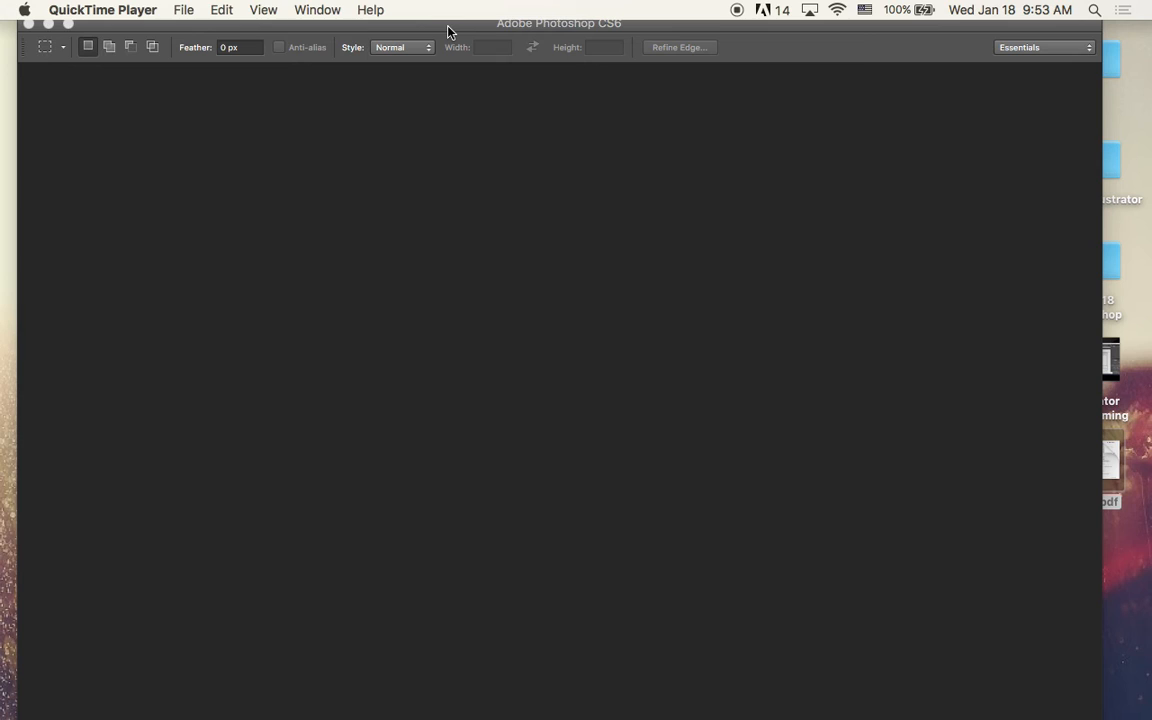
{"action": "left_click_drag", "start_coordinate": [460, 35], "coordinate": [476, 44]}
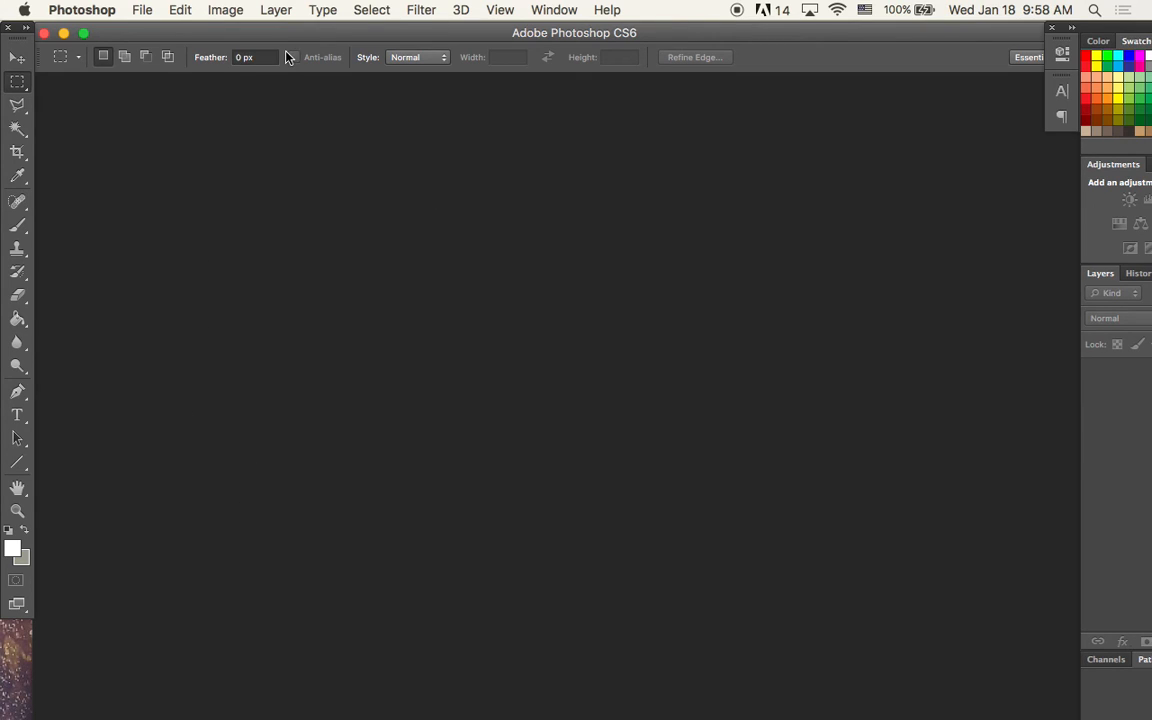
{"action": "double_click", "coordinate": [226, 31]}
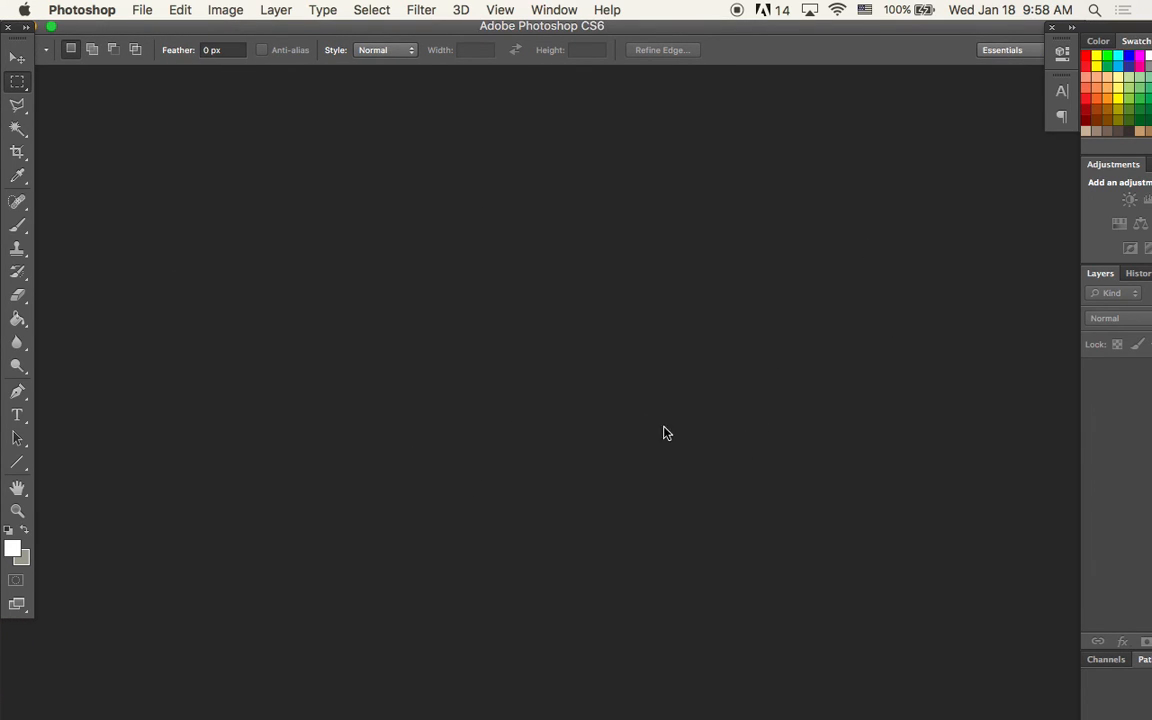
- Start a new document and set its size to 17 inches wide by 11 inches high
{"action": "left_click", "coordinate": [147, 10]}
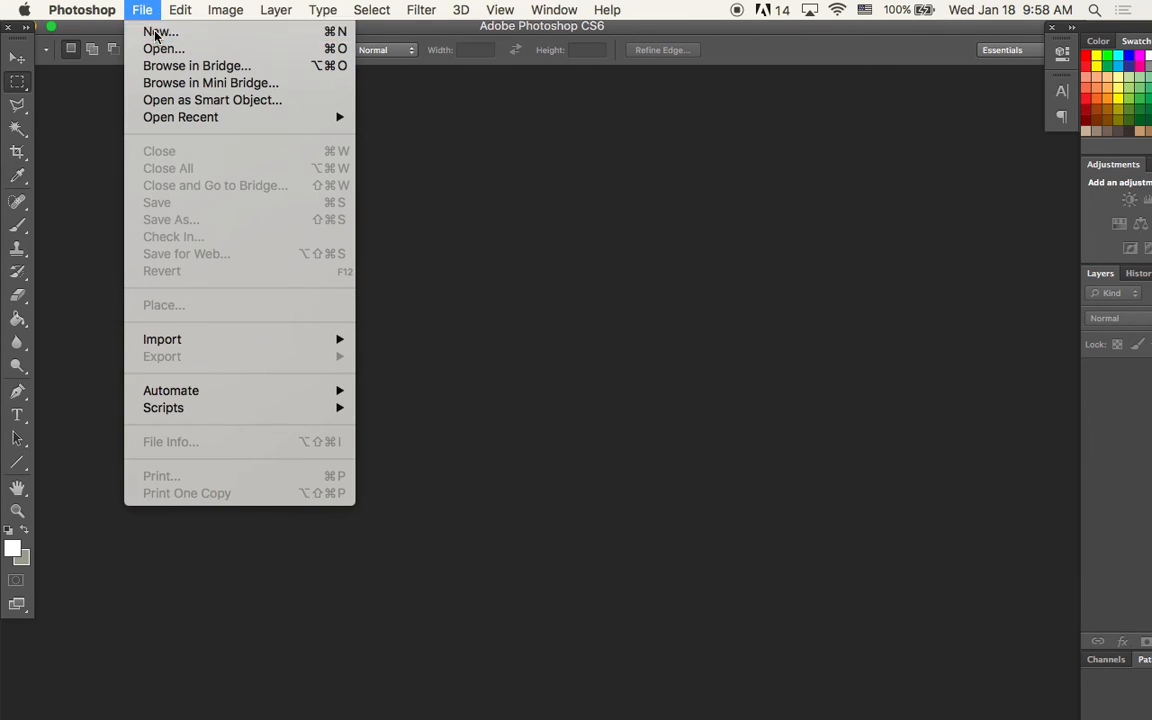
{"action": "left_click", "coordinate": [158, 31]}
{"action": "left_click_drag", "start_coordinate": [266, 152], "coordinate": [341, 112]}
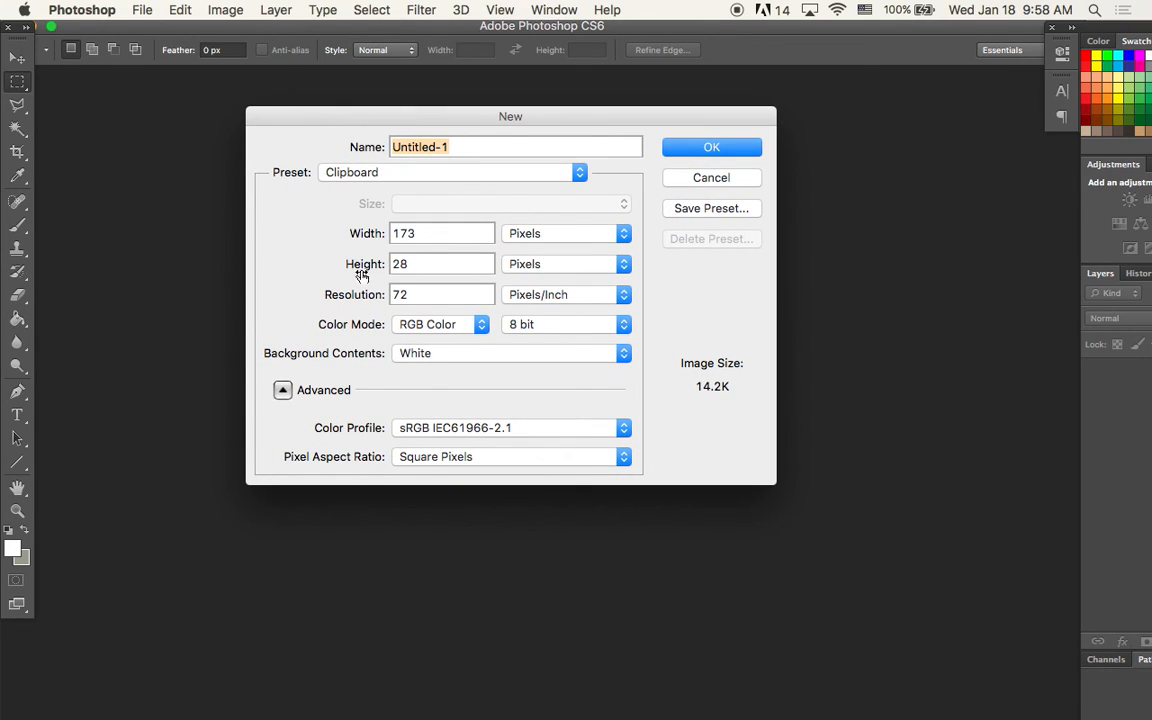
{"action": "left_click", "coordinate": [580, 238]}
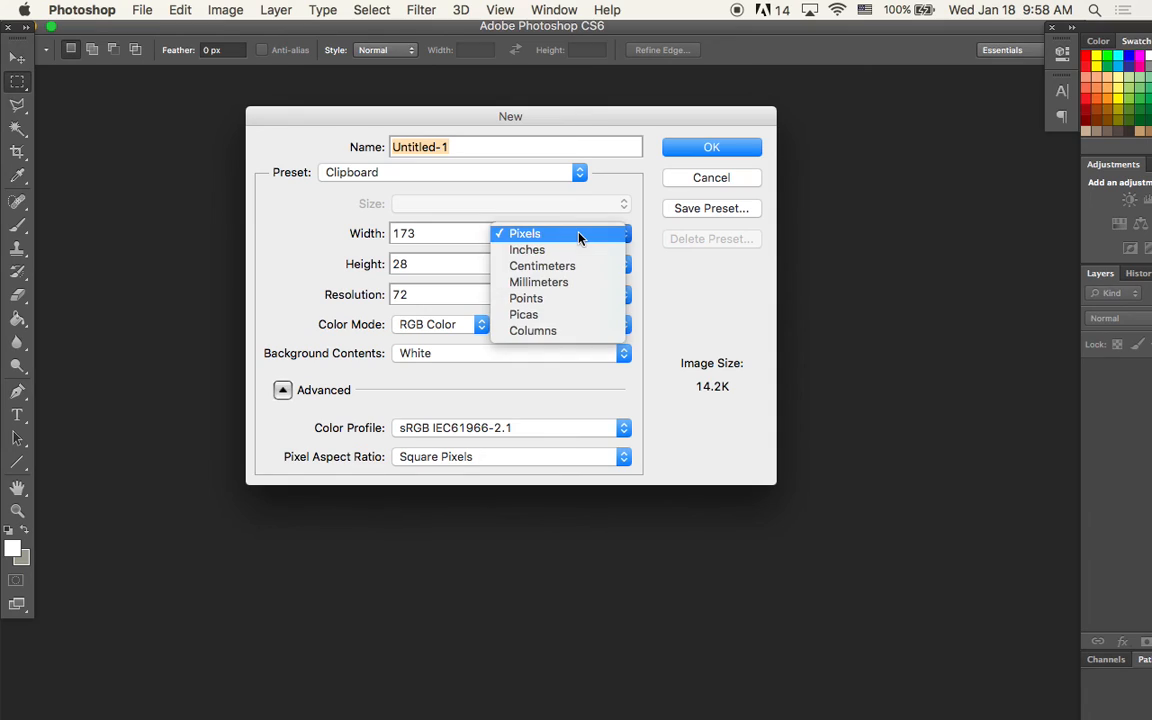
{"action": "left_click", "coordinate": [578, 251]}
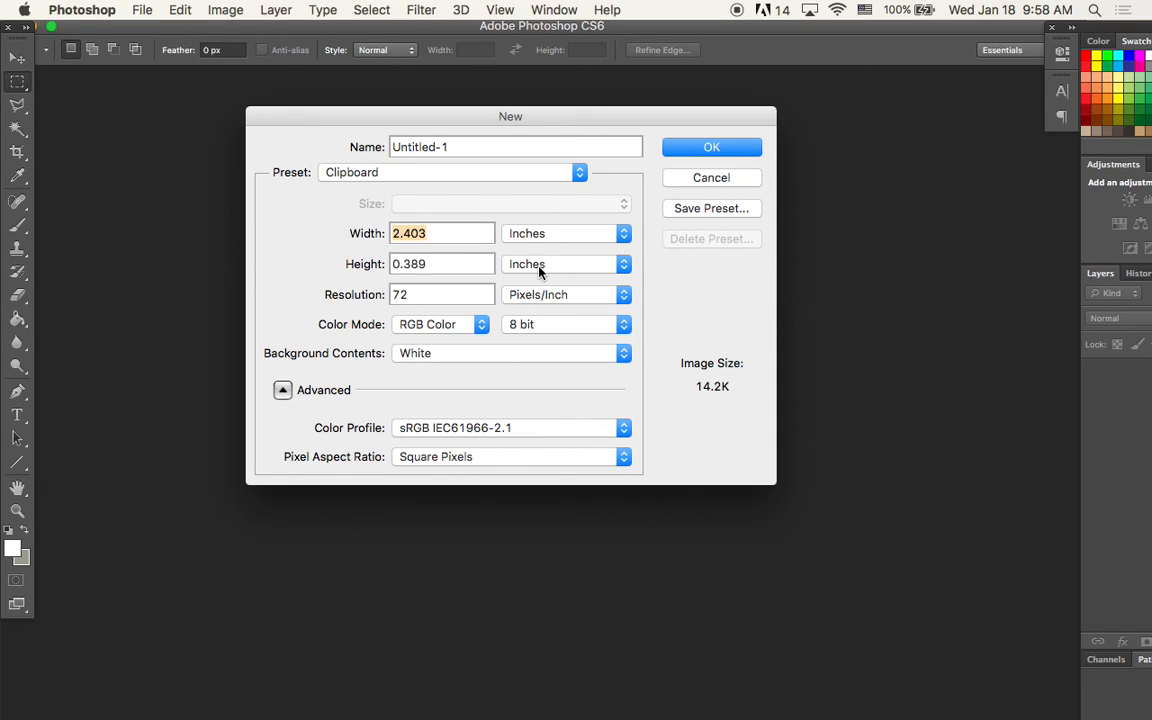
{"action": "type", "text": "17"}
{"action": "key", "text": "Tab"}
{"action": "type", "text": "11"}
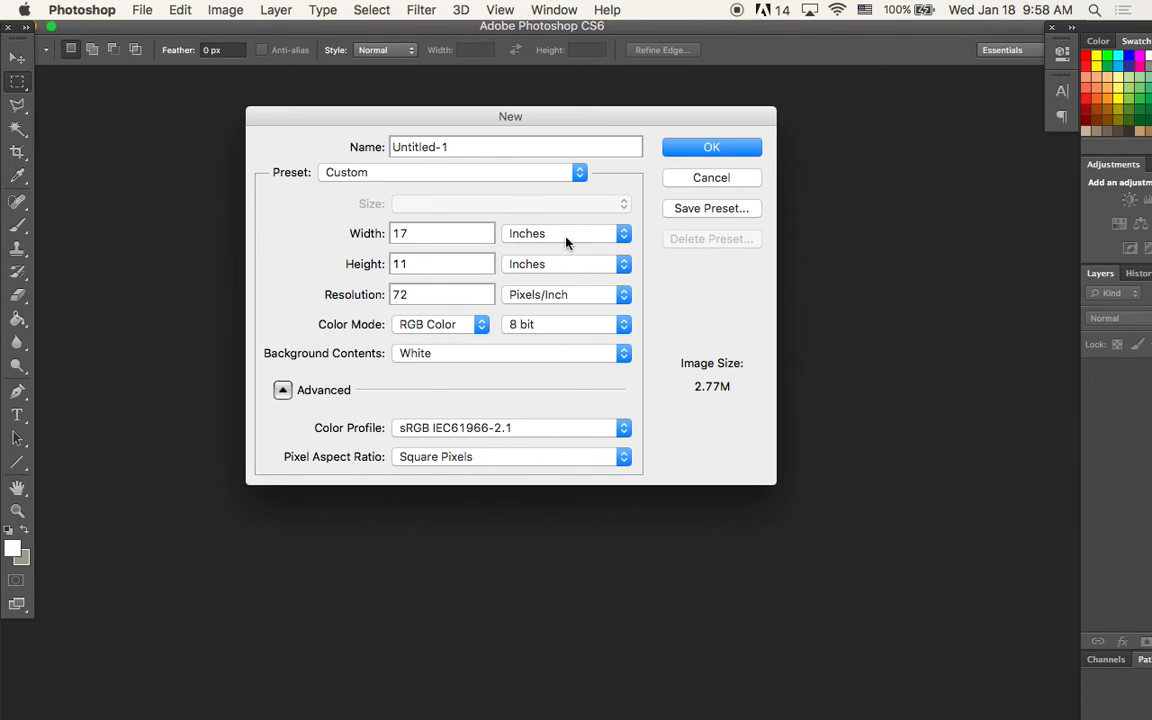
- Set the new document's resolution to 300 pixels/inch and its color mode to CMYK Color
{"action": "key", "text": "Tab"}
{"action": "type", "text": "300"}
{"action": "key", "text": "BackSpace"}
{"action": "key", "text": "BackSpace"}
{"action": "type", "text": "00"}
{"action": "left_click", "coordinate": [480, 325]}
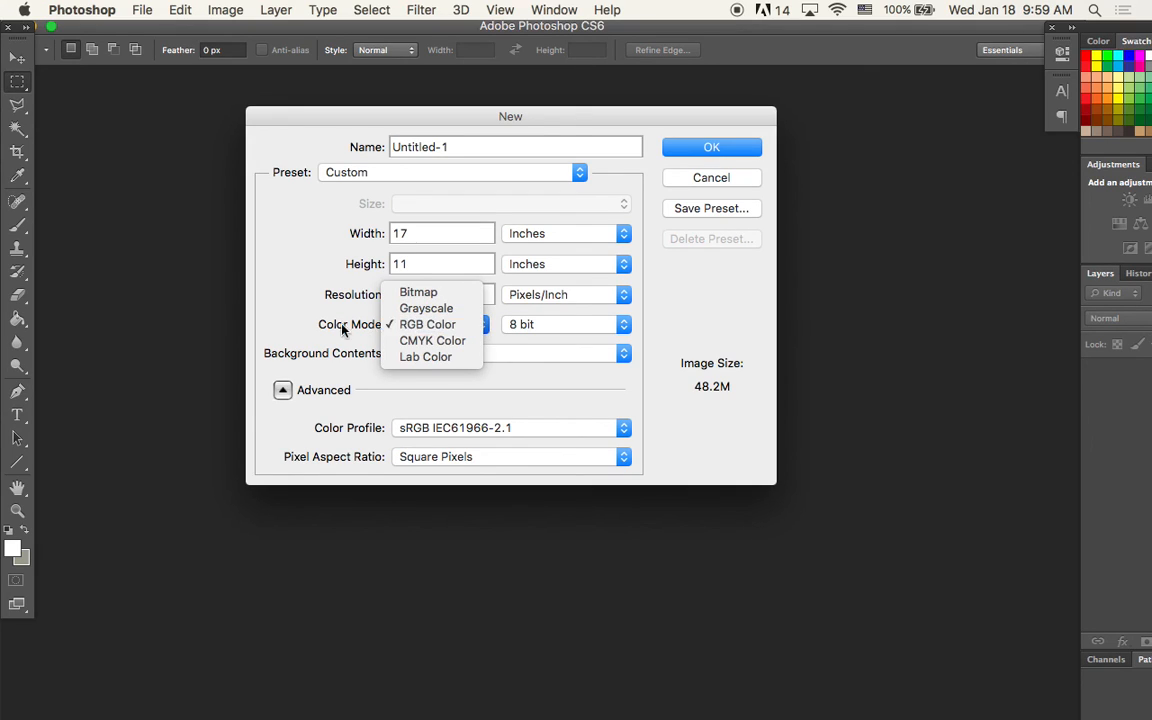
{"action": "left_click", "coordinate": [428, 324]}
{"action": "left_click", "coordinate": [480, 327]}
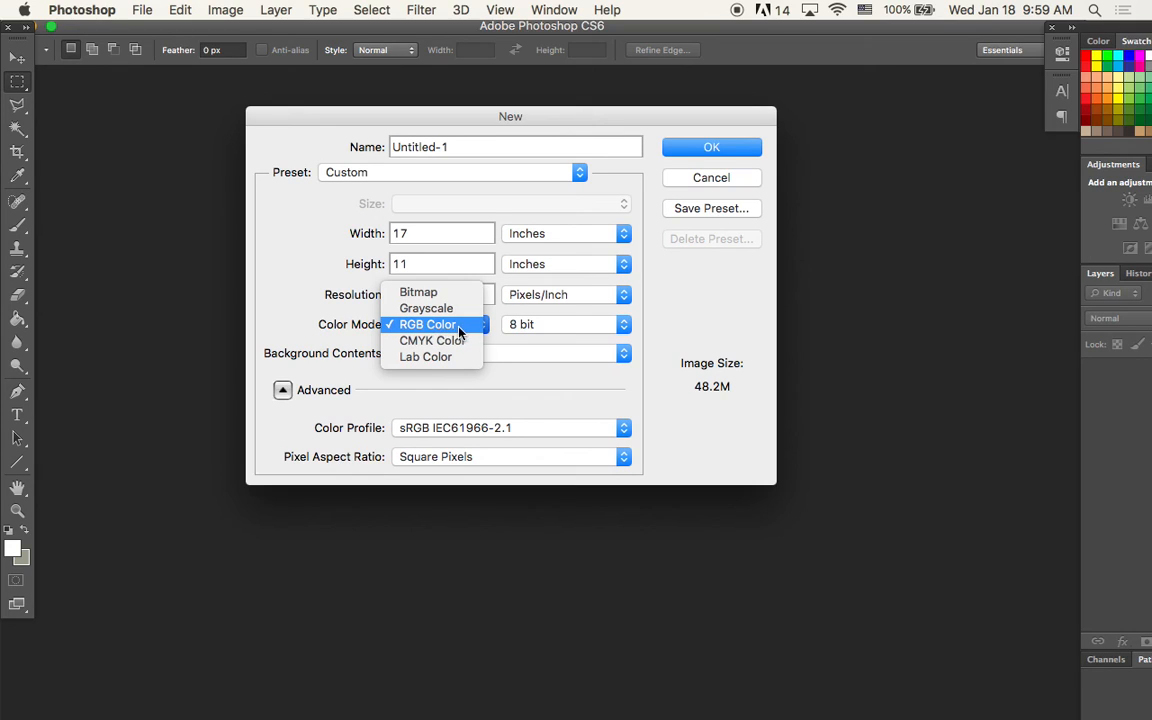
{"action": "left_click", "coordinate": [463, 348]}
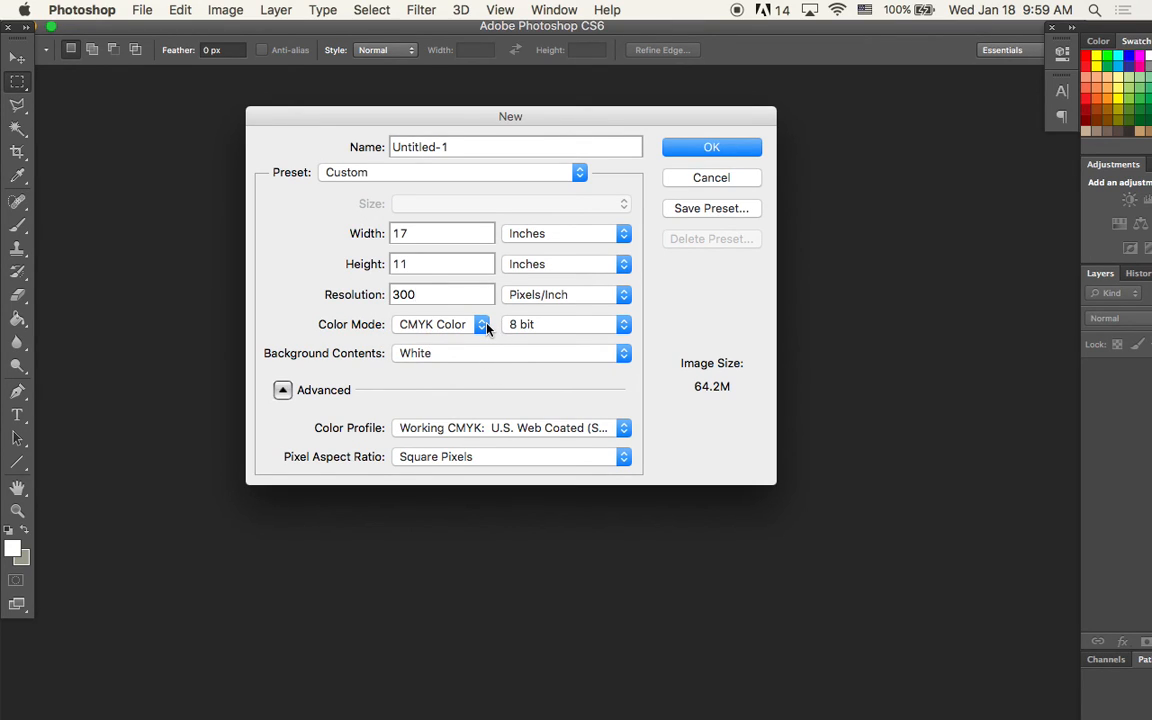
- Name the document Perspective, keep its background contents White, and create it
{"action": "left_click", "coordinate": [494, 355]}
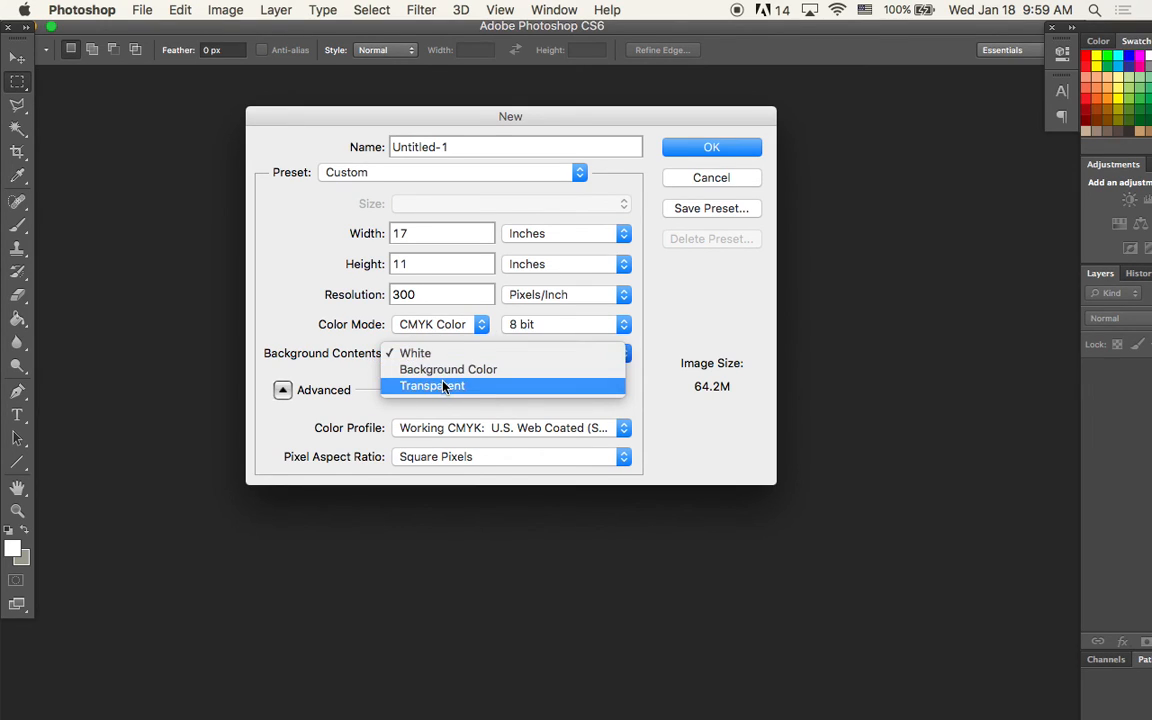
{"action": "left_click", "coordinate": [378, 405]}
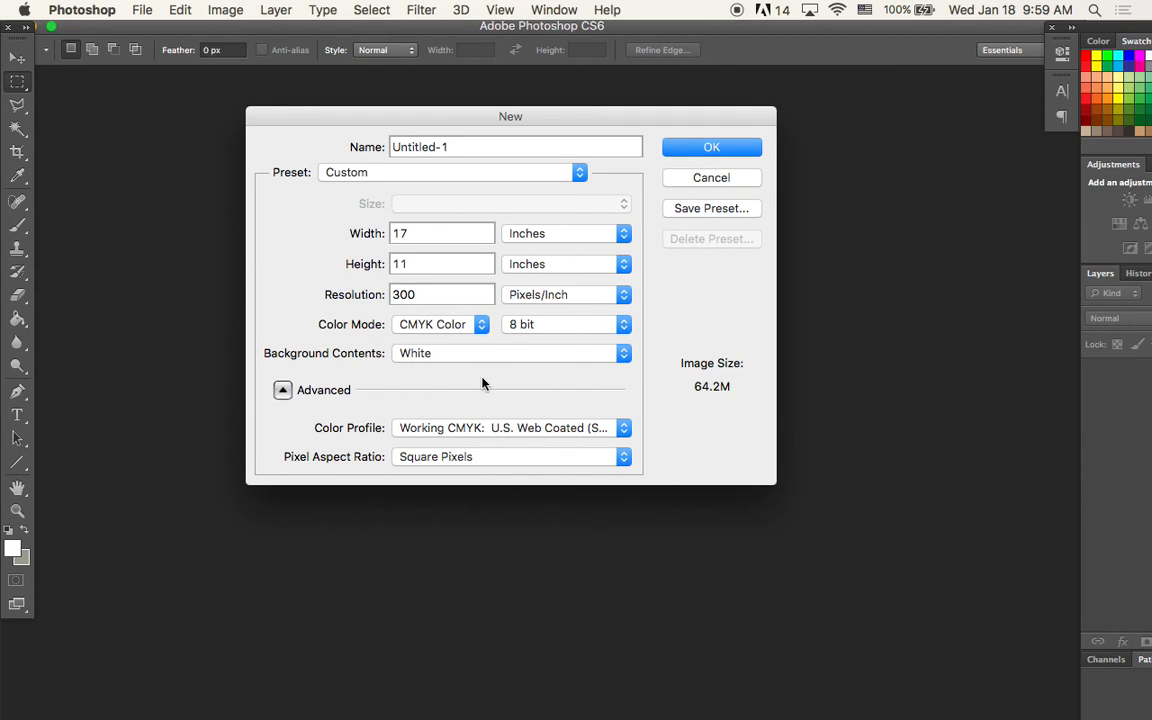
{"action": "key", "text": "Tab"}
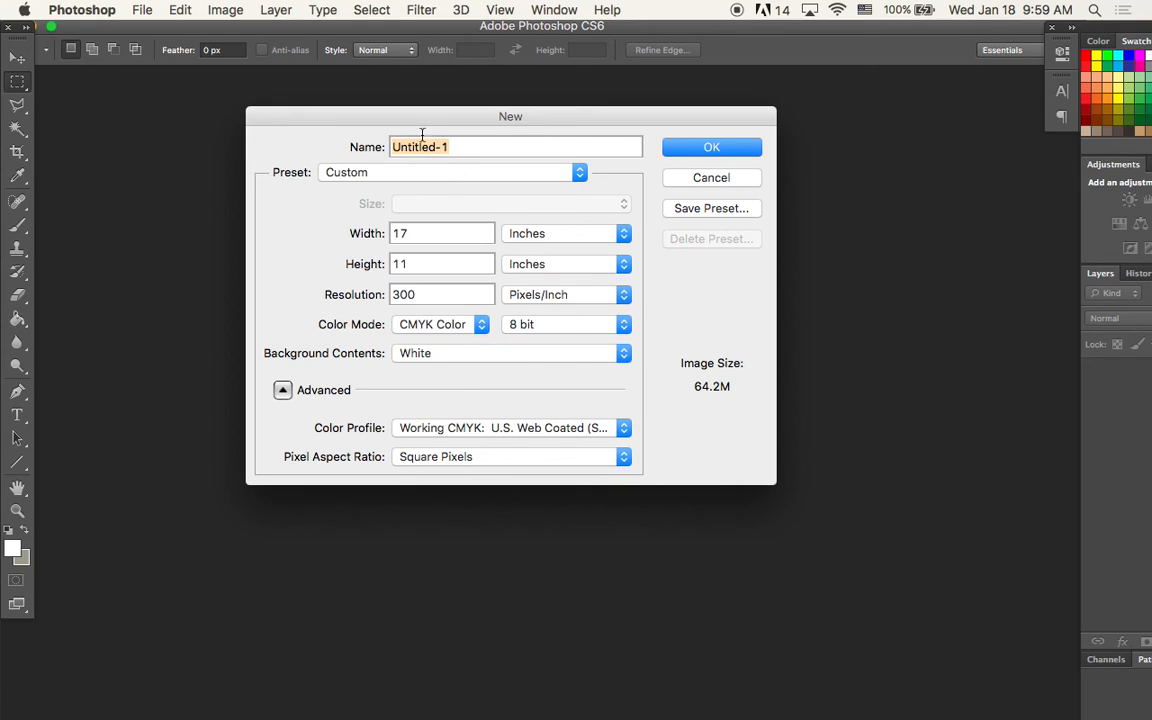
{"action": "type", "text": "Perspective"}
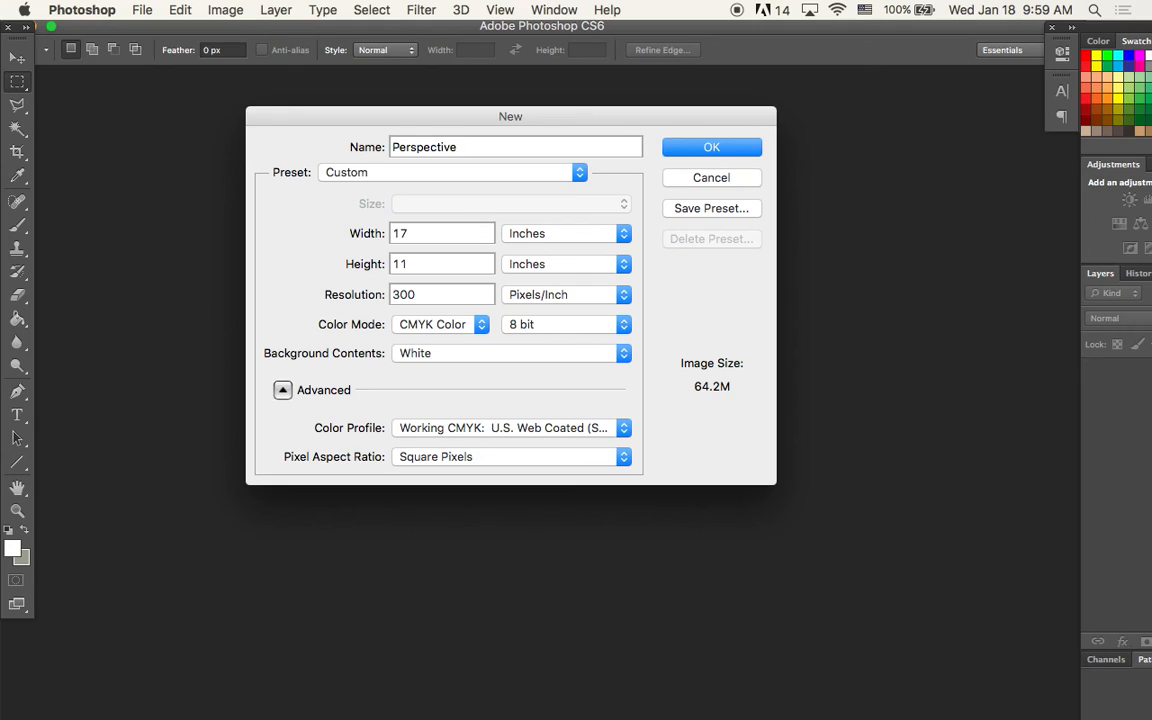
{"action": "left_click", "coordinate": [735, 147]}
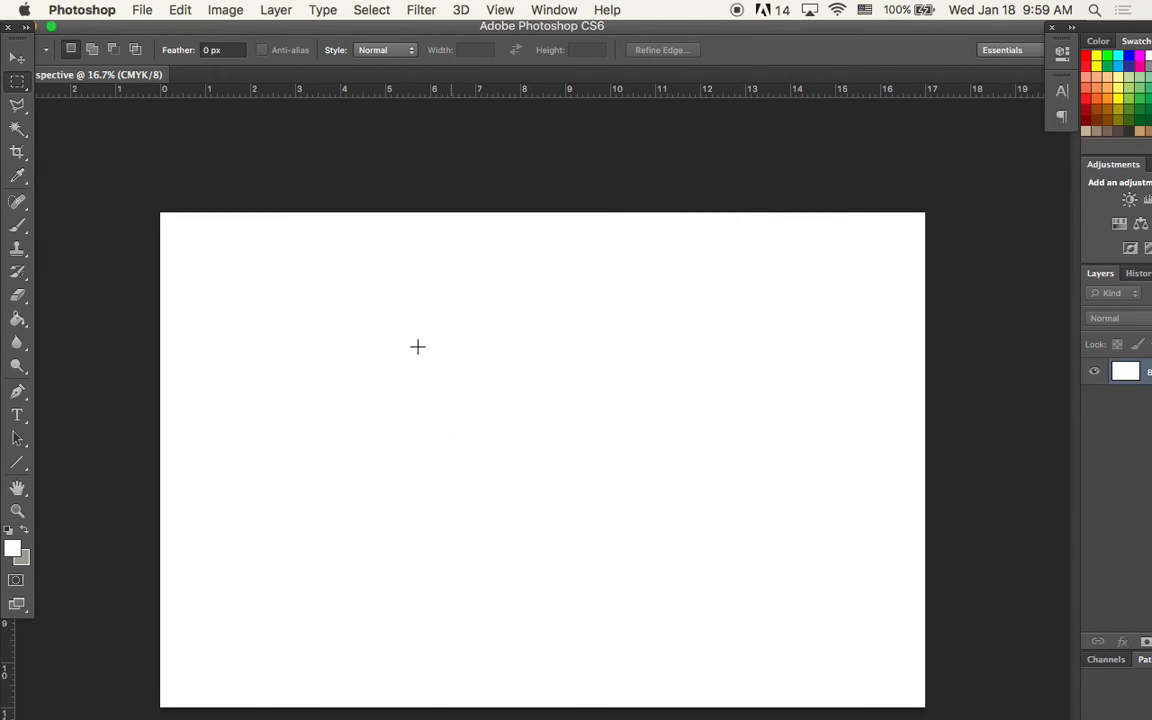
- Bring the full Layers panel into view and check that it is enabled among the displayed panels
{"action": "double_click", "coordinate": [675, 30]}
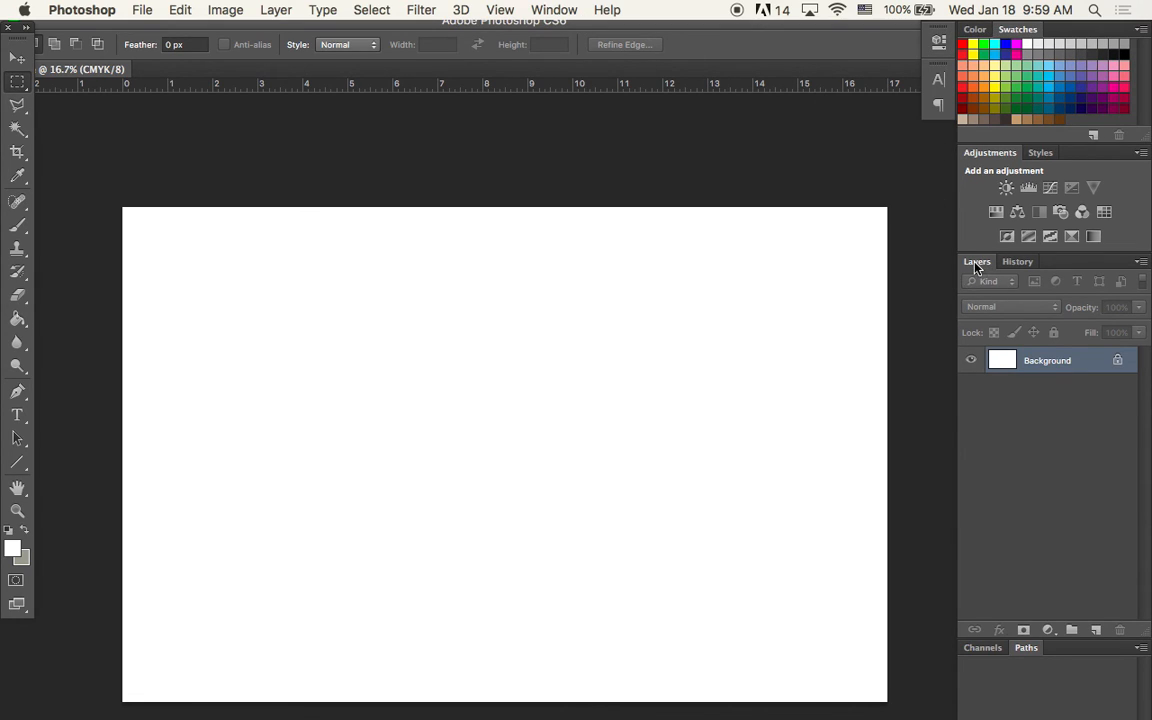
{"action": "left_click", "coordinate": [556, 9]}
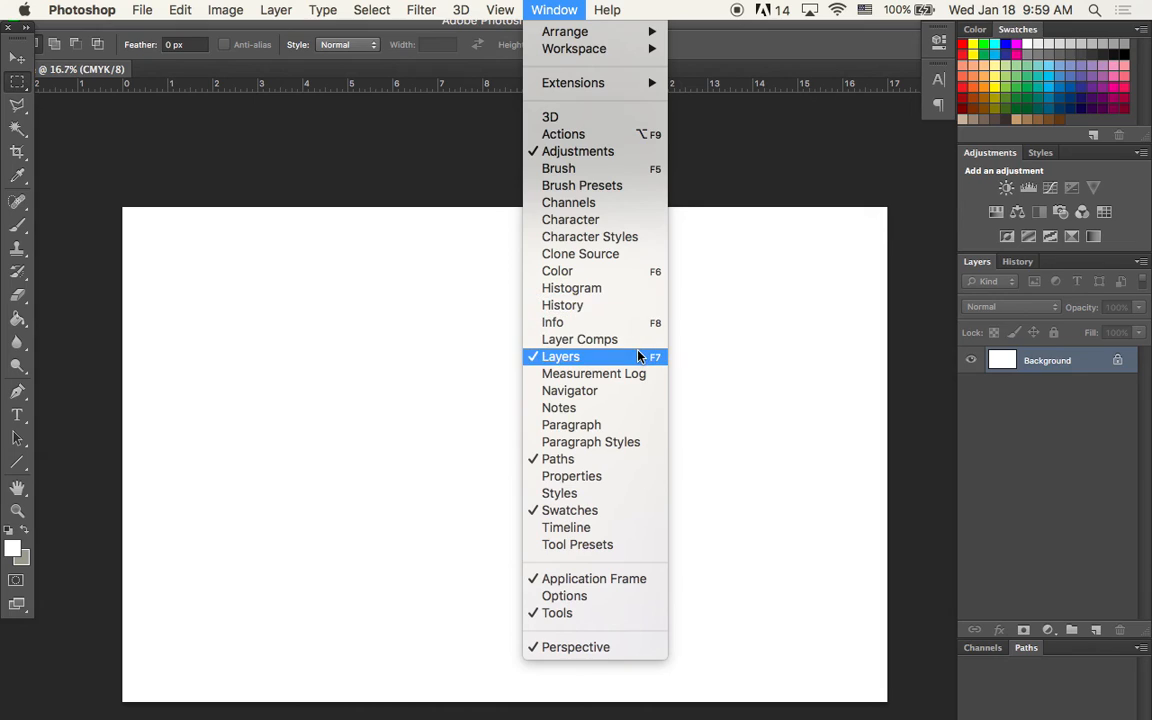
{"action": "left_click", "coordinate": [780, 348]}
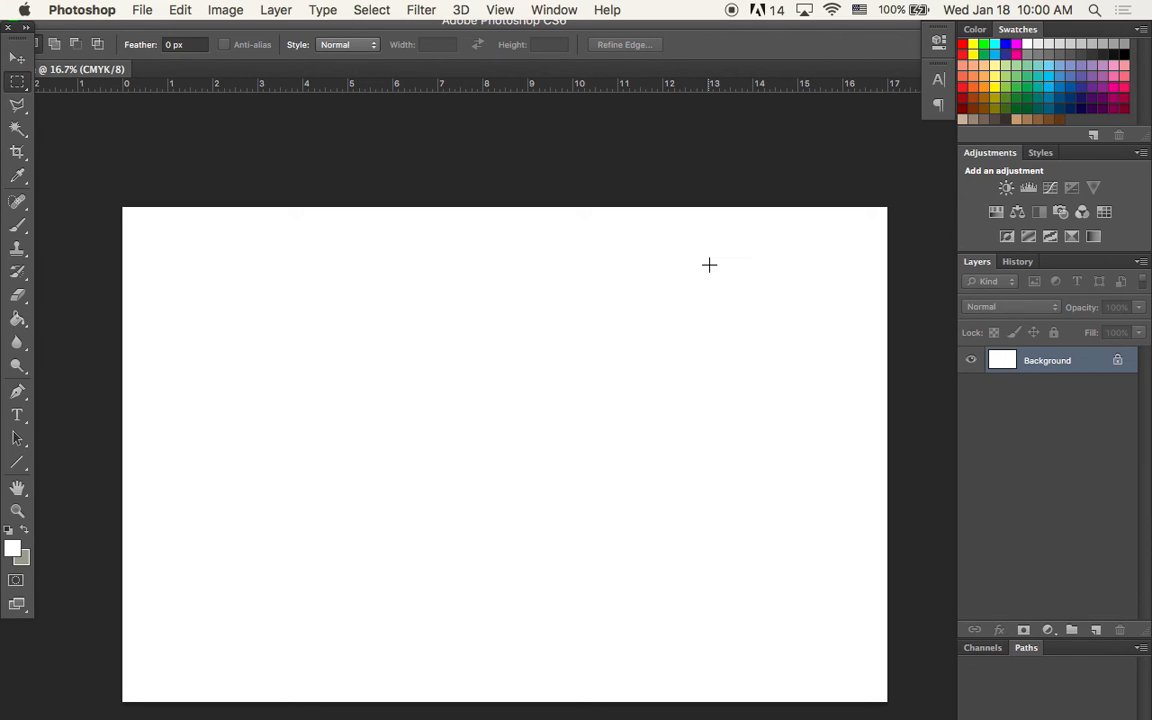
{"action": "left_click", "coordinate": [141, 9]}
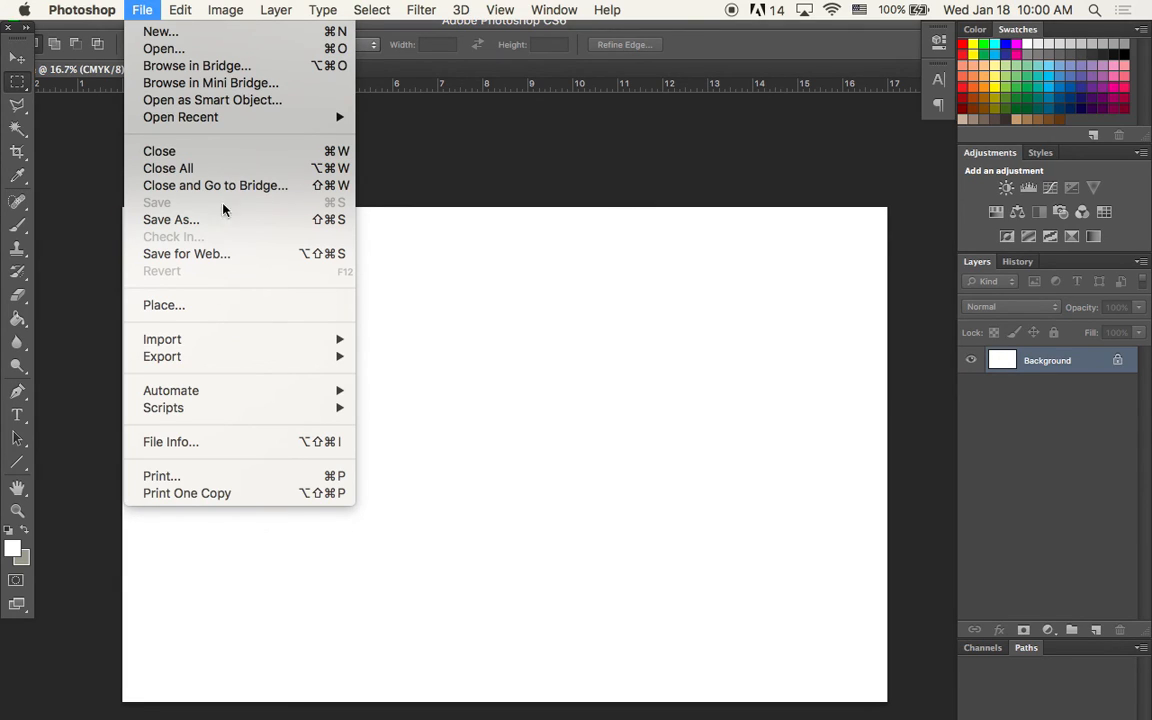
{"action": "mouse_move", "coordinate": [265, 349]}
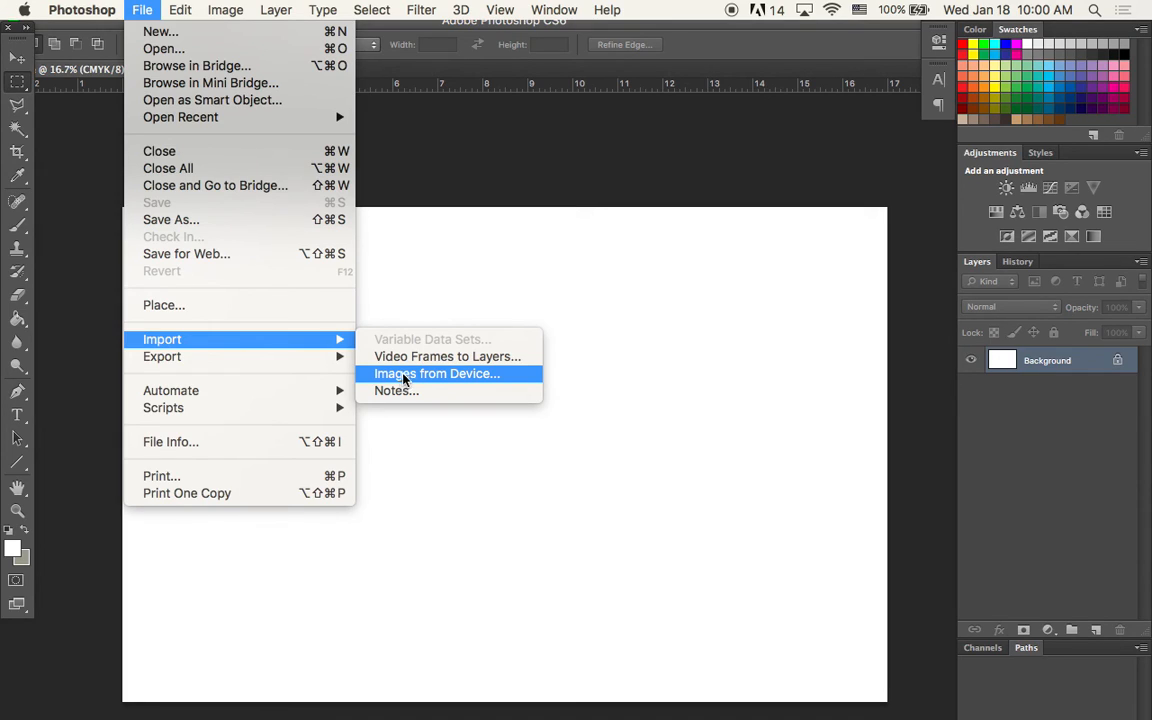
{"action": "left_click", "coordinate": [511, 270]}
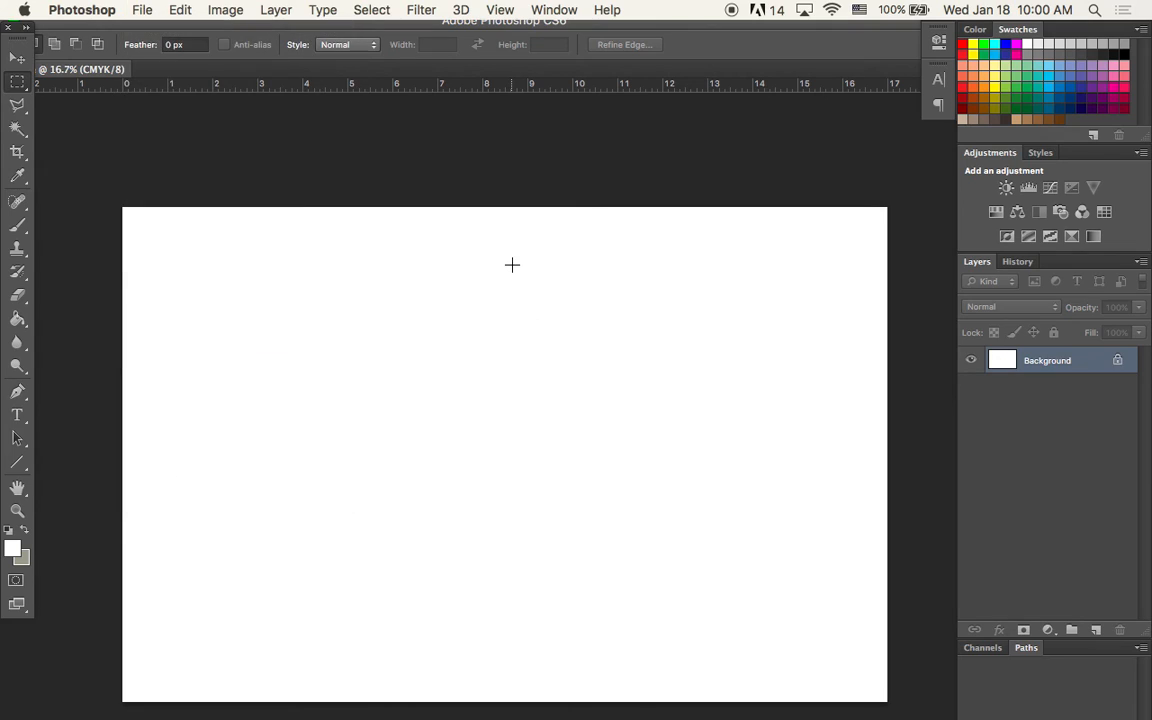
- Start opening an existing file and browse to the 17.01.18 Photoshop folder on the Desktop
{"action": "left_click", "coordinate": [142, 10]}
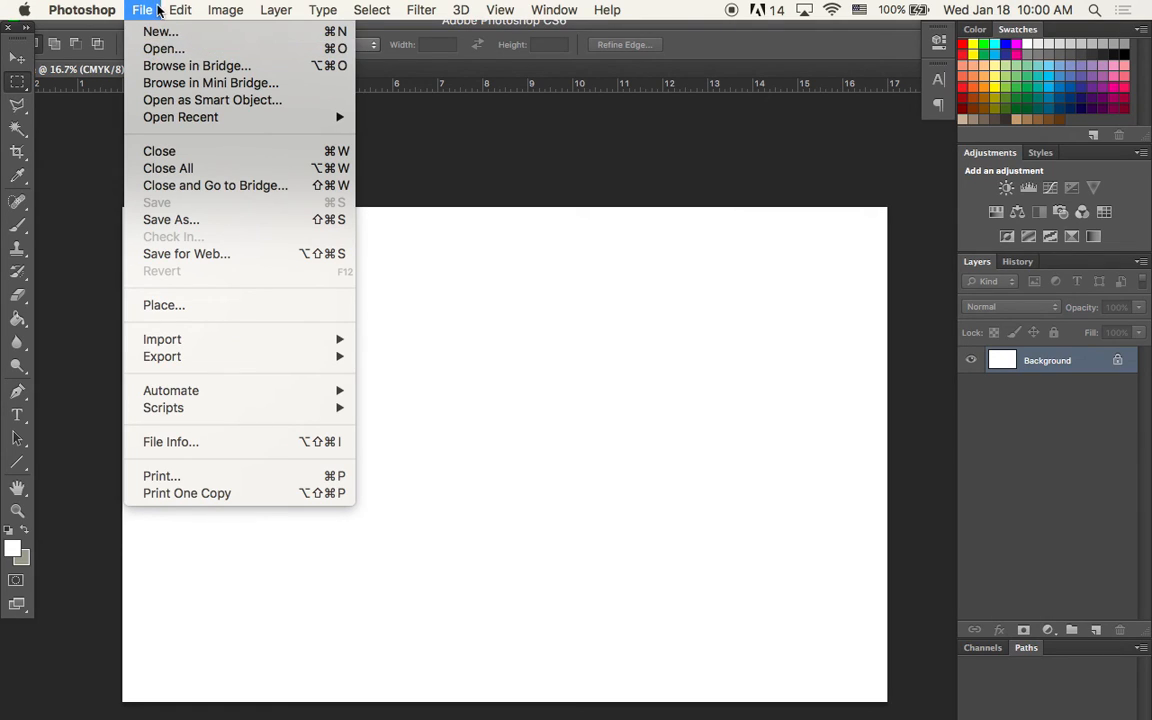
{"action": "left_click", "coordinate": [163, 48]}
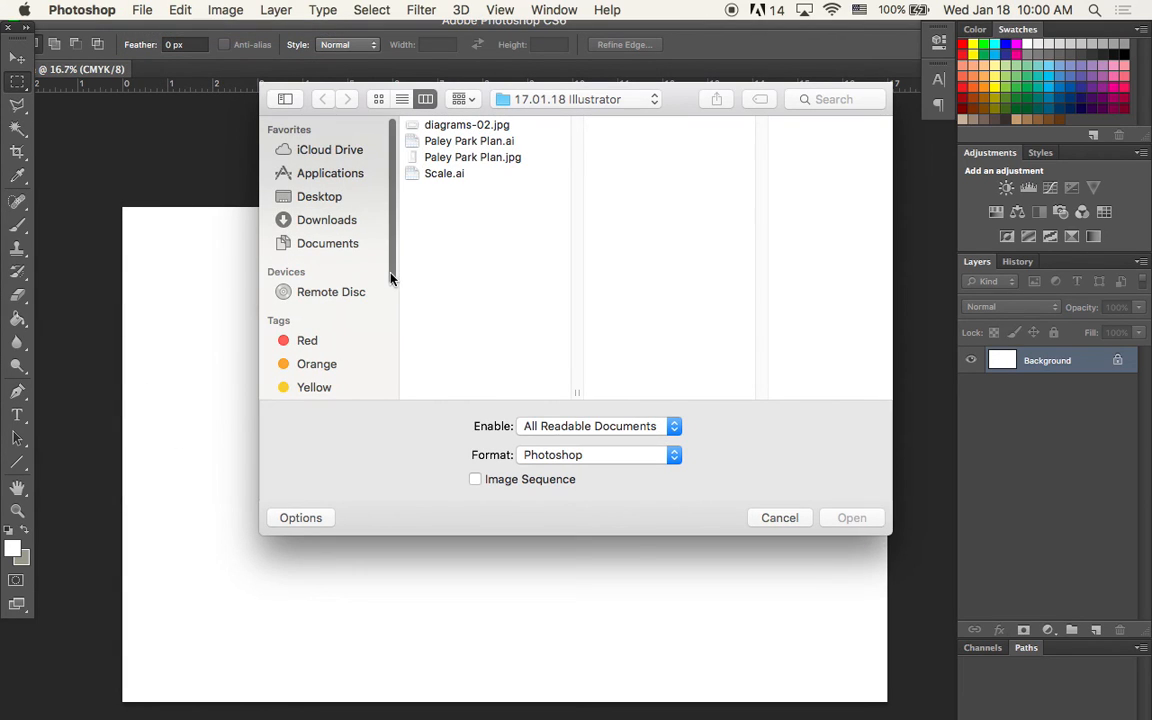
{"action": "left_click", "coordinate": [560, 101]}
{"action": "left_click", "coordinate": [627, 262]}
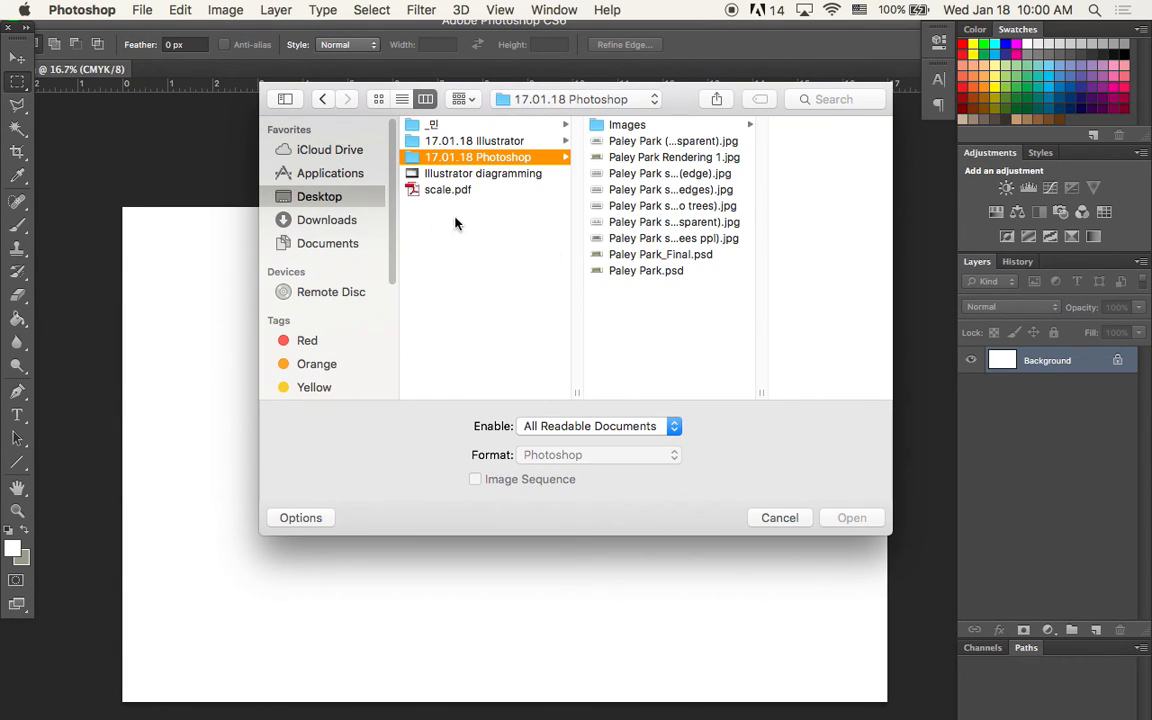
- Preview the Paley Park scene images in the folder to compare the no-trees, edges, transparent and trees-and-people versions
{"action": "left_click", "coordinate": [685, 223]}
{"action": "left_click", "coordinate": [645, 238]}
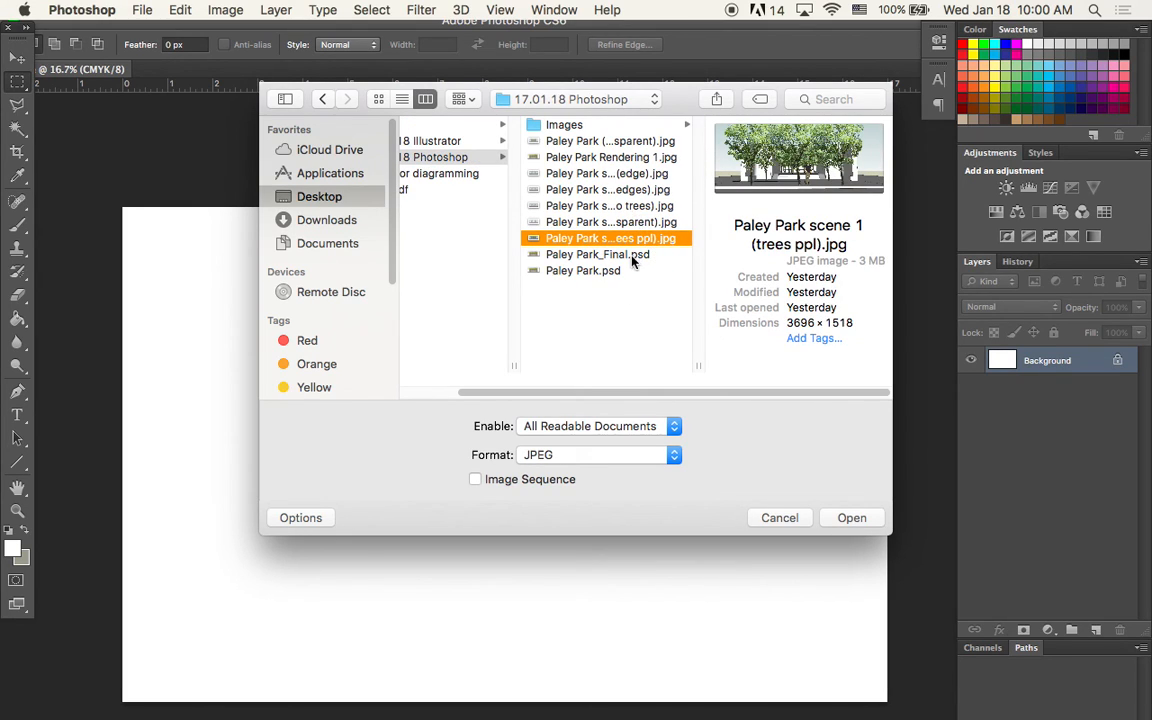
{"action": "left_click", "coordinate": [571, 254]}
{"action": "left_click", "coordinate": [612, 238]}
{"action": "left_click", "coordinate": [622, 206]}
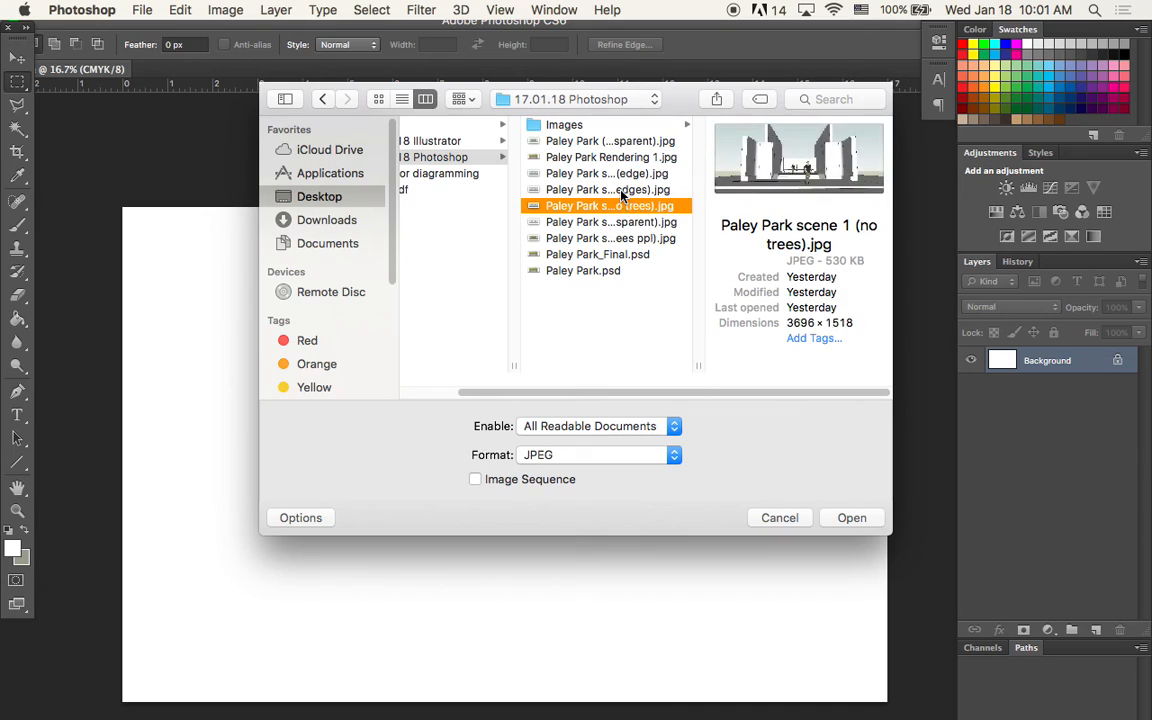
{"action": "left_click", "coordinate": [620, 189]}
{"action": "left_click", "coordinate": [622, 174]}
{"action": "left_click", "coordinate": [618, 165]}
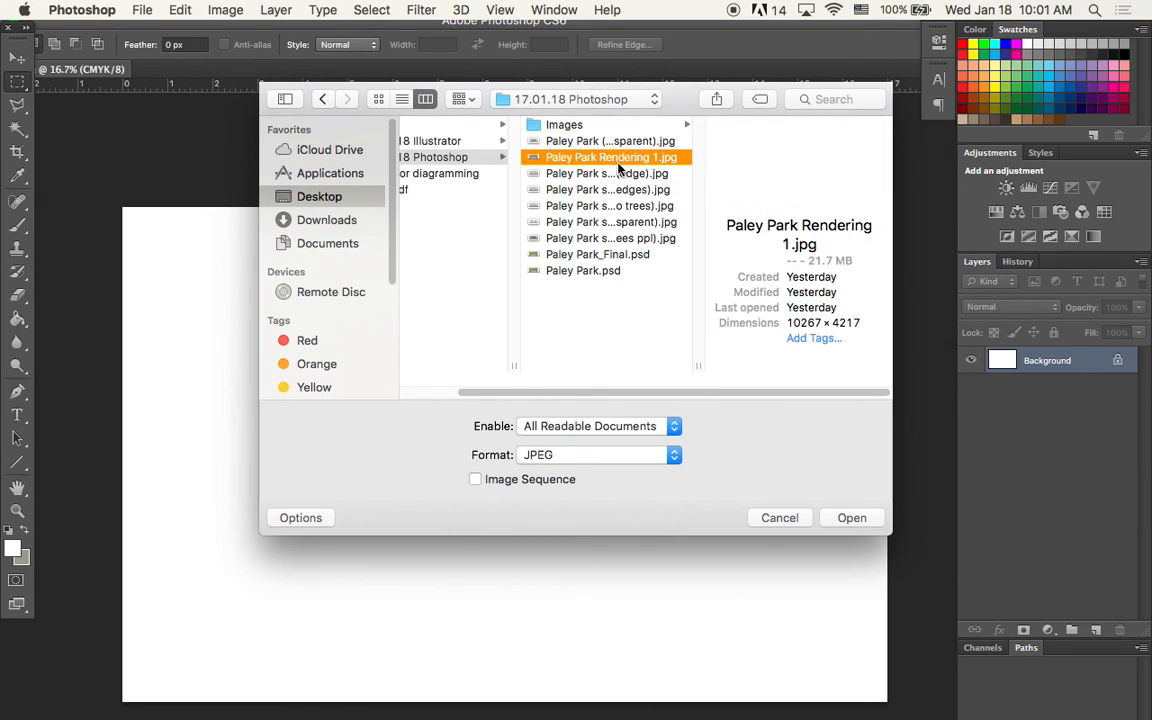
{"action": "left_click", "coordinate": [624, 206]}
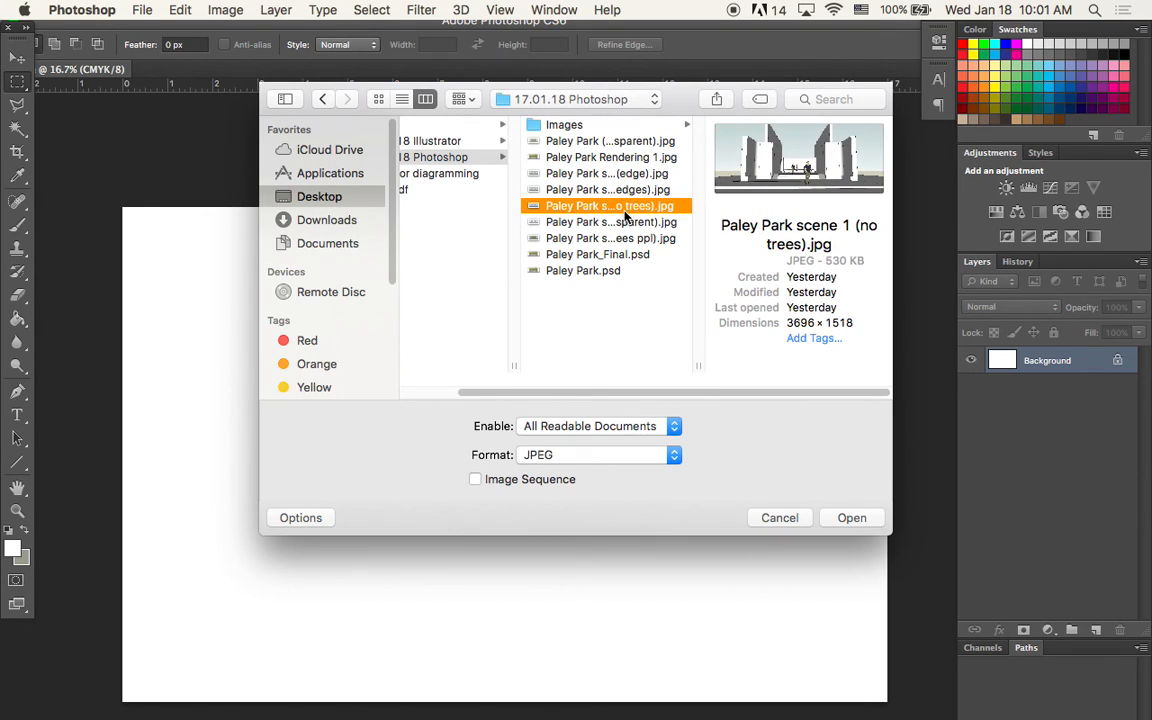
{"action": "left_click", "coordinate": [628, 222]}
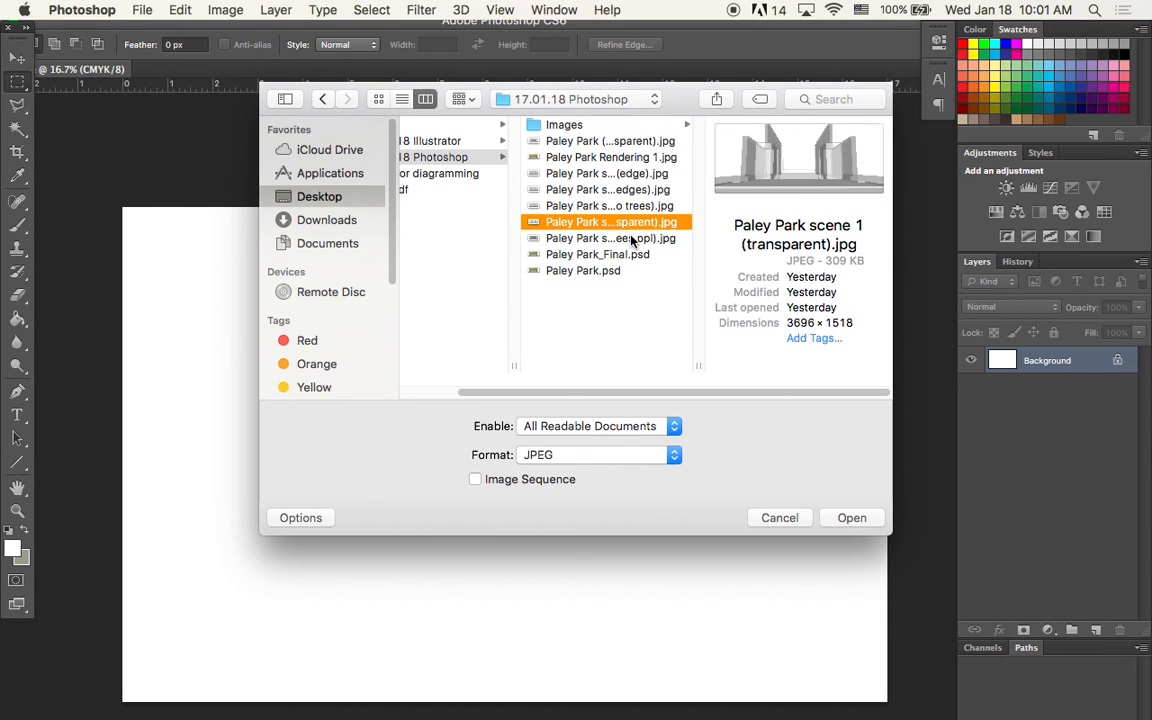
{"action": "left_click", "coordinate": [629, 236]}
- Open the image Paley Park scene 1 (no trees).jpg
{"action": "left_click", "coordinate": [628, 222]}
{"action": "left_click", "coordinate": [626, 207]}
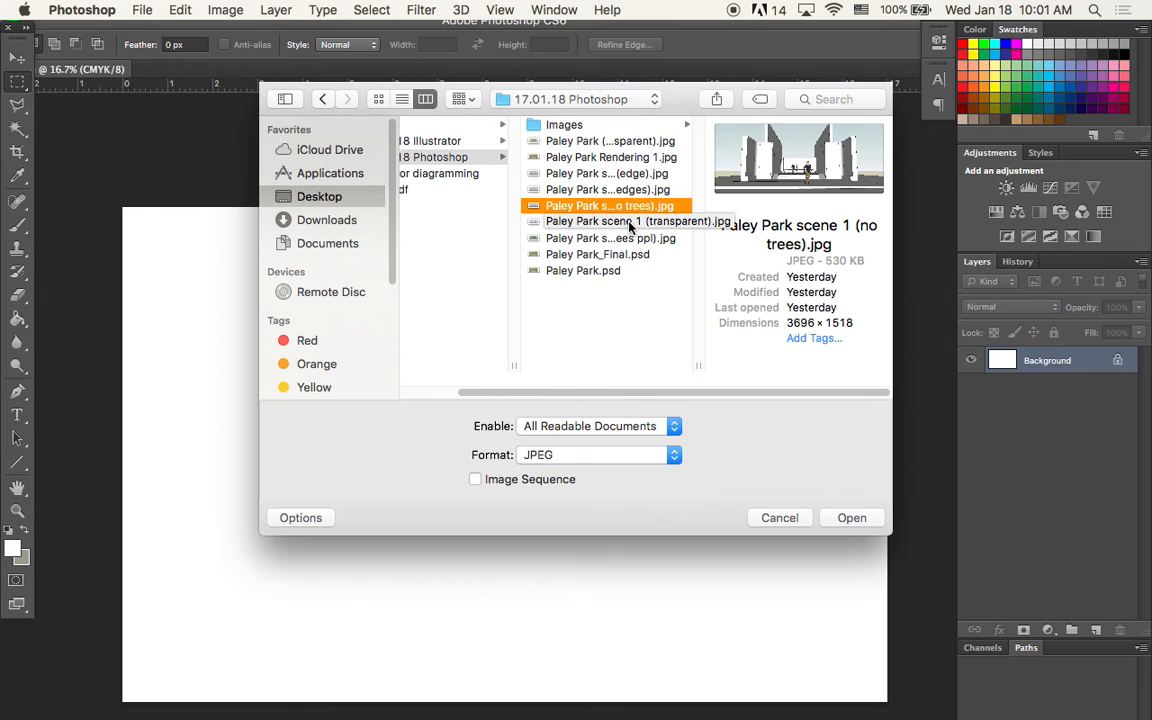
{"action": "double_click", "coordinate": [566, 204]}
{"action": "left_click_drag", "start_coordinate": [52, 232], "coordinate": [883, 653]}
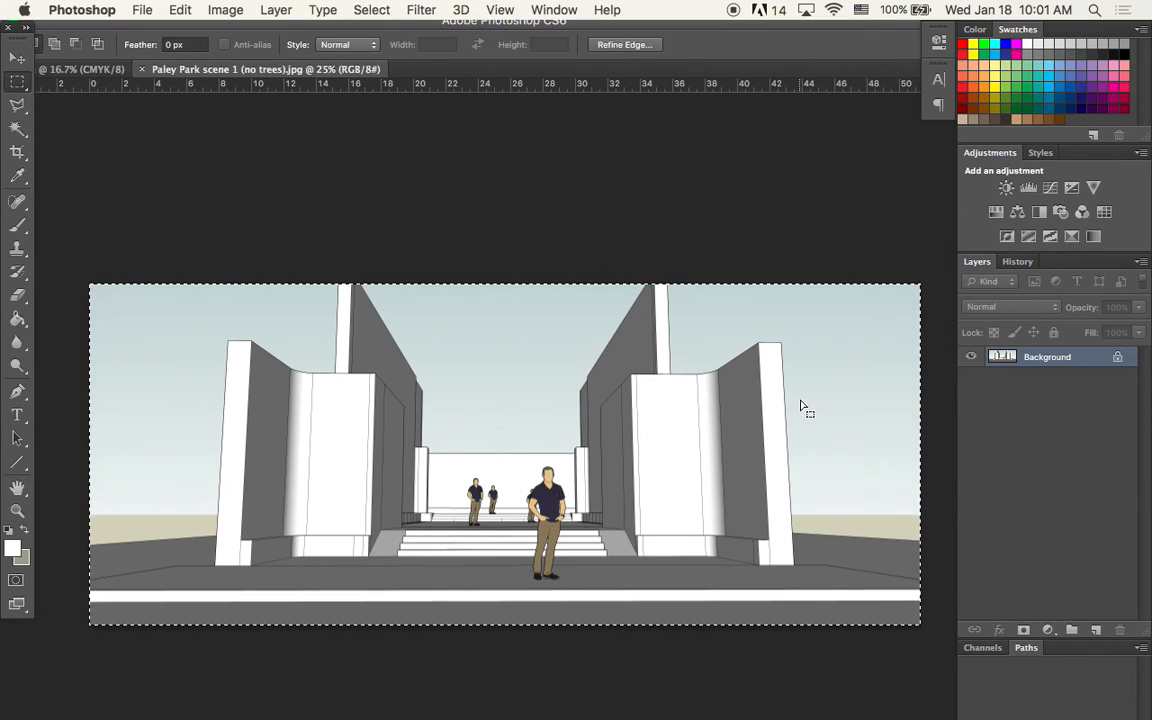
{"action": "key", "text": "super+d"}
{"action": "left_click_drag", "start_coordinate": [90, 284], "coordinate": [370, 435]}
{"action": "key", "text": "super+d"}
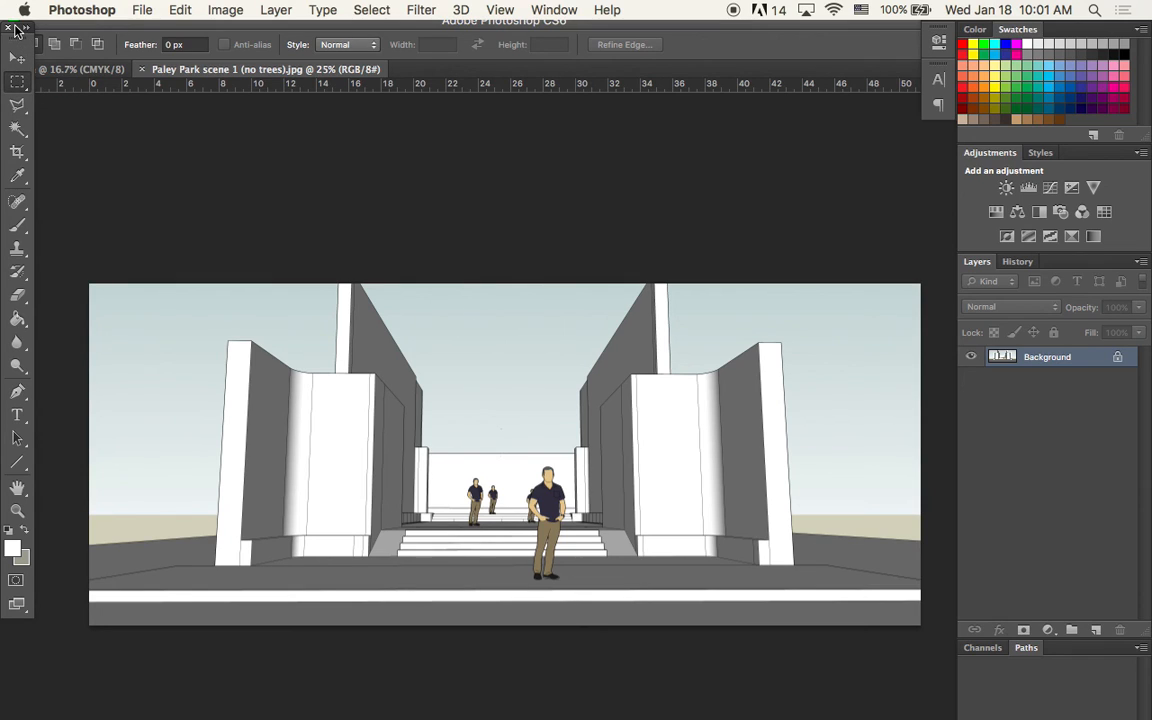
- Copy the entire Paley Park scene image with a rectangular selection and paste it into the Perspective document
{"action": "left_click_drag", "start_coordinate": [87, 273], "coordinate": [941, 694]}
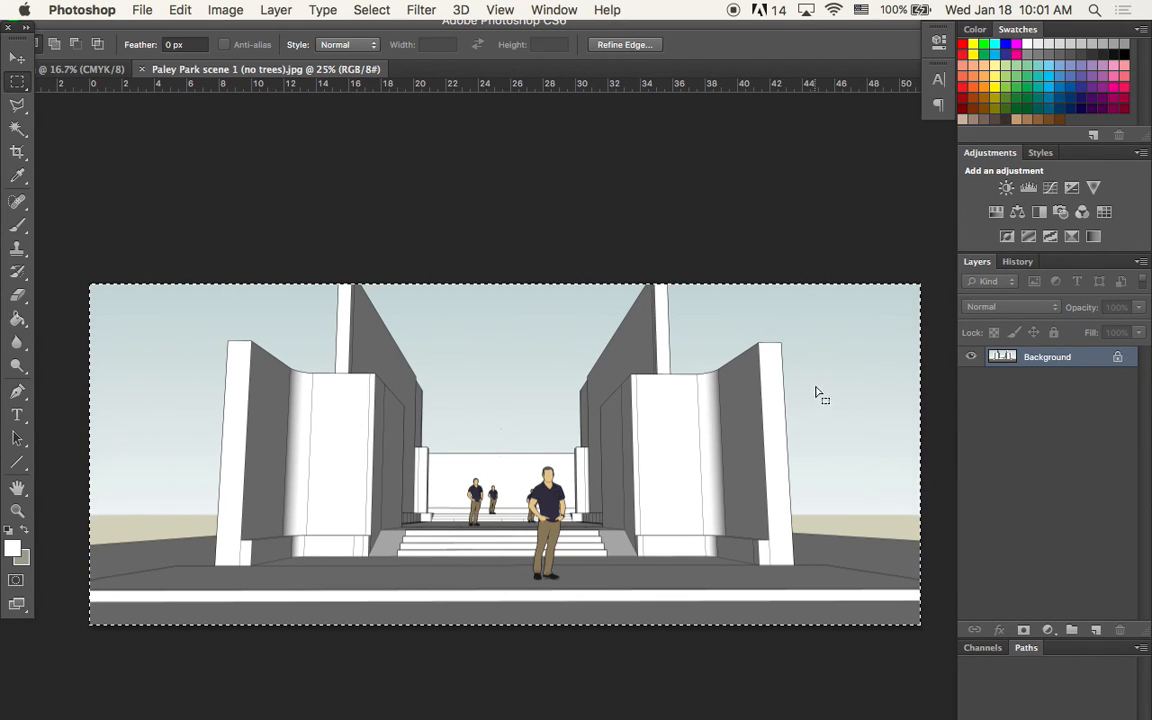
{"action": "left_click", "coordinate": [82, 69]}
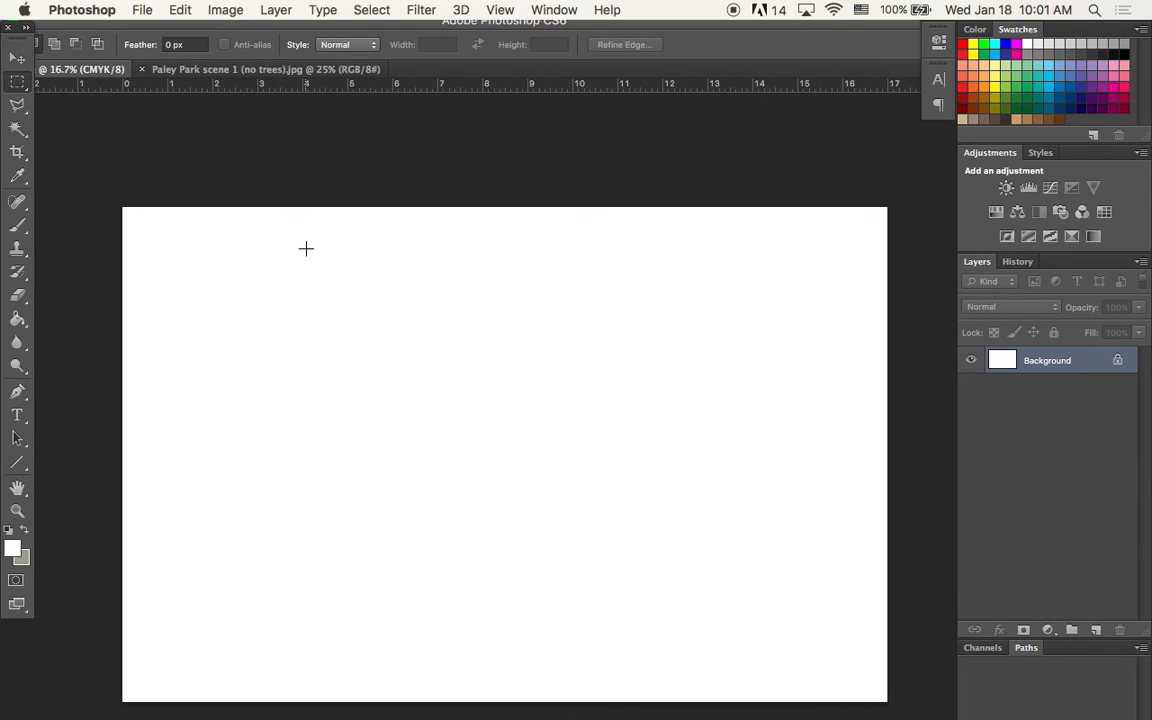
{"action": "key", "text": "super+v"}
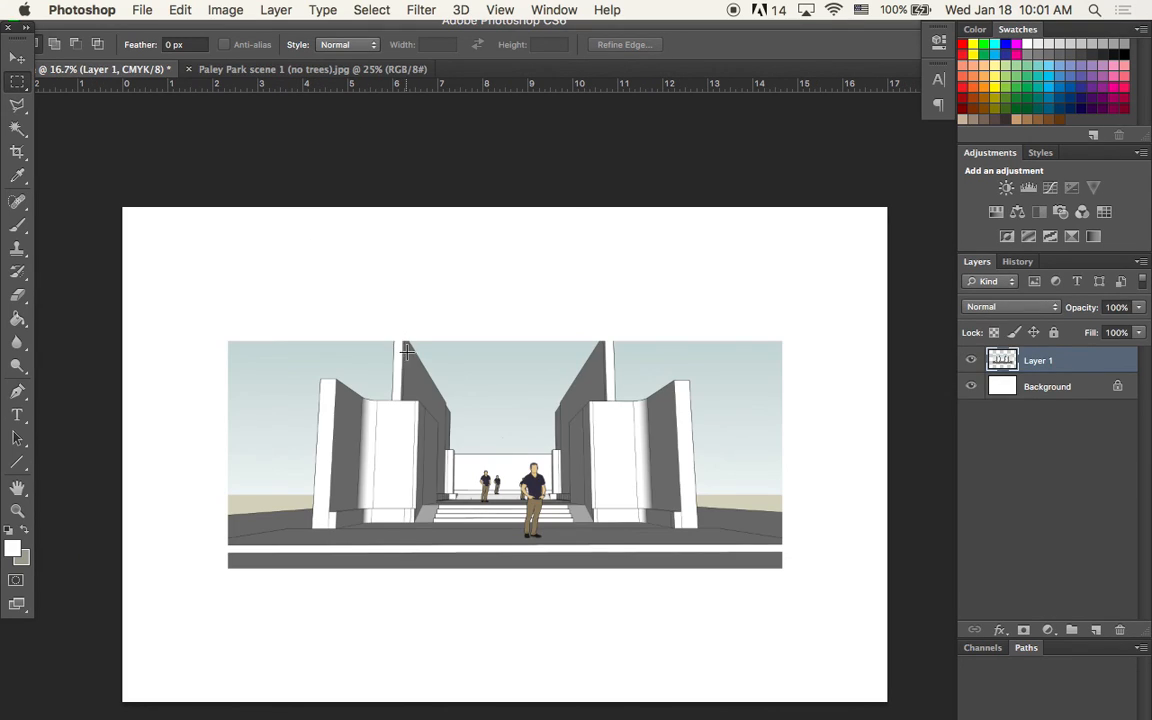
- Move the pasted Paley Park scene near the upper-left corner of the page
{"action": "left_click", "coordinate": [17, 57]}
{"action": "left_click_drag", "start_coordinate": [350, 365], "coordinate": [461, 367]}
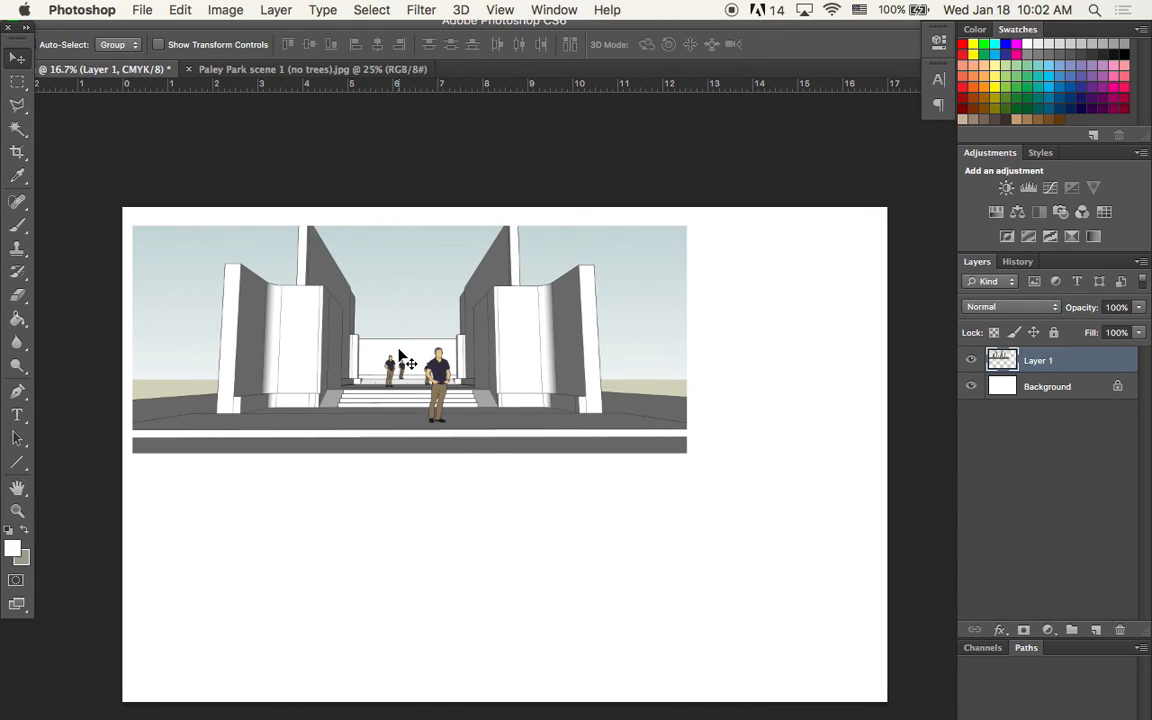
{"action": "left_click_drag", "start_coordinate": [440, 340], "coordinate": [551, 421]}
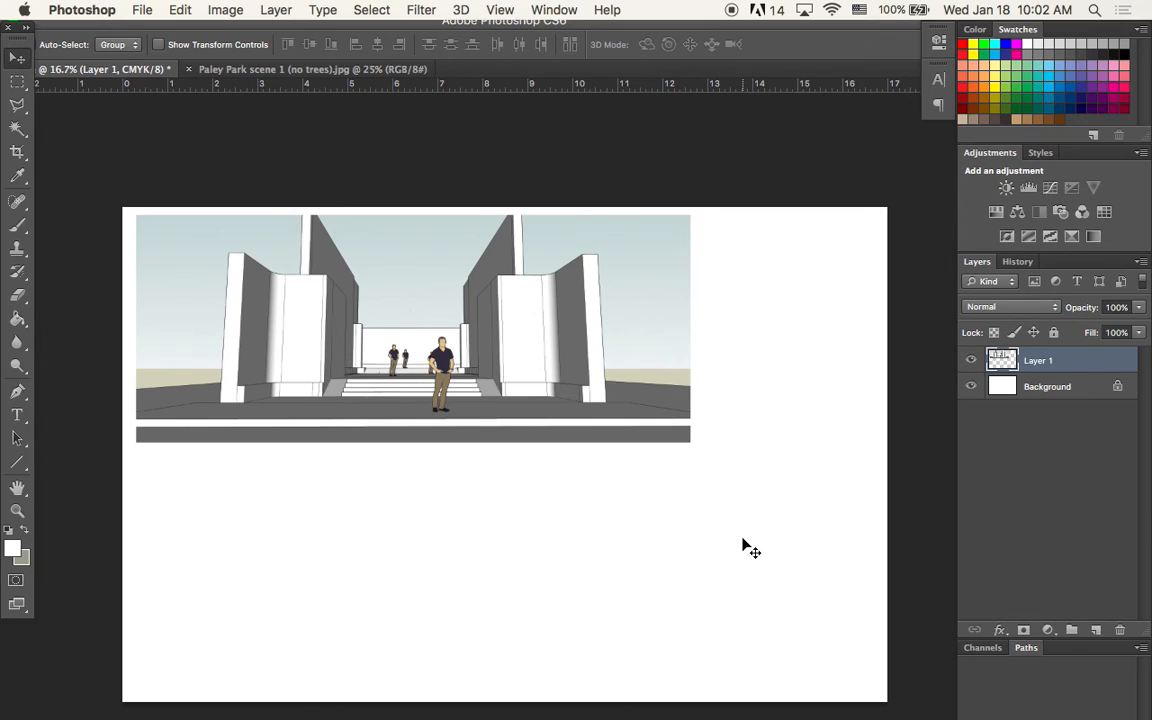
- Free-transform the scene layer proportionally to about 166% so it spans the full width of the page
{"action": "key", "text": "super+t"}
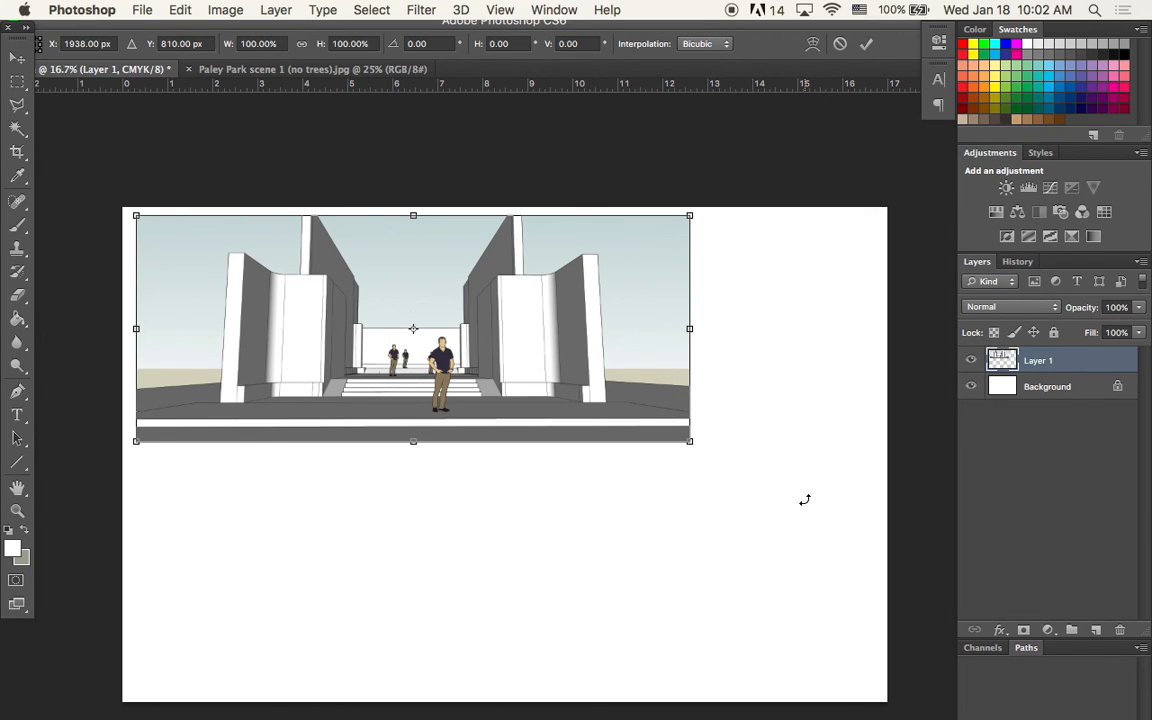
{"action": "left_click_drag", "start_coordinate": [251, 261], "coordinate": [289, 306]}
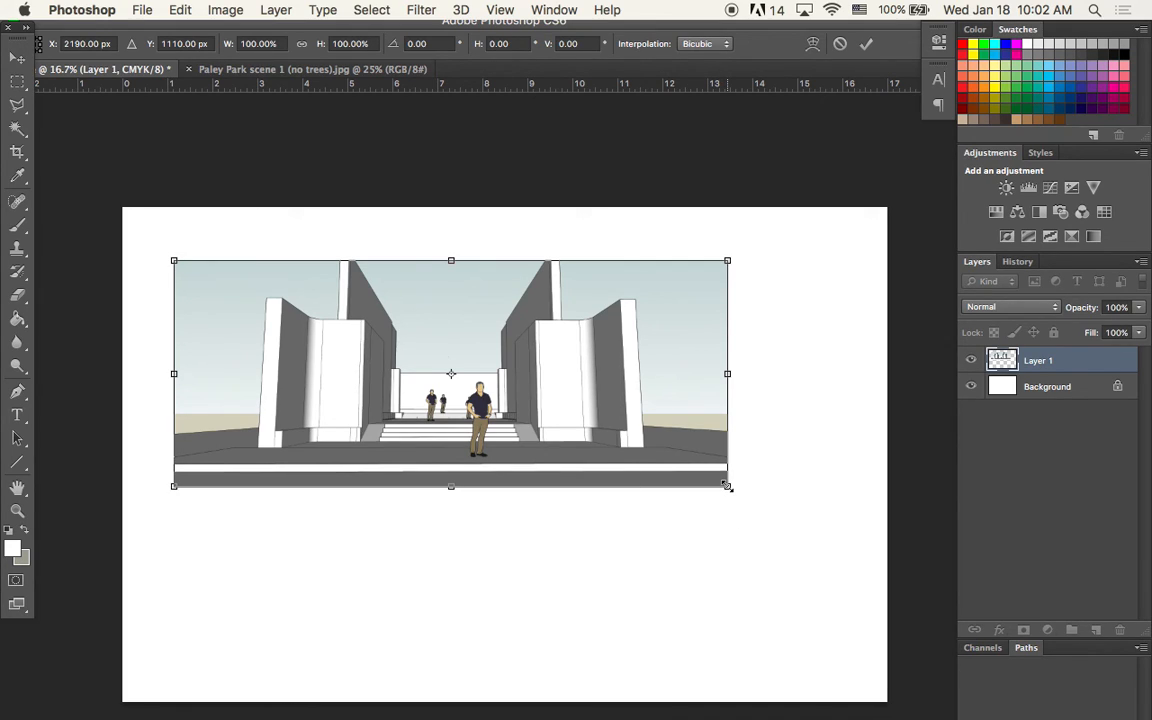
{"action": "left_click_drag", "start_coordinate": [727, 486], "coordinate": [864, 607]}
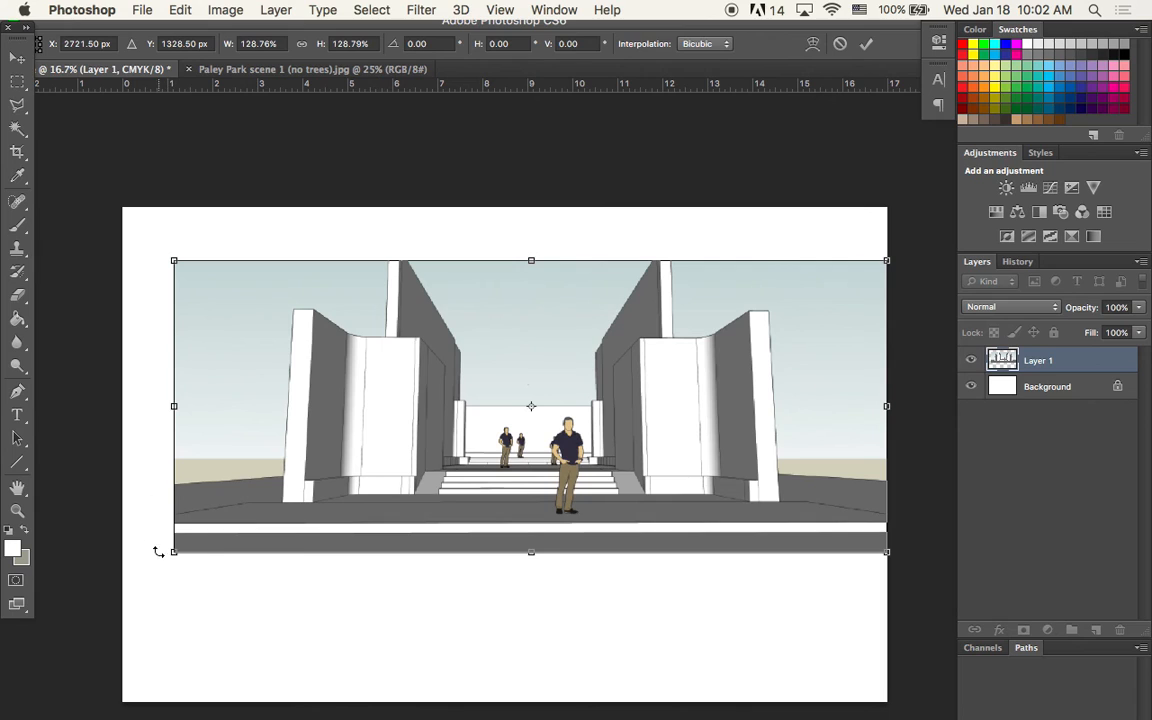
{"action": "left_click_drag", "start_coordinate": [177, 559], "coordinate": [76, 650]}
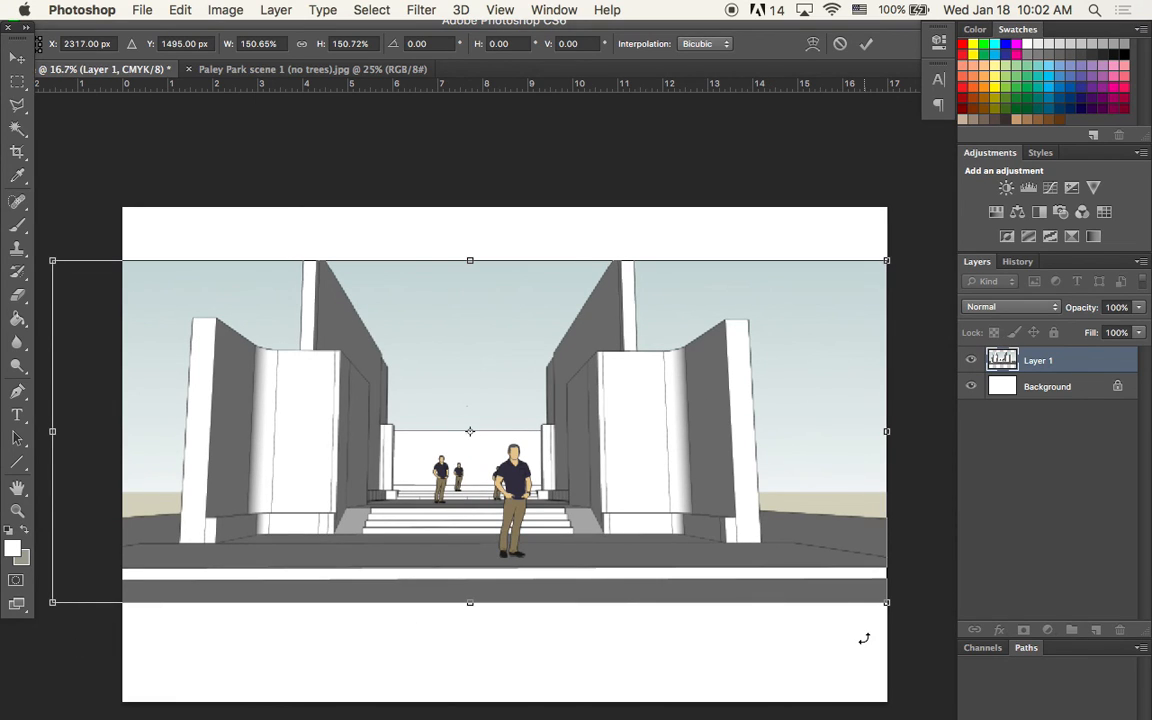
{"action": "left_click_drag", "start_coordinate": [884, 603], "coordinate": [940, 641]}
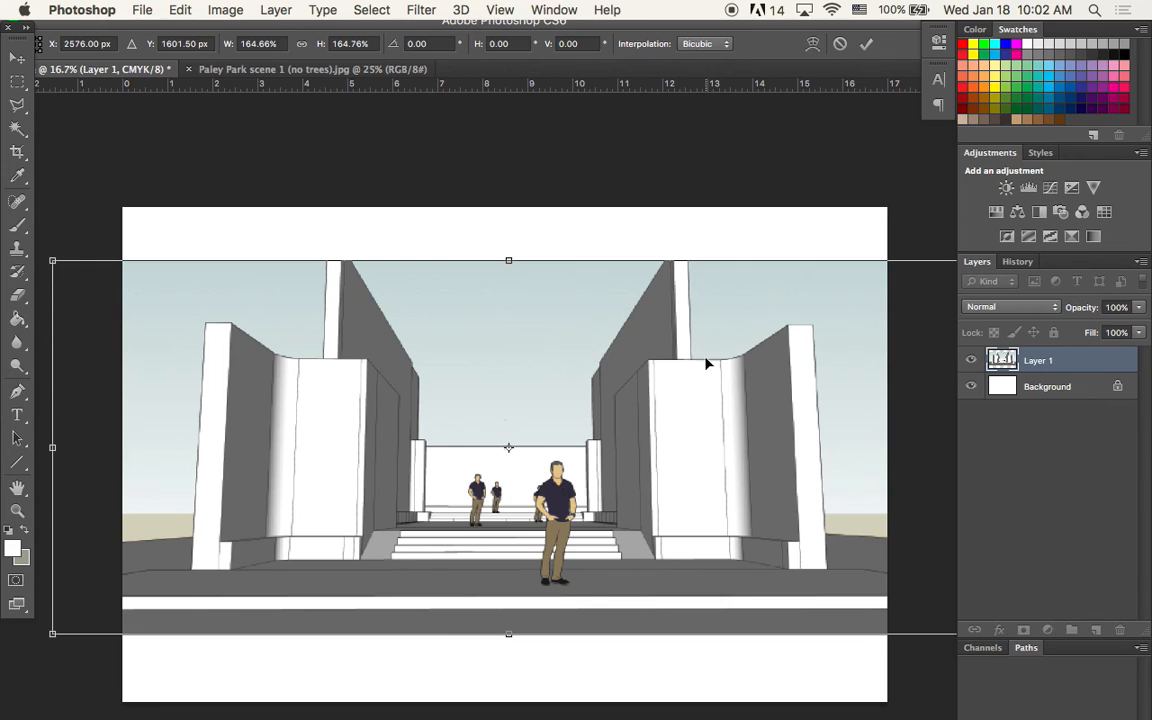
{"action": "left_click_drag", "start_coordinate": [692, 366], "coordinate": [687, 367]}
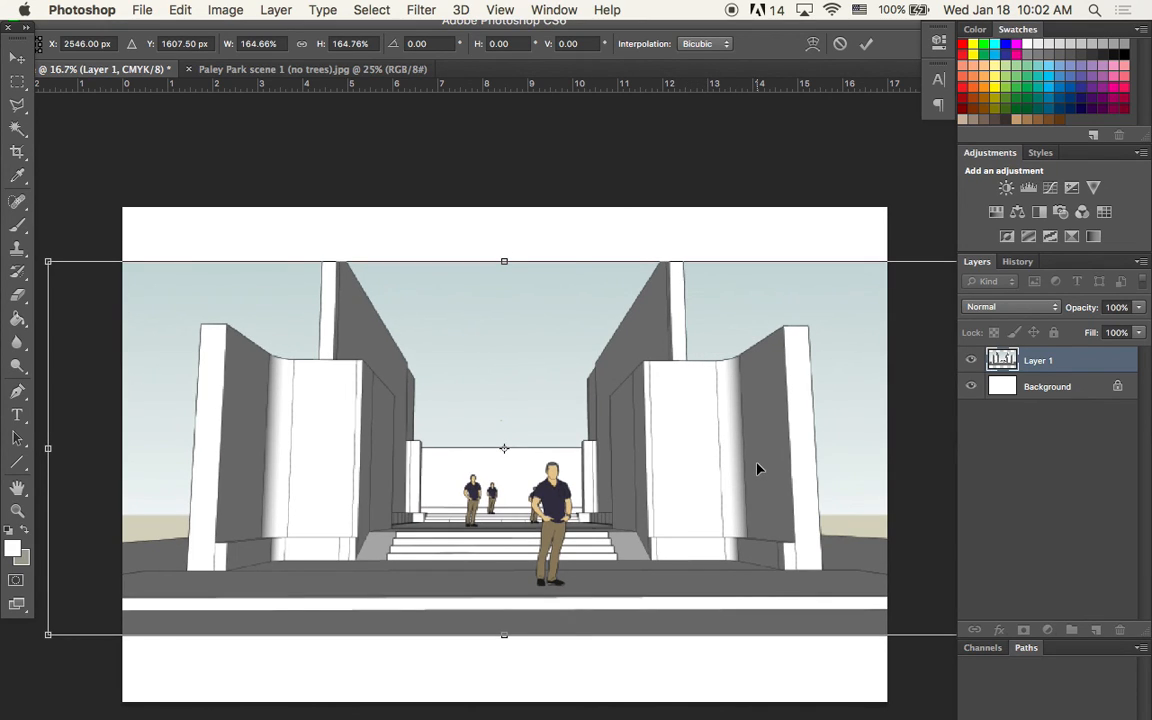
{"action": "left_click_drag", "start_coordinate": [47, 635], "coordinate": [41, 637]}
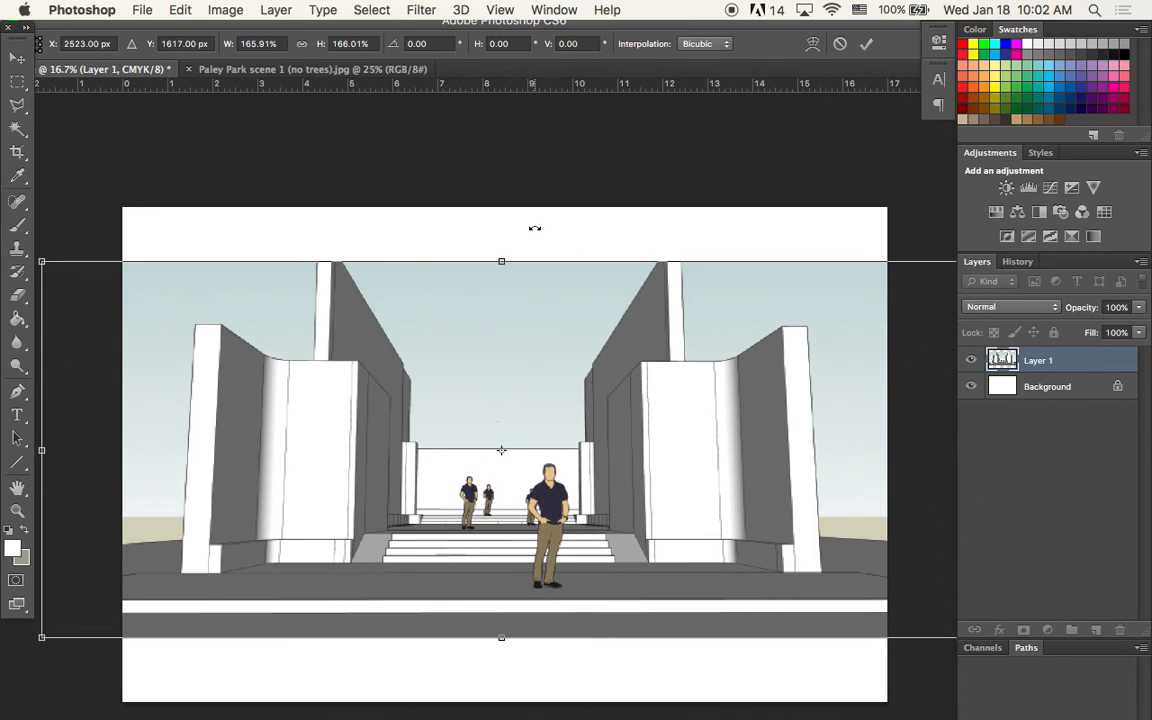
{"action": "key", "text": "Return"}
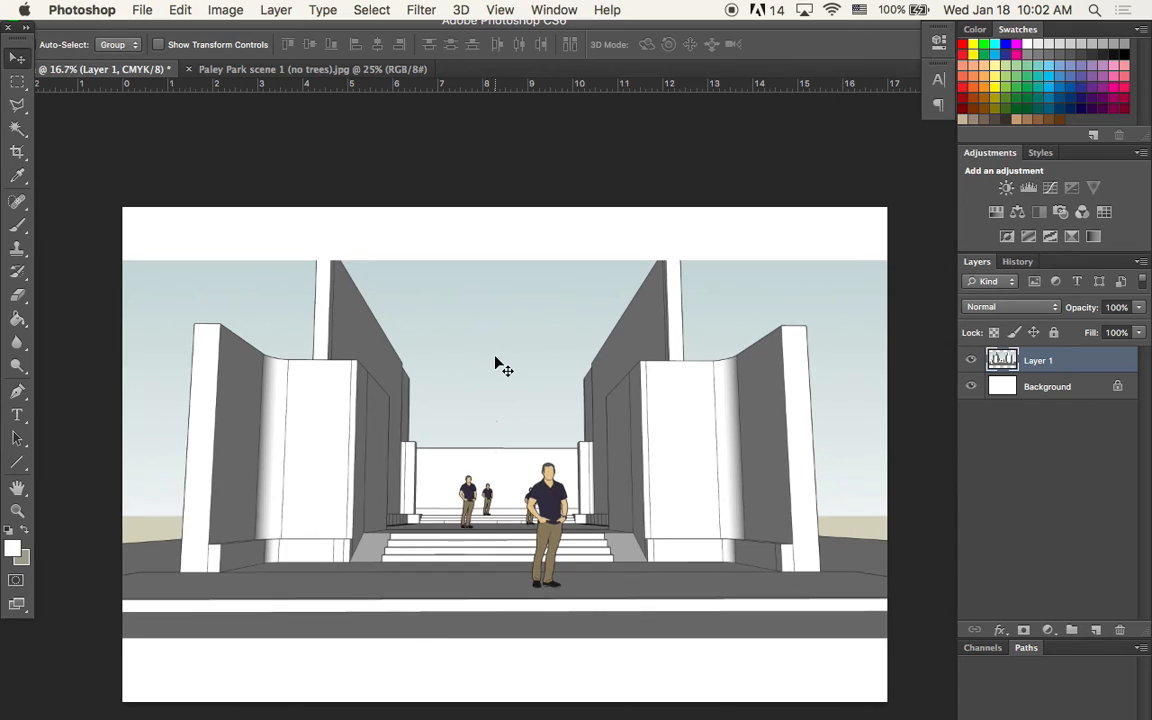
- Reposition the enlarged scene vertically near the middle of the page, leaving blank strips above and below it
{"action": "left_click_drag", "start_coordinate": [495, 358], "coordinate": [494, 305]}
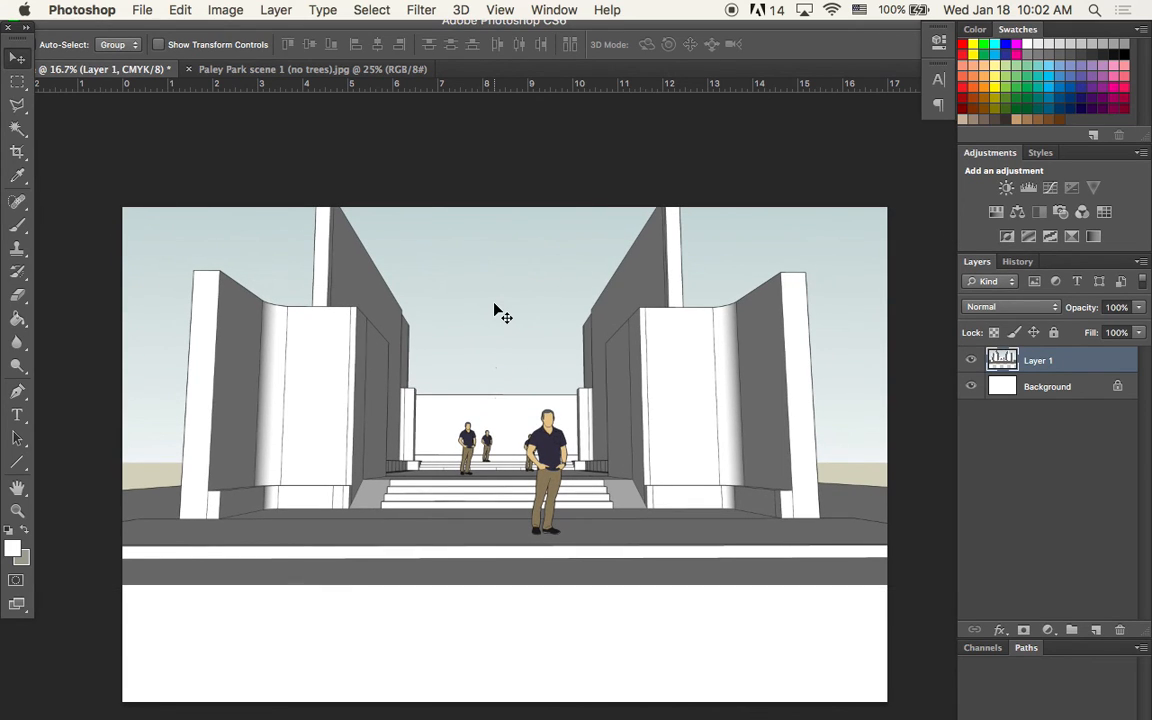
{"action": "left_click_drag", "start_coordinate": [489, 352], "coordinate": [493, 412]}
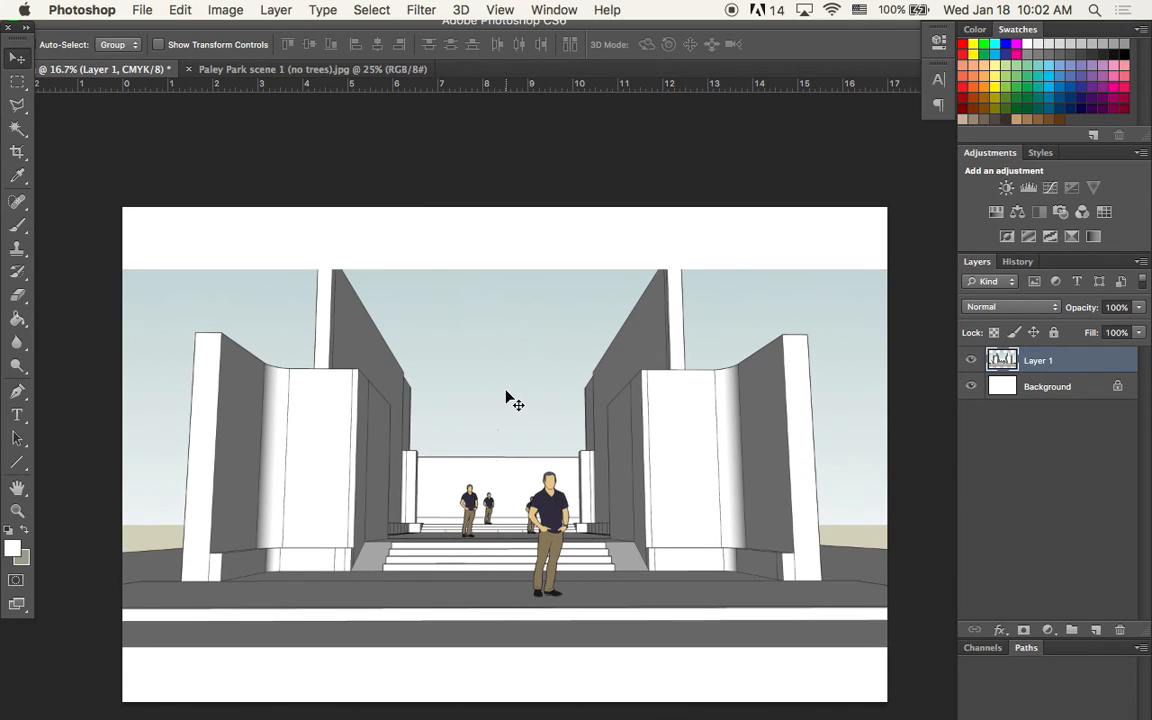
{"action": "double_click", "coordinate": [562, 30]}
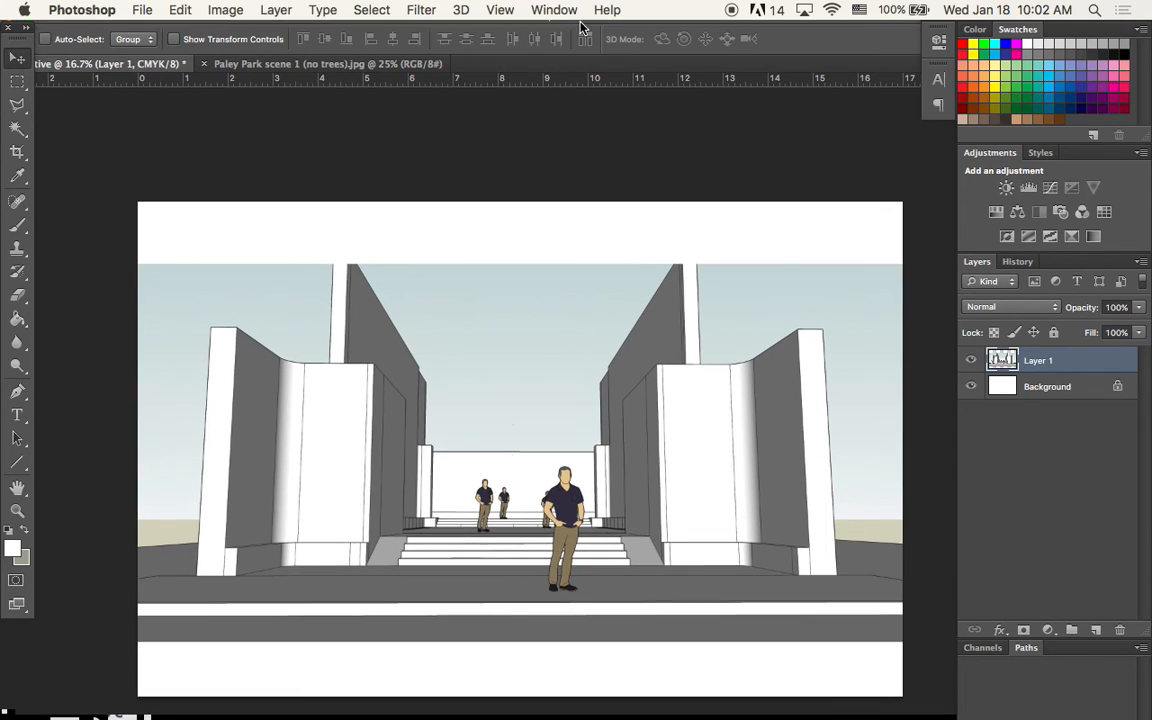
{"action": "left_click_drag", "start_coordinate": [599, 305], "coordinate": [597, 307]}
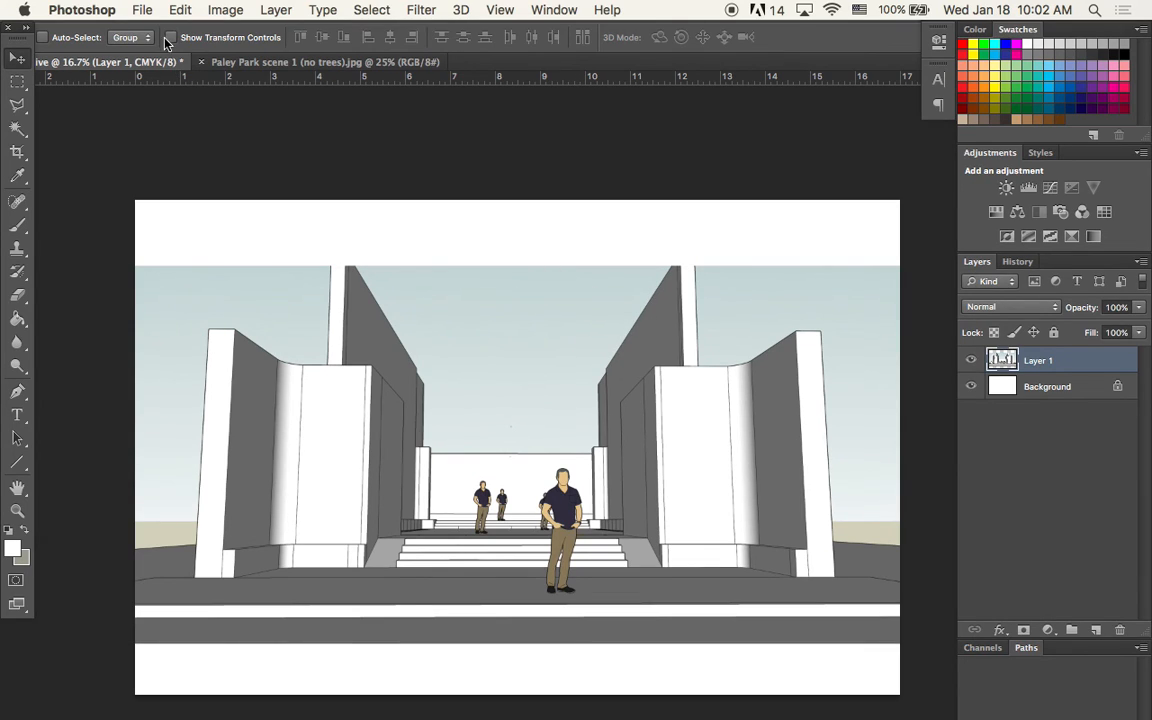
{"action": "left_click", "coordinate": [145, 9]}
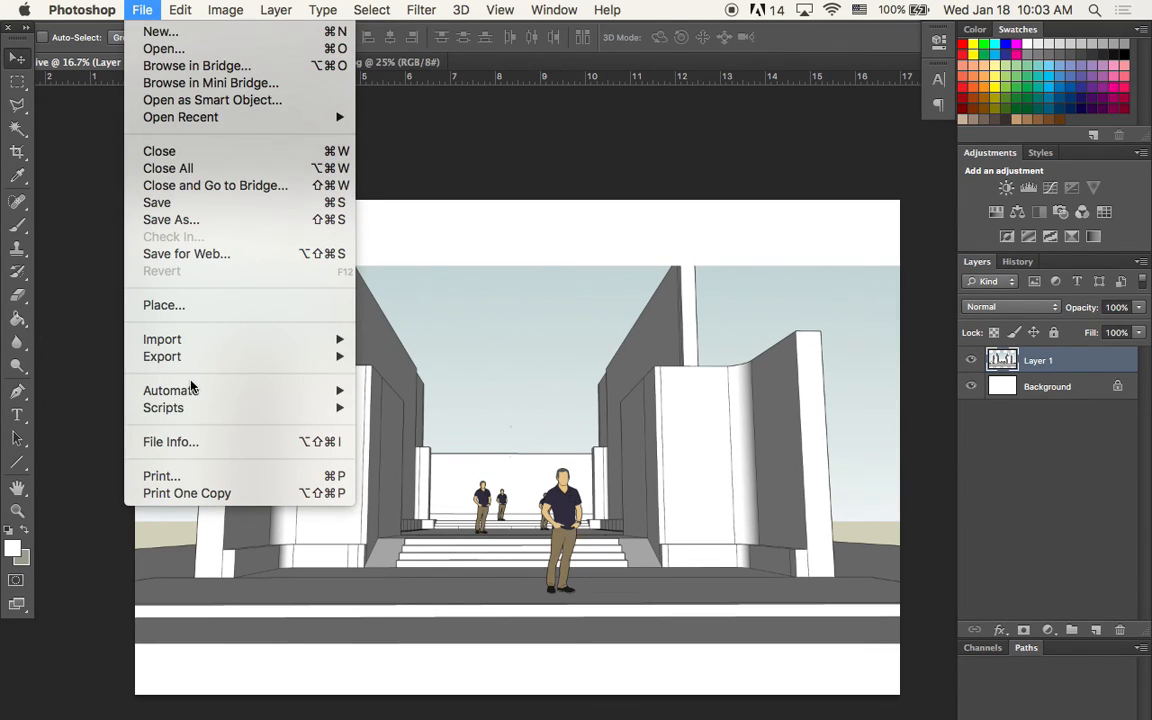
{"action": "mouse_move", "coordinate": [180, 340]}
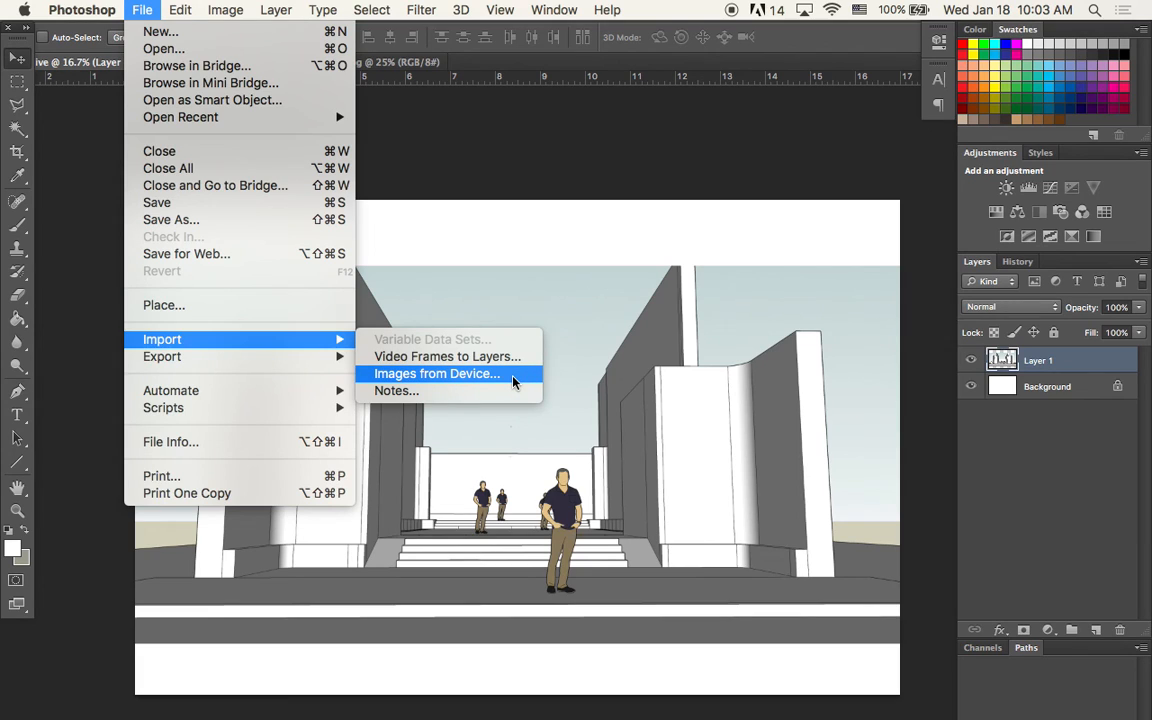
{"action": "left_click", "coordinate": [505, 250]}
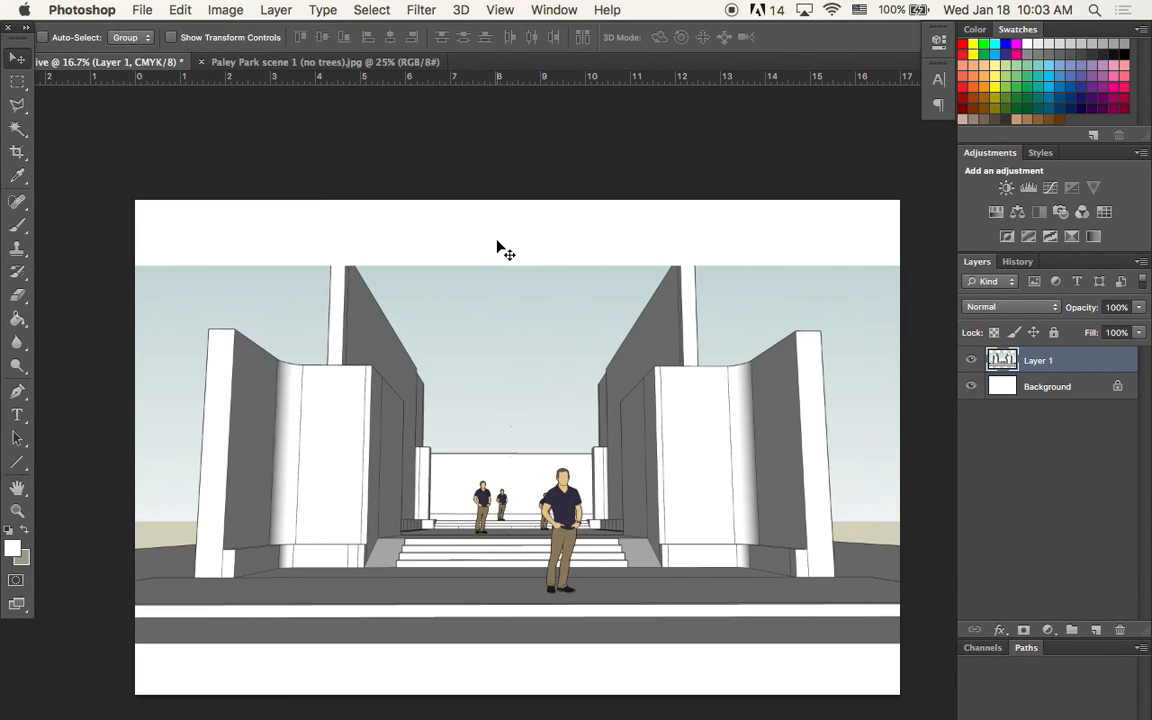
{"action": "left_click", "coordinate": [142, 10]}
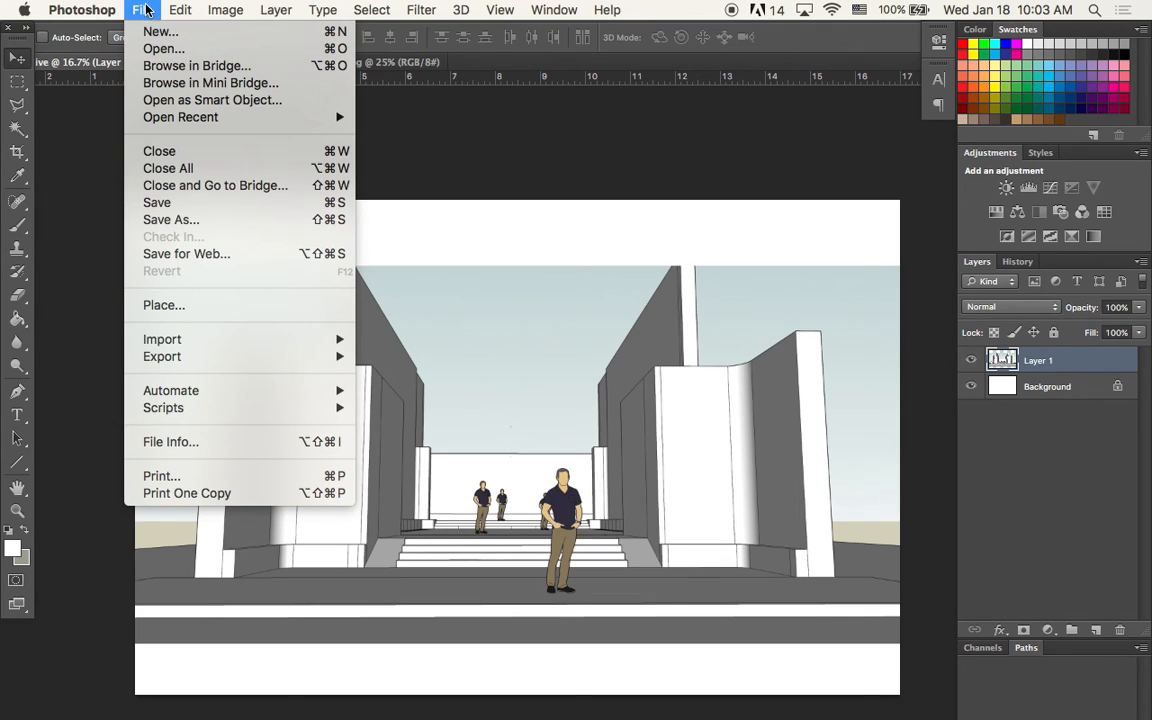
{"action": "left_click", "coordinate": [145, 9]}
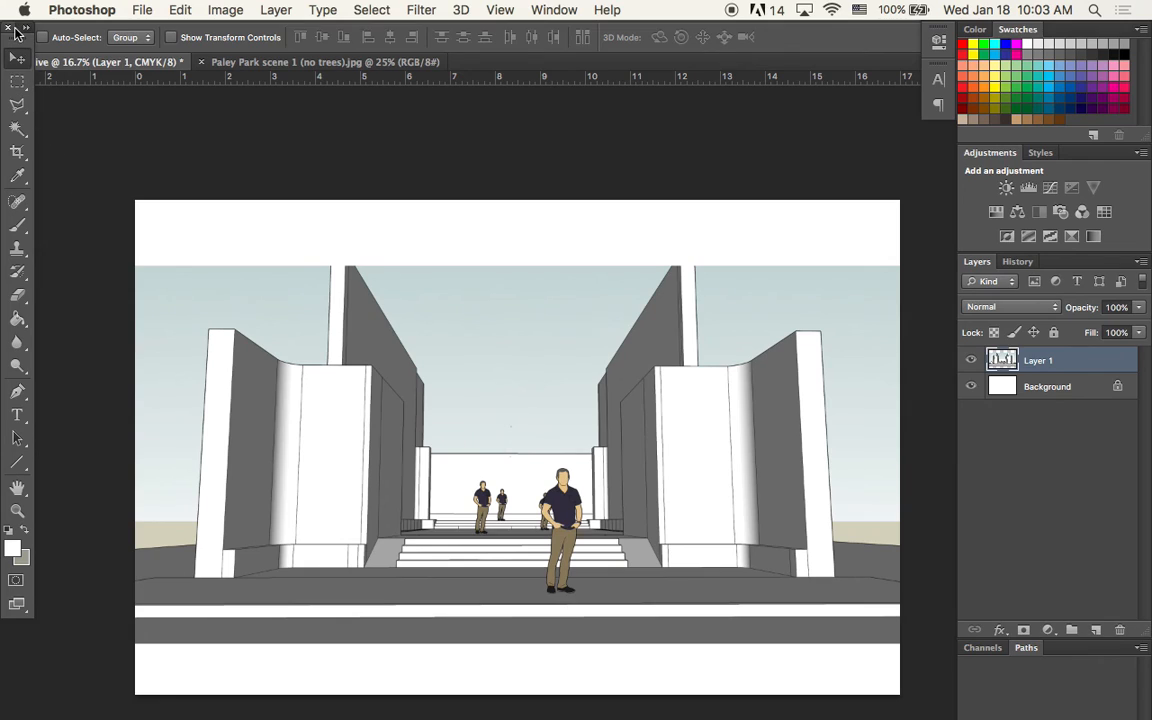
- Switch the toolbox to its two-column layout and place it beside the page, clear of the scene
{"action": "left_click_drag", "start_coordinate": [15, 32], "coordinate": [143, 111]}
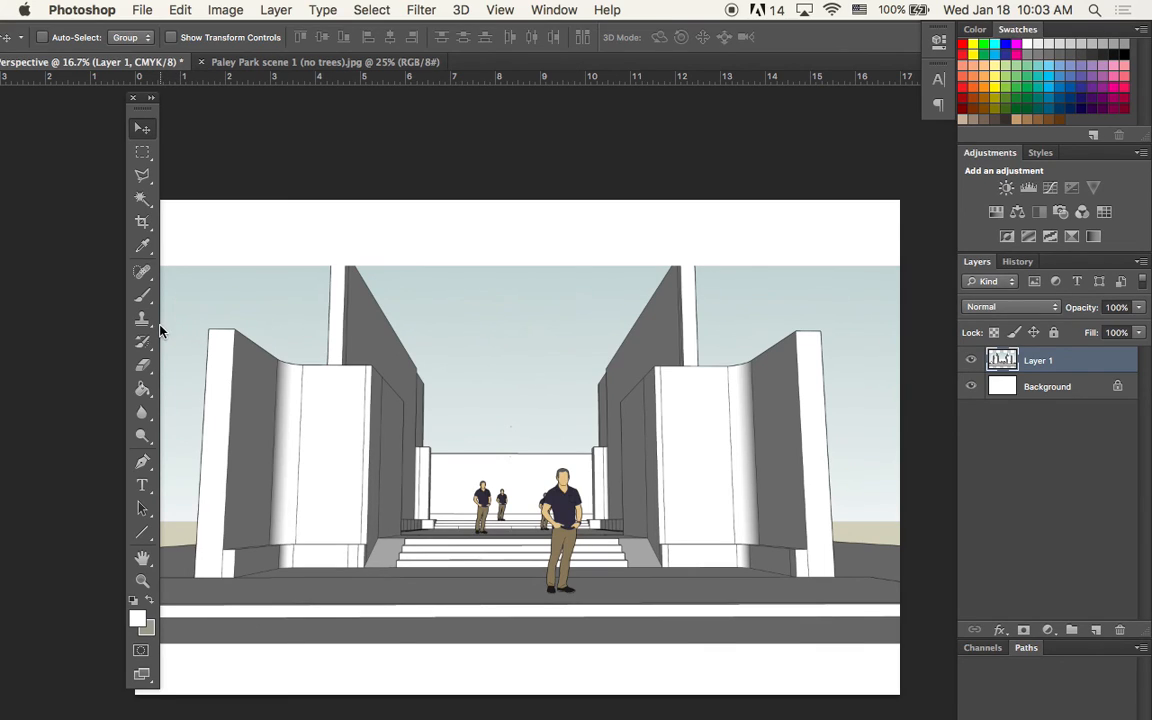
{"action": "left_click", "coordinate": [147, 103]}
{"action": "left_click_drag", "start_coordinate": [150, 101], "coordinate": [55, 101]}
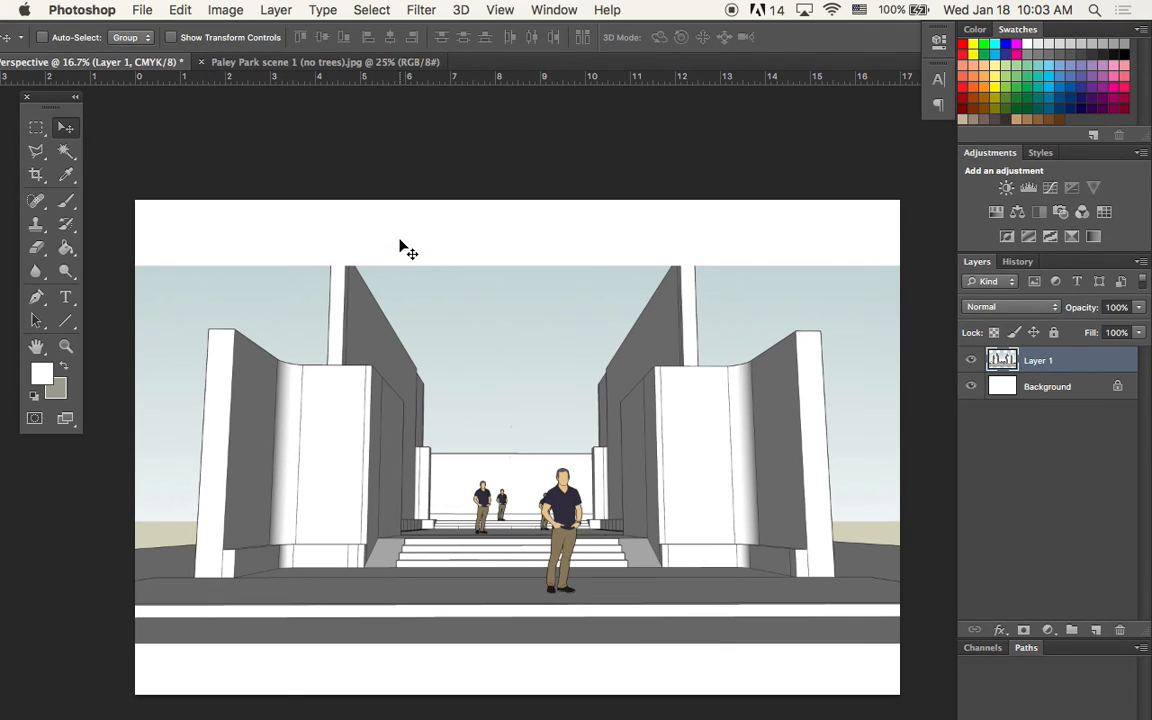
{"action": "left_click", "coordinate": [36, 176]}
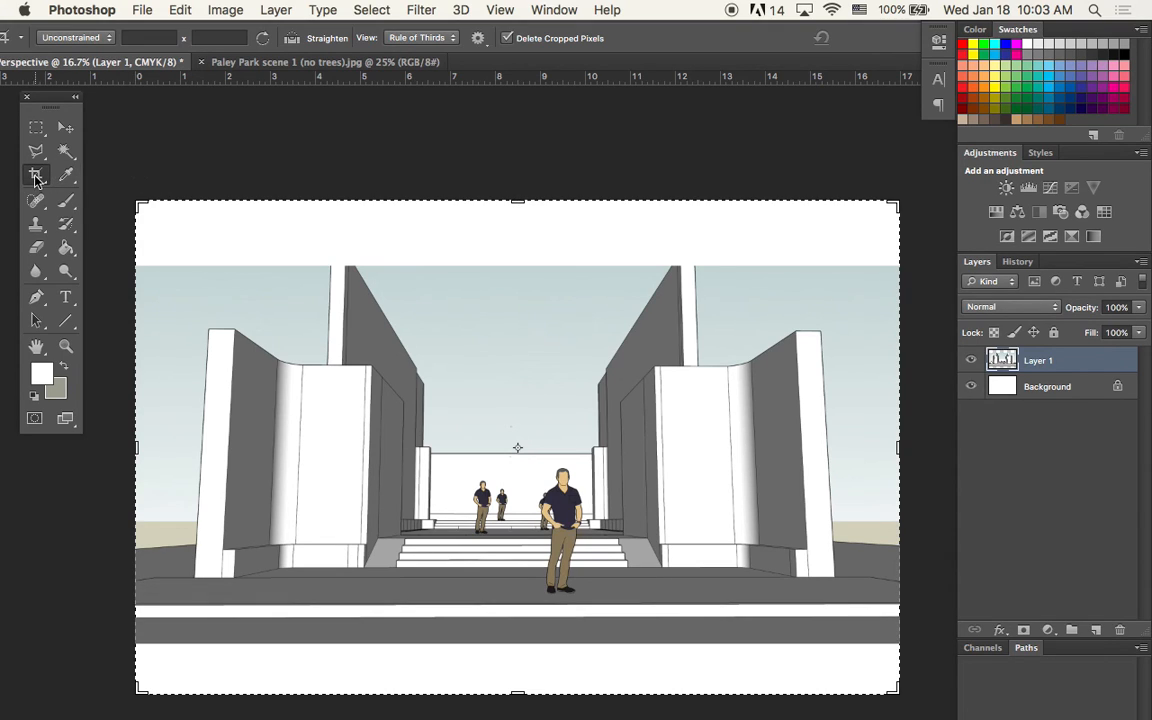
{"action": "left_click_drag", "start_coordinate": [517, 201], "coordinate": [521, 232]}
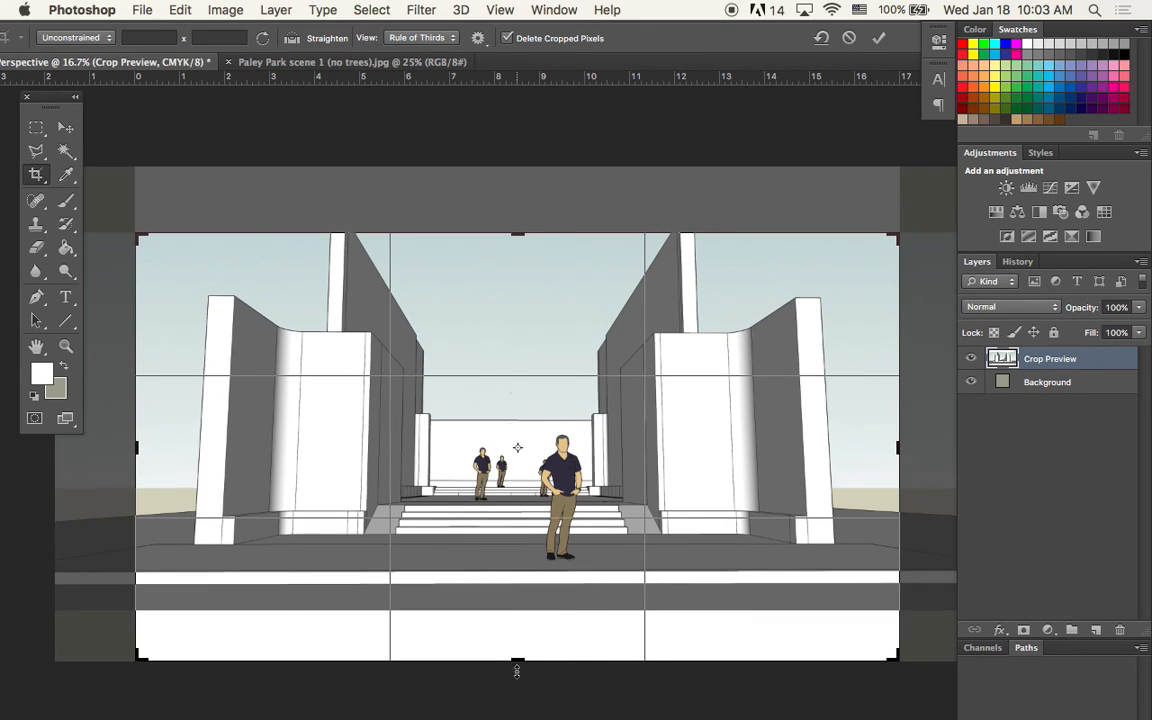
{"action": "left_click_drag", "start_coordinate": [517, 663], "coordinate": [520, 628]}
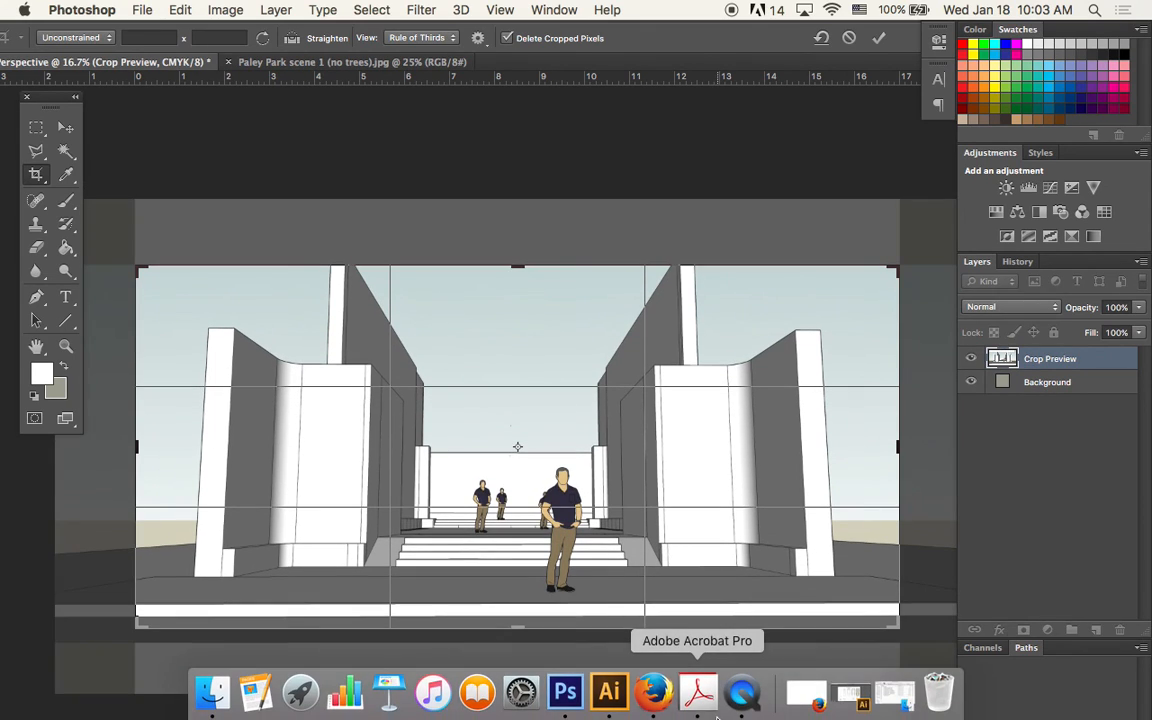
{"action": "key", "text": "super+z"}
{"action": "key", "text": "super+z"}
{"action": "key", "text": "super+z"}
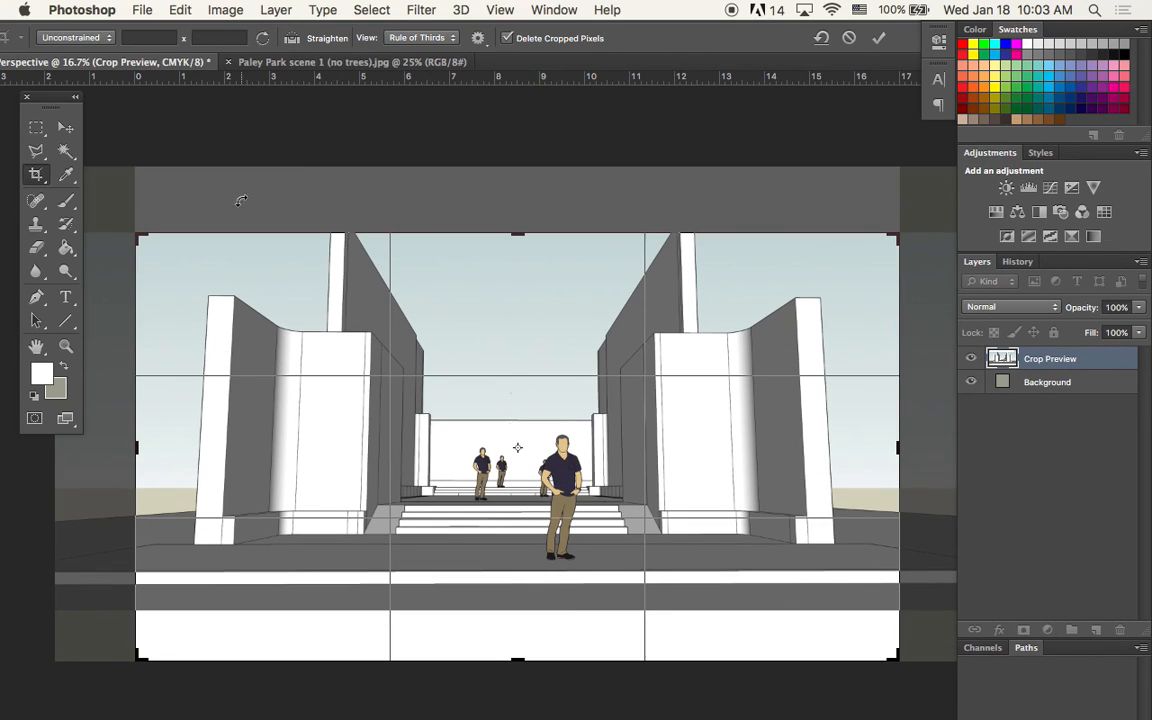
{"action": "left_click", "coordinate": [64, 128]}
{"action": "key", "text": "Return"}
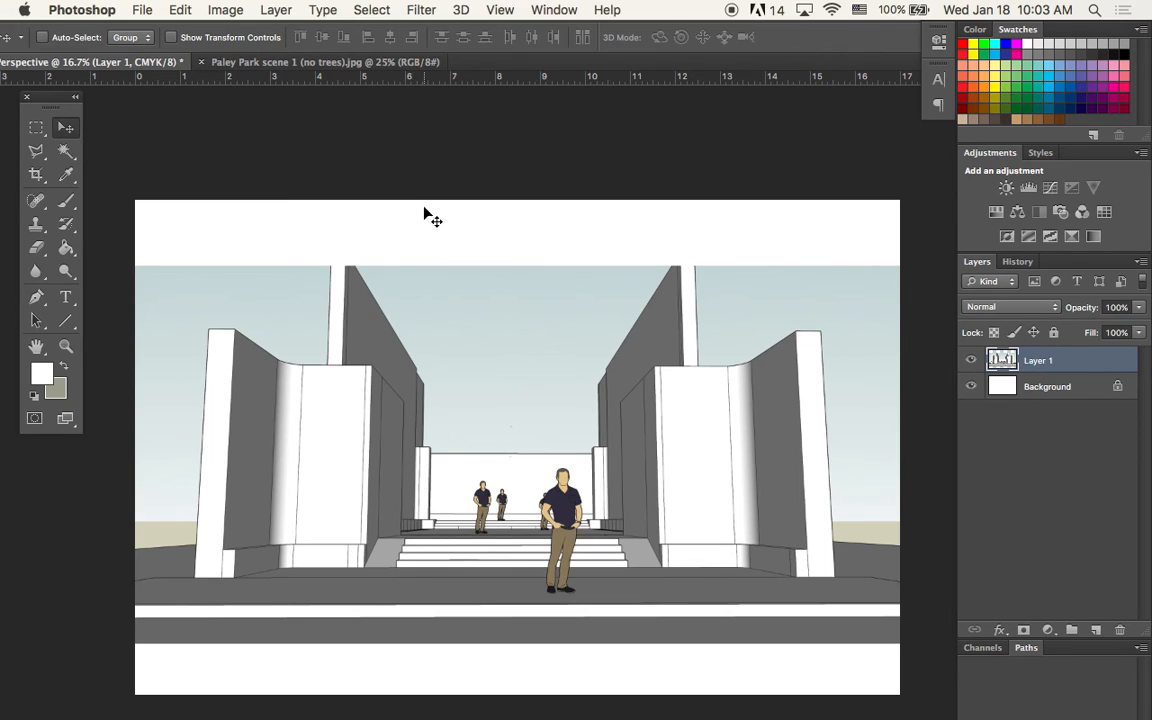
{"action": "left_click_drag", "start_coordinate": [448, 313], "coordinate": [486, 321]}
{"action": "key", "text": "super+z"}
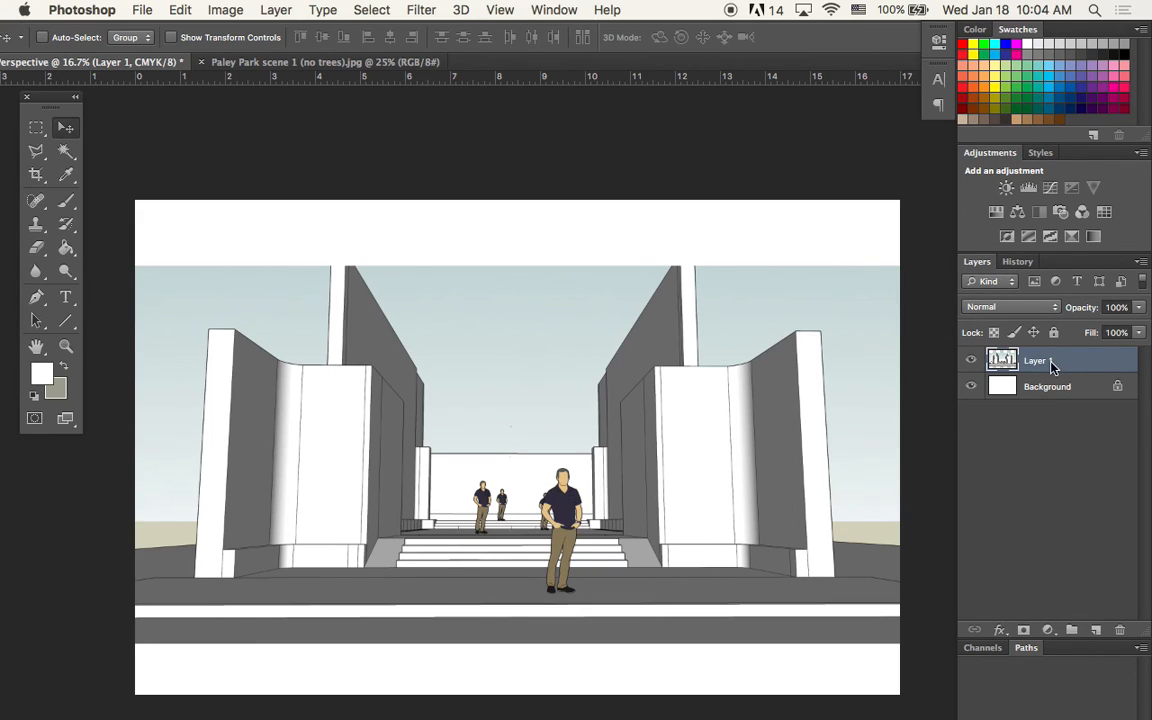
- Float the Layers panel over the canvas and rename the scene's layer Base
{"action": "left_click", "coordinate": [1075, 450]}
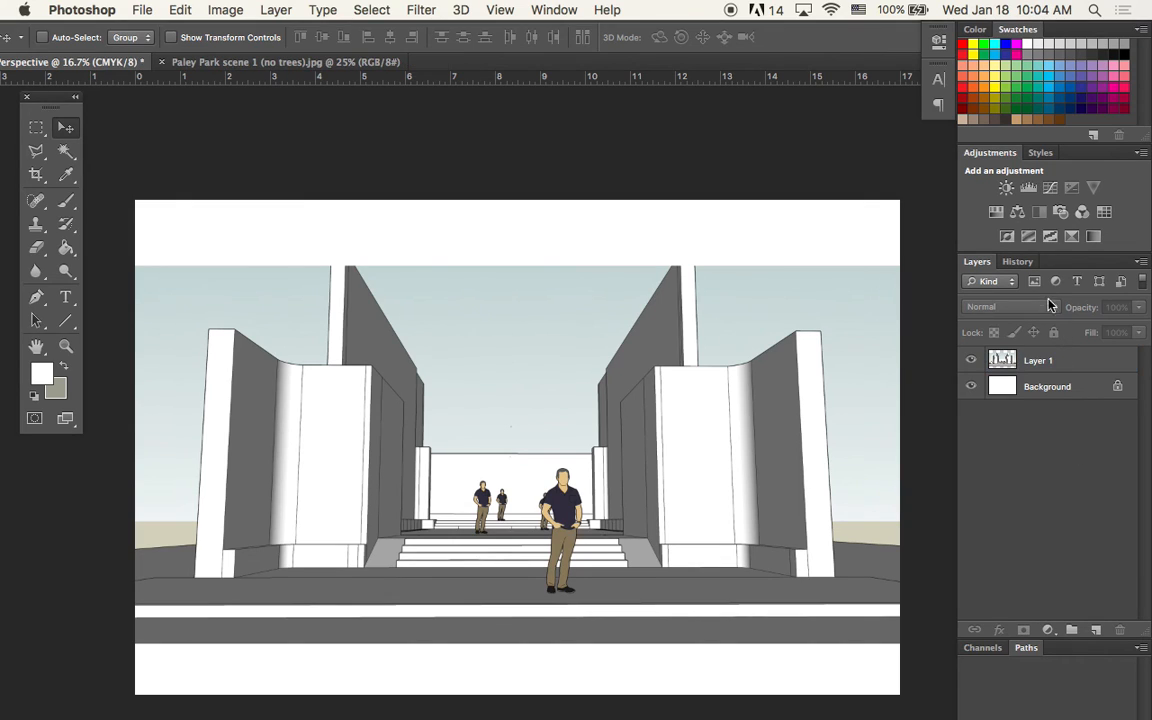
{"action": "left_click_drag", "start_coordinate": [1068, 263], "coordinate": [692, 119]}
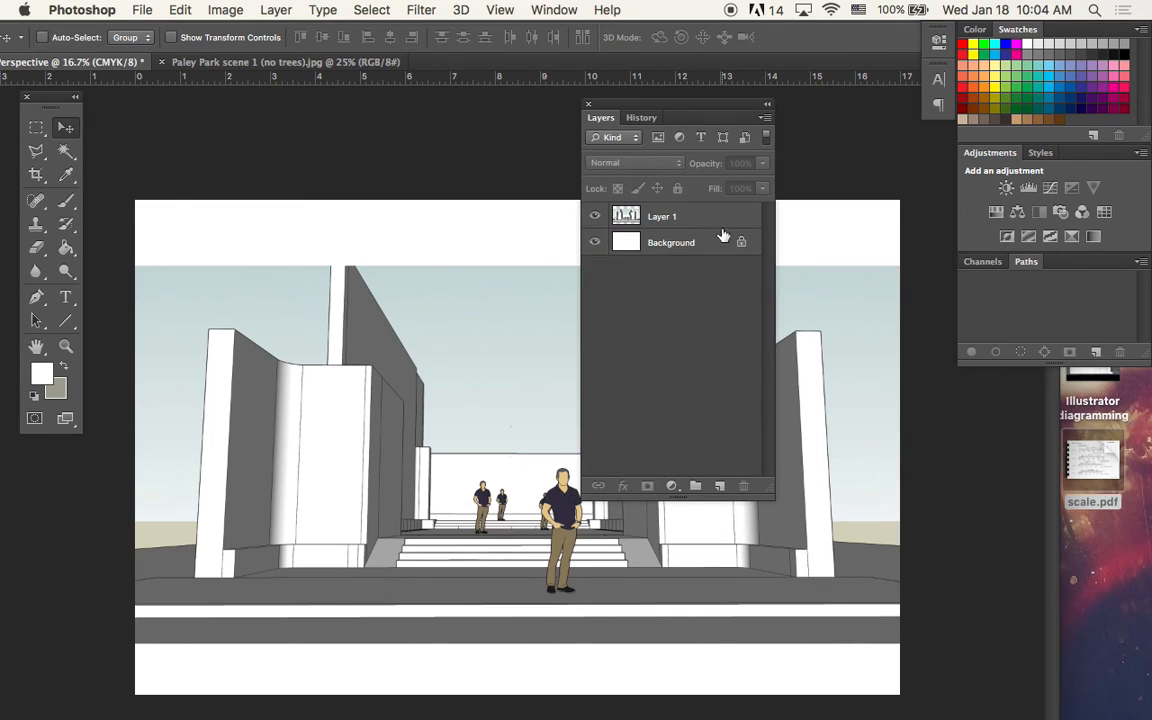
{"action": "double_click", "coordinate": [663, 218]}
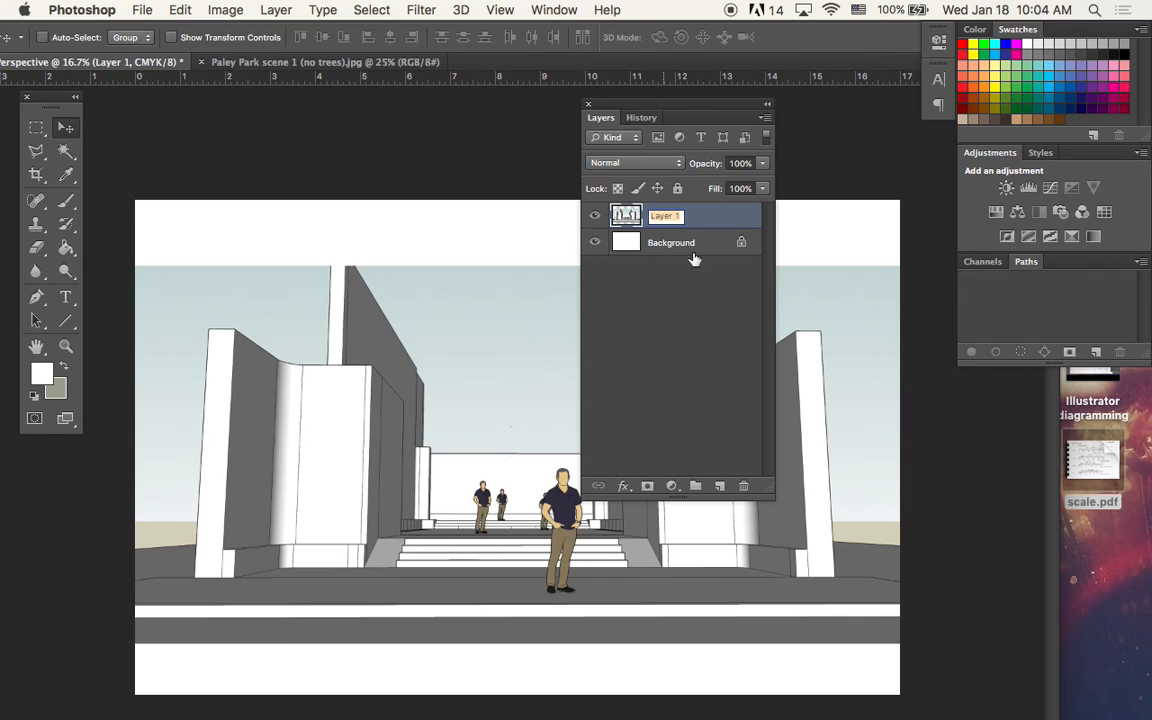
{"action": "type", "text": "Base"}
{"action": "key", "text": "Return"}
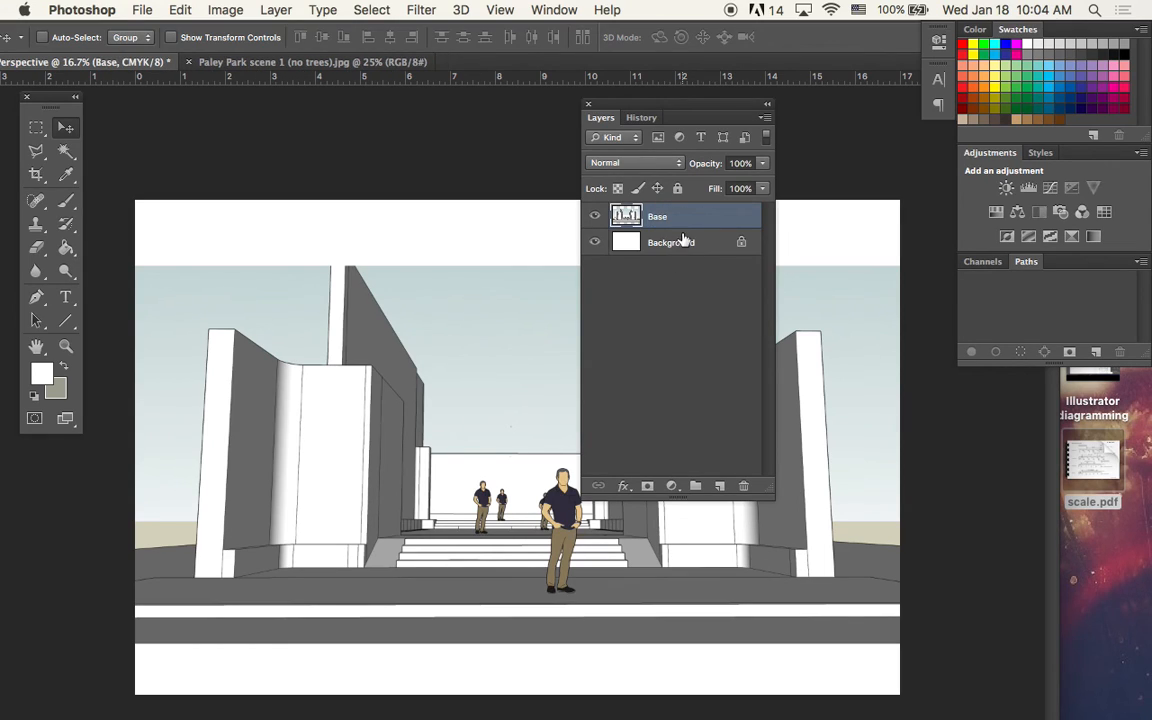
- Hide the Background layer and show it again to examine the page areas not covered by the scene
{"action": "left_click", "coordinate": [663, 243]}
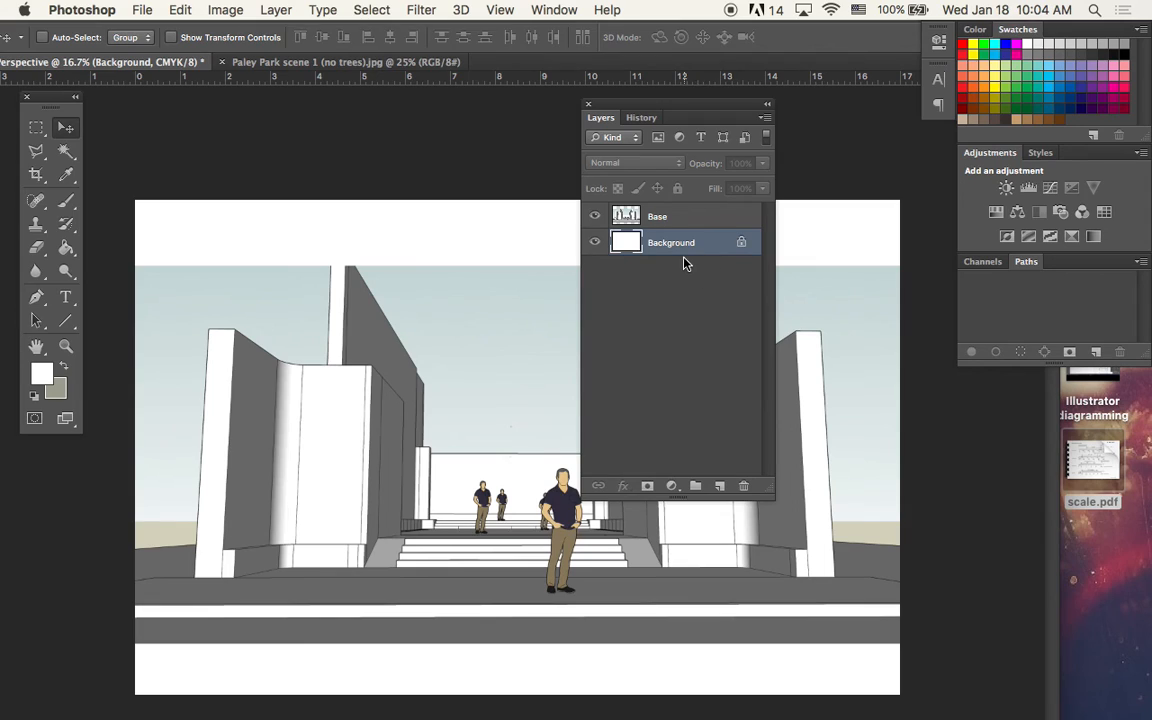
{"action": "left_click", "coordinate": [595, 243]}
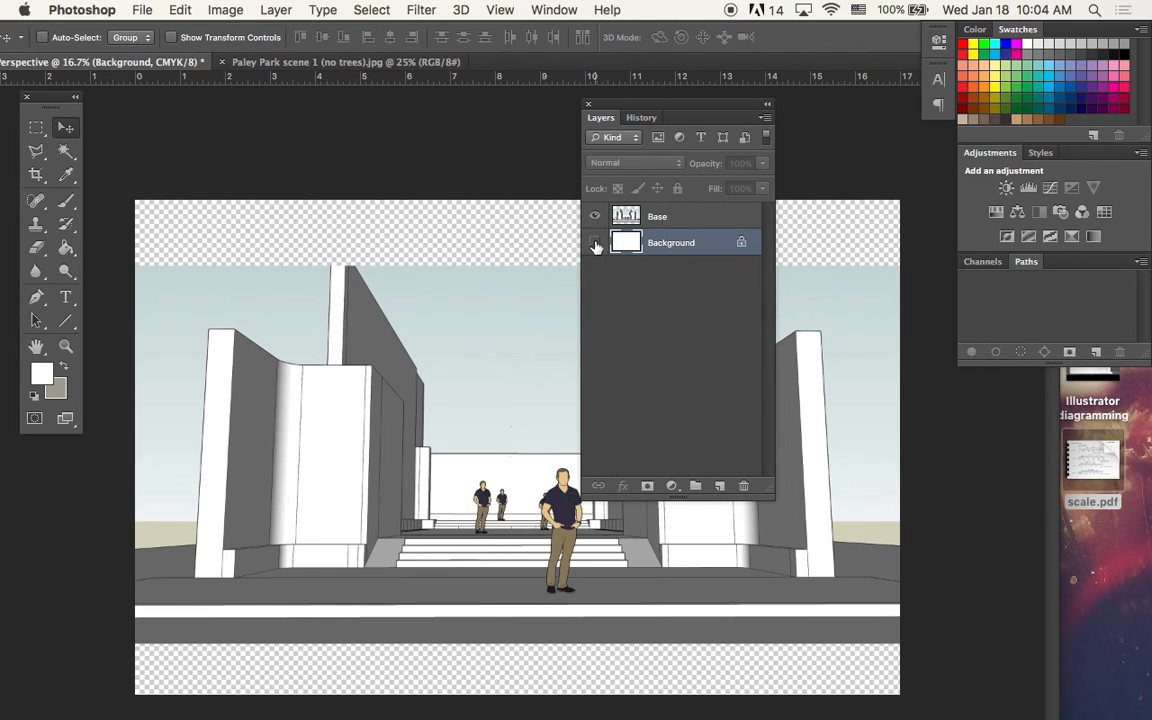
{"action": "left_click", "coordinate": [595, 243]}
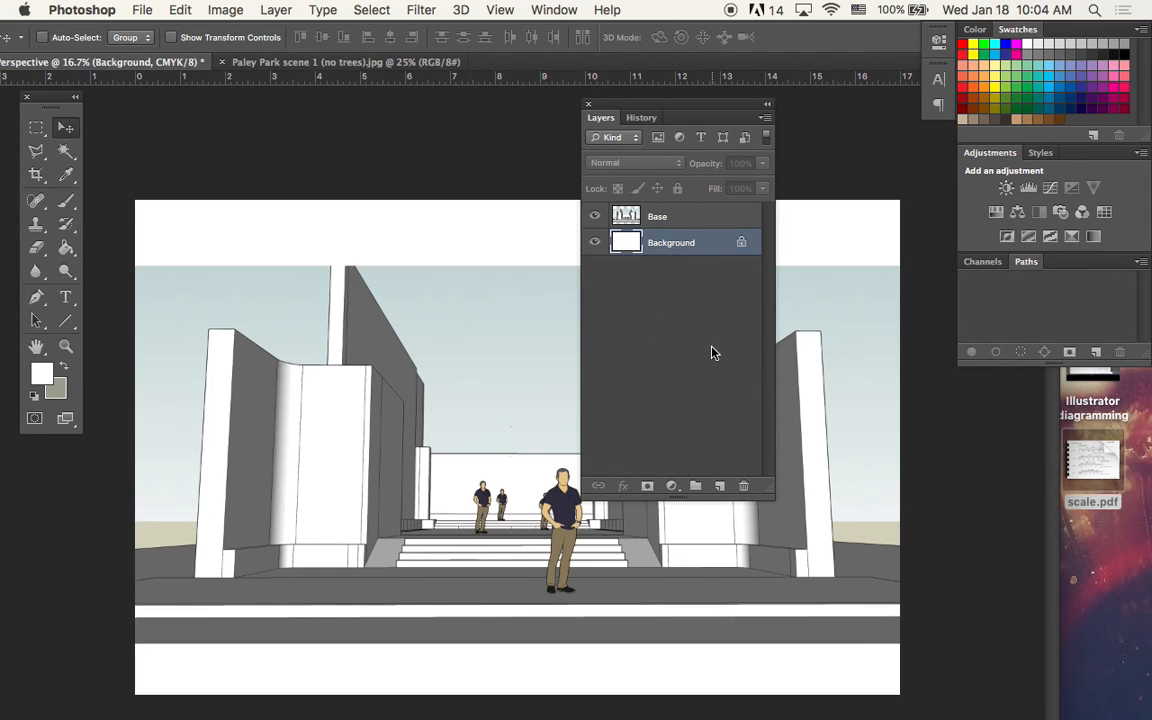
- Lock all attributes of the Base layer and test the lock by trying to move the scene
{"action": "left_click", "coordinate": [638, 218]}
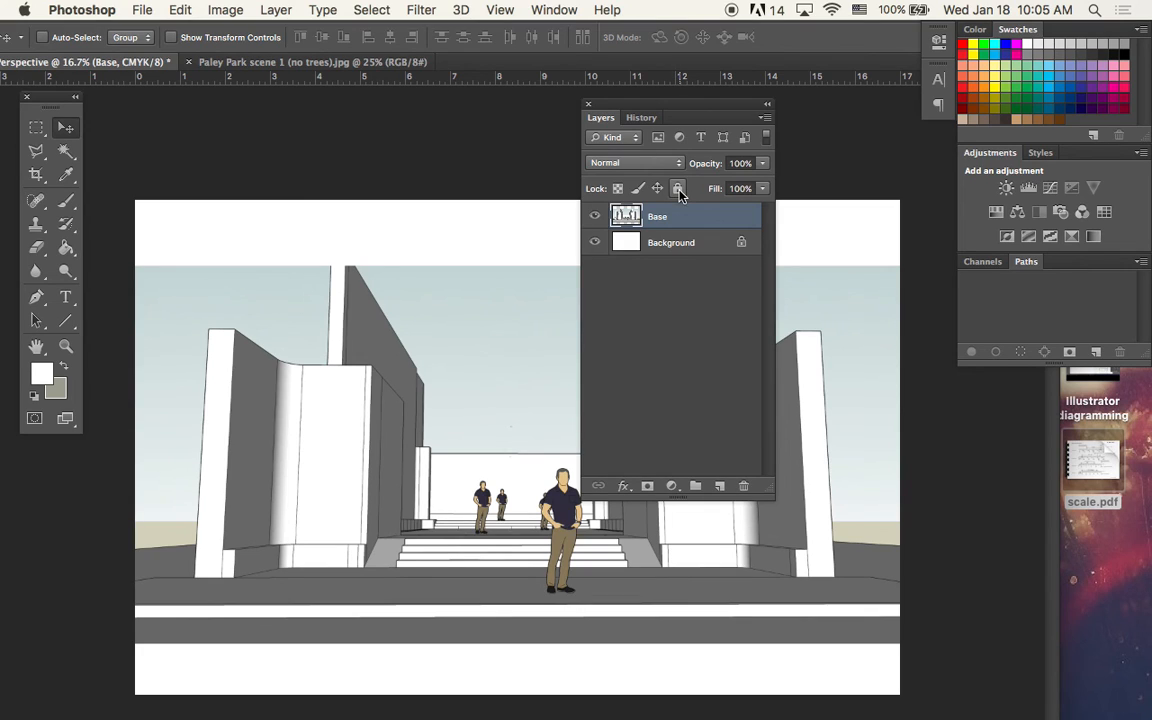
{"action": "left_click", "coordinate": [679, 195]}
{"action": "left_click_drag", "start_coordinate": [327, 375], "coordinate": [447, 339]}
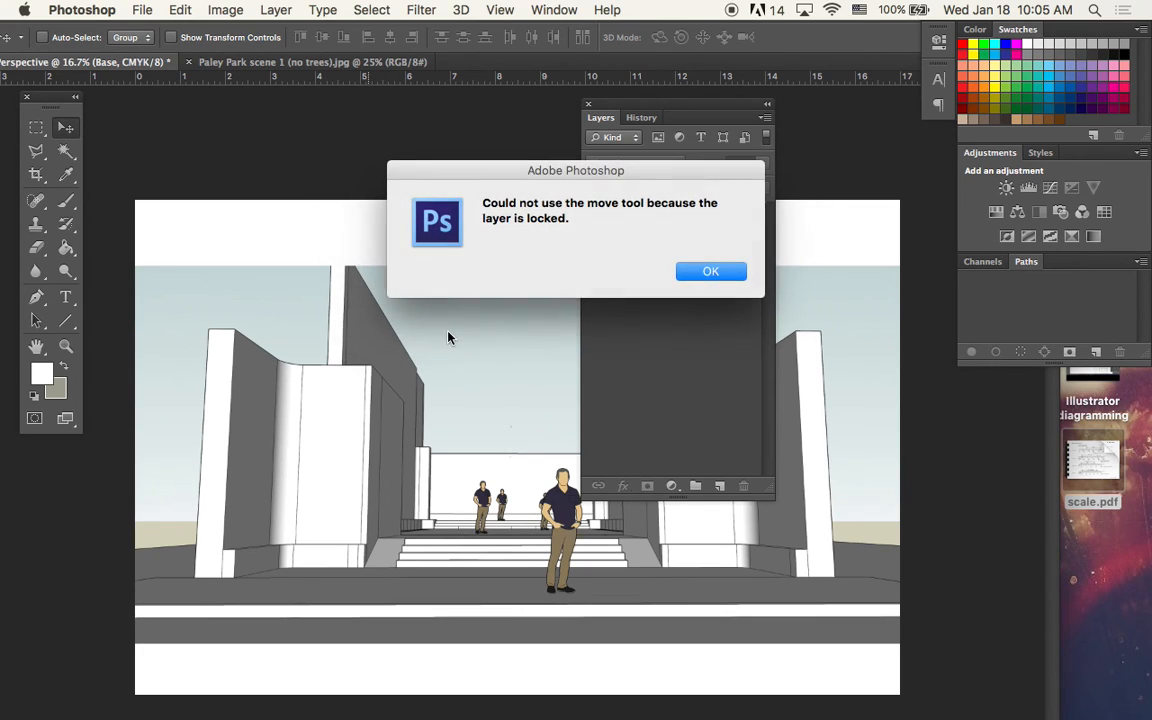
{"action": "left_click", "coordinate": [706, 272]}
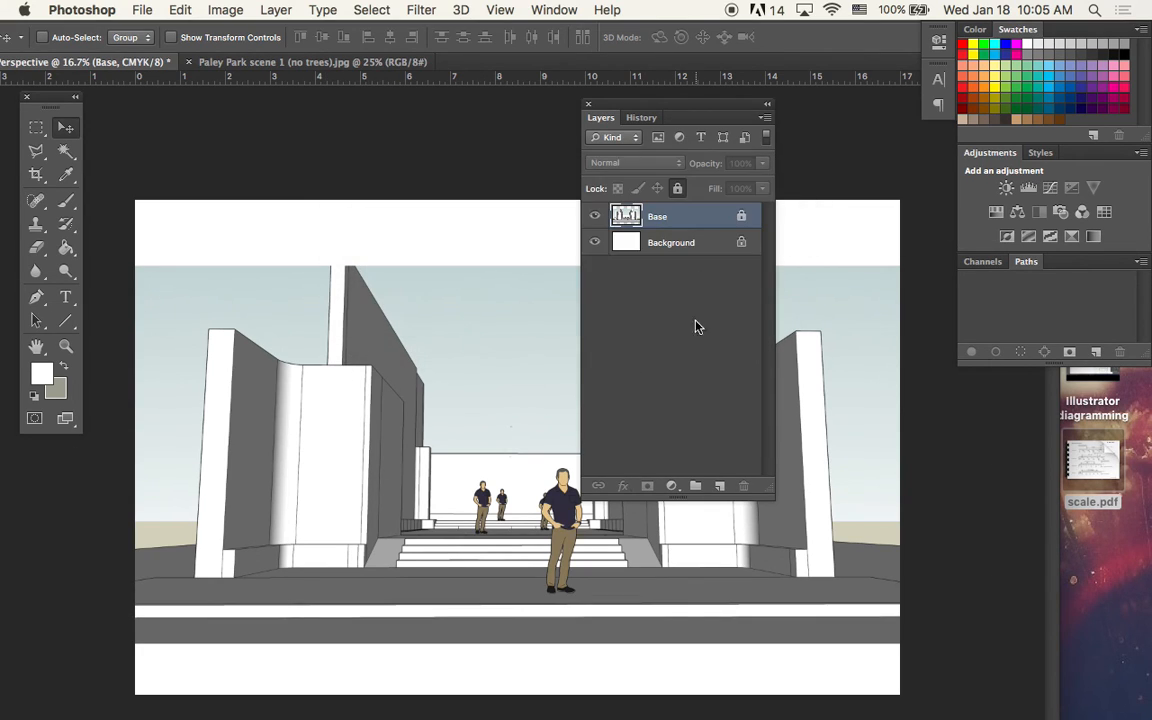
{"action": "left_click", "coordinate": [697, 375]}
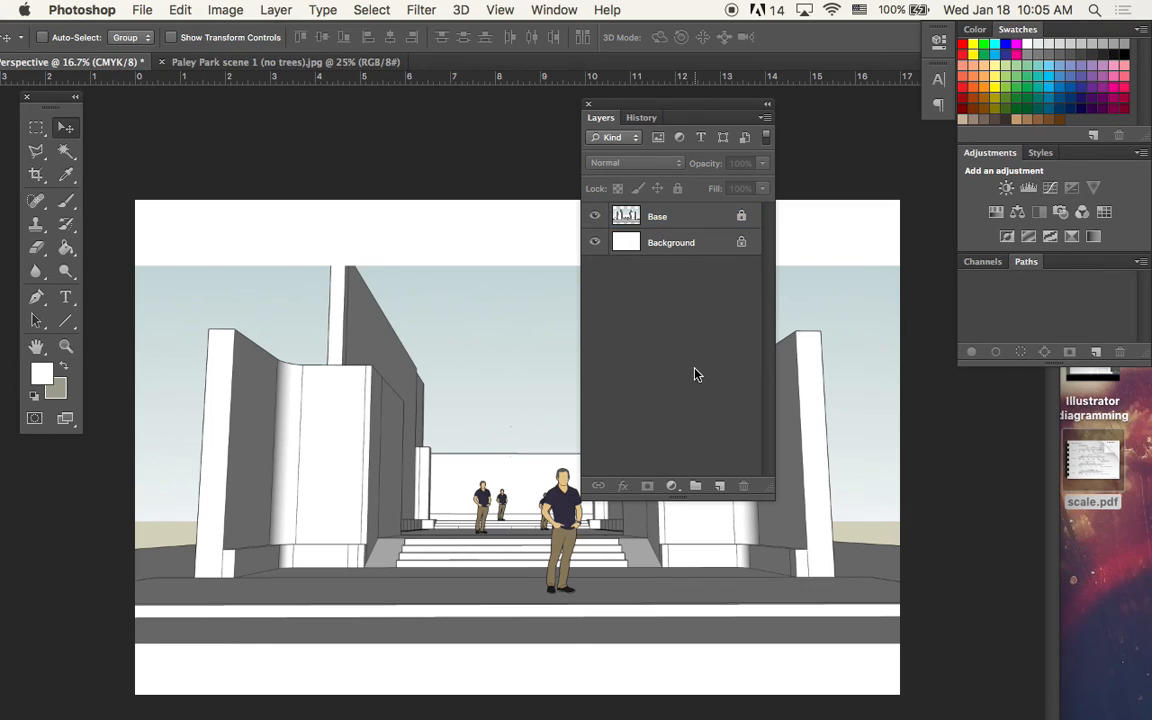
- Add three blank layers above the Base layer
{"action": "left_click", "coordinate": [721, 487]}
{"action": "left_click", "coordinate": [721, 487]}
{"action": "left_click", "coordinate": [721, 487]}
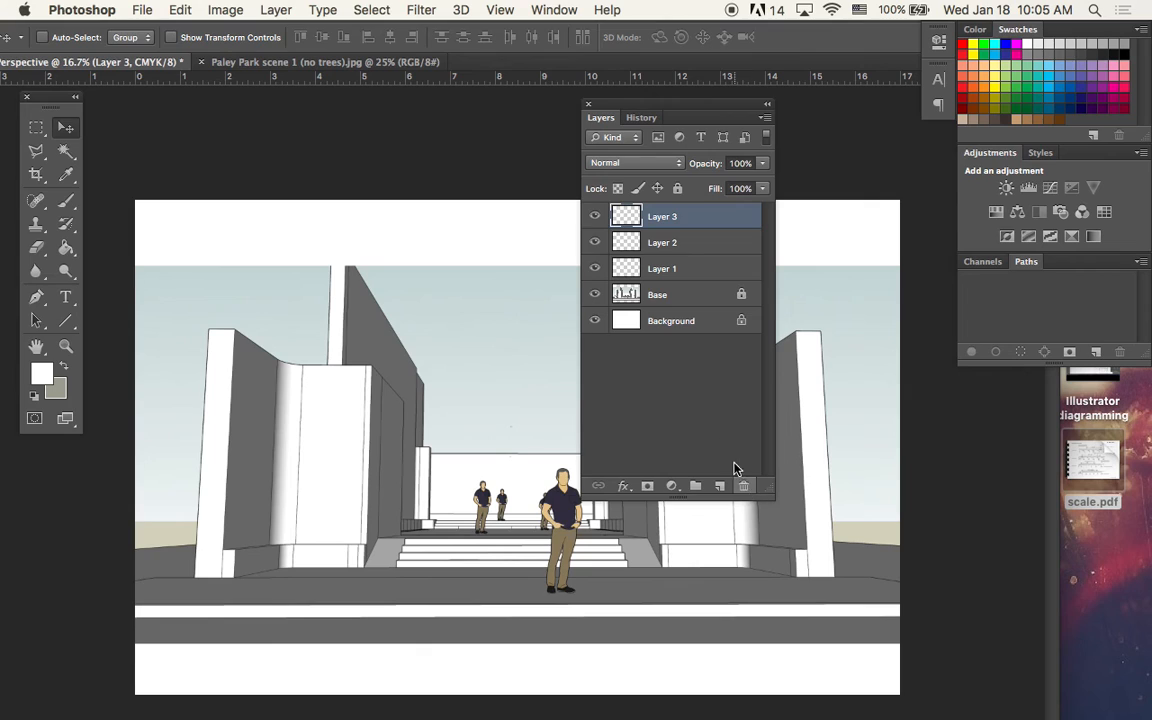
- Delete the three blank layers above Base, leaving only Base and Background
{"action": "left_click", "coordinate": [744, 486]}
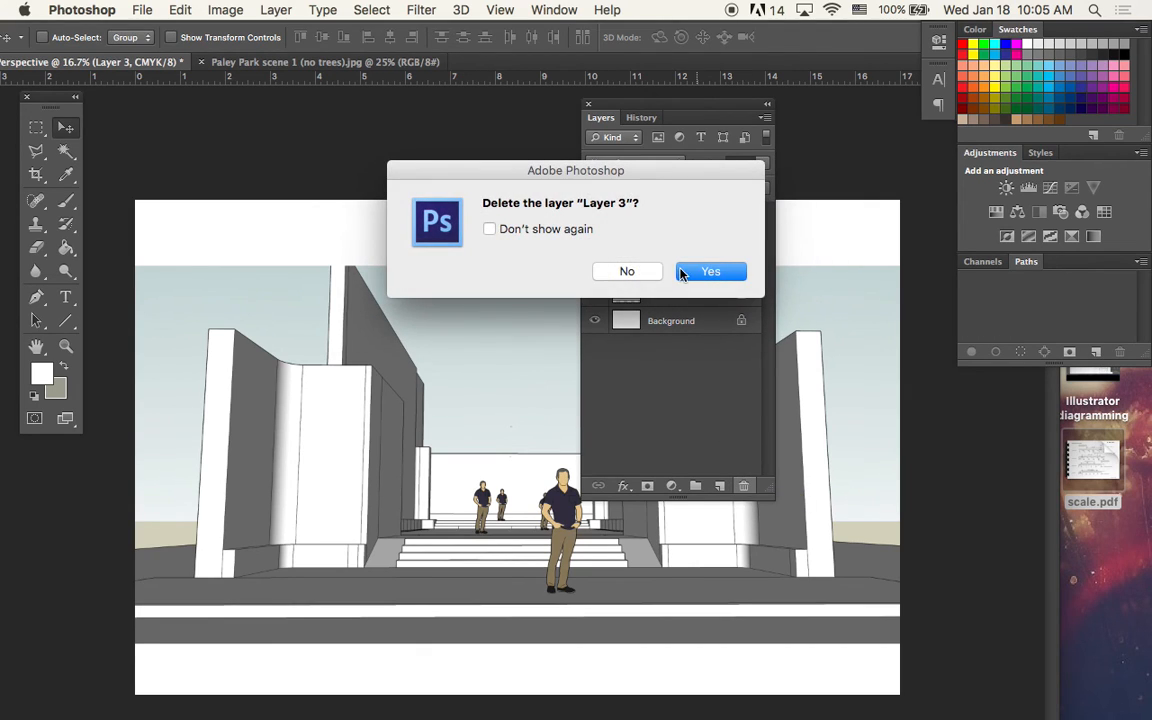
{"action": "key", "text": "Return"}
{"action": "left_click", "coordinate": [744, 486]}
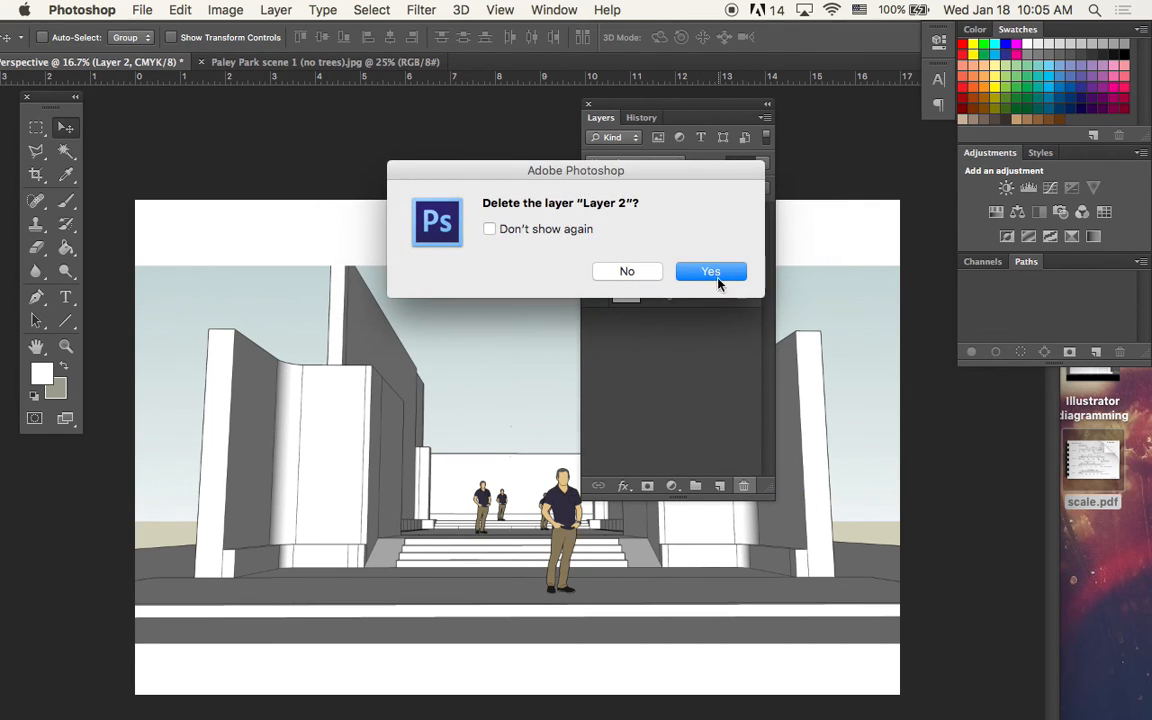
{"action": "left_click", "coordinate": [714, 276]}
{"action": "left_click", "coordinate": [744, 488]}
{"action": "left_click", "coordinate": [705, 276]}
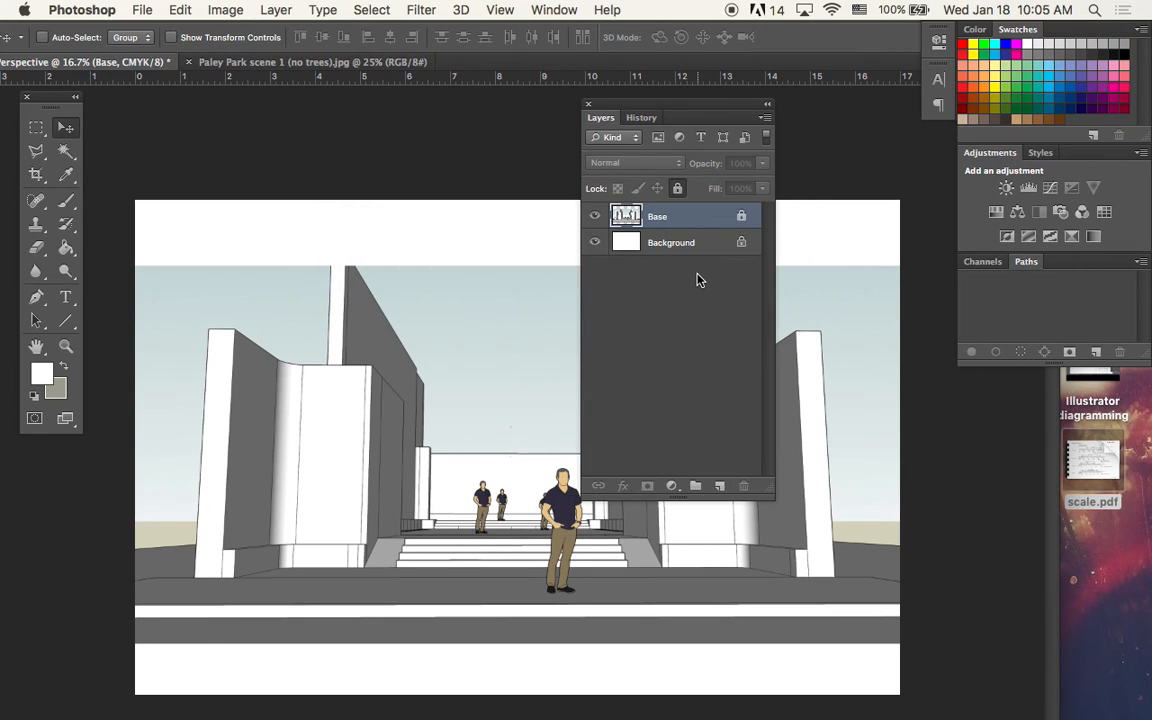
- Place the floating Layers panel directly below the Channels and Paths panel, clear of the page
{"action": "left_click_drag", "start_coordinate": [667, 113], "coordinate": [1000, 355]}
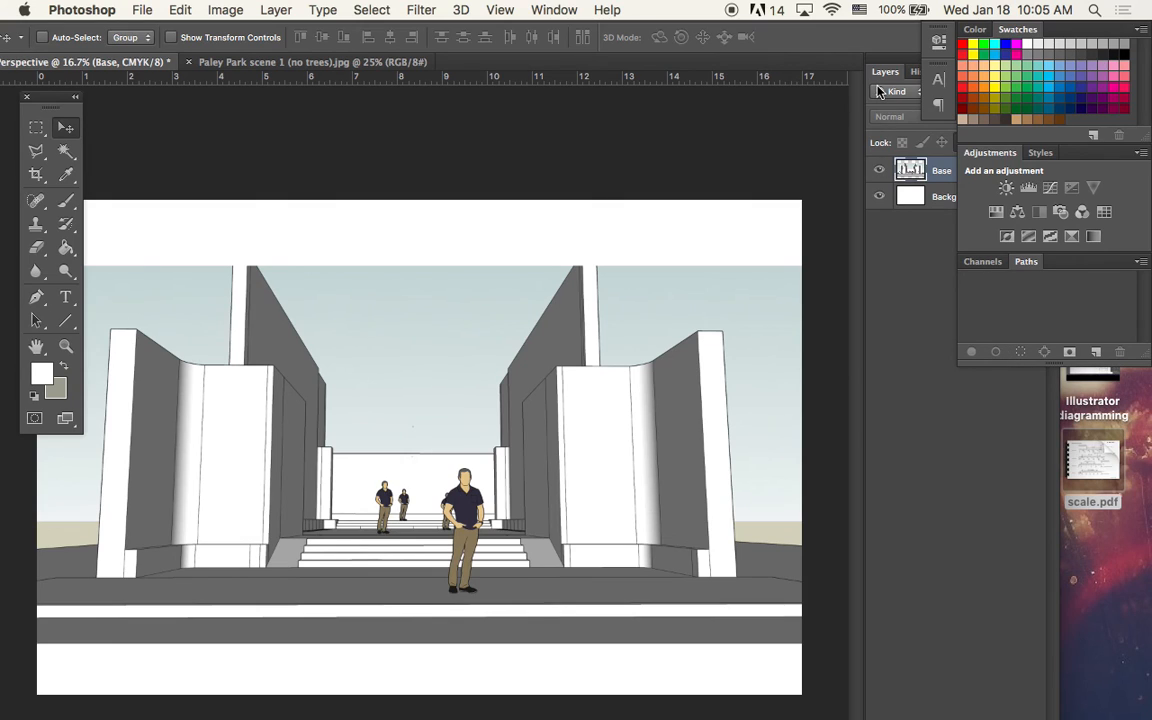
{"action": "left_click_drag", "start_coordinate": [905, 57], "coordinate": [1006, 264]}
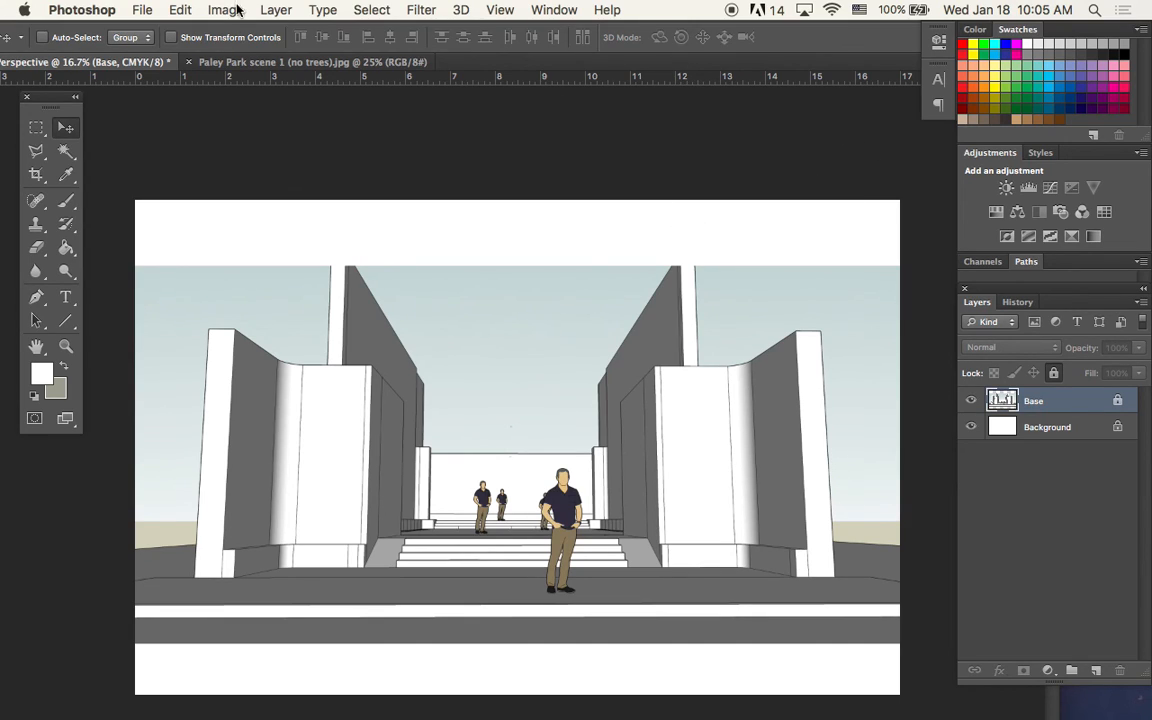
- Move the toolbox over the canvas to inspect its foreground colour swatch, and return it beside the page
{"action": "left_click_drag", "start_coordinate": [58, 99], "coordinate": [334, 114]}
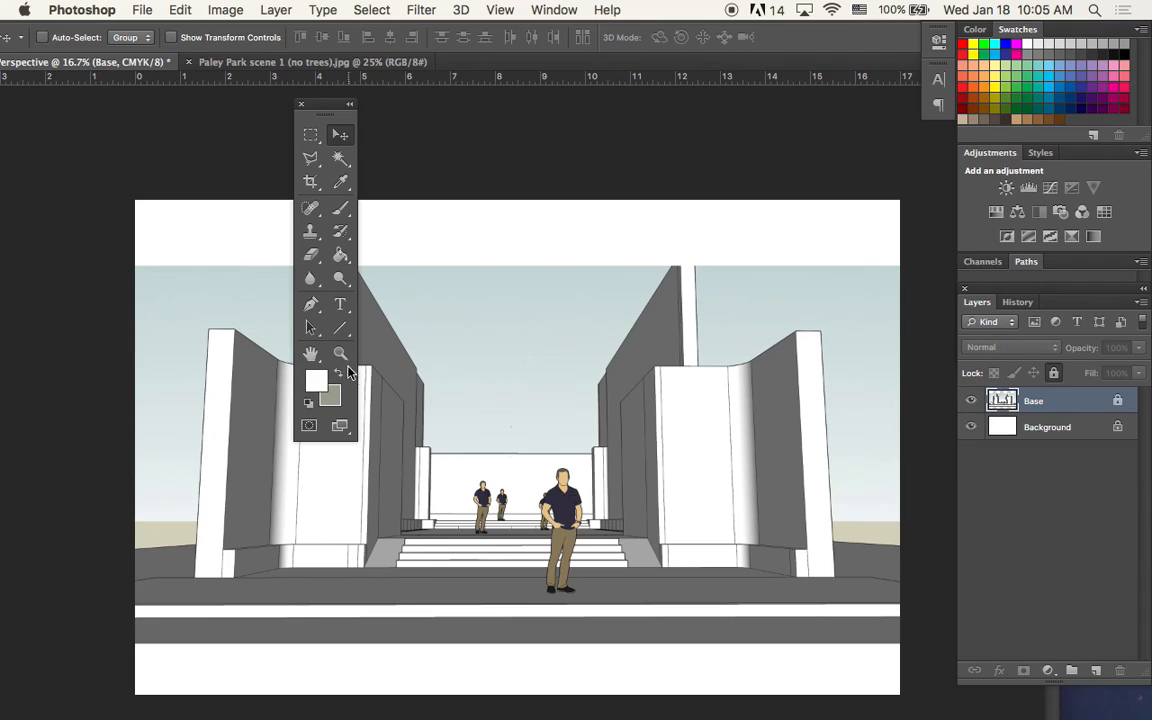
{"action": "left_click_drag", "start_coordinate": [333, 108], "coordinate": [624, 108]}
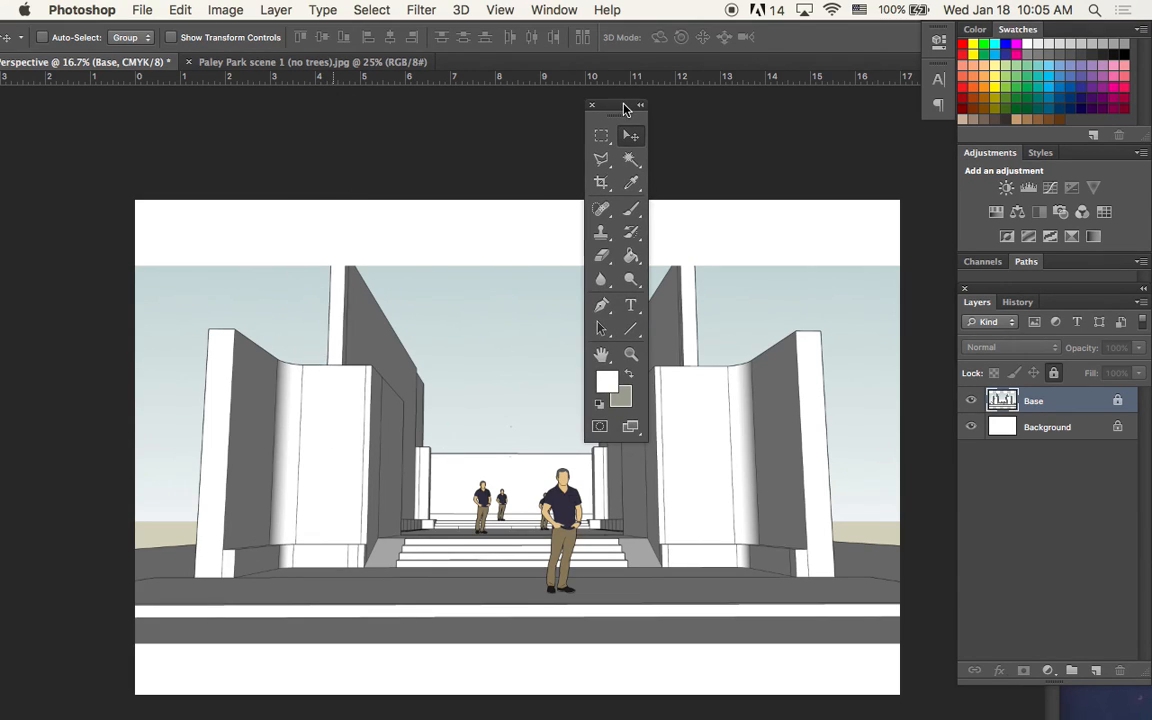
{"action": "left_click", "coordinate": [607, 381]}
{"action": "left_click", "coordinate": [738, 290]}
{"action": "left_click_drag", "start_coordinate": [612, 109], "coordinate": [62, 127]}
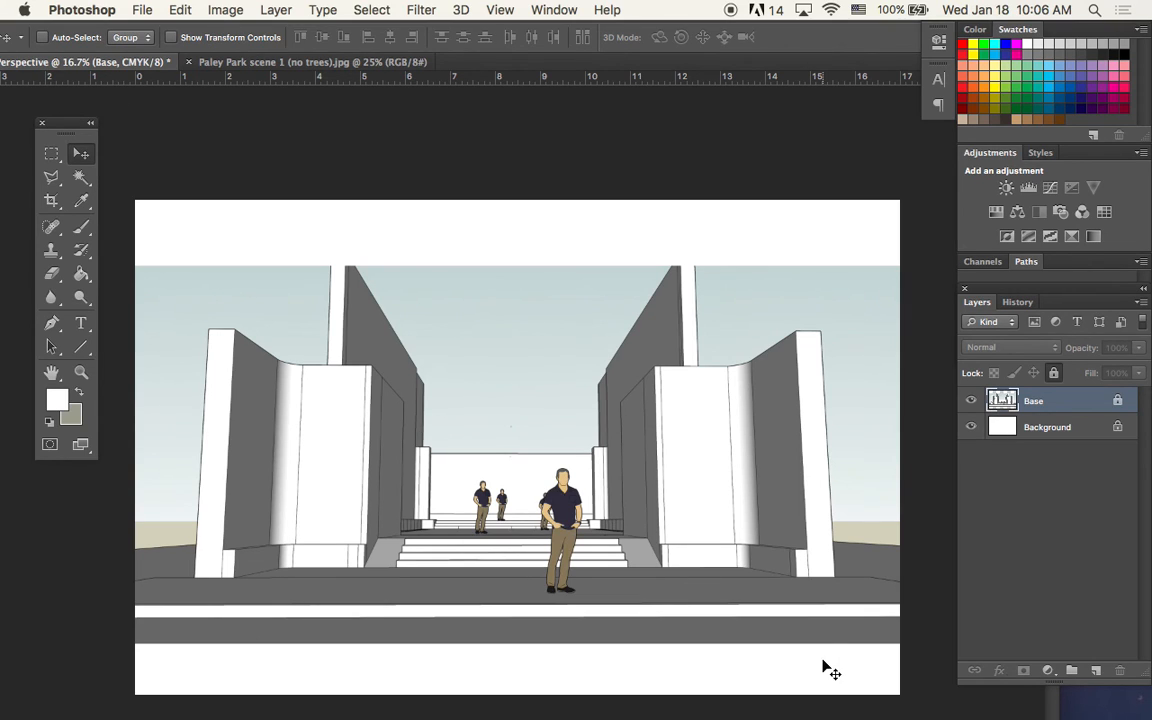
- Switch to Firefox and search Google for "honey locust tree png"
{"action": "mouse_move", "coordinate": [805, 705]}
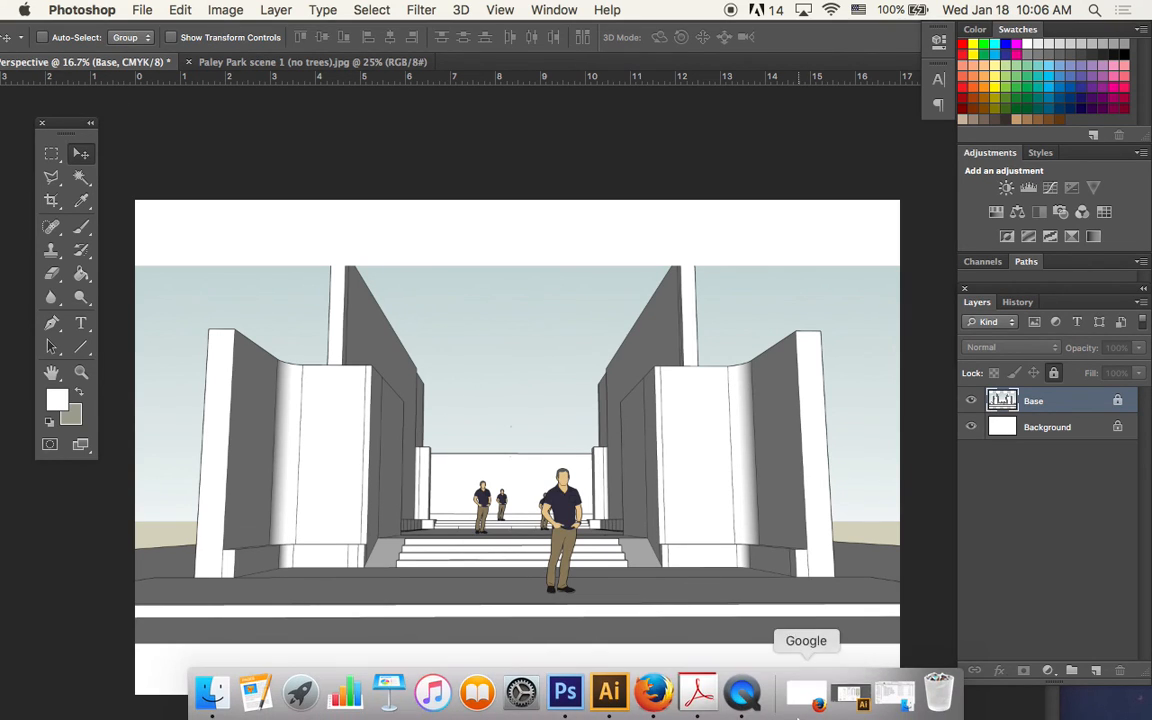
{"action": "left_click", "coordinate": [652, 692]}
{"action": "left_click", "coordinate": [543, 393]}
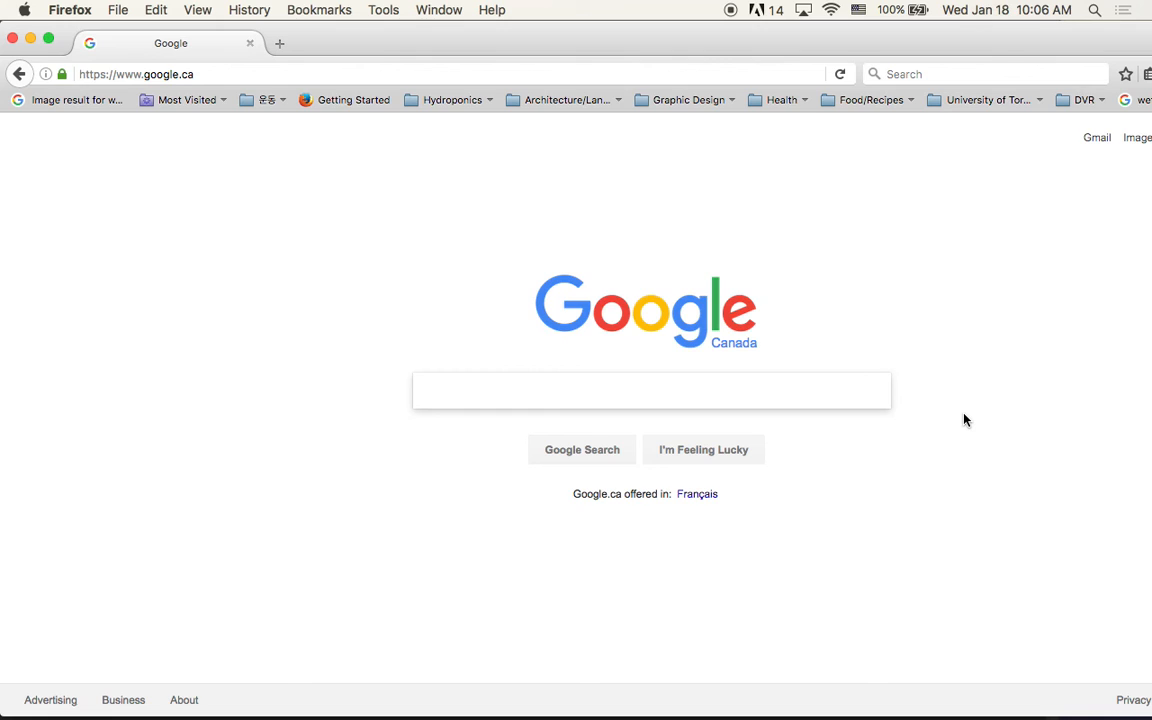
{"action": "type", "text": "t"}
{"action": "key", "text": "BackSpace"}
{"action": "type", "text": "l"}
{"action": "key", "text": "BackSpace"}
{"action": "type", "text": "h"}
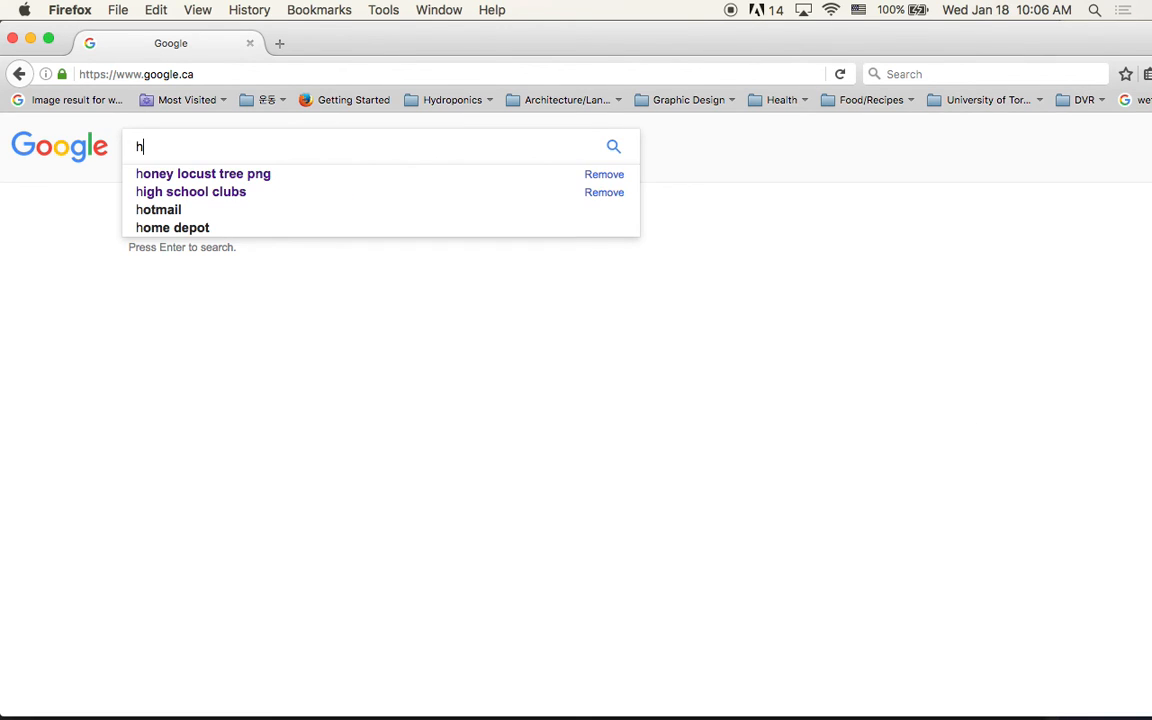
{"action": "type", "text": "oneyl"}
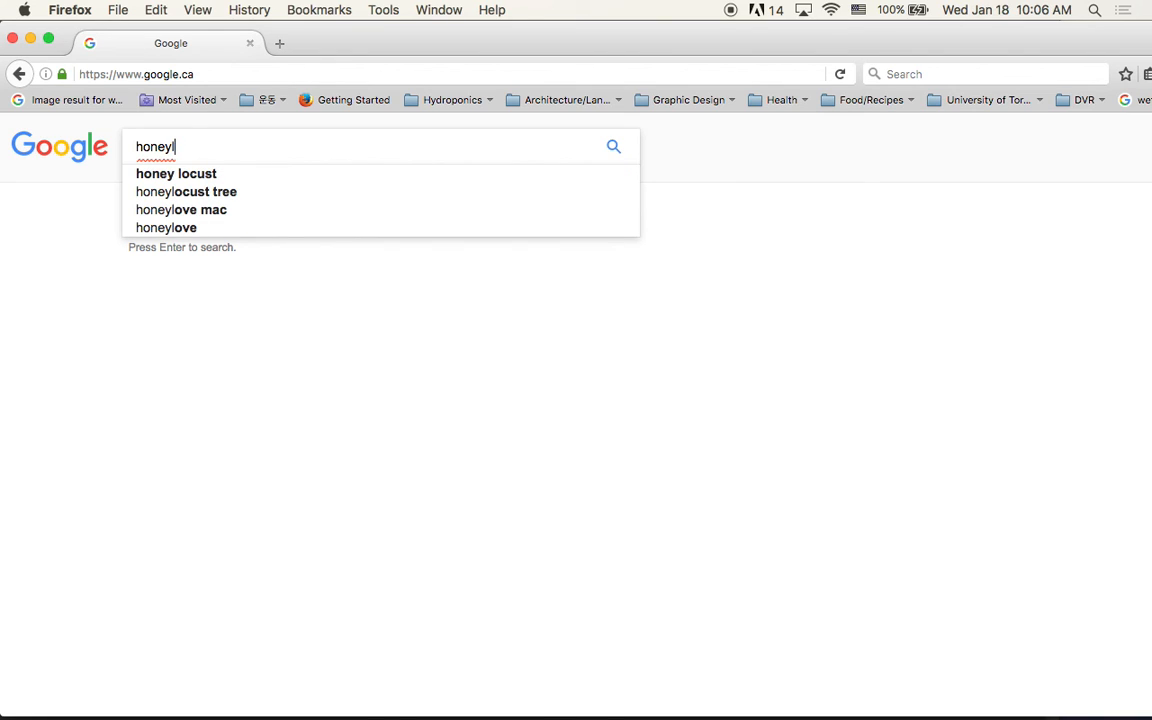
{"action": "key", "text": "BackSpace"}
{"action": "type", "text": "locust"}
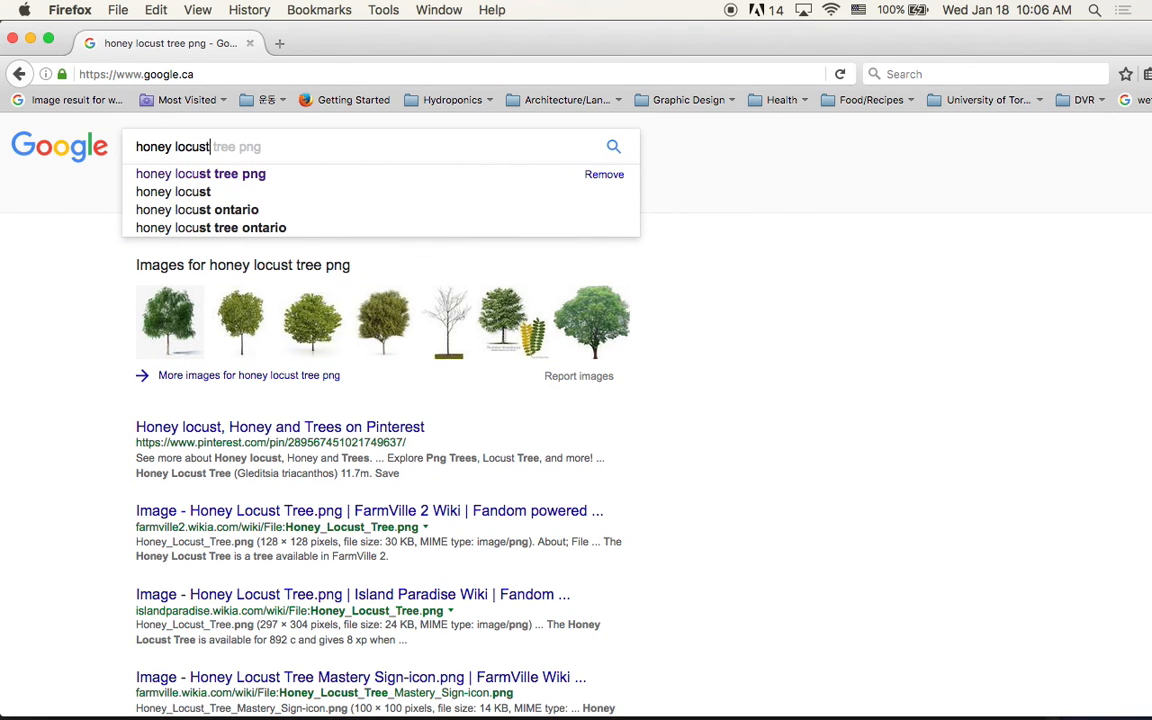
{"action": "type", "text": " tree"}
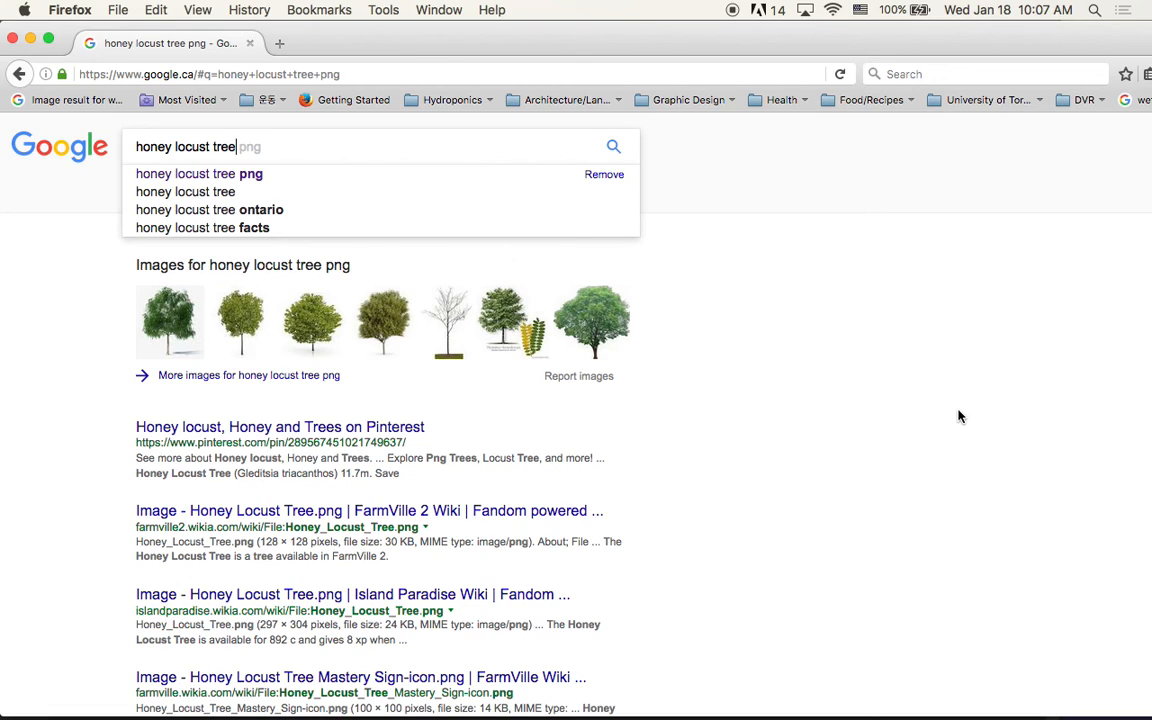
{"action": "key", "text": "Down"}
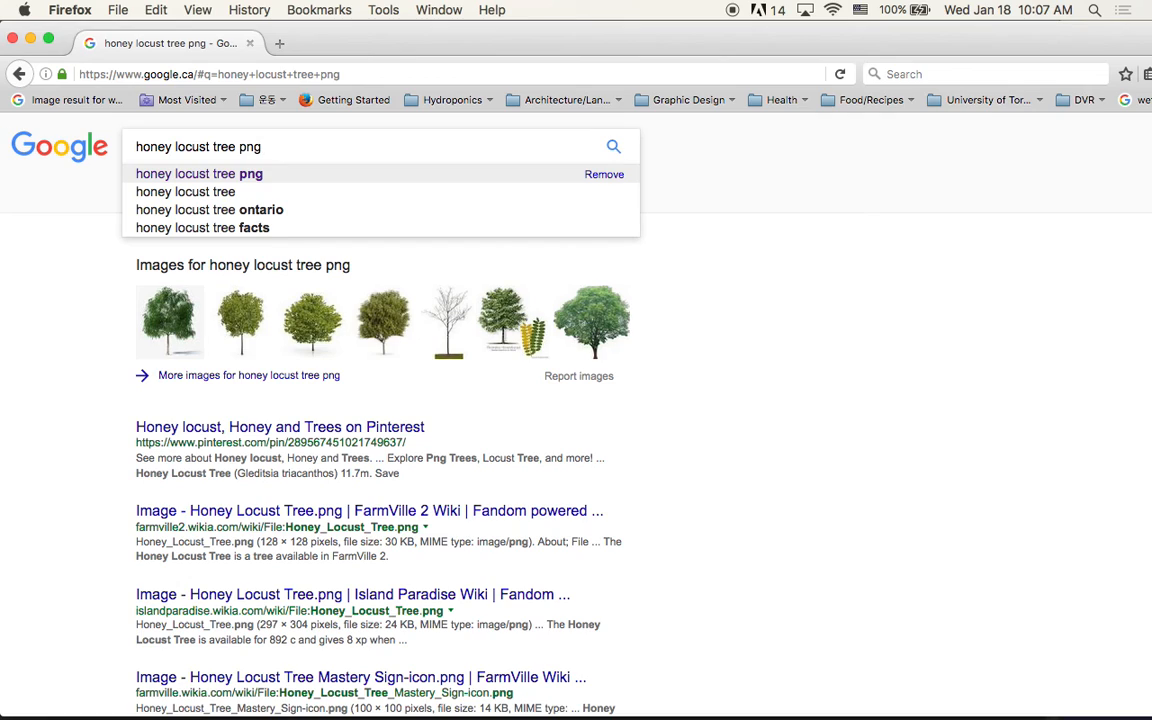
{"action": "key", "text": "Return"}
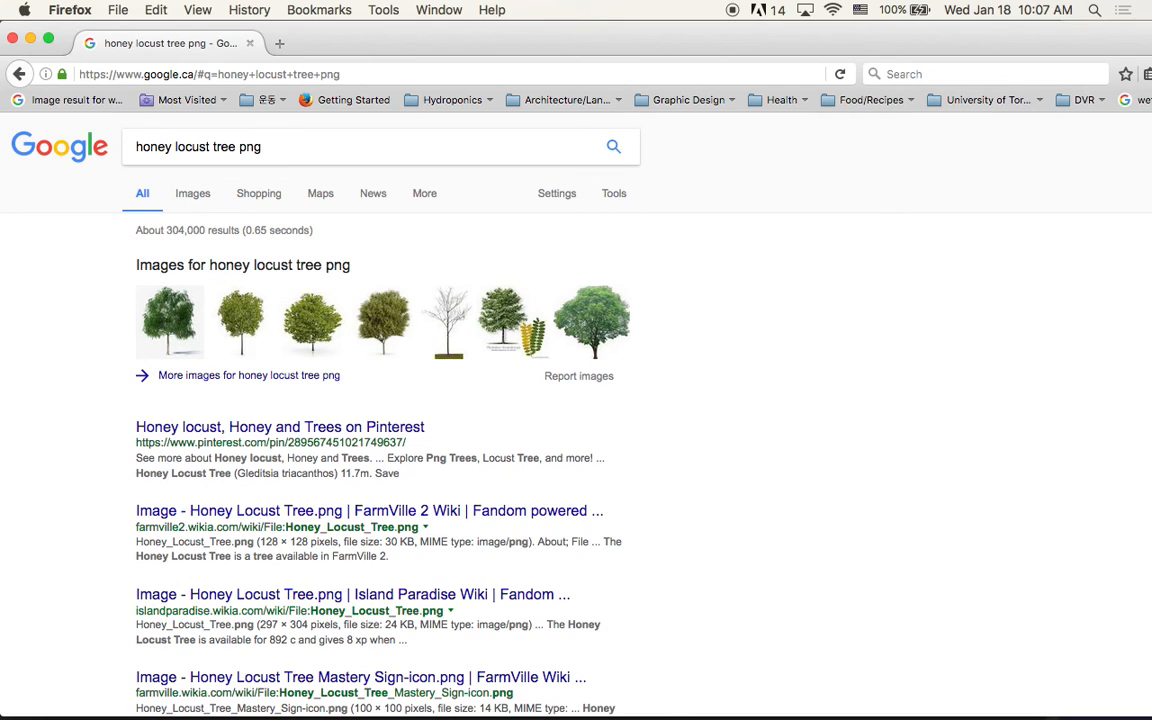
- Show the image results for the honey locust search and preview the third tree in the first row
{"action": "left_click", "coordinate": [343, 150]}
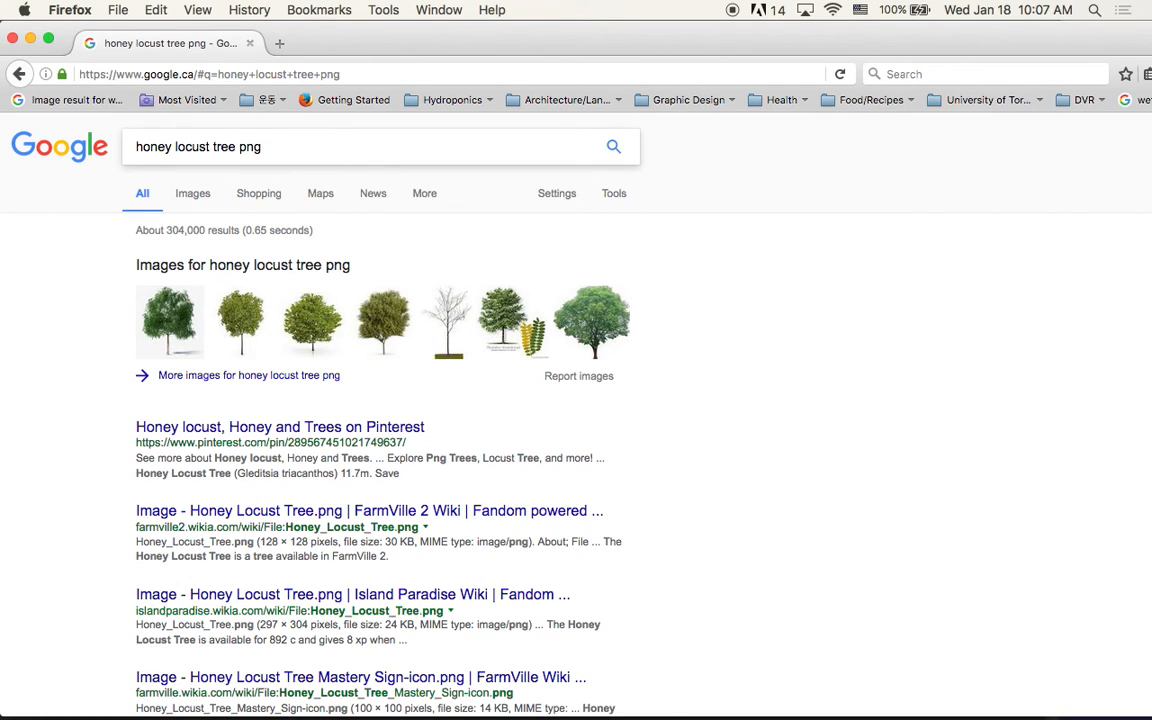
{"action": "left_click", "coordinate": [194, 198]}
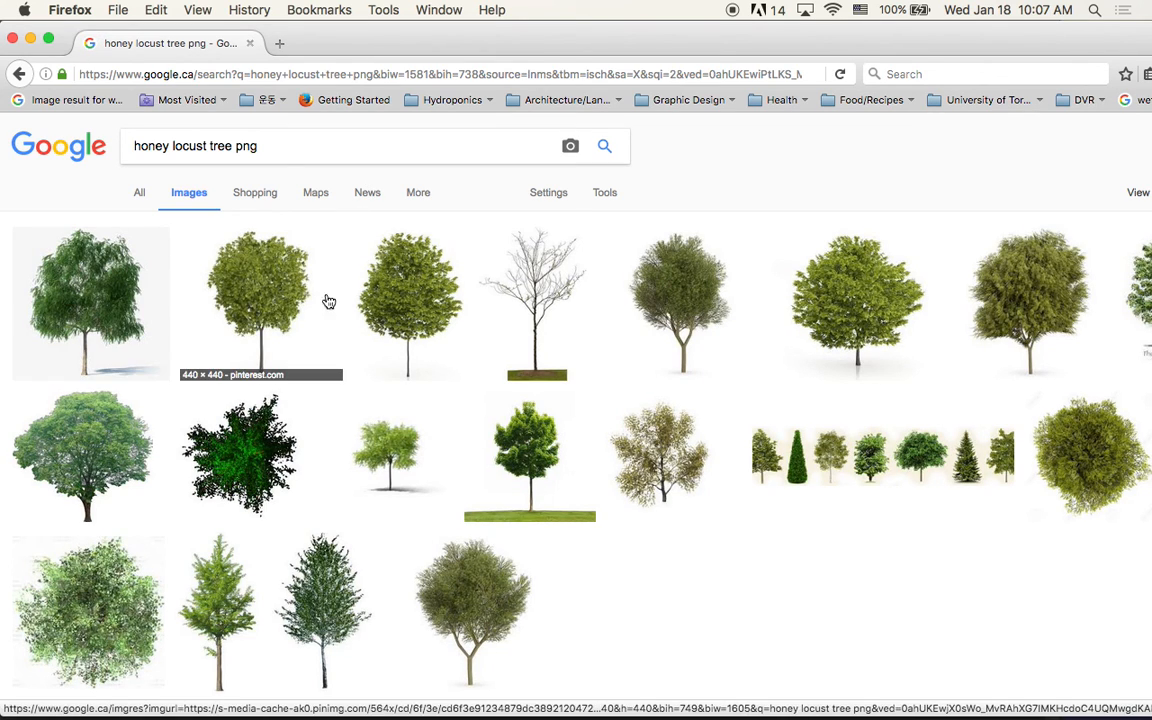
{"action": "scroll", "coordinate": [787, 444], "scroll_direction": "down", "scroll_amount": 1}
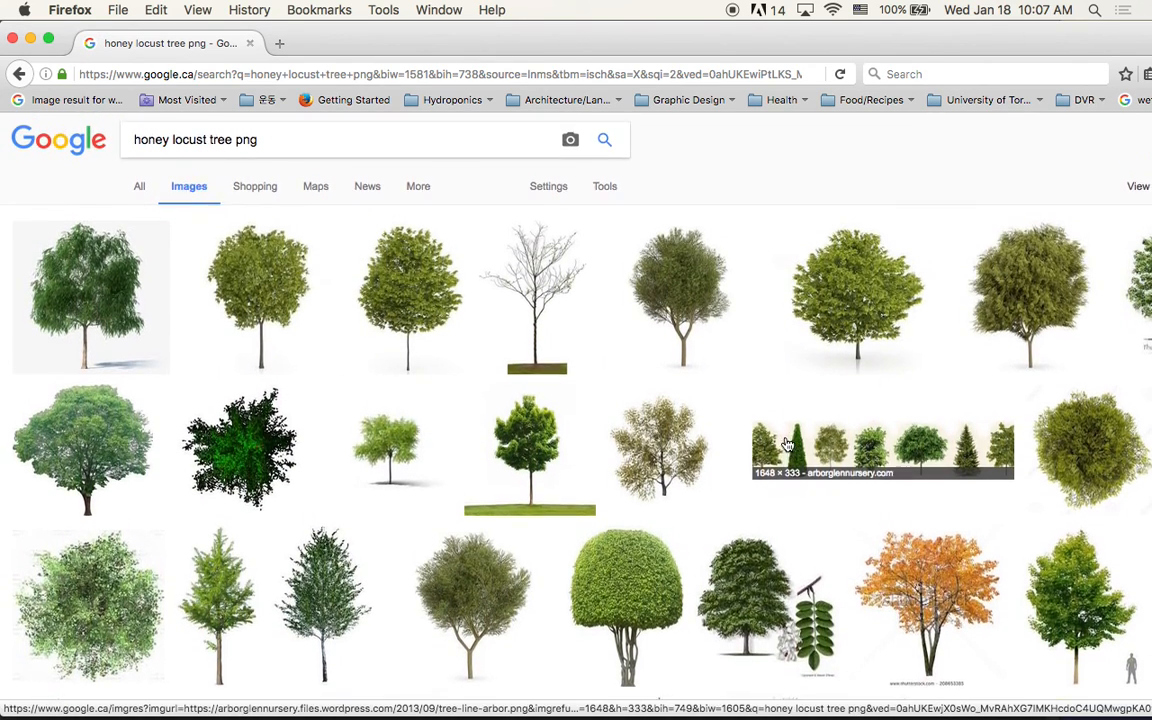
{"action": "left_click", "coordinate": [495, 342]}
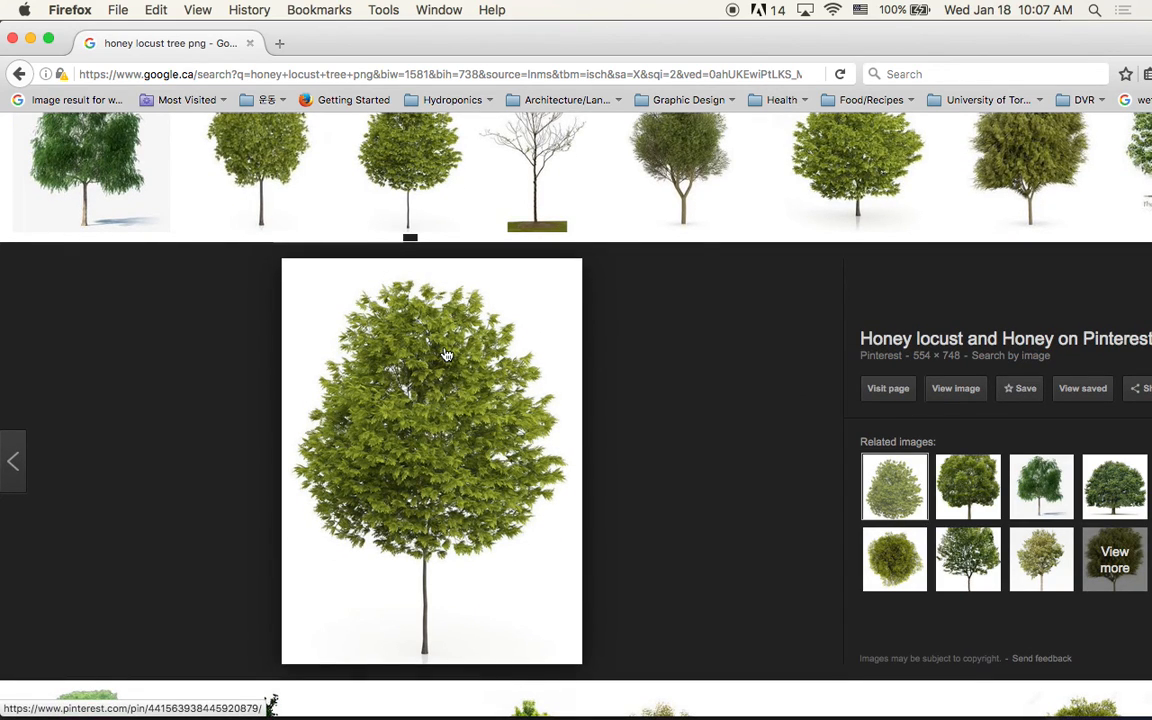
- Examine the previewed tree's crown, trunk and plain white backdrop, and compare it with the search wording and neighbouring results
{"action": "scroll", "coordinate": [538, 411], "scroll_direction": "up", "scroll_amount": 2}
{"action": "scroll", "coordinate": [520, 395], "scroll_direction": "up", "scroll_amount": 2}
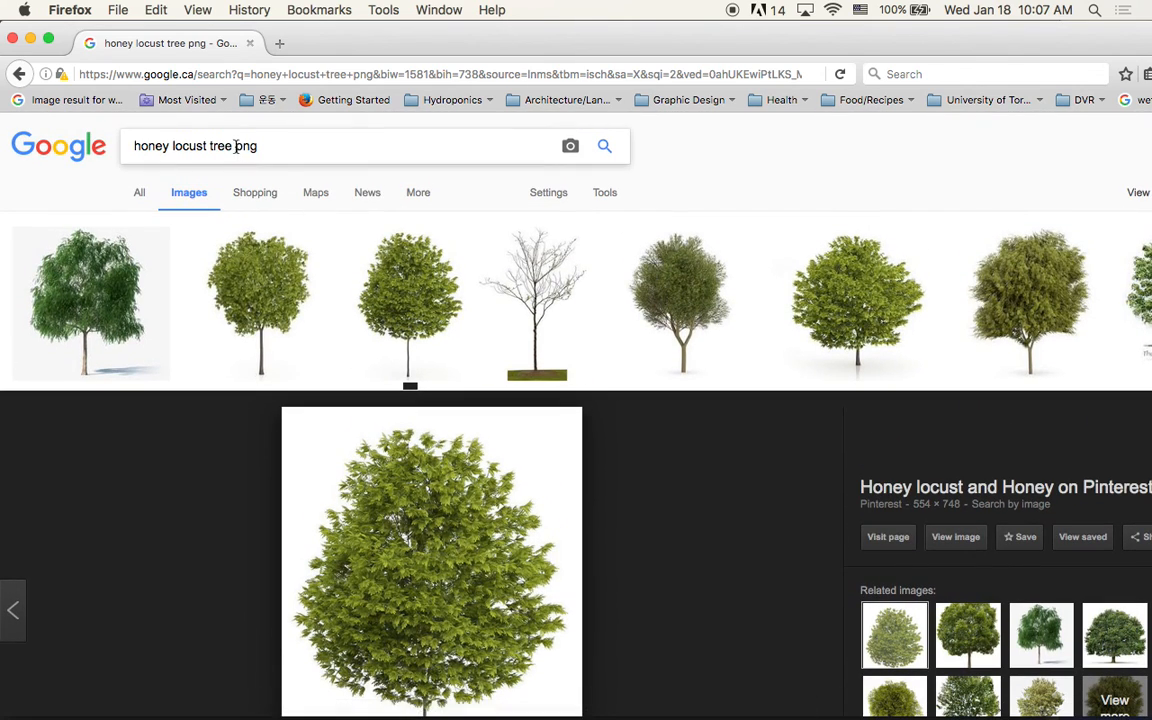
{"action": "double_click", "coordinate": [240, 146]}
{"action": "left_click", "coordinate": [256, 146]}
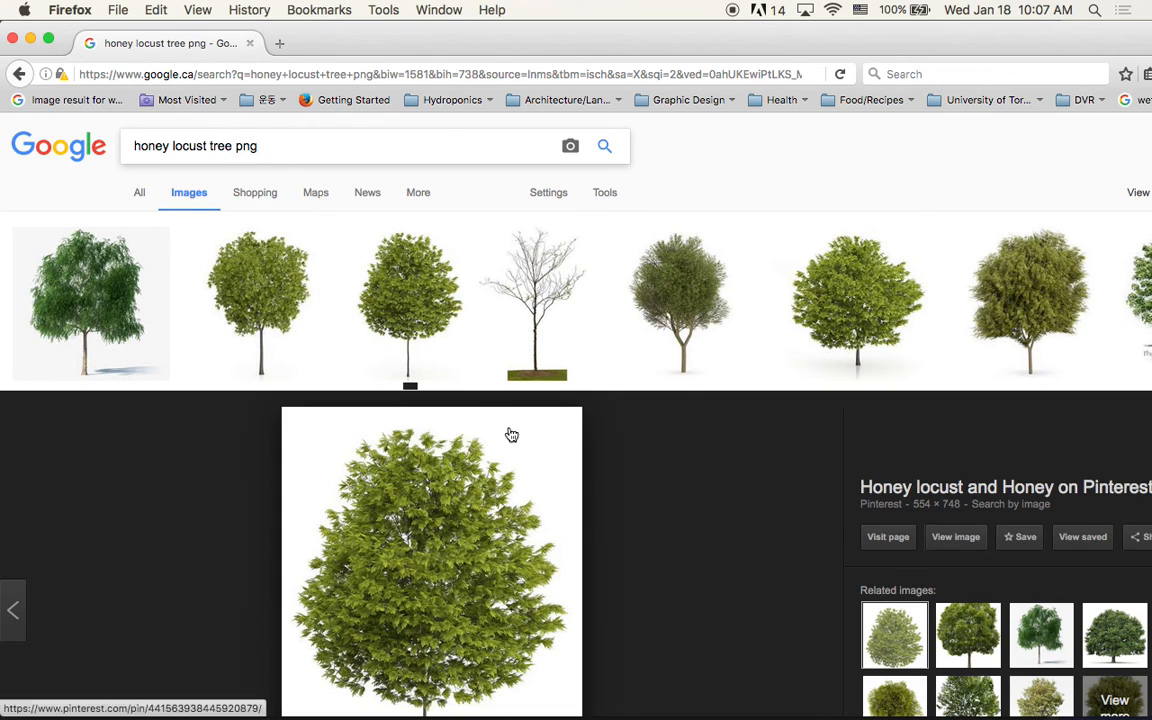
{"action": "scroll", "coordinate": [357, 307], "scroll_direction": "down", "scroll_amount": 4}
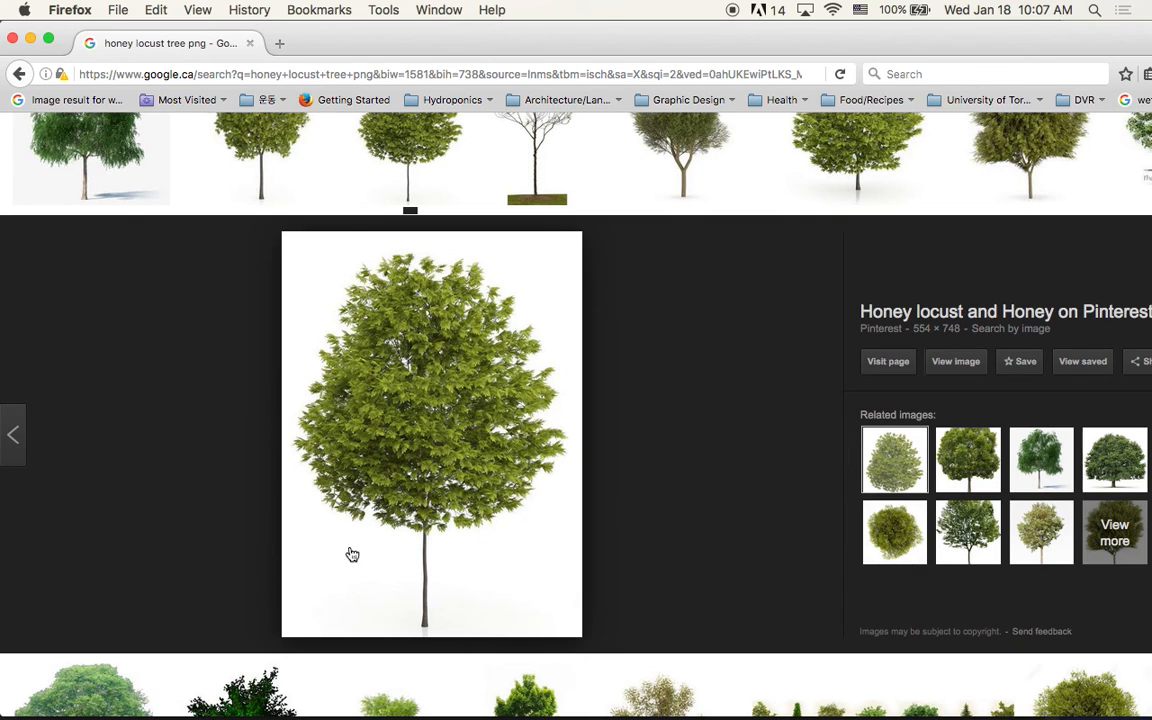
{"action": "scroll", "coordinate": [345, 378], "scroll_direction": "up", "scroll_amount": 3}
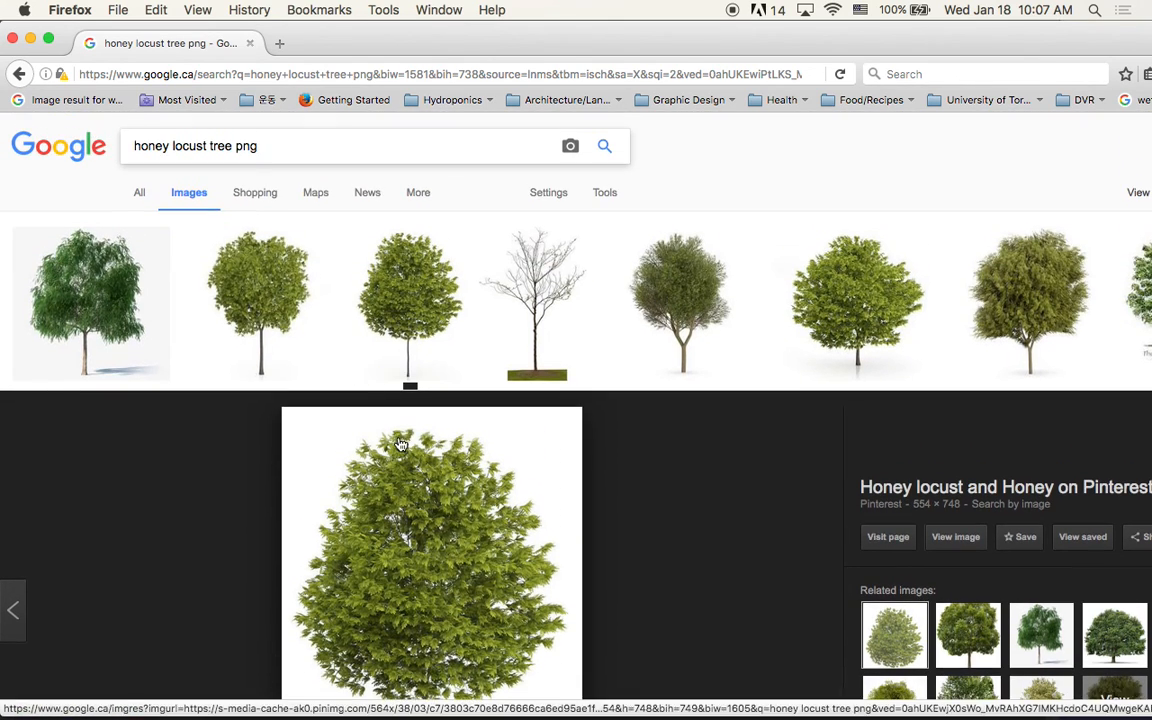
{"action": "scroll", "coordinate": [462, 524], "scroll_direction": "down", "scroll_amount": 1}
{"action": "scroll", "coordinate": [462, 524], "scroll_direction": "down", "scroll_amount": 1}
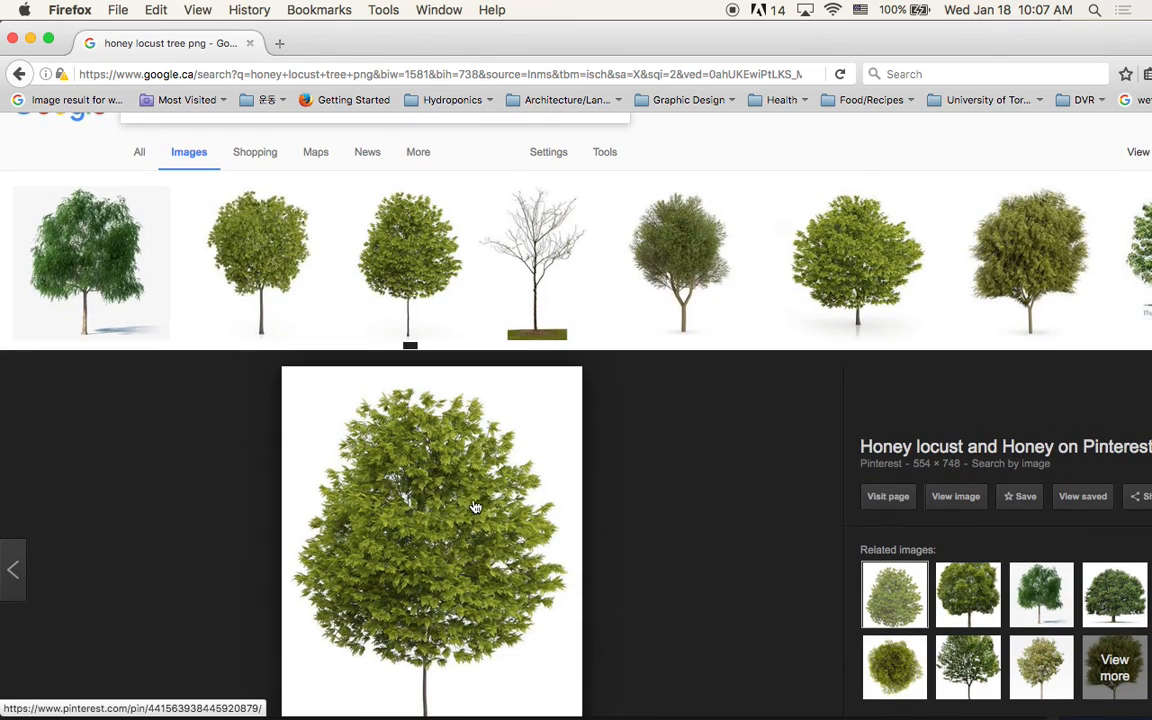
- Open the previewed tree picture at full size and save it as a JPG in the Images folder
{"action": "left_click", "coordinate": [957, 500]}
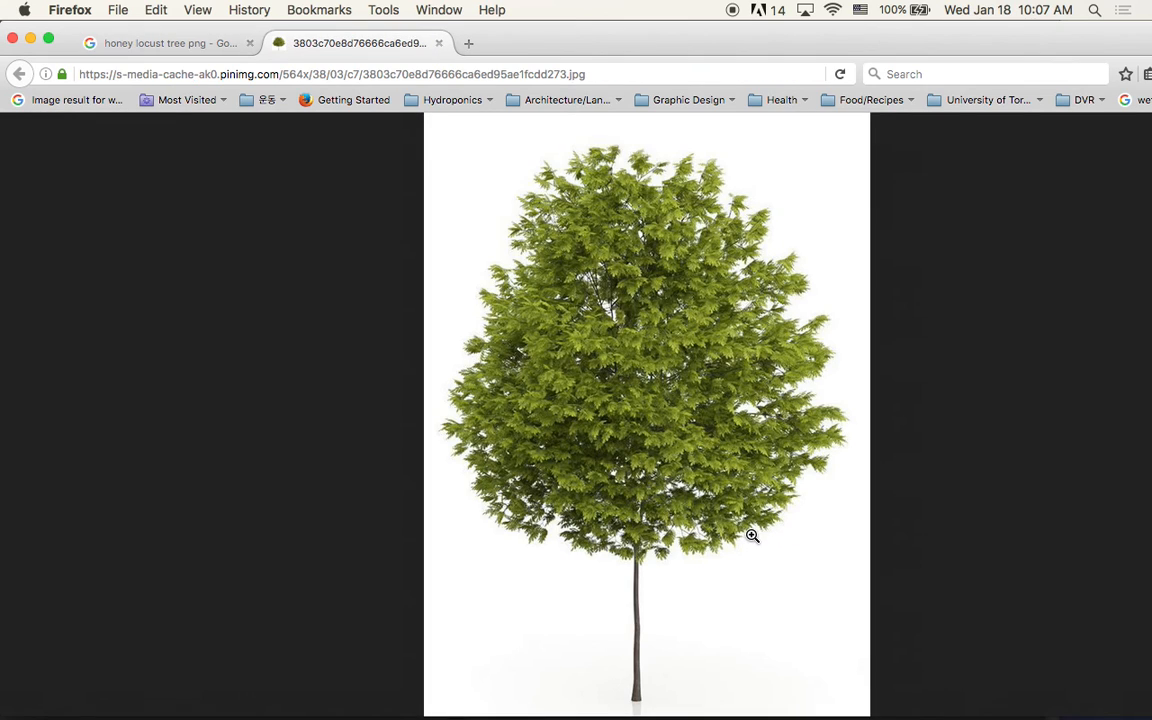
{"action": "right_click", "coordinate": [670, 325]}
{"action": "key", "text": "Escape"}
{"action": "left_click", "coordinate": [658, 323]}
{"action": "right_click", "coordinate": [660, 323]}
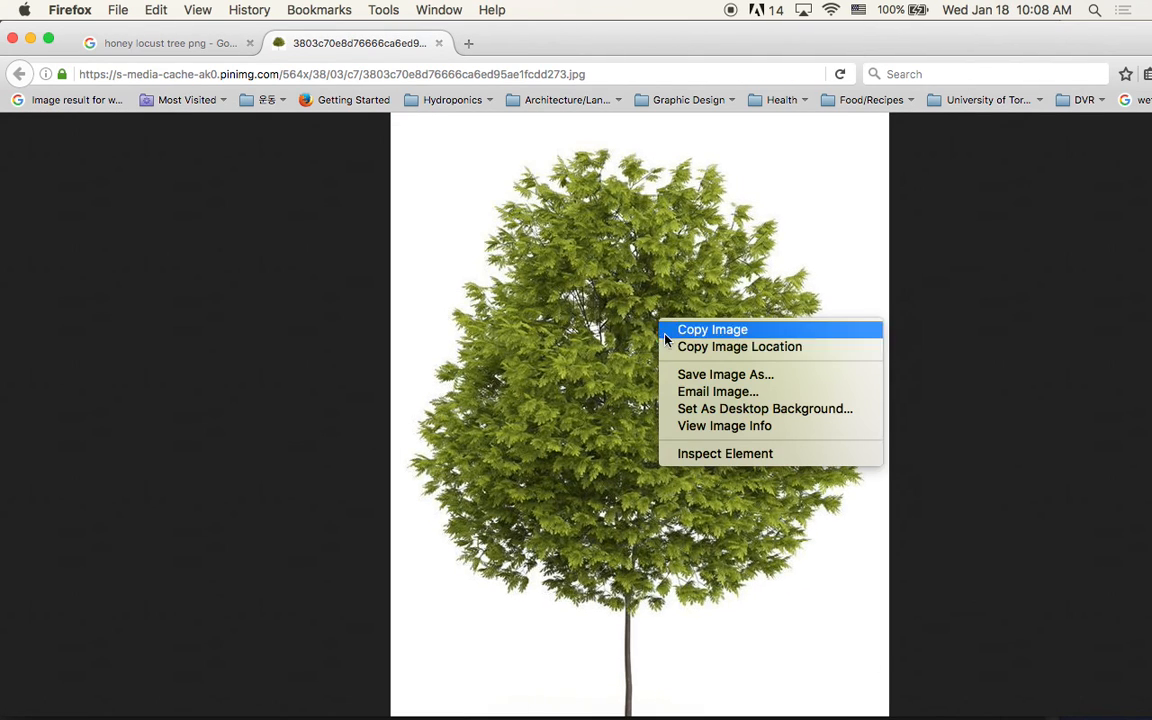
{"action": "left_click", "coordinate": [778, 378]}
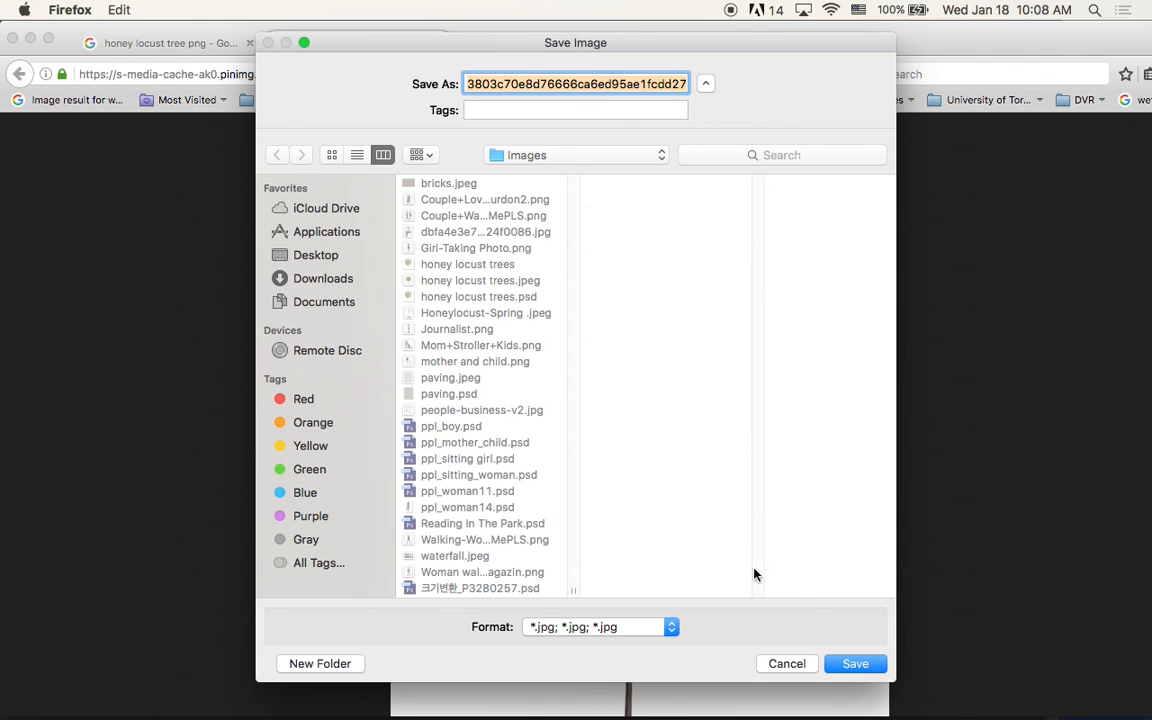
{"action": "key", "text": "Return"}
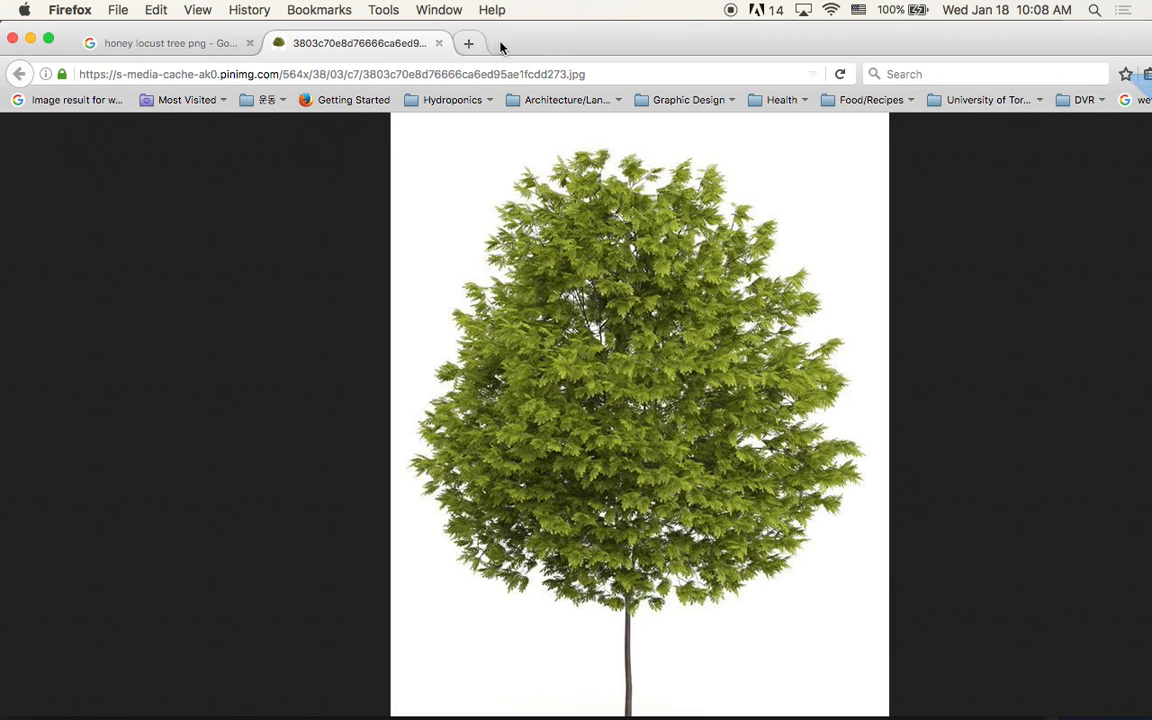
- Switch back to the Perspective document in Photoshop
{"action": "left_click_drag", "start_coordinate": [498, 47], "coordinate": [532, 541]}
{"action": "left_click", "coordinate": [553, 213]}
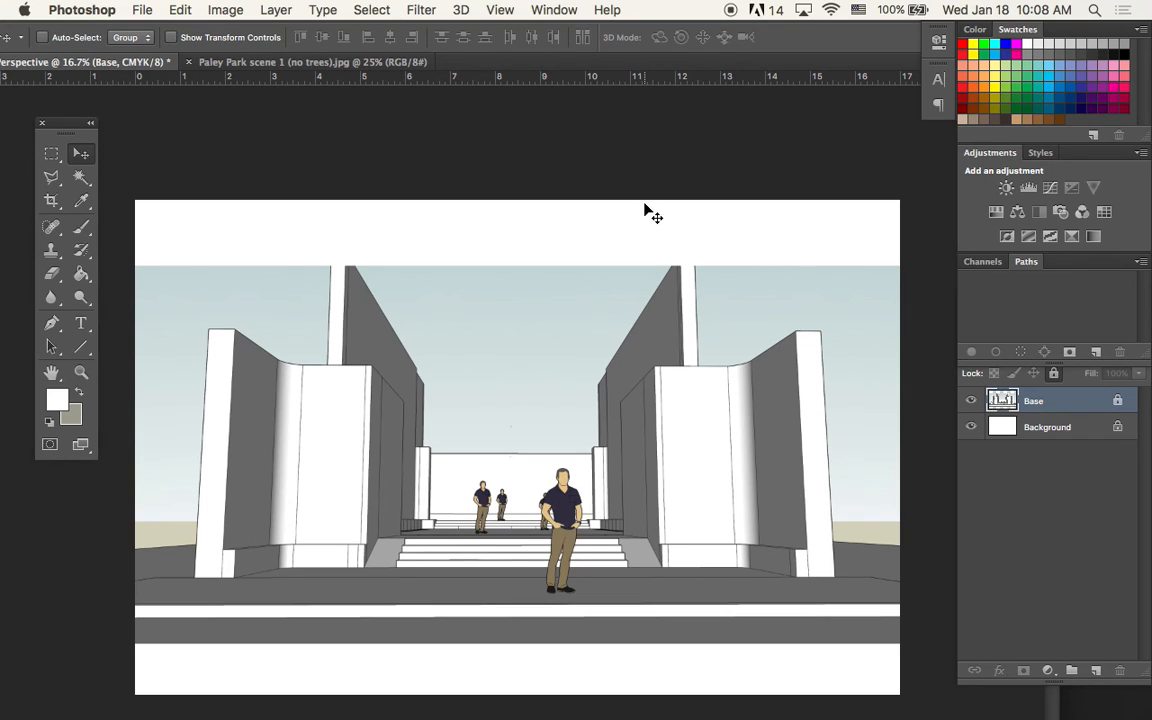
- Open the downloaded tree picture 3803c70e8d76666ca6ed95ae1fcdd273.jpeg from the Images folder
{"action": "key", "text": "super+o"}
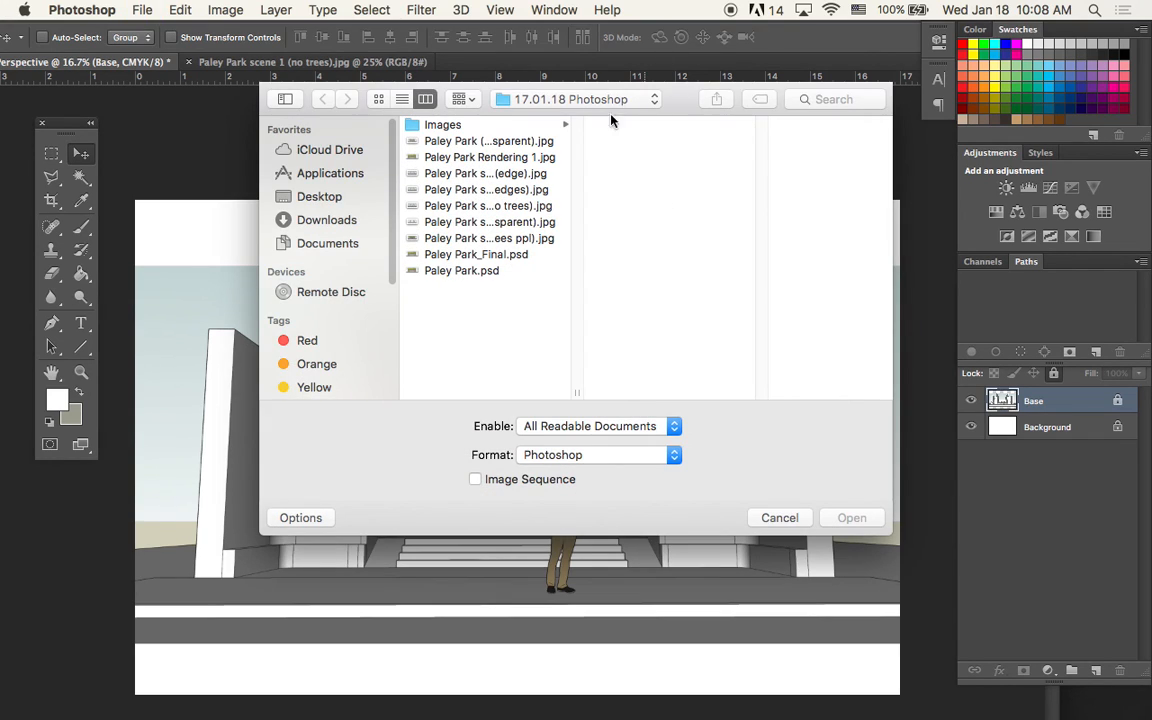
{"action": "left_click", "coordinate": [545, 125]}
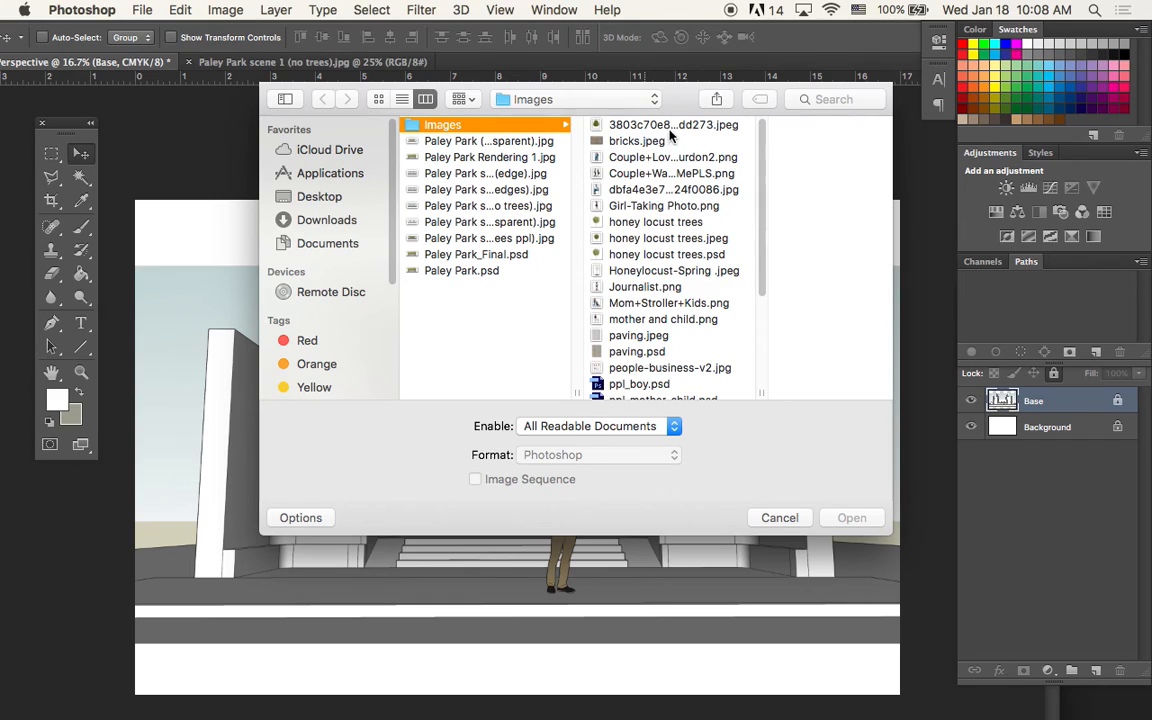
{"action": "left_click", "coordinate": [606, 125]}
{"action": "left_click_drag", "start_coordinate": [686, 104], "coordinate": [557, 110]}
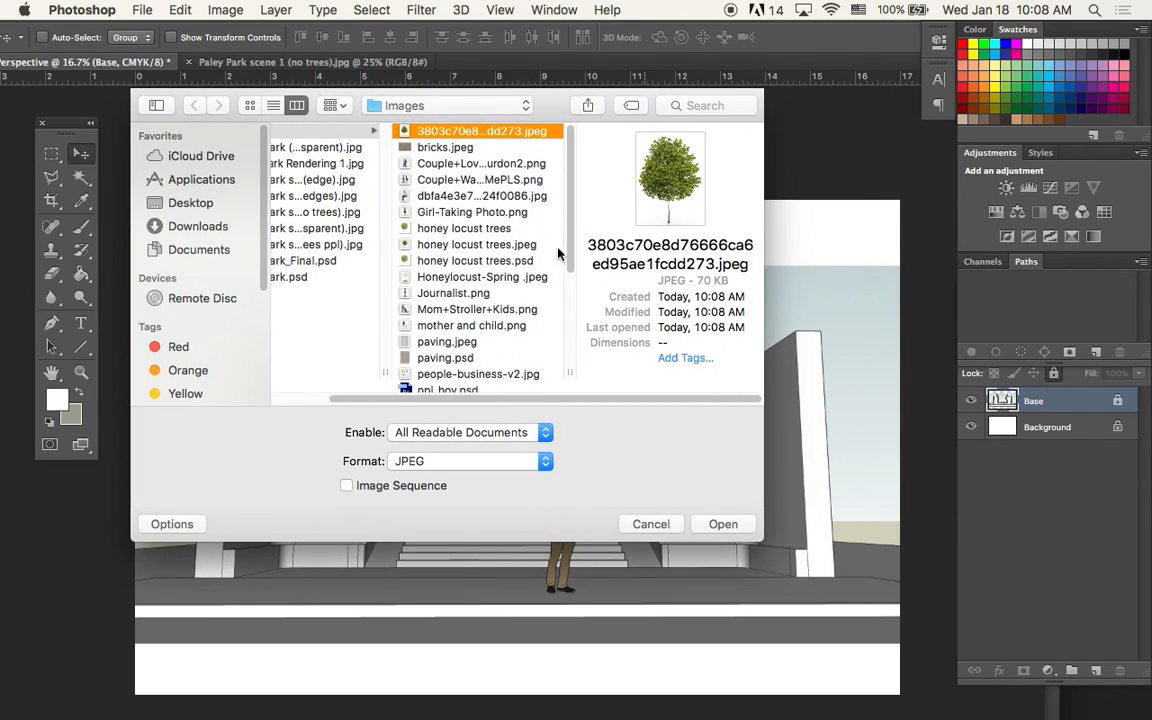
{"action": "left_click", "coordinate": [722, 524]}
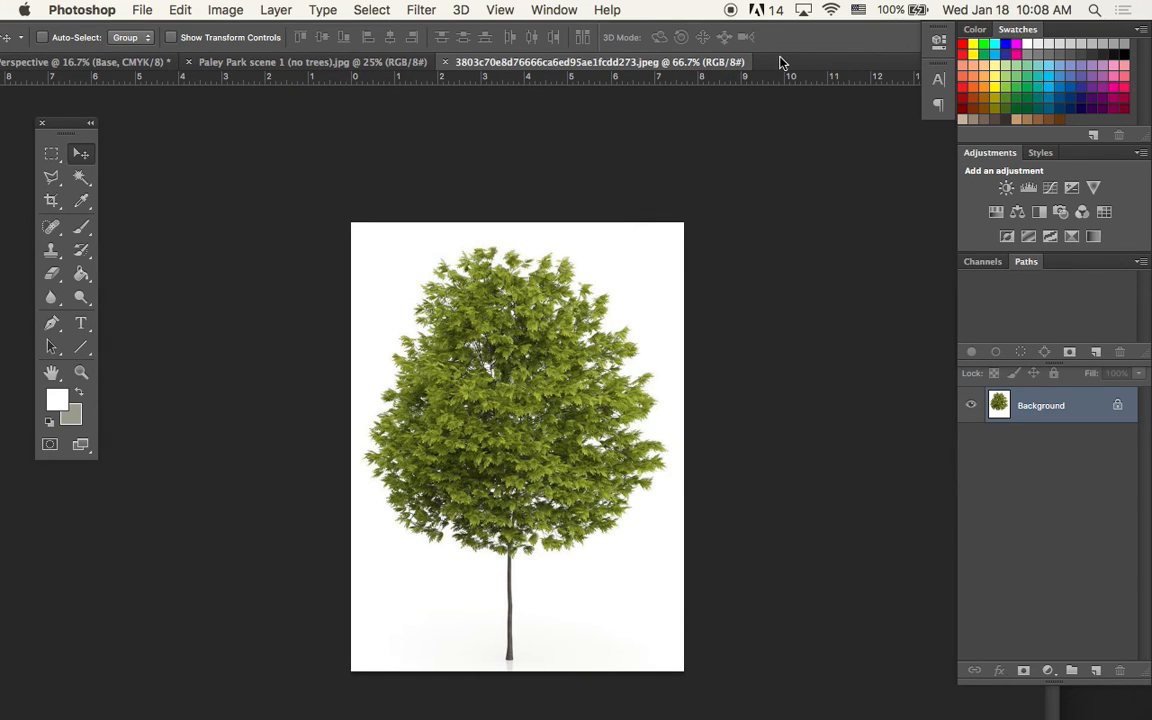
- Duplicate the tree picture's Background layer and hide the original
{"action": "key", "text": "super+plus"}
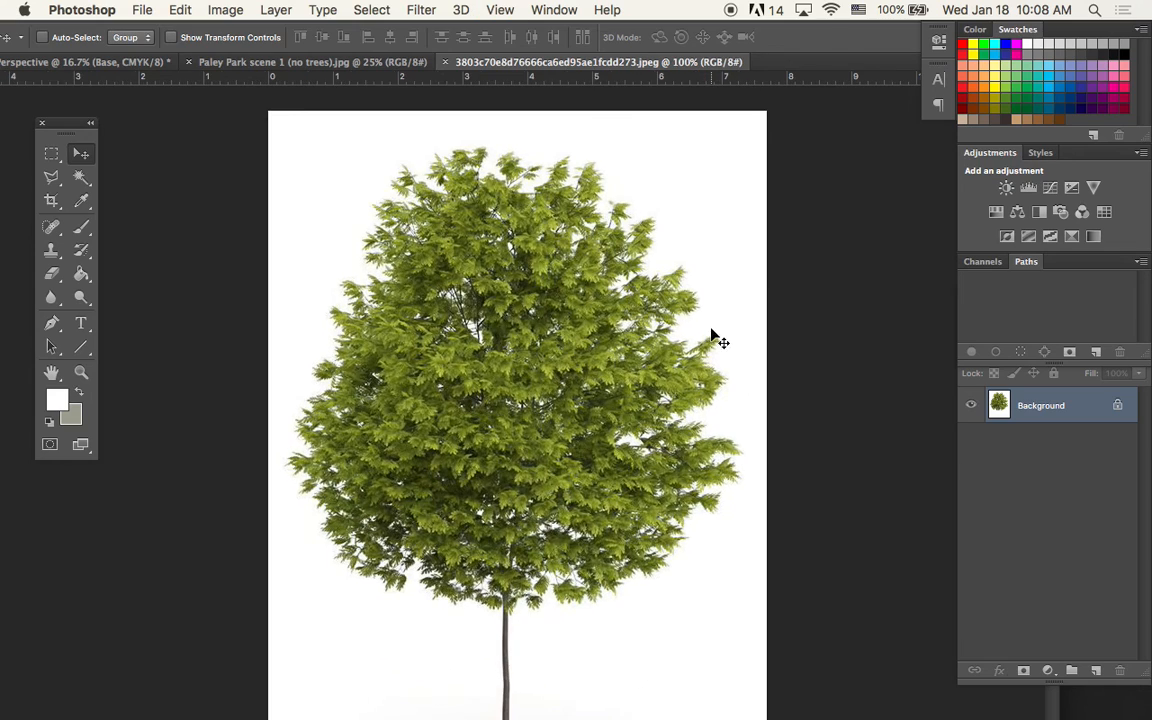
{"action": "key", "text": "super+minus"}
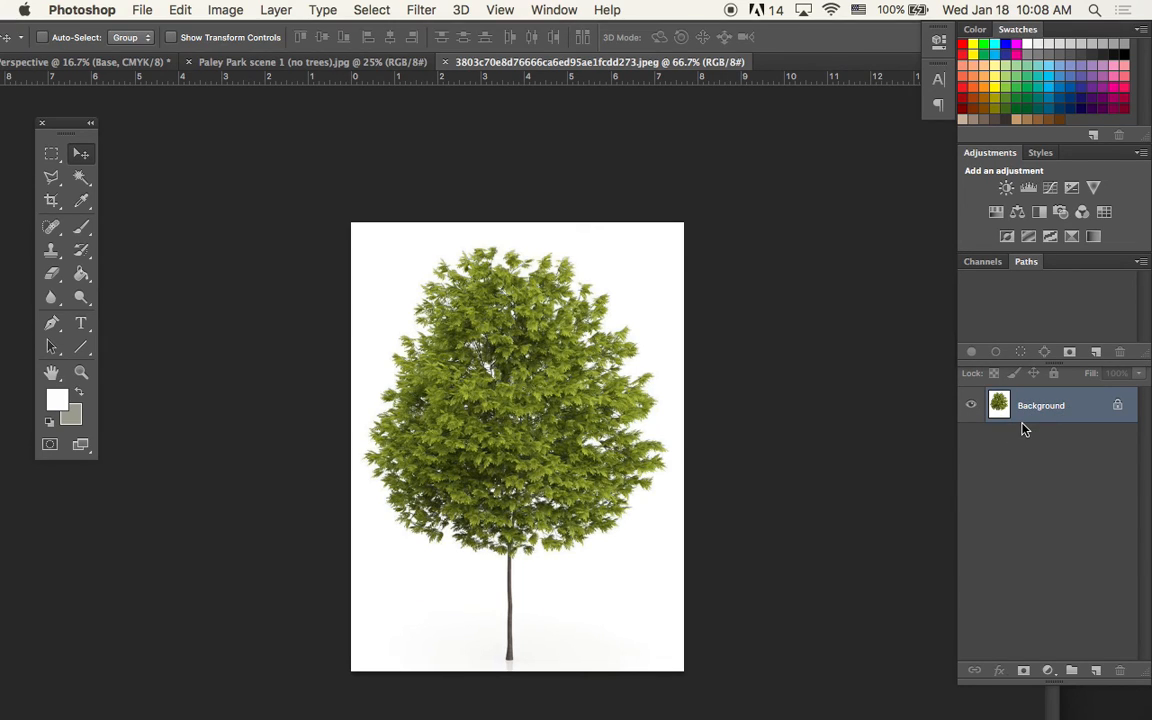
{"action": "key", "text": "super+j"}
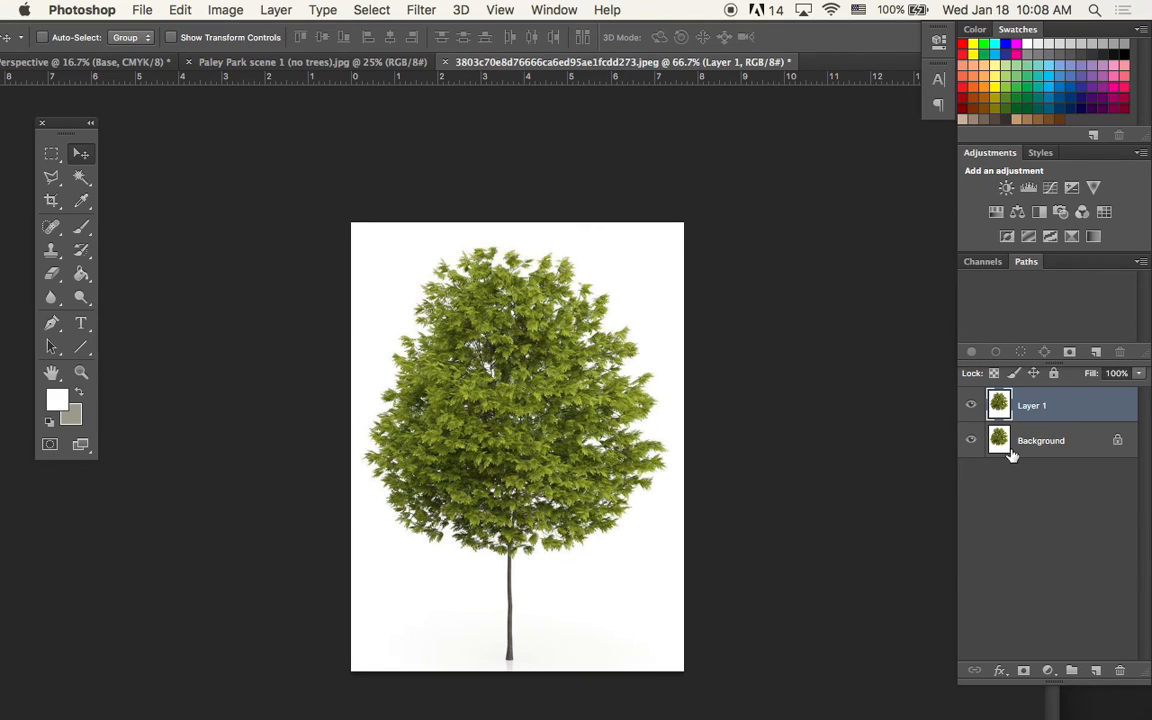
{"action": "left_click", "coordinate": [970, 442]}
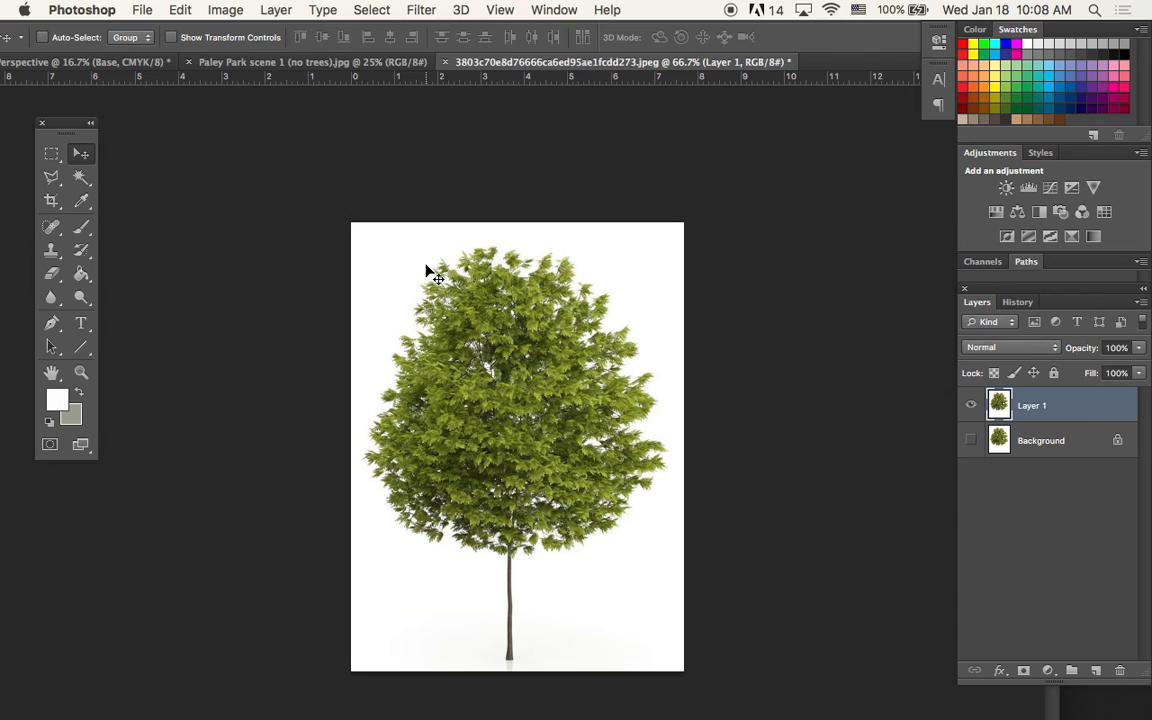
- Select the white backdrop on Layer 1 with Color Range at Fuzziness 67, delete it and clear the selection
{"action": "left_click", "coordinate": [82, 178]}
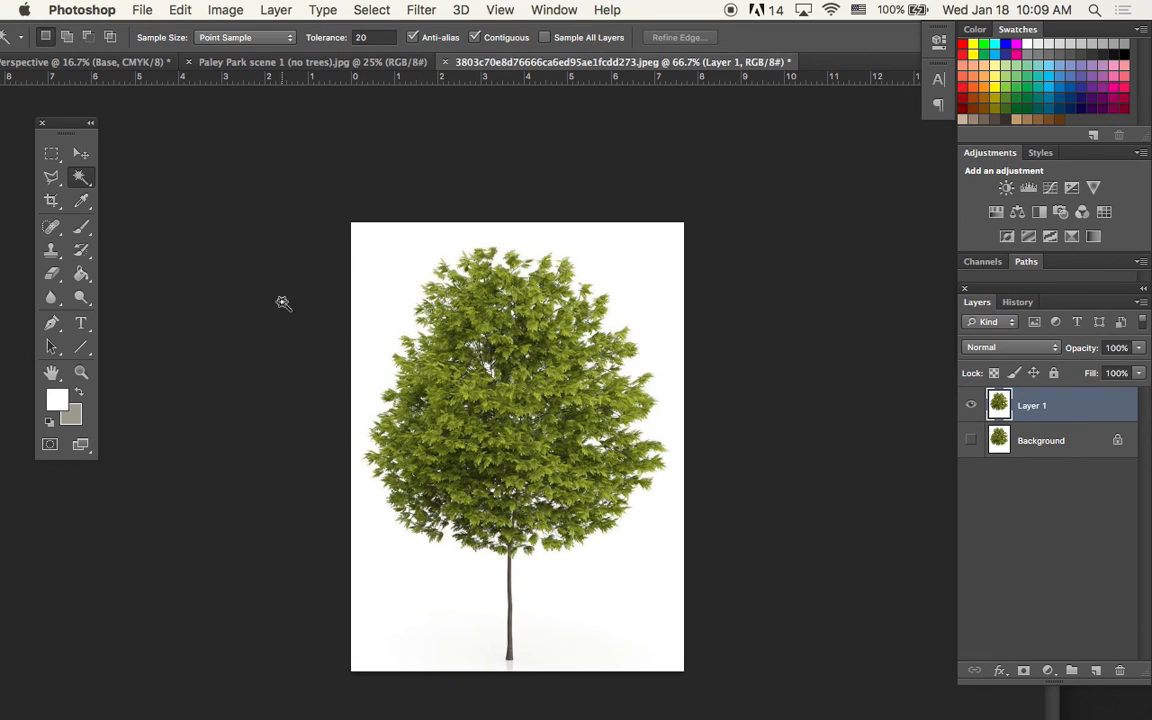
{"action": "left_click", "coordinate": [366, 10]}
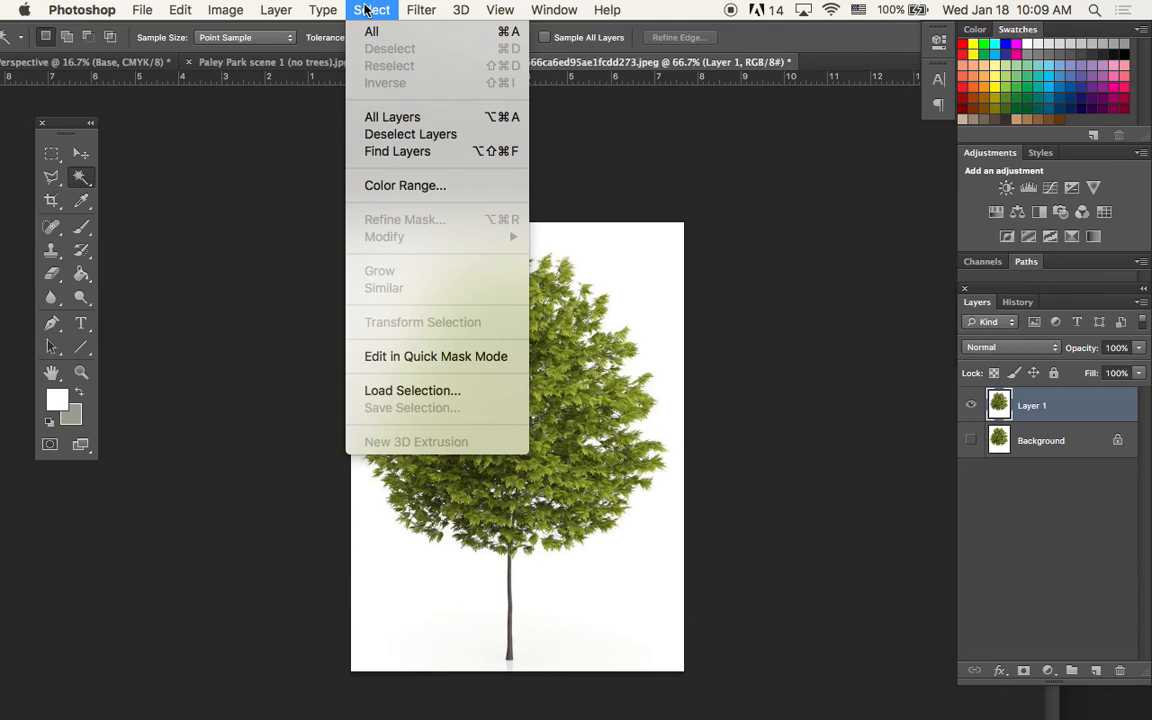
{"action": "left_click", "coordinate": [415, 190]}
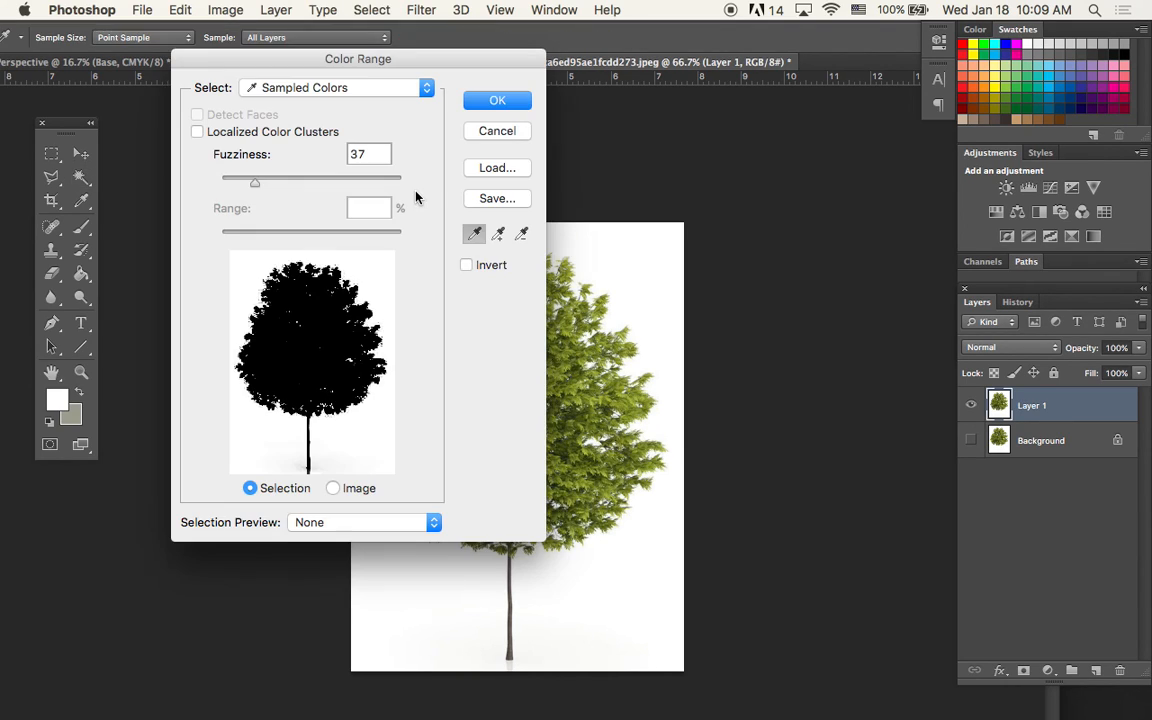
{"action": "left_click_drag", "start_coordinate": [425, 62], "coordinate": [902, 40]}
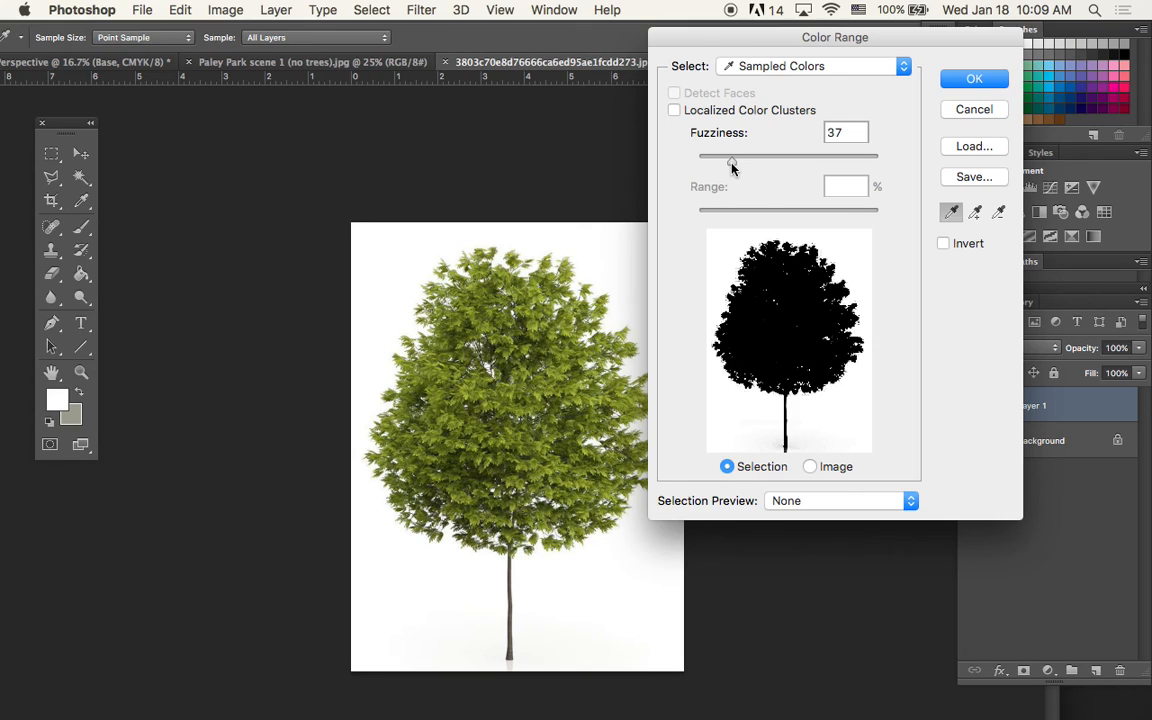
{"action": "mouse_move", "coordinate": [731, 166]}
{"action": "left_mouse_down"}
{"action": "mouse_move", "coordinate": [771, 160]}
{"action": "mouse_move", "coordinate": [752, 160]}
{"action": "left_mouse_up"}
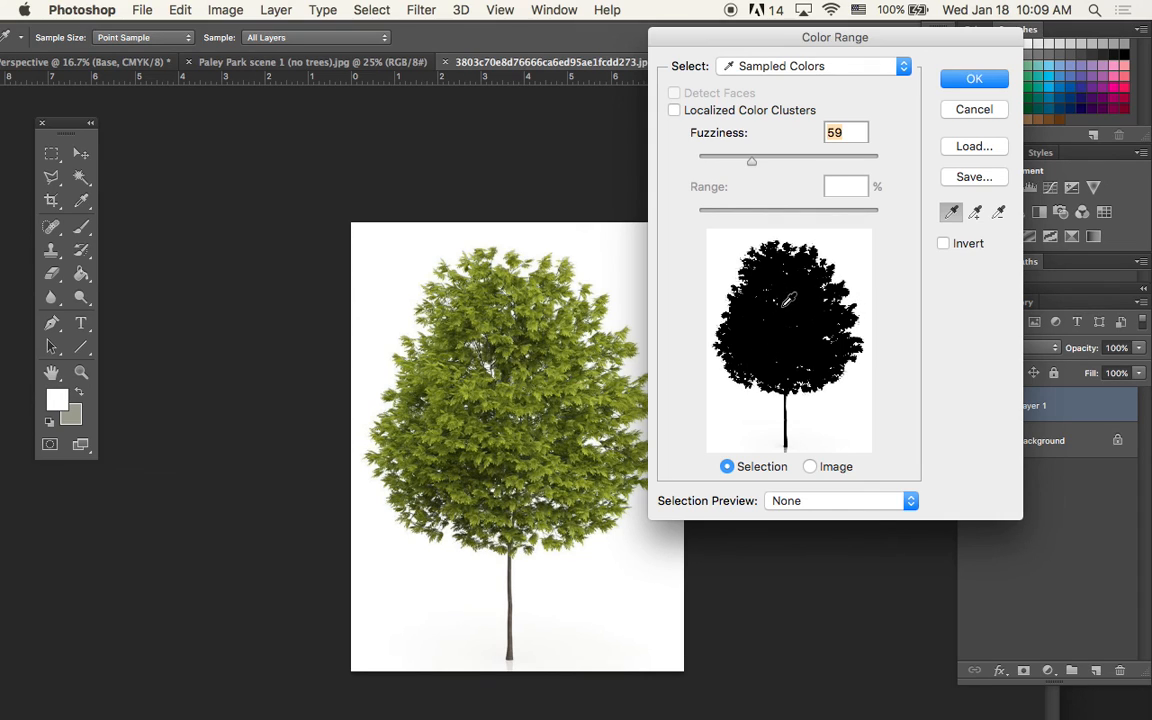
{"action": "mouse_move", "coordinate": [752, 160]}
{"action": "left_mouse_down"}
{"action": "mouse_move", "coordinate": [719, 162]}
{"action": "mouse_move", "coordinate": [855, 172]}
{"action": "mouse_move", "coordinate": [742, 168]}
{"action": "left_mouse_up"}
{"action": "mouse_move", "coordinate": [741, 165]}
{"action": "left_mouse_down"}
{"action": "mouse_move", "coordinate": [876, 160]}
{"action": "mouse_move", "coordinate": [725, 162]}
{"action": "mouse_move", "coordinate": [694, 185]}
{"action": "mouse_move", "coordinate": [733, 188]}
{"action": "mouse_move", "coordinate": [760, 164]}
{"action": "mouse_move", "coordinate": [742, 164]}
{"action": "mouse_move", "coordinate": [758, 162]}
{"action": "left_mouse_up"}
{"action": "left_click", "coordinate": [975, 80]}
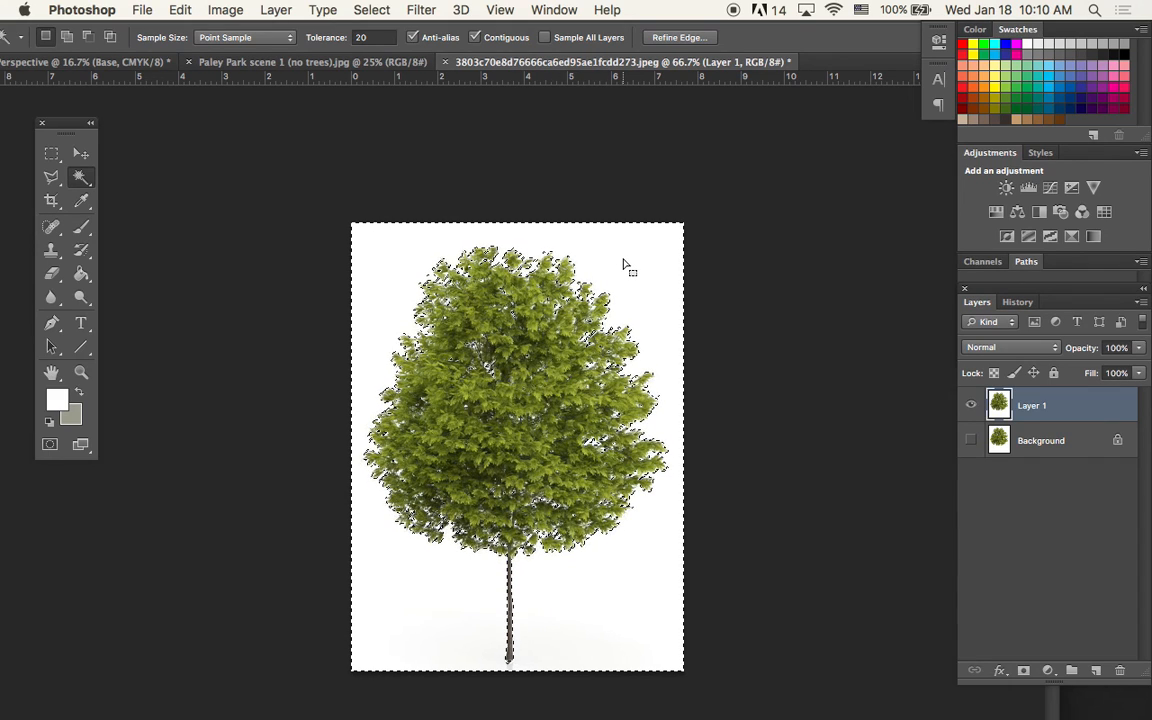
{"action": "key", "text": "Delete"}
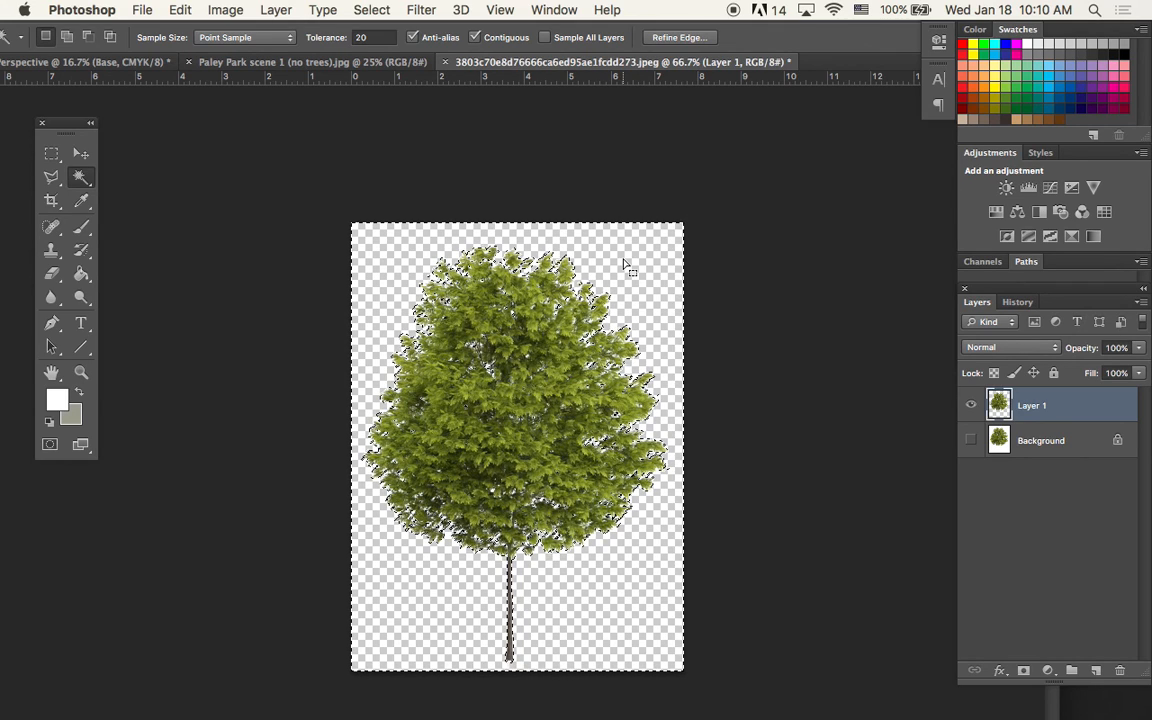
{"action": "key", "text": "super+d"}
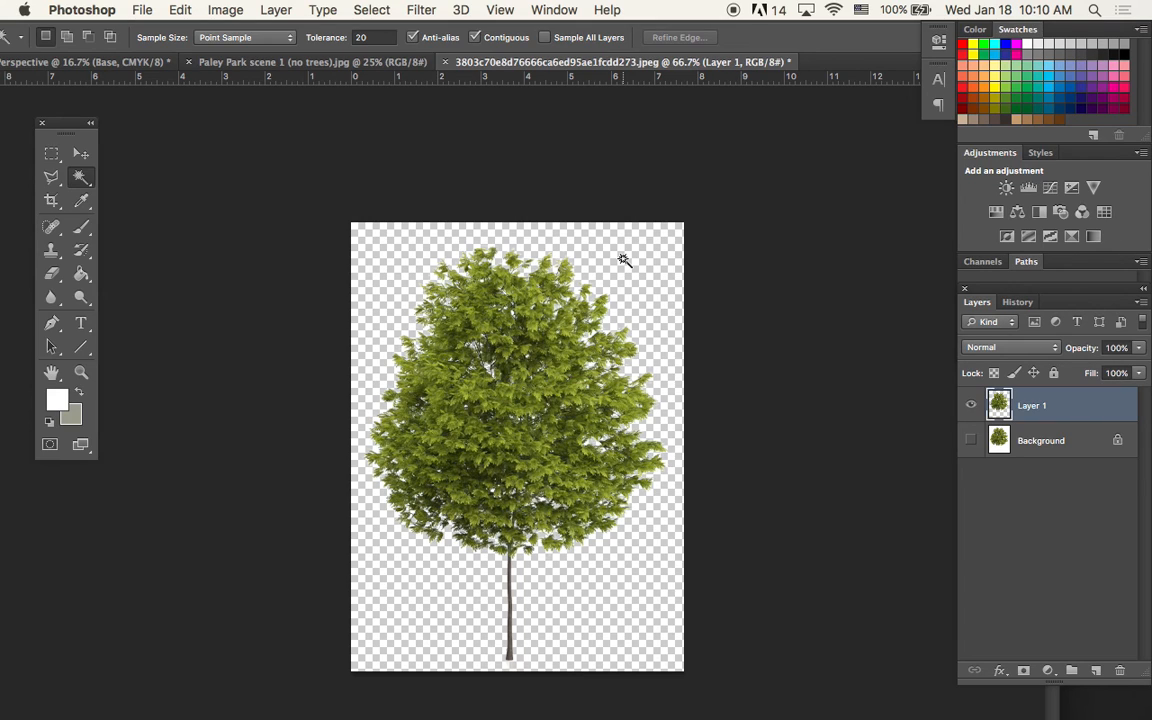
{"action": "left_click", "coordinate": [371, 9]}
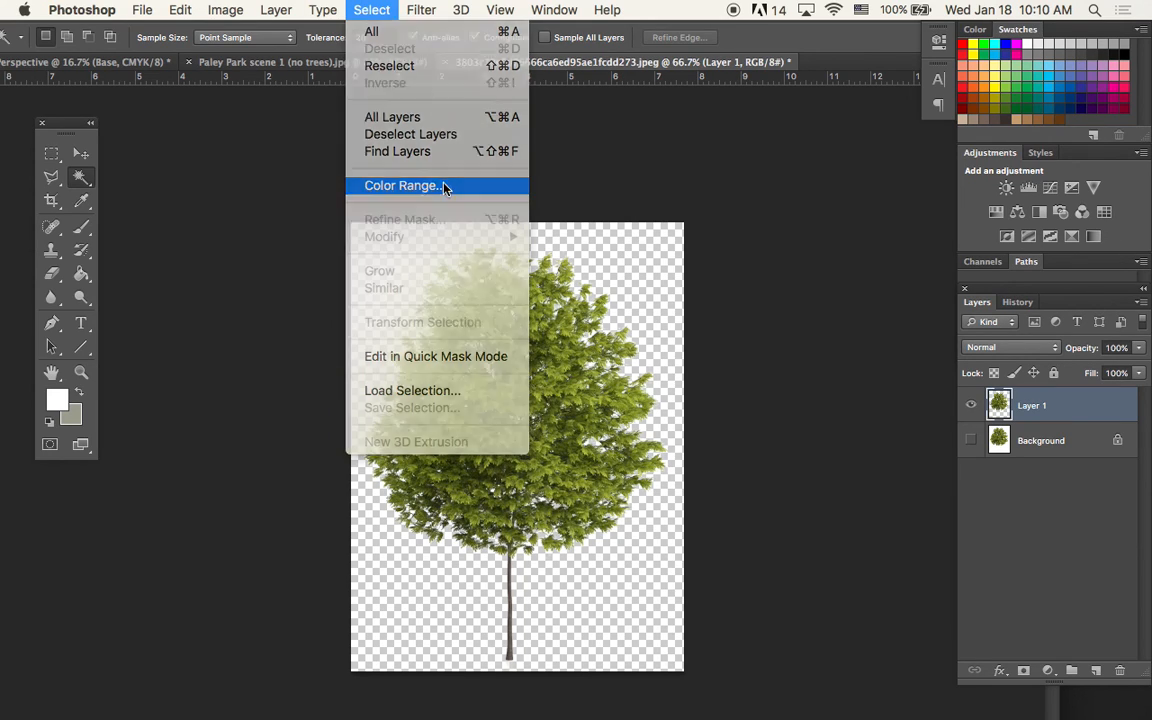
{"action": "left_click", "coordinate": [444, 187]}
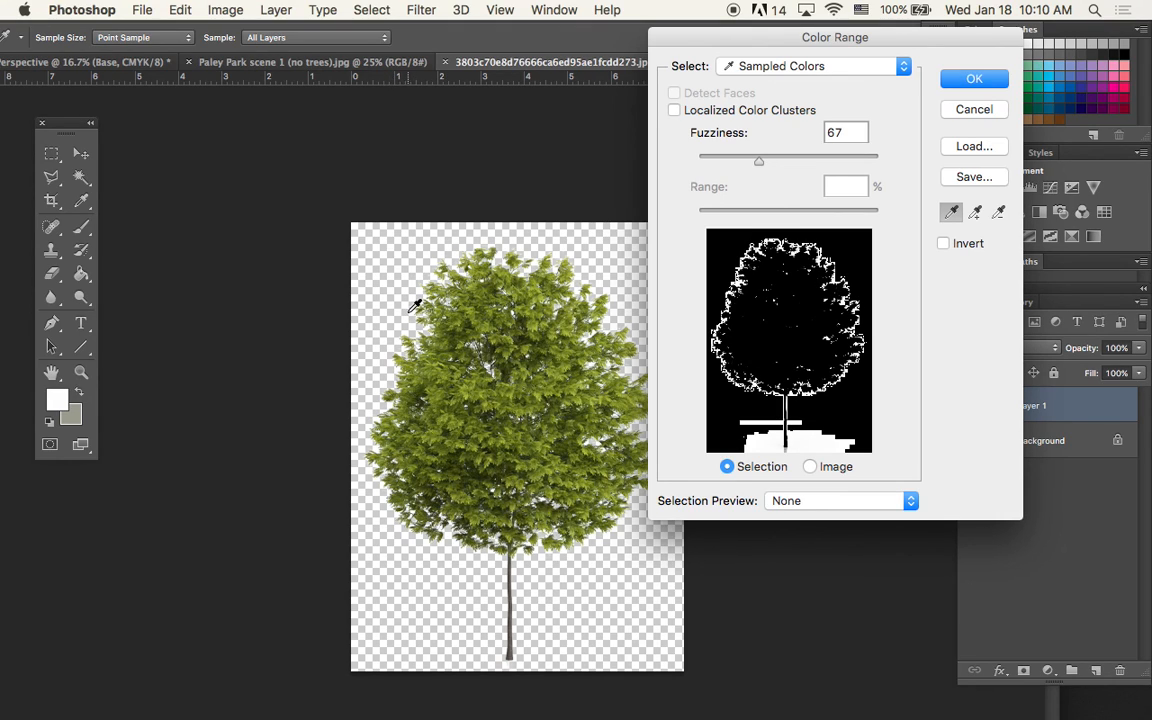
{"action": "left_click", "coordinate": [957, 109]}
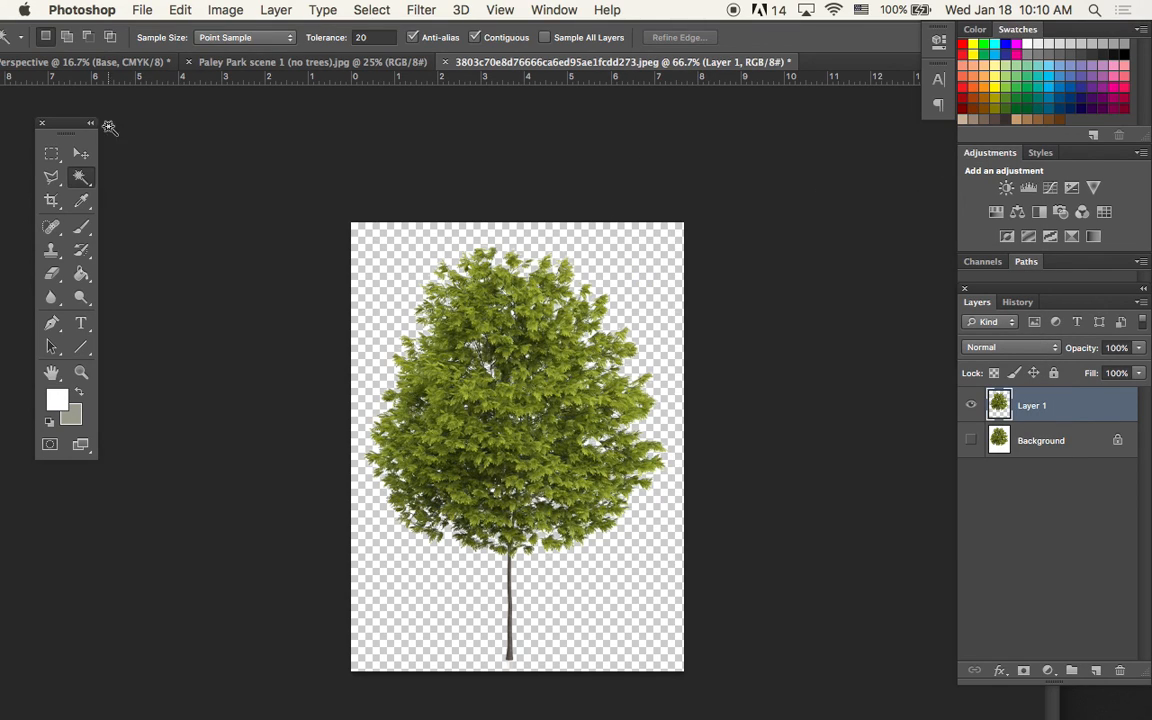
- Select the entire canvas with the cut-out tree using the Rectangular Marquee and copy it into the Perspective document
{"action": "left_click", "coordinate": [82, 153]}
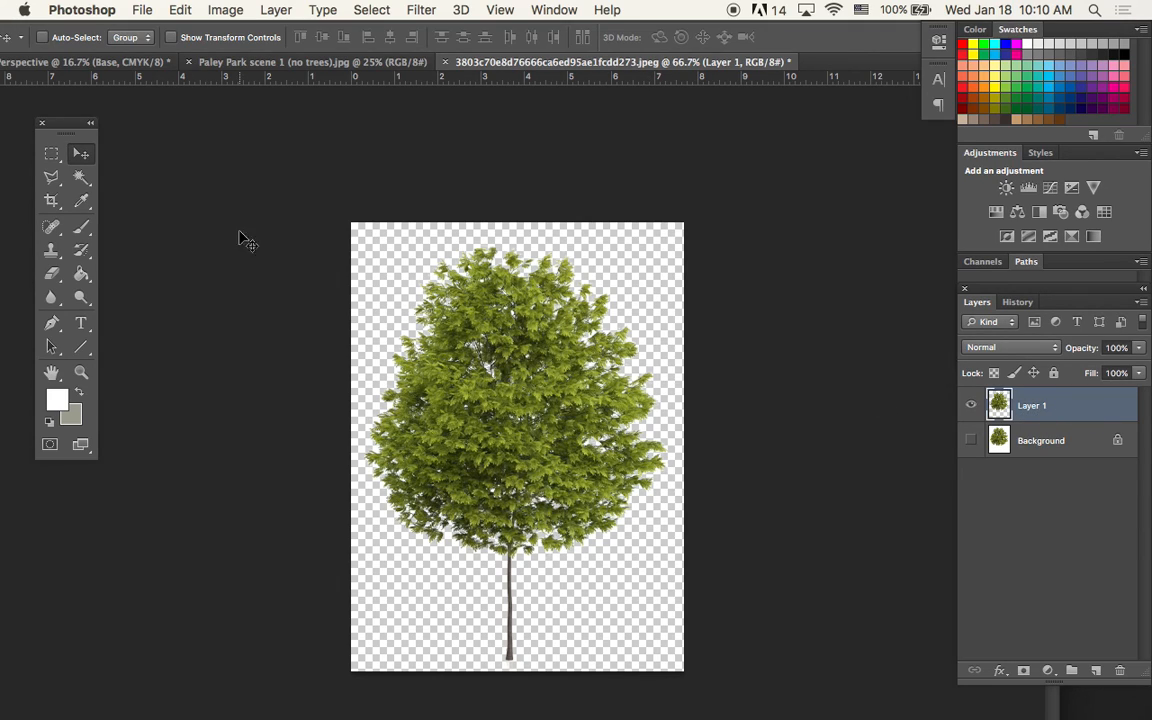
{"action": "left_click_drag", "start_coordinate": [61, 129], "coordinate": [590, 73]}
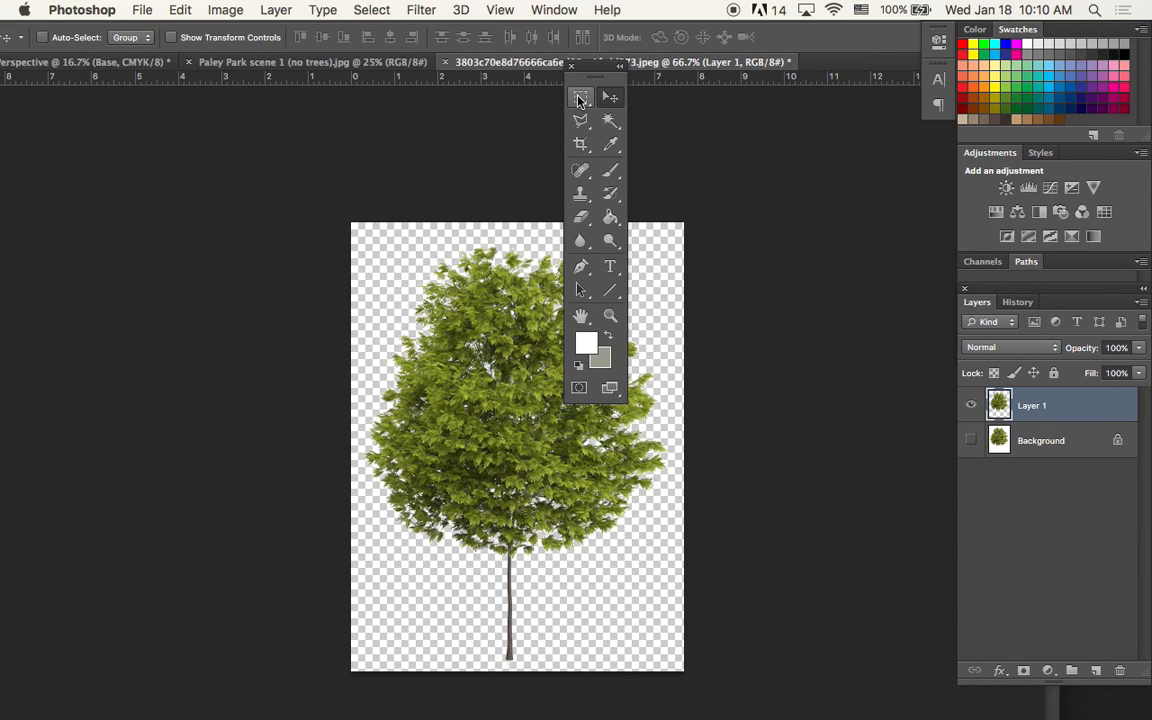
{"action": "left_click", "coordinate": [579, 98]}
{"action": "left_click_drag", "start_coordinate": [581, 75], "coordinate": [124, 107]}
{"action": "left_click_drag", "start_coordinate": [318, 199], "coordinate": [722, 705]}
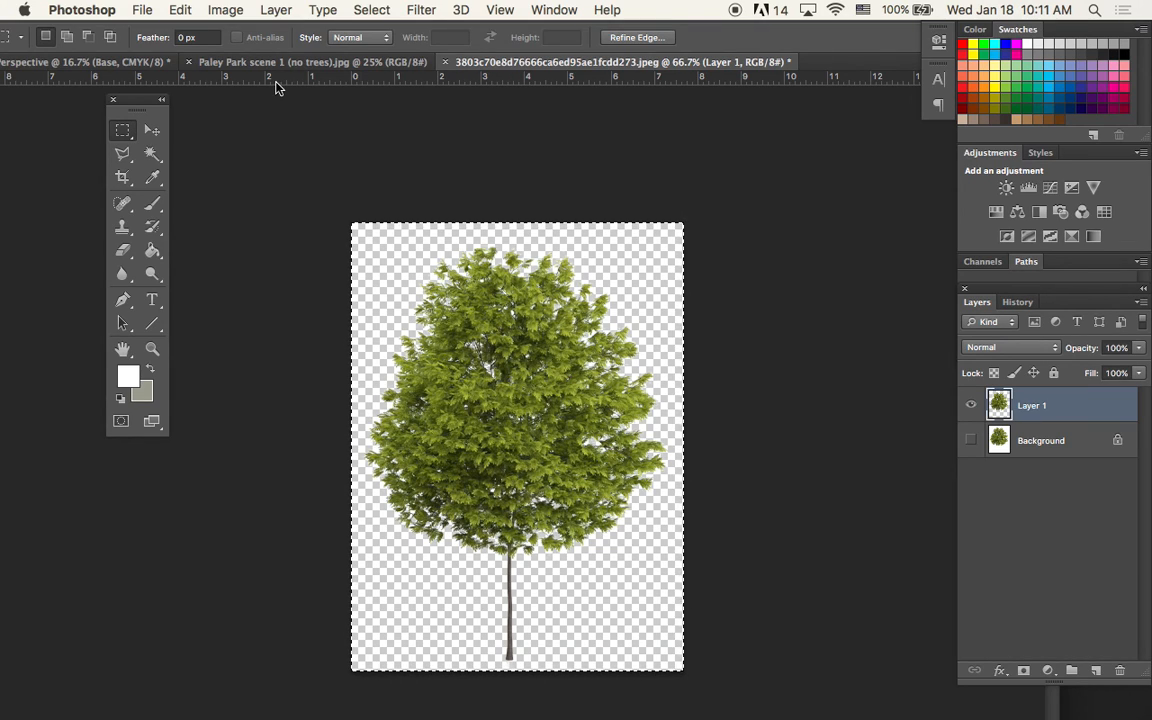
{"action": "left_click", "coordinate": [130, 62]}
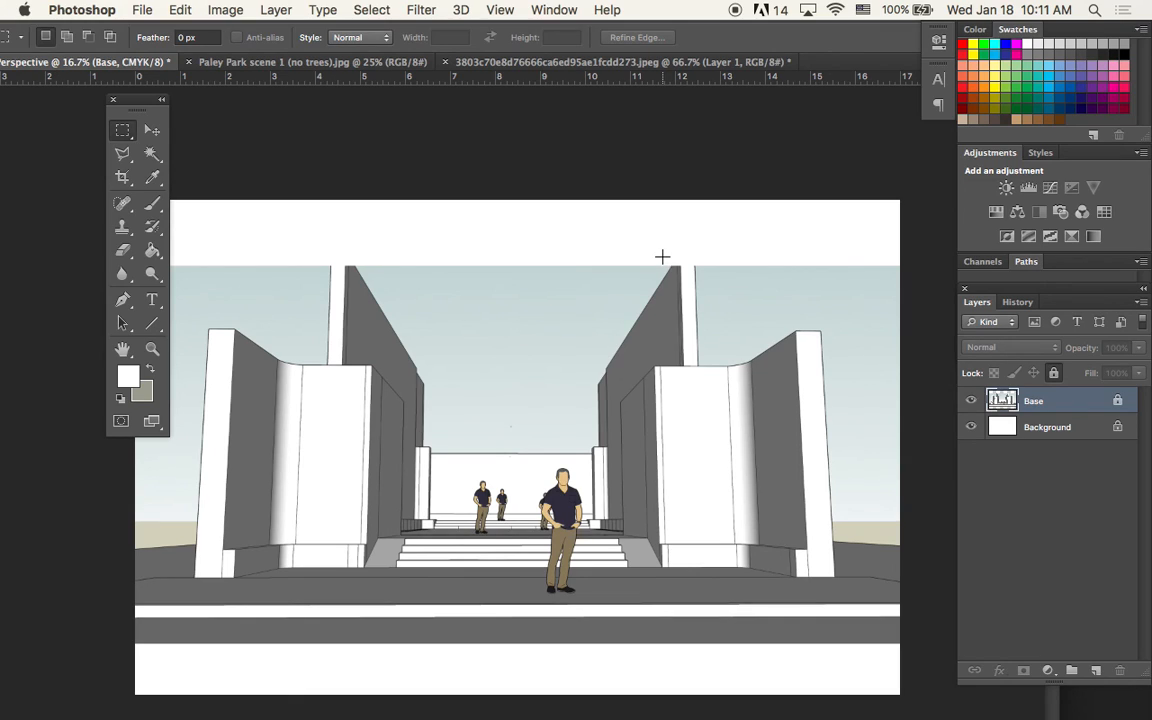
{"action": "left_click_drag", "start_coordinate": [662, 262], "coordinate": [663, 260]}
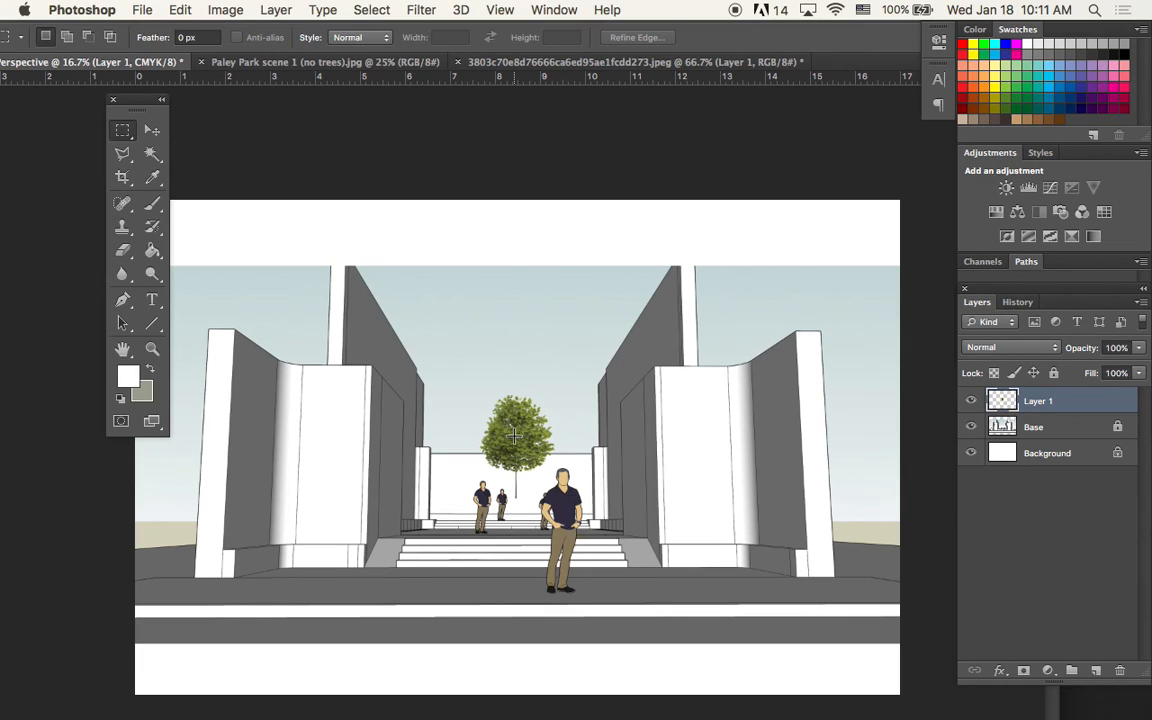
- Move the pasted tree up against the sky beside the tall left wall and rename its layer honey locust
{"action": "left_click", "coordinate": [152, 130]}
{"action": "left_click_drag", "start_coordinate": [510, 447], "coordinate": [408, 322]}
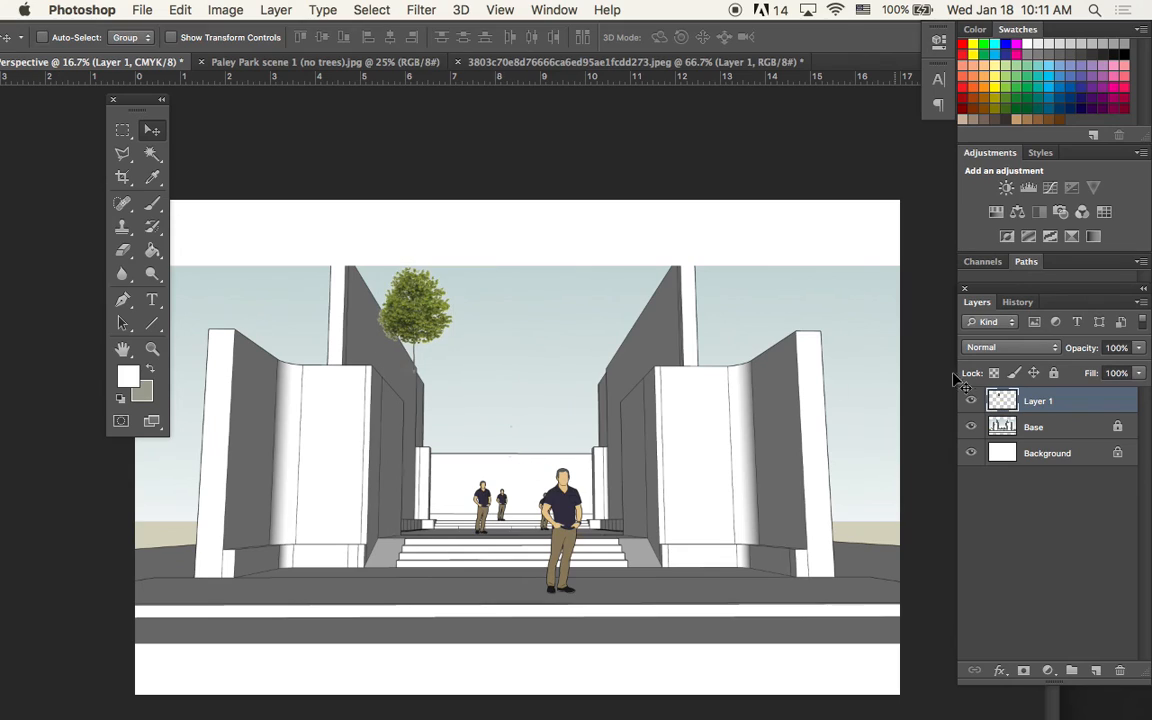
{"action": "double_click", "coordinate": [1031, 402]}
{"action": "type", "text": "tre"}
{"action": "type", "text": "ey locust"}
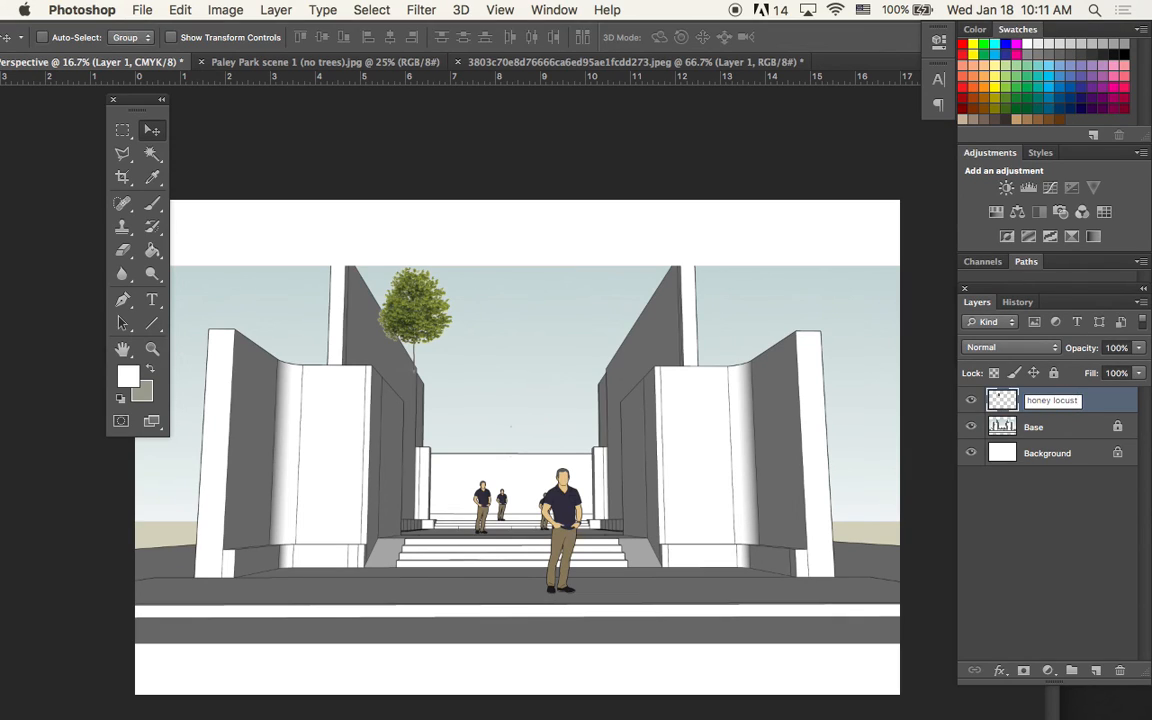
{"action": "key", "text": "Return"}
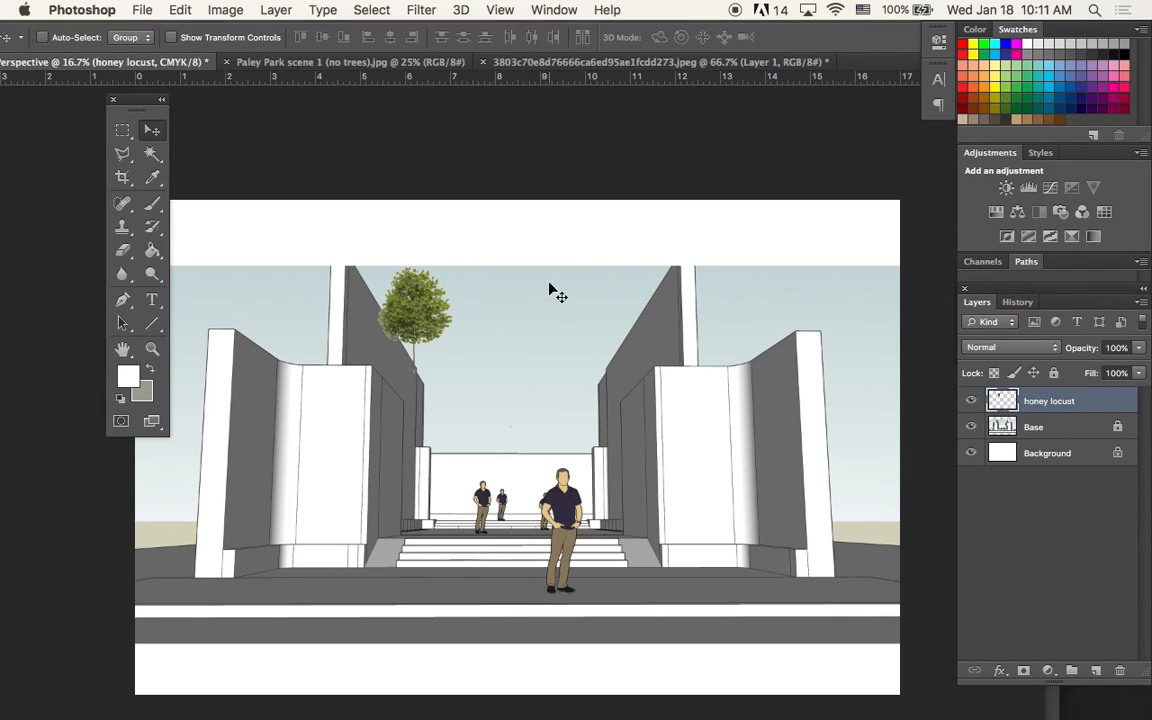
{"action": "mouse_move", "coordinate": [436, 306]}
{"action": "left_mouse_down"}
{"action": "mouse_move", "coordinate": [411, 306]}
{"action": "mouse_move", "coordinate": [463, 357]}
{"action": "mouse_move", "coordinate": [452, 368]}
{"action": "mouse_move", "coordinate": [474, 362]}
{"action": "mouse_move", "coordinate": [477, 374]}
{"action": "mouse_move", "coordinate": [473, 327]}
{"action": "mouse_move", "coordinate": [445, 295]}
{"action": "mouse_move", "coordinate": [444, 245]}
{"action": "mouse_move", "coordinate": [444, 311]}
{"action": "left_mouse_up"}
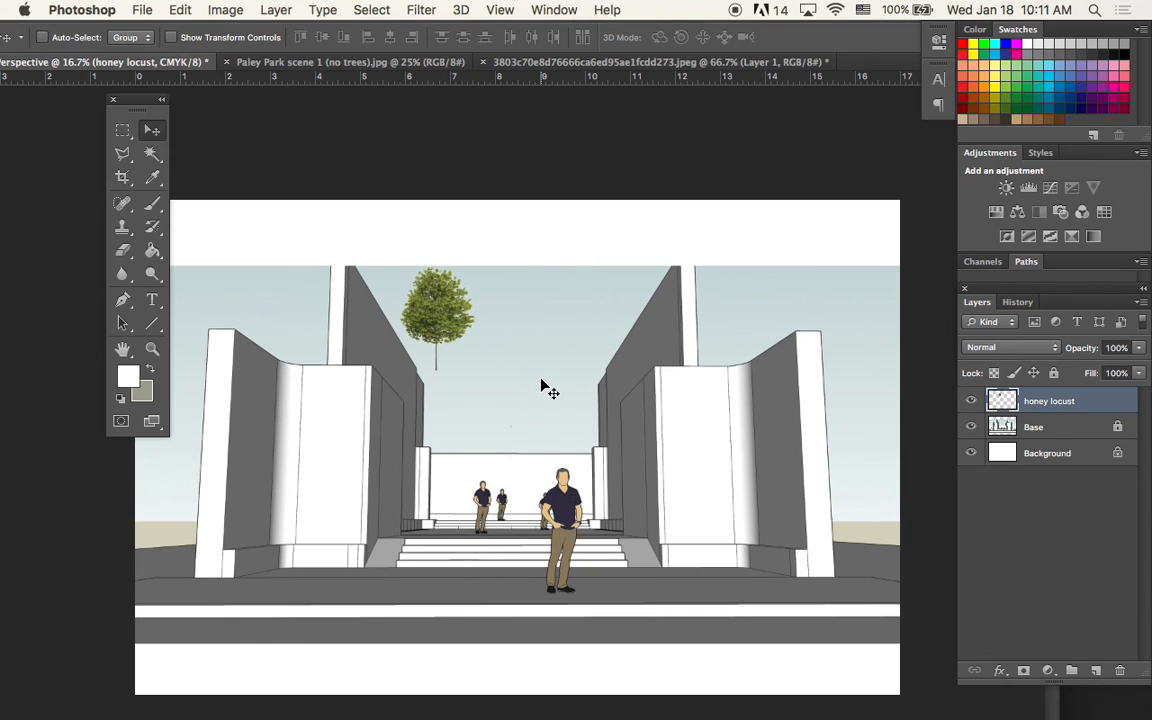
- Enlarge the honey locust tree proportionally with Free Transform until it reaches from the image's upper edge down to the street pavement
{"action": "key", "text": "ctrl+t"}
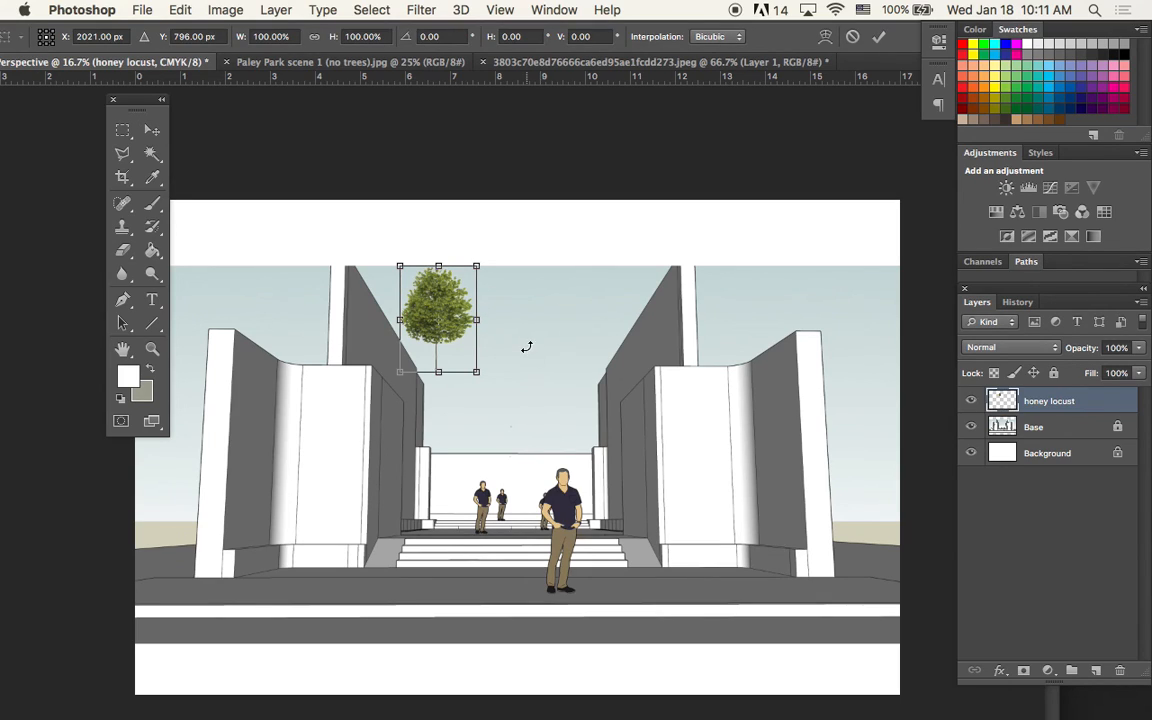
{"action": "key", "text": "Return"}
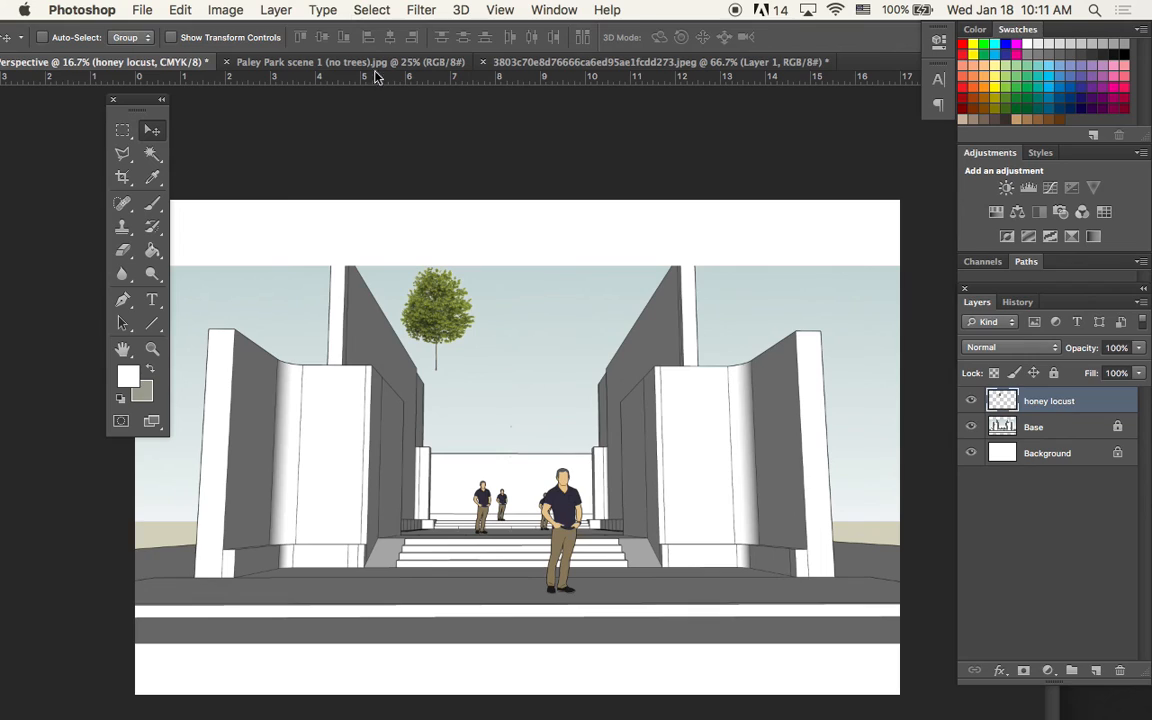
{"action": "left_click", "coordinate": [208, 8]}
{"action": "mouse_move", "coordinate": [175, 7]}
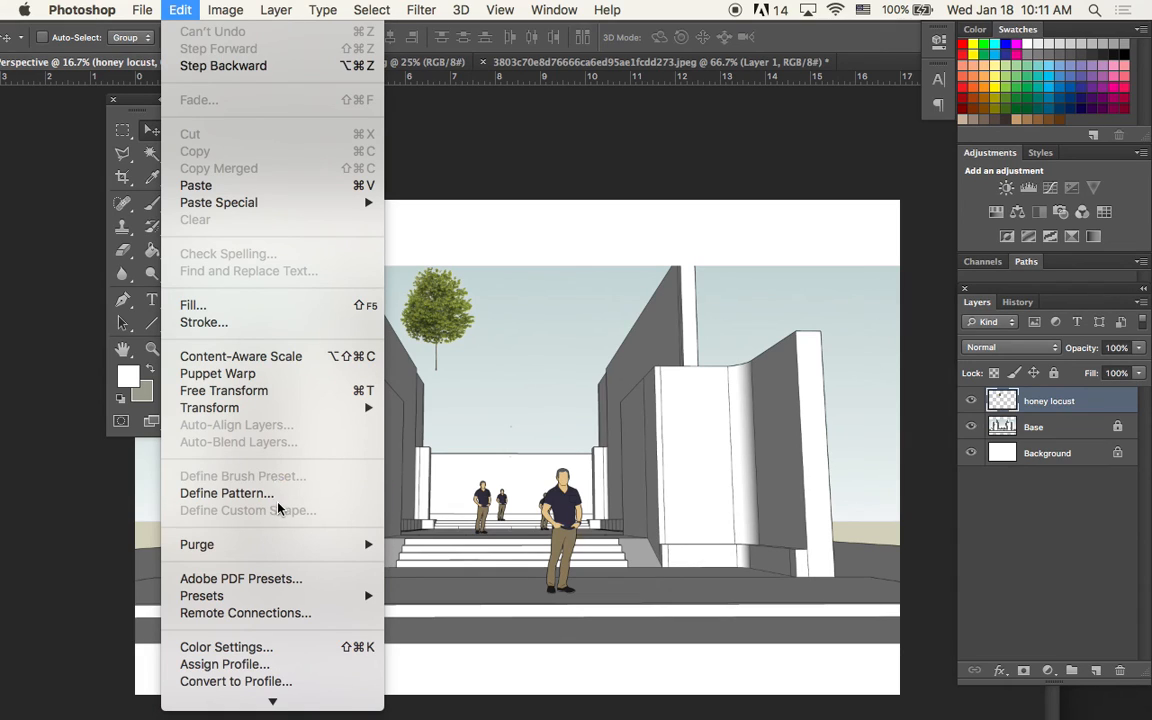
{"action": "left_click", "coordinate": [313, 391]}
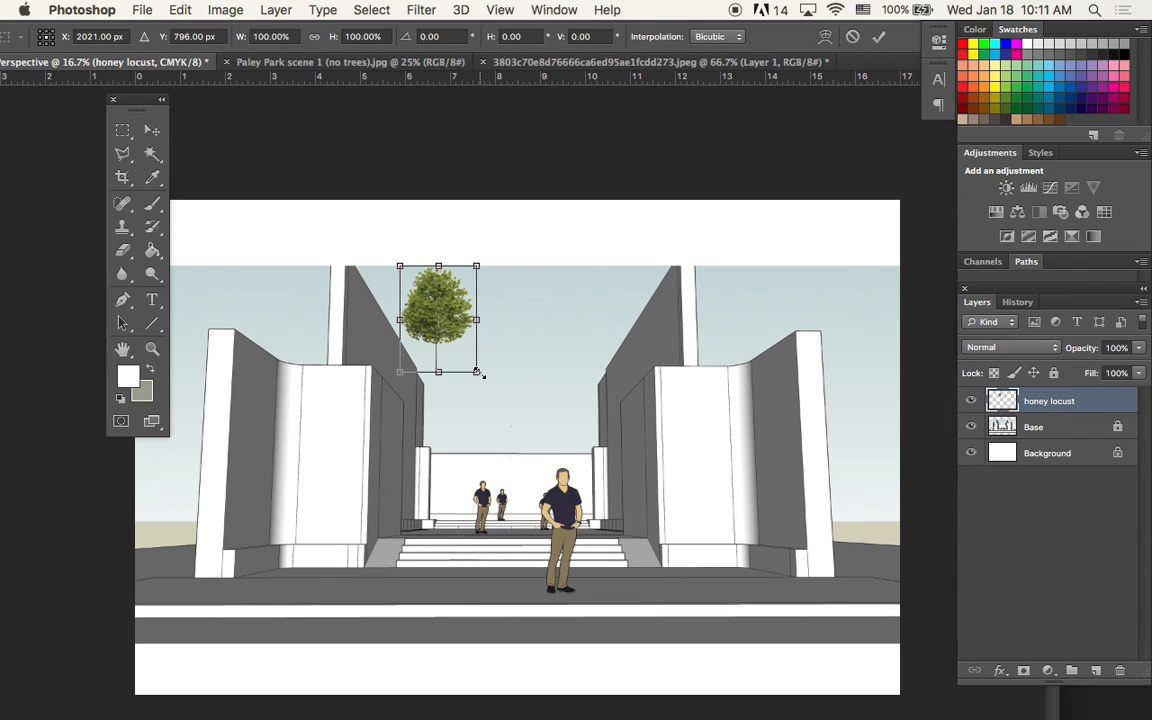
{"action": "left_click_drag", "start_coordinate": [478, 372], "coordinate": [658, 675]}
{"action": "left_click_drag", "start_coordinate": [591, 471], "coordinate": [484, 404]}
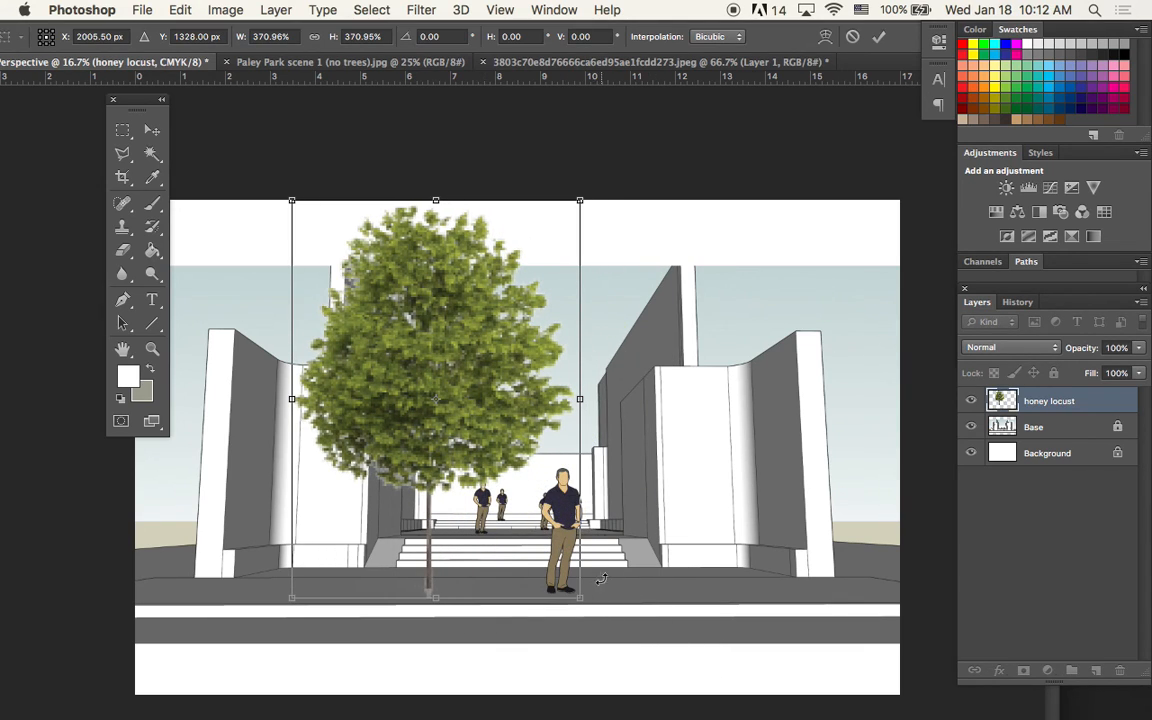
{"action": "left_click_drag", "start_coordinate": [585, 602], "coordinate": [603, 626]}
{"action": "left_click_drag", "start_coordinate": [465, 455], "coordinate": [438, 437]}
{"action": "key", "text": "Return"}
- Shift the enlarged tree slightly so its trunk stands on the dark pavement in front of the left end of the steps
{"action": "key", "text": "Left"}
{"action": "key", "text": "Left"}
{"action": "key", "text": "Left"}
{"action": "key", "text": "Left"}
{"action": "key", "text": "Up"}
{"action": "key", "text": "Up"}
{"action": "key", "text": "Up"}
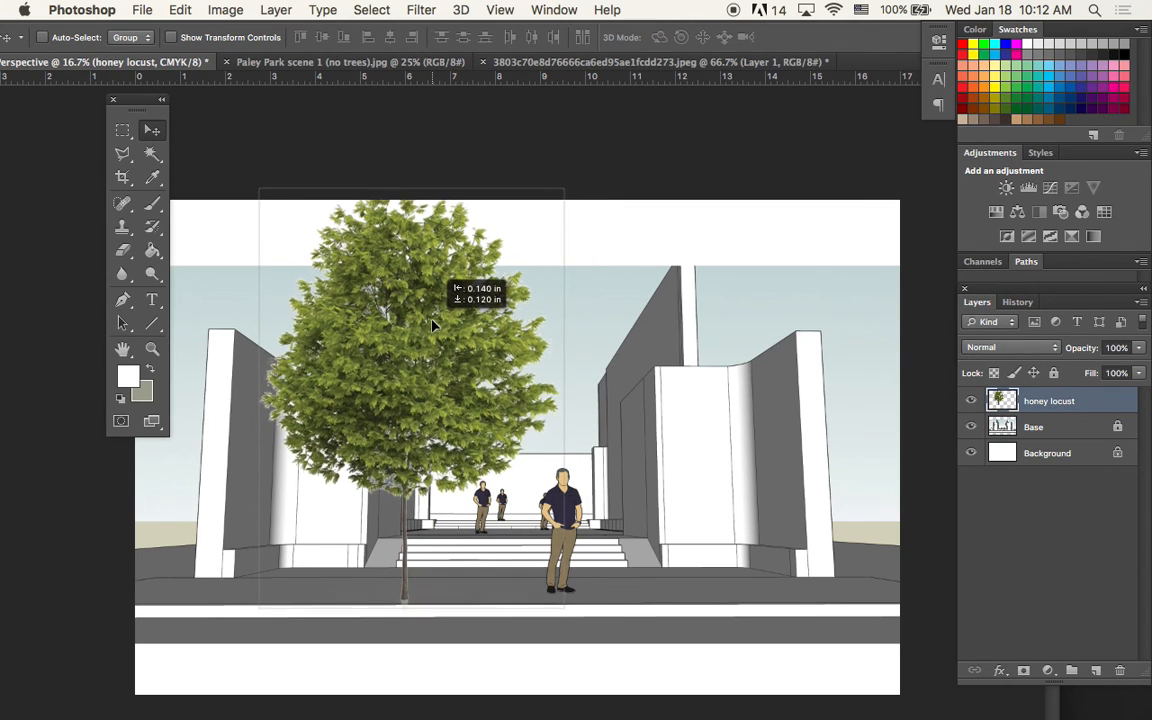
{"action": "left_click_drag", "start_coordinate": [467, 385], "coordinate": [465, 379]}
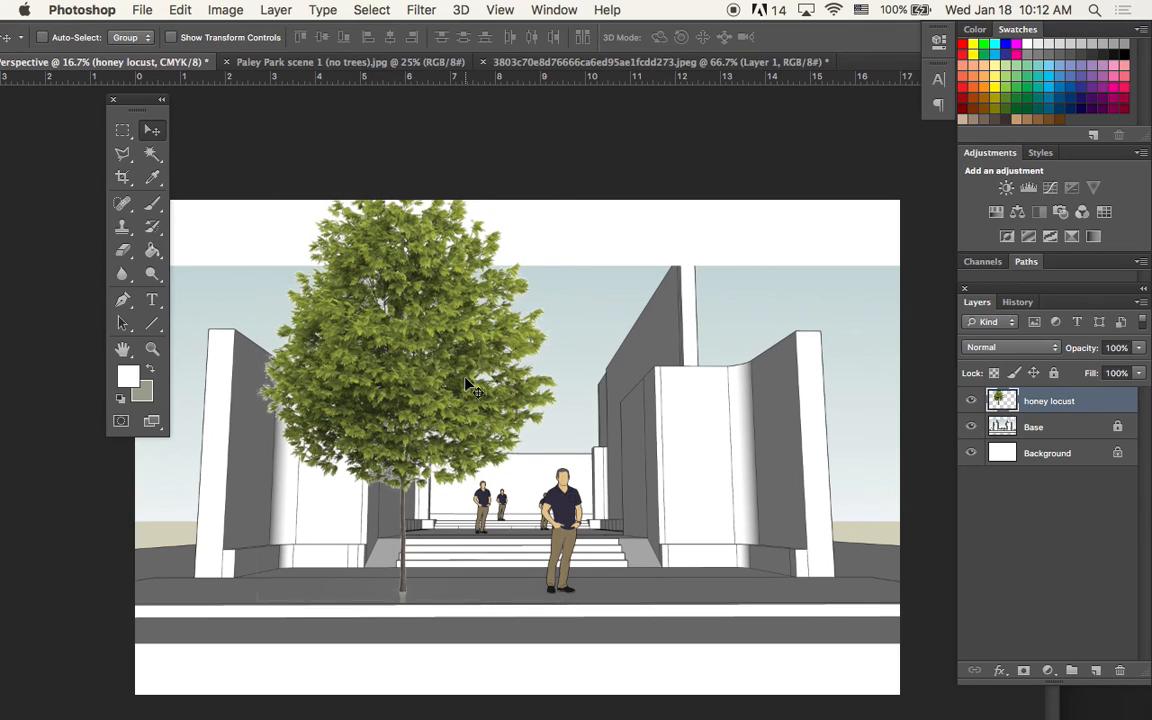
- Nudge the honey locust tree slightly toward the left wall, and move the floating tool palette clear of the tree
{"action": "mouse_move", "coordinate": [391, 425]}
{"action": "left_mouse_down"}
{"action": "mouse_move", "coordinate": [391, 394]}
{"action": "mouse_move", "coordinate": [404, 412]}
{"action": "left_mouse_up"}
{"action": "left_click_drag", "start_coordinate": [393, 601], "coordinate": [440, 460]}
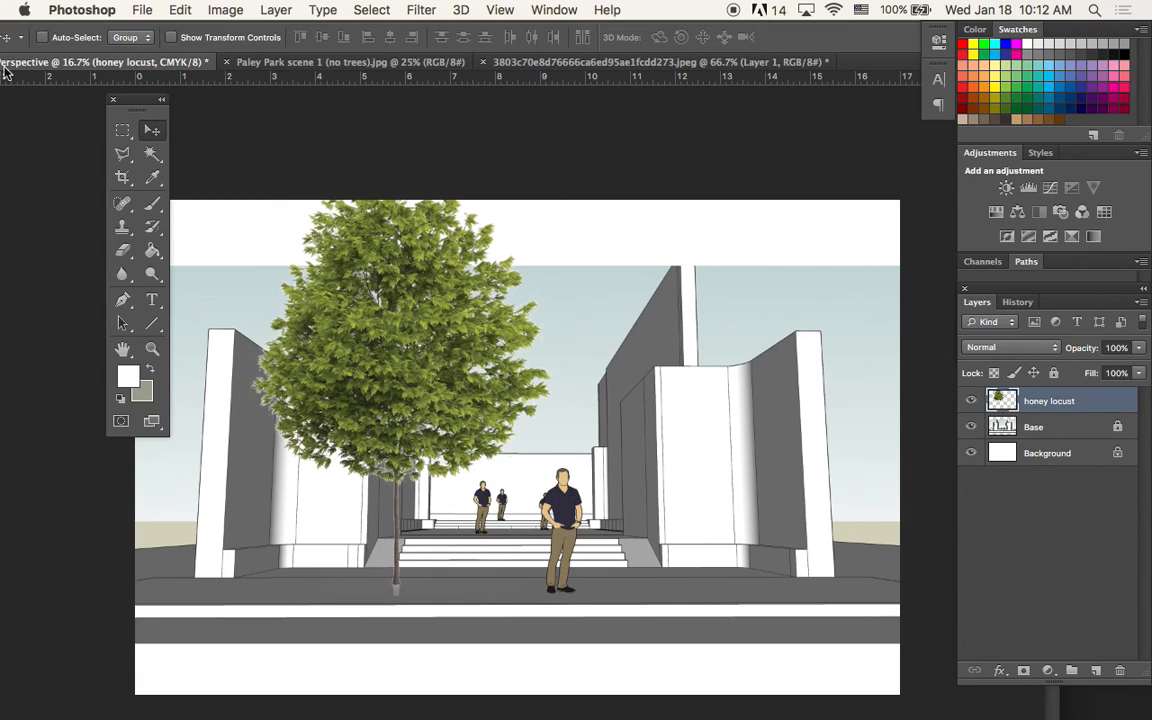
{"action": "mouse_move", "coordinate": [142, 108]}
{"action": "left_mouse_down"}
{"action": "mouse_move", "coordinate": [706, 106]}
{"action": "mouse_move", "coordinate": [706, 76]}
{"action": "left_mouse_up"}
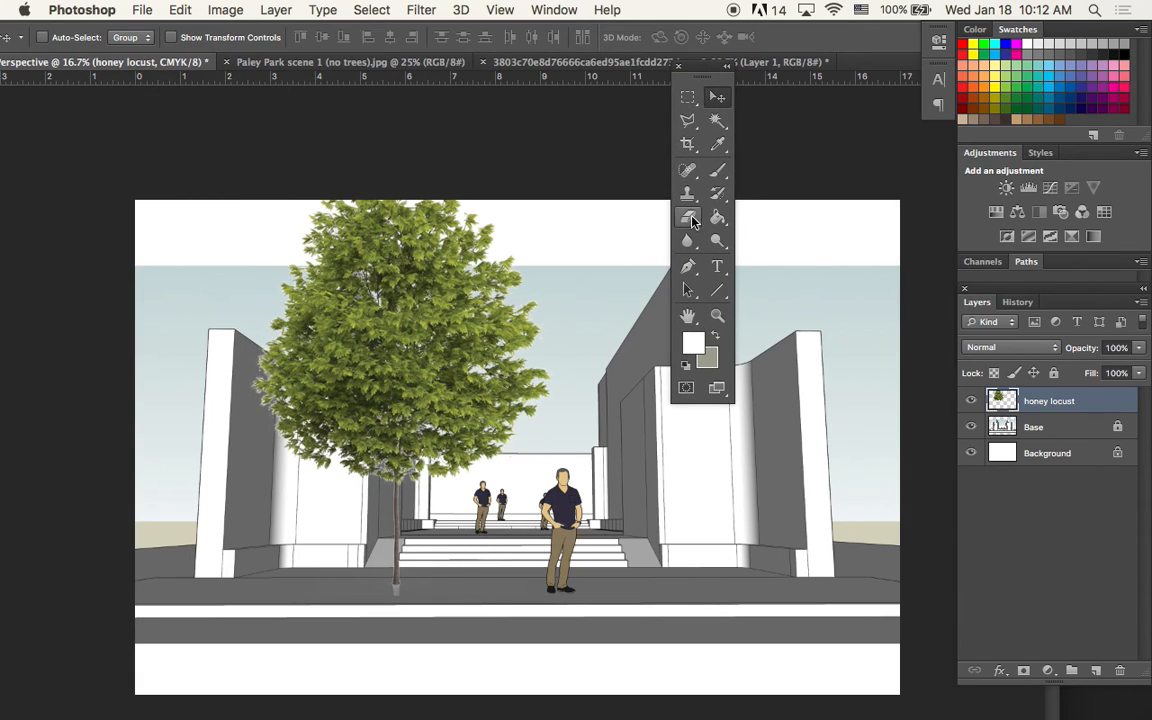
- Activate the Eraser and replace its current brushes with the Assorted Brushes set
{"action": "left_click", "coordinate": [690, 218]}
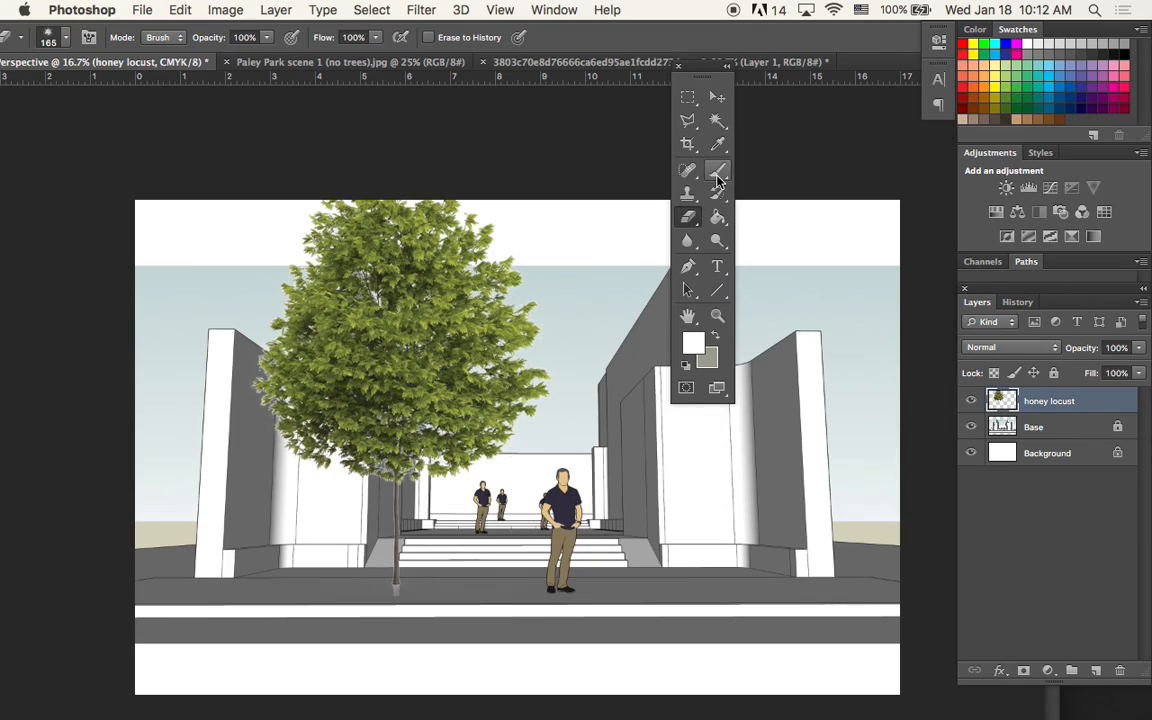
{"action": "right_click", "coordinate": [556, 306]}
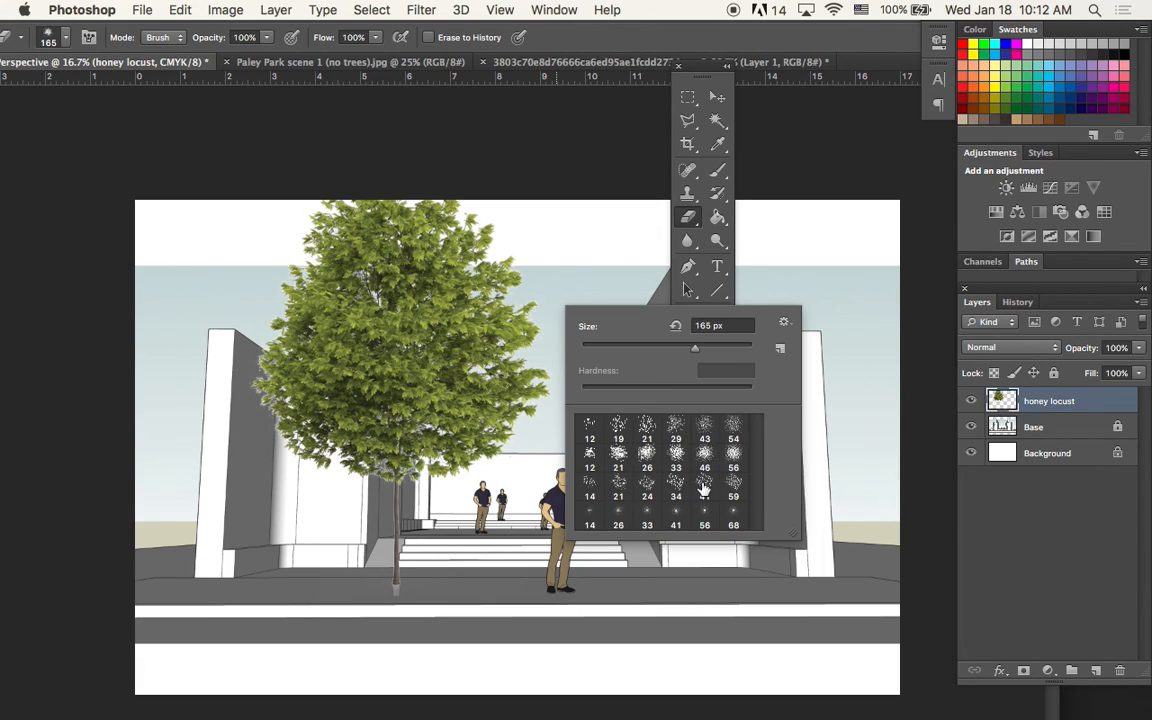
{"action": "left_click", "coordinate": [784, 325]}
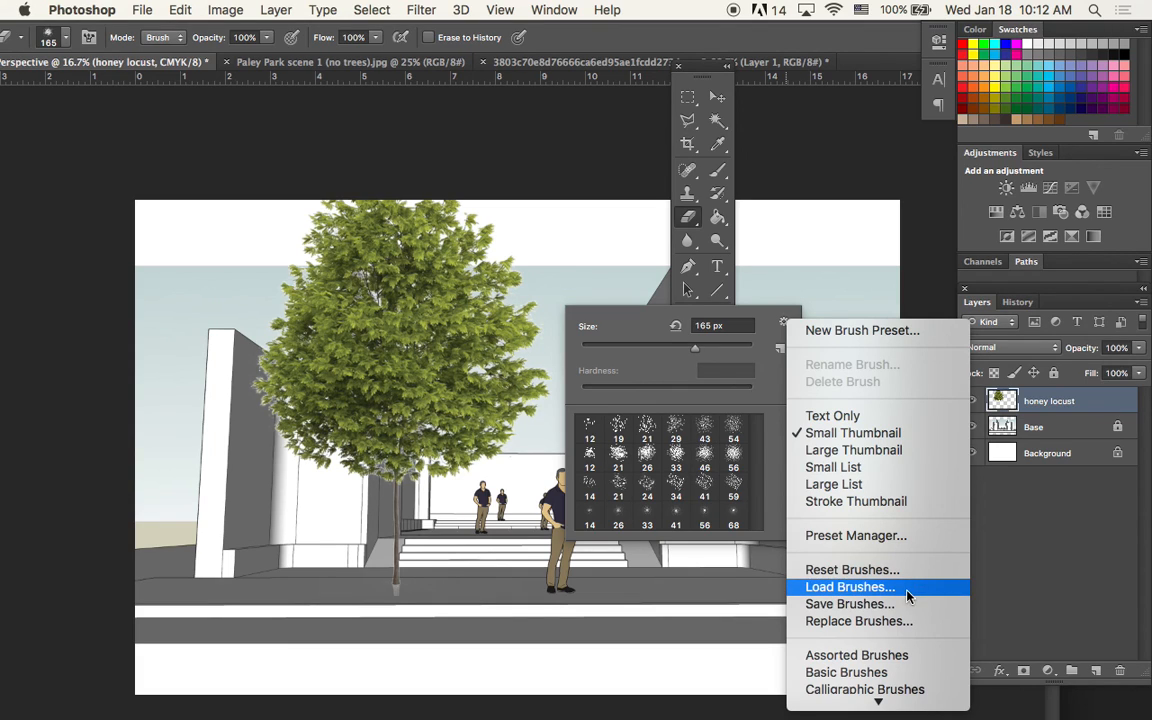
{"action": "left_click", "coordinate": [902, 673]}
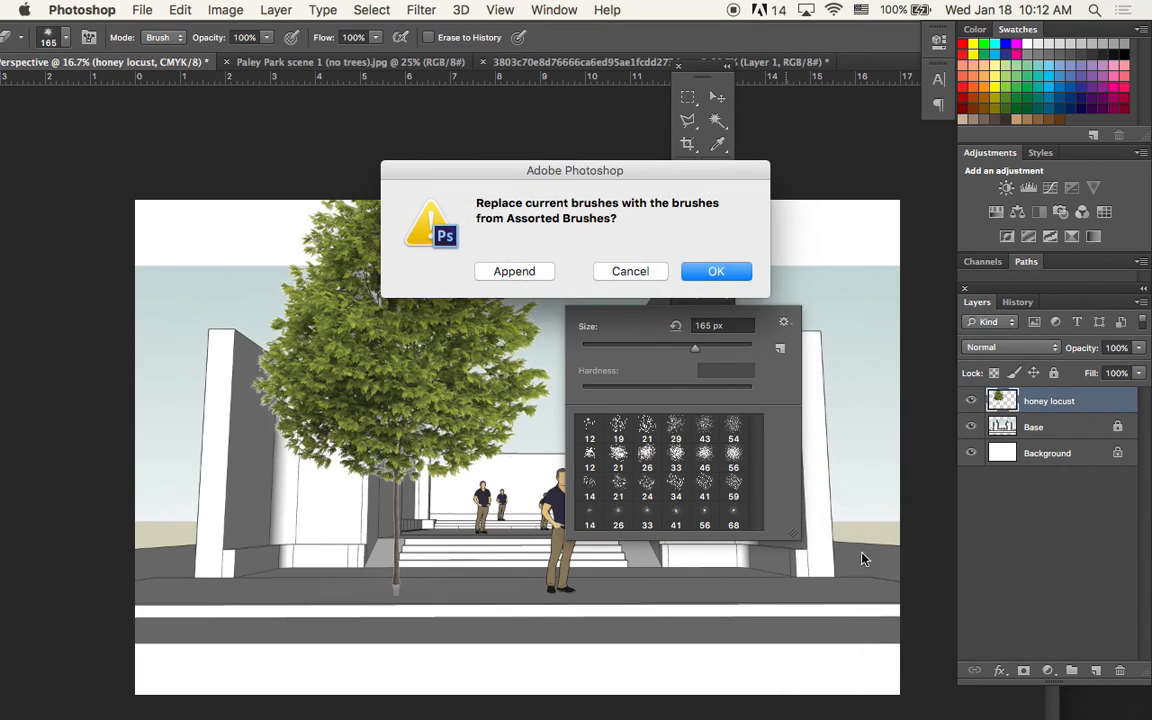
{"action": "left_click", "coordinate": [714, 275]}
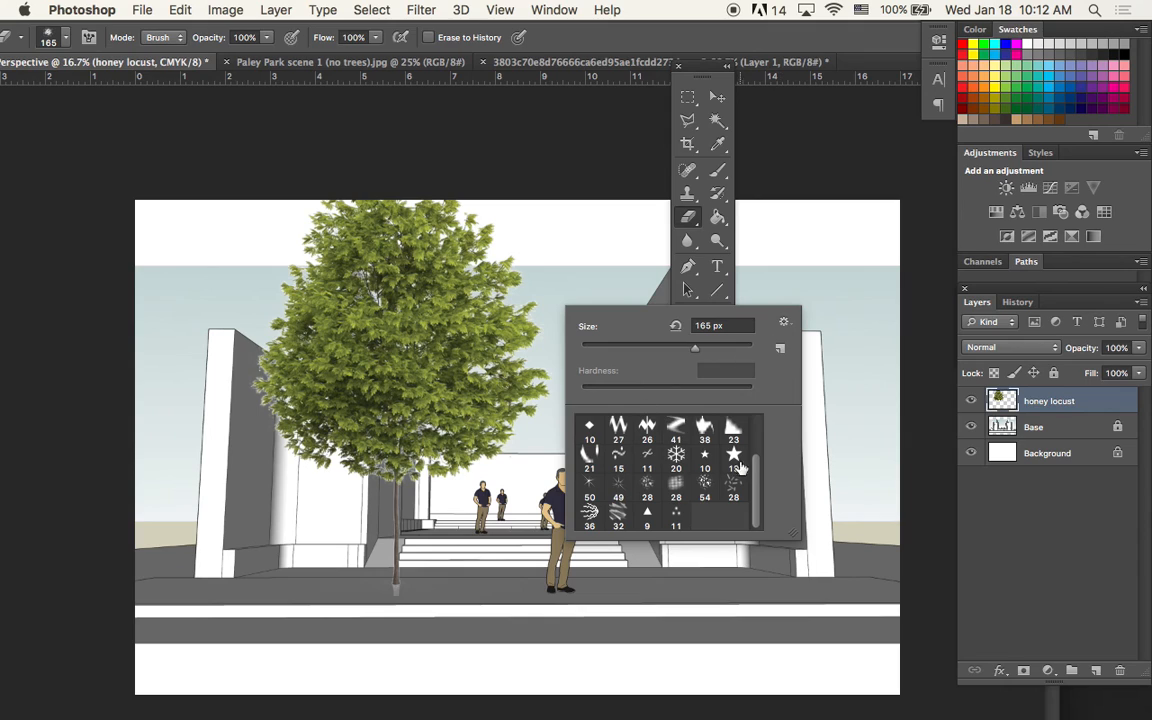
- Replace the Eraser's brushes with the Basic Brushes set and choose a hard round brush sized to 96 px
{"action": "left_click", "coordinate": [783, 321]}
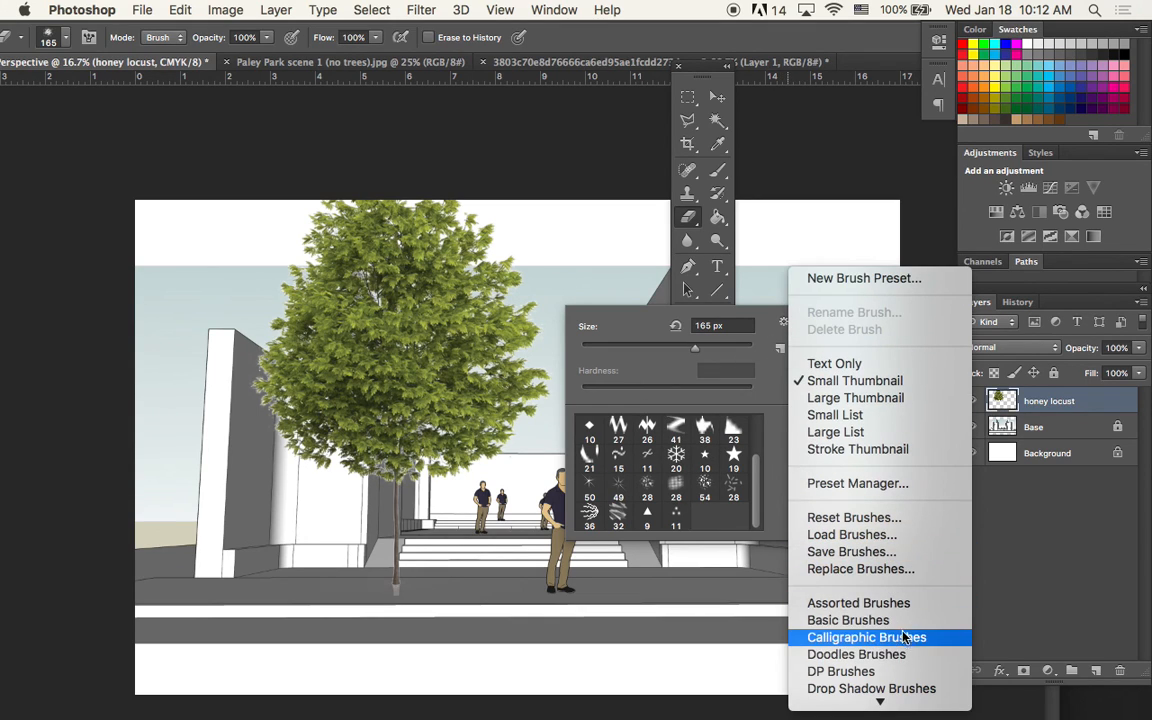
{"action": "left_click", "coordinate": [940, 620]}
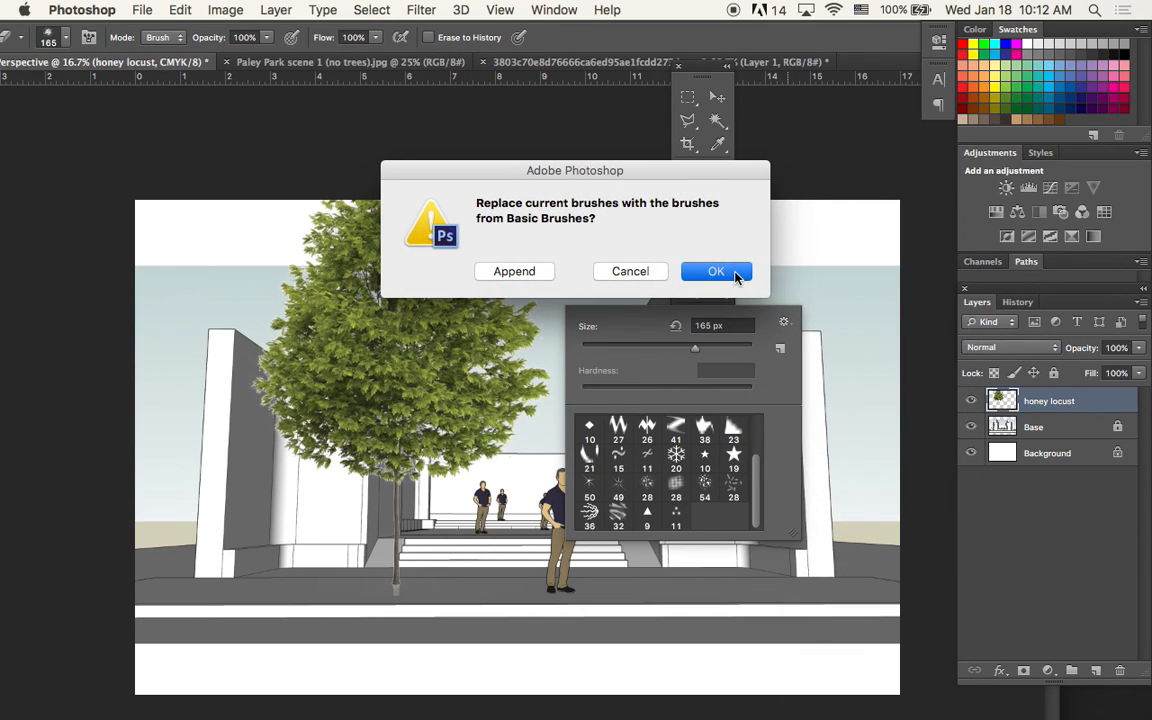
{"action": "left_click", "coordinate": [735, 275]}
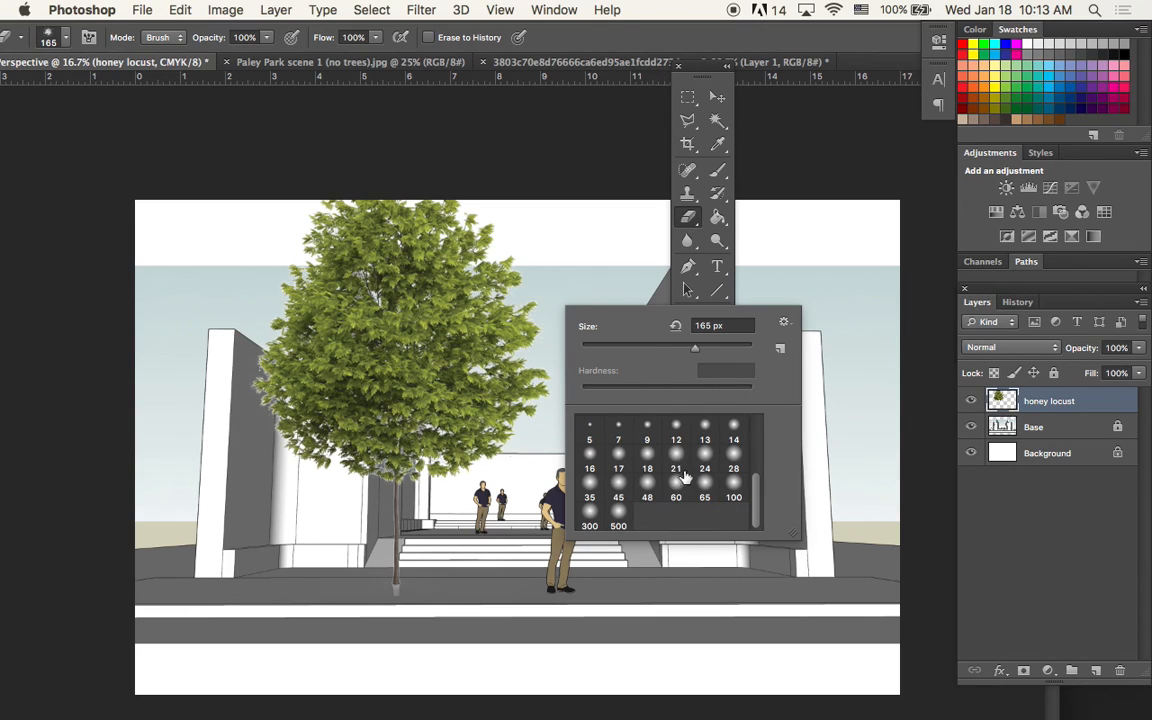
{"action": "scroll", "coordinate": [687, 478], "scroll_direction": "up", "scroll_amount": 3}
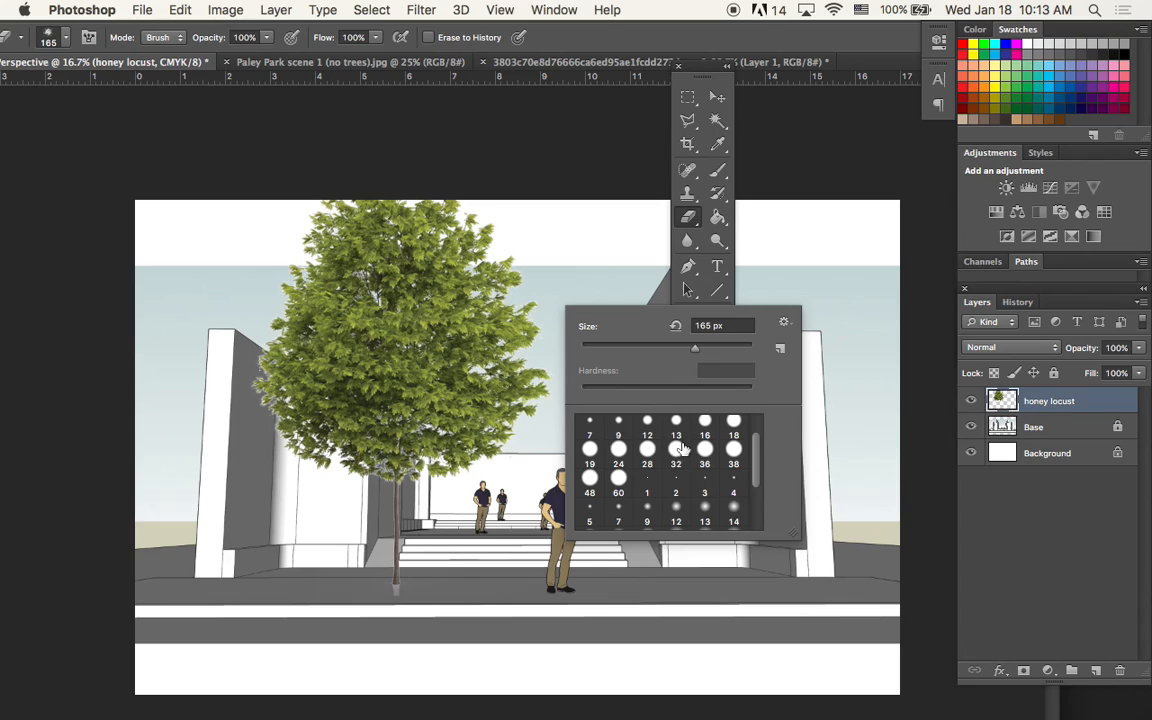
{"action": "left_click", "coordinate": [676, 450]}
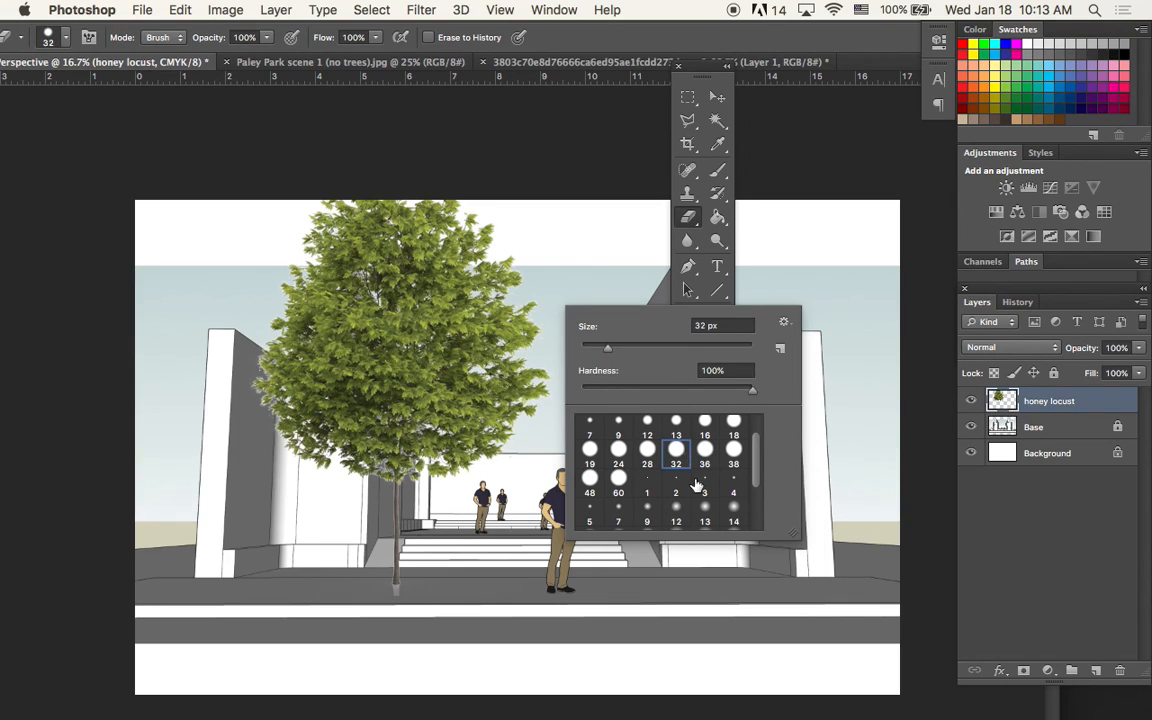
{"action": "left_click", "coordinate": [662, 347]}
{"action": "left_click", "coordinate": [585, 268]}
- Erase the pale stub at the base of the trunk and move the tree toward the pavement's front edge beside the steps
{"action": "left_click_drag", "start_coordinate": [401, 597], "coordinate": [405, 593]}
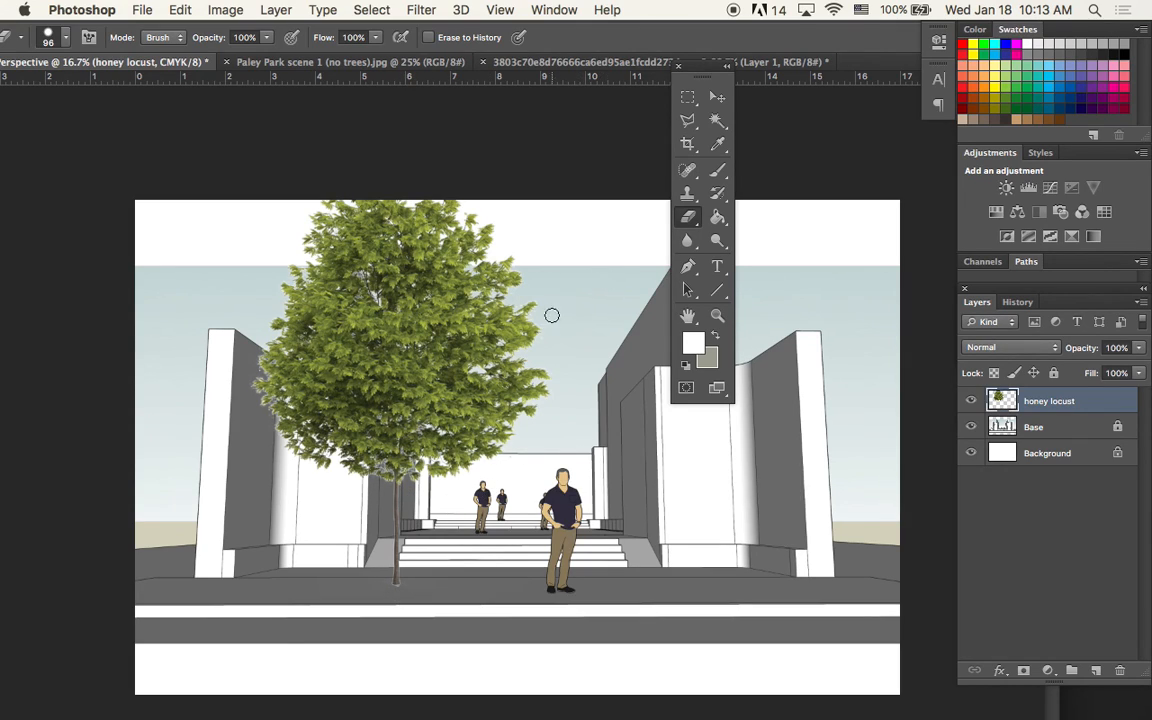
{"action": "left_click", "coordinate": [717, 96]}
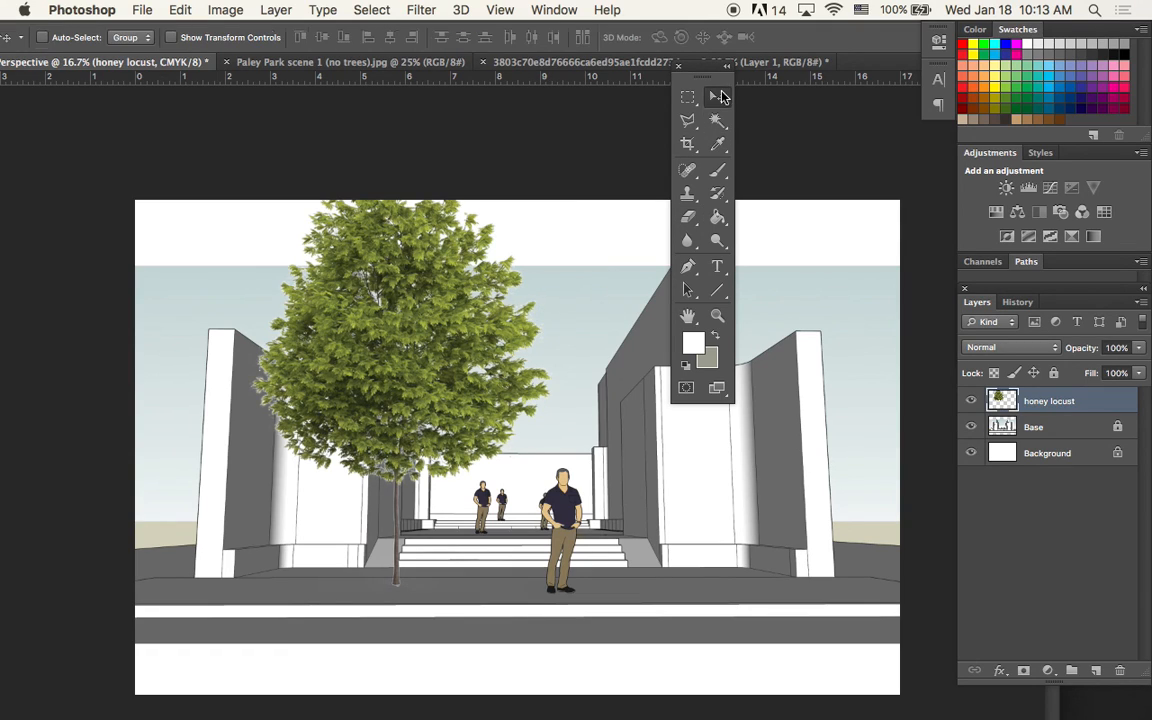
{"action": "mouse_move", "coordinate": [435, 347]}
{"action": "left_mouse_down"}
{"action": "mouse_move", "coordinate": [436, 361]}
{"action": "mouse_move", "coordinate": [420, 362]}
{"action": "left_mouse_up"}
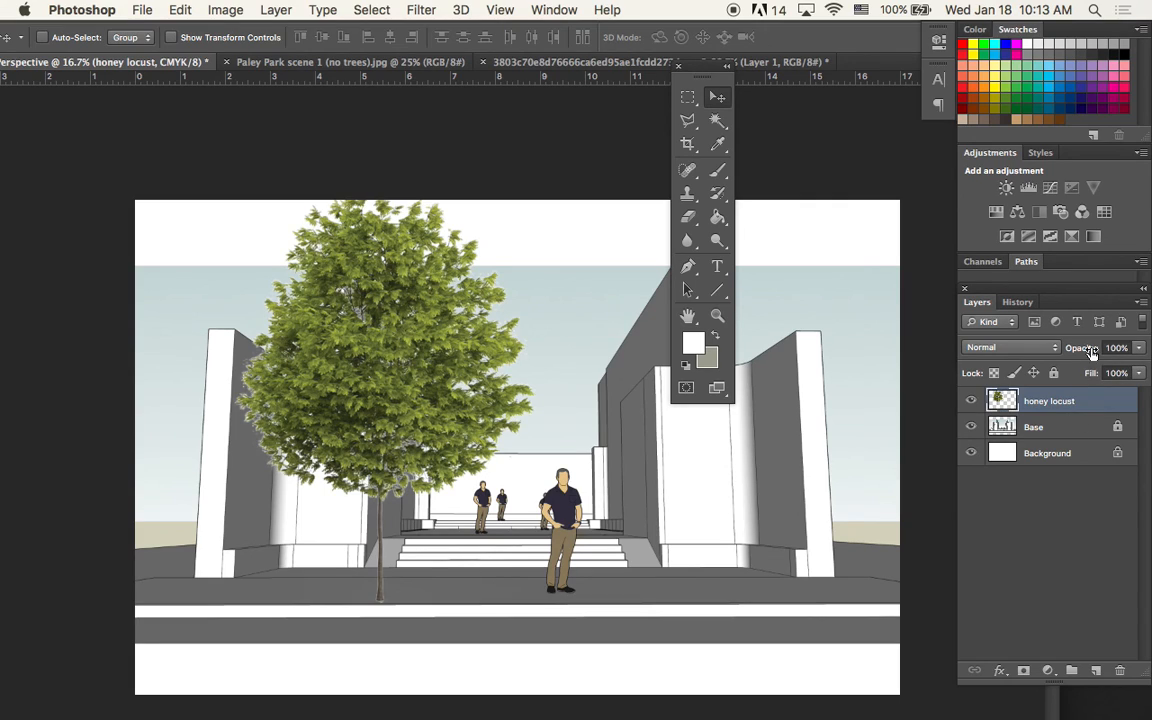
- Set the honey locust layer's opacity to 70% and place a duplicate of the tree on the opposite side of the steps
{"action": "left_click", "coordinate": [1138, 347]}
{"action": "left_click_drag", "start_coordinate": [1130, 366], "coordinate": [1114, 373]}
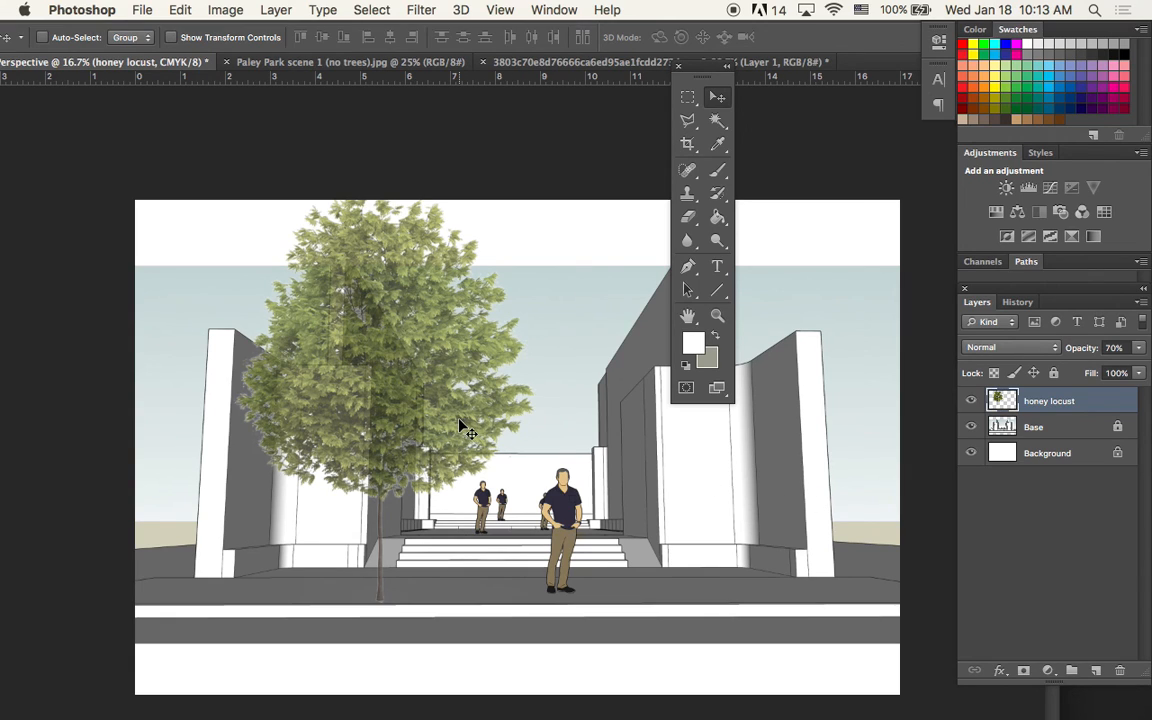
{"action": "left_click_drag", "start_coordinate": [420, 418], "coordinate": [689, 424]}
{"action": "key", "text": "super+z"}
{"action": "left_click_drag", "start_coordinate": [365, 370], "coordinate": [674, 380]}
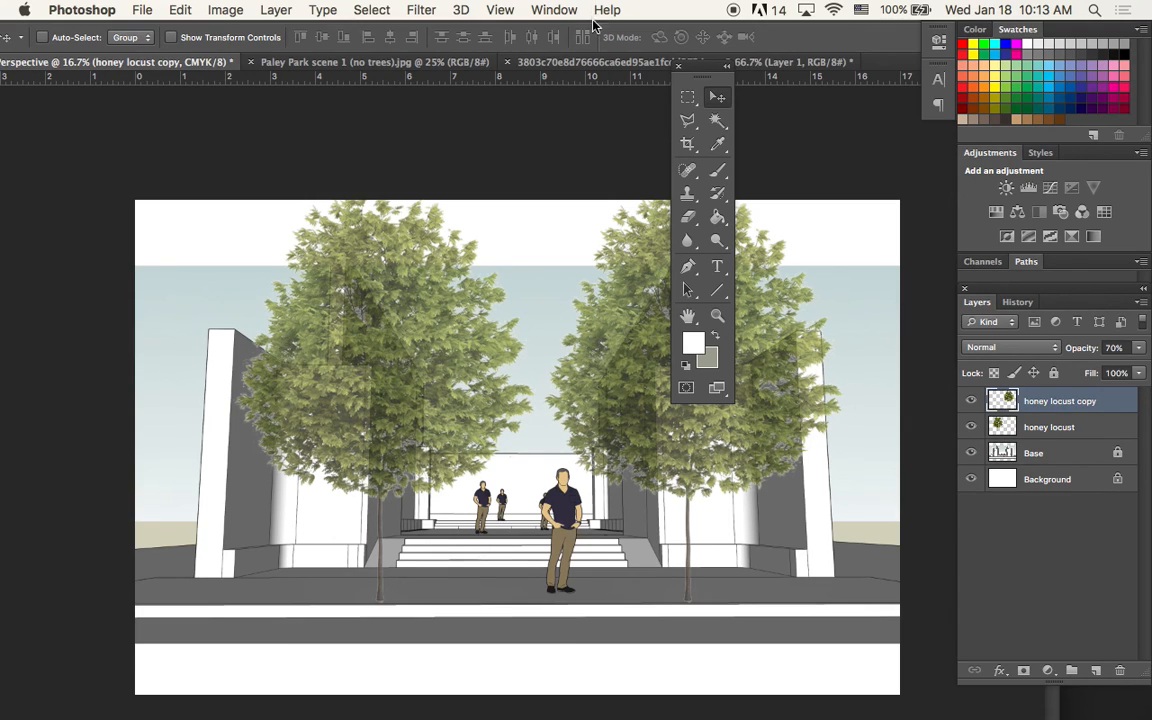
- Flip the duplicated honey locust tree horizontally with Free Transform and apply it
{"action": "left_click_drag", "start_coordinate": [700, 70], "coordinate": [178, 107]}
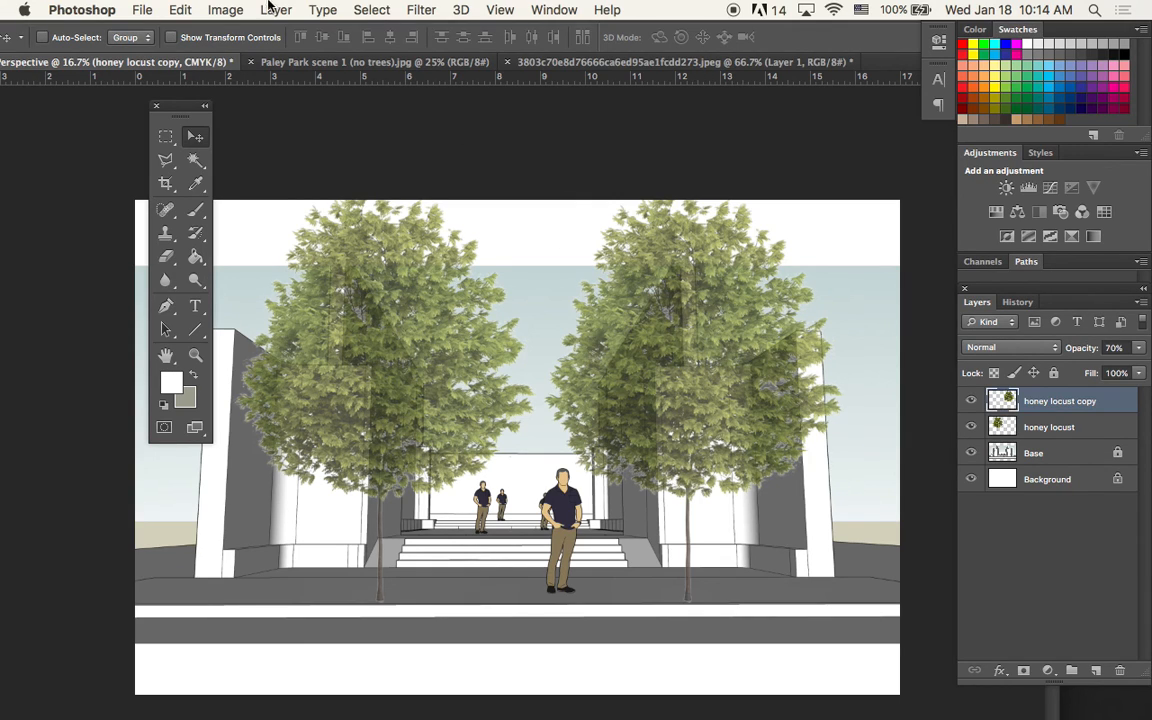
{"action": "left_click", "coordinate": [182, 9]}
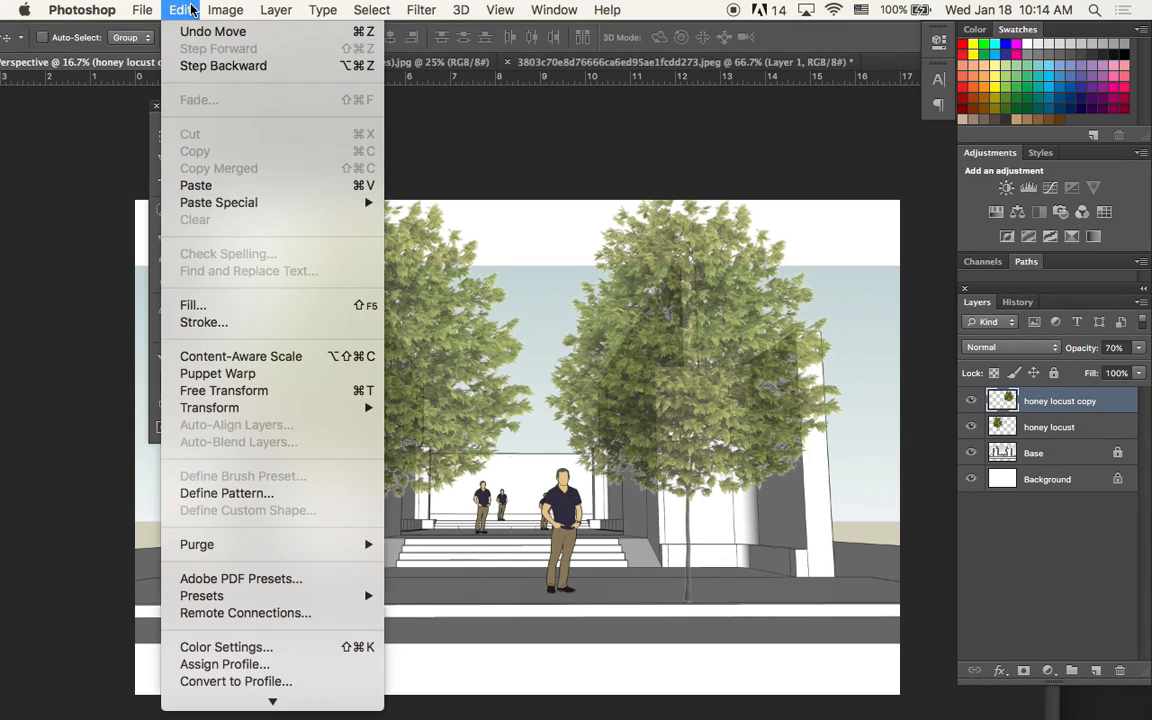
{"action": "left_click", "coordinate": [310, 392]}
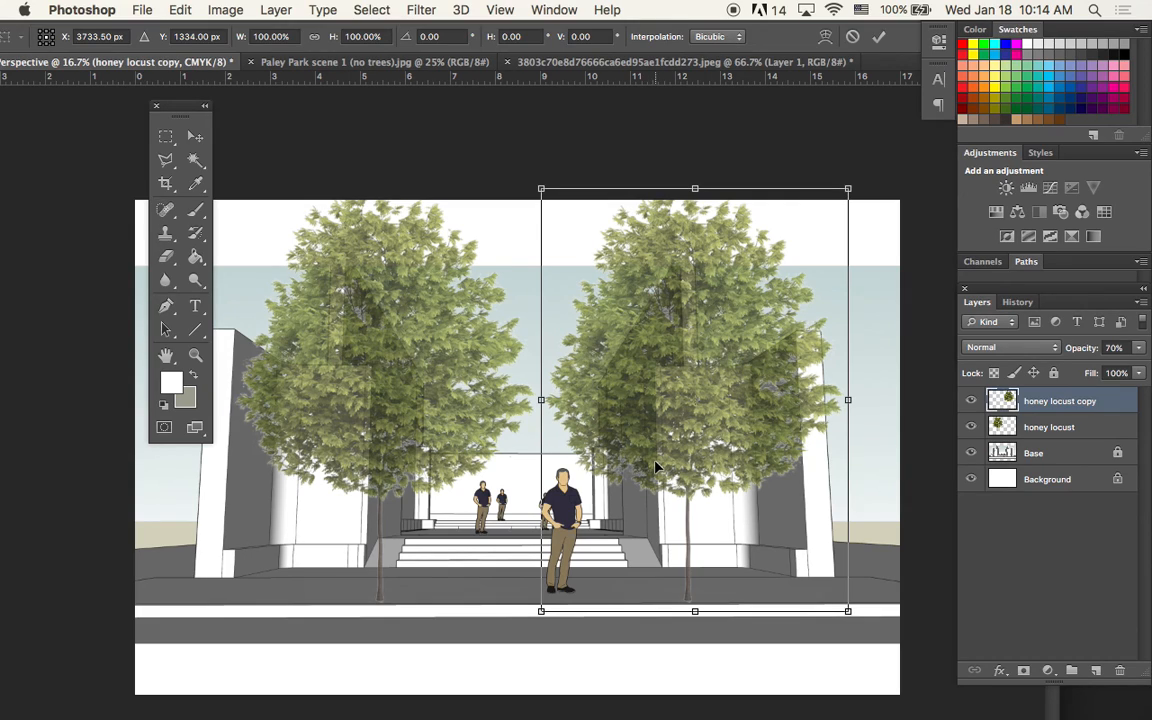
{"action": "right_click", "coordinate": [685, 300]}
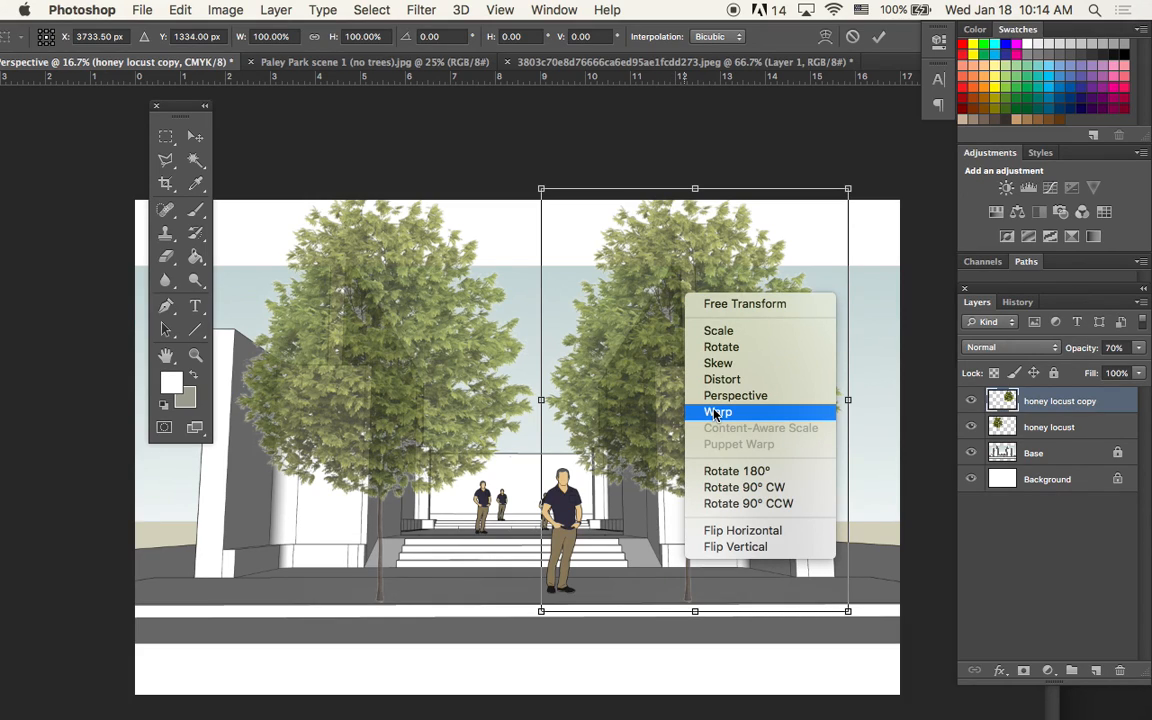
{"action": "left_click", "coordinate": [762, 532]}
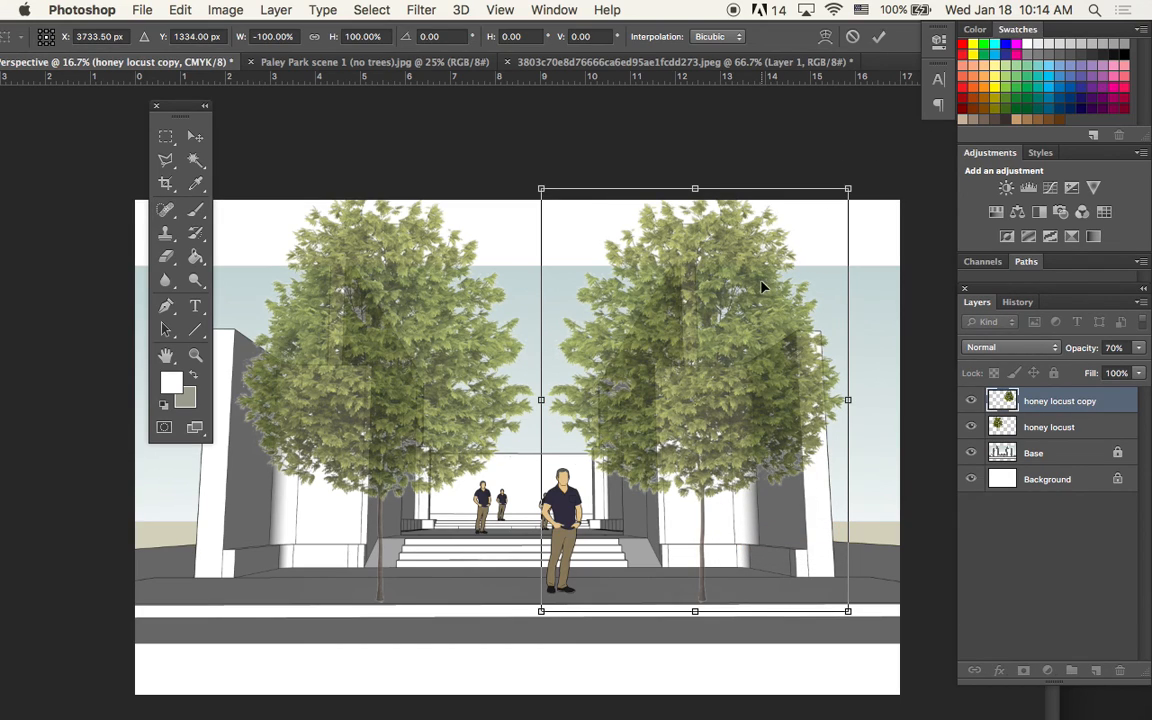
{"action": "mouse_move", "coordinate": [726, 264]}
{"action": "left_mouse_down"}
{"action": "mouse_move", "coordinate": [716, 258]}
{"action": "mouse_move", "coordinate": [723, 264]}
{"action": "left_mouse_up"}
{"action": "key", "text": "Return"}
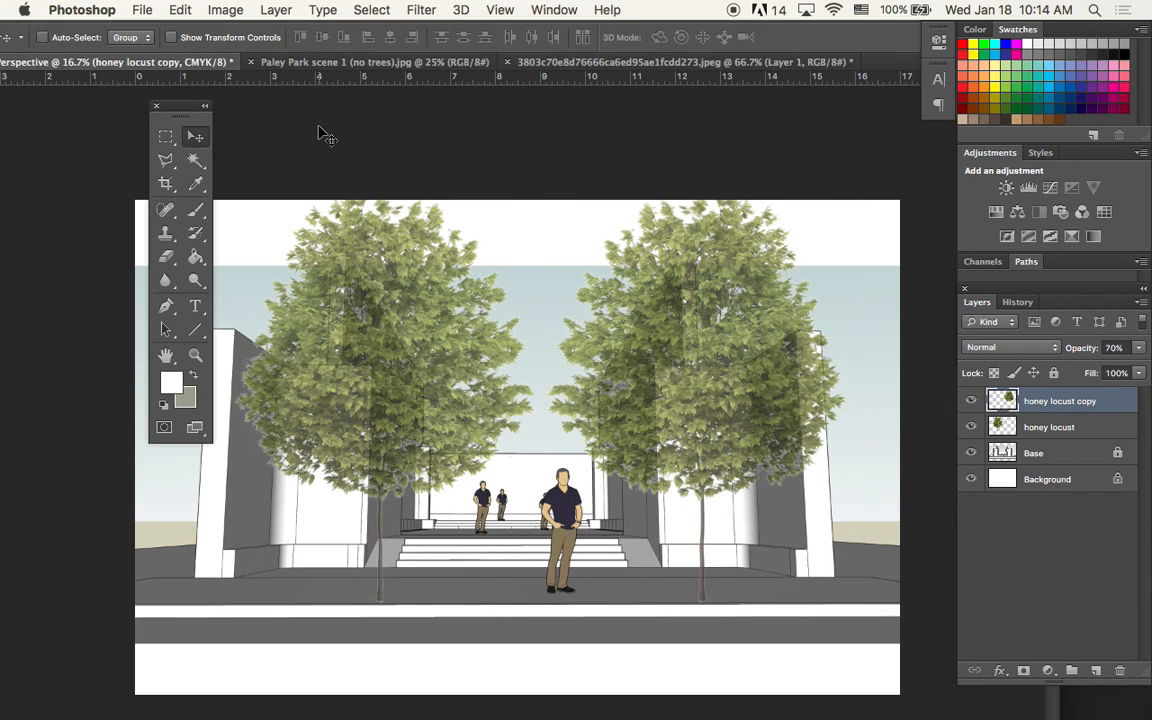
- Load the Natural Brushes set for the Eraser and choose the 33 px spatter brush, enlarged to 151 px
{"action": "left_click", "coordinate": [168, 257]}
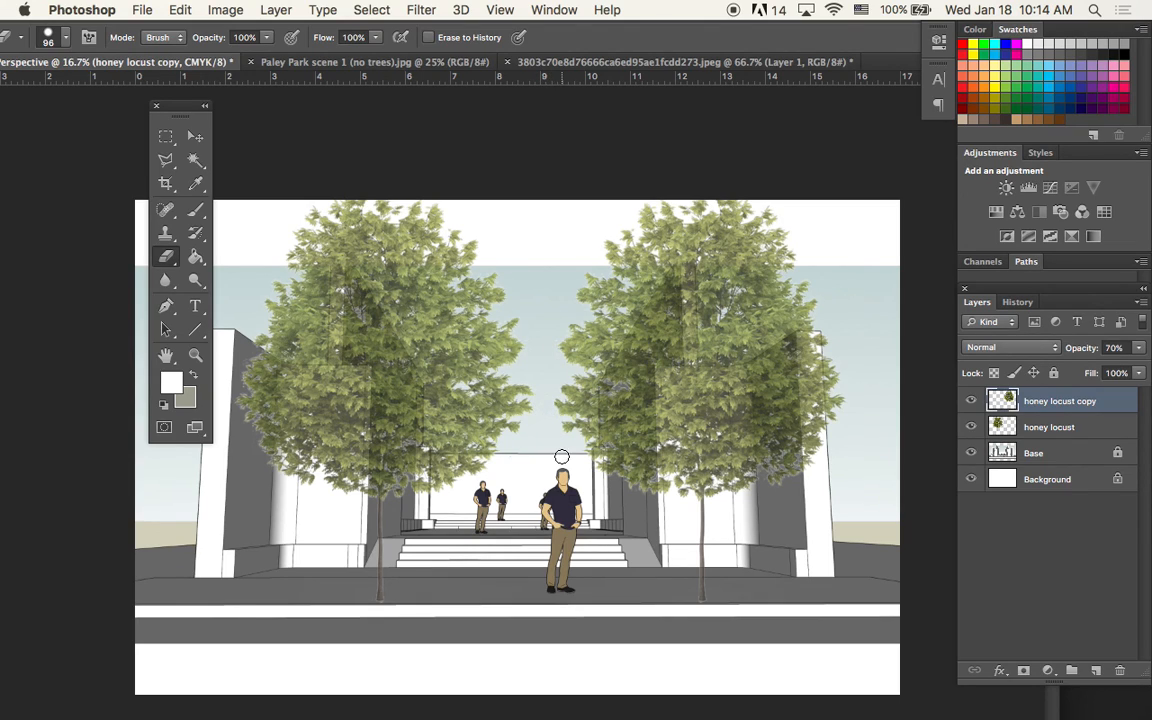
{"action": "right_click", "coordinate": [563, 408]}
{"action": "left_click", "coordinate": [788, 416]}
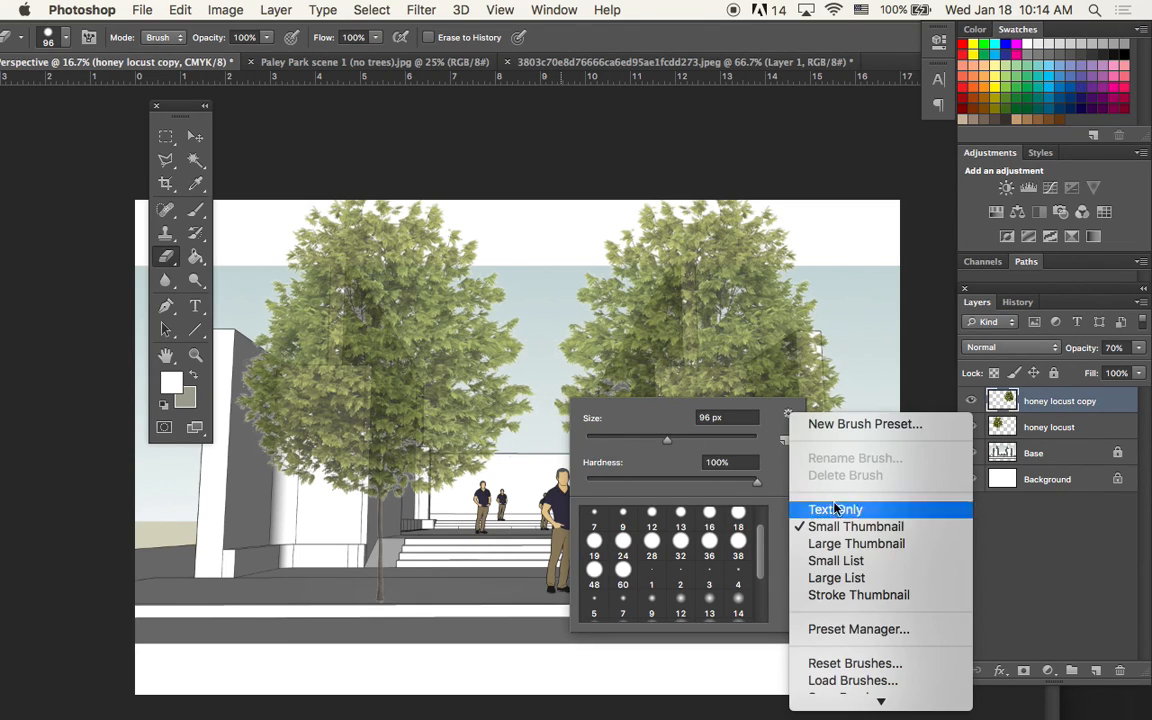
{"action": "mouse_move", "coordinate": [869, 707]}
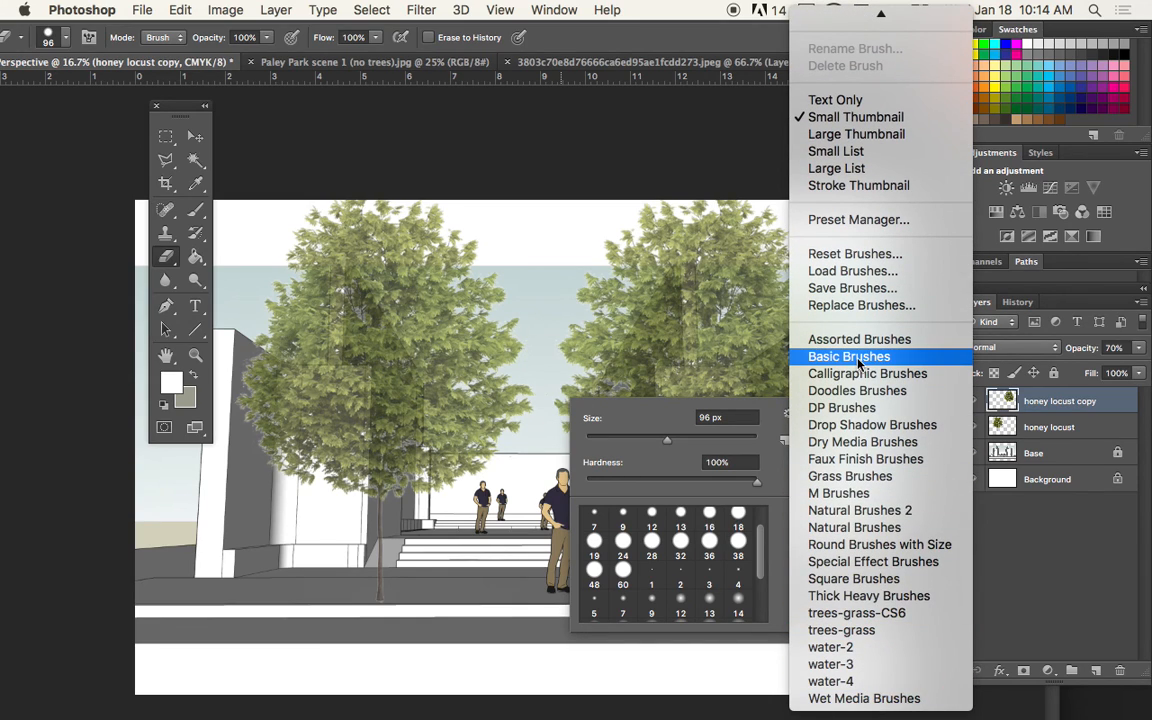
{"action": "left_click", "coordinate": [916, 530]}
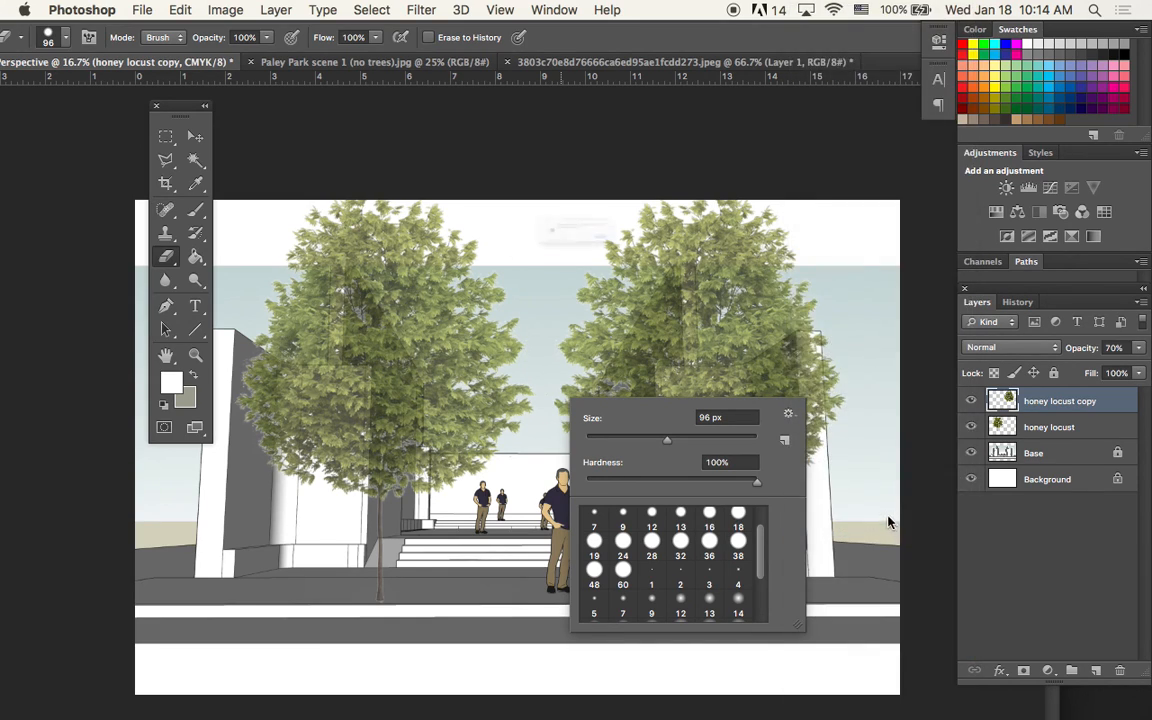
{"action": "left_click", "coordinate": [720, 268]}
{"action": "left_click", "coordinate": [680, 545]}
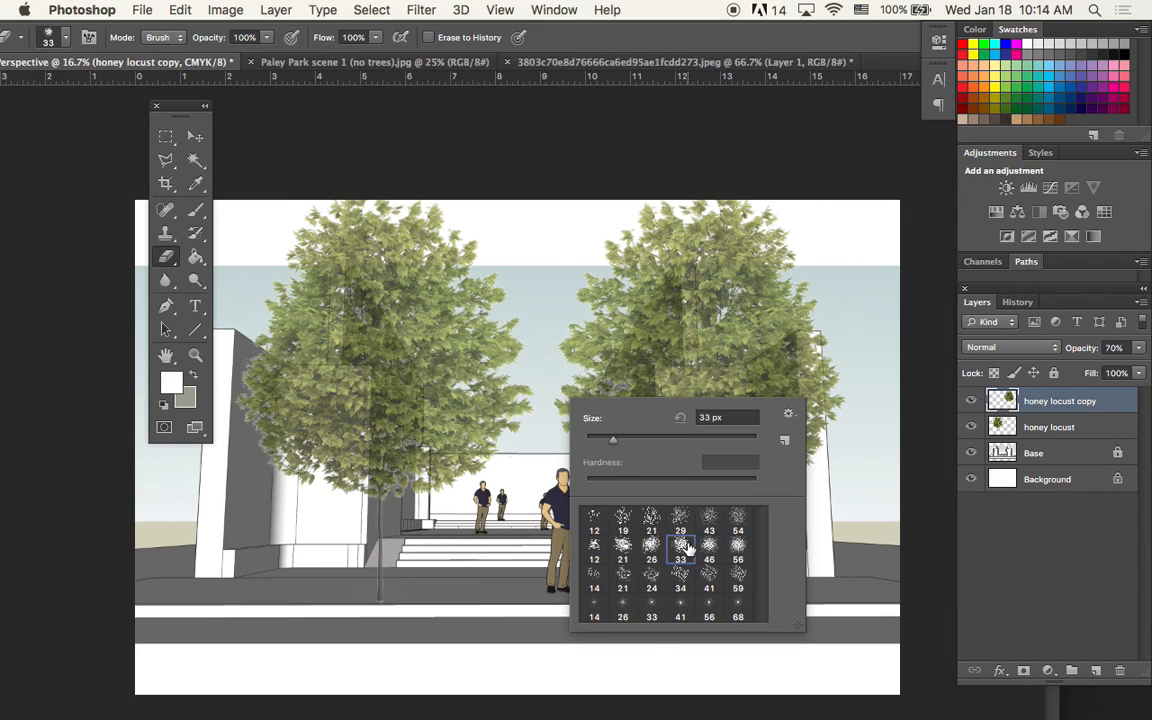
{"action": "left_click_drag", "start_coordinate": [672, 440], "coordinate": [694, 440]}
{"action": "key", "text": "Return"}
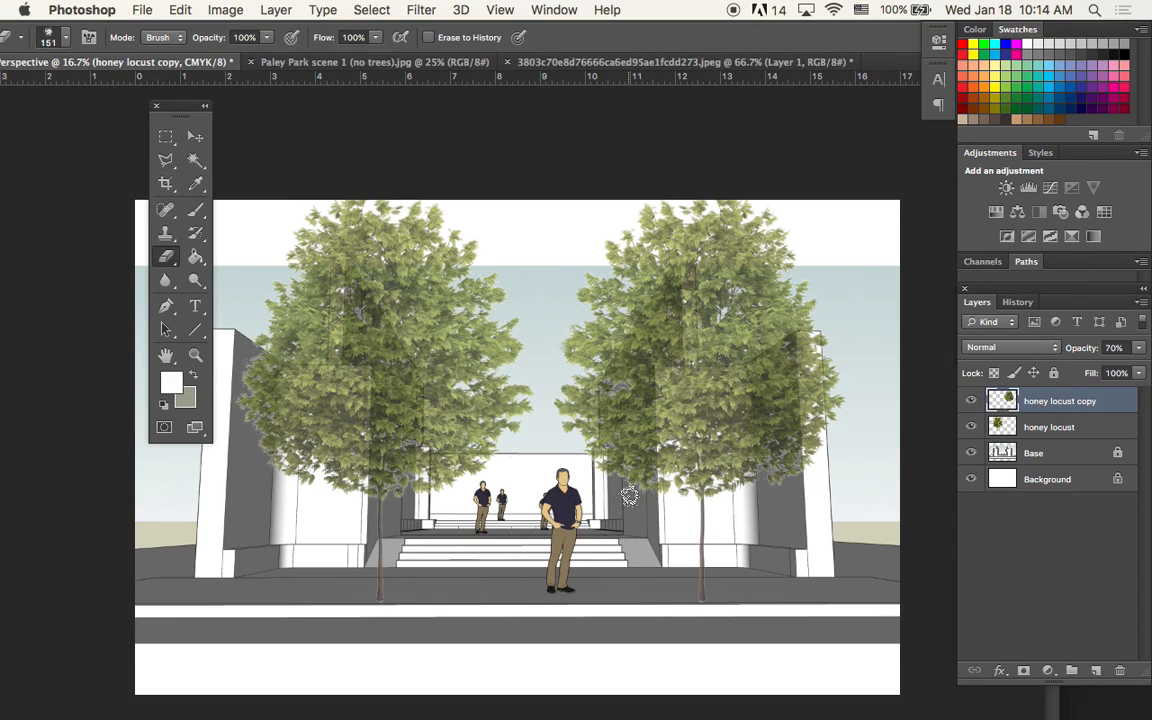
{"action": "left_click", "coordinate": [194, 137]}
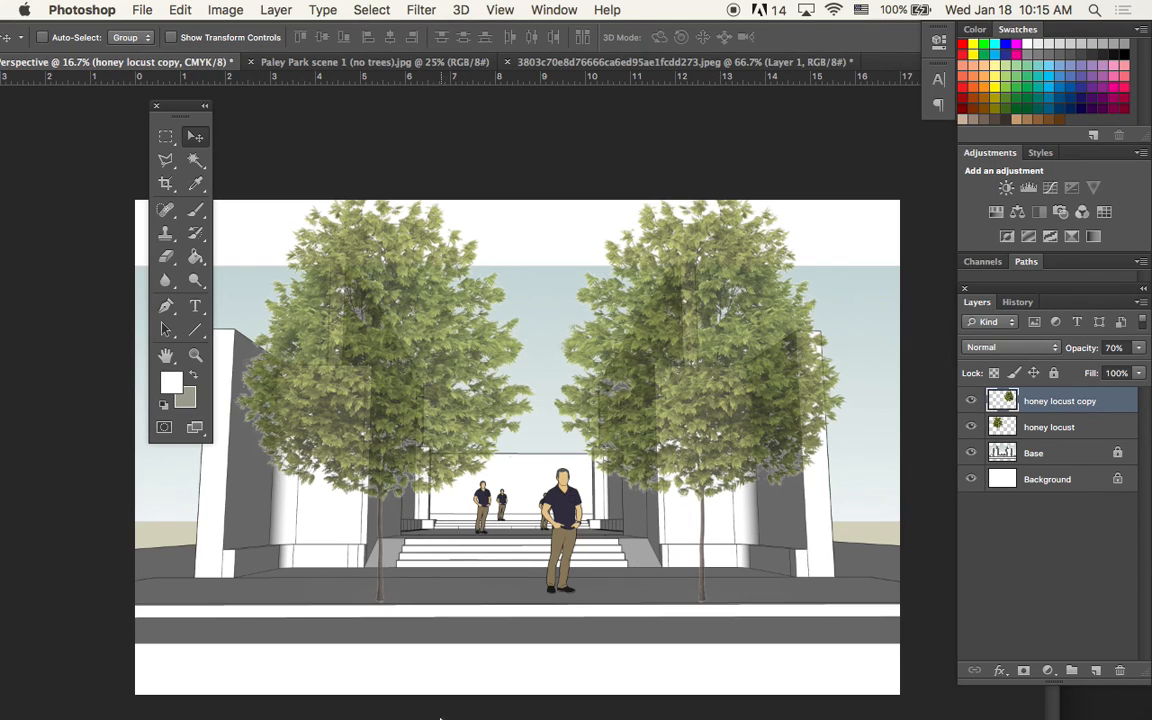
- Switch to Firefox and search Google Images for brick facade, keeping the browser window in view
{"action": "mouse_move", "coordinate": [499, 700]}
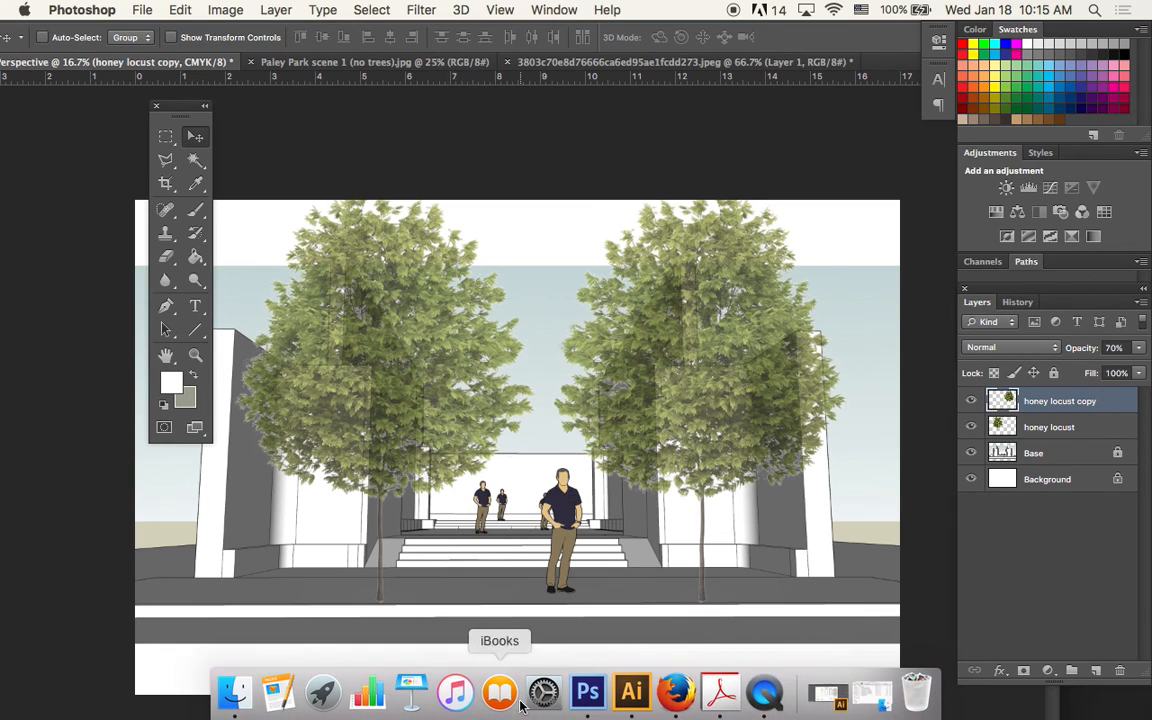
{"action": "left_click", "coordinate": [671, 690]}
{"action": "left_click_drag", "start_coordinate": [645, 552], "coordinate": [740, 191]}
{"action": "left_click", "coordinate": [549, 187]}
{"action": "scroll", "coordinate": [450, 320], "scroll_direction": "up", "scroll_amount": 2}
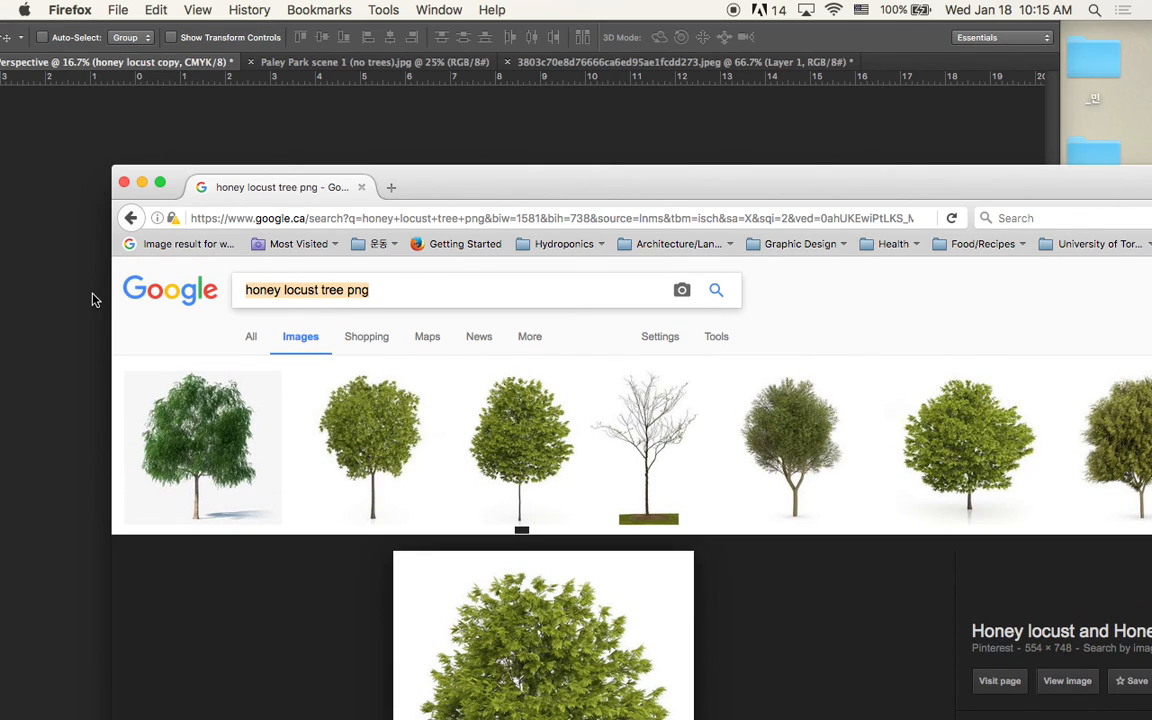
{"action": "type", "text": "brick facade"}
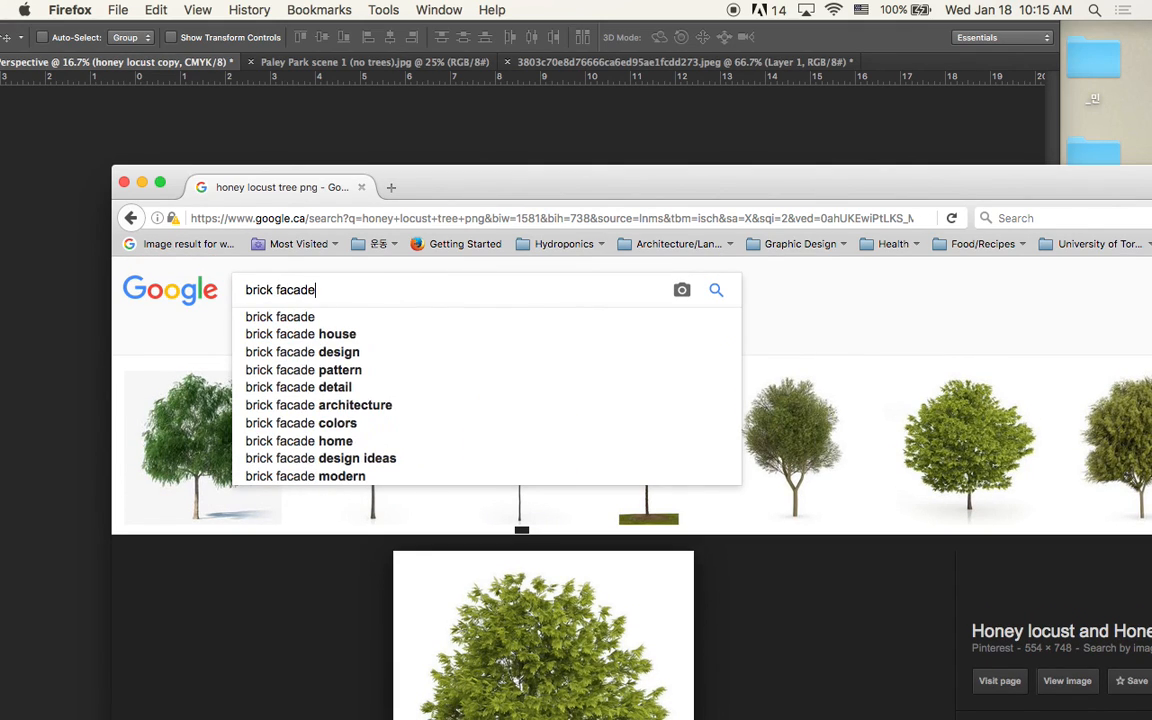
{"action": "key", "text": "Return"}
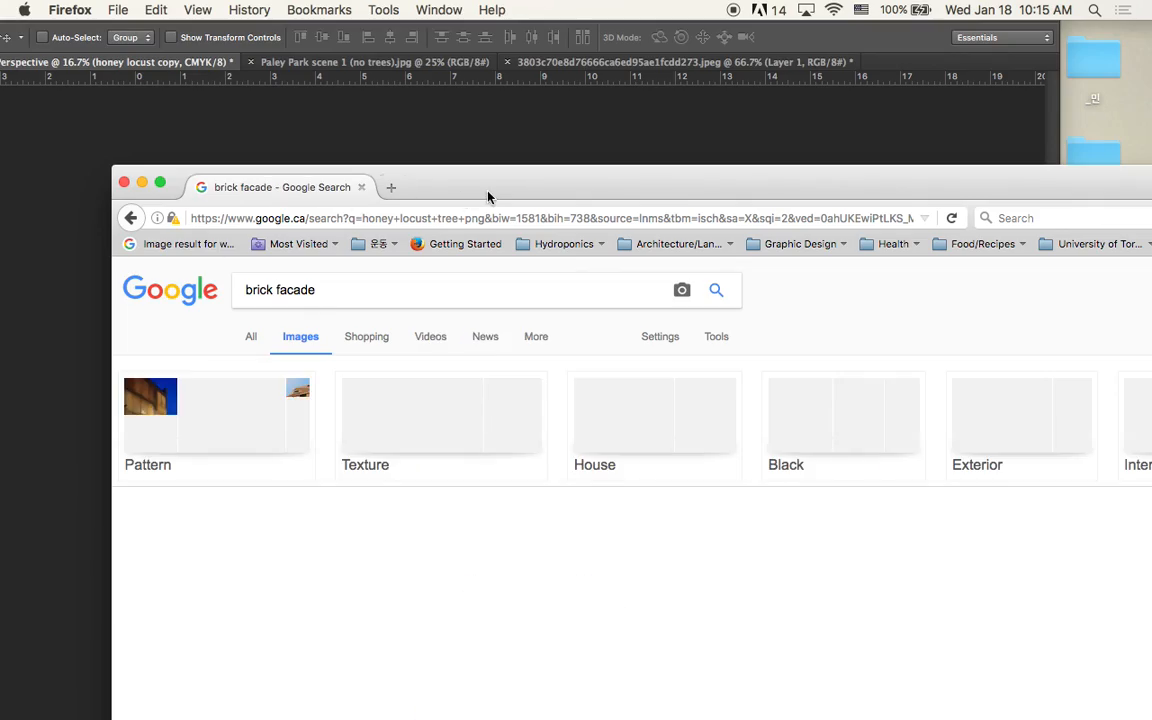
{"action": "left_click_drag", "start_coordinate": [489, 195], "coordinate": [442, 31]}
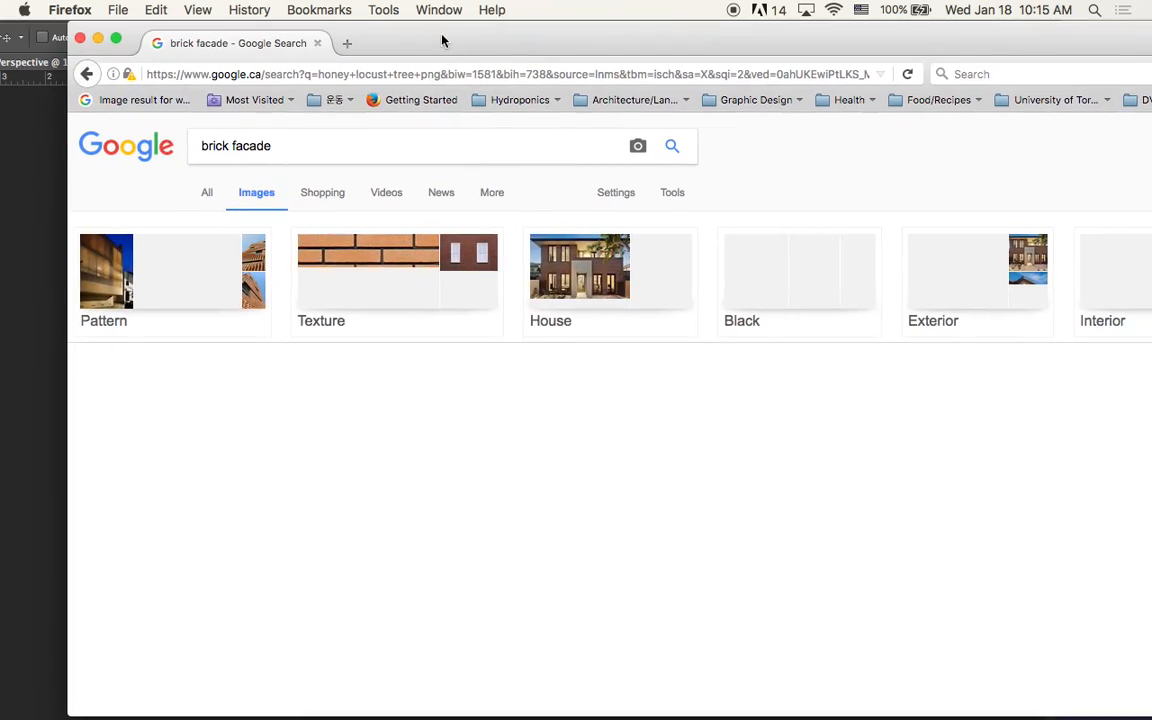
- Look over the brick facade image results and switch back to Photoshop
{"action": "scroll", "coordinate": [410, 472], "scroll_direction": "down", "scroll_amount": 1}
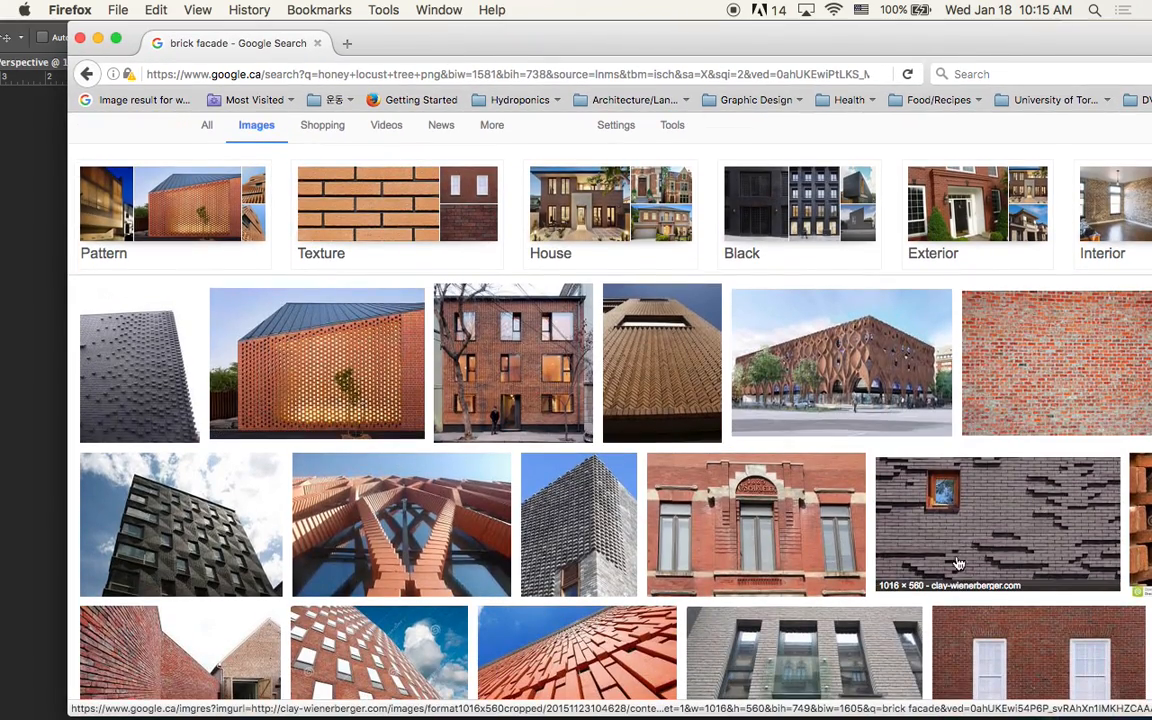
{"action": "scroll", "coordinate": [970, 561], "scroll_direction": "down", "scroll_amount": 5}
{"action": "scroll", "coordinate": [970, 561], "scroll_direction": "up", "scroll_amount": 5}
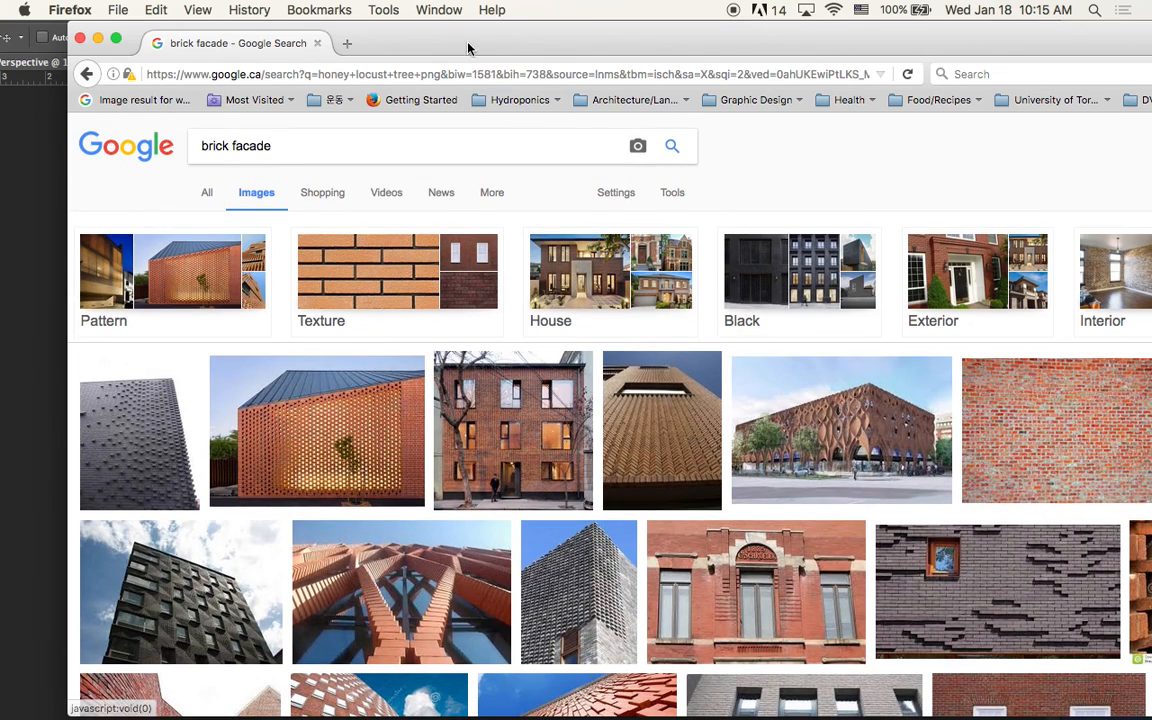
{"action": "left_click_drag", "start_coordinate": [467, 48], "coordinate": [522, 609]}
{"action": "left_click", "coordinate": [463, 388]}
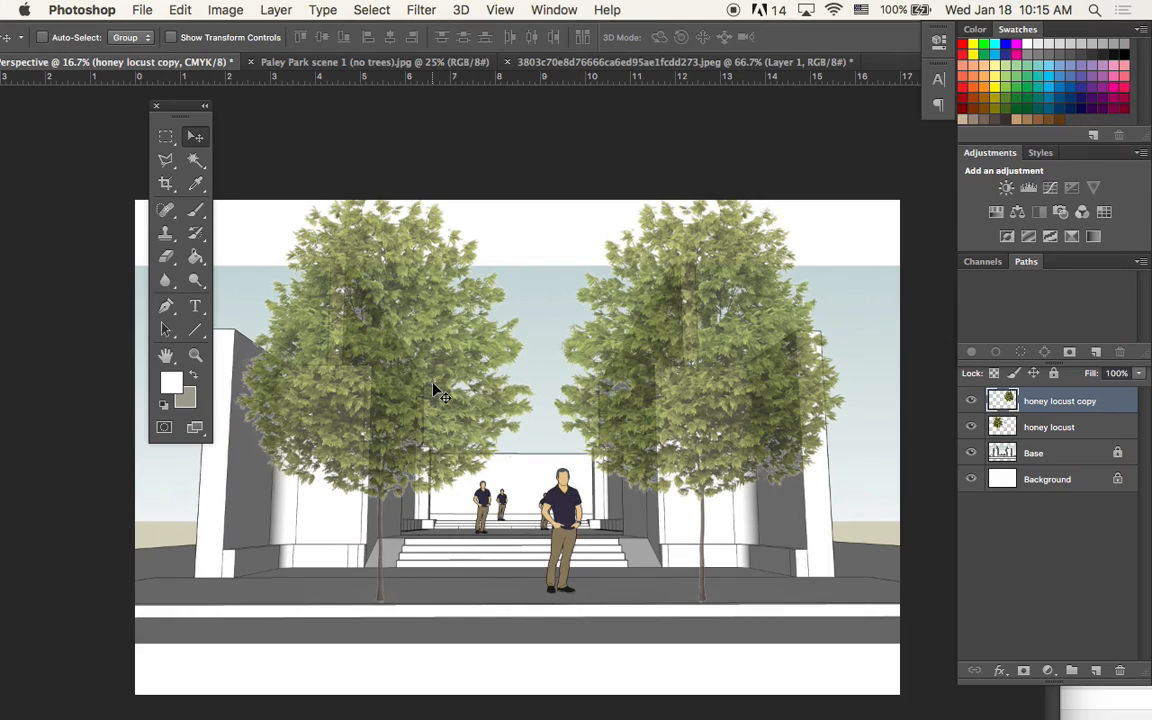
- Hide both honey locust tree layers so the Base perspective is unobstructed
{"action": "right_click", "coordinate": [420, 362]}
{"action": "left_click", "coordinate": [430, 366]}
{"action": "left_click_drag", "start_coordinate": [411, 337], "coordinate": [454, 336]}
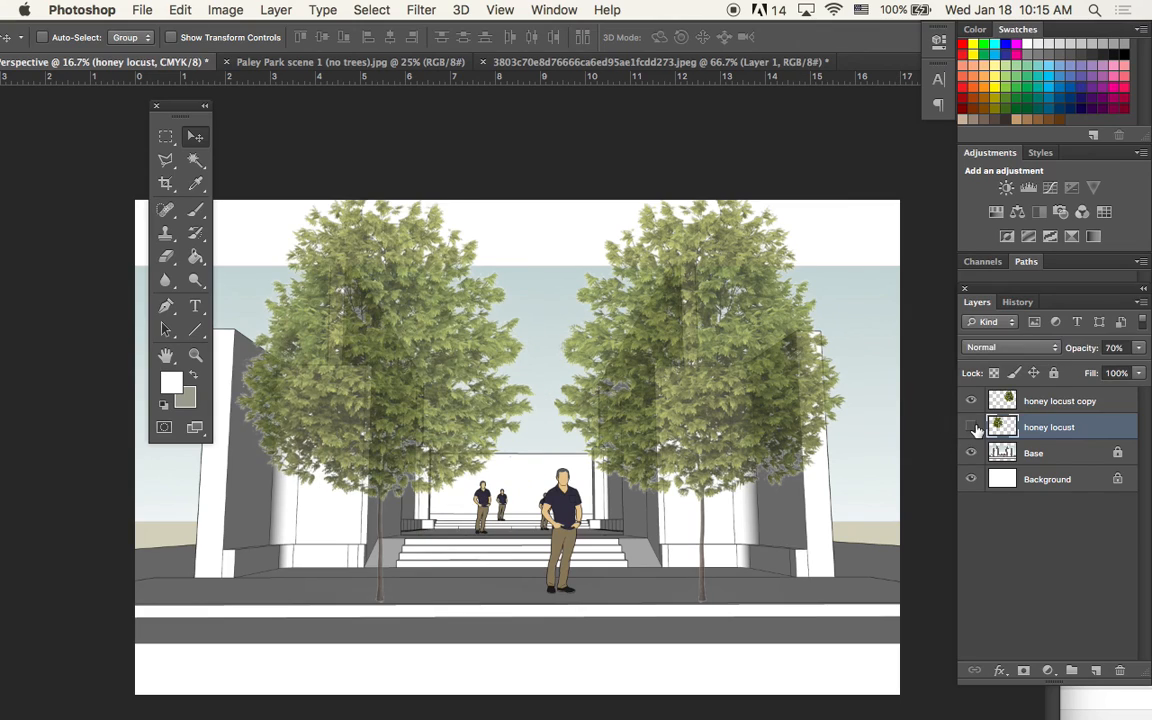
{"action": "left_click", "coordinate": [970, 427]}
{"action": "left_click", "coordinate": [970, 401]}
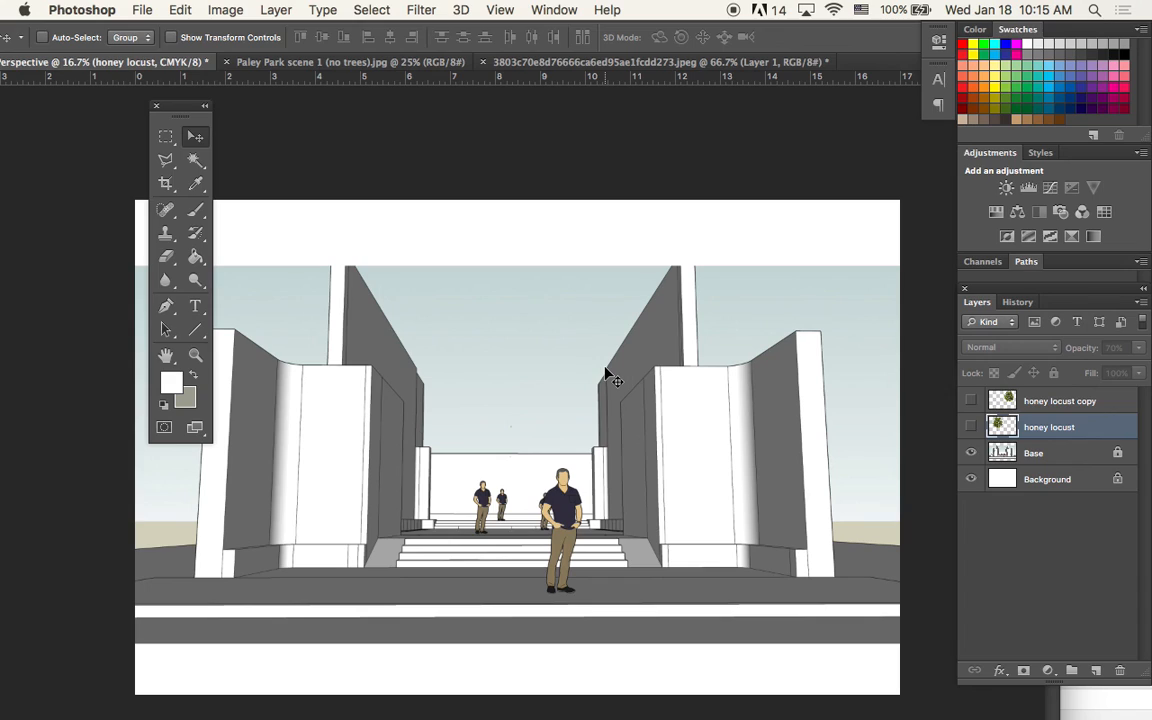
- Open bricks.jpeg from the Images folder
{"action": "key", "text": "super+o"}
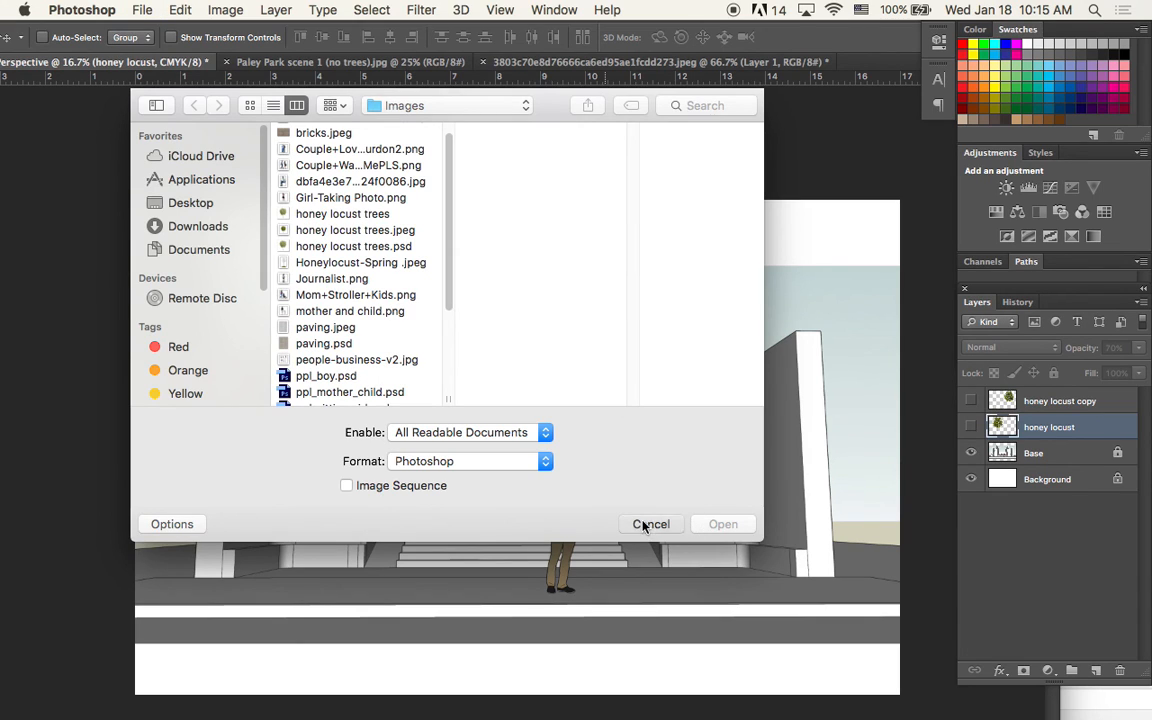
{"action": "left_click", "coordinate": [649, 594]}
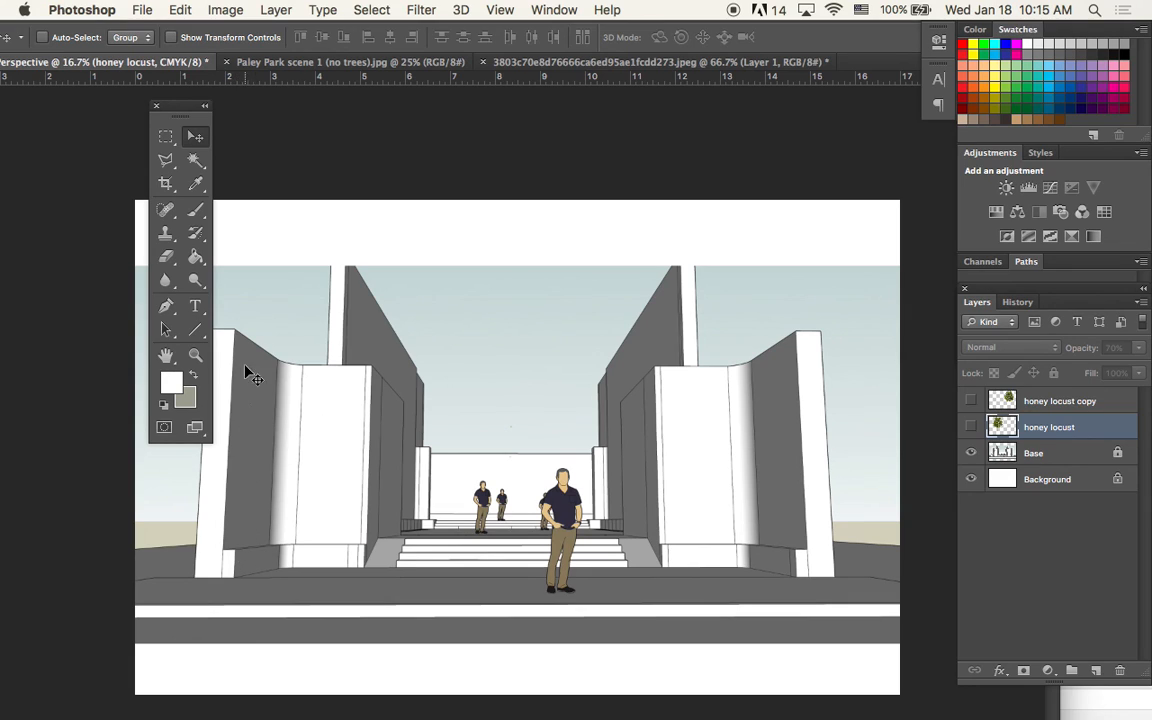
{"action": "key", "text": "super+o"}
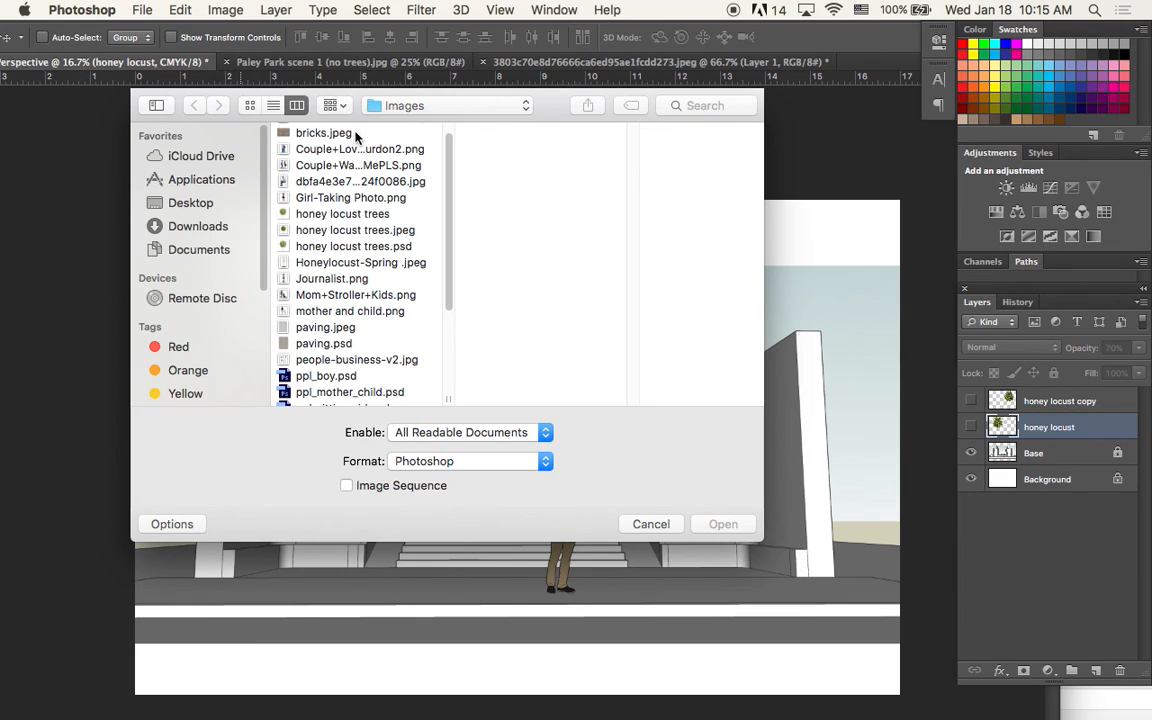
{"action": "scroll", "coordinate": [388, 214], "scroll_direction": "up", "scroll_amount": 1}
{"action": "left_click", "coordinate": [338, 150]}
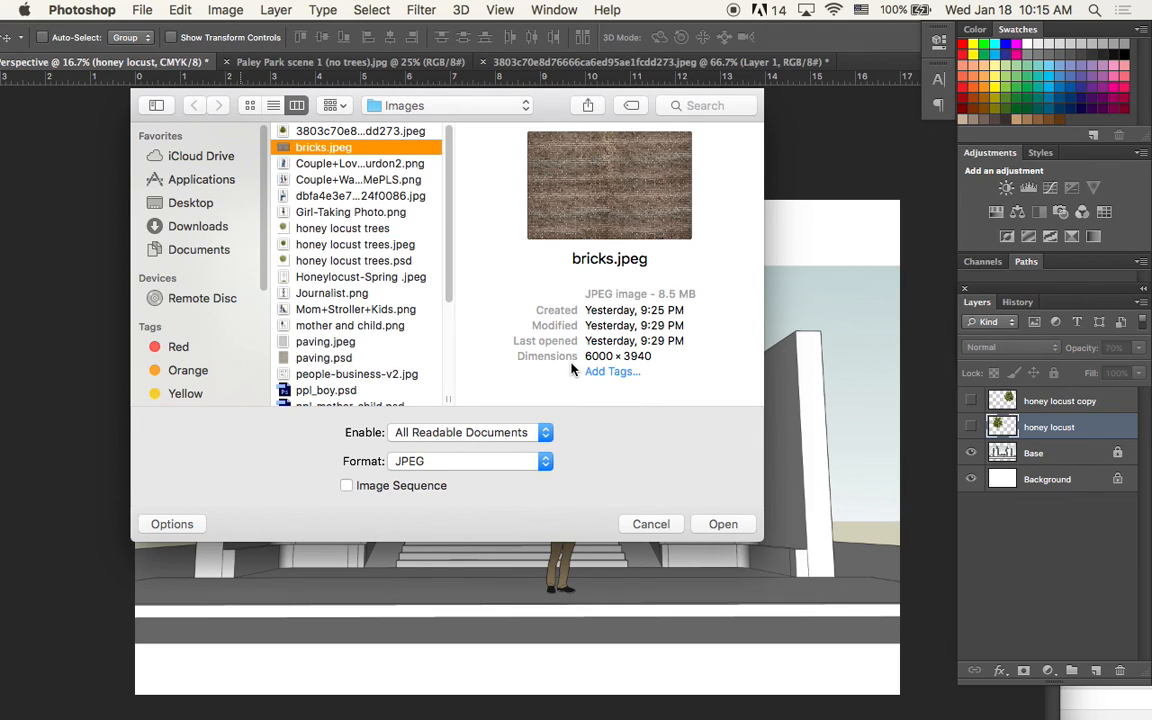
{"action": "left_click", "coordinate": [712, 525]}
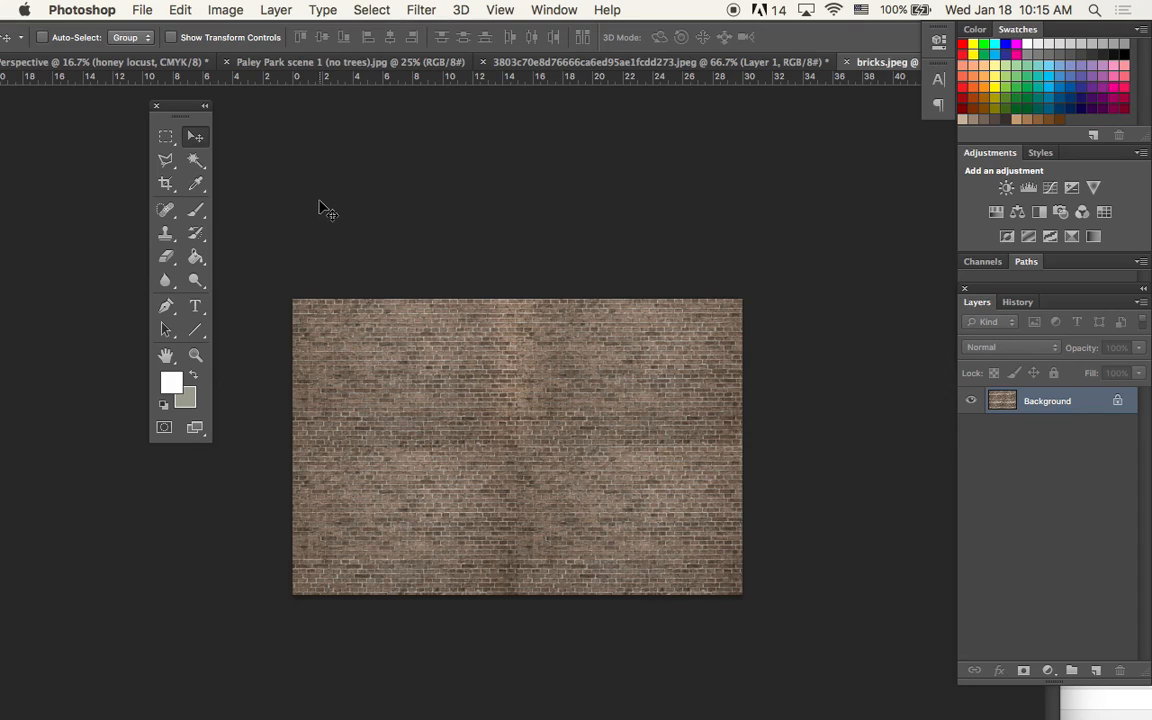
- Copy the whole brick image with a rectangular marquee selection and paste it into the Perspective document
{"action": "left_click", "coordinate": [166, 136]}
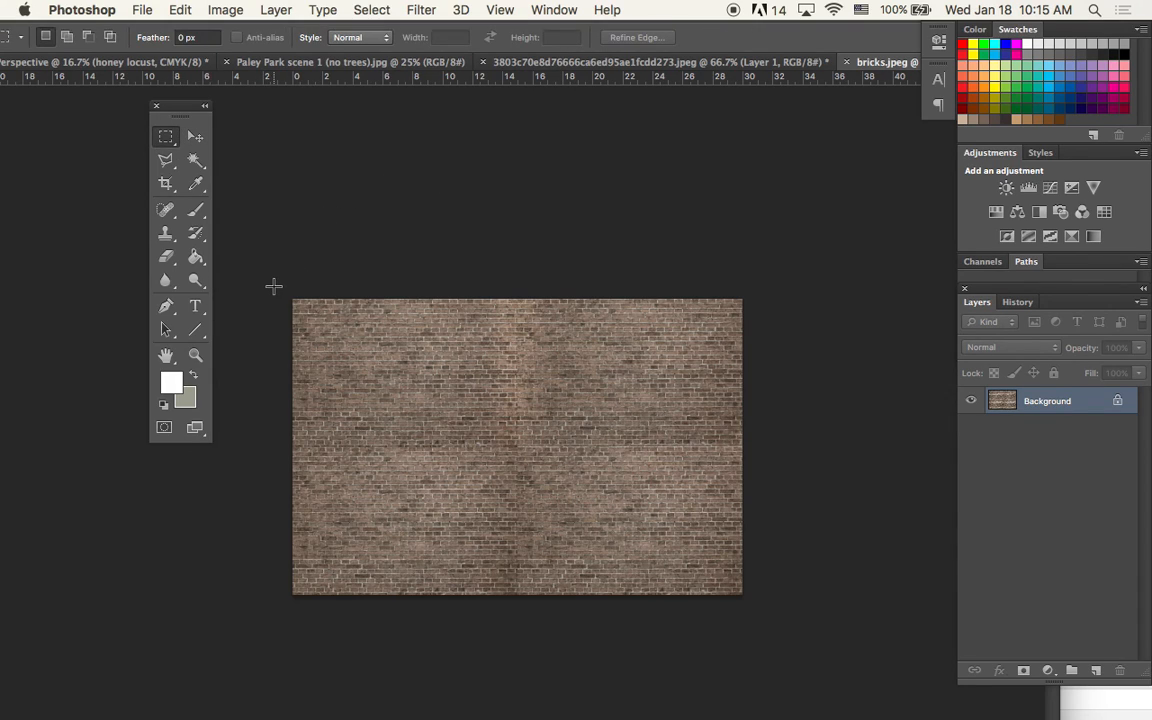
{"action": "left_click_drag", "start_coordinate": [256, 262], "coordinate": [864, 656]}
{"action": "key", "text": "super+c"}
{"action": "left_click", "coordinate": [131, 63]}
{"action": "key", "text": "super+v"}
- Scale the pasted brick layer proportionally to about 58% with Free Transform, placing it over the middle of the park scene
{"action": "key", "text": "v"}
{"action": "left_click_drag", "start_coordinate": [455, 318], "coordinate": [533, 318]}
{"action": "key", "text": "super+t"}
{"action": "left_click_drag", "start_coordinate": [272, 180], "coordinate": [655, 432]}
{"action": "left_click_drag", "start_coordinate": [751, 527], "coordinate": [342, 363]}
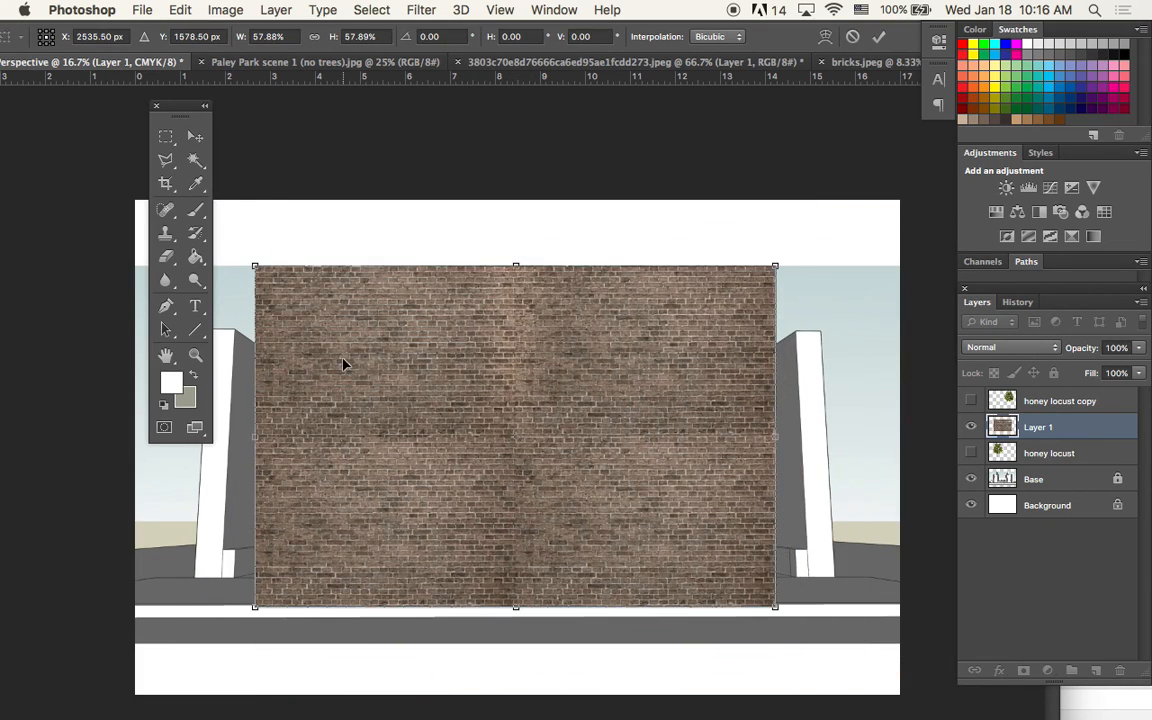
{"action": "key", "text": "Return"}
{"action": "key", "text": "super+equal"}
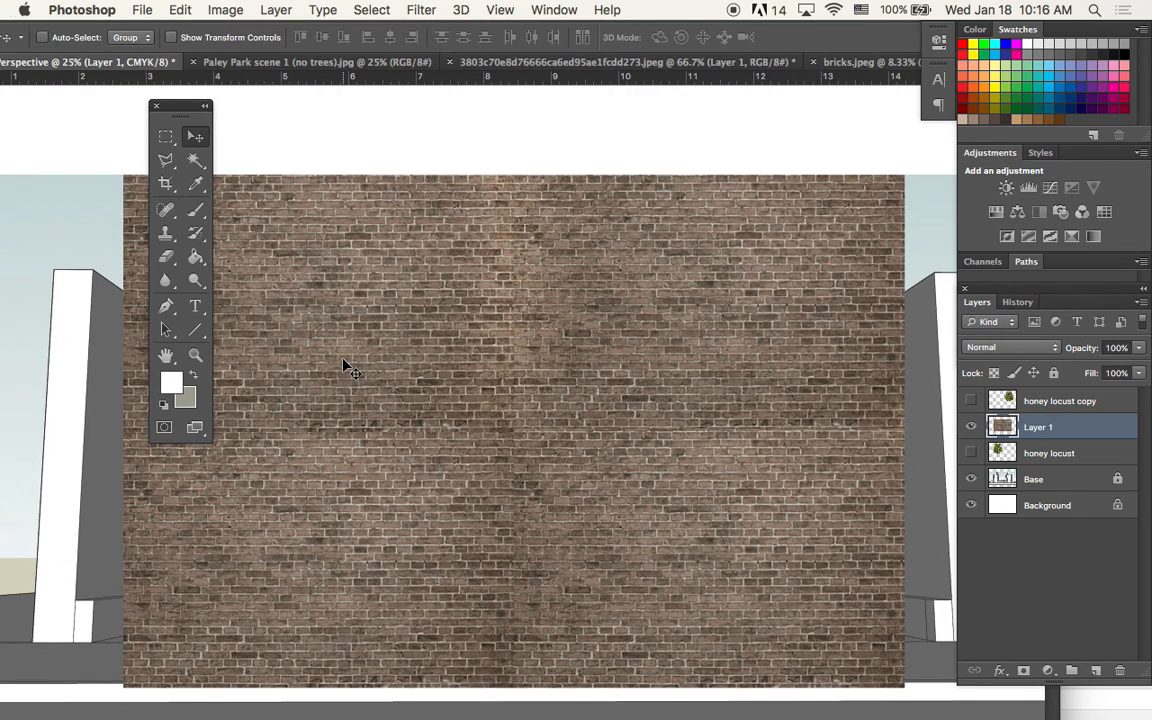
{"action": "key", "text": "super+minus"}
- Scale the brick layer again to about 69% with Free Transform, move it over the middle of the scene and apply
{"action": "key", "text": "super+t"}
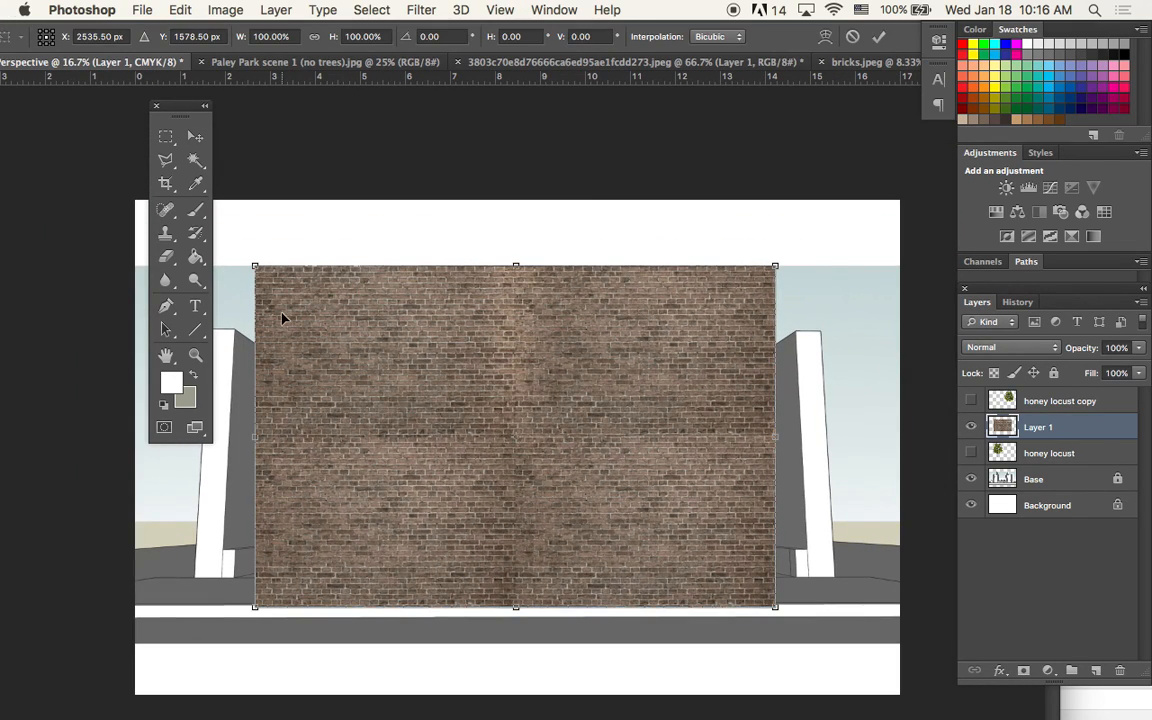
{"action": "left_click_drag", "start_coordinate": [252, 262], "coordinate": [411, 347]}
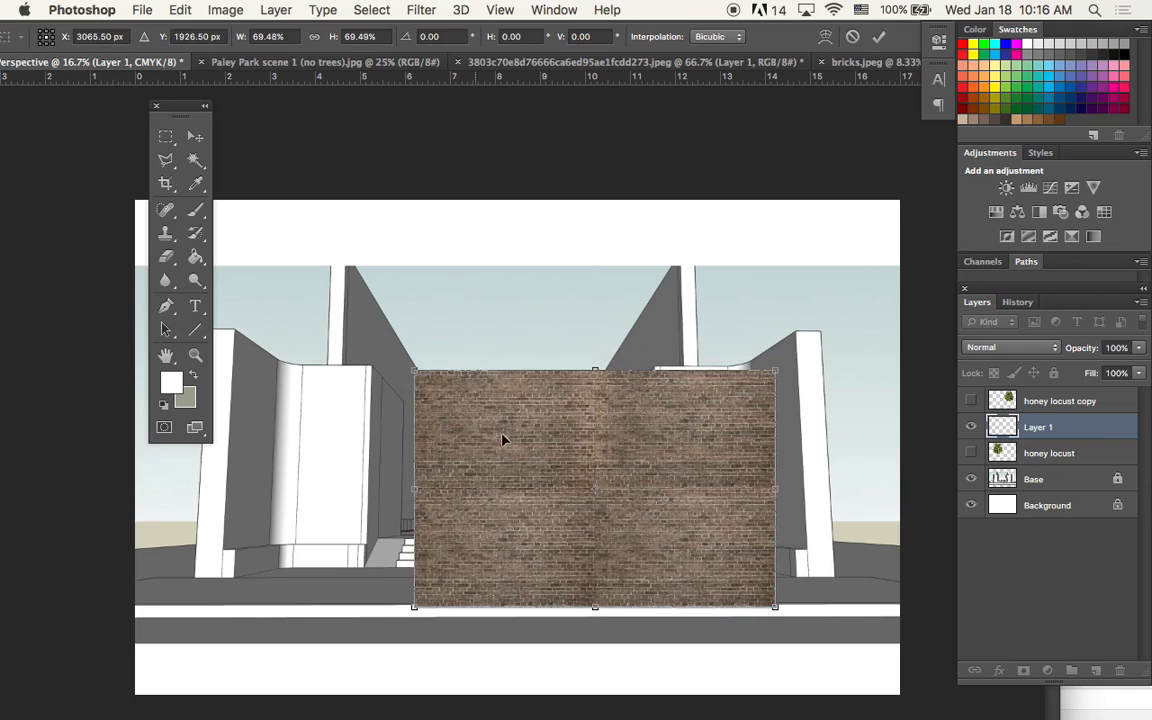
{"action": "left_click_drag", "start_coordinate": [600, 476], "coordinate": [504, 427]}
{"action": "key", "text": "super+plus"}
{"action": "key", "text": "super+plus"}
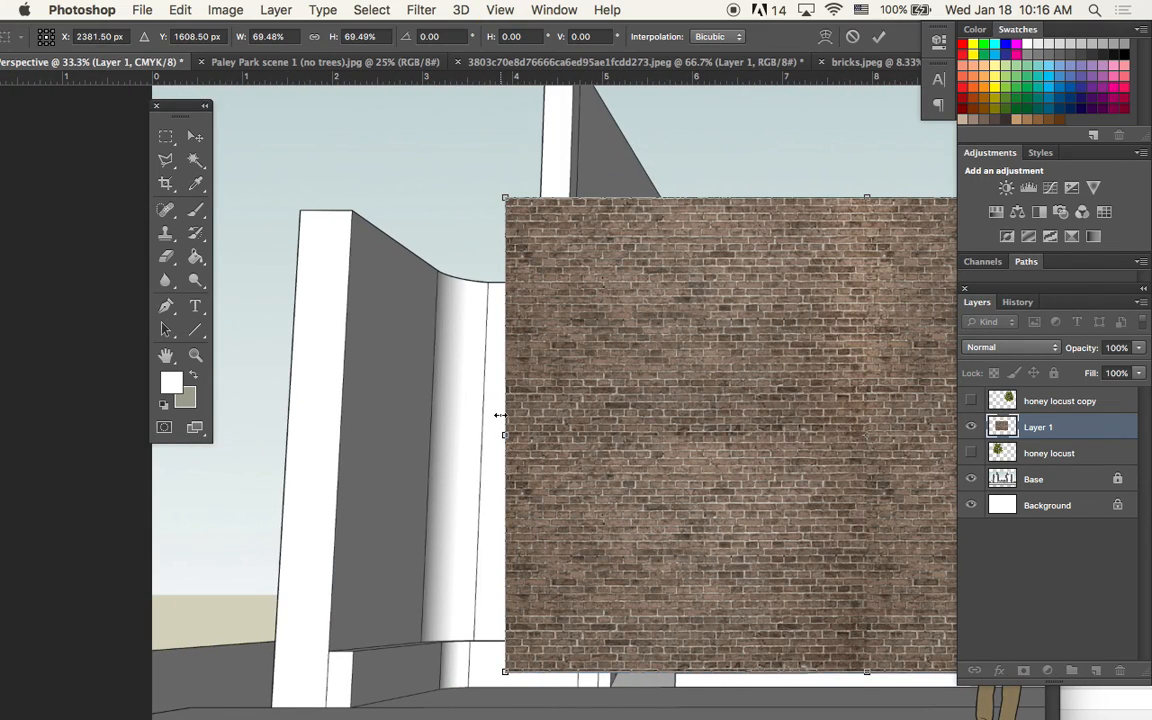
{"action": "key", "text": "Return"}
- Move the brick layer over the left wall, near the top corner of its dark side face
{"action": "left_click_drag", "start_coordinate": [647, 313], "coordinate": [778, 286]}
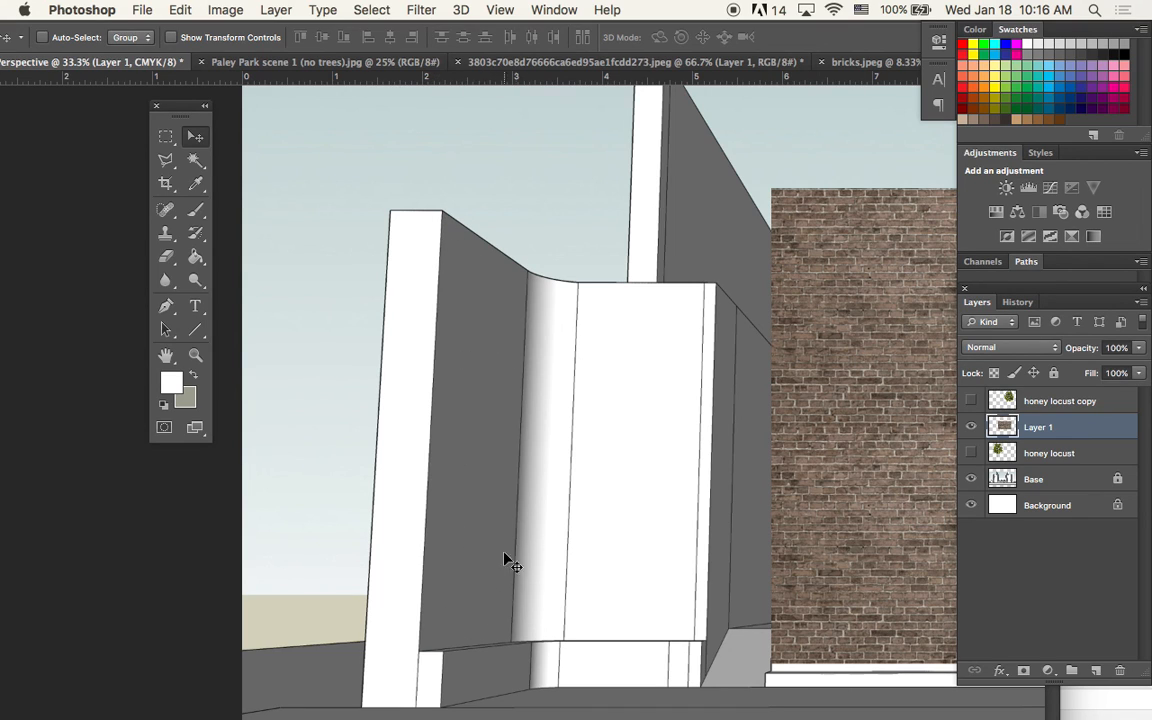
{"action": "left_click_drag", "start_coordinate": [805, 368], "coordinate": [614, 359]}
{"action": "scroll", "coordinate": [588, 332], "scroll_direction": "right", "scroll_amount": 5}
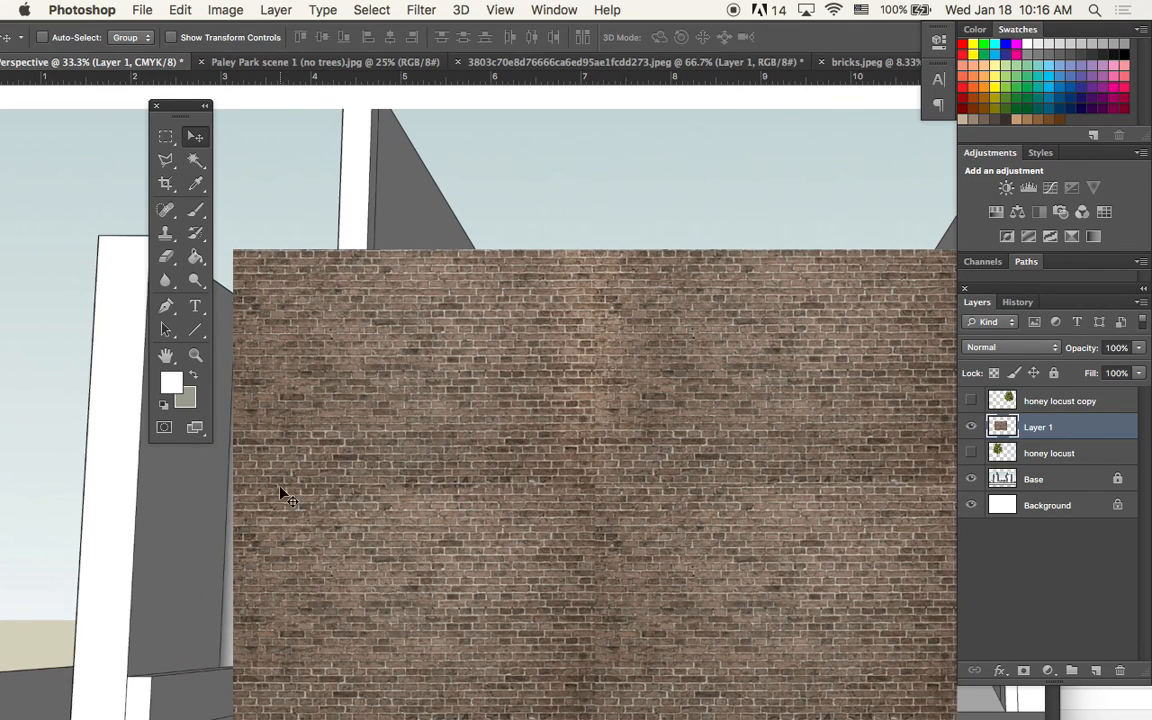
{"action": "scroll", "coordinate": [412, 334], "scroll_direction": "left", "scroll_amount": 5}
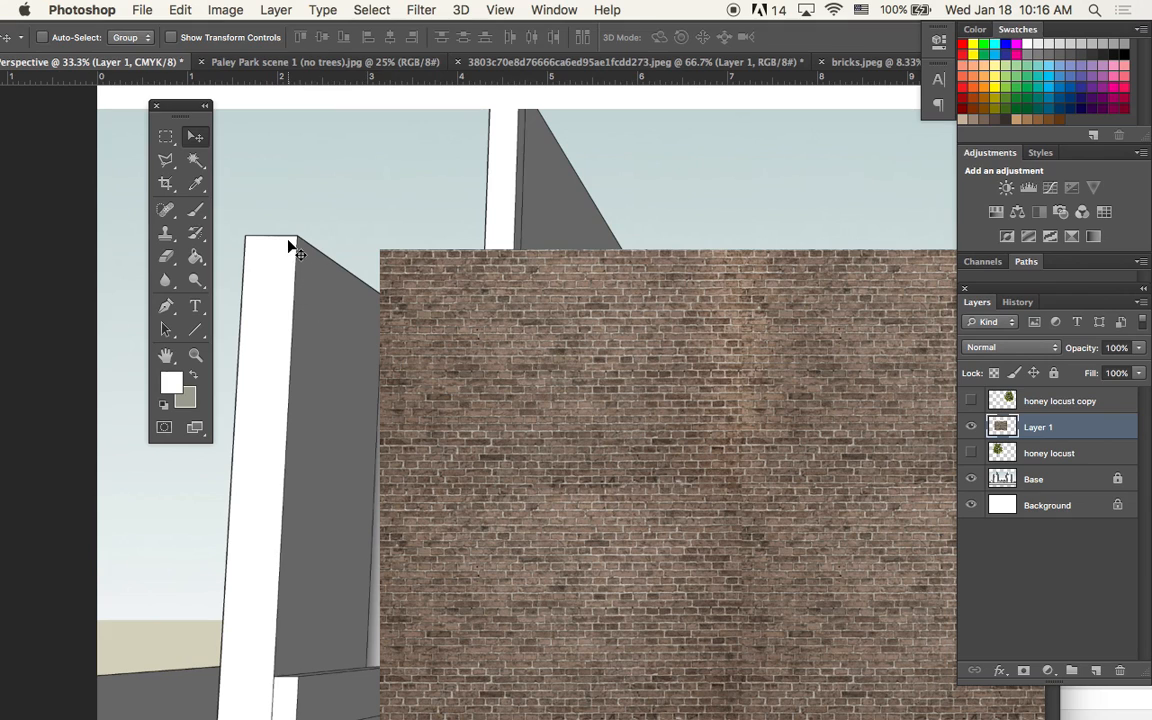
{"action": "left_click_drag", "start_coordinate": [496, 318], "coordinate": [528, 366]}
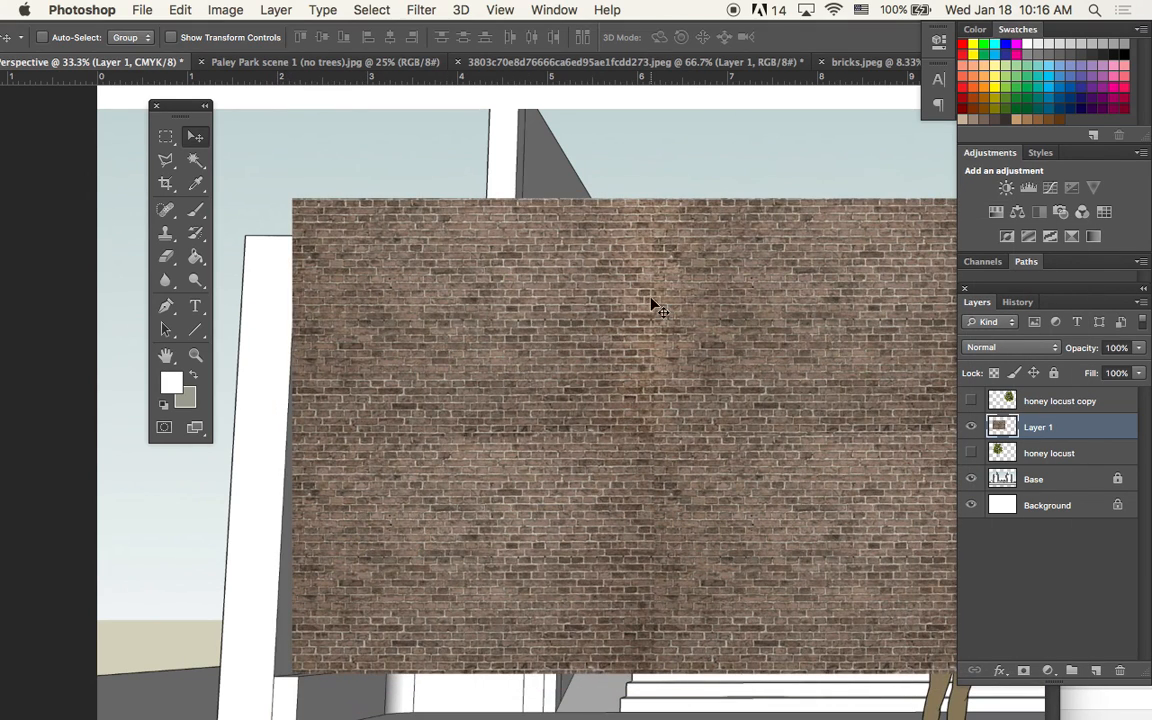
- Set the brick layer's opacity to 55% and rename the layer brick facade
{"action": "left_click", "coordinate": [1141, 348]}
{"action": "left_click_drag", "start_coordinate": [1107, 368], "coordinate": [1100, 371]}
{"action": "left_click_drag", "start_coordinate": [787, 373], "coordinate": [748, 383]}
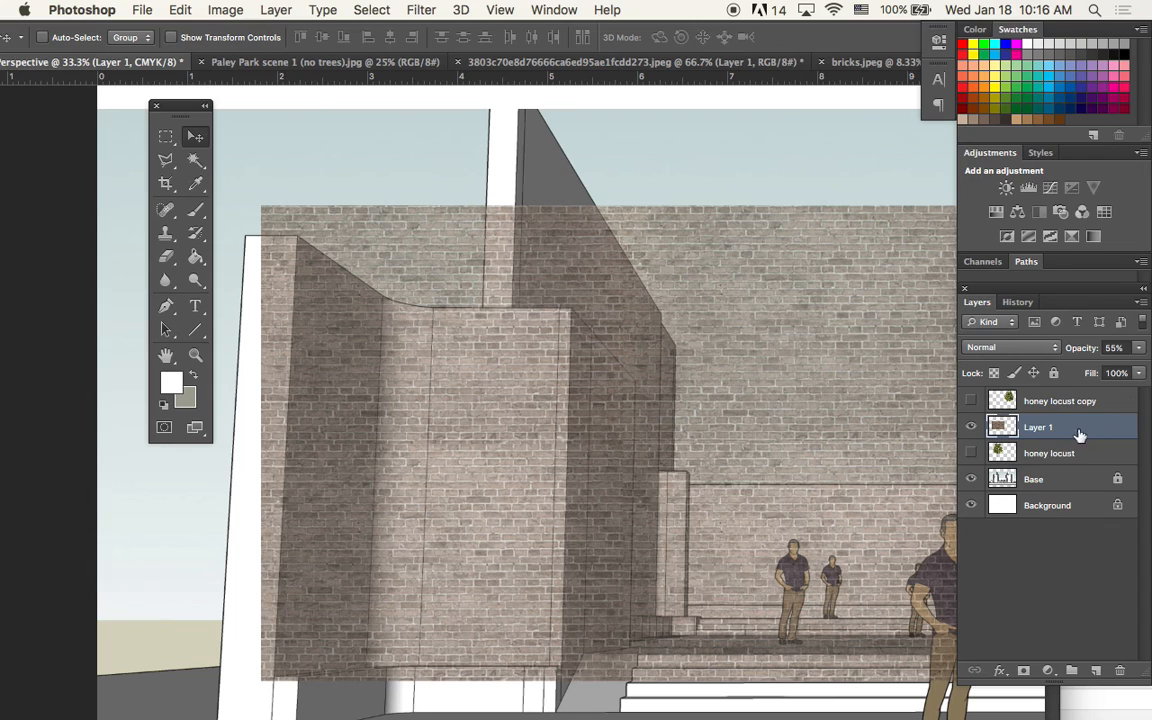
{"action": "double_click", "coordinate": [1038, 427]}
{"action": "type", "text": "brick facade"}
{"action": "key", "text": "Return"}
- Delete the part of the brick texture extending past the left wall over the steps, using a rectangular marquee selection, and deselect
{"action": "left_click_drag", "start_coordinate": [800, 393], "coordinate": [778, 378]}
{"action": "scroll", "coordinate": [805, 397], "scroll_direction": "right", "scroll_amount": 2}
{"action": "scroll", "coordinate": [805, 397], "scroll_direction": "down", "scroll_amount": 2}
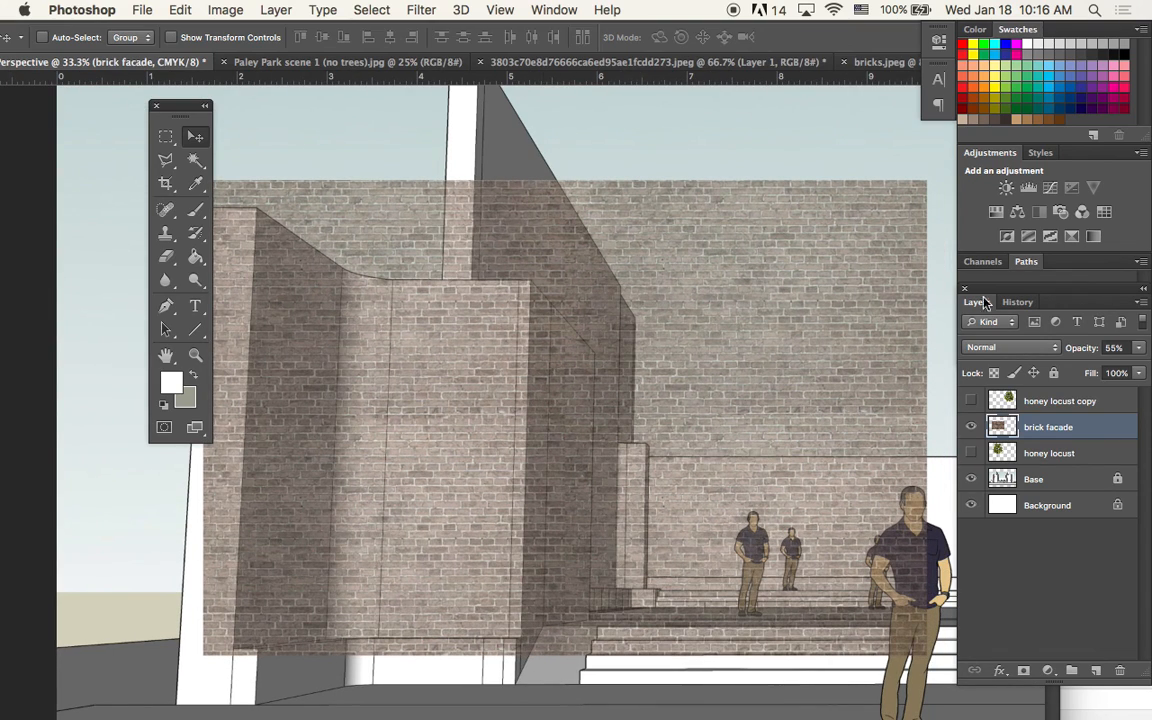
{"action": "left_click", "coordinate": [168, 138]}
{"action": "left_click_drag", "start_coordinate": [553, 158], "coordinate": [980, 683]}
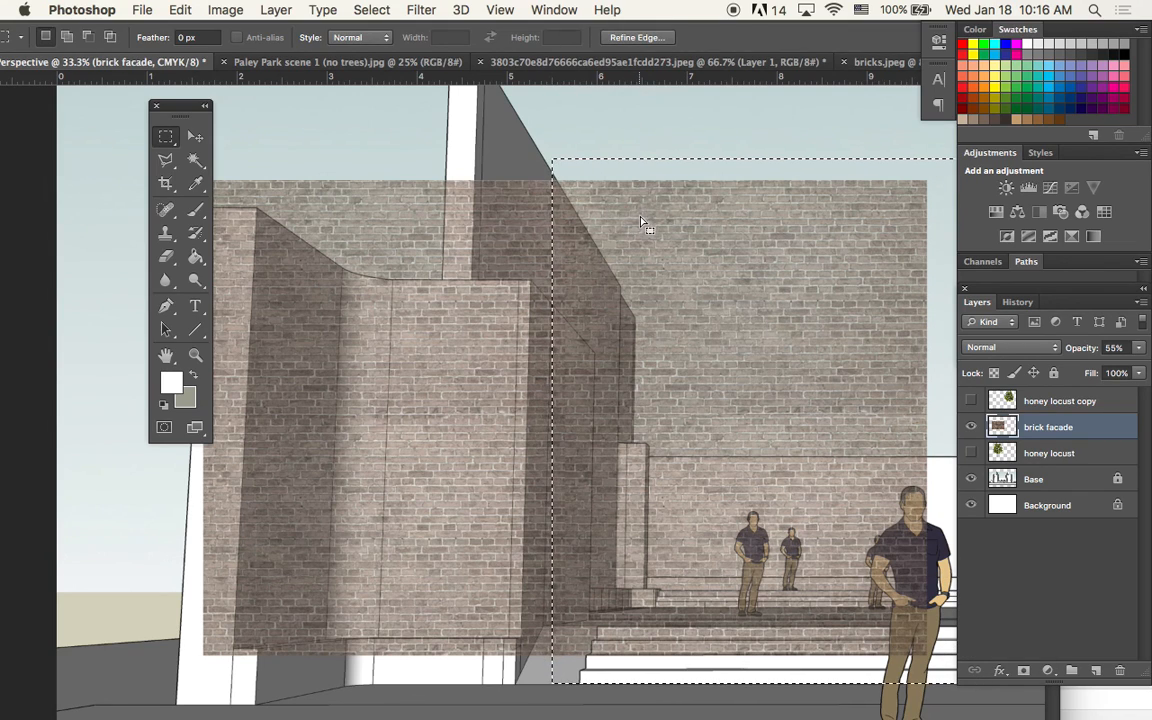
{"action": "key", "text": "Delete"}
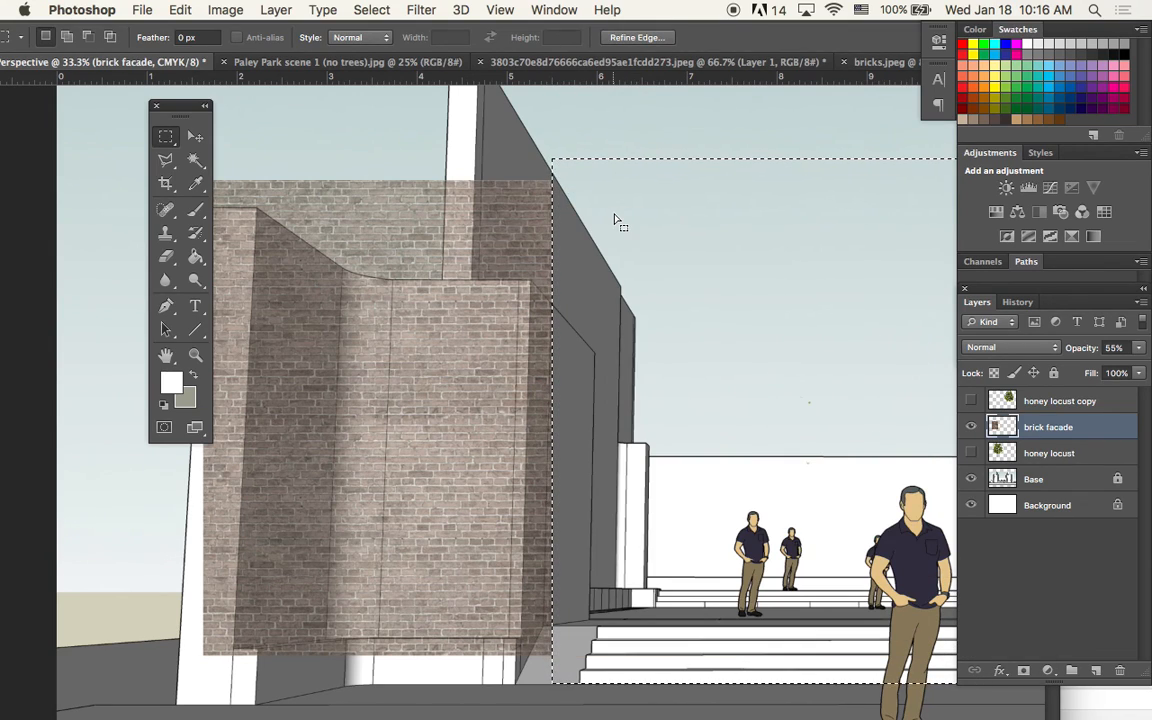
{"action": "left_click", "coordinate": [617, 214]}
- Start Free Transform on the brick facade and align its top-left corner with the top-left corner of the wall's dark face
{"action": "scroll", "coordinate": [611, 210], "scroll_direction": "left", "scroll_amount": 5}
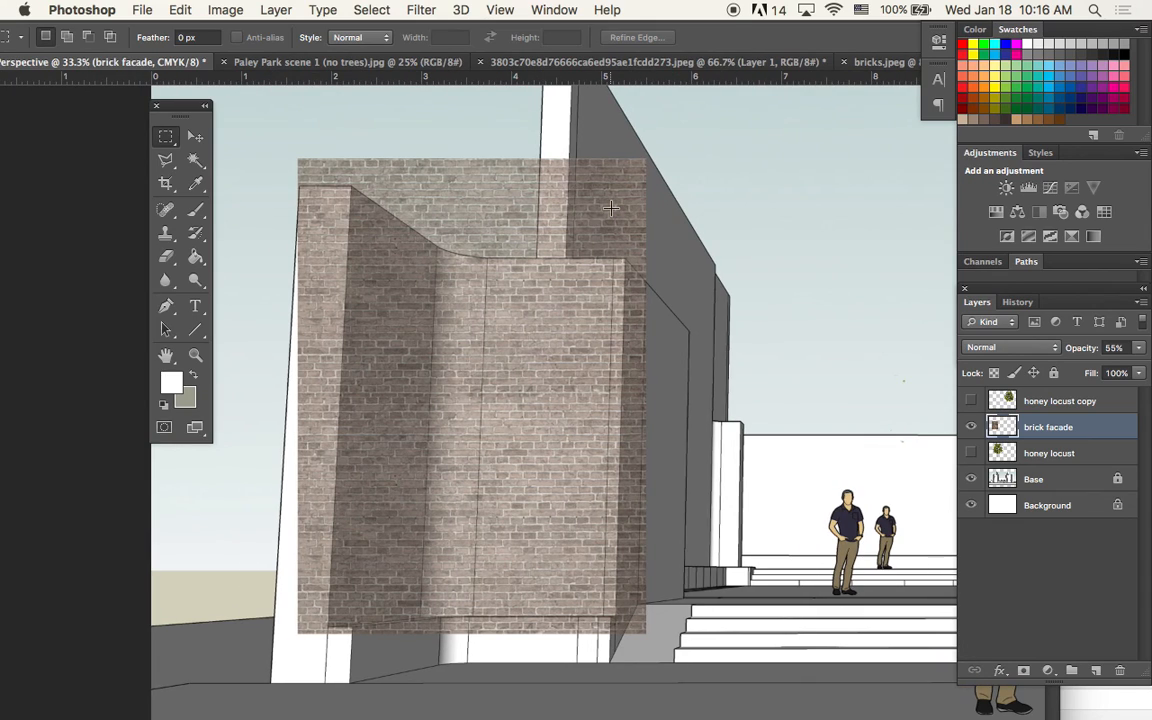
{"action": "key", "text": "super+t"}
{"action": "mouse_move", "coordinate": [487, 208]}
{"action": "left_mouse_down"}
{"action": "mouse_move", "coordinate": [470, 213]}
{"action": "mouse_move", "coordinate": [517, 211]}
{"action": "mouse_move", "coordinate": [483, 206]}
{"action": "mouse_move", "coordinate": [496, 237]}
{"action": "mouse_move", "coordinate": [499, 227]}
{"action": "left_mouse_up"}
{"action": "key", "text": "super+equal"}
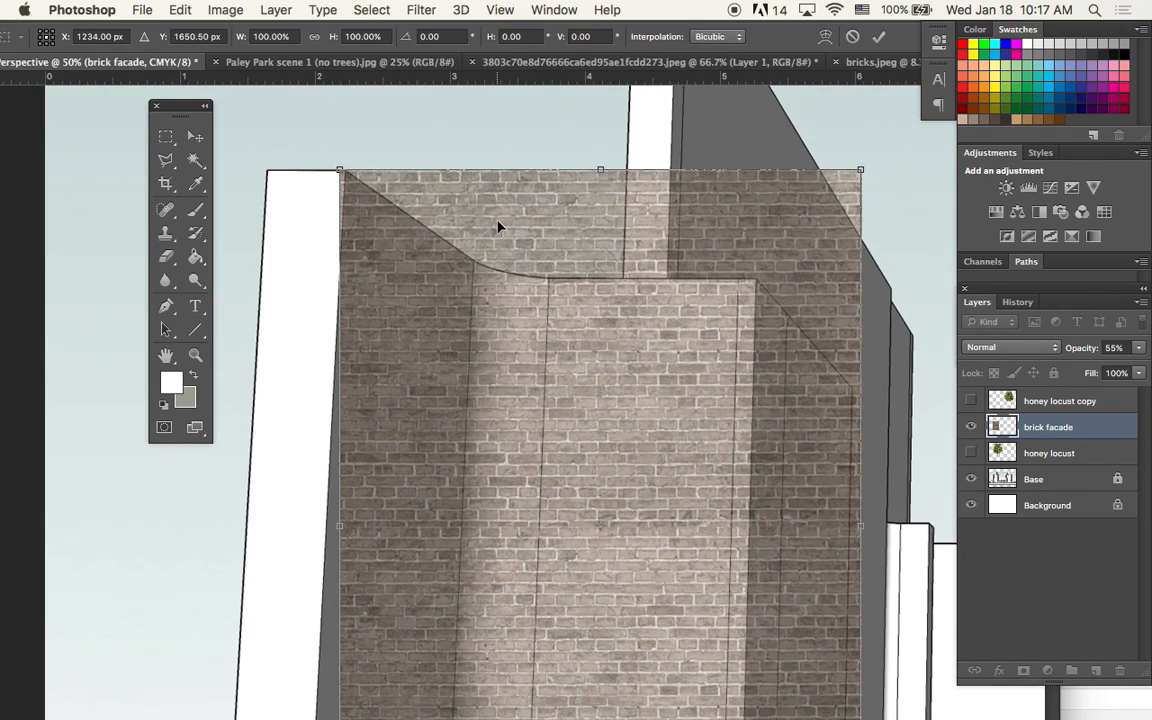
{"action": "left_click_drag", "start_coordinate": [418, 213], "coordinate": [423, 215]}
{"action": "scroll", "coordinate": [432, 324], "scroll_direction": "down", "scroll_amount": 5}
{"action": "scroll", "coordinate": [432, 324], "scroll_direction": "left", "scroll_amount": 2}
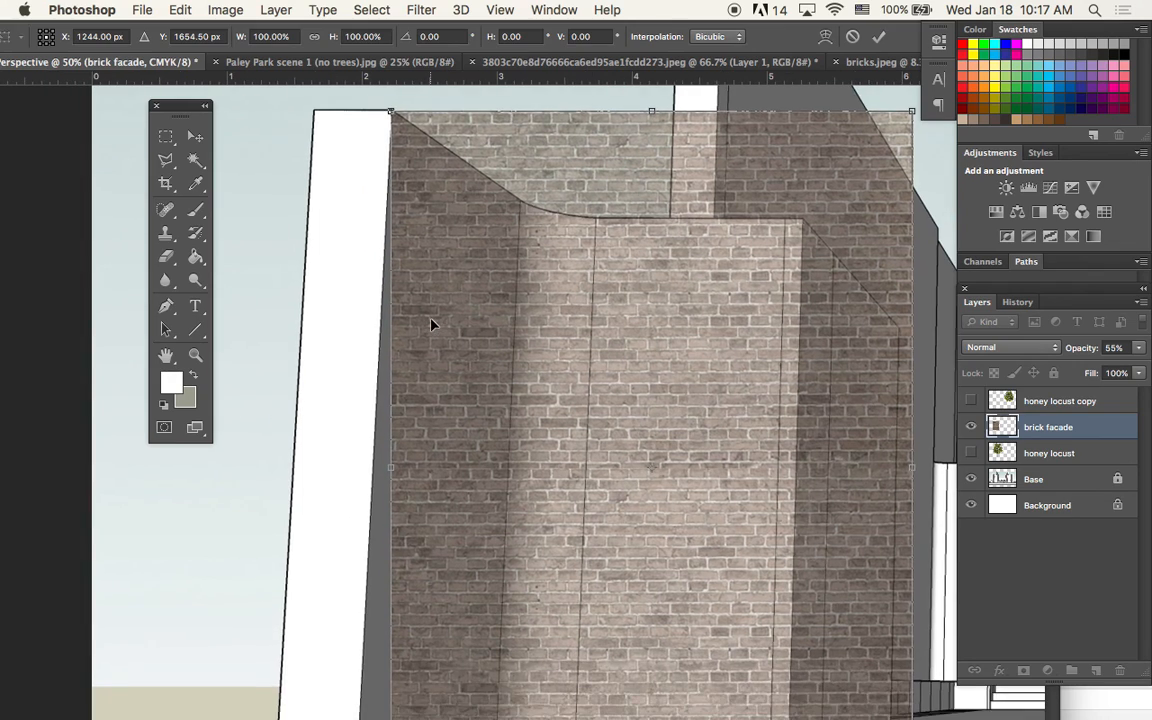
- Distort the brick facade's two bottom corners to match the bottom corners of the left wall's dark face
{"action": "scroll", "coordinate": [432, 324], "scroll_direction": "down", "scroll_amount": 3}
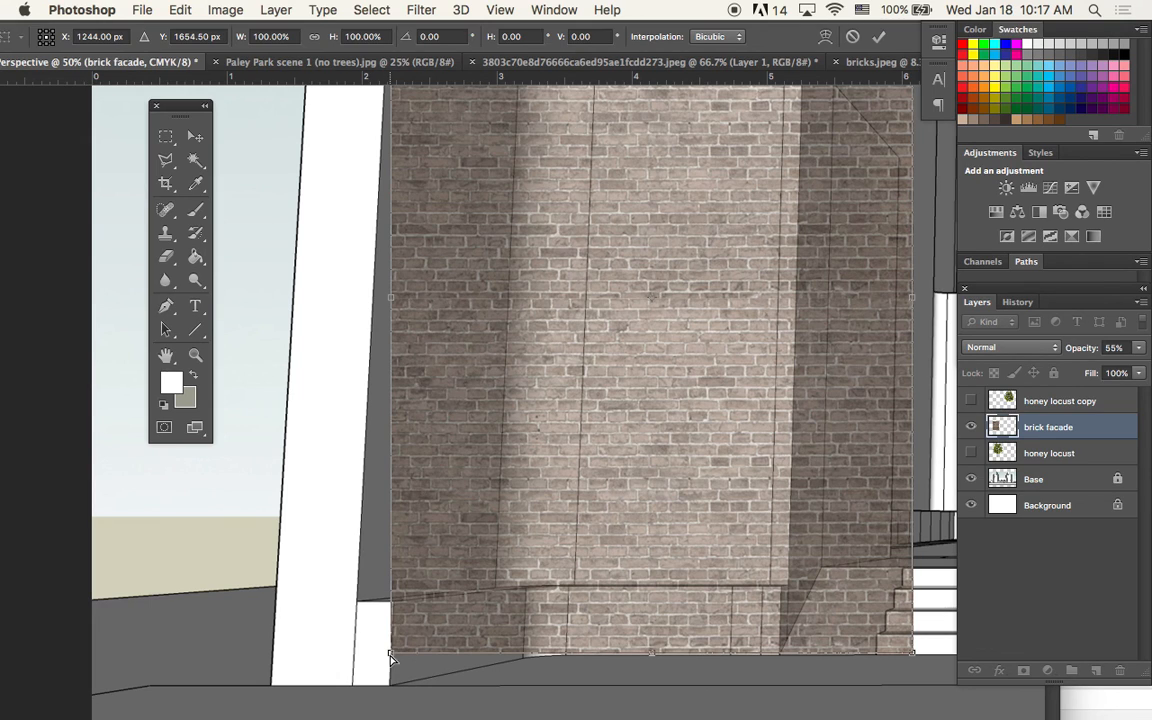
{"action": "left_click_drag", "start_coordinate": [389, 647], "coordinate": [378, 612]}
{"action": "key", "text": "super+z"}
{"action": "left_click_drag", "start_coordinate": [391, 657], "coordinate": [357, 606]}
{"action": "scroll", "coordinate": [409, 454], "scroll_direction": "right", "scroll_amount": 5}
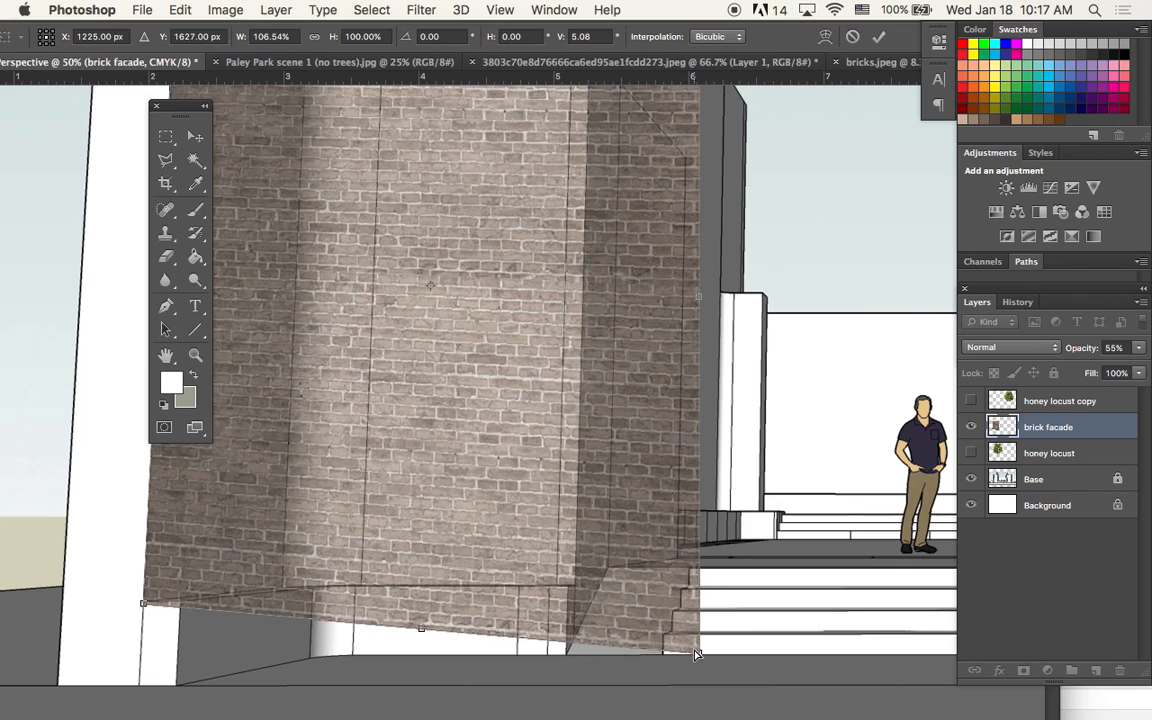
{"action": "left_click_drag", "start_coordinate": [696, 648], "coordinate": [291, 585]}
- Distort the brick facade's top-right corner to the dark face's sloping top edge and refine the lower-right corner to fit
{"action": "scroll", "coordinate": [366, 487], "scroll_direction": "up", "scroll_amount": 6}
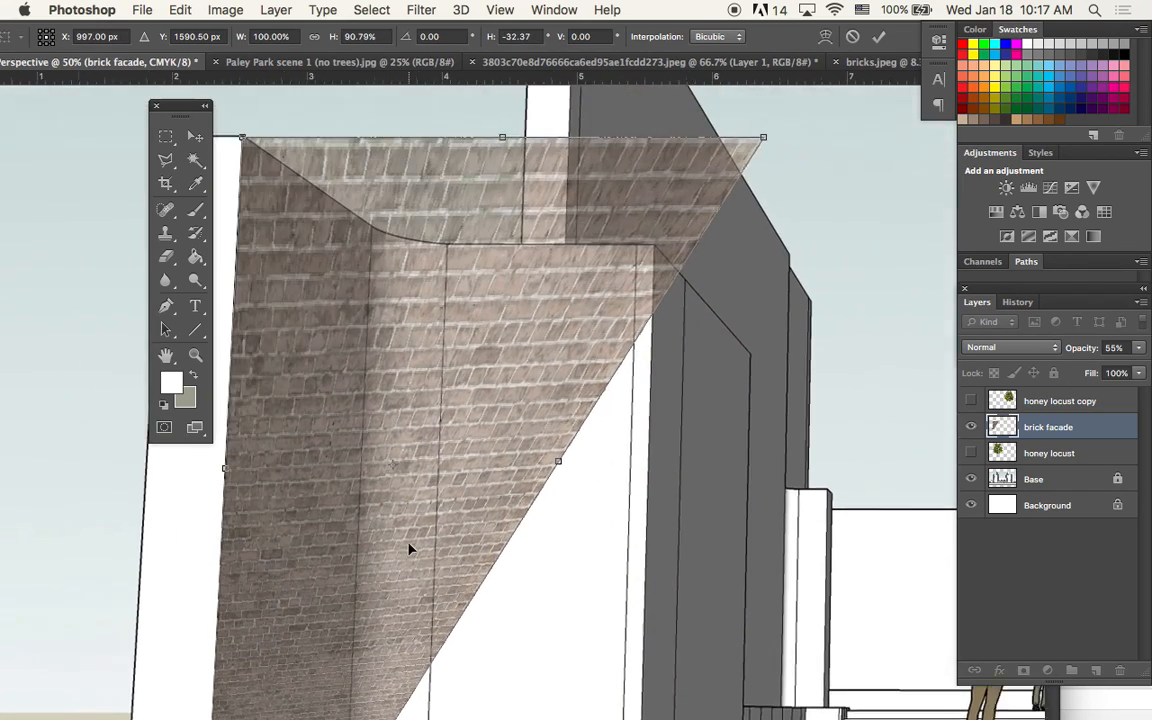
{"action": "left_click_drag", "start_coordinate": [769, 214], "coordinate": [389, 289]}
{"action": "left_click_drag", "start_coordinate": [263, 205], "coordinate": [258, 202]}
{"action": "key", "text": "super+minus"}
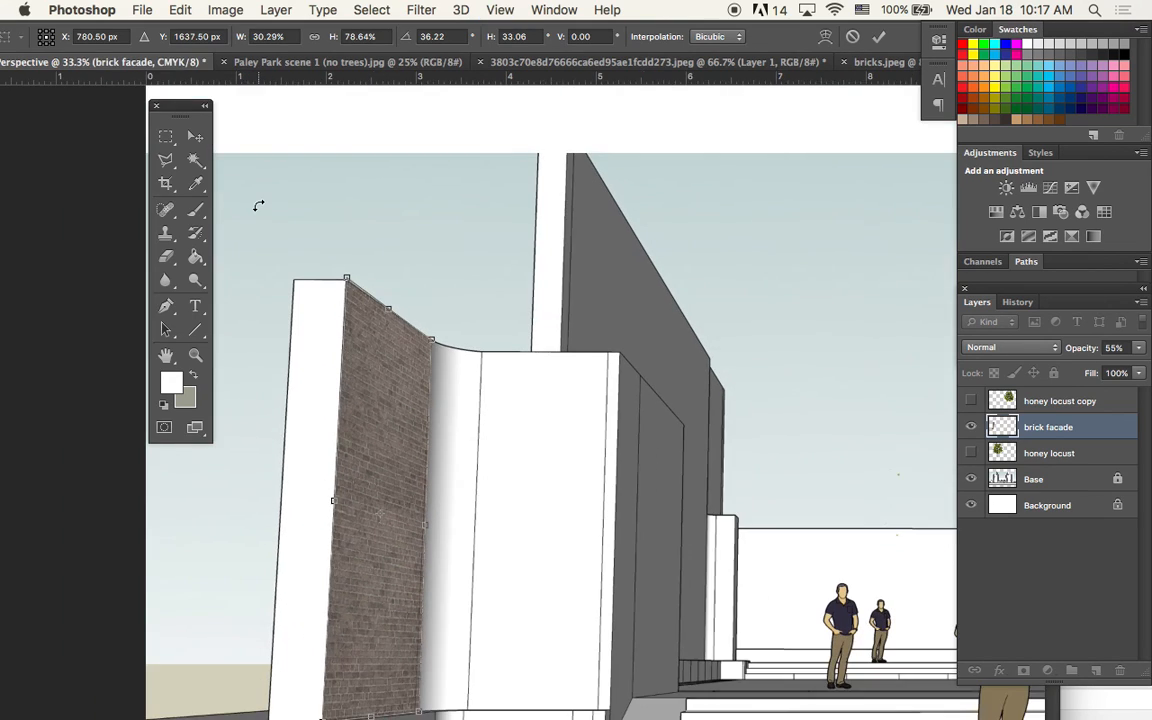
{"action": "scroll", "coordinate": [258, 205], "scroll_direction": "down", "scroll_amount": 3}
{"action": "key", "text": "super+plus"}
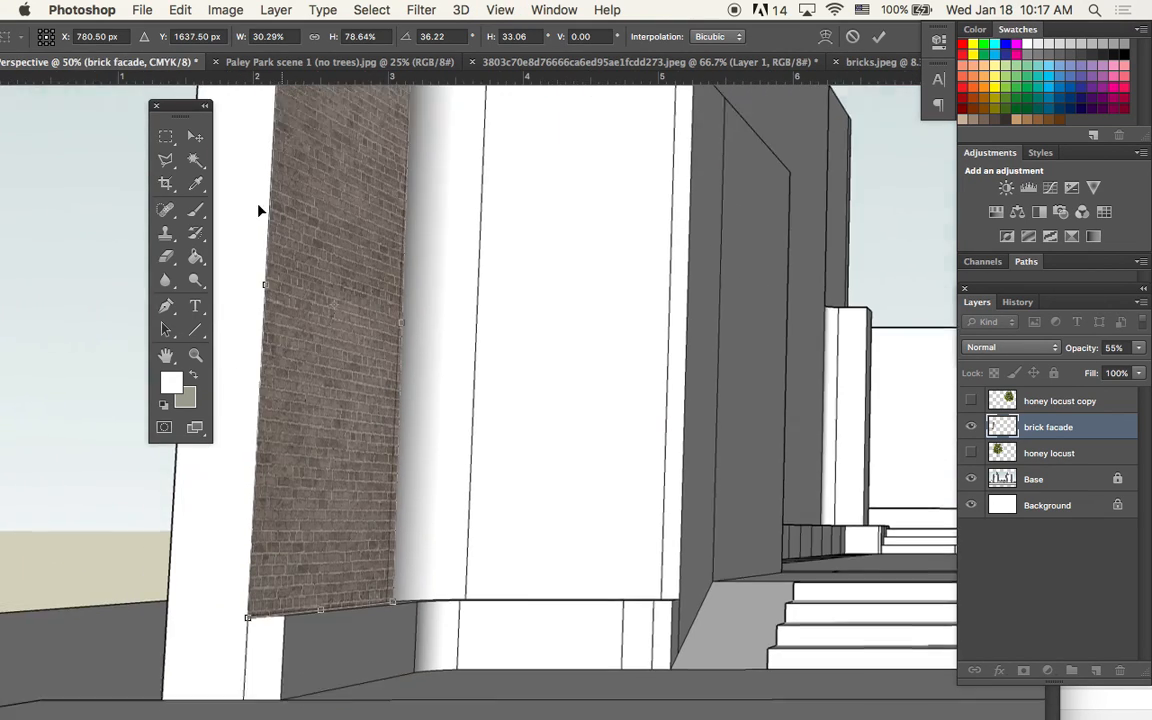
{"action": "left_click_drag", "start_coordinate": [393, 533], "coordinate": [386, 531]}
{"action": "left_click", "coordinate": [180, 9]}
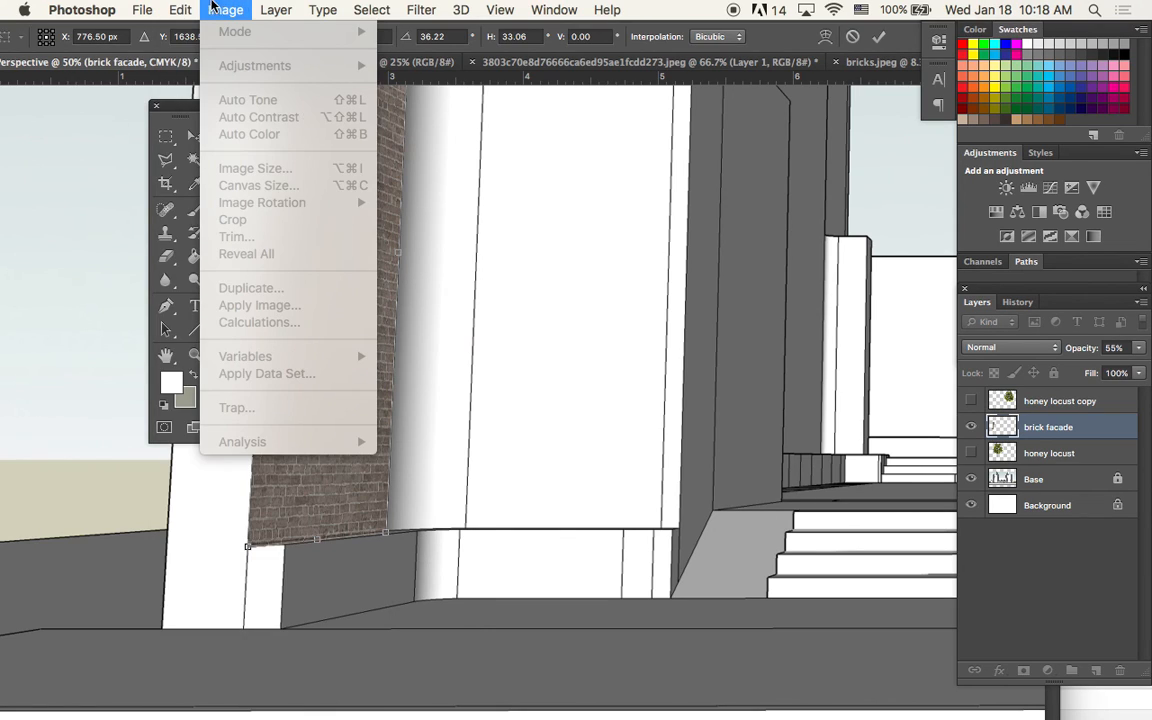
{"action": "left_click", "coordinate": [182, 10]}
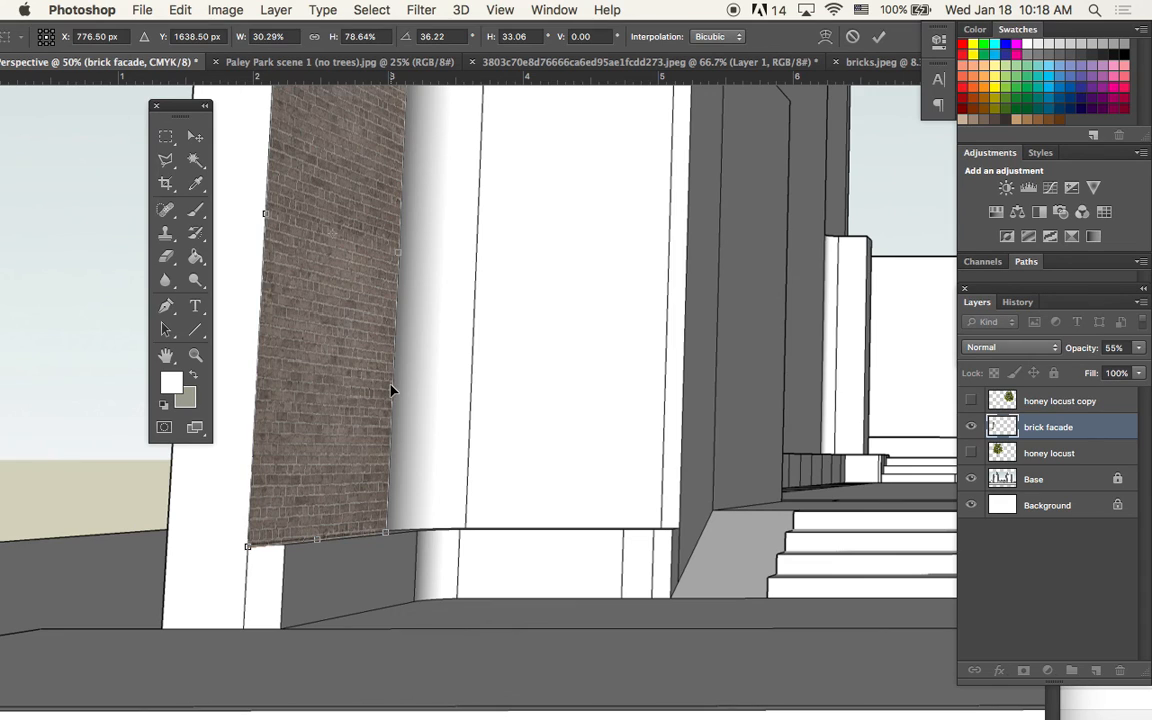
{"action": "scroll", "coordinate": [390, 390], "scroll_direction": "up", "scroll_amount": 5}
{"action": "scroll", "coordinate": [390, 390], "scroll_direction": "left", "scroll_amount": 1}
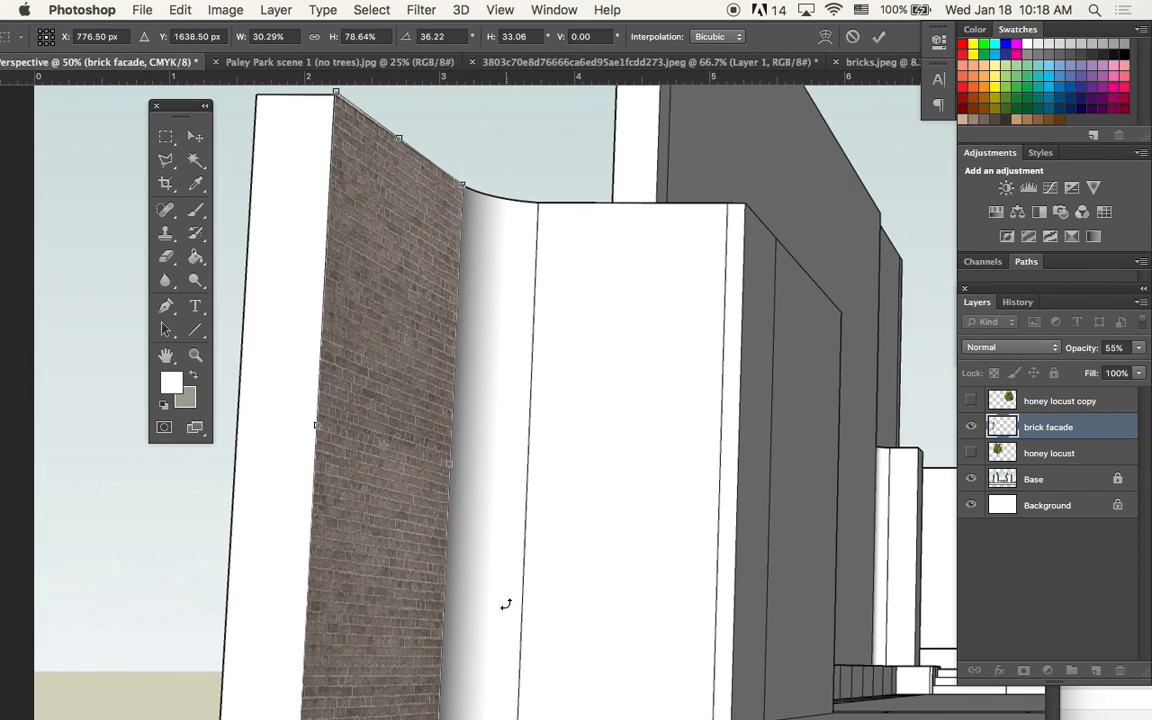
- Nudge the brick facade's top-right corner onto the dark face's corner, apply the transform, and raise the layer's opacity to 95%
{"action": "mouse_move", "coordinate": [462, 185]}
{"action": "left_mouse_down"}
{"action": "mouse_move", "coordinate": [488, 178]}
{"action": "mouse_move", "coordinate": [462, 181]}
{"action": "left_mouse_up"}
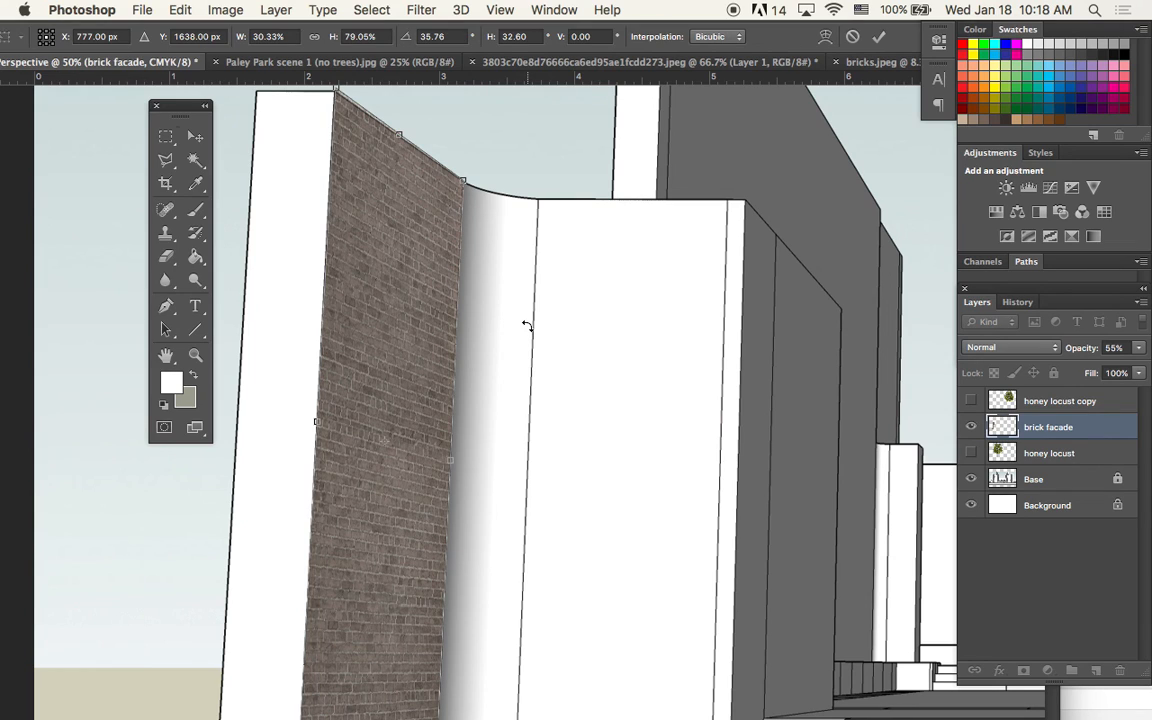
{"action": "key", "text": "Return"}
{"action": "key", "text": "super+minus"}
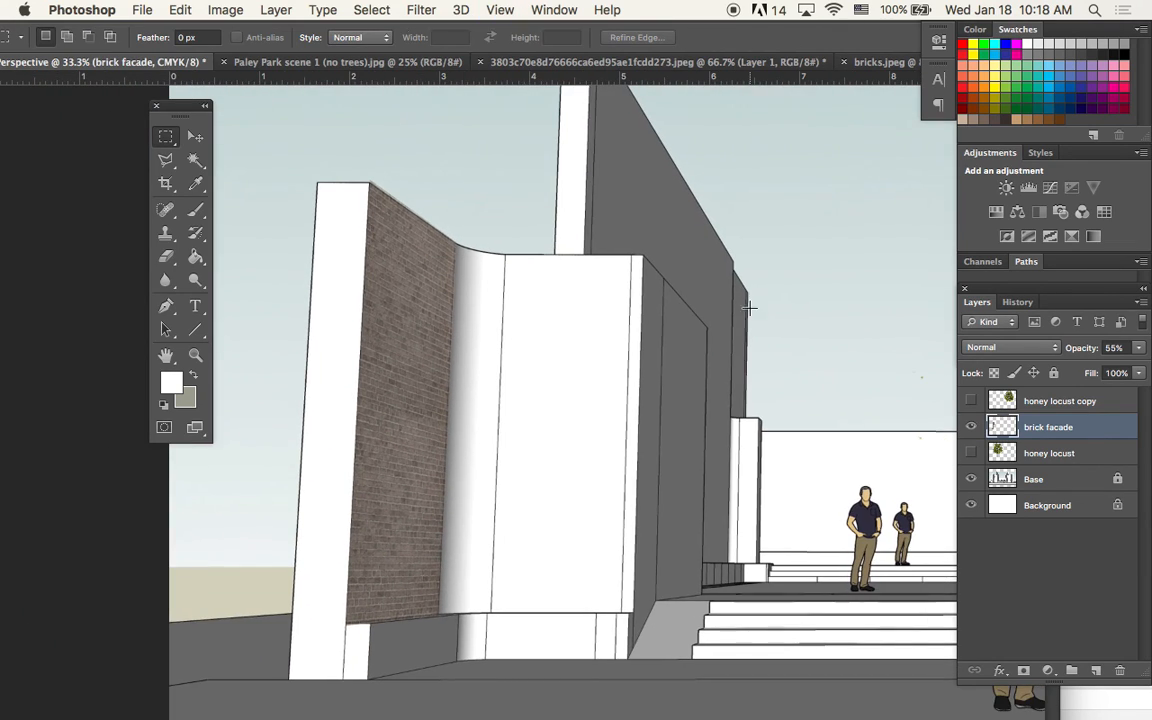
{"action": "left_click", "coordinate": [1138, 347]}
{"action": "left_click_drag", "start_coordinate": [1116, 361], "coordinate": [1137, 368]}
{"action": "scroll", "coordinate": [684, 379], "scroll_direction": "down", "scroll_amount": 2}
{"action": "scroll", "coordinate": [684, 379], "scroll_direction": "right", "scroll_amount": 2}
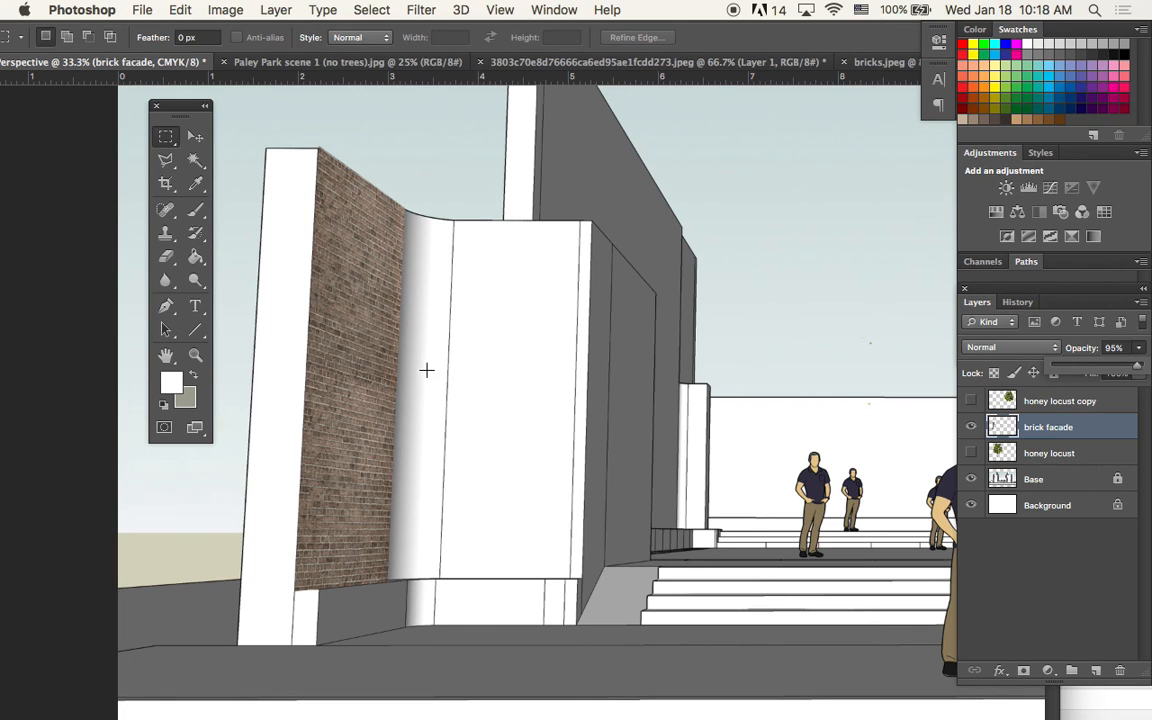
- Paste another copy of the brick texture and scale it to about 46% over the middle of the scene
{"action": "key", "text": "super+v"}
{"action": "key", "text": "super+p"}
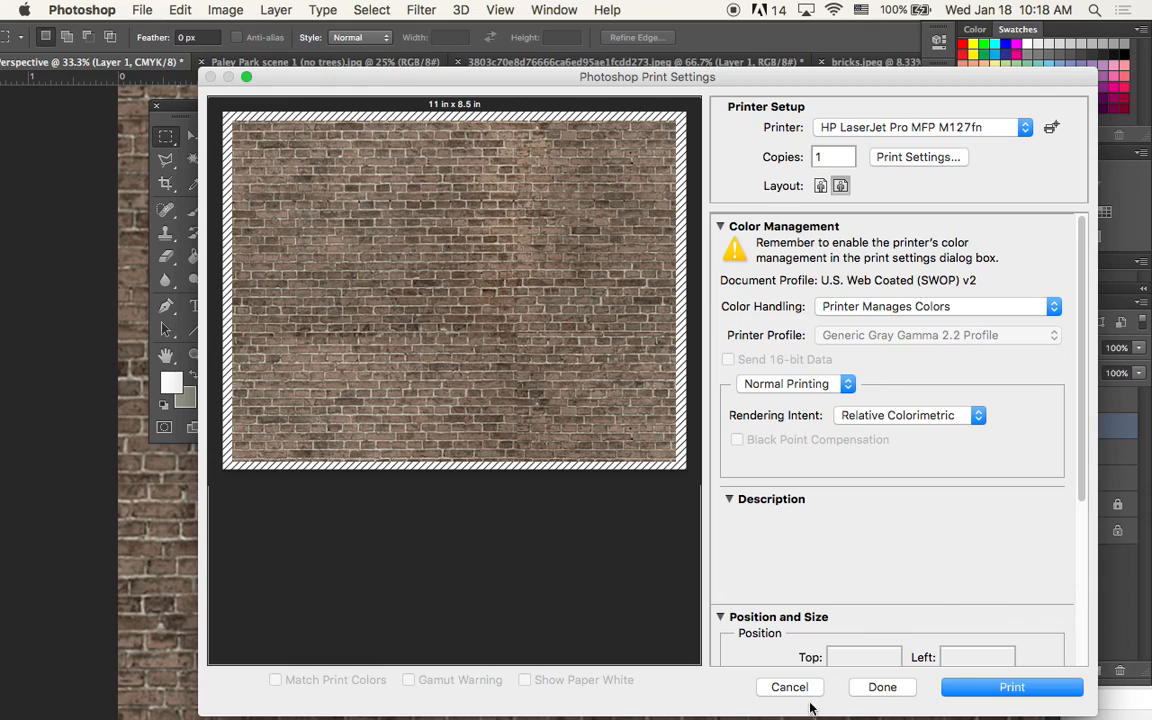
{"action": "left_click", "coordinate": [806, 694]}
{"action": "key", "text": "super+minus"}
{"action": "key", "text": "super+t"}
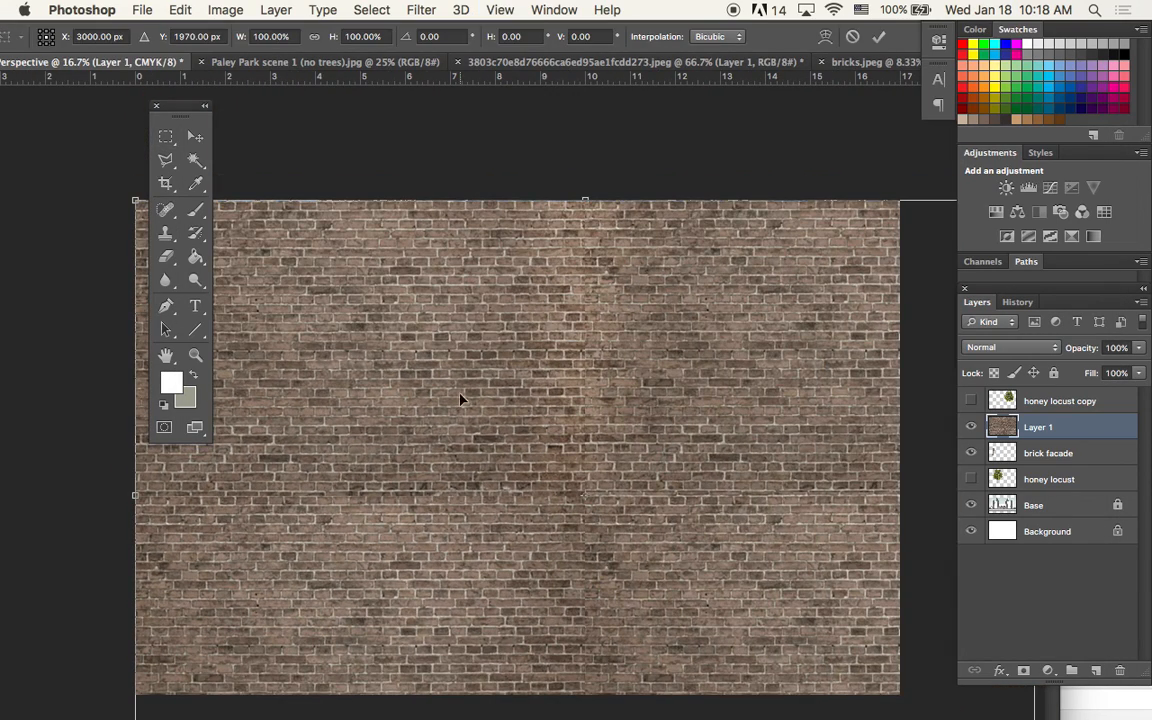
{"action": "left_click_drag", "start_coordinate": [135, 200], "coordinate": [620, 519]}
{"action": "left_click_drag", "start_coordinate": [733, 601], "coordinate": [428, 381]}
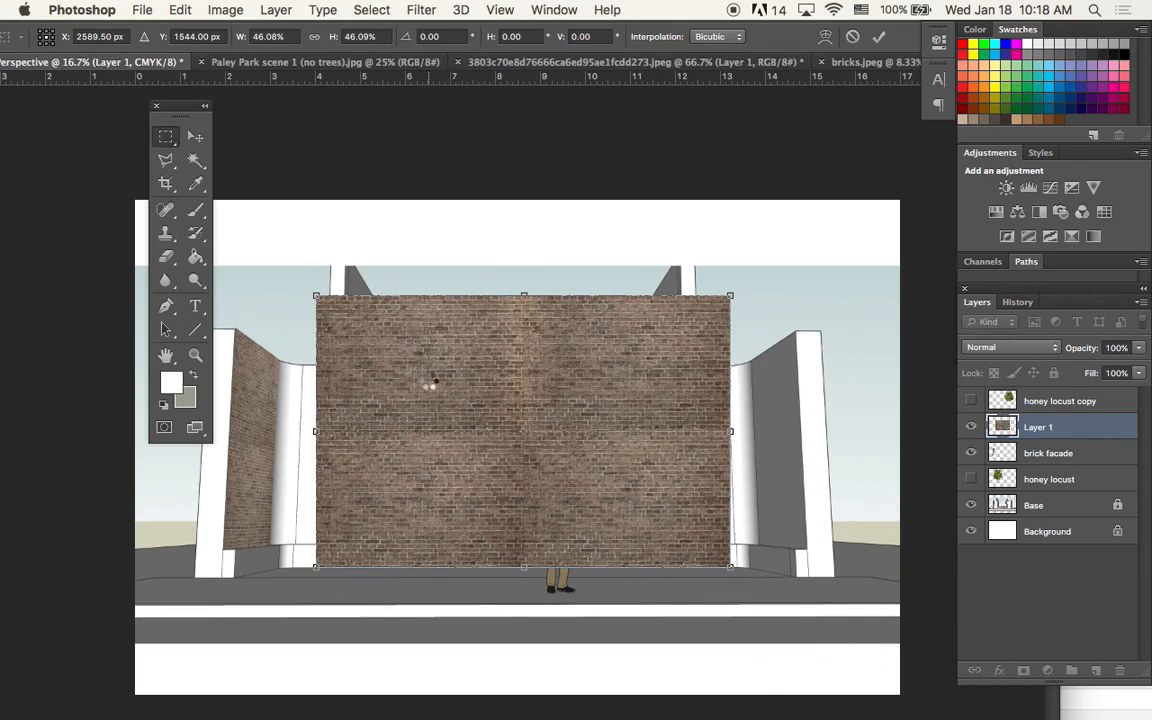
{"action": "key", "text": "Return"}
- Delete the right half of the pasted brick texture with a rectangular marquee, deselect, and move the rest over the right wall
{"action": "left_click_drag", "start_coordinate": [514, 281], "coordinate": [761, 670]}
{"action": "key", "text": "BackSpace"}
{"action": "key", "text": "super+d"}
{"action": "left_click", "coordinate": [195, 135]}
{"action": "left_click_drag", "start_coordinate": [393, 500], "coordinate": [752, 478]}
{"action": "key", "text": "super+equal"}
{"action": "scroll", "coordinate": [753, 478], "scroll_direction": "right", "scroll_amount": 6}
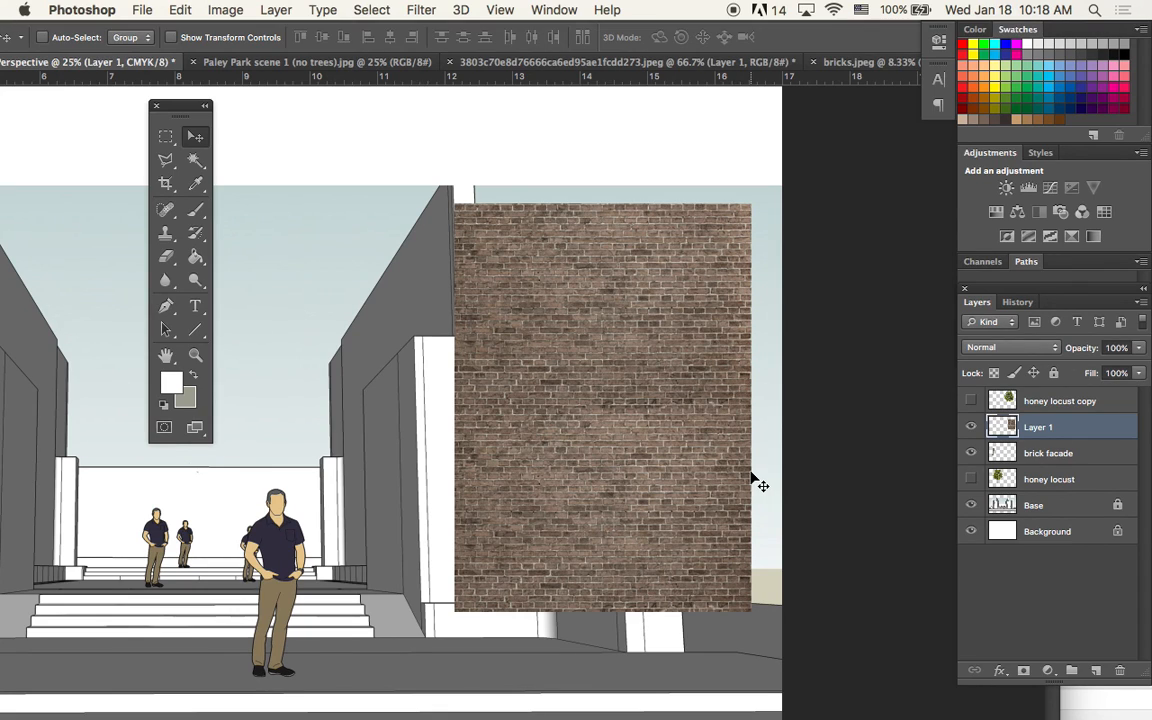
- Scale the brick piece to about 72% with Free Transform, position it over the right wall, and lower its opacity to 62%
{"action": "left_click_drag", "start_coordinate": [633, 363], "coordinate": [486, 430]}
{"action": "key", "text": "super+equal"}
{"action": "key", "text": "super+t"}
{"action": "left_click_drag", "start_coordinate": [233, 192], "coordinate": [344, 345]}
{"action": "left_click_drag", "start_coordinate": [478, 402], "coordinate": [443, 309]}
{"action": "scroll", "coordinate": [443, 305], "scroll_direction": "right", "scroll_amount": 2}
{"action": "scroll", "coordinate": [443, 305], "scroll_direction": "down", "scroll_amount": 1}
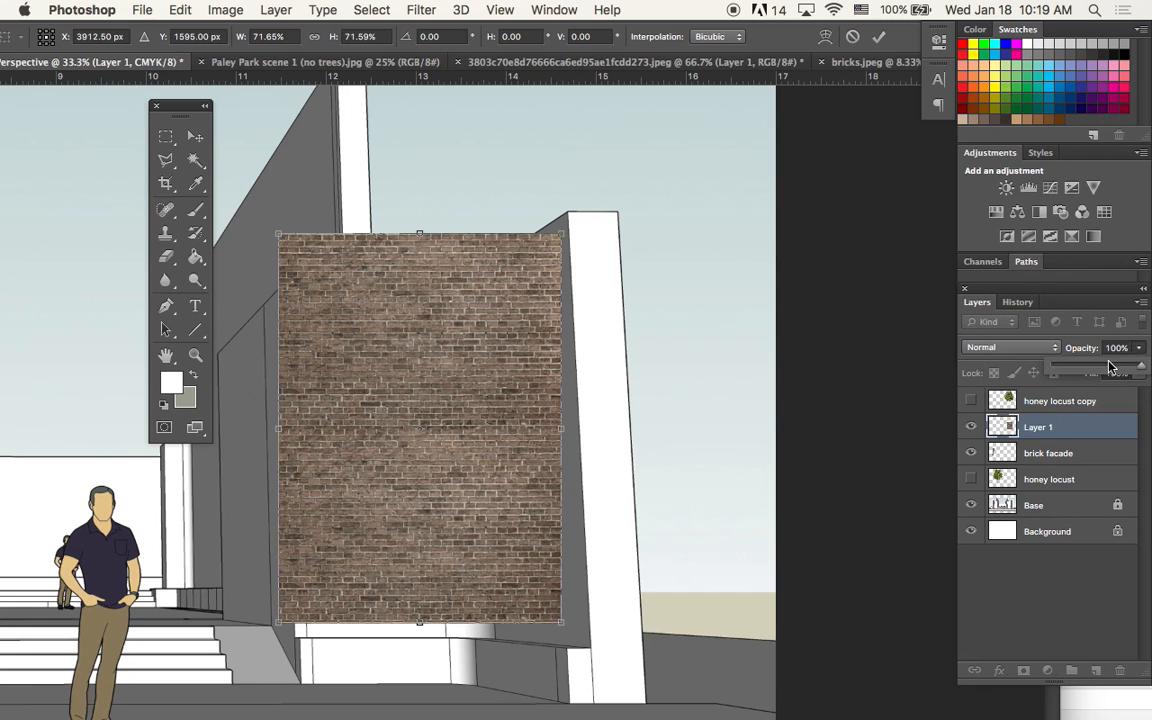
{"action": "left_click_drag", "start_coordinate": [1138, 347], "coordinate": [1085, 376]}
{"action": "left_click_drag", "start_coordinate": [465, 480], "coordinate": [483, 480]}
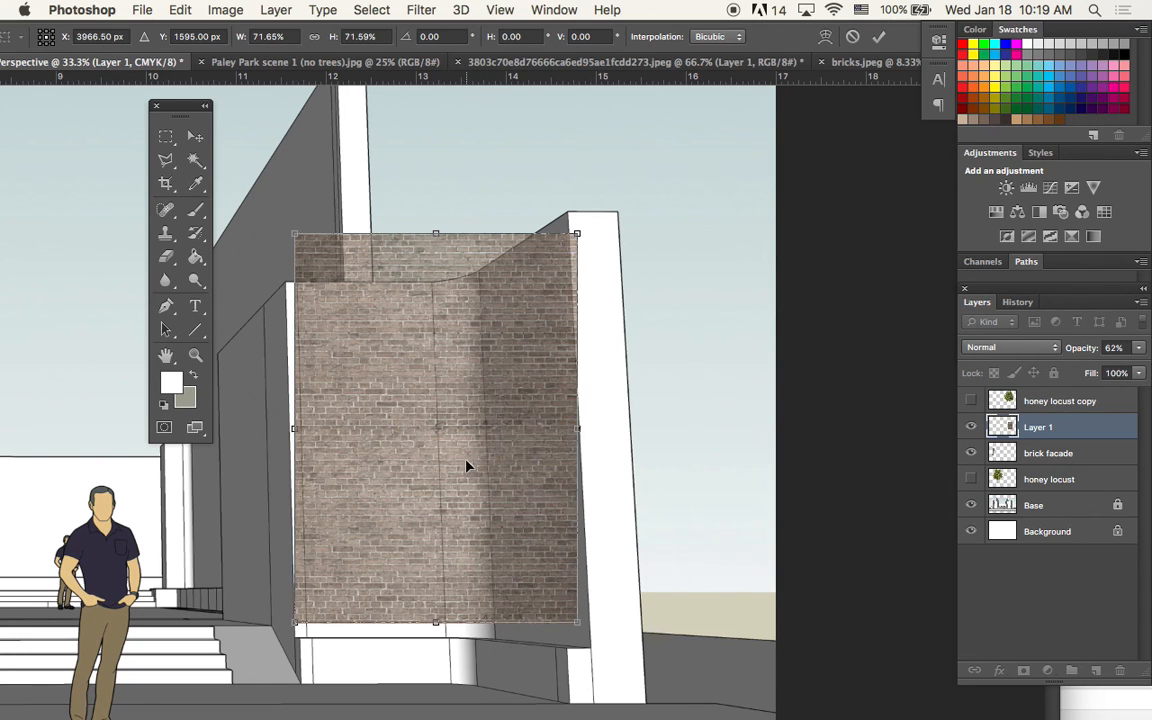
- Distort the brick piece's two right corners to match the outer edge of the right wall's dark face
{"action": "key", "text": "super+plus"}
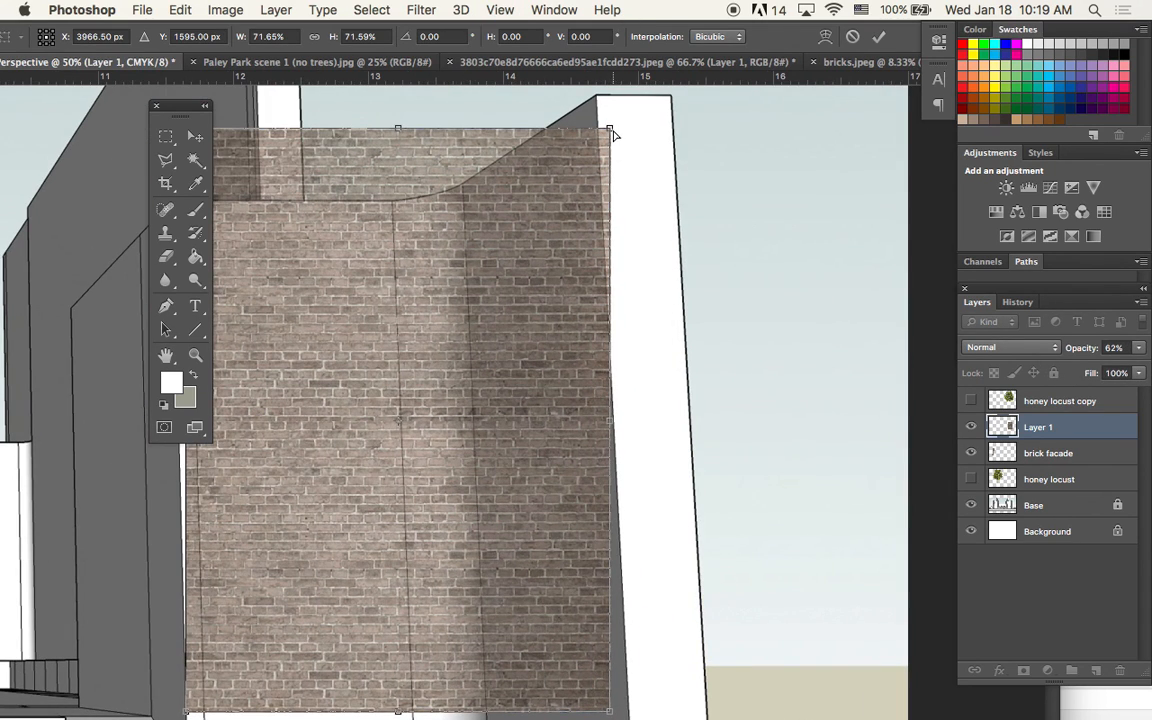
{"action": "left_click_drag", "start_coordinate": [612, 133], "coordinate": [603, 103]}
{"action": "scroll", "coordinate": [643, 360], "scroll_direction": "down", "scroll_amount": 5}
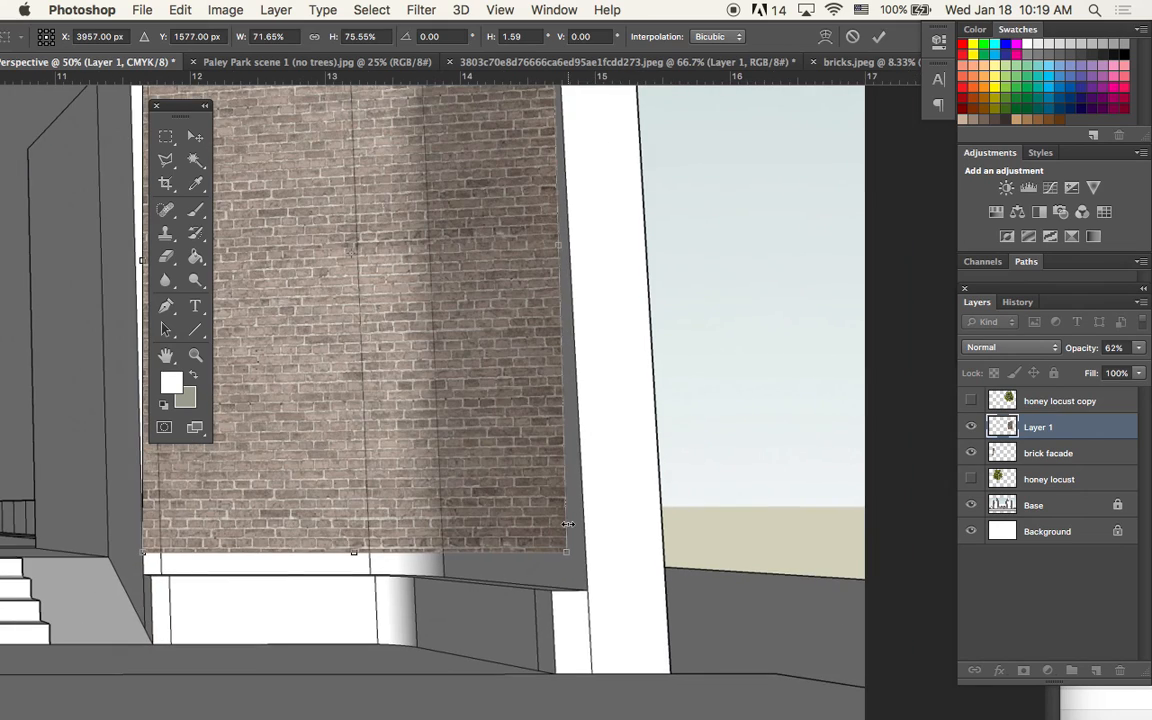
{"action": "left_click_drag", "start_coordinate": [571, 557], "coordinate": [588, 594]}
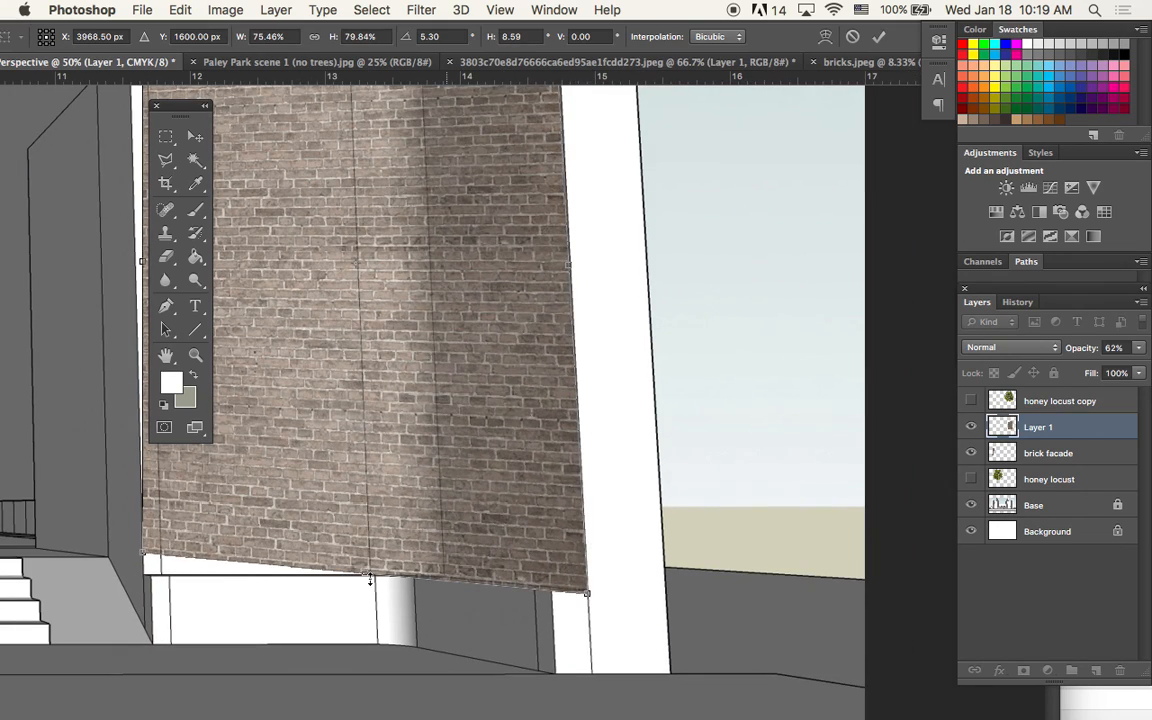
- Distort the brick piece's two left corners to the inner edge of the right wall's dark face and apply the transform
{"action": "left_click_drag", "start_coordinate": [143, 558], "coordinate": [446, 581]}
{"action": "scroll", "coordinate": [424, 545], "scroll_direction": "up", "scroll_amount": 3}
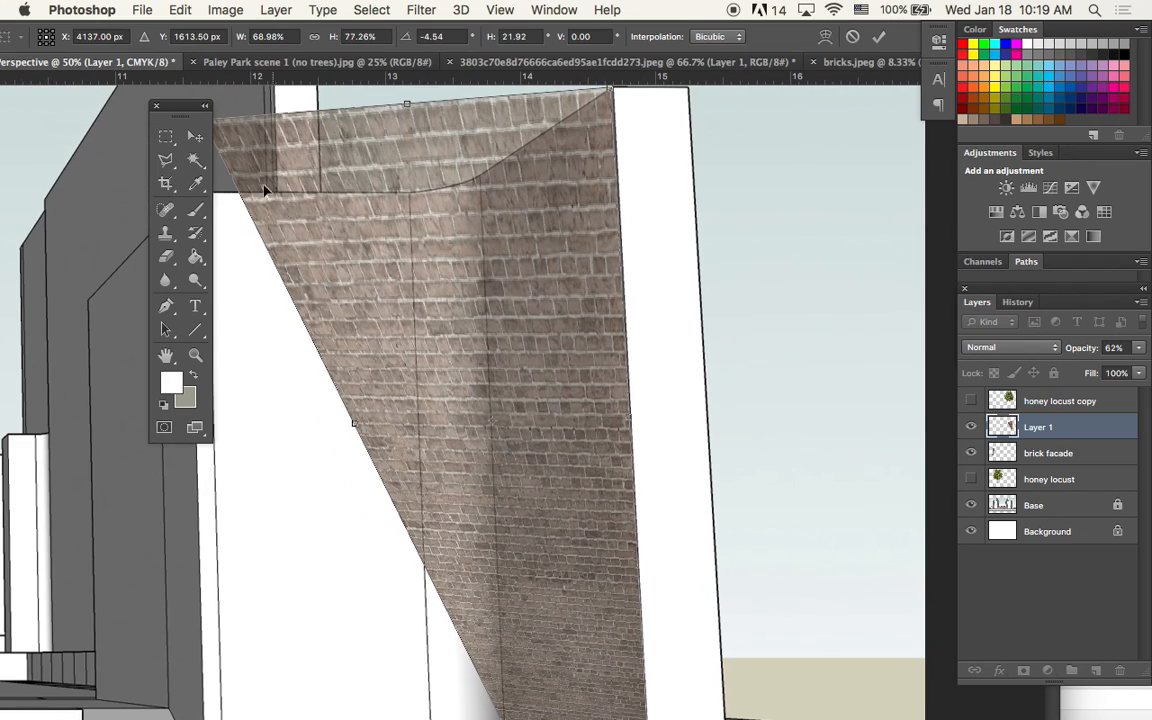
{"action": "scroll", "coordinate": [250, 148], "scroll_direction": "up", "scroll_amount": 2}
{"action": "left_click_drag", "start_coordinate": [214, 160], "coordinate": [502, 224]}
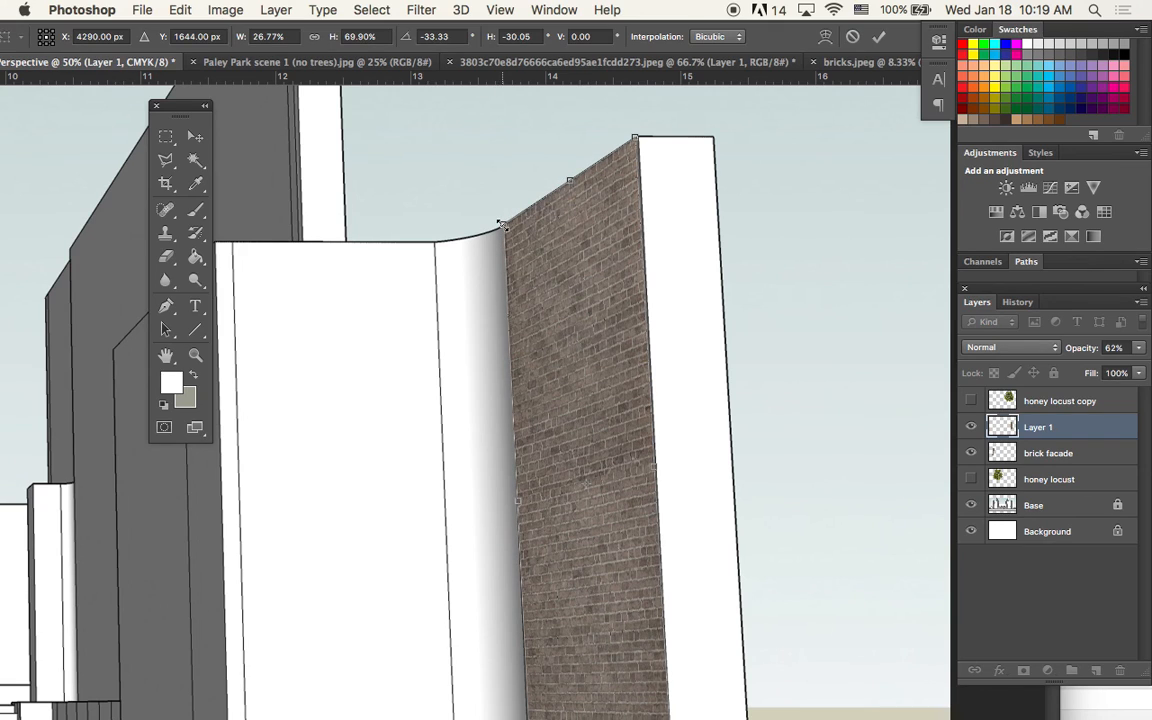
{"action": "key", "text": "Return"}
- Raise the right wall's brick layer opacity to 100% and view the whole perspective
{"action": "key", "text": "super+minus"}
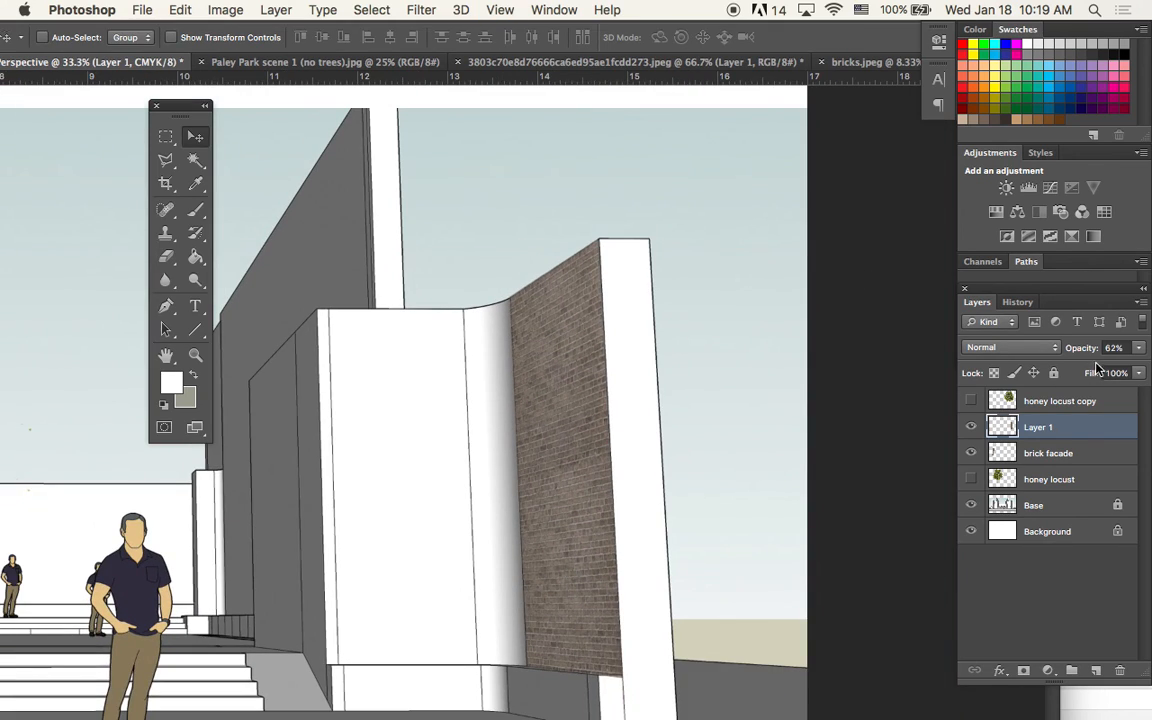
{"action": "left_click", "coordinate": [1142, 347]}
{"action": "left_click_drag", "start_coordinate": [1108, 366], "coordinate": [1142, 366]}
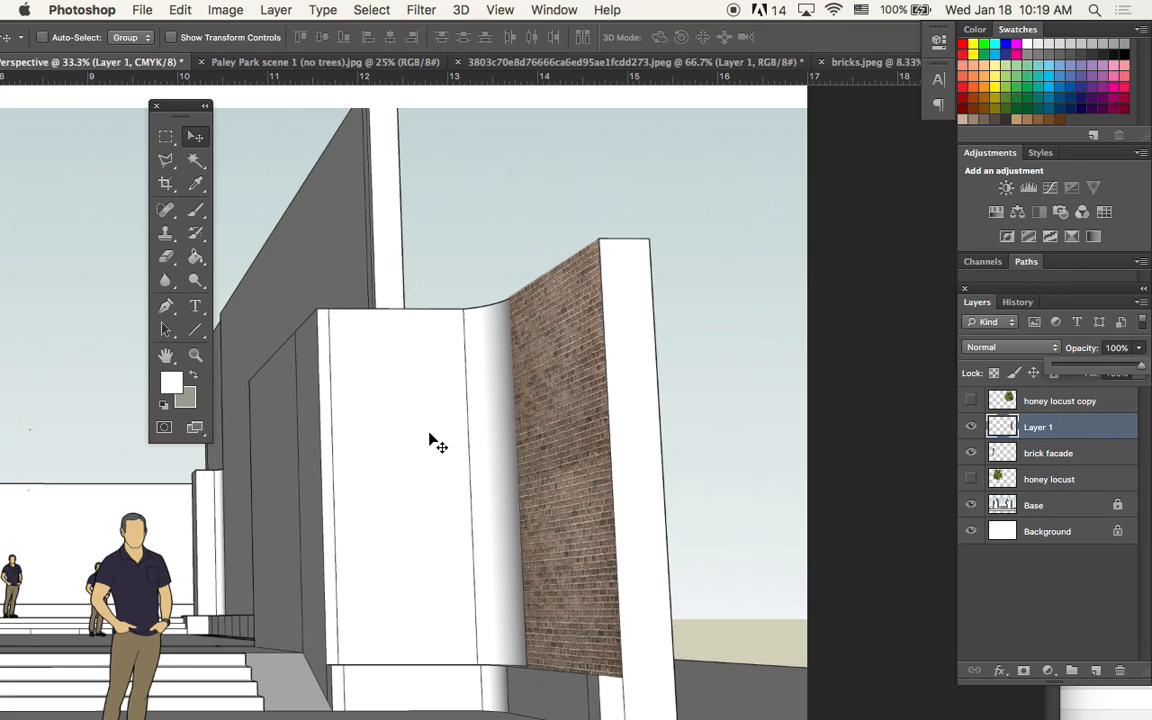
{"action": "key", "text": "super+minus"}
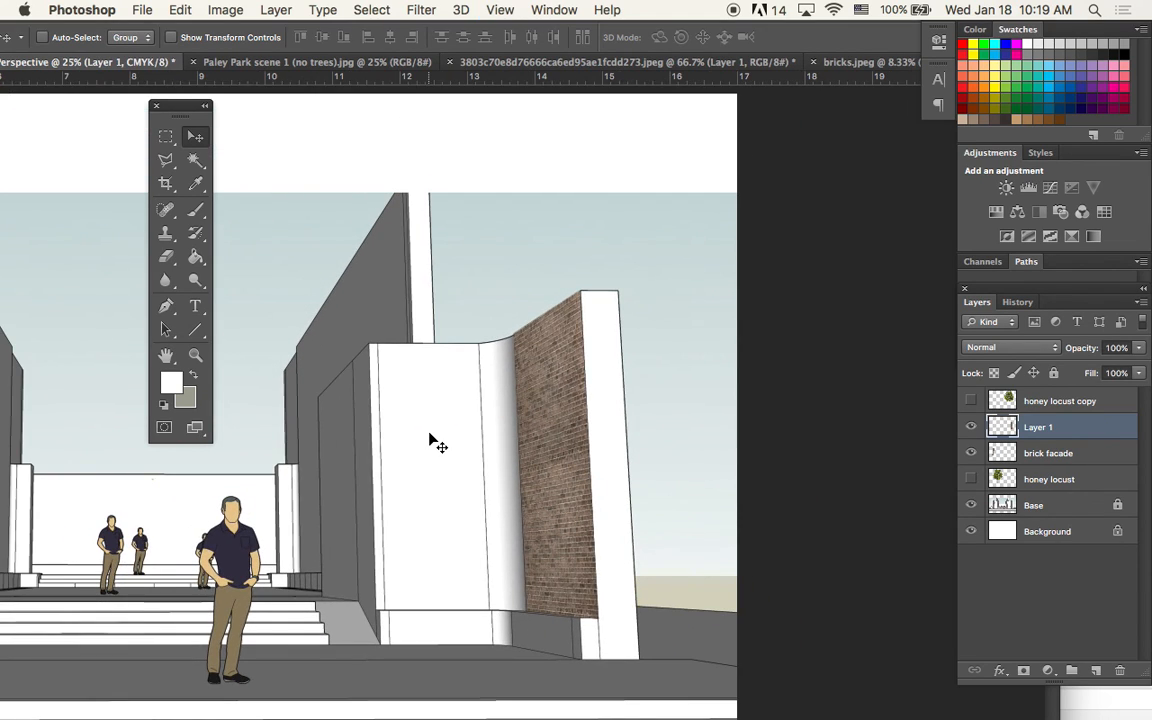
{"action": "scroll", "coordinate": [429, 433], "scroll_direction": "left", "scroll_amount": 10}
{"action": "scroll", "coordinate": [429, 433], "scroll_direction": "down", "scroll_amount": 3}
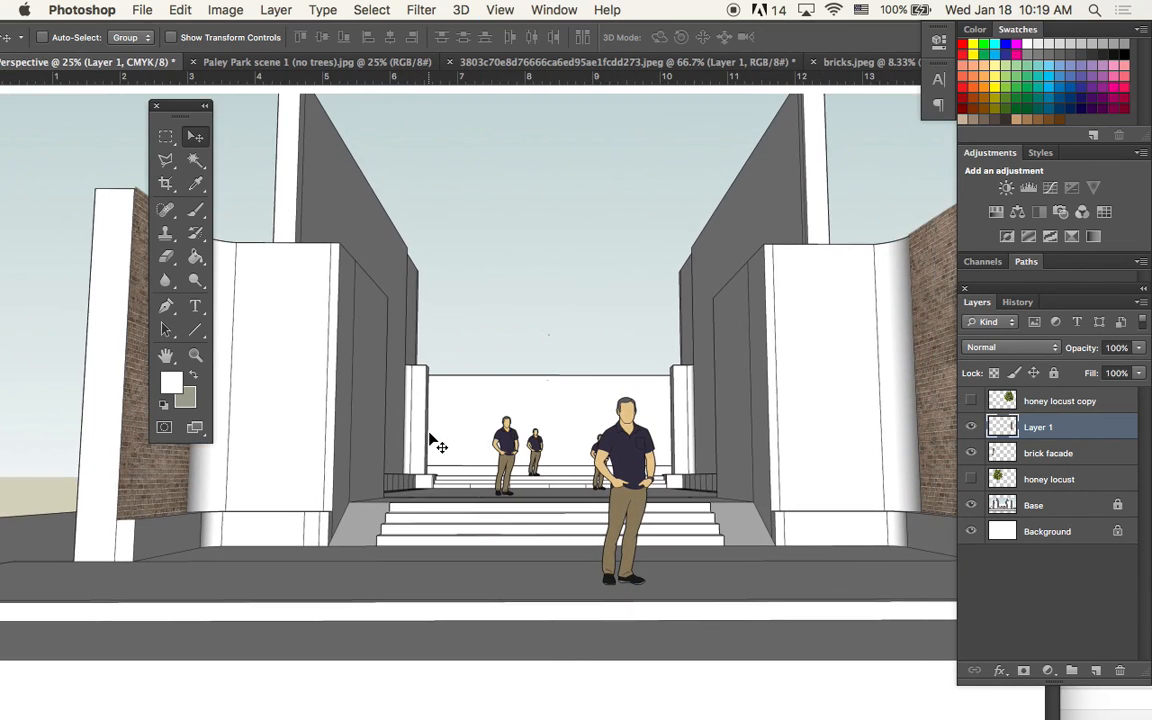
{"action": "key", "text": "super+minus"}
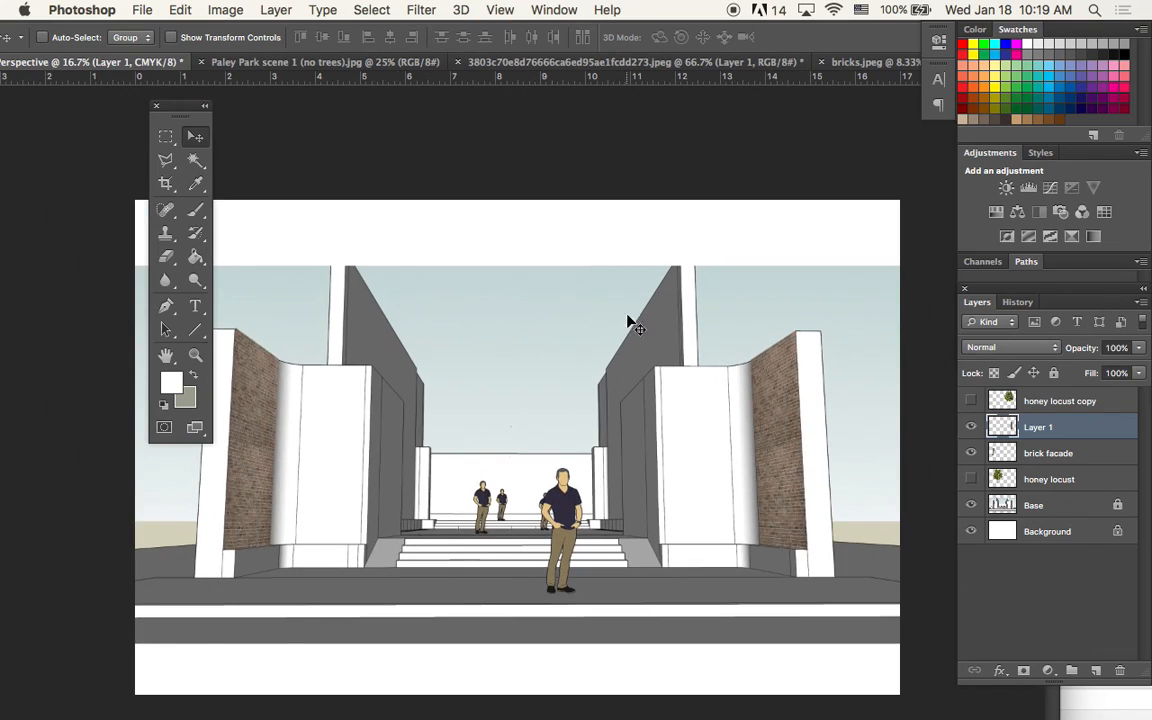
- Make the honey locust and honey locust copy layers visible over the perspective scene
{"action": "left_click", "coordinate": [970, 479]}
{"action": "left_click", "coordinate": [970, 400]}
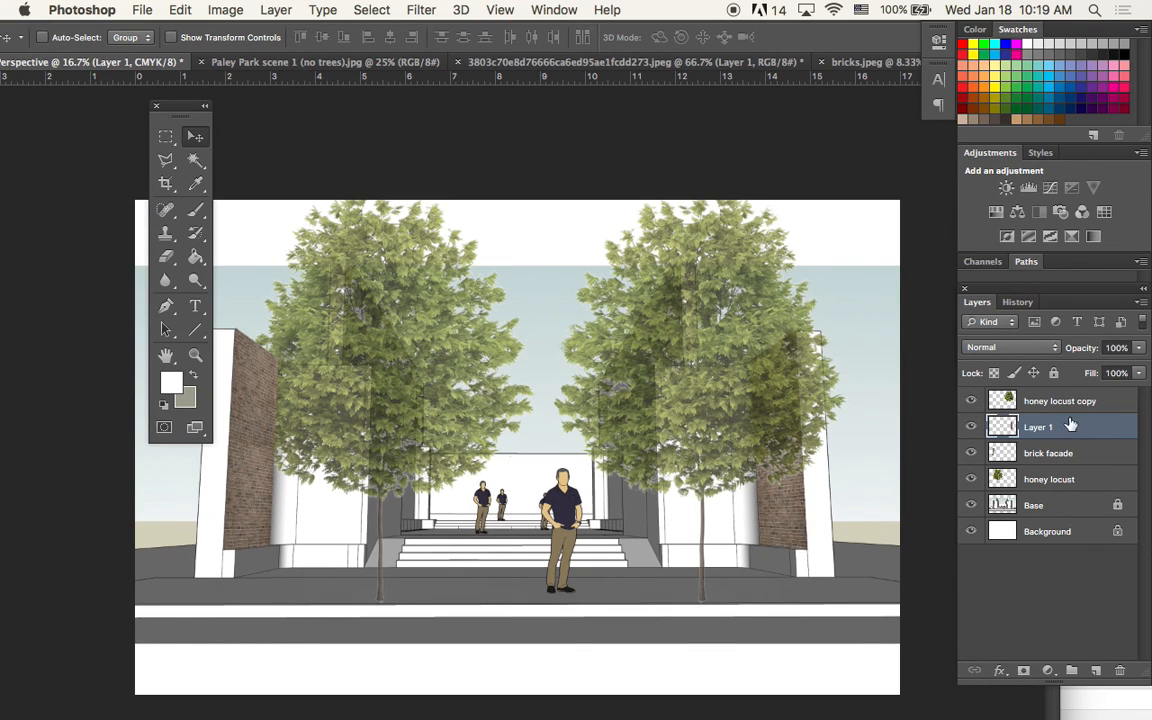
{"action": "left_click_drag", "start_coordinate": [455, 319], "coordinate": [442, 314]}
{"action": "key", "text": "super+z"}
- Select the honey locust layer and move it above the brick facade layer so the tree overlaps the brick wall
{"action": "right_click", "coordinate": [677, 345]}
{"action": "left_click", "coordinate": [677, 345]}
{"action": "right_click", "coordinate": [437, 334]}
{"action": "left_click", "coordinate": [445, 338]}
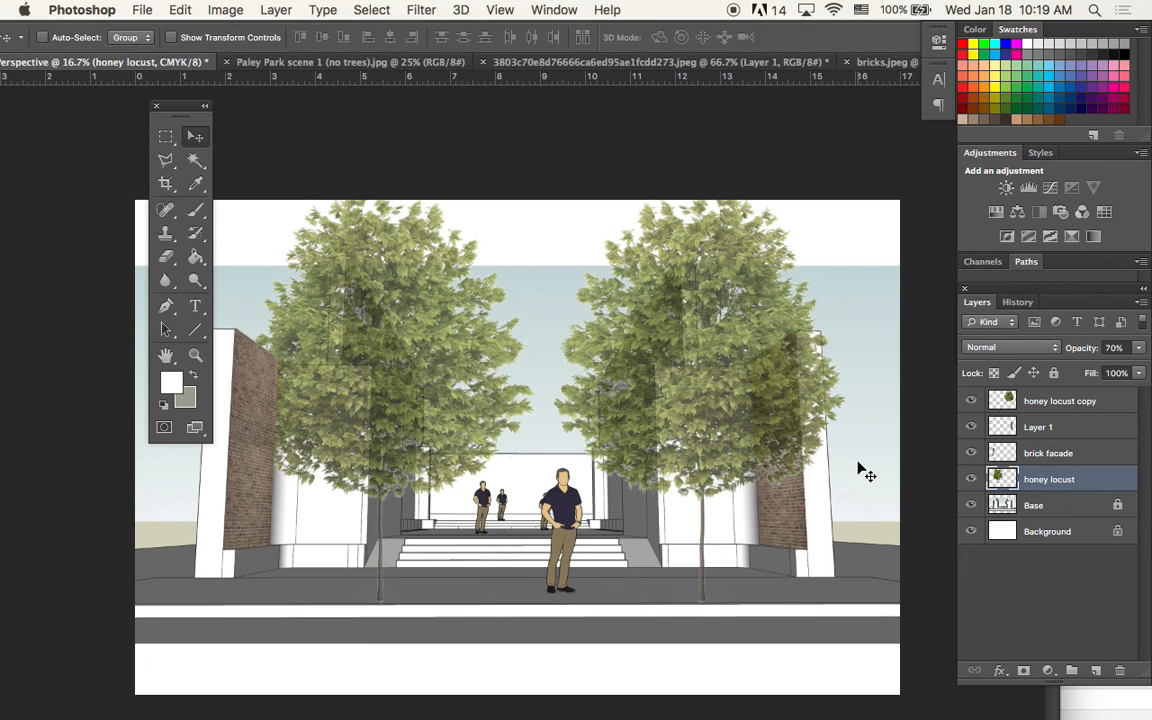
{"action": "key", "text": "super+equal"}
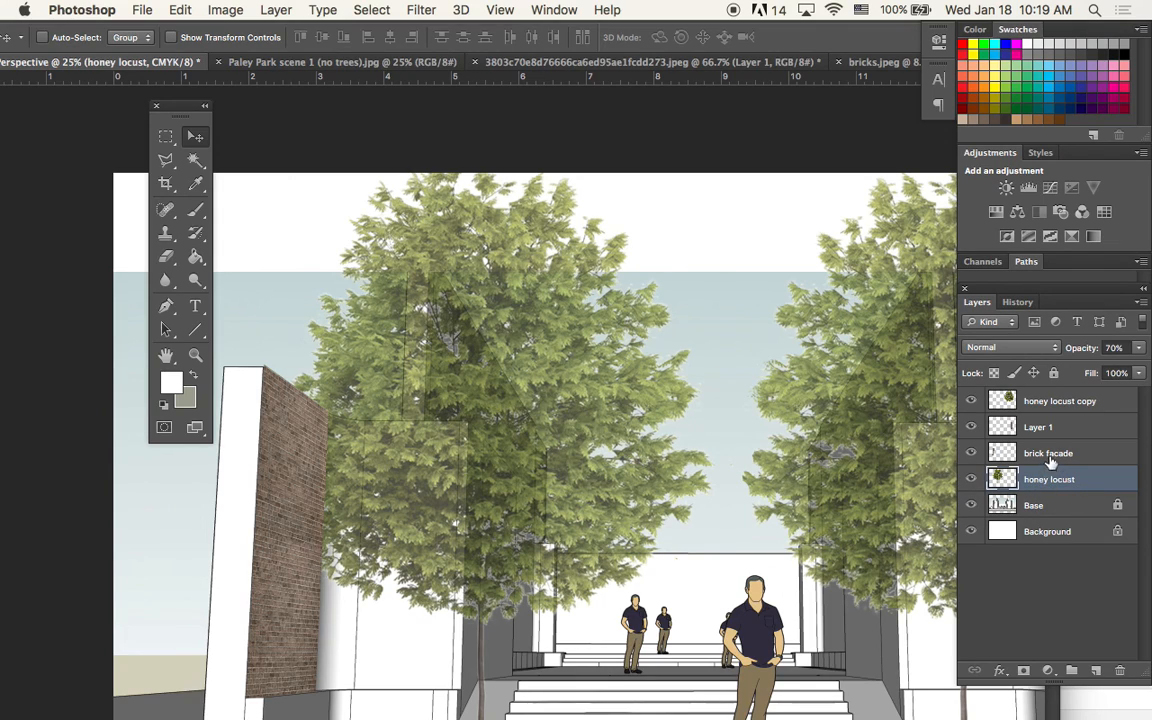
{"action": "left_click_drag", "start_coordinate": [1050, 478], "coordinate": [1058, 446]}
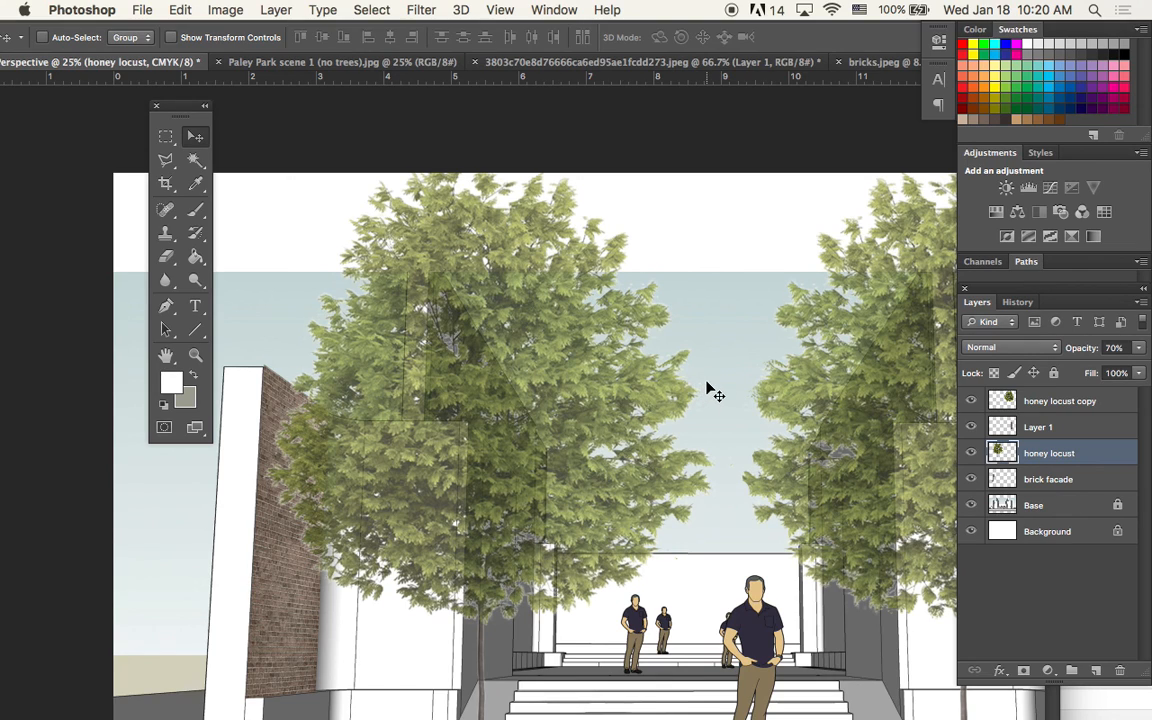
{"action": "key", "text": "super+minus"}
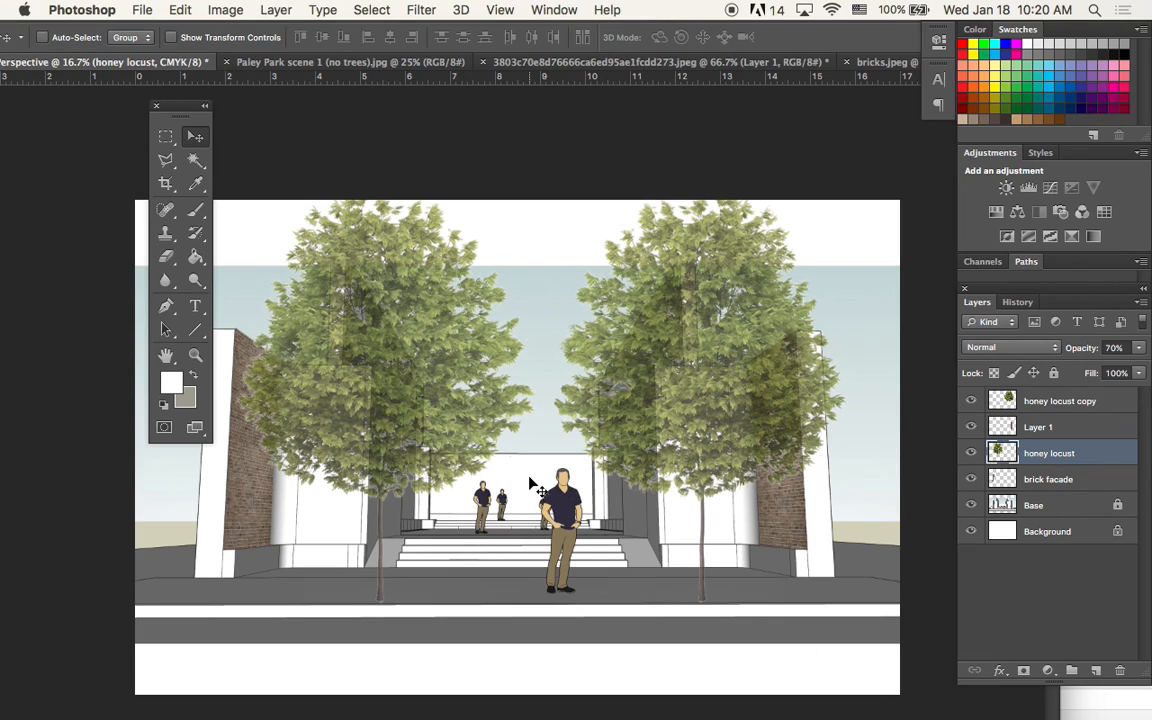
- Switch to Firefox and search Google Images for "paley park waterfall"
{"action": "left_click", "coordinate": [1127, 716]}
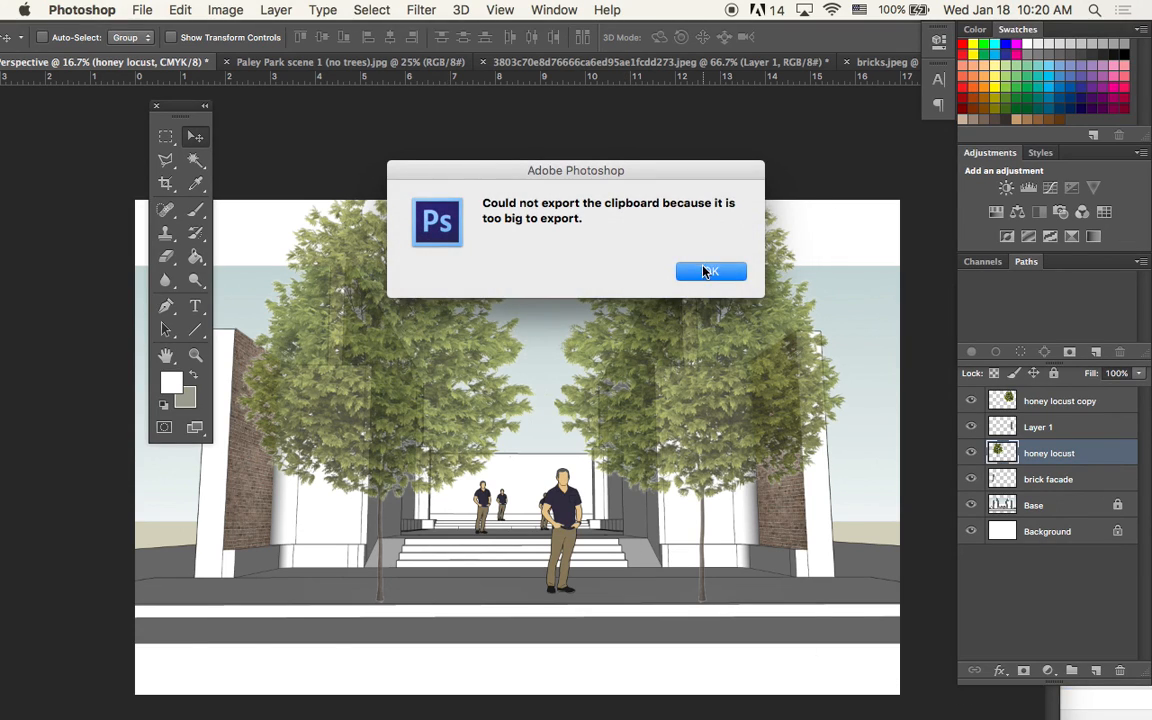
{"action": "left_click", "coordinate": [709, 271]}
{"action": "left_click_drag", "start_coordinate": [648, 648], "coordinate": [596, 101]}
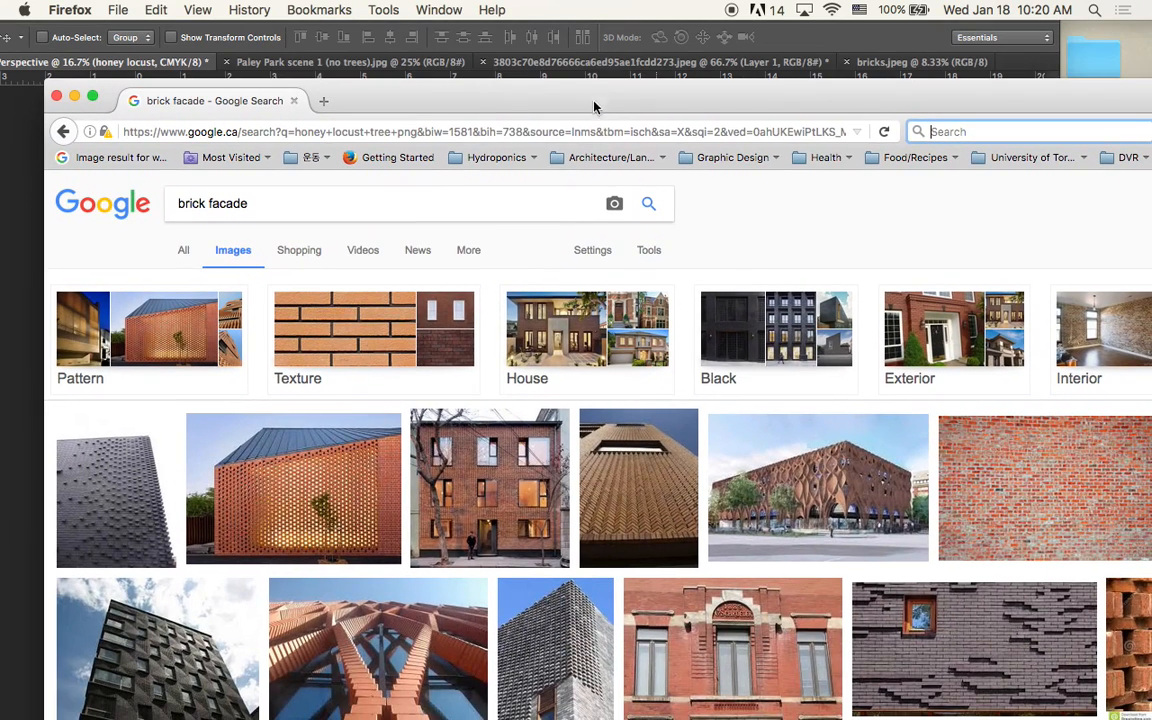
{"action": "left_click_drag", "start_coordinate": [507, 205], "coordinate": [78, 190]}
{"action": "type", "text": "paley park"}
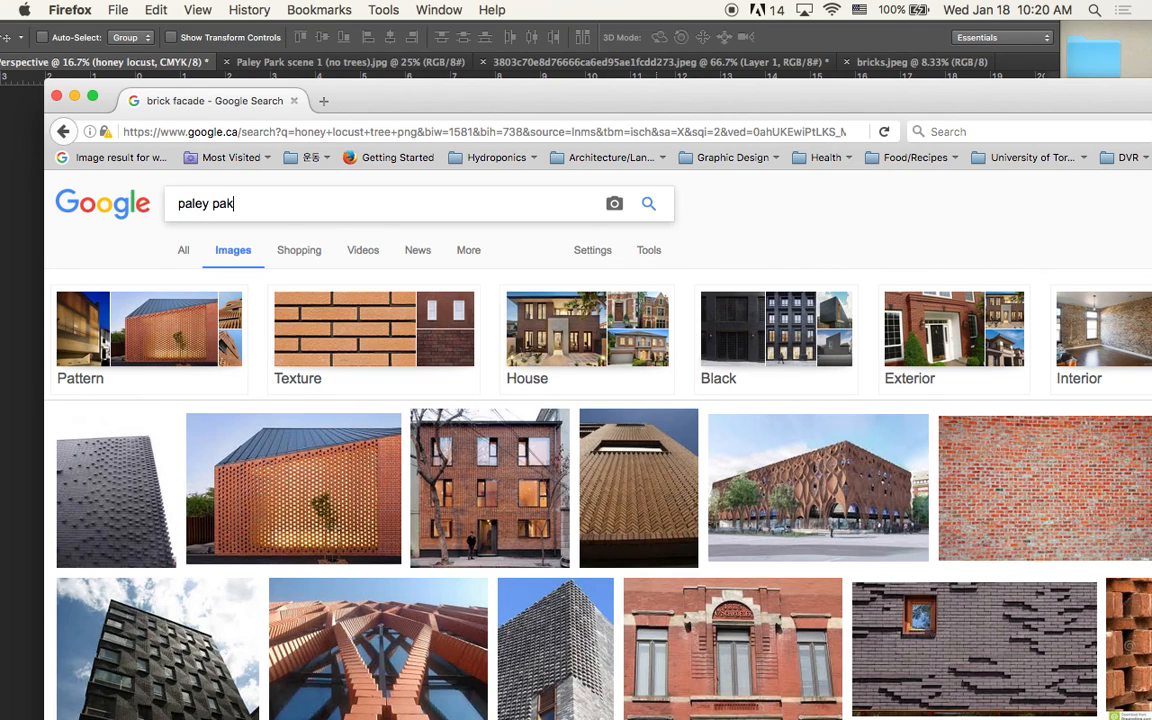
{"action": "key", "text": "Return"}
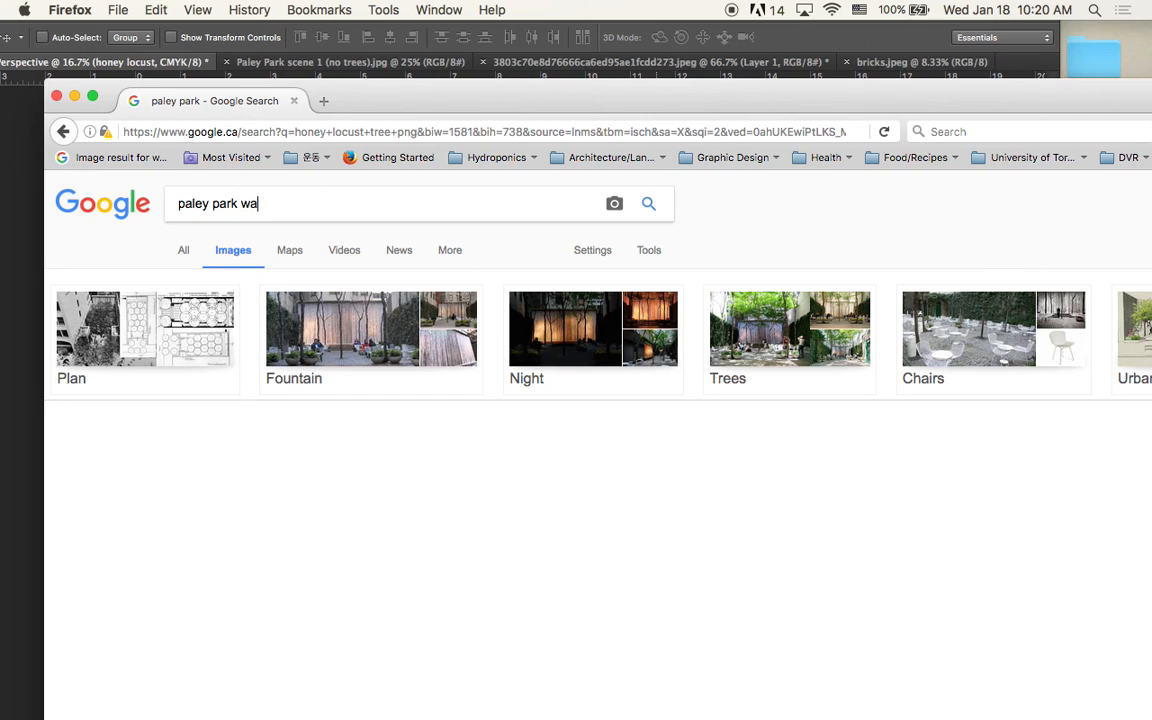
{"action": "key", "text": "Return"}
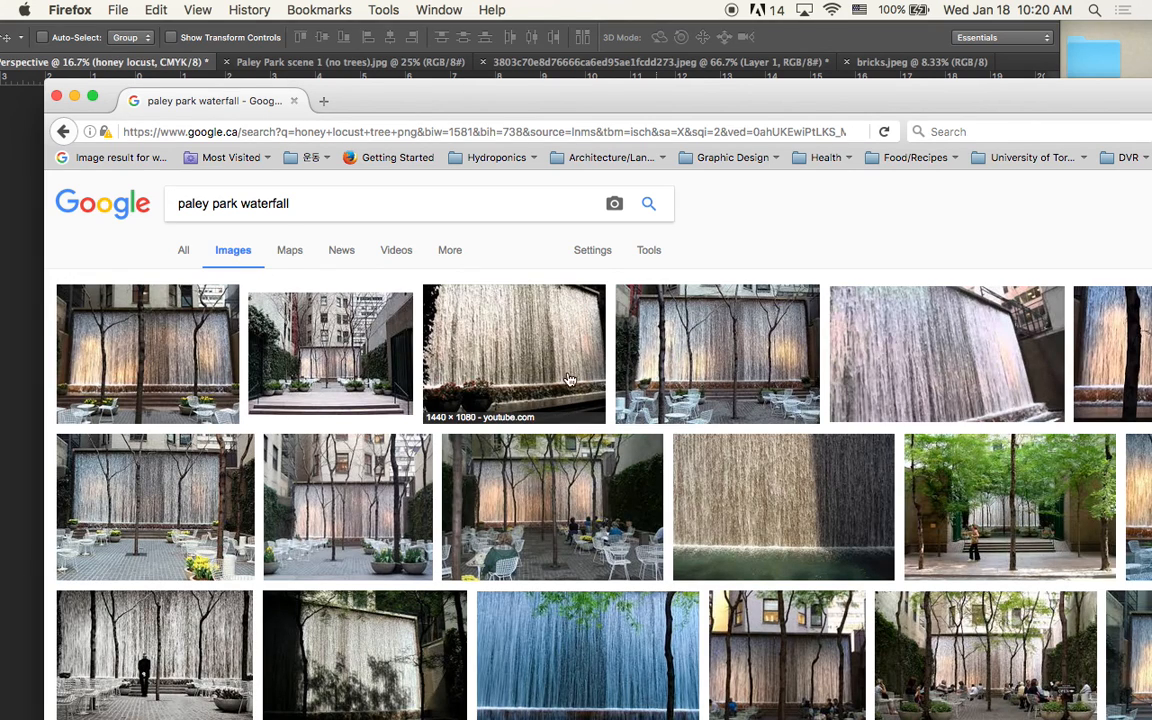
- Preview some of the waterfall photos in the image results as texture references
{"action": "left_click", "coordinate": [690, 490]}
{"action": "scroll", "coordinate": [524, 260], "scroll_direction": "up", "scroll_amount": 2}
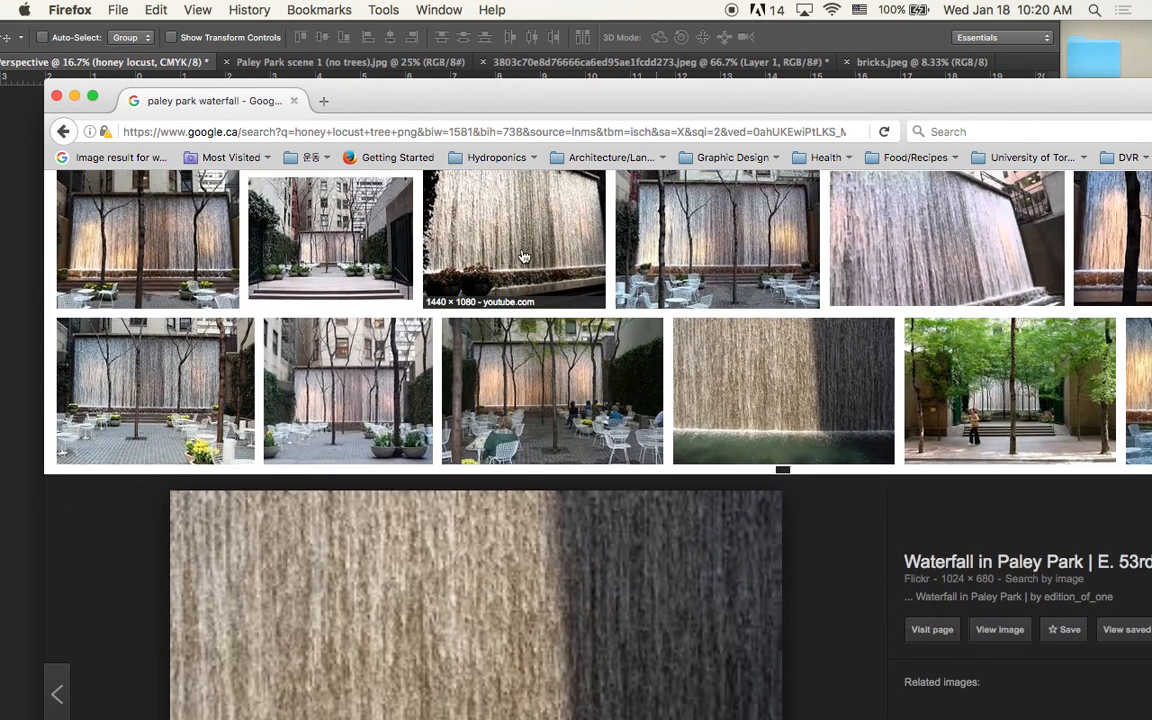
{"action": "left_click", "coordinate": [524, 260]}
{"action": "scroll", "coordinate": [368, 334], "scroll_direction": "down", "scroll_amount": 3}
{"action": "scroll", "coordinate": [370, 348], "scroll_direction": "down", "scroll_amount": 2}
- Return to Photoshop and open waterfall.jpeg from the Images folder
{"action": "left_click_drag", "start_coordinate": [447, 108], "coordinate": [447, 283]}
{"action": "left_click", "coordinate": [490, 146]}
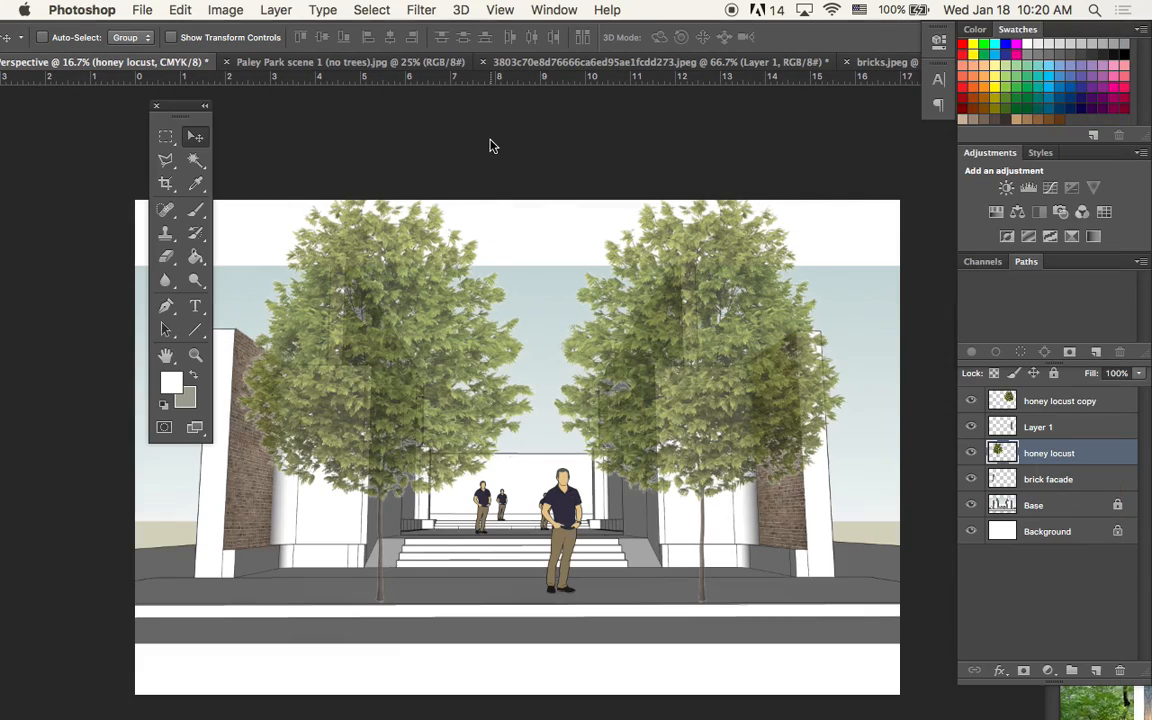
{"action": "key", "text": "super+o"}
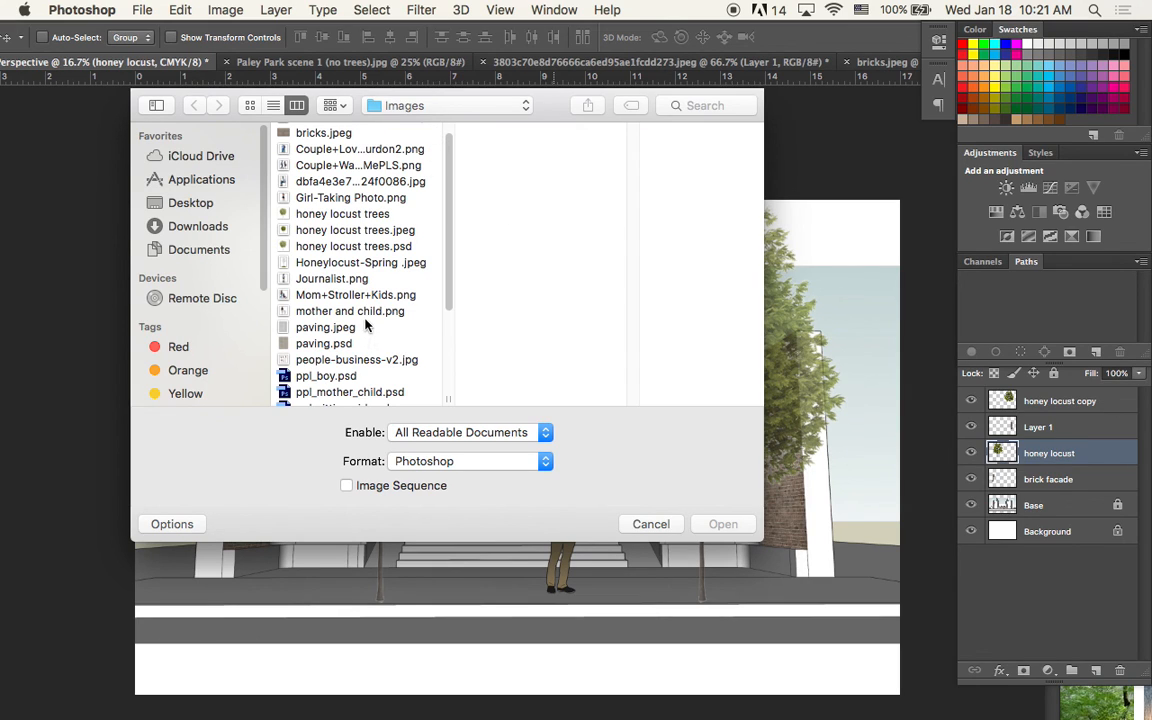
{"action": "scroll", "coordinate": [360, 320], "scroll_direction": "down", "scroll_amount": 4}
{"action": "left_click", "coordinate": [335, 366]}
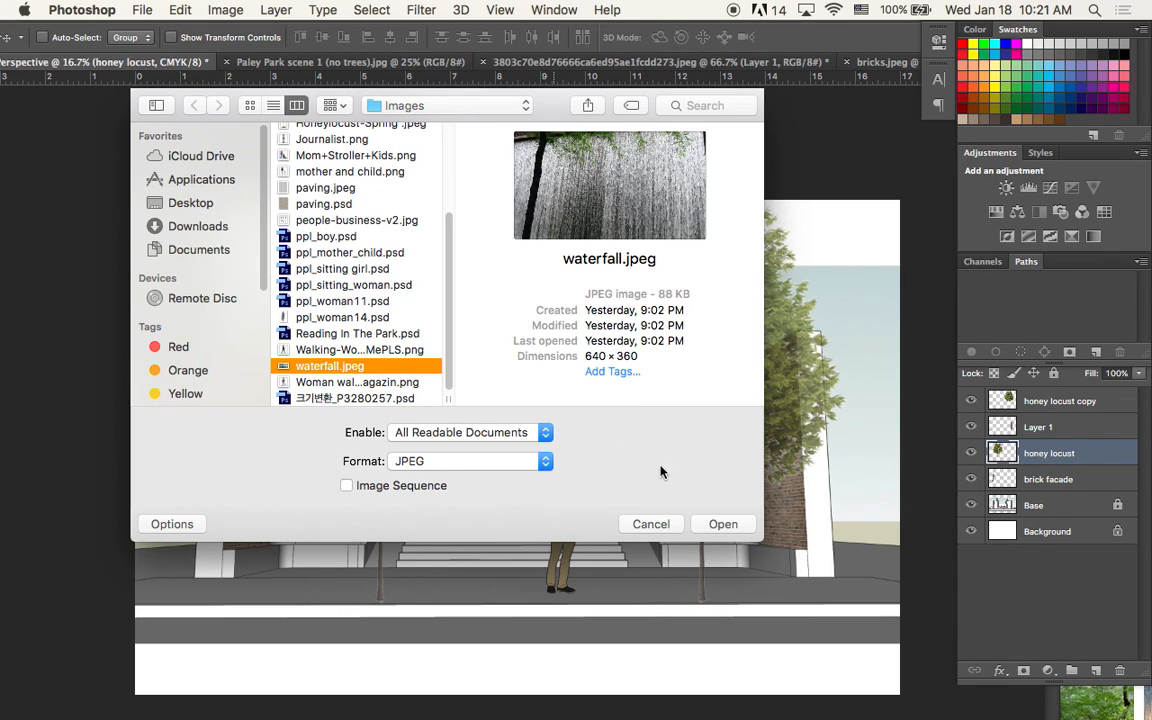
{"action": "left_click", "coordinate": [737, 526]}
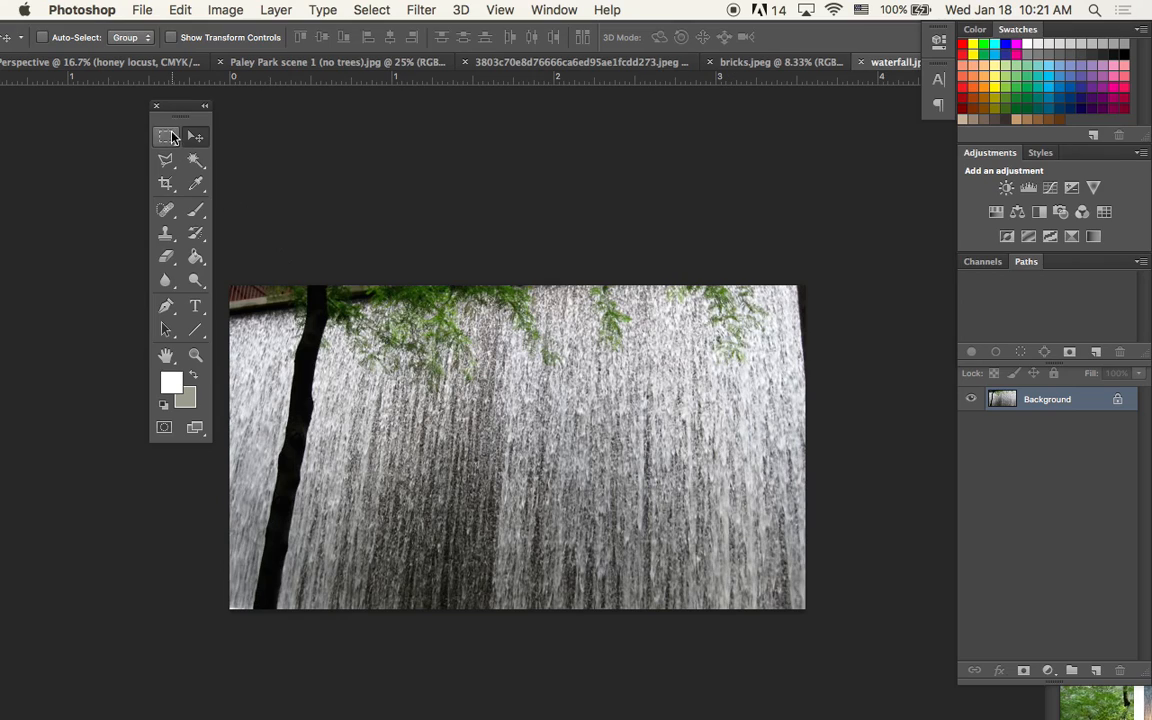
- Copy a rectangular area of falling water below the leaves and clear of the tree trunk, and paste it into the Perspective document
{"action": "left_click", "coordinate": [166, 136]}
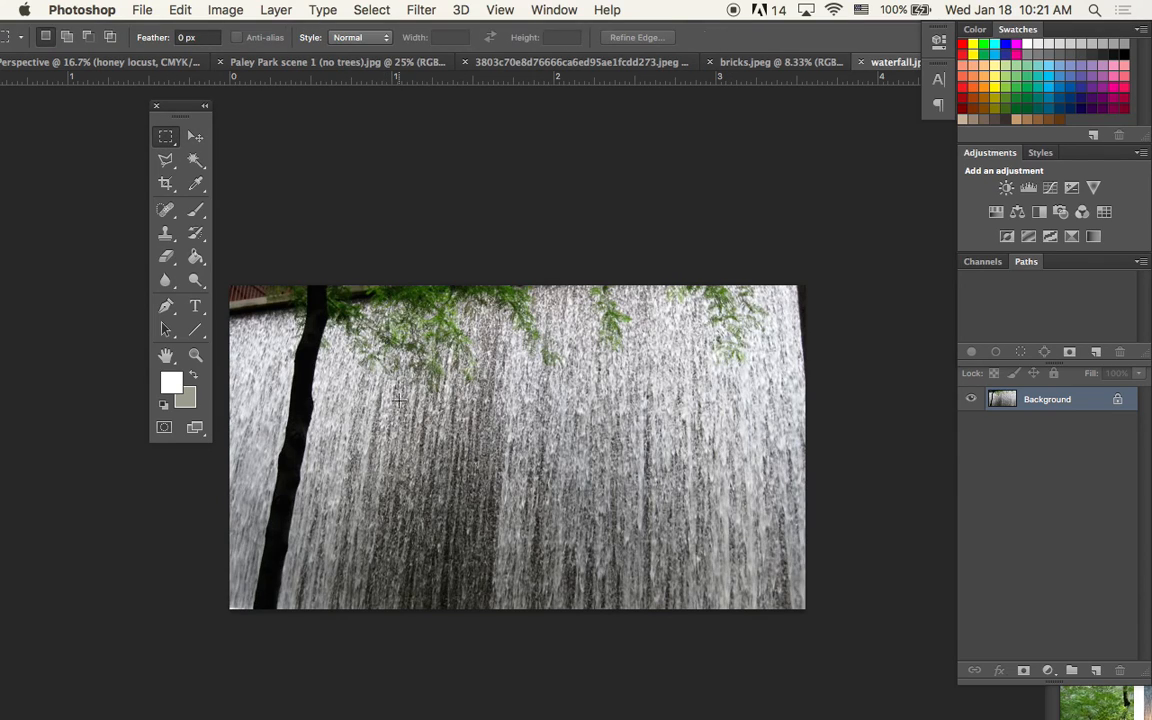
{"action": "left_click_drag", "start_coordinate": [386, 392], "coordinate": [815, 635]}
{"action": "key", "text": "super+d"}
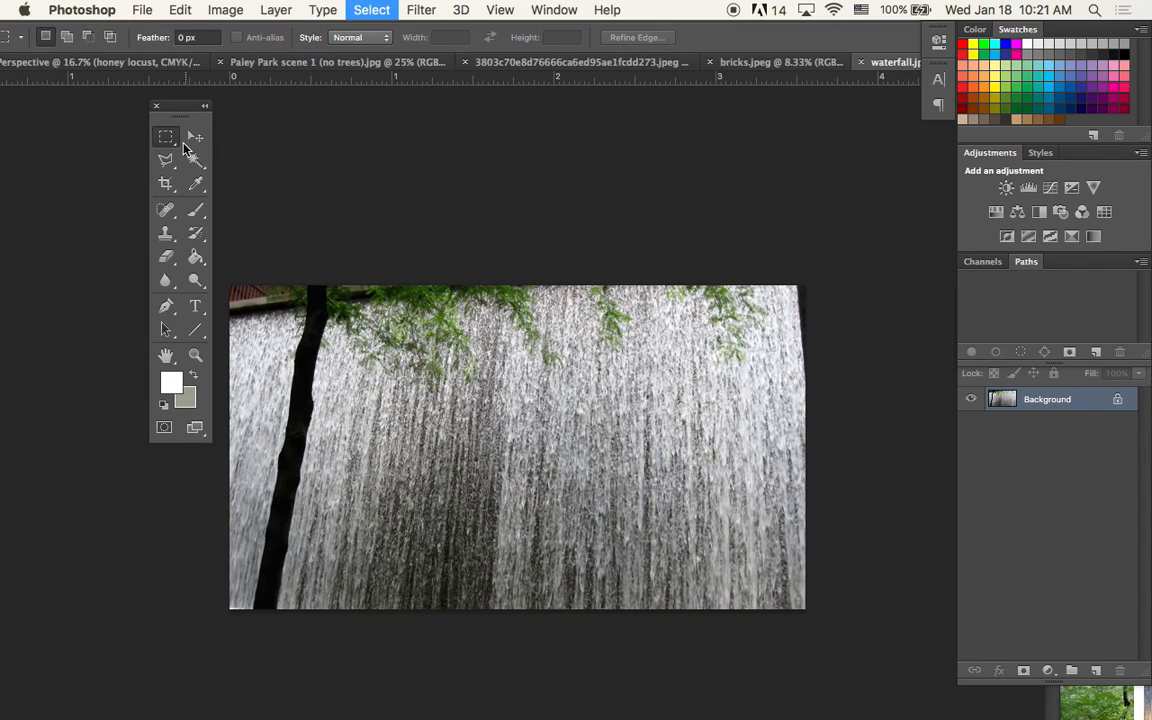
{"action": "left_click_drag", "start_coordinate": [389, 392], "coordinate": [874, 640]}
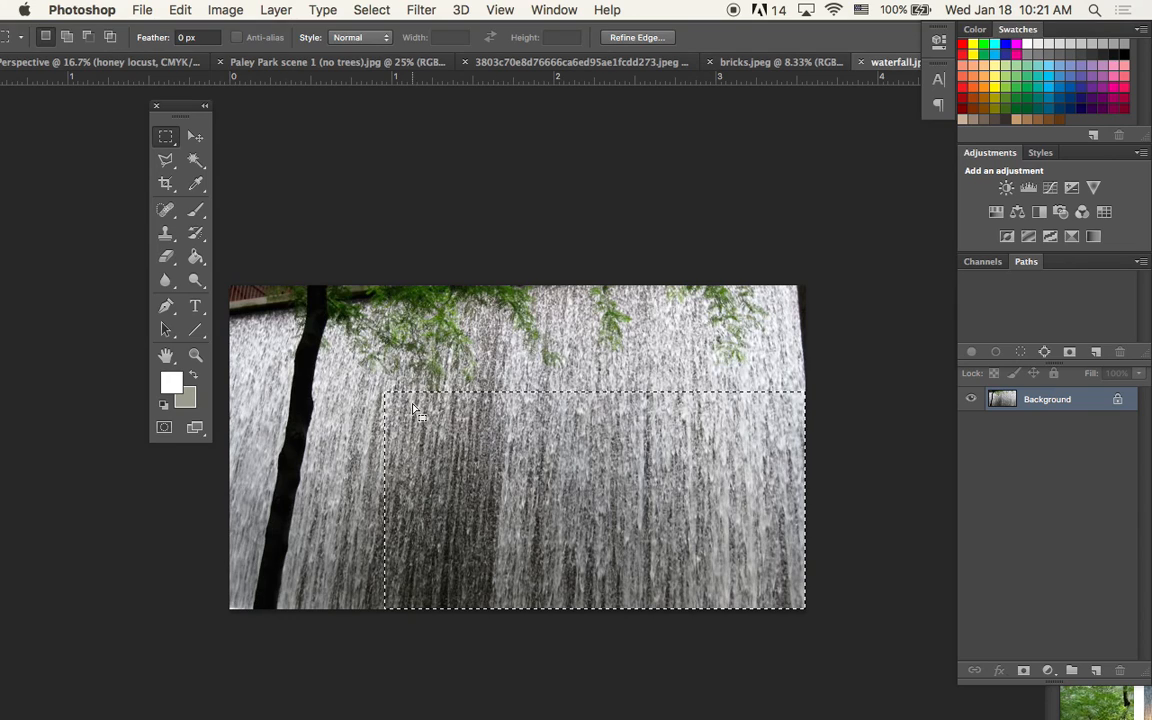
{"action": "key", "text": "super+c"}
{"action": "left_click", "coordinate": [37, 62]}
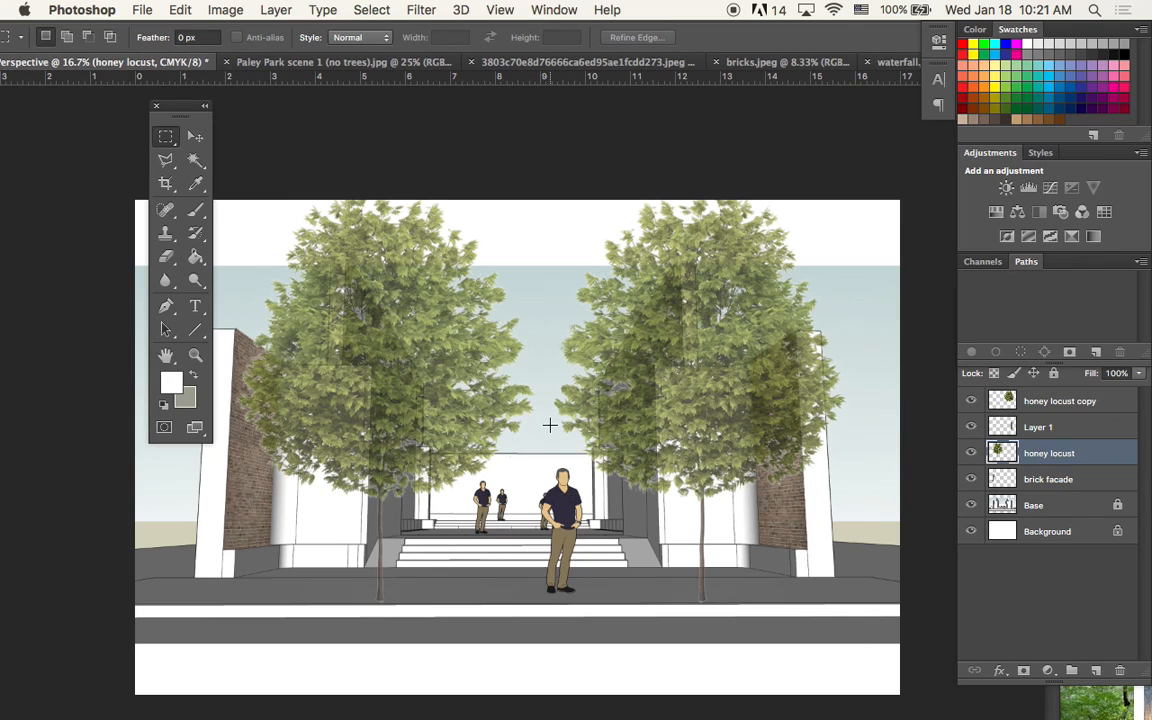
{"action": "key", "text": "super+v"}
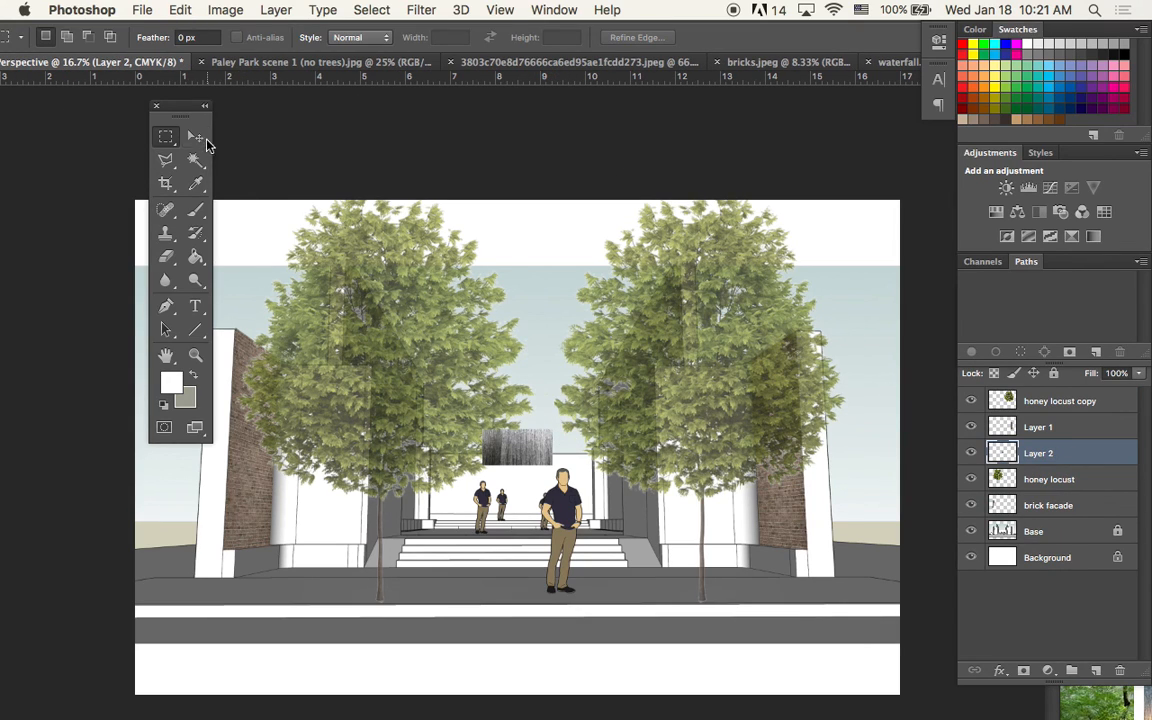
- Hide both honey locust layers and keep the pasted waterfall layer active for moving
{"action": "left_click", "coordinate": [200, 139]}
{"action": "left_click", "coordinate": [971, 401]}
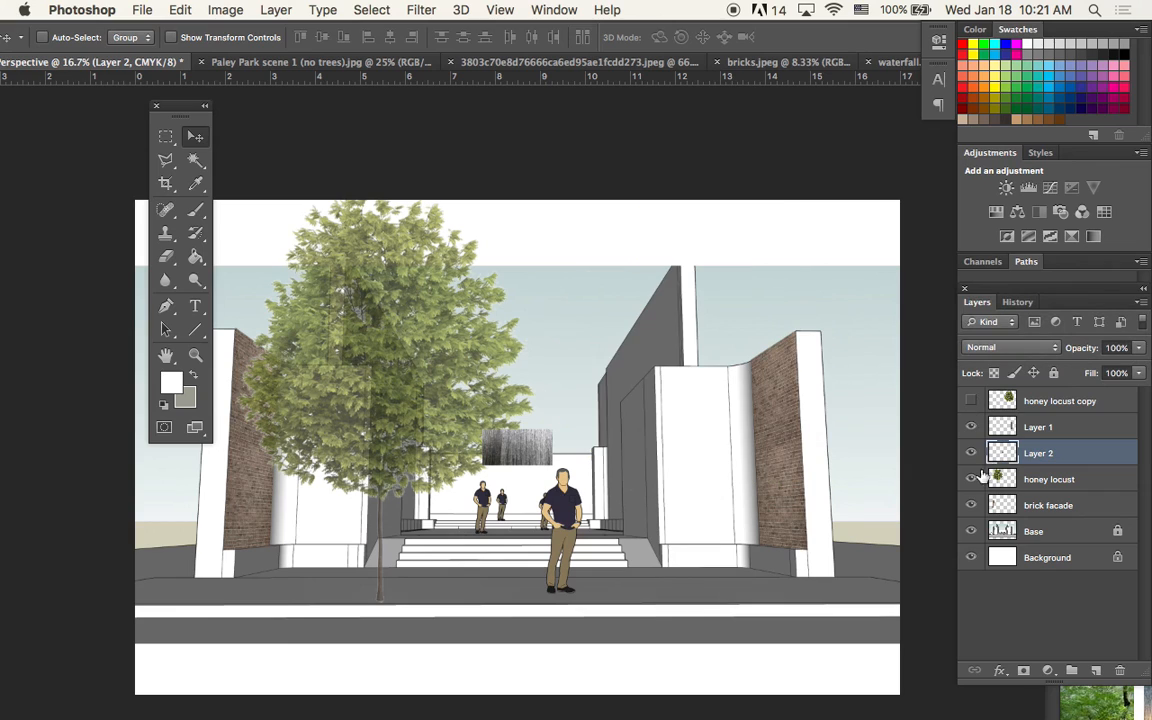
{"action": "left_click", "coordinate": [971, 479]}
{"action": "right_click", "coordinate": [511, 448]}
{"action": "left_click", "coordinate": [545, 454]}
- Move the waterfall patch so its upper-left corner aligns with the upper-left corner of the white back wall
{"action": "key", "text": "super+equal"}
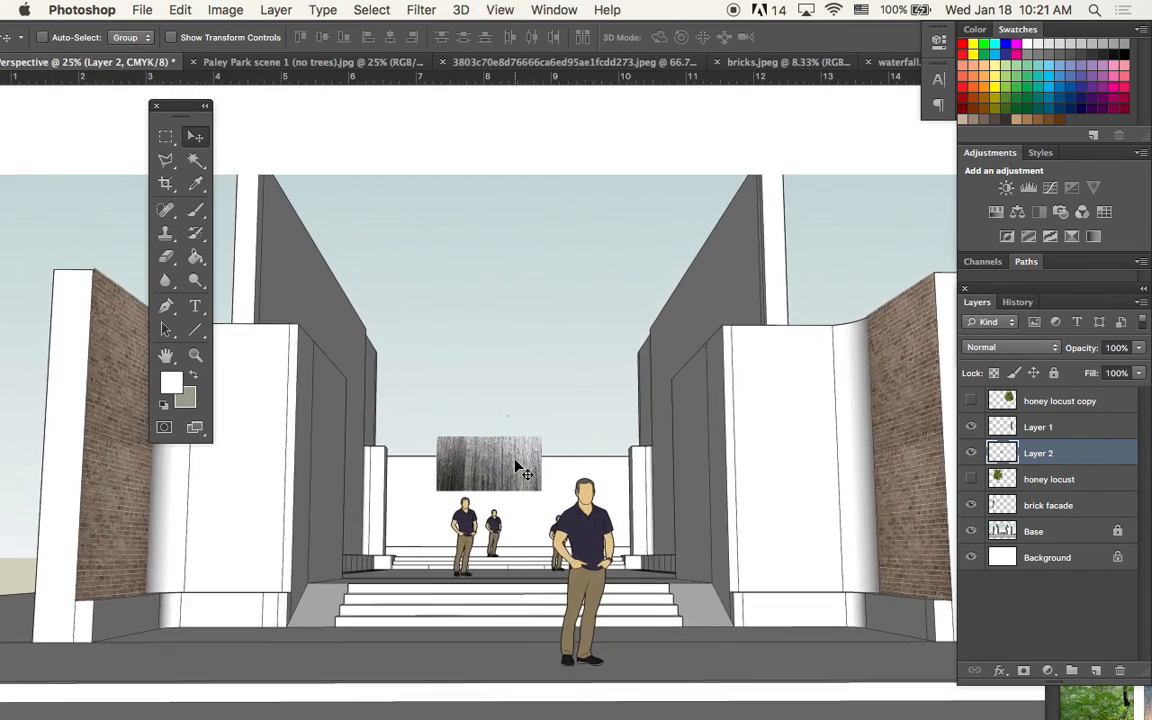
{"action": "key", "text": "super+equal"}
{"action": "key", "text": "super+equal"}
{"action": "scroll", "coordinate": [522, 468], "scroll_direction": "down", "scroll_amount": 5}
{"action": "scroll", "coordinate": [608, 402], "scroll_direction": "down", "scroll_amount": 1}
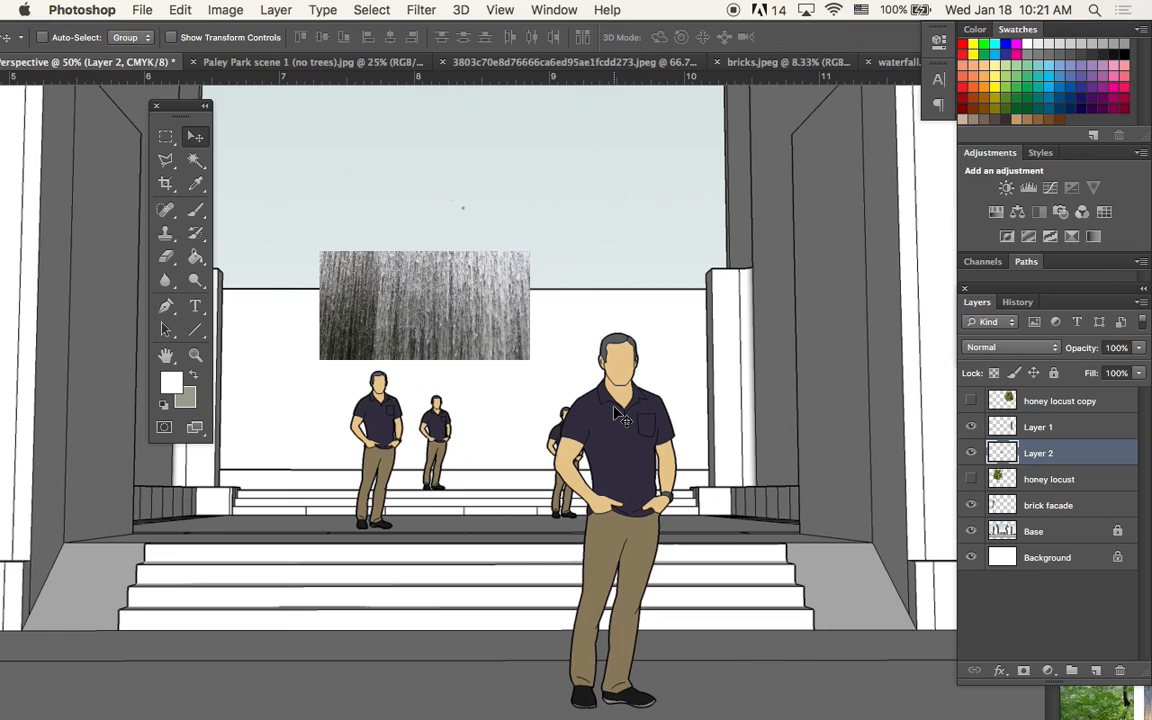
{"action": "left_click_drag", "start_coordinate": [434, 320], "coordinate": [337, 352]}
{"action": "scroll", "coordinate": [340, 345], "scroll_direction": "down", "scroll_amount": 2}
{"action": "scroll", "coordinate": [340, 345], "scroll_direction": "left", "scroll_amount": 2}
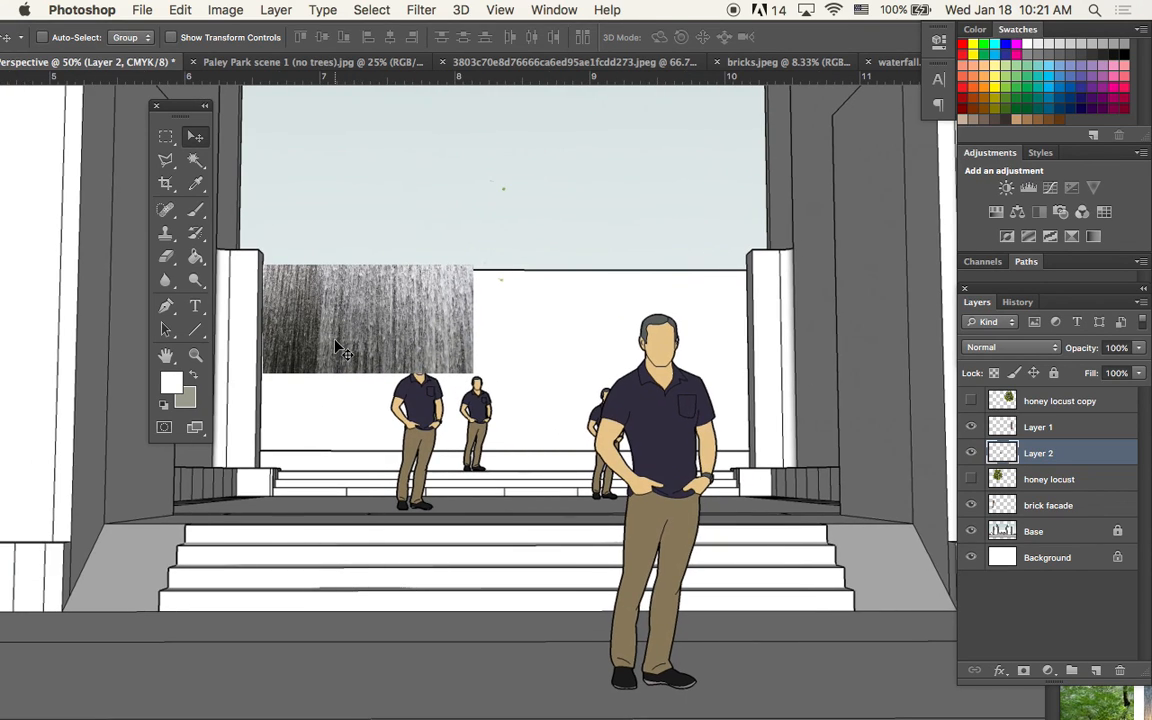
{"action": "key", "text": "super+plus"}
{"action": "scroll", "coordinate": [342, 350], "scroll_direction": "up", "scroll_amount": 2}
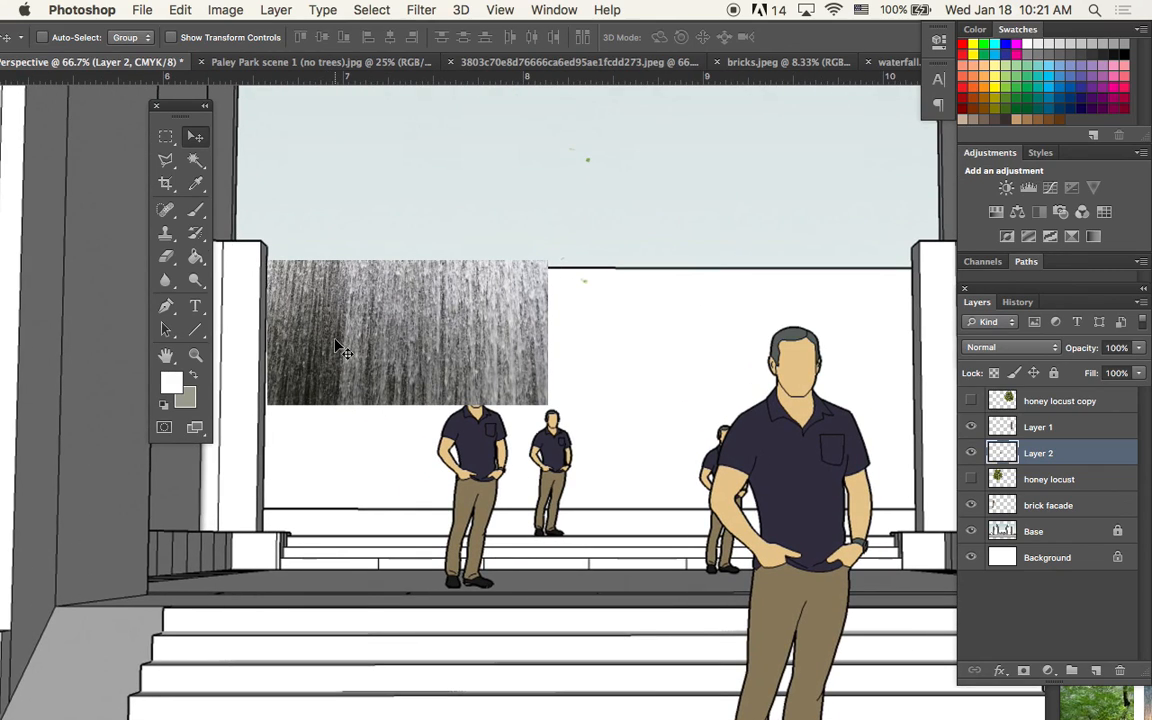
{"action": "left_click_drag", "start_coordinate": [384, 327], "coordinate": [377, 333]}
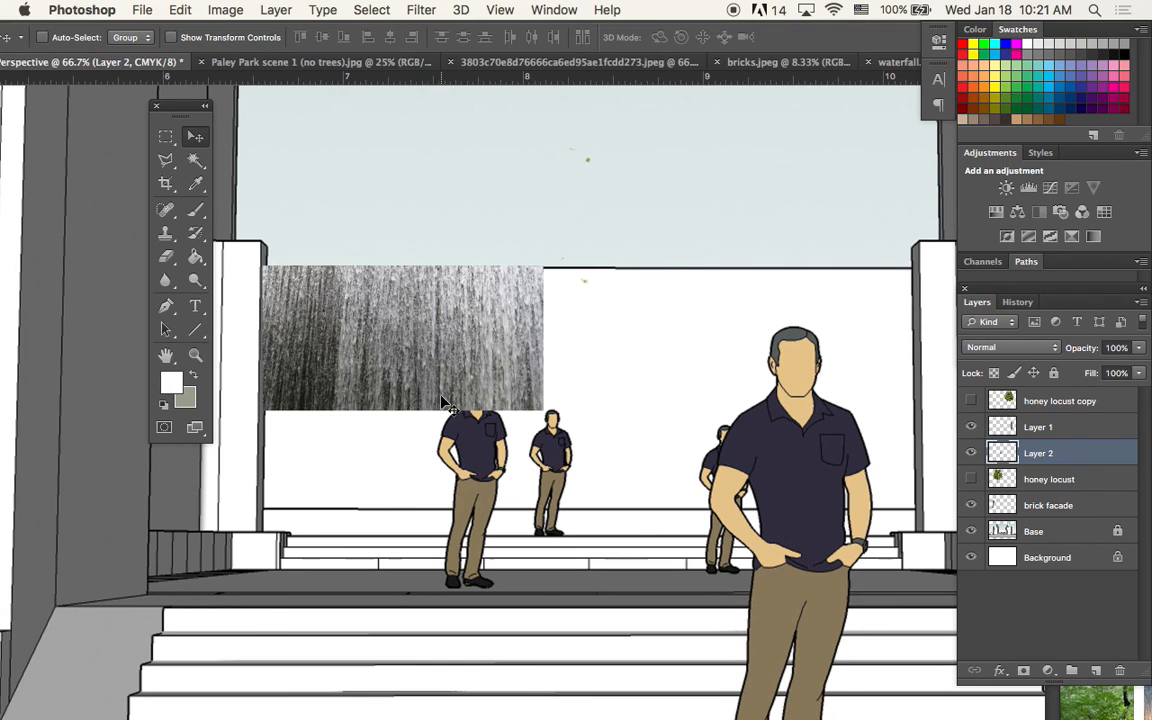
- Free-transform the waterfall patch to about 76% width and 169% height so it spans the back wall's height
{"action": "key", "text": "super+t"}
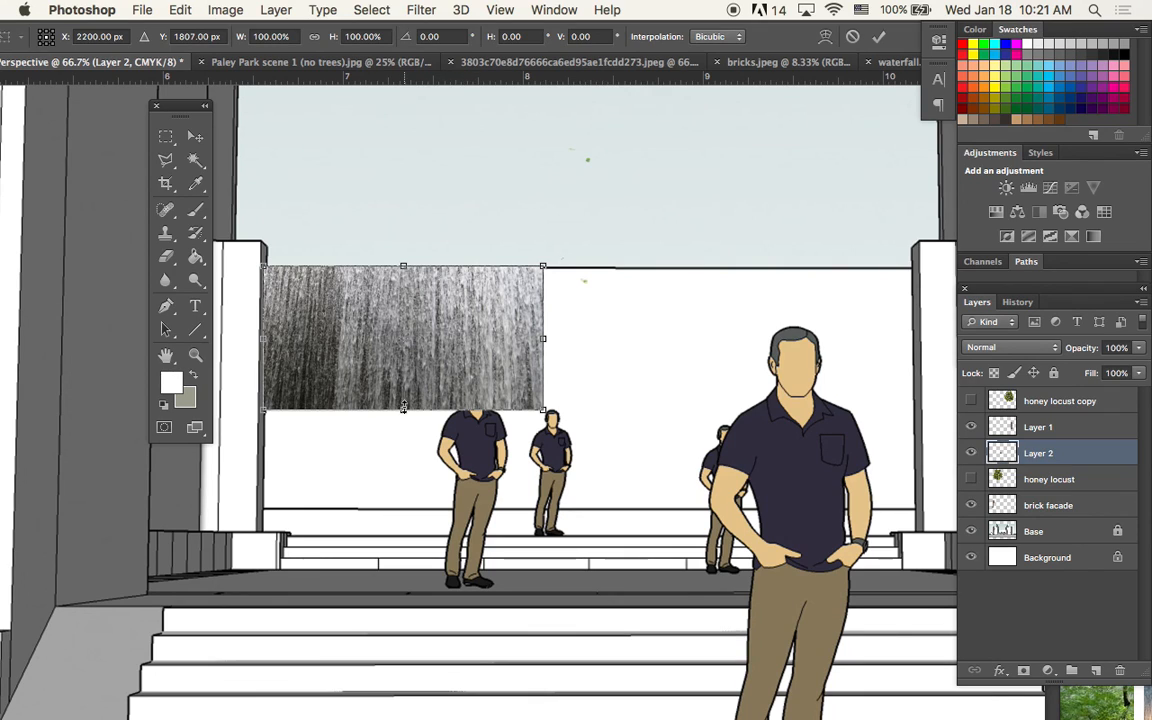
{"action": "left_click_drag", "start_coordinate": [403, 413], "coordinate": [419, 510]}
{"action": "left_click_drag", "start_coordinate": [543, 388], "coordinate": [476, 389]}
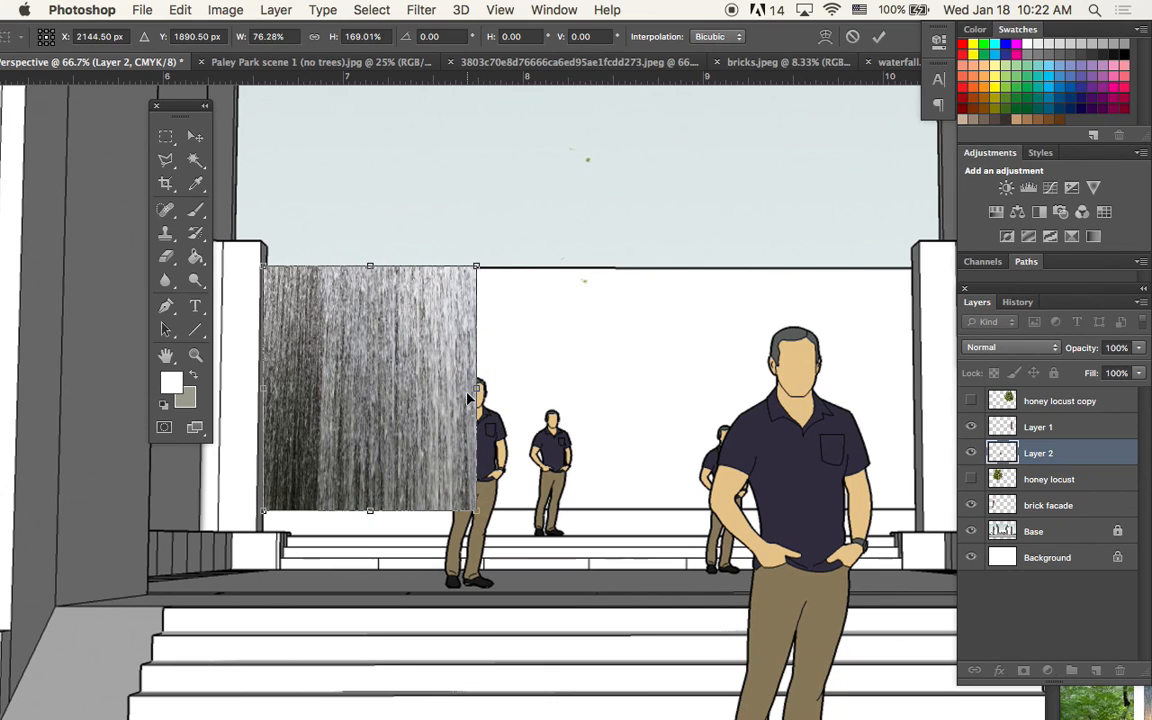
{"action": "key", "text": "Return"}
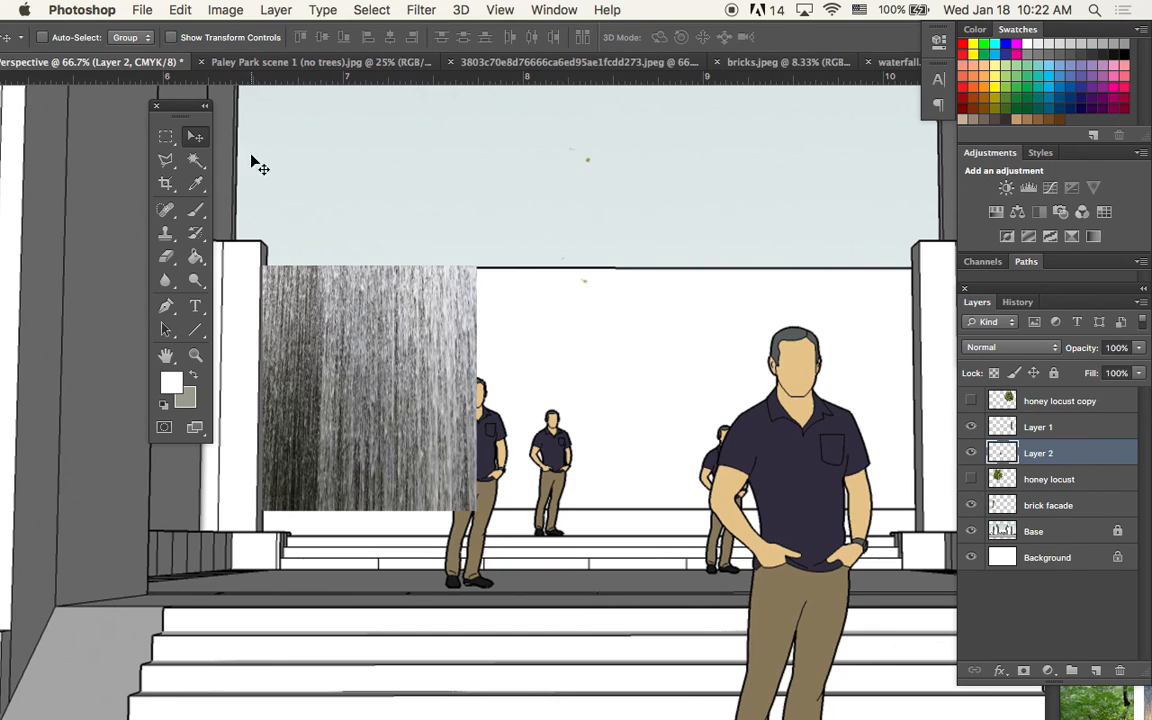
- Clone-stamp the waterfall texture from the patch's top edge onto the bare back wall, extending it beyond the patch's right side
{"action": "left_click_drag", "start_coordinate": [191, 104], "coordinate": [693, 84]}
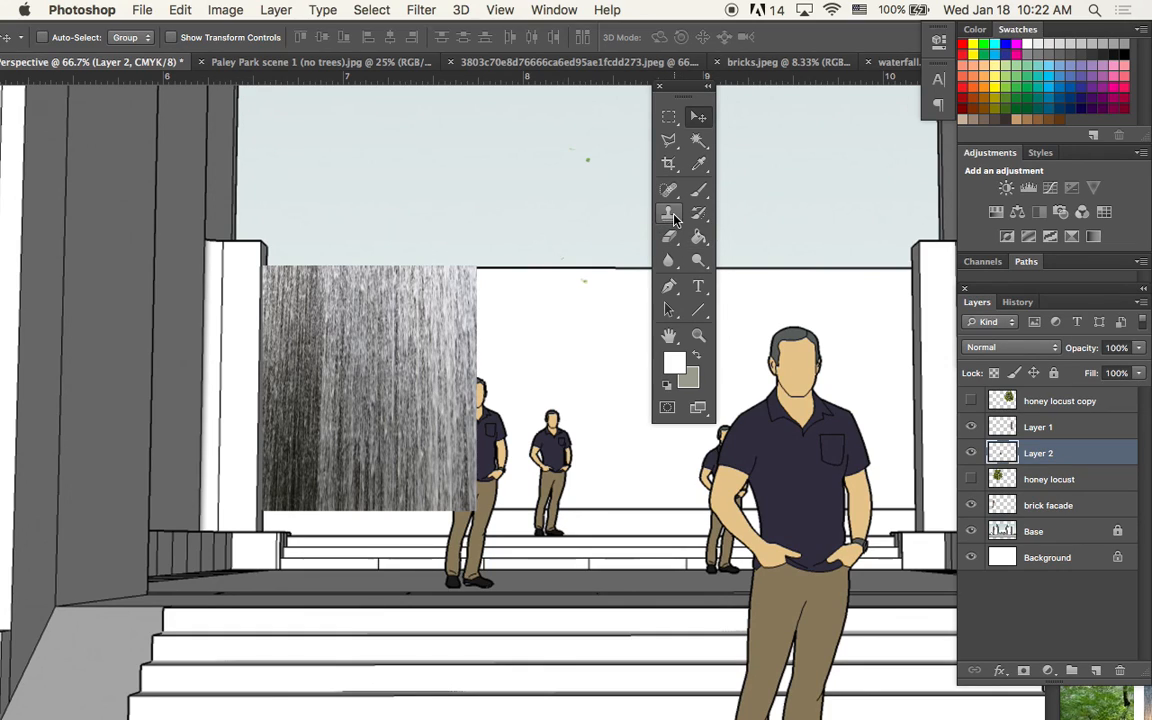
{"action": "left_click", "coordinate": [670, 214]}
{"action": "left_click_drag", "start_coordinate": [683, 86], "coordinate": [114, 98]}
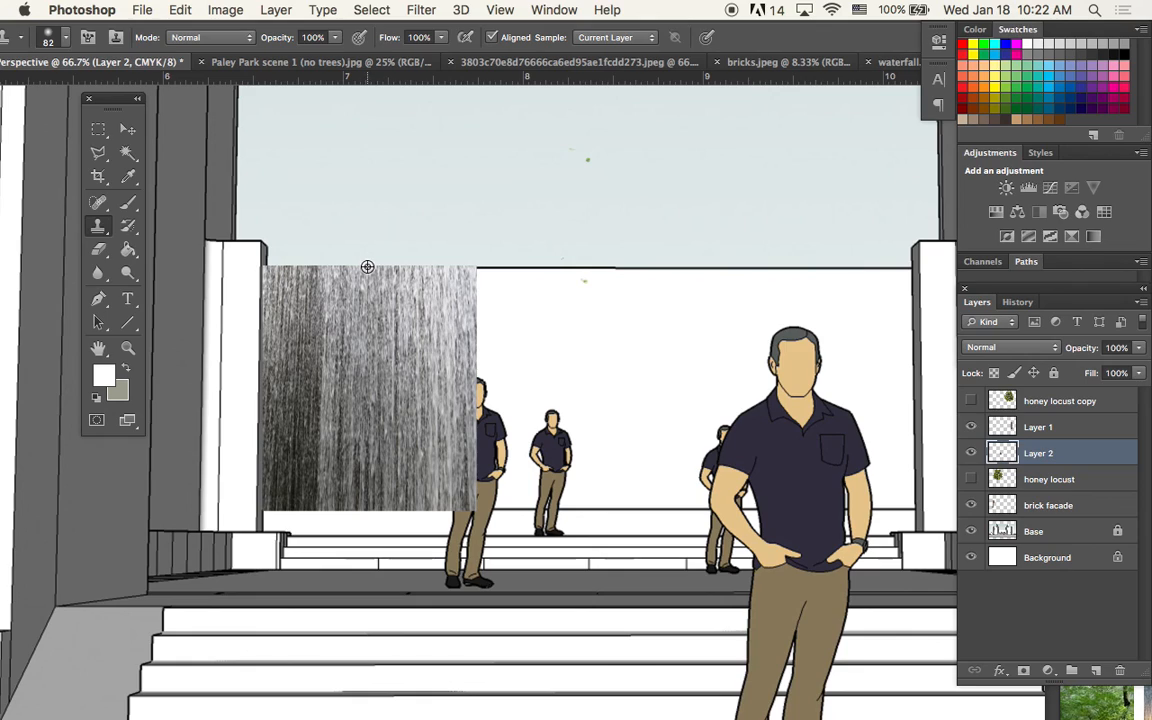
{"action": "left_click", "coordinate": [367, 267], "text": "alt"}
{"action": "left_click", "coordinate": [480, 270]}
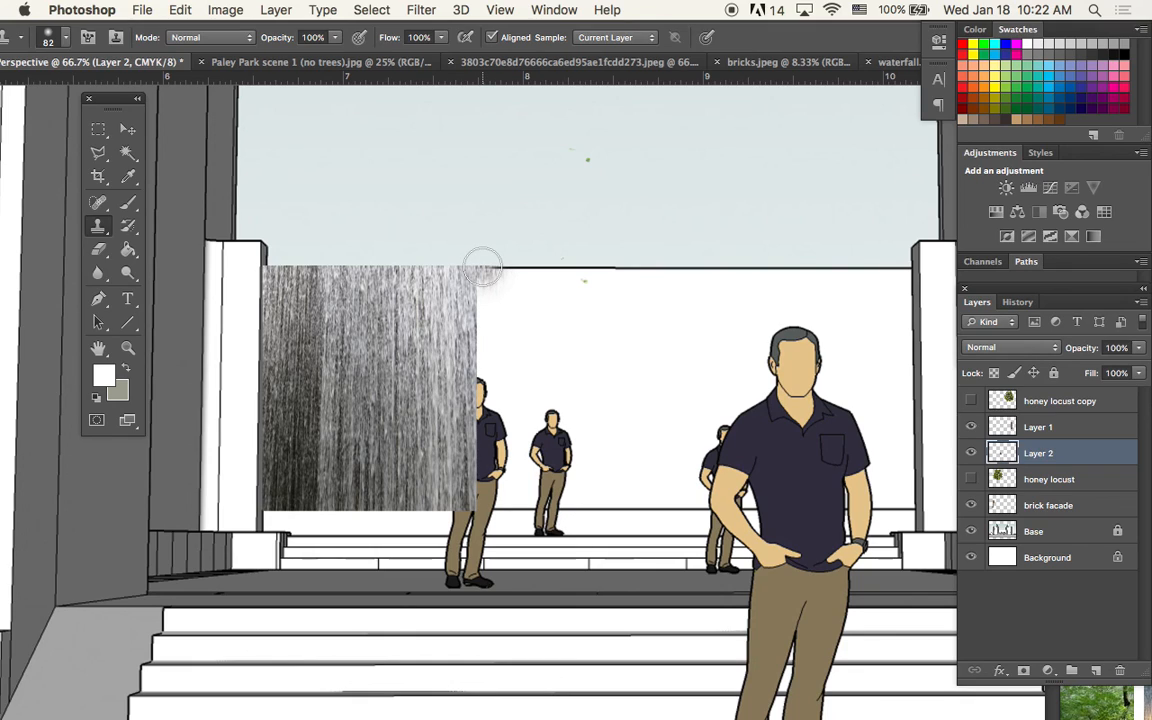
{"action": "mouse_move", "coordinate": [481, 268]}
{"action": "left_mouse_down"}
{"action": "mouse_move", "coordinate": [485, 499]}
{"action": "mouse_move", "coordinate": [498, 497]}
{"action": "mouse_move", "coordinate": [508, 452]}
{"action": "mouse_move", "coordinate": [513, 276]}
{"action": "mouse_move", "coordinate": [534, 295]}
{"action": "mouse_move", "coordinate": [545, 287]}
{"action": "mouse_move", "coordinate": [551, 362]}
{"action": "mouse_move", "coordinate": [552, 452]}
{"action": "mouse_move", "coordinate": [540, 502]}
{"action": "mouse_move", "coordinate": [523, 499]}
{"action": "mouse_move", "coordinate": [572, 490]}
{"action": "mouse_move", "coordinate": [585, 423]}
{"action": "mouse_move", "coordinate": [581, 309]}
{"action": "mouse_move", "coordinate": [555, 274]}
{"action": "mouse_move", "coordinate": [605, 277]}
{"action": "mouse_move", "coordinate": [597, 355]}
{"action": "left_mouse_up"}
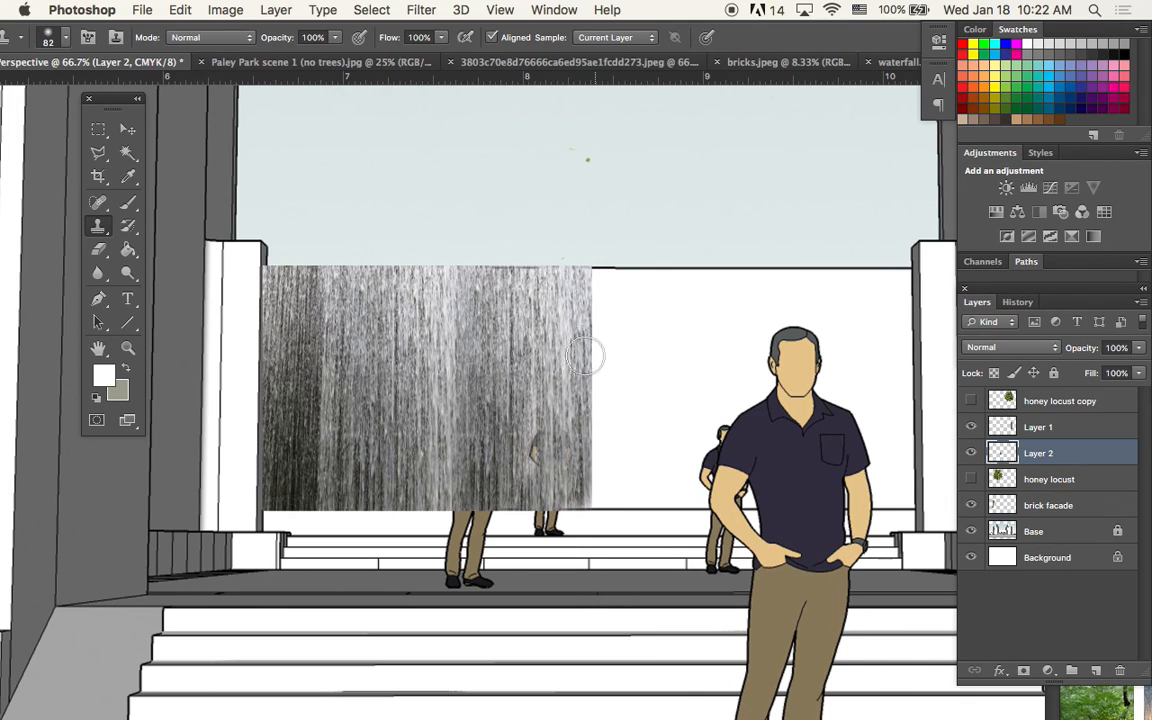
- Continue cloning falling water across the rest of the back wall to the right pillar, resampling from the texture's top edge
{"action": "mouse_move", "coordinate": [445, 297]}
{"action": "left_mouse_down"}
{"action": "mouse_move", "coordinate": [484, 267]}
{"action": "mouse_move", "coordinate": [595, 270]}
{"action": "mouse_move", "coordinate": [609, 373]}
{"action": "mouse_move", "coordinate": [605, 506]}
{"action": "mouse_move", "coordinate": [626, 435]}
{"action": "mouse_move", "coordinate": [631, 270]}
{"action": "mouse_move", "coordinate": [650, 303]}
{"action": "mouse_move", "coordinate": [658, 483]}
{"action": "mouse_move", "coordinate": [627, 497]}
{"action": "mouse_move", "coordinate": [672, 497]}
{"action": "mouse_move", "coordinate": [686, 472]}
{"action": "mouse_move", "coordinate": [677, 277]}
{"action": "mouse_move", "coordinate": [708, 285]}
{"action": "mouse_move", "coordinate": [717, 490]}
{"action": "mouse_move", "coordinate": [748, 499]}
{"action": "mouse_move", "coordinate": [744, 279]}
{"action": "mouse_move", "coordinate": [634, 268]}
{"action": "mouse_move", "coordinate": [752, 269]}
{"action": "mouse_move", "coordinate": [768, 507]}
{"action": "mouse_move", "coordinate": [716, 460]}
{"action": "mouse_move", "coordinate": [709, 399]}
{"action": "mouse_move", "coordinate": [770, 485]}
{"action": "mouse_move", "coordinate": [801, 490]}
{"action": "mouse_move", "coordinate": [782, 298]}
{"action": "mouse_move", "coordinate": [800, 281]}
{"action": "mouse_move", "coordinate": [820, 450]}
{"action": "left_mouse_up"}
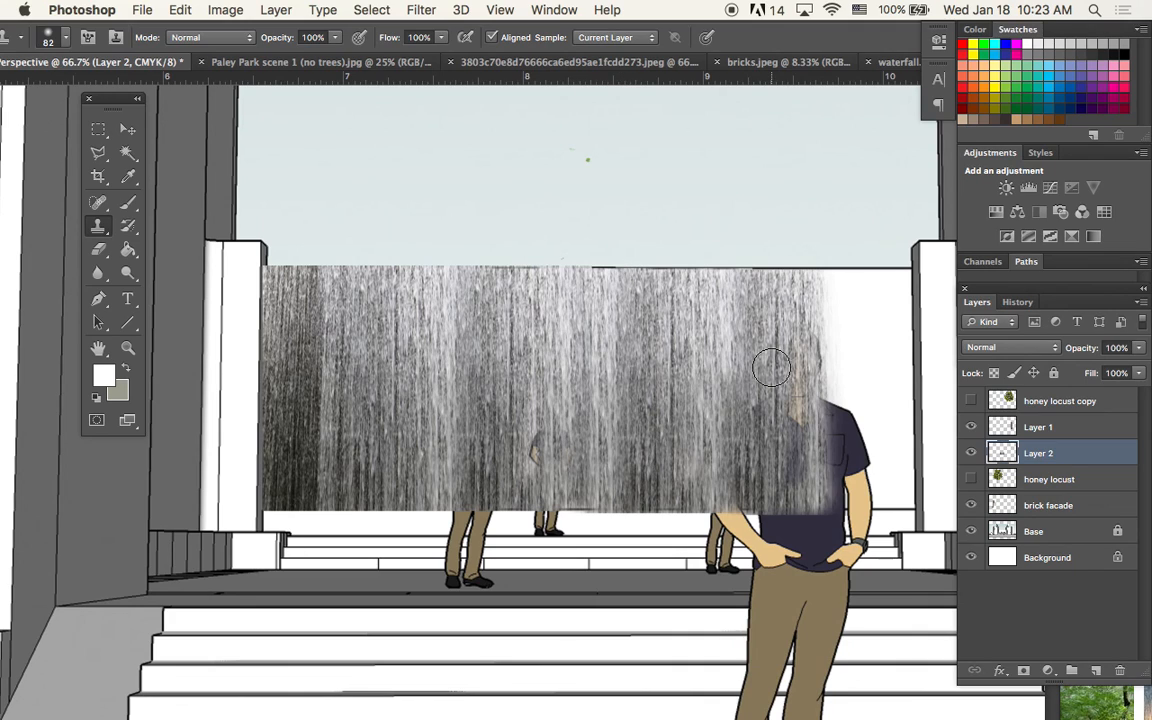
{"action": "mouse_move", "coordinate": [792, 271]}
{"action": "left_mouse_down"}
{"action": "mouse_move", "coordinate": [798, 514]}
{"action": "mouse_move", "coordinate": [830, 518]}
{"action": "mouse_move", "coordinate": [858, 502]}
{"action": "mouse_move", "coordinate": [840, 445]}
{"action": "mouse_move", "coordinate": [824, 267]}
{"action": "mouse_move", "coordinate": [872, 273]}
{"action": "left_mouse_up"}
{"action": "left_click", "coordinate": [525, 268], "text": "alt"}
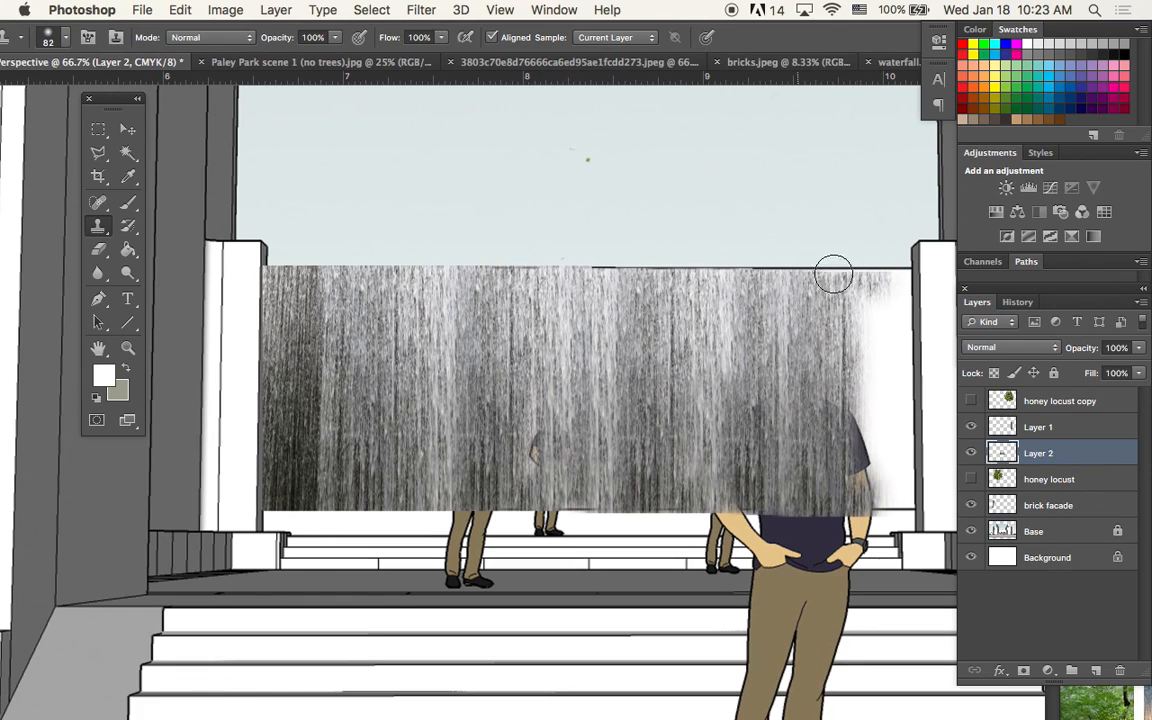
{"action": "mouse_move", "coordinate": [895, 273]}
{"action": "left_mouse_down"}
{"action": "mouse_move", "coordinate": [892, 452]}
{"action": "mouse_move", "coordinate": [869, 296]}
{"action": "mouse_move", "coordinate": [887, 437]}
{"action": "mouse_move", "coordinate": [873, 498]}
{"action": "left_mouse_up"}
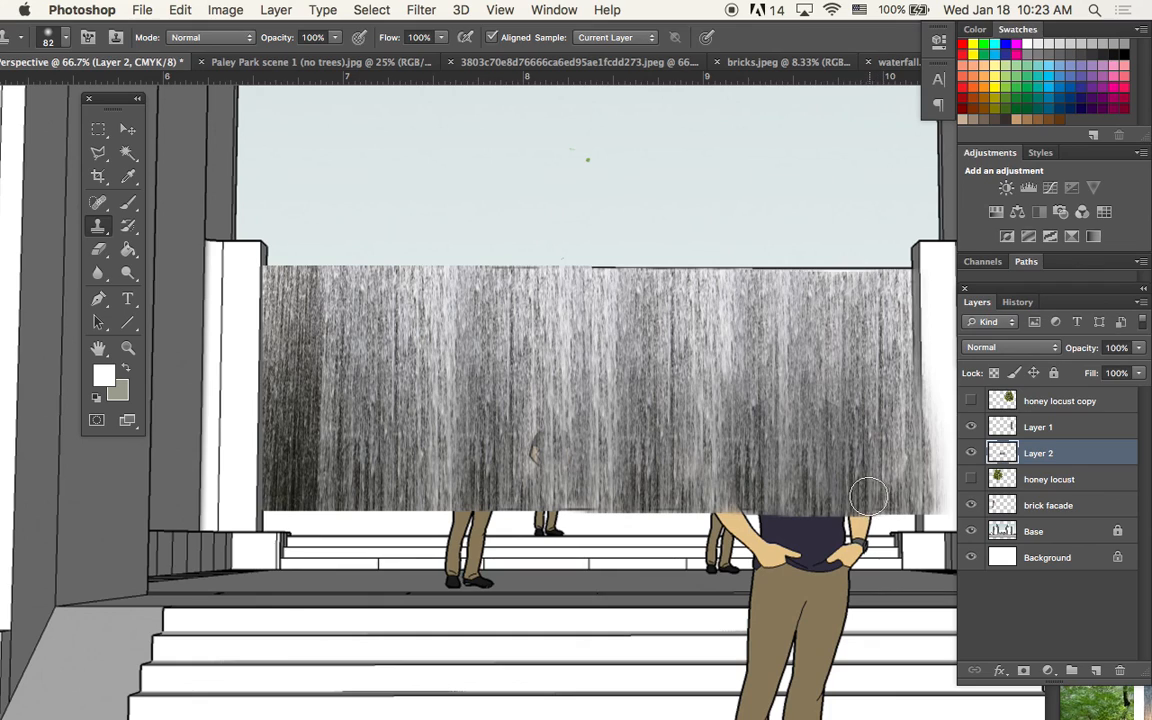
- Delete the waterfall overspill on the right pillar with a polygonal selection along the pillar's inner edge, and clear the selection
{"action": "scroll", "coordinate": [700, 430], "scroll_direction": "right", "scroll_amount": 5}
{"action": "left_click", "coordinate": [98, 131]}
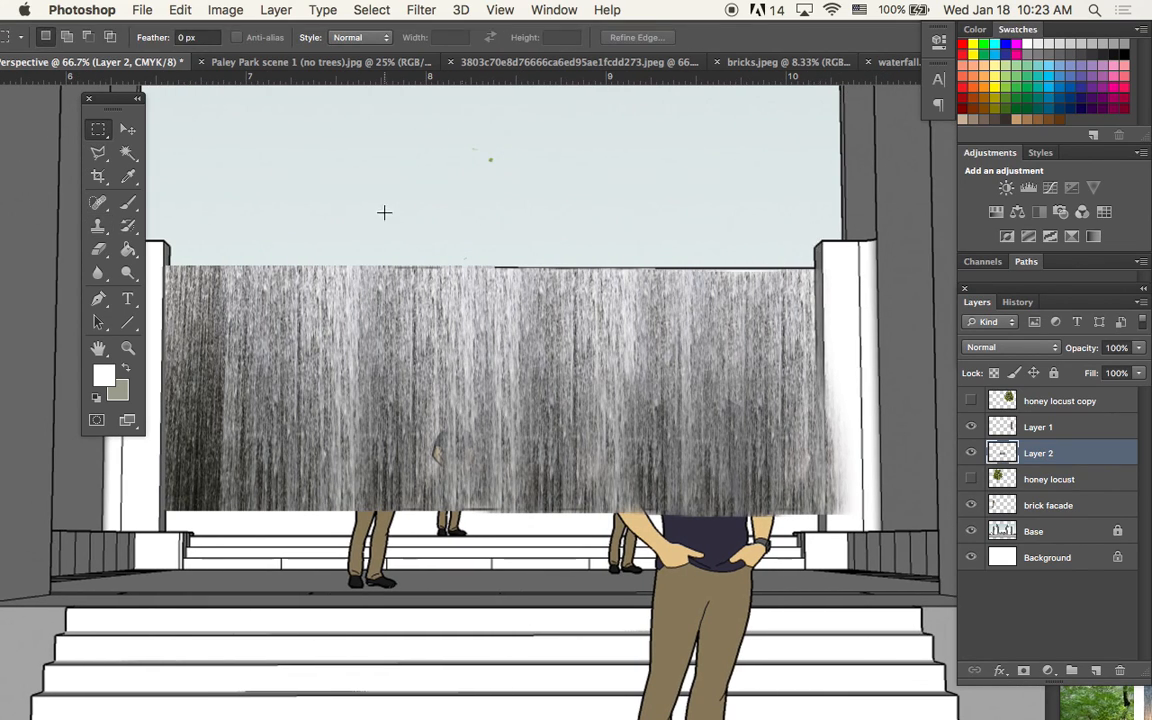
{"action": "left_click_drag", "start_coordinate": [88, 95], "coordinate": [632, 84]}
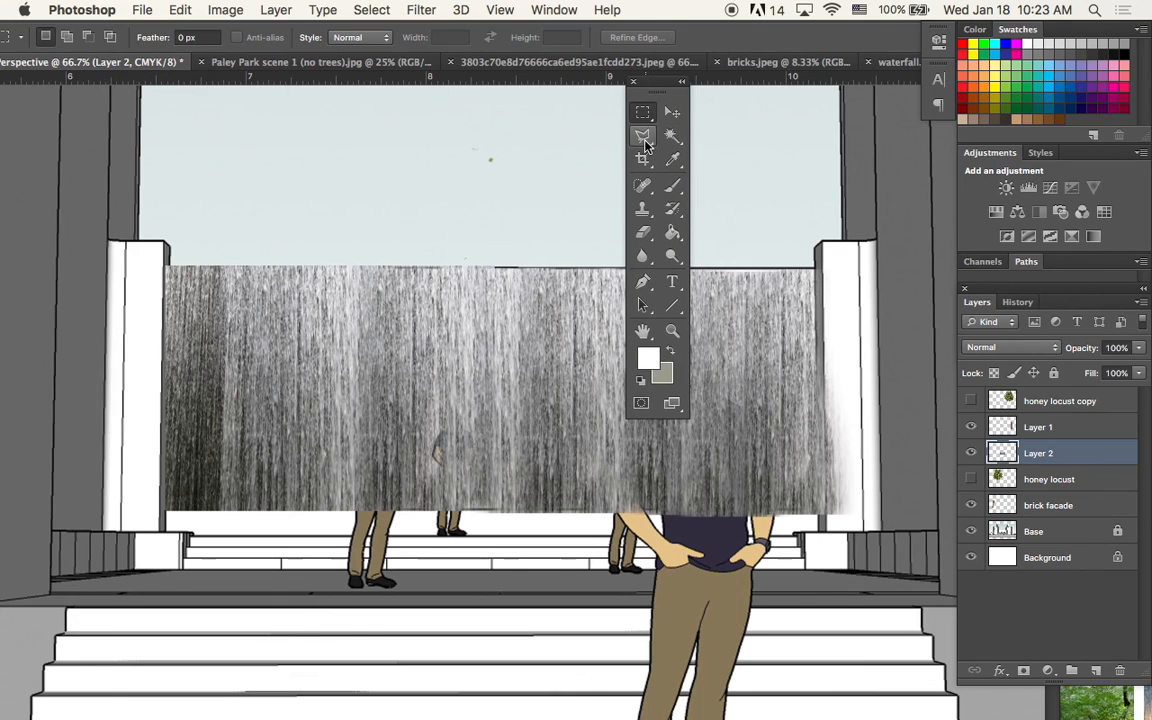
{"action": "left_click", "coordinate": [644, 140]}
{"action": "left_click_drag", "start_coordinate": [653, 92], "coordinate": [200, 110]}
{"action": "left_click", "coordinate": [816, 251]}
{"action": "left_click", "coordinate": [818, 545]}
{"action": "left_click", "coordinate": [897, 546]}
{"action": "left_click", "coordinate": [878, 281]}
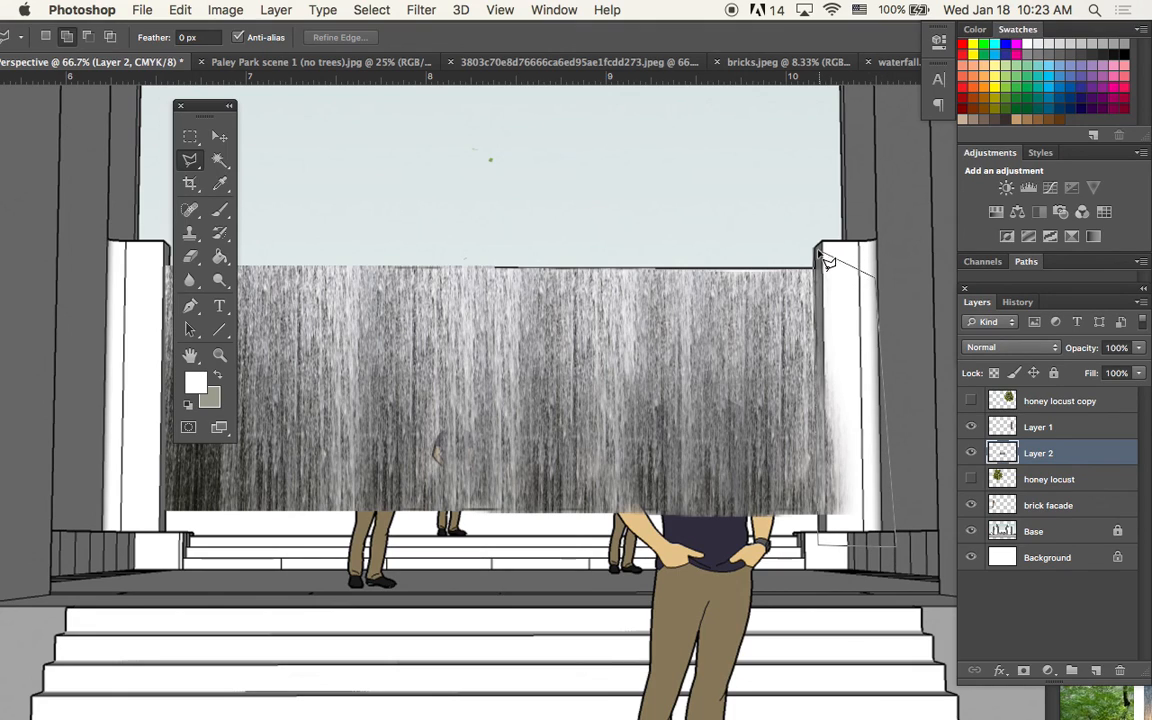
{"action": "left_click", "coordinate": [815, 251]}
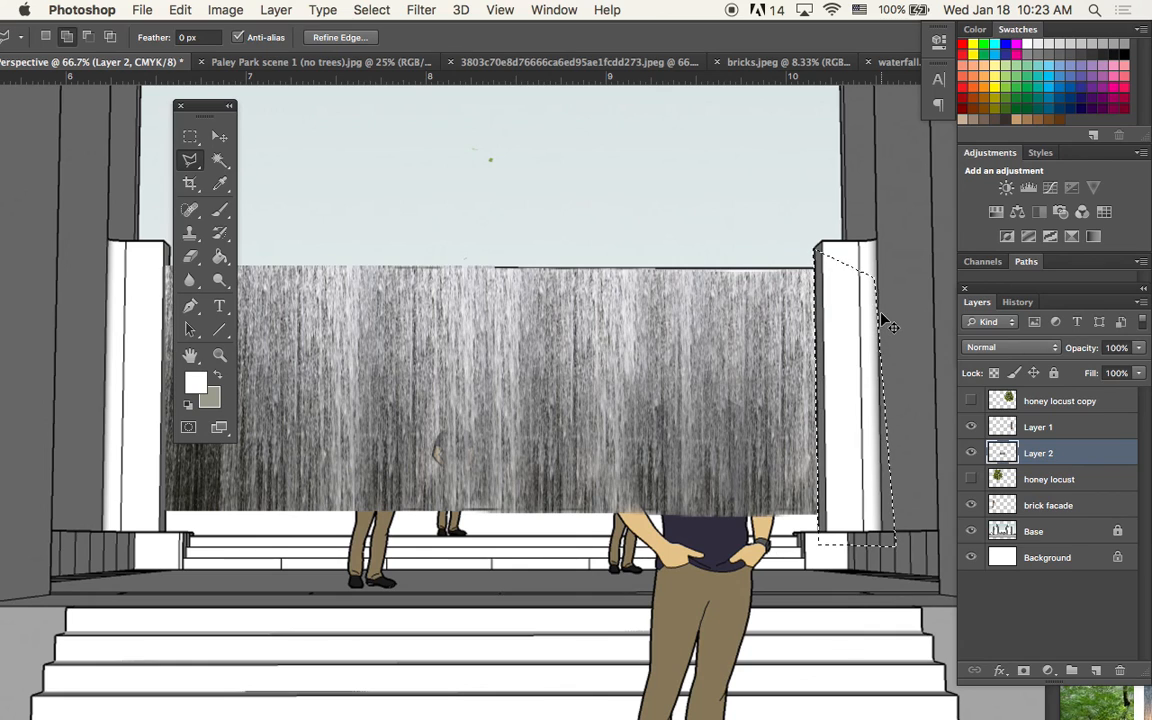
{"action": "key", "text": "super+d"}
{"action": "left_click", "coordinate": [224, 136]}
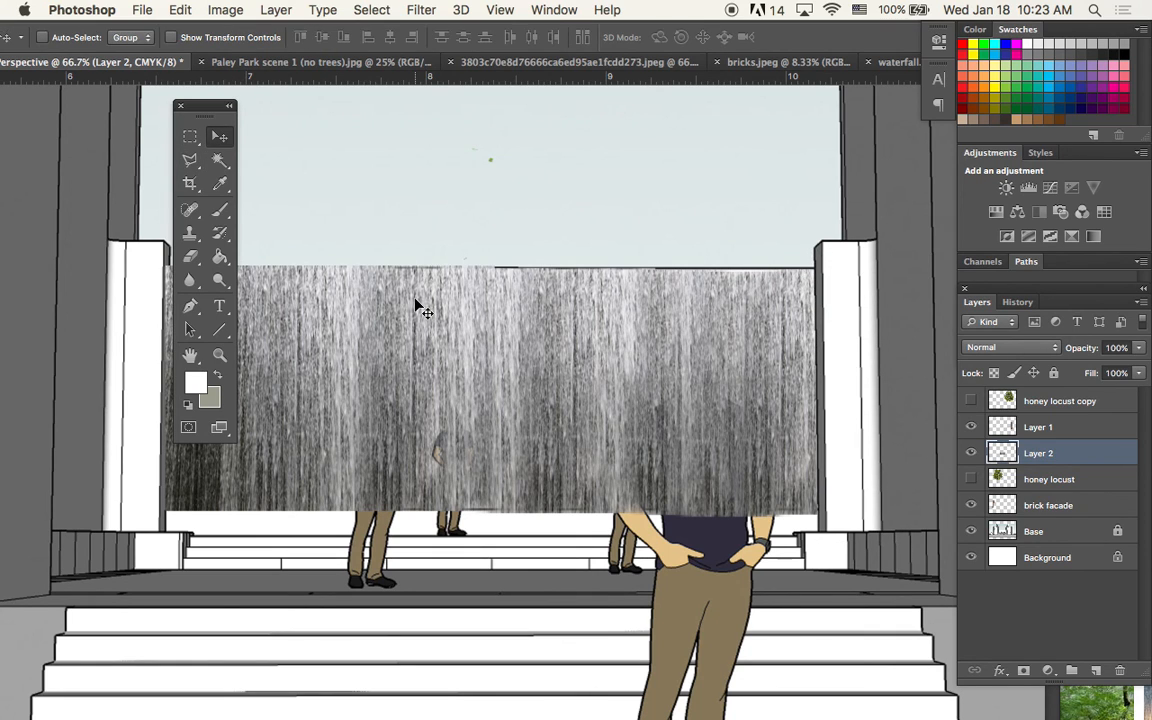
- Examine the waterfall wall up close and within the whole perspective
{"action": "key", "text": "super+minus"}
{"action": "key", "text": "super+minus"}
{"action": "key", "text": "super+minus"}
{"action": "key", "text": "super+minus"}
{"action": "key", "text": "super+minus"}
{"action": "key", "text": "super+plus"}
{"action": "key", "text": "super+plus"}
{"action": "key", "text": "super+plus"}
{"action": "key", "text": "super+plus"}
{"action": "key", "text": "super+plus"}
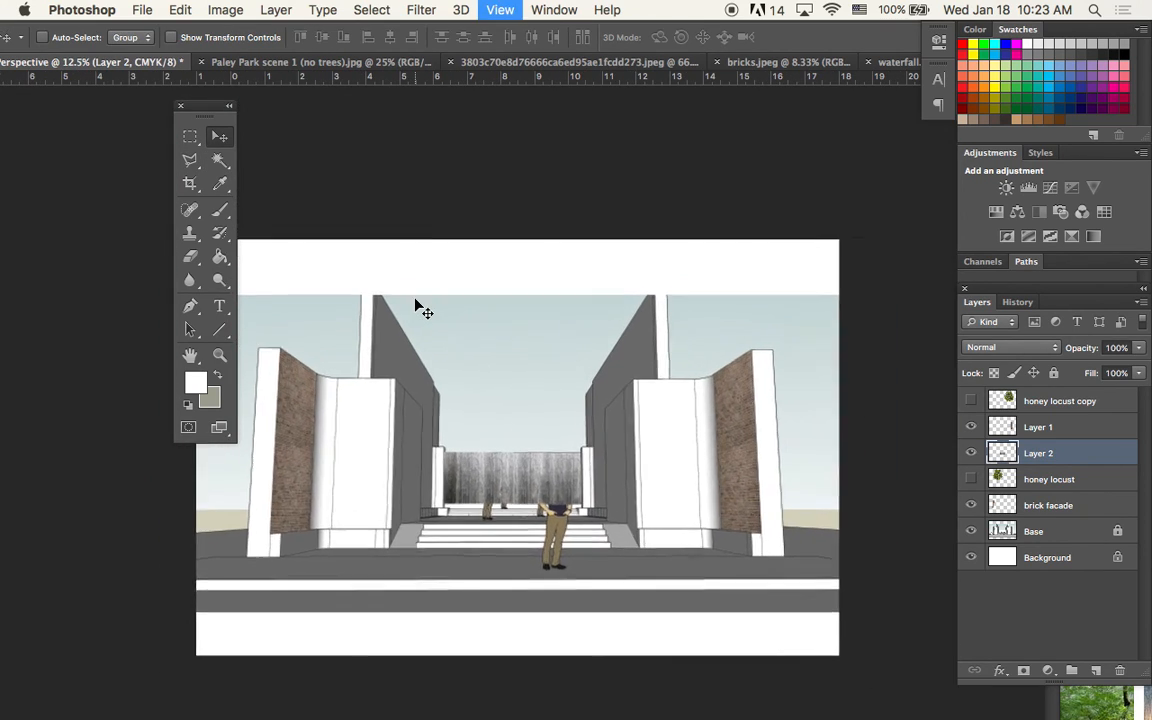
{"action": "key", "text": "super+minus"}
{"action": "key", "text": "super+minus"}
{"action": "key", "text": "super+minus"}
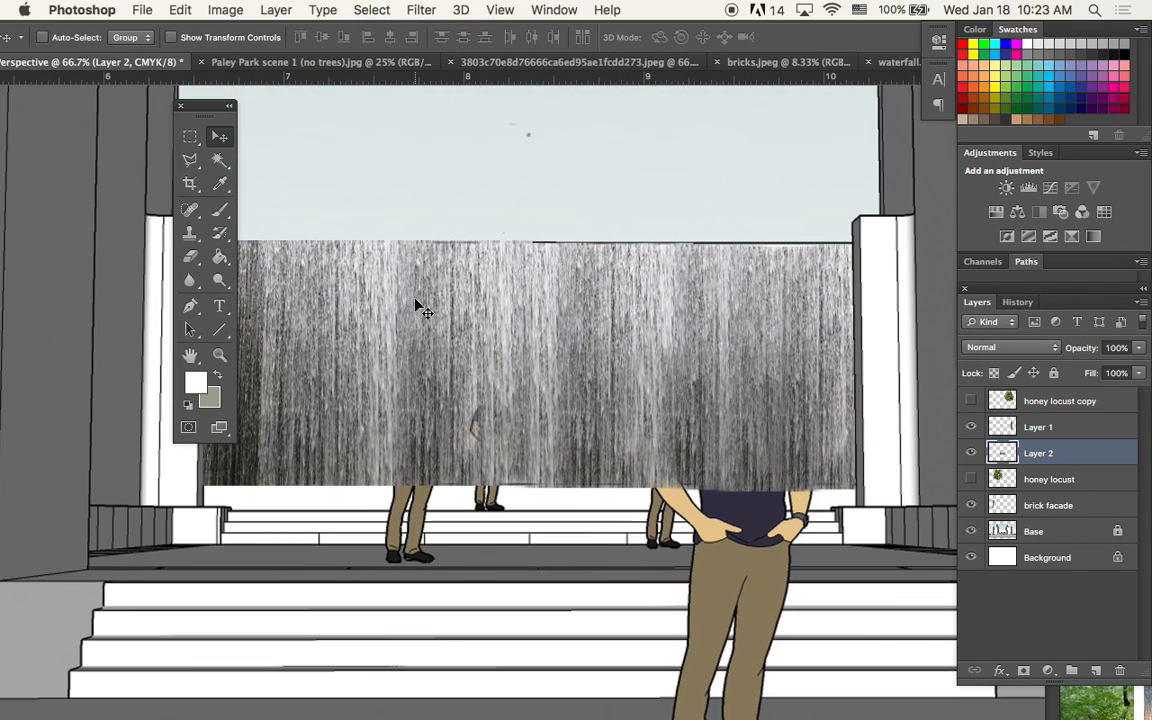
{"action": "key", "text": "super+minus"}
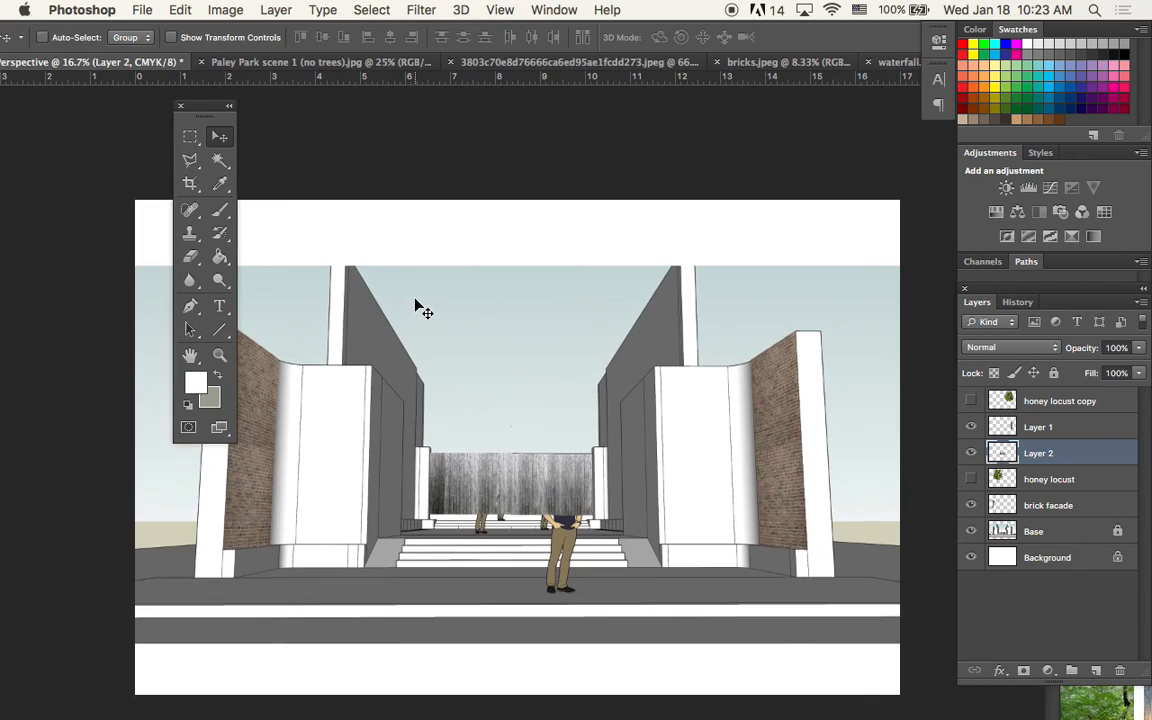
- Show both honey locust layers, move the honey locust layer above the waterfall layer, and make the waterfall layer active
{"action": "left_click", "coordinate": [970, 400]}
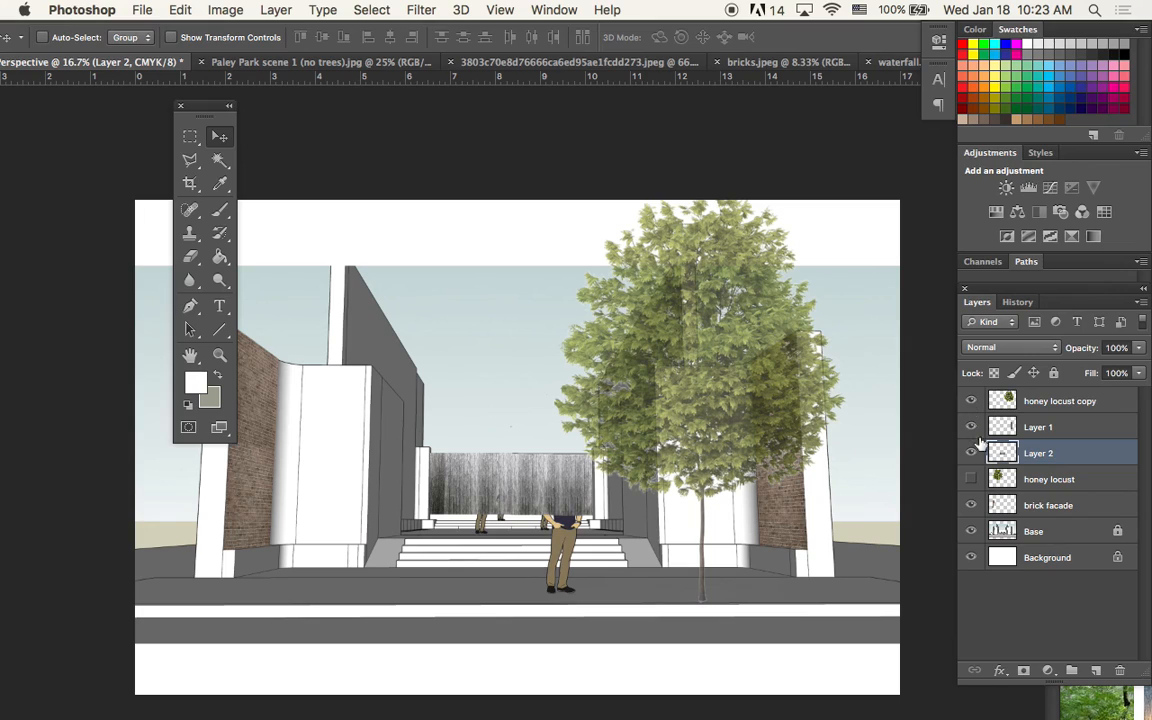
{"action": "left_click", "coordinate": [970, 479]}
{"action": "left_click_drag", "start_coordinate": [1038, 484], "coordinate": [1046, 443]}
{"action": "right_click", "coordinate": [551, 486]}
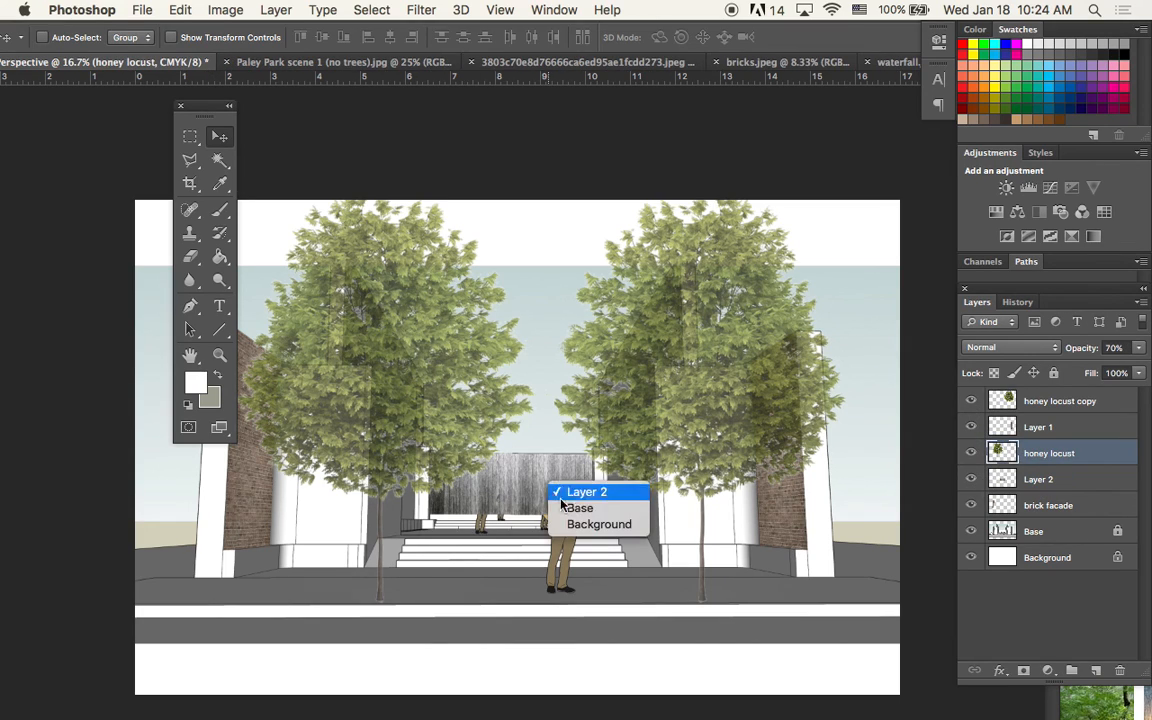
{"action": "left_click", "coordinate": [585, 492]}
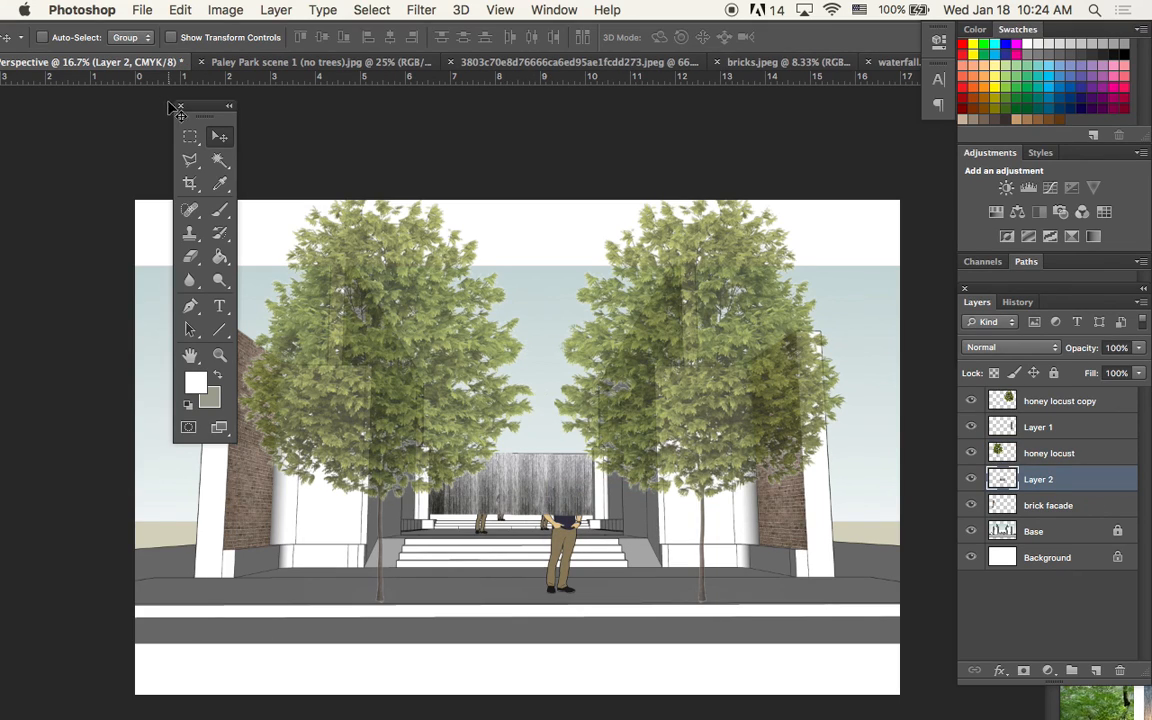
{"action": "left_click_drag", "start_coordinate": [185, 106], "coordinate": [20, 100]}
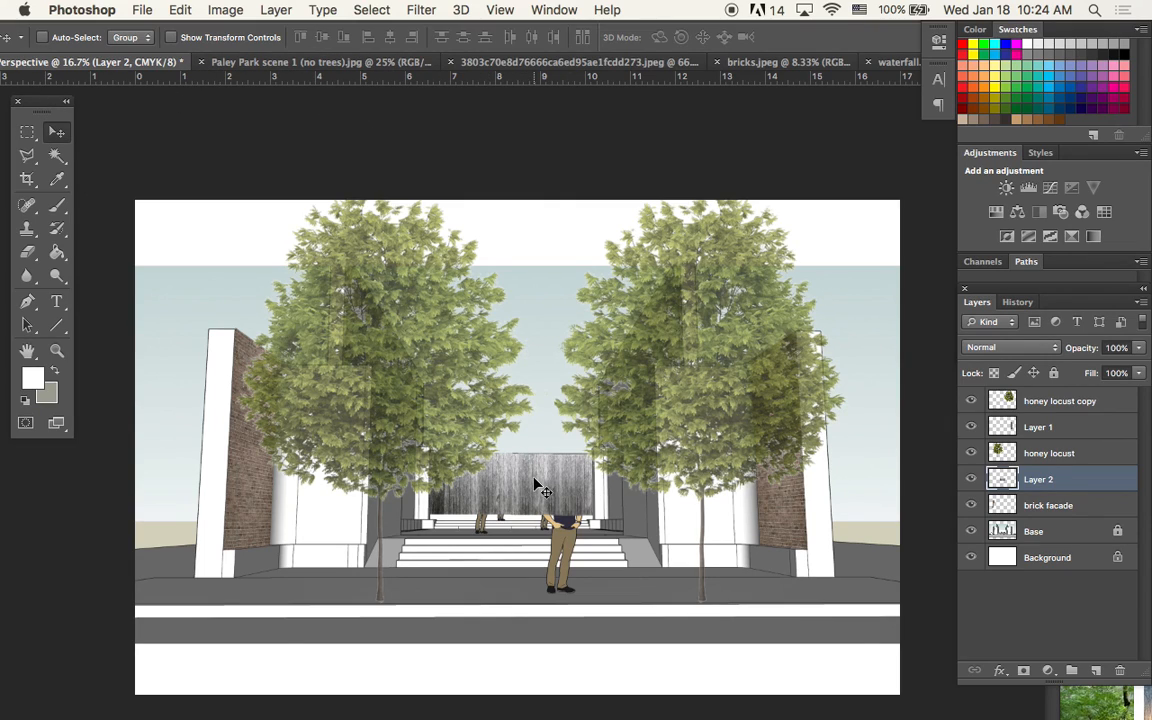
{"action": "left_click", "coordinate": [228, 12]}
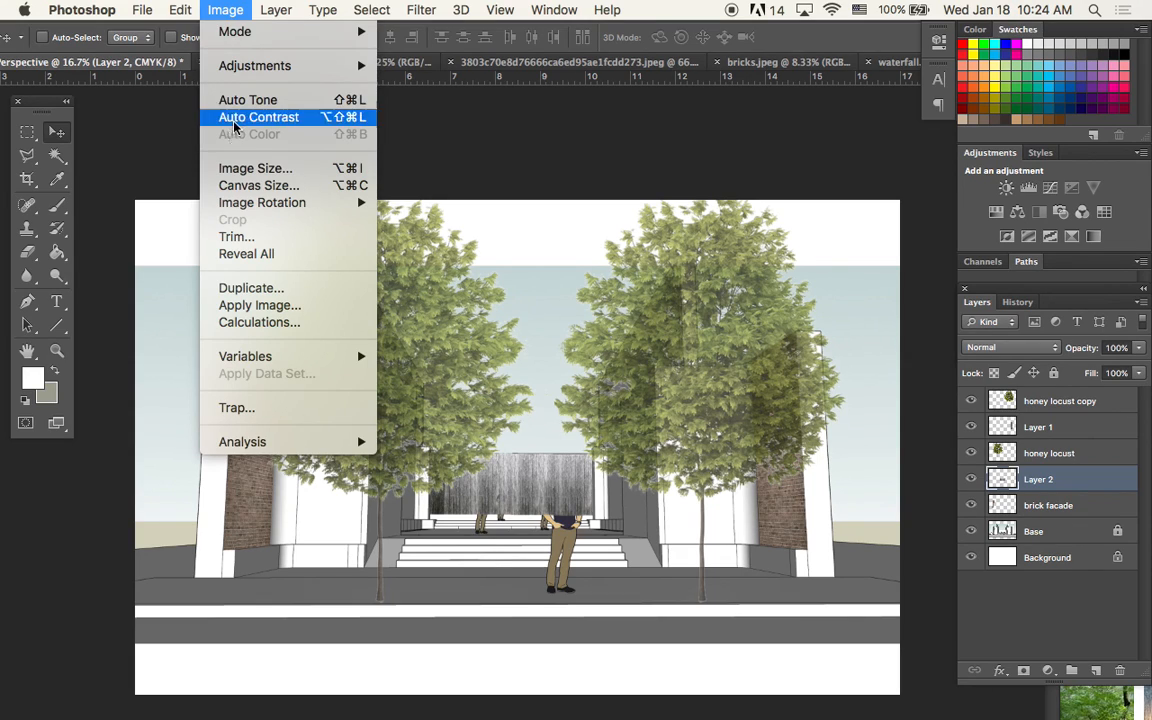
{"action": "mouse_move", "coordinate": [253, 70]}
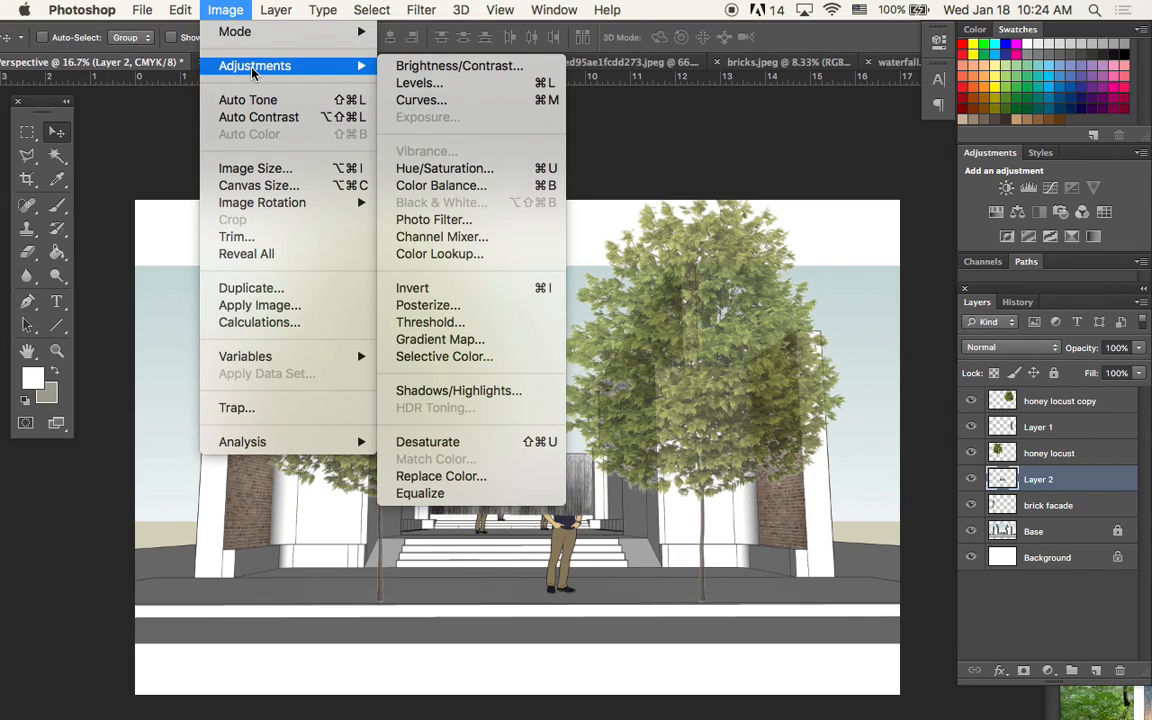
{"action": "left_click", "coordinate": [230, 12]}
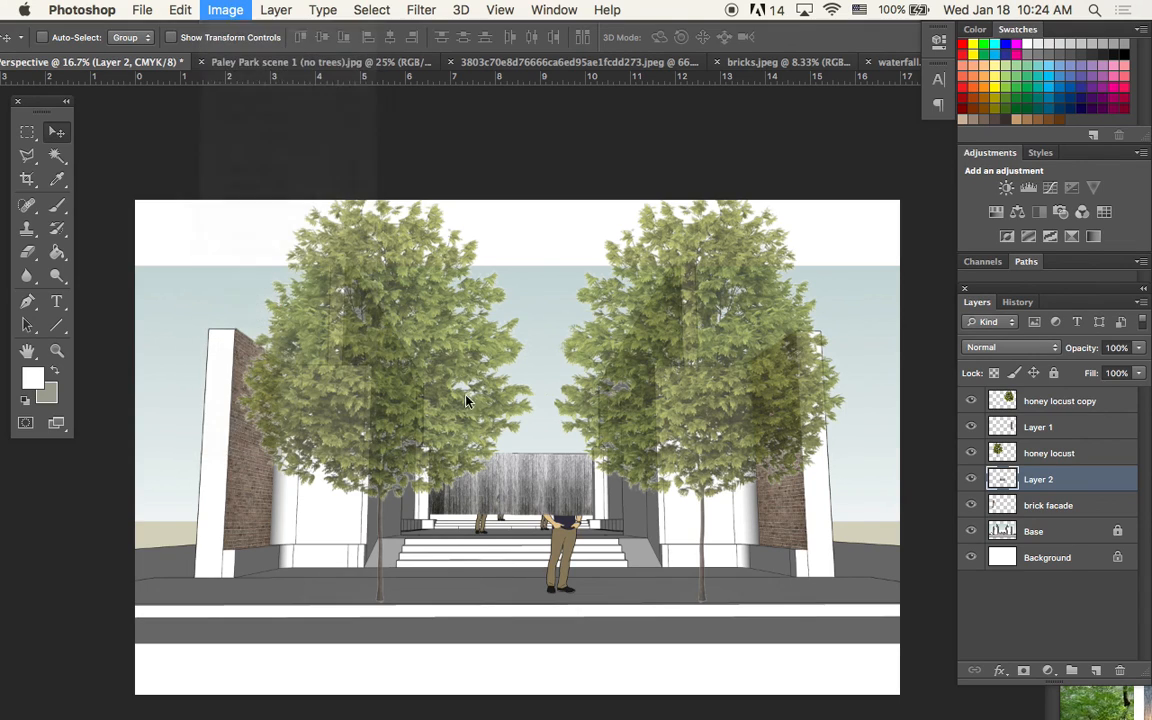
{"action": "right_click", "coordinate": [527, 467]}
{"action": "left_click", "coordinate": [527, 470]}
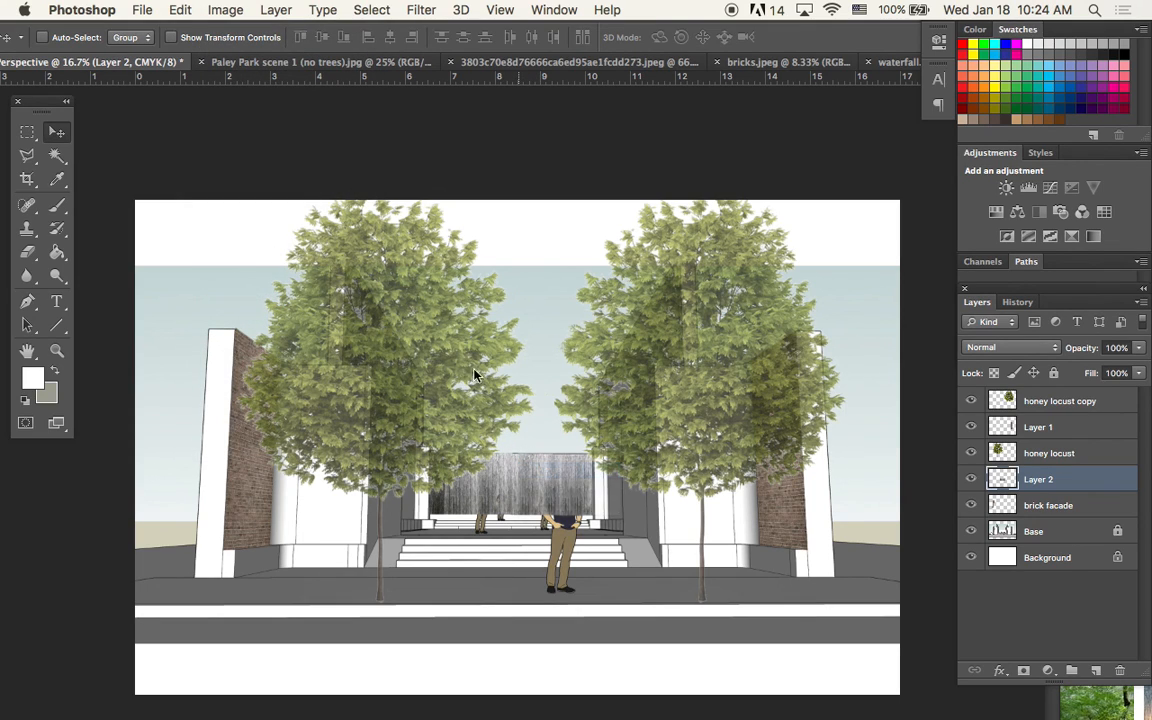
- Apply a Brightness/Contrast adjustment to the waterfall layer with brightness -5 and contrast 41
{"action": "left_click", "coordinate": [232, 10]}
{"action": "mouse_move", "coordinate": [258, 72]}
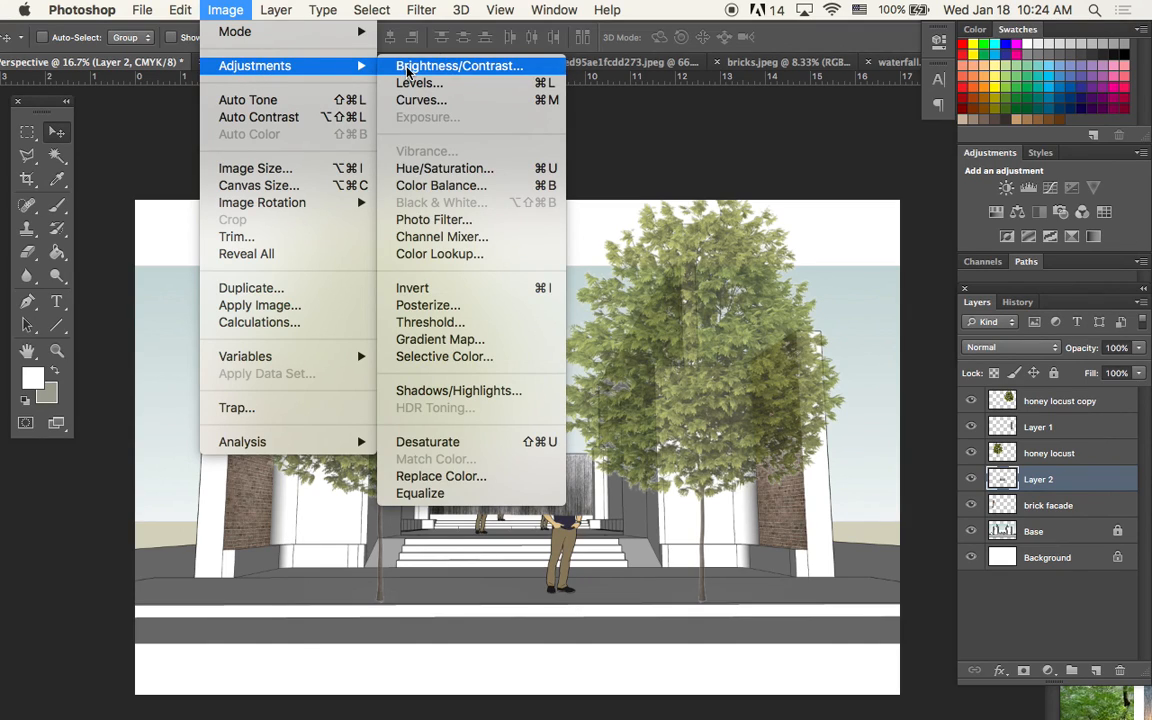
{"action": "left_click", "coordinate": [463, 66]}
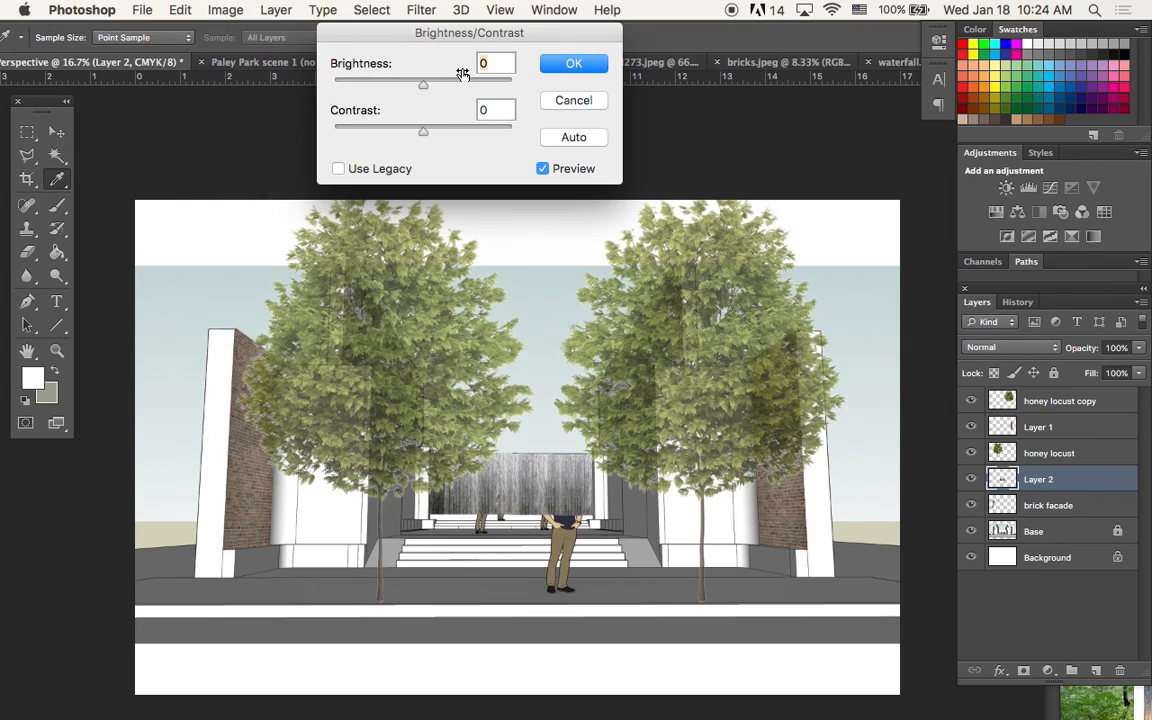
{"action": "left_click_drag", "start_coordinate": [425, 90], "coordinate": [443, 131]}
{"action": "left_click_drag", "start_coordinate": [430, 82], "coordinate": [476, 134]}
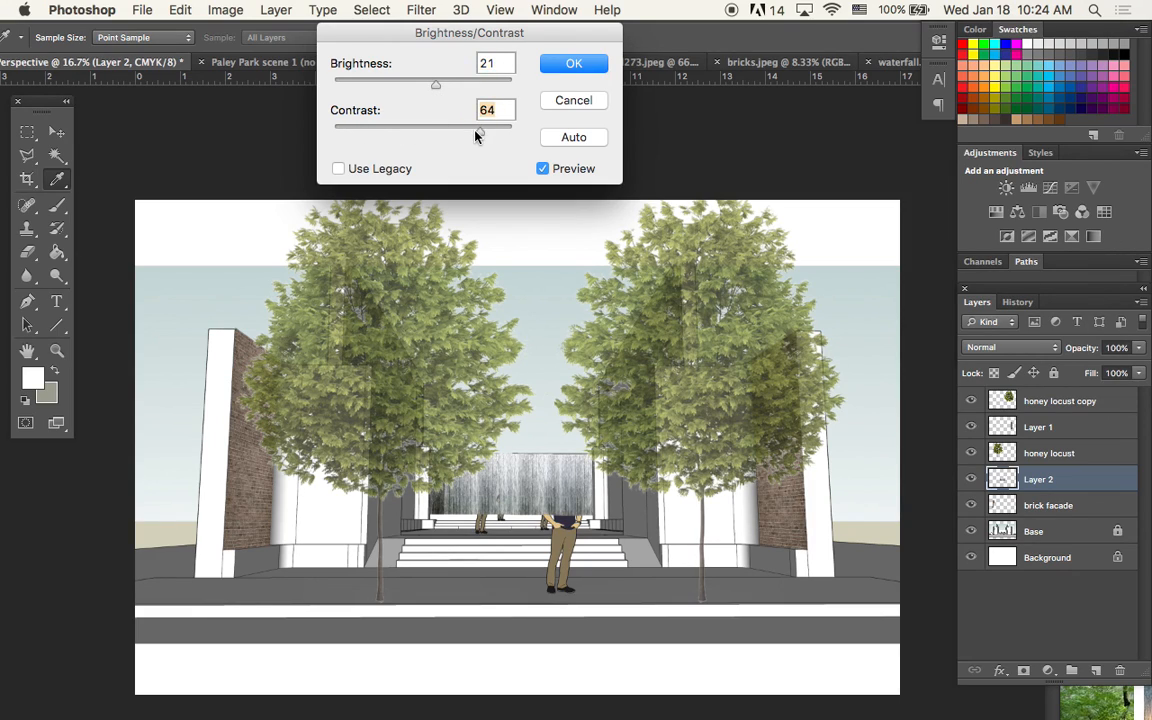
{"action": "left_click_drag", "start_coordinate": [430, 84], "coordinate": [420, 88]}
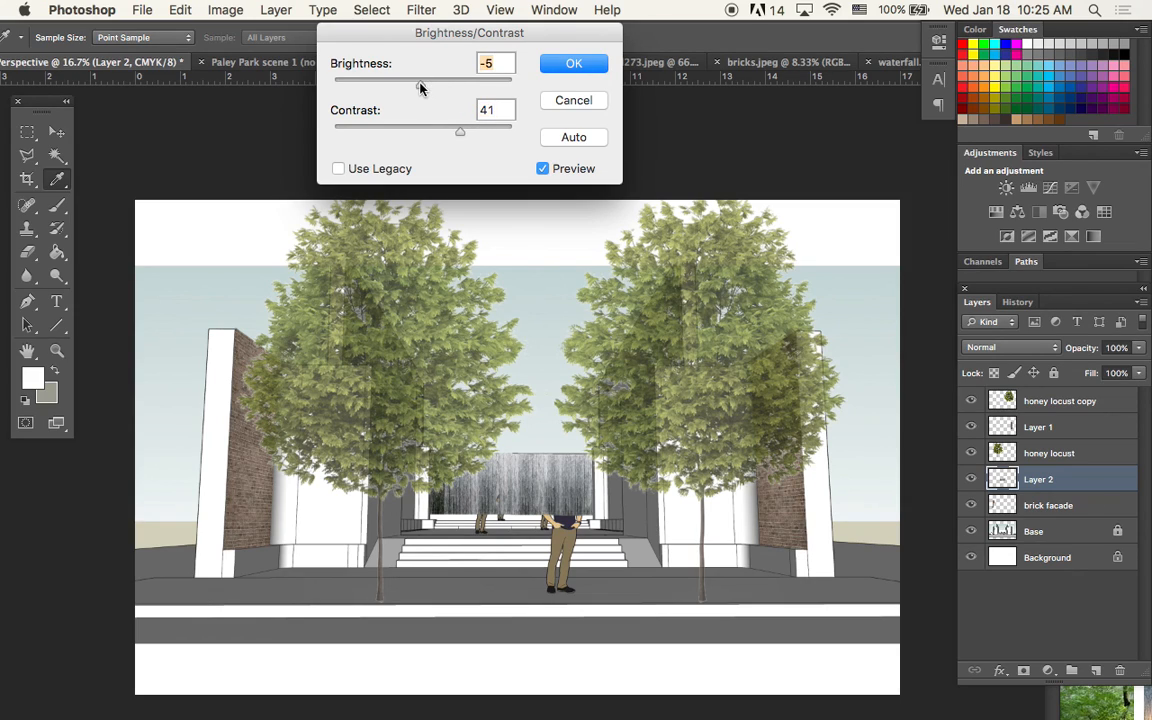
{"action": "left_click", "coordinate": [574, 63]}
{"action": "key", "text": "v"}
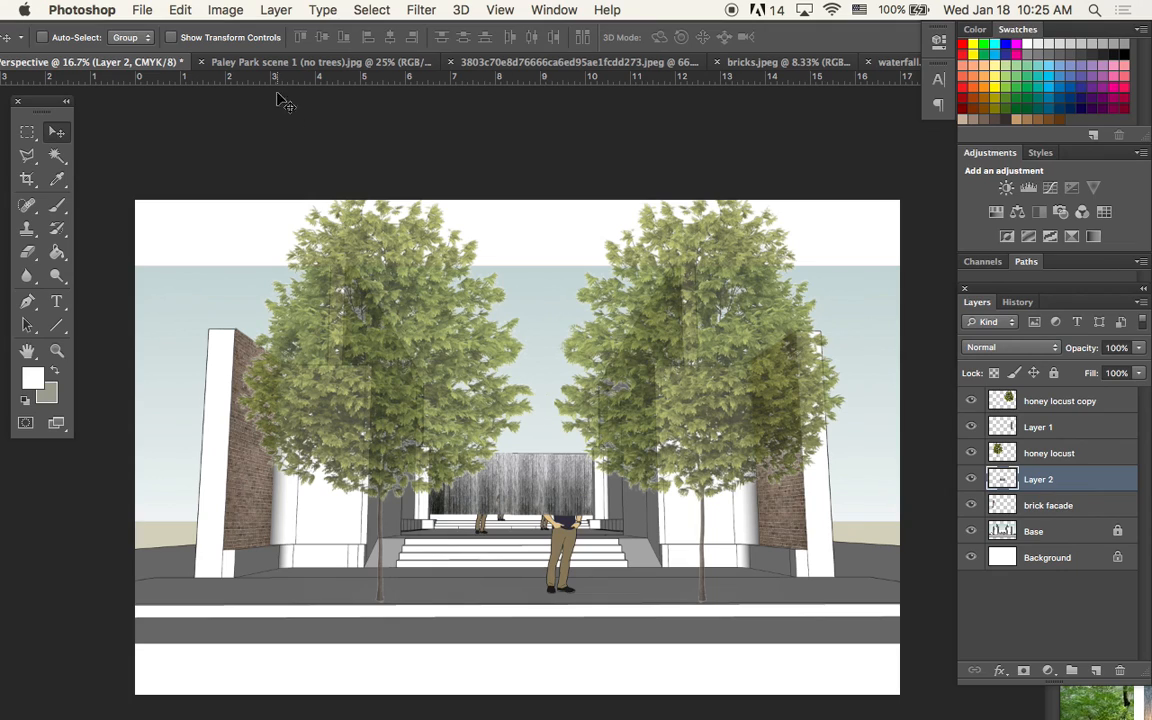
{"action": "left_click", "coordinate": [228, 10]}
{"action": "mouse_move", "coordinate": [255, 65]}
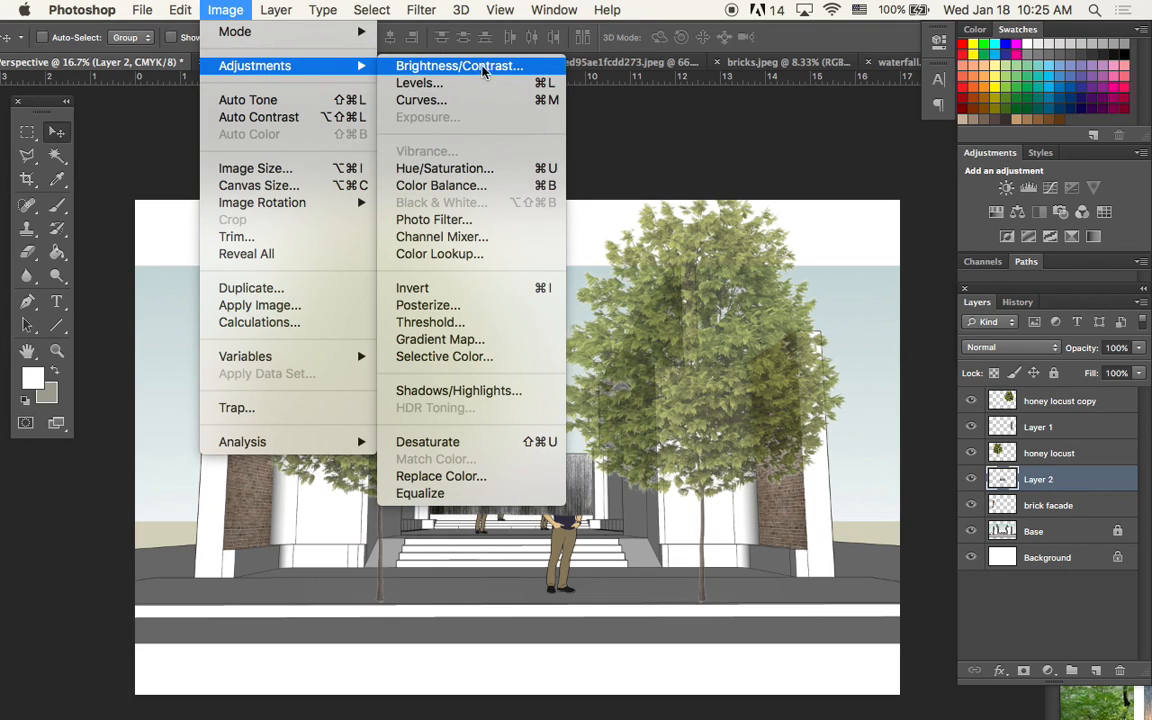
{"action": "left_click", "coordinate": [225, 10]}
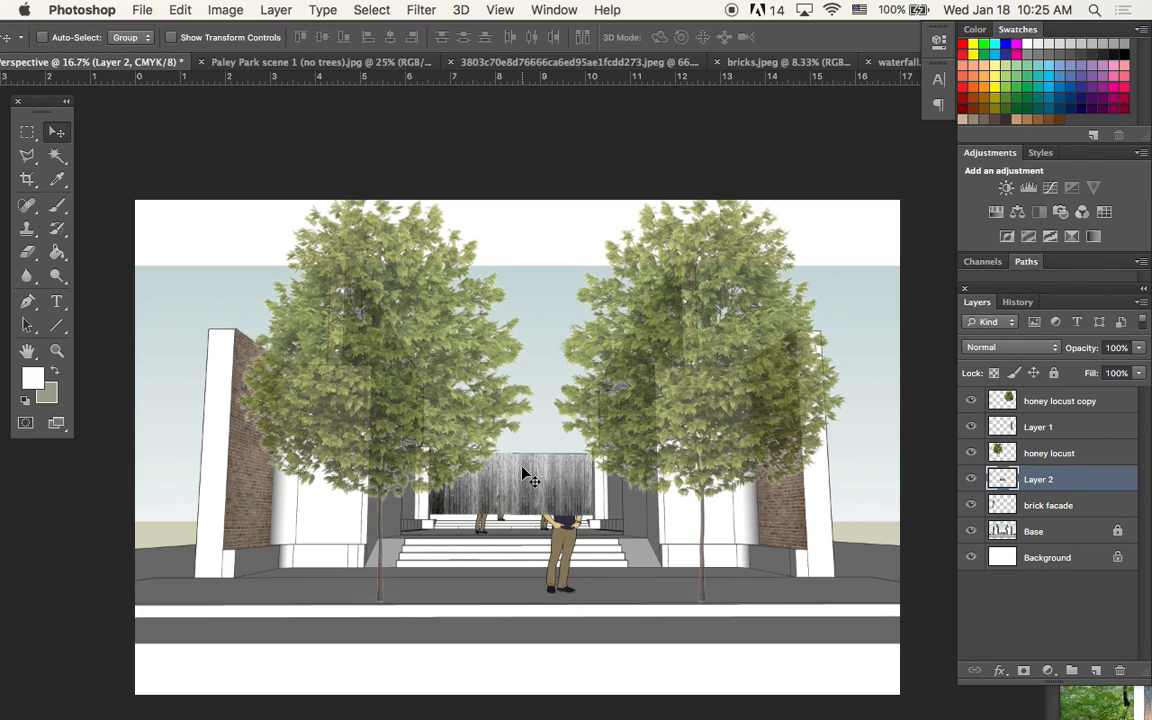
- Darken the lower edge of the waterfall on Layer 2 with a 216 px Burn brush, range Midtones, exposure 100%
{"action": "mouse_move", "coordinate": [48, 105]}
{"action": "left_mouse_down"}
{"action": "mouse_move", "coordinate": [465, 108]}
{"action": "mouse_move", "coordinate": [441, 92]}
{"action": "left_mouse_up"}
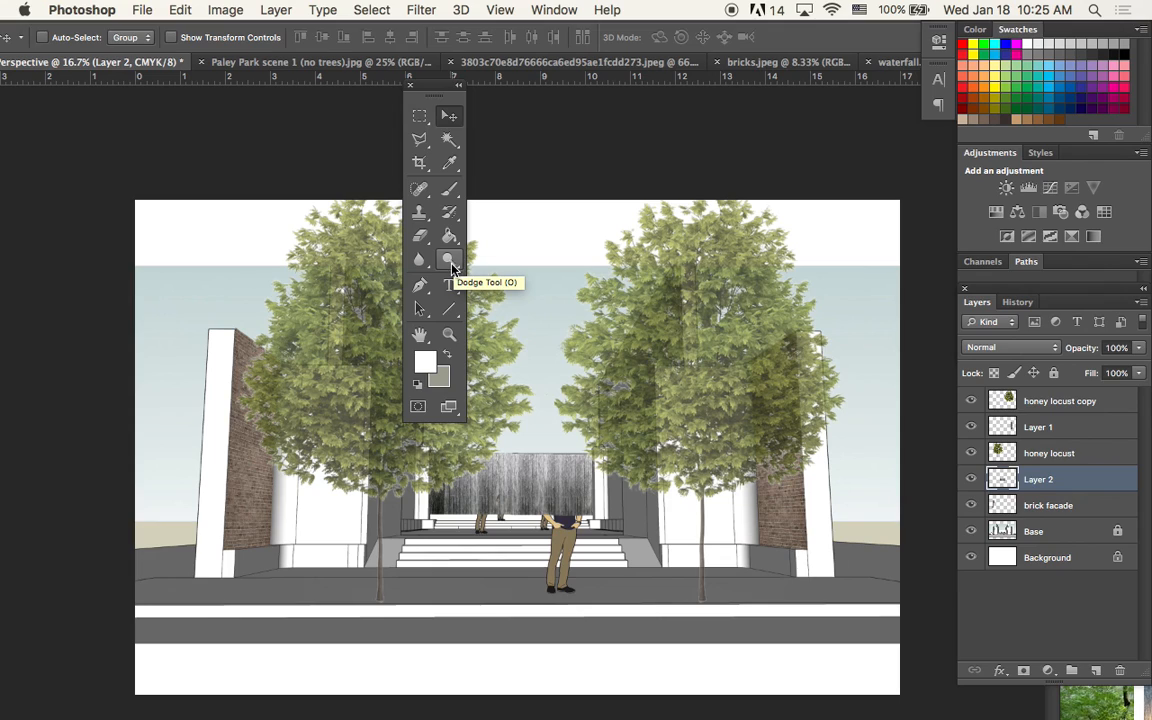
{"action": "left_click", "coordinate": [451, 266]}
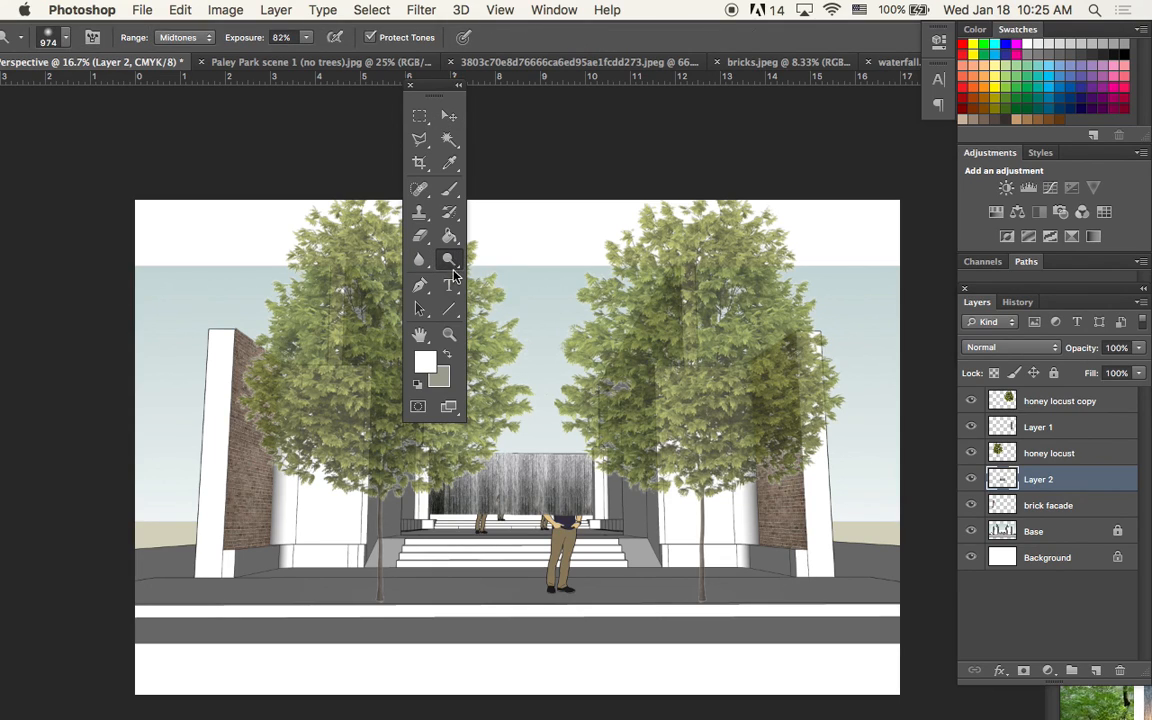
{"action": "mouse_move", "coordinate": [406, 87]}
{"action": "left_mouse_down"}
{"action": "mouse_move", "coordinate": [364, 43]}
{"action": "mouse_move", "coordinate": [402, 34]}
{"action": "mouse_move", "coordinate": [354, 24]}
{"action": "left_mouse_up"}
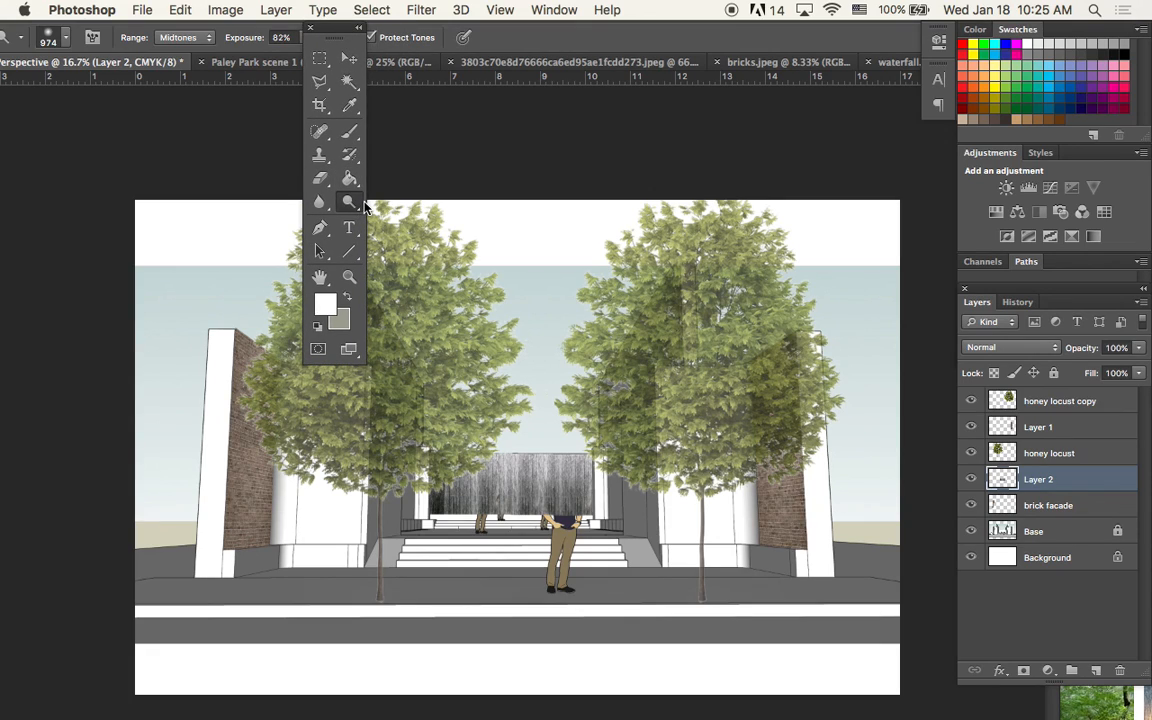
{"action": "left_click", "coordinate": [354, 203]}
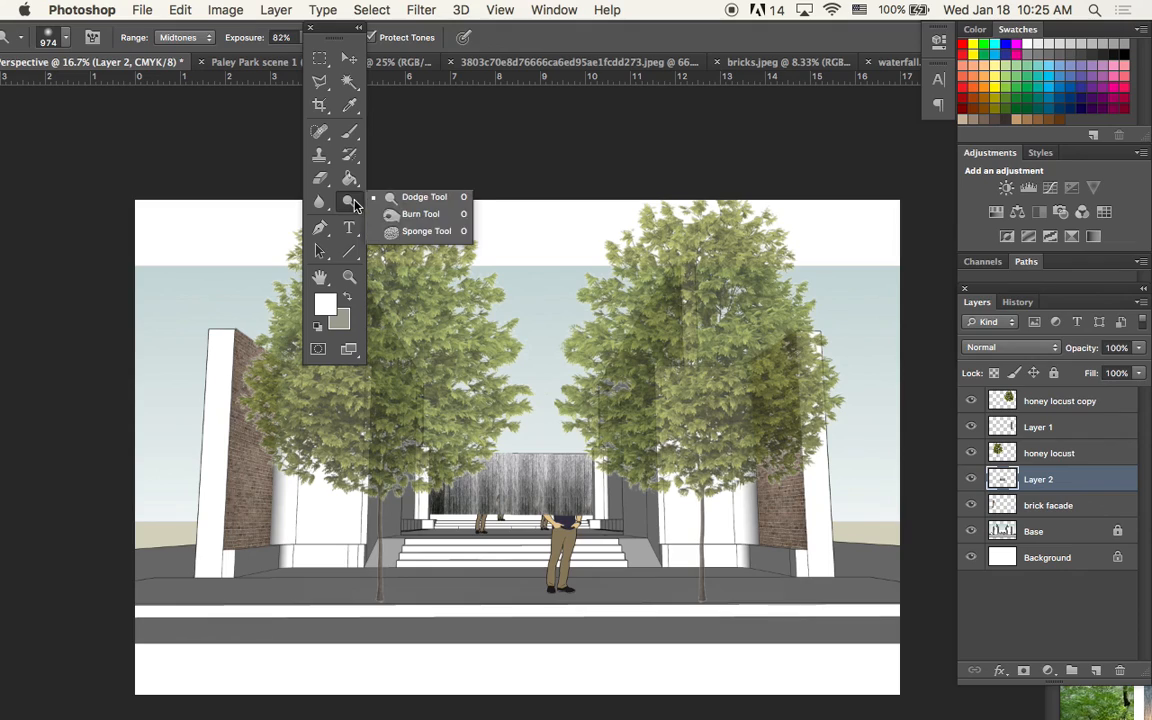
{"action": "left_click", "coordinate": [440, 218]}
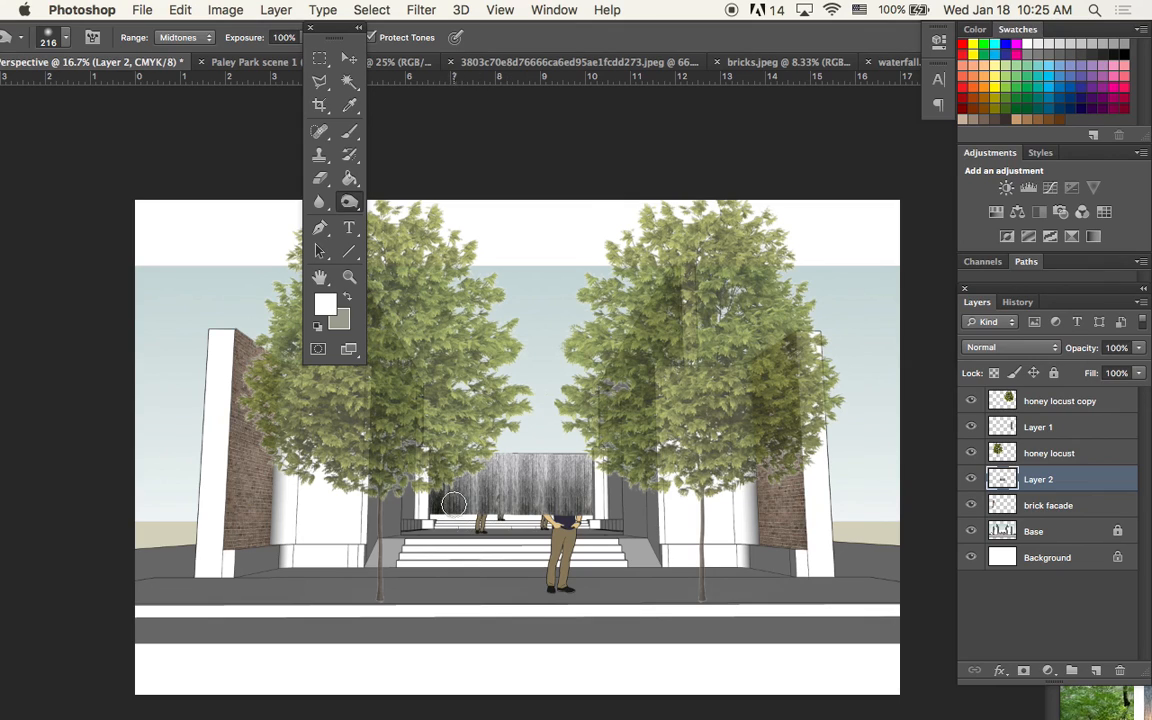
{"action": "left_click_drag", "start_coordinate": [332, 36], "coordinate": [49, 135]}
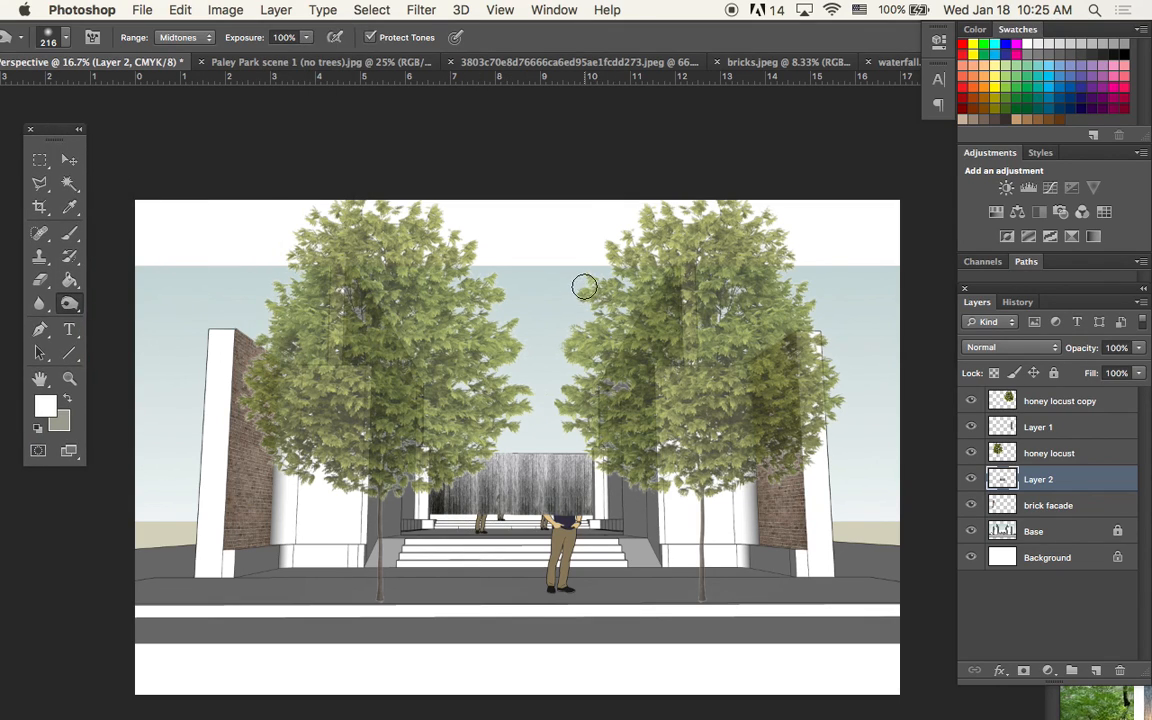
{"action": "mouse_move", "coordinate": [430, 505]}
{"action": "left_mouse_down"}
{"action": "mouse_move", "coordinate": [590, 508]}
{"action": "mouse_move", "coordinate": [514, 522]}
{"action": "left_mouse_up"}
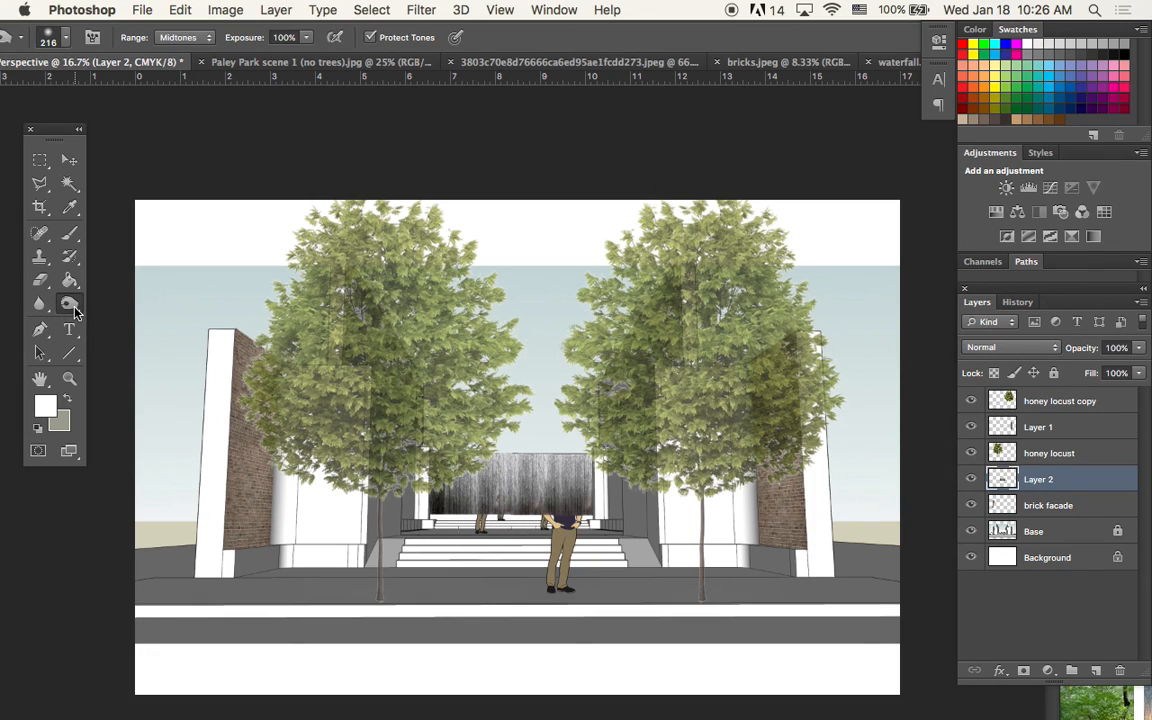
- Lighten the upper foliage of both honey locust trees on their own layers with a 374 px Dodge brush, range Midtones, exposure 82%
{"action": "left_click", "coordinate": [75, 312]}
{"action": "left_click", "coordinate": [130, 299]}
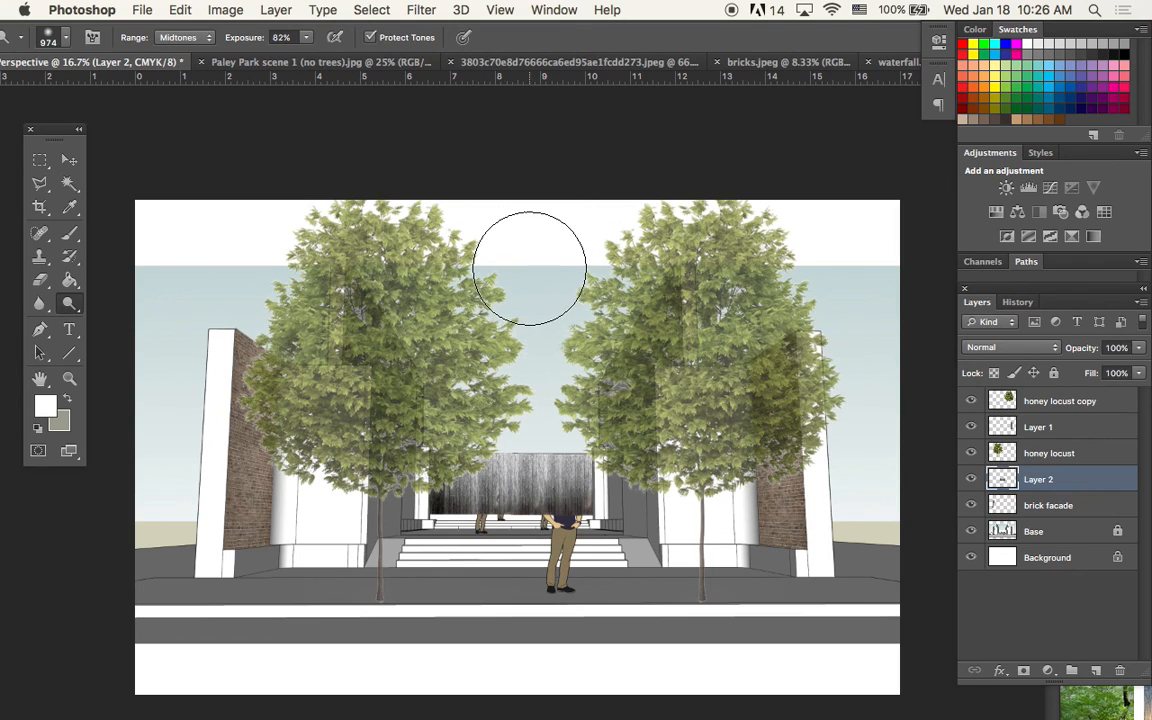
{"action": "right_click", "coordinate": [535, 270]}
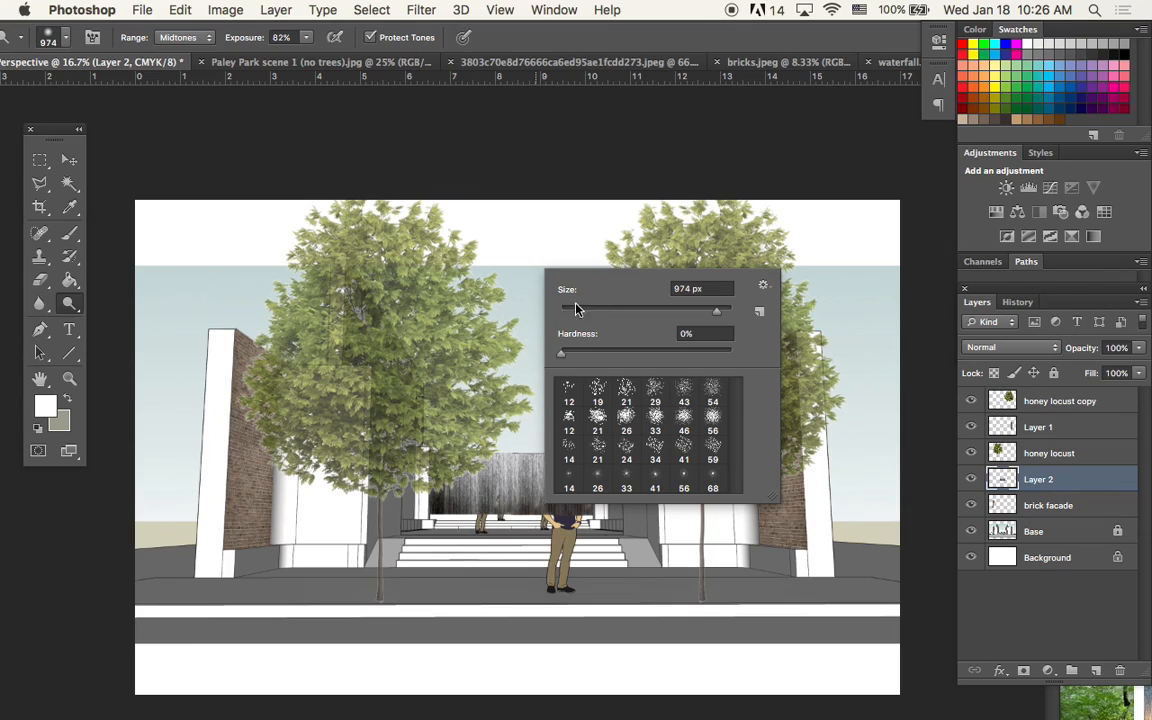
{"action": "mouse_move", "coordinate": [720, 315]}
{"action": "left_mouse_down"}
{"action": "mouse_move", "coordinate": [689, 311]}
{"action": "mouse_move", "coordinate": [702, 313]}
{"action": "left_mouse_up"}
{"action": "left_click", "coordinate": [443, 226]}
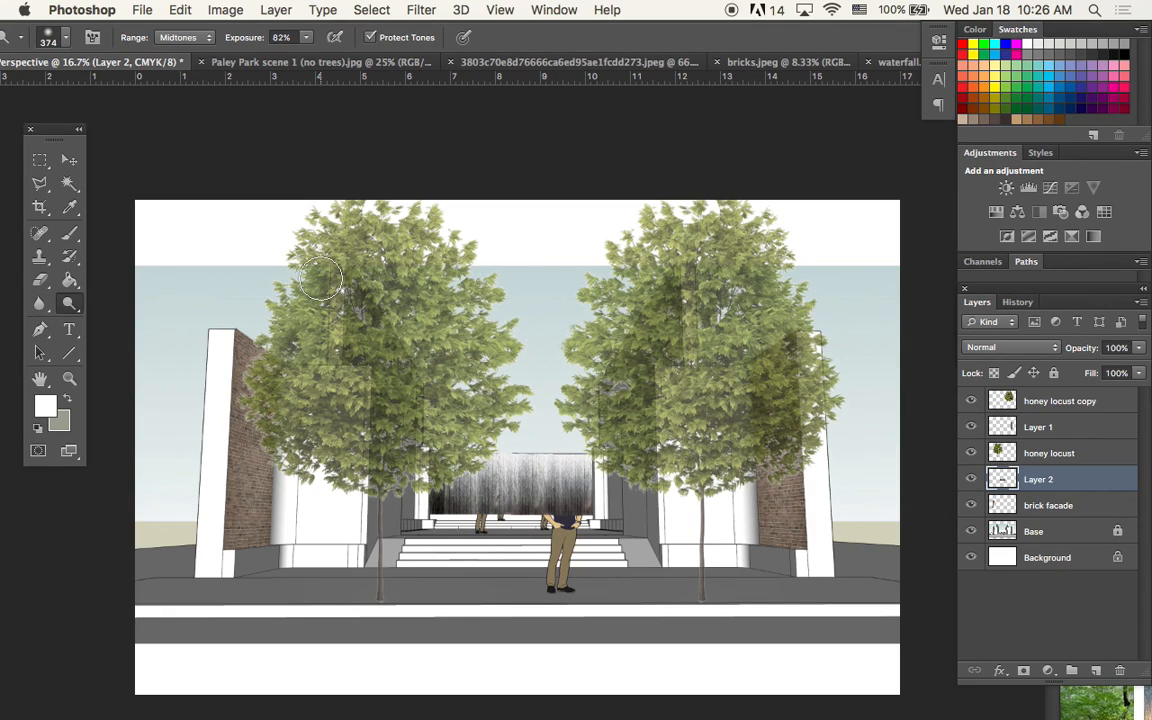
{"action": "left_click", "coordinate": [70, 161]}
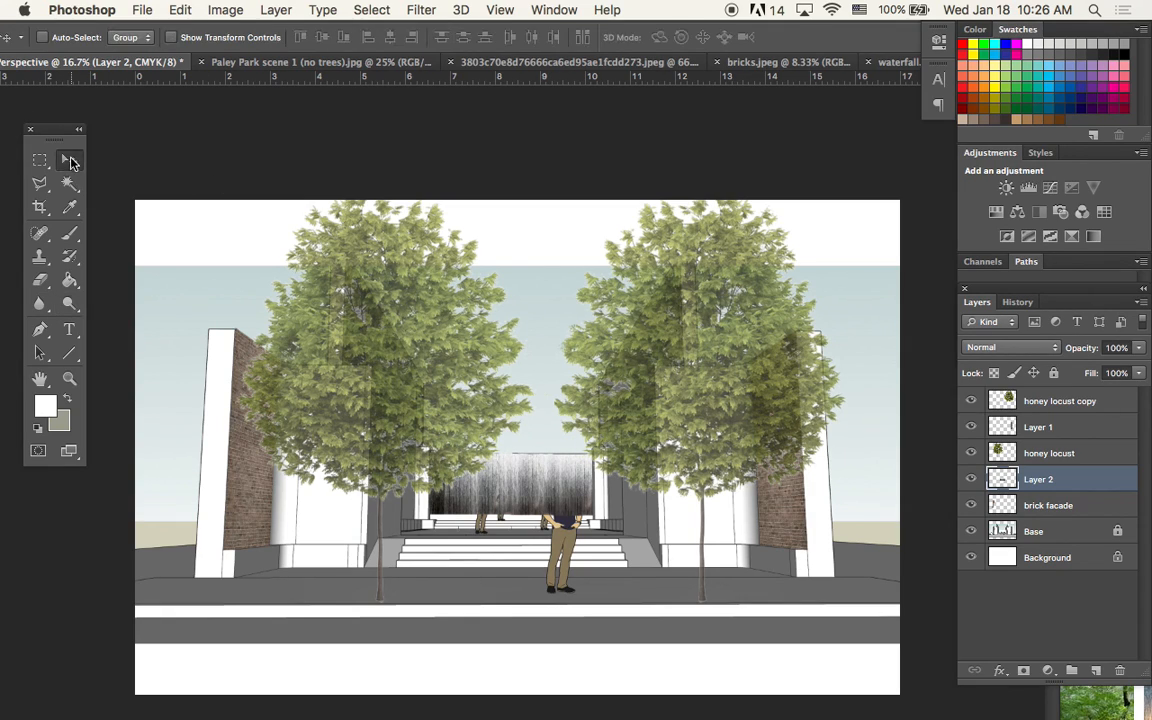
{"action": "right_click", "coordinate": [418, 340]}
{"action": "left_click", "coordinate": [460, 345]}
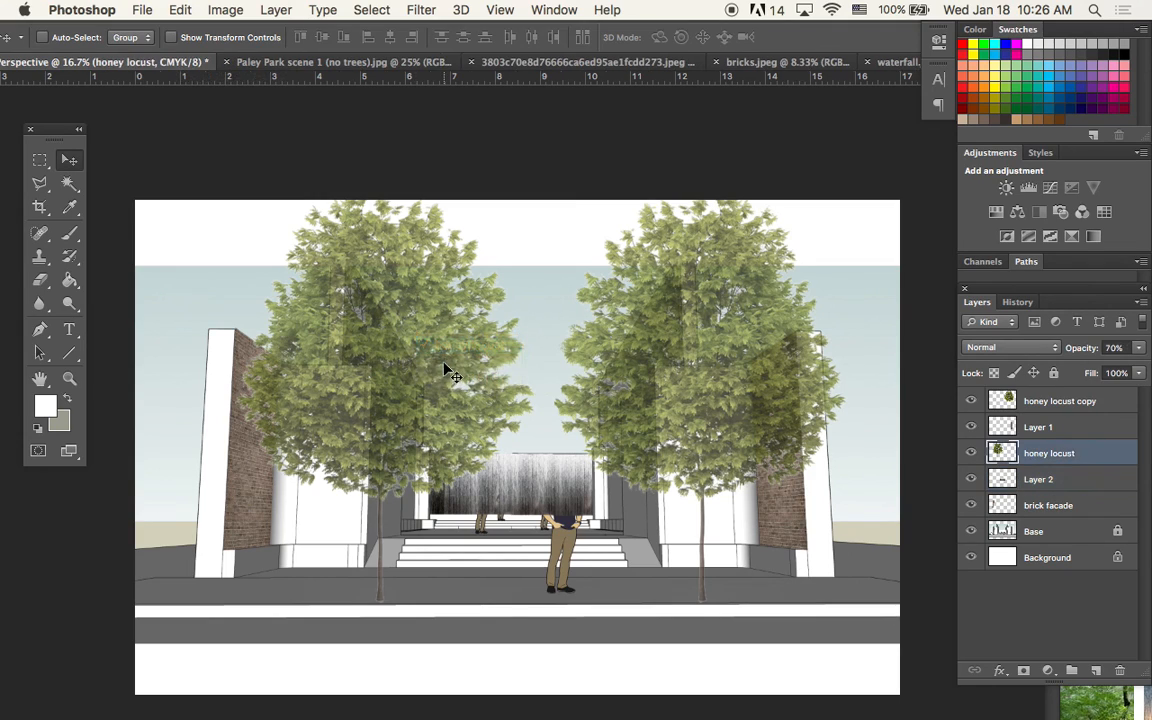
{"action": "left_click", "coordinate": [70, 303]}
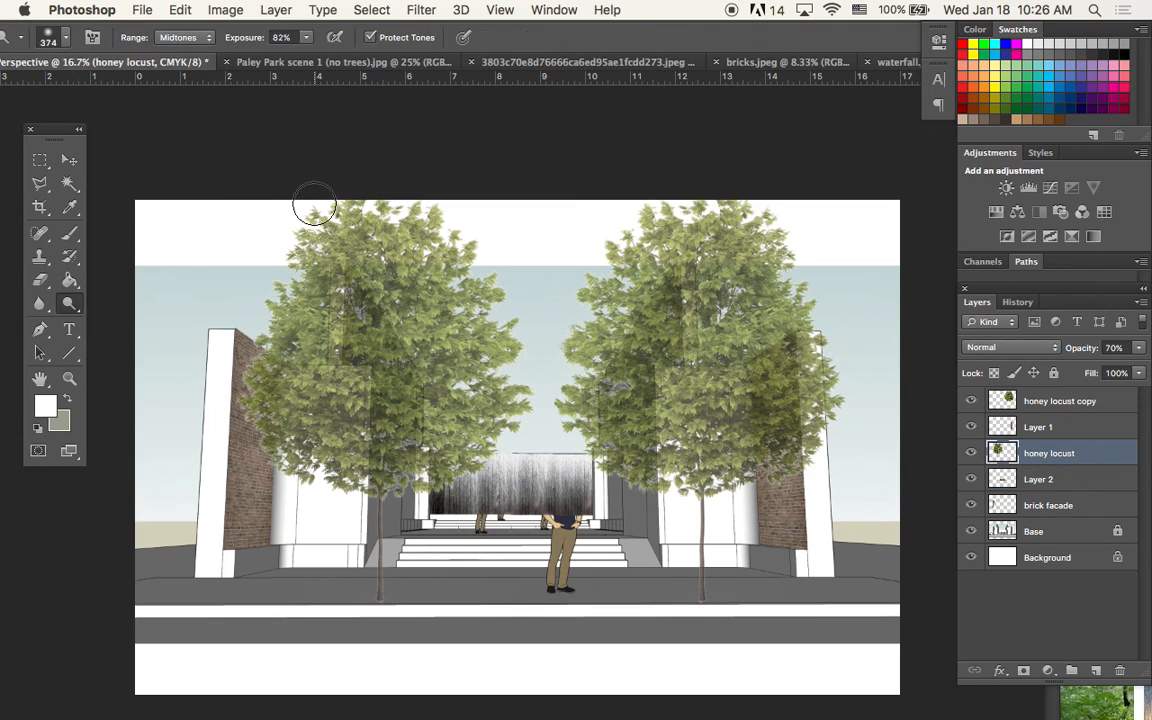
{"action": "mouse_move", "coordinate": [340, 212]}
{"action": "left_mouse_down"}
{"action": "mouse_move", "coordinate": [427, 245]}
{"action": "mouse_move", "coordinate": [371, 217]}
{"action": "mouse_move", "coordinate": [425, 263]}
{"action": "mouse_move", "coordinate": [394, 242]}
{"action": "mouse_move", "coordinate": [243, 257]}
{"action": "mouse_move", "coordinate": [322, 261]}
{"action": "mouse_move", "coordinate": [286, 300]}
{"action": "mouse_move", "coordinate": [382, 269]}
{"action": "mouse_move", "coordinate": [299, 210]}
{"action": "mouse_move", "coordinate": [306, 271]}
{"action": "mouse_move", "coordinate": [451, 279]}
{"action": "mouse_move", "coordinate": [400, 290]}
{"action": "mouse_move", "coordinate": [486, 293]}
{"action": "mouse_move", "coordinate": [300, 313]}
{"action": "mouse_move", "coordinate": [408, 305]}
{"action": "mouse_move", "coordinate": [340, 288]}
{"action": "mouse_move", "coordinate": [415, 280]}
{"action": "mouse_move", "coordinate": [519, 314]}
{"action": "mouse_move", "coordinate": [489, 331]}
{"action": "mouse_move", "coordinate": [453, 235]}
{"action": "left_mouse_up"}
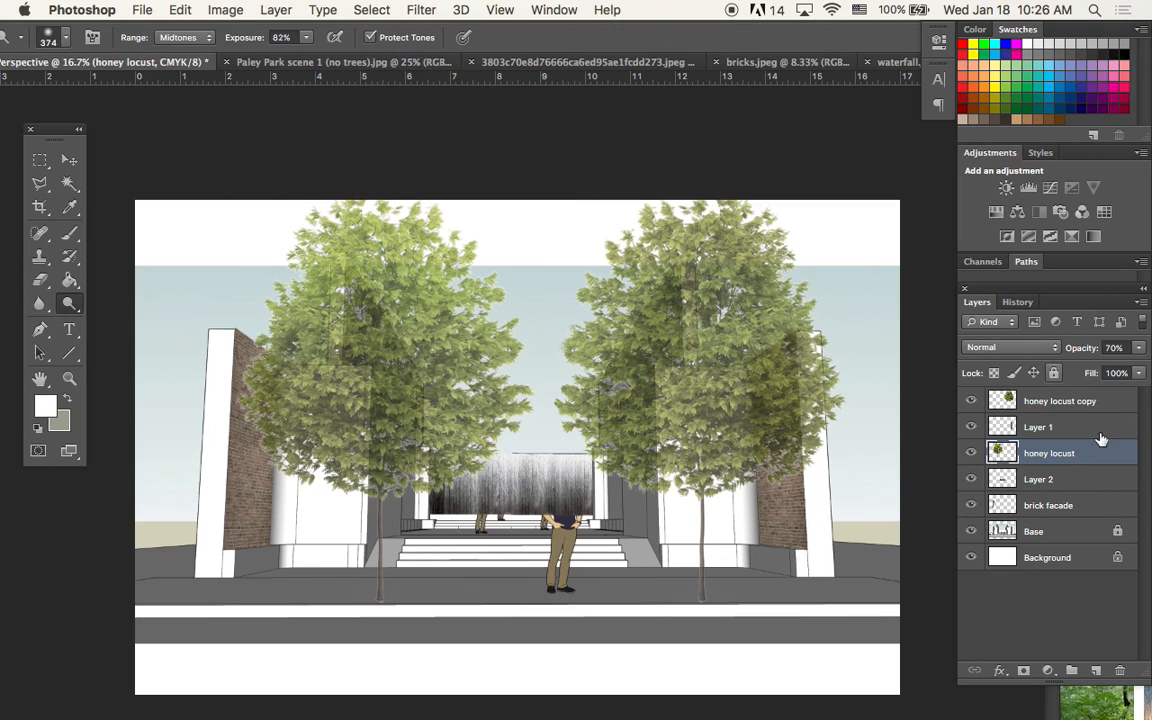
{"action": "left_click", "coordinate": [1061, 408]}
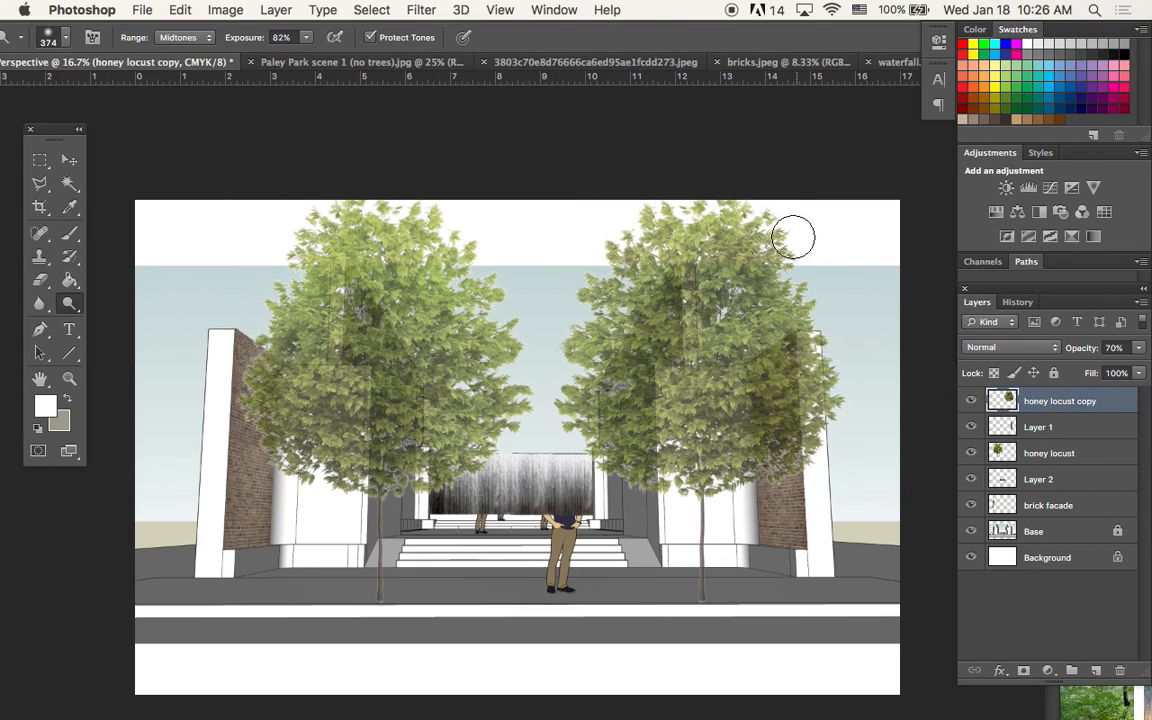
{"action": "mouse_move", "coordinate": [612, 253]}
{"action": "left_mouse_down"}
{"action": "mouse_move", "coordinate": [570, 290]}
{"action": "mouse_move", "coordinate": [700, 250]}
{"action": "mouse_move", "coordinate": [787, 316]}
{"action": "mouse_move", "coordinate": [540, 250]}
{"action": "mouse_move", "coordinate": [600, 265]}
{"action": "mouse_move", "coordinate": [711, 258]}
{"action": "left_mouse_up"}
- Apply a Brightness/Contrast adjustment with contrast 86 to the honey locust copy layer
{"action": "left_click", "coordinate": [225, 9]}
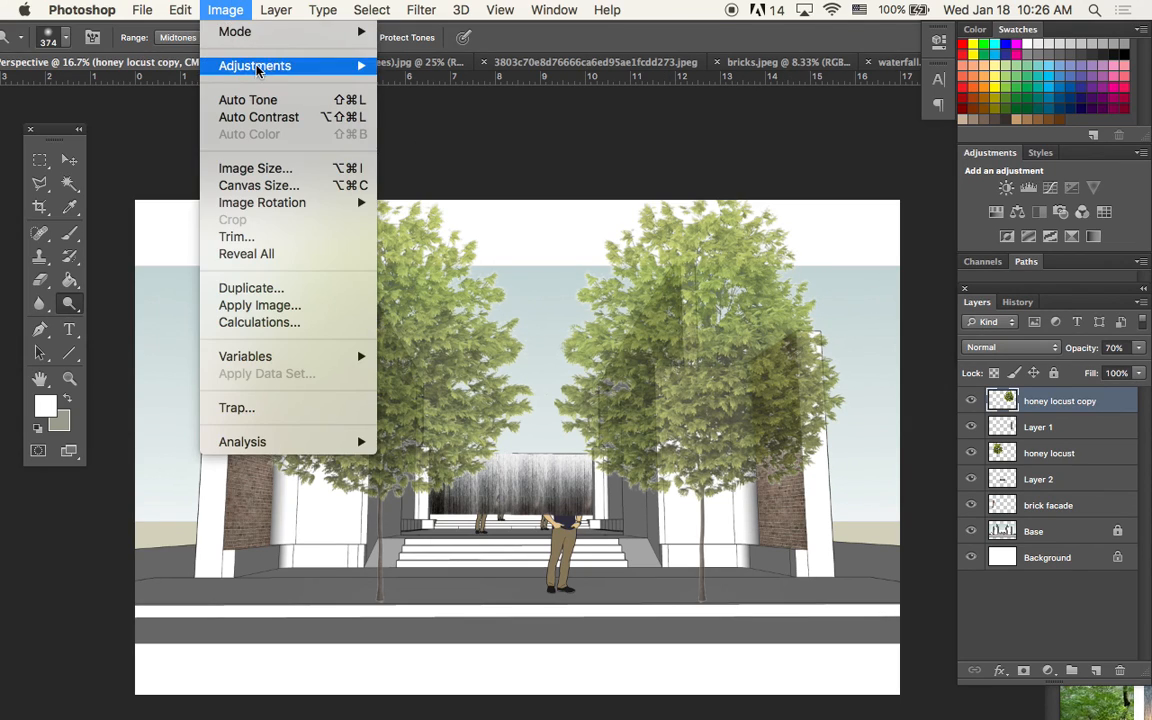
{"action": "mouse_move", "coordinate": [257, 65]}
{"action": "left_click", "coordinate": [444, 68]}
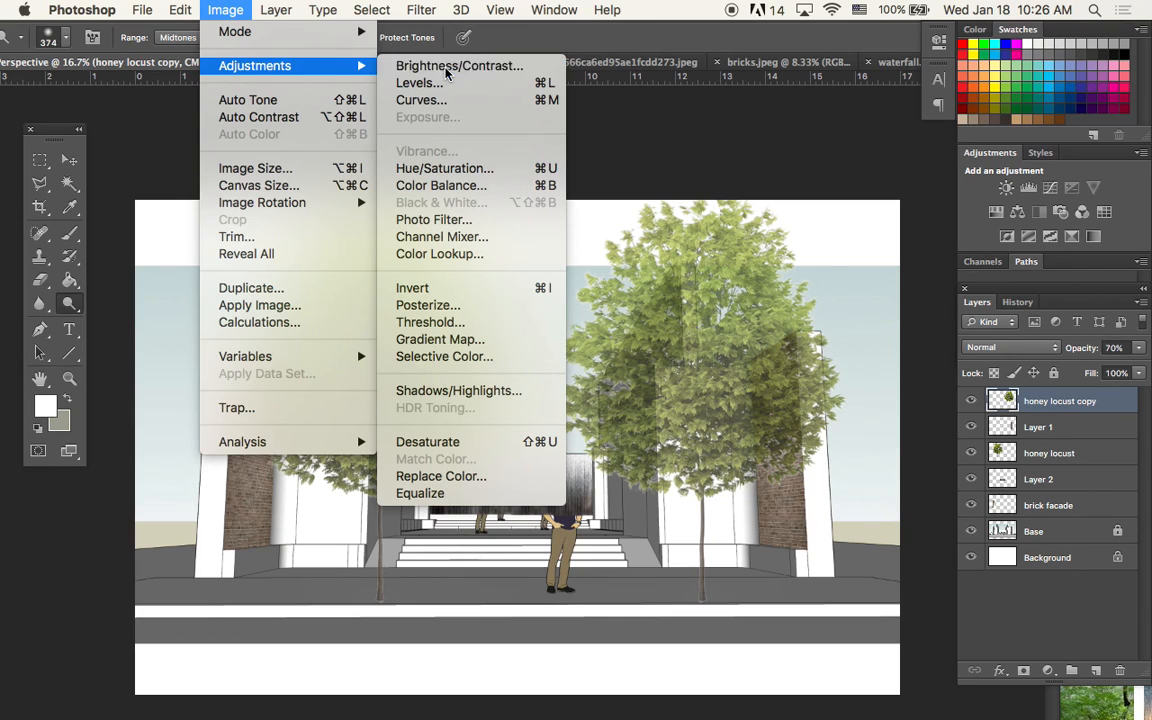
{"action": "left_click_drag", "start_coordinate": [427, 137], "coordinate": [501, 134]}
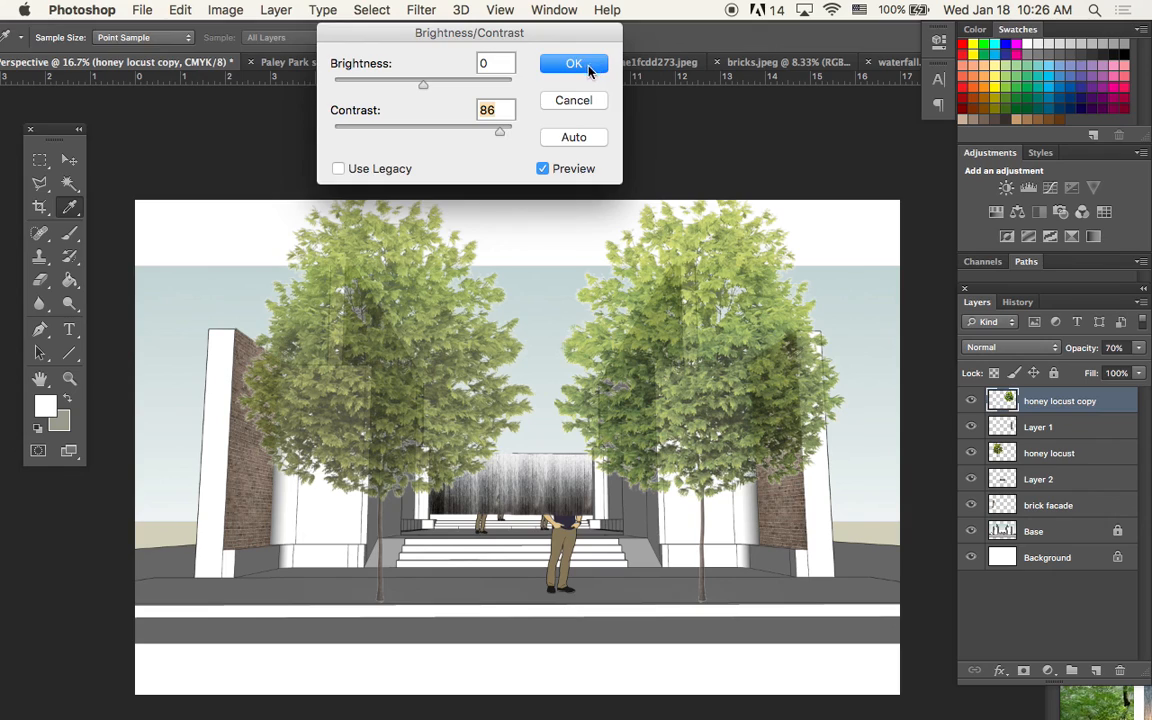
{"action": "left_click", "coordinate": [575, 62]}
{"action": "key", "text": "o"}
- Make the honey locust layer active and apply a Brightness/Contrast adjustment with contrast 86 to it
{"action": "left_click", "coordinate": [69, 160]}
{"action": "right_click", "coordinate": [427, 265]}
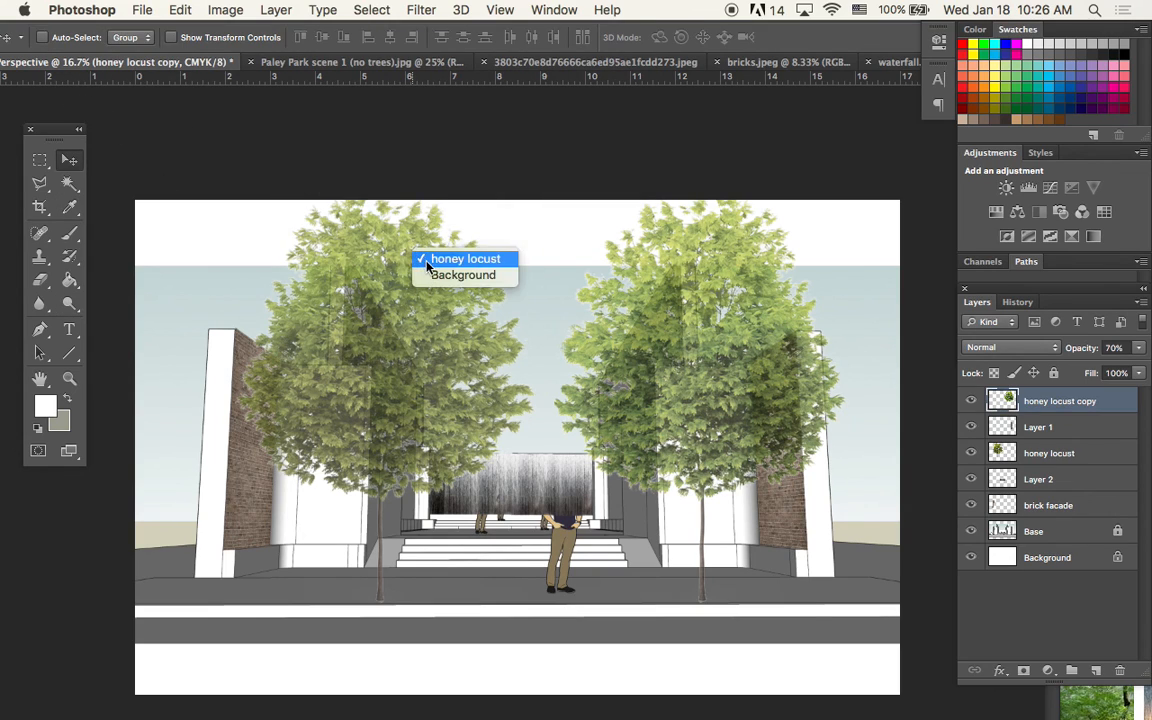
{"action": "key", "text": "Return"}
{"action": "mouse_move", "coordinate": [258, 68]}
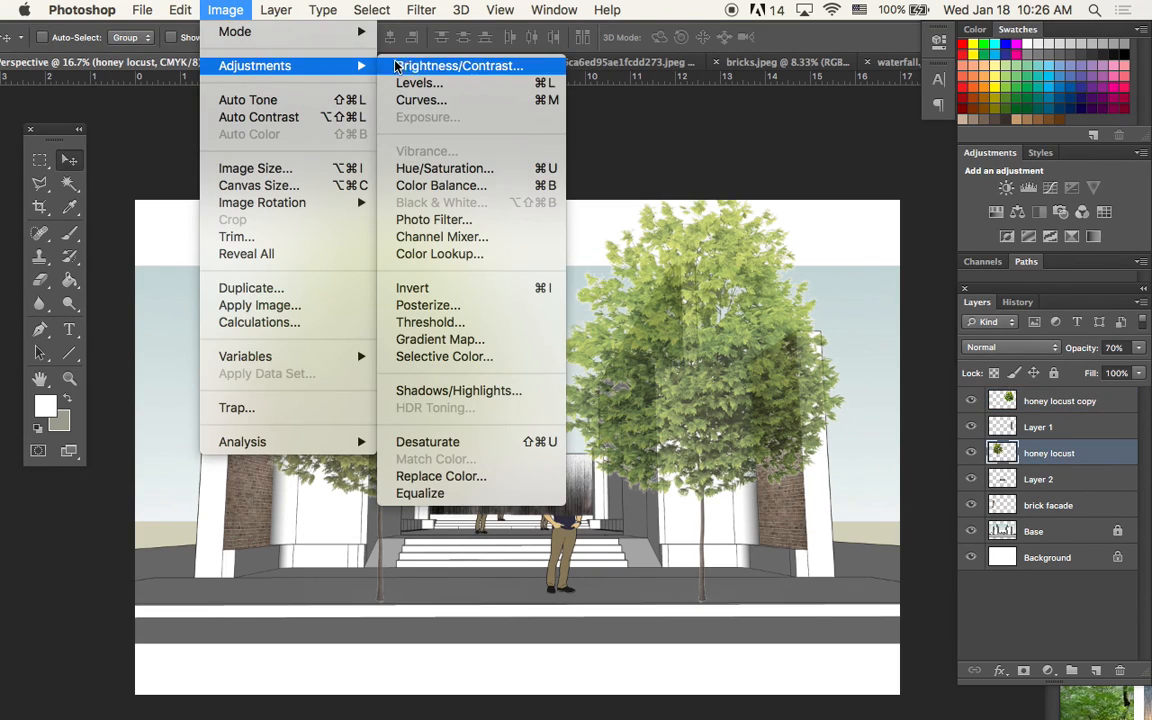
{"action": "left_click", "coordinate": [437, 68]}
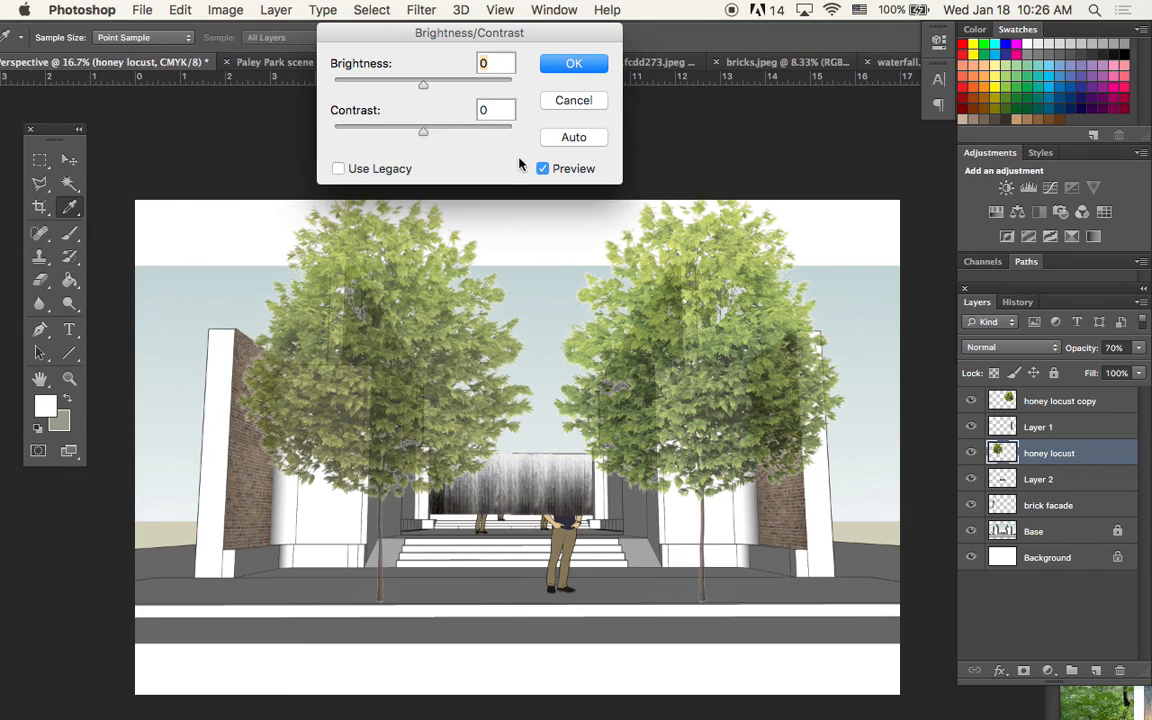
{"action": "left_click_drag", "start_coordinate": [474, 131], "coordinate": [476, 131]}
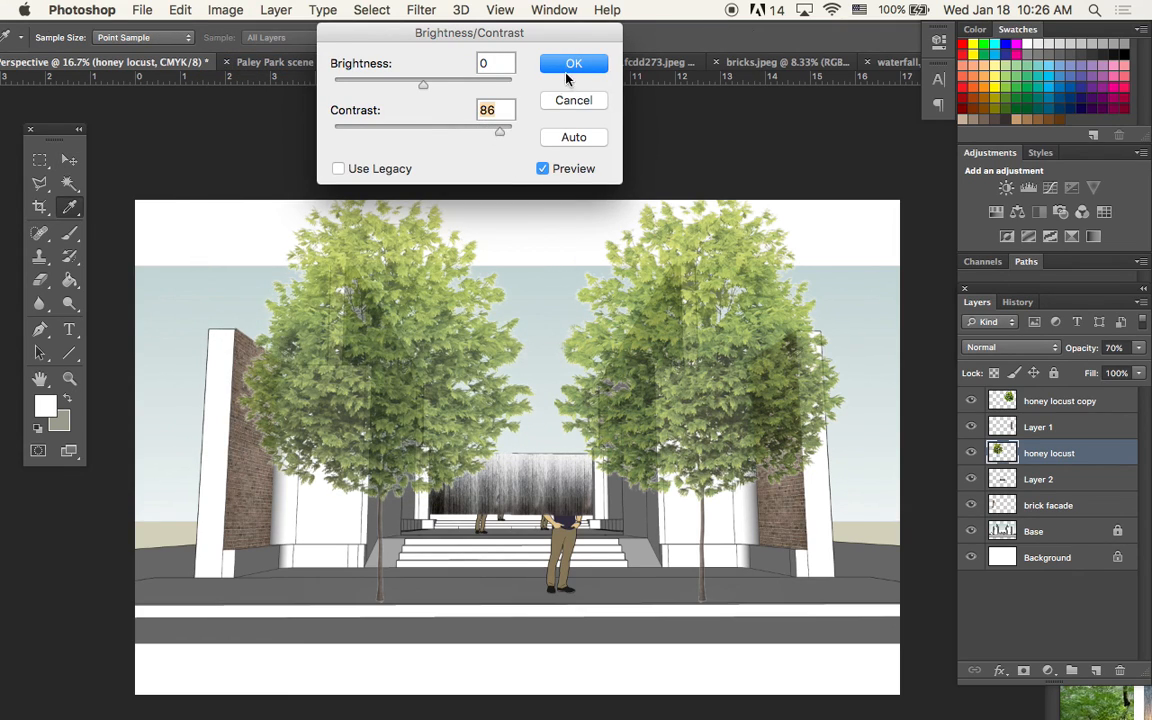
{"action": "key", "text": "Return"}
{"action": "key", "text": "v"}
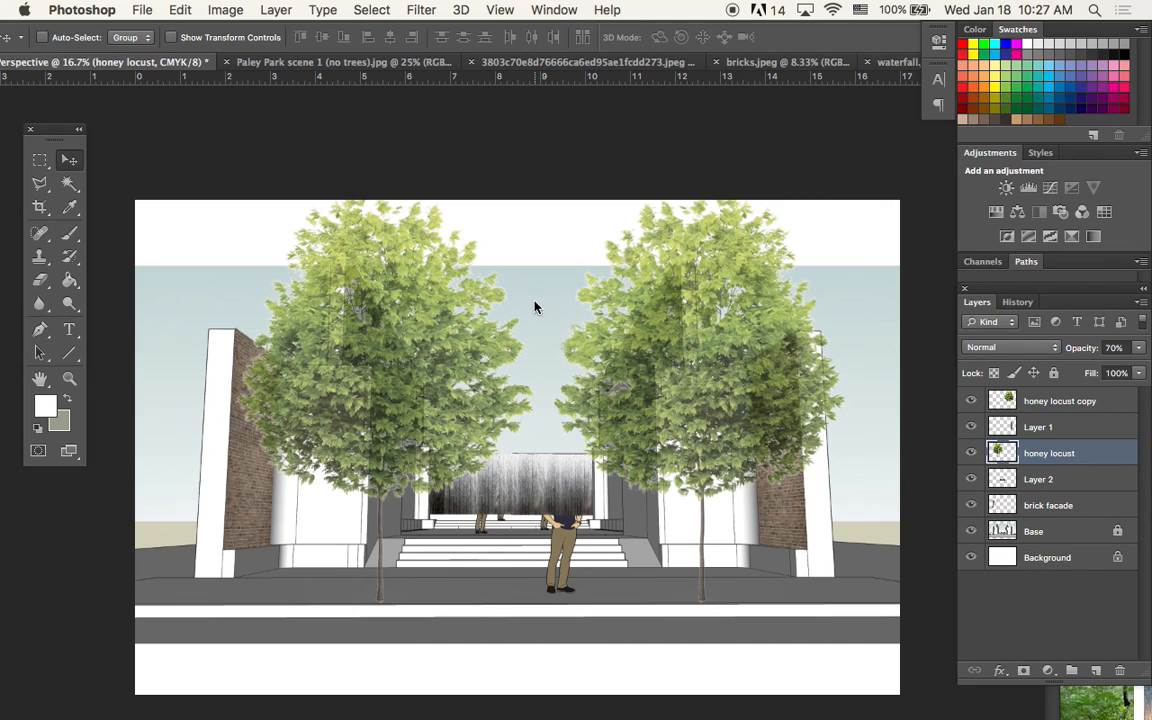
- Preview the people and paving files in the Images folder without opening any of them
{"action": "key", "text": "super+o"}
{"action": "scroll", "coordinate": [407, 313], "scroll_direction": "down", "scroll_amount": 5}
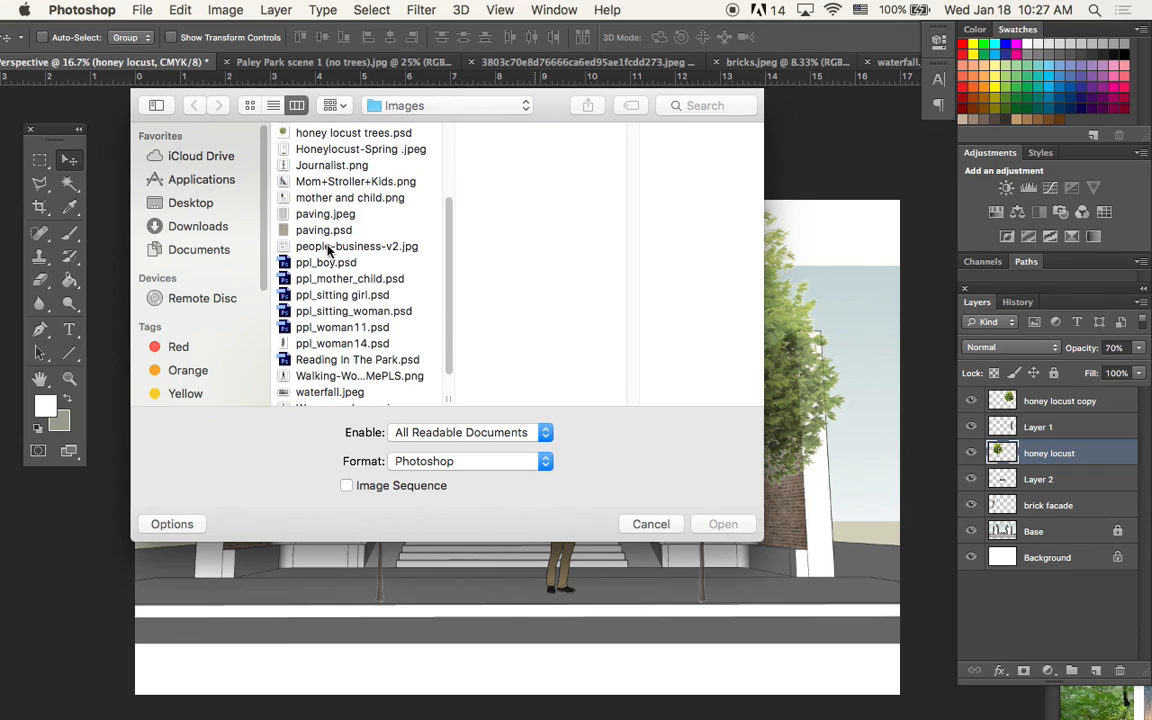
{"action": "left_click", "coordinate": [385, 181]}
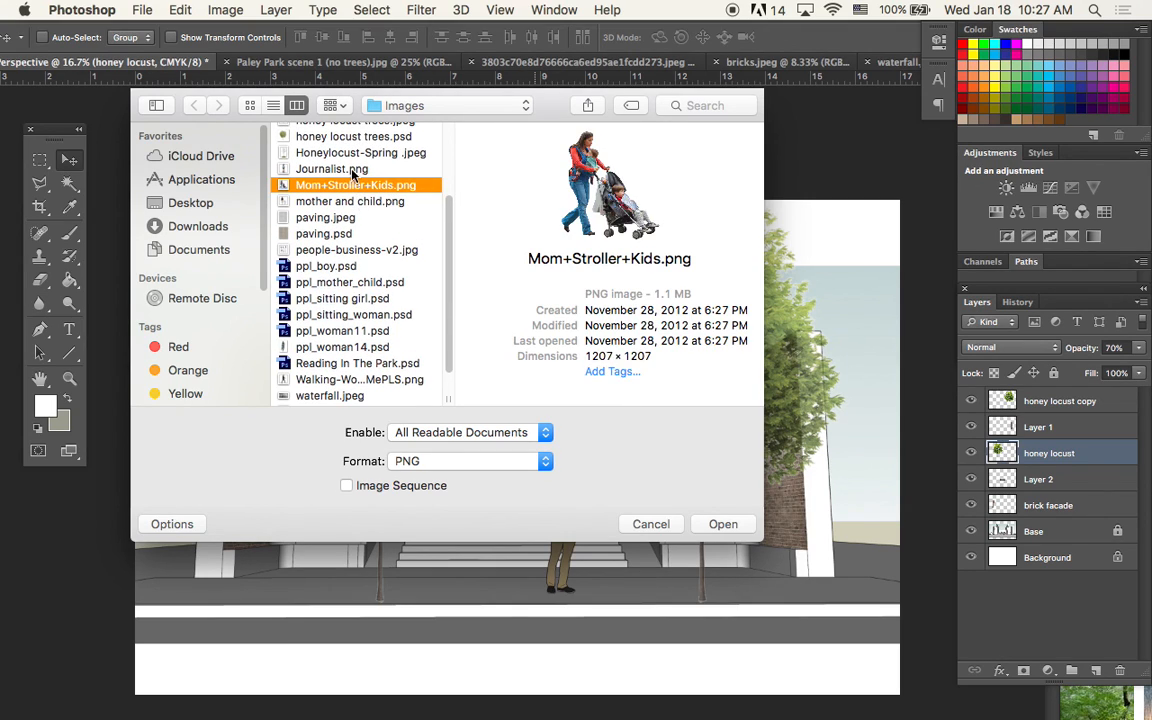
{"action": "left_click", "coordinate": [352, 170]}
{"action": "left_click", "coordinate": [325, 242]}
{"action": "scroll", "coordinate": [363, 318], "scroll_direction": "down", "scroll_amount": 1}
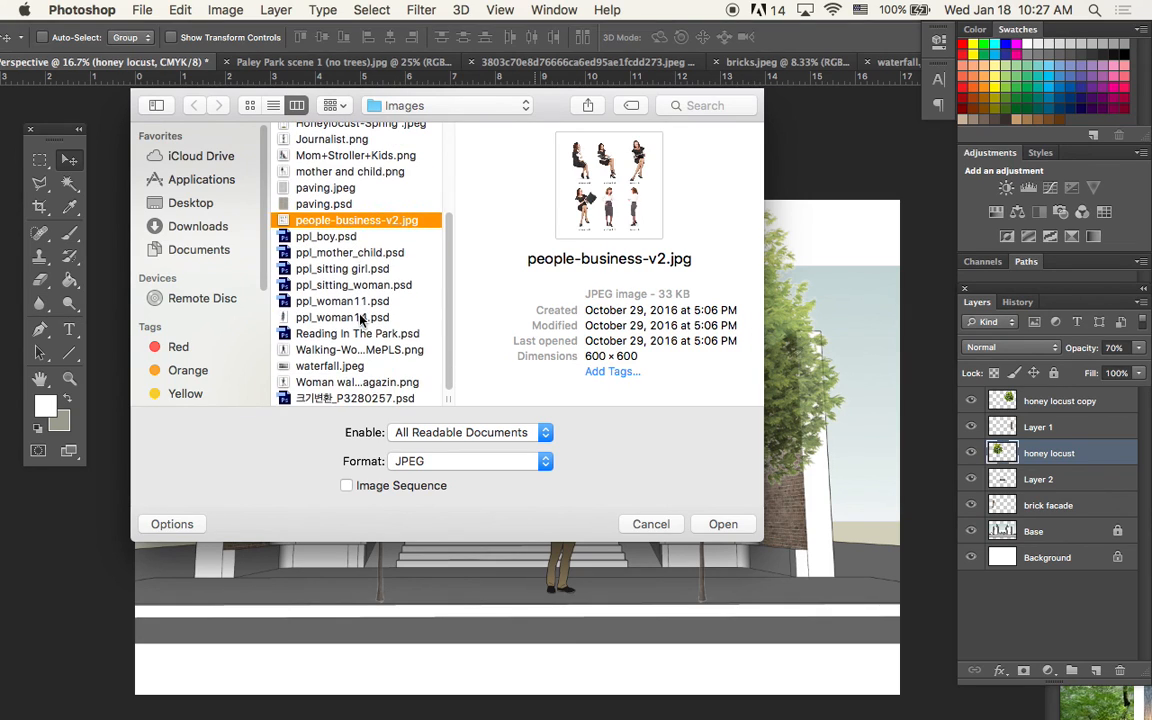
{"action": "left_click", "coordinate": [362, 318]}
{"action": "left_click", "coordinate": [340, 285]}
{"action": "left_click", "coordinate": [337, 252]}
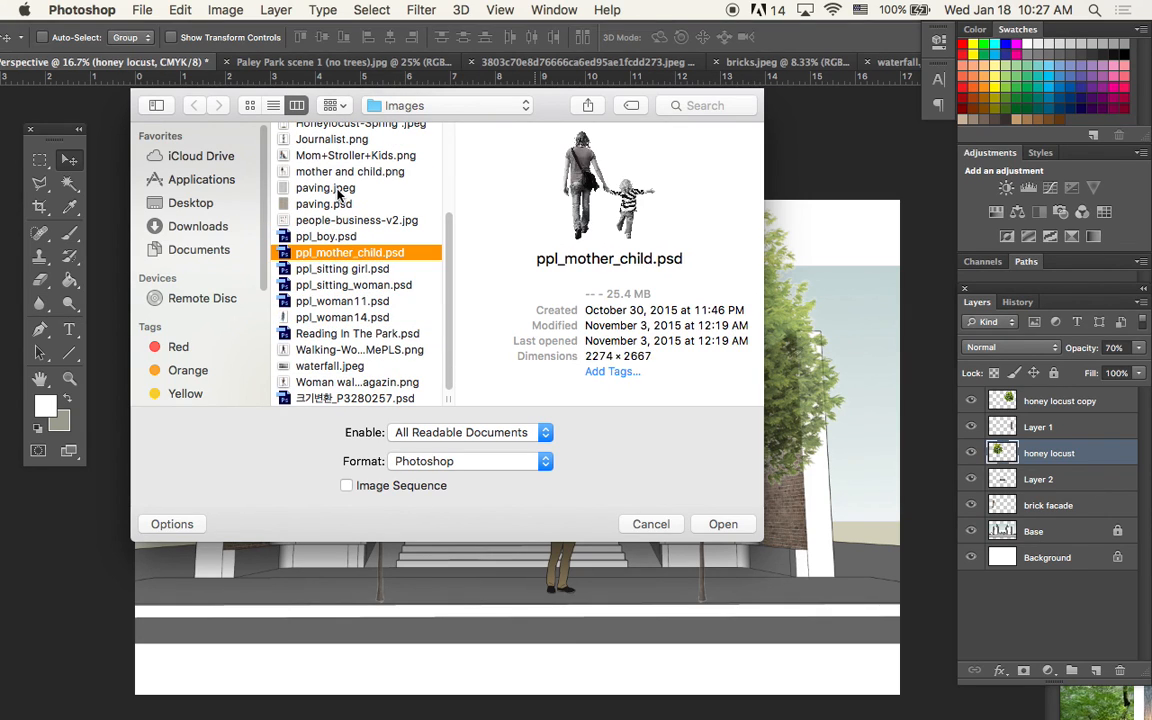
{"action": "left_click", "coordinate": [338, 192]}
{"action": "left_click", "coordinate": [651, 524]}
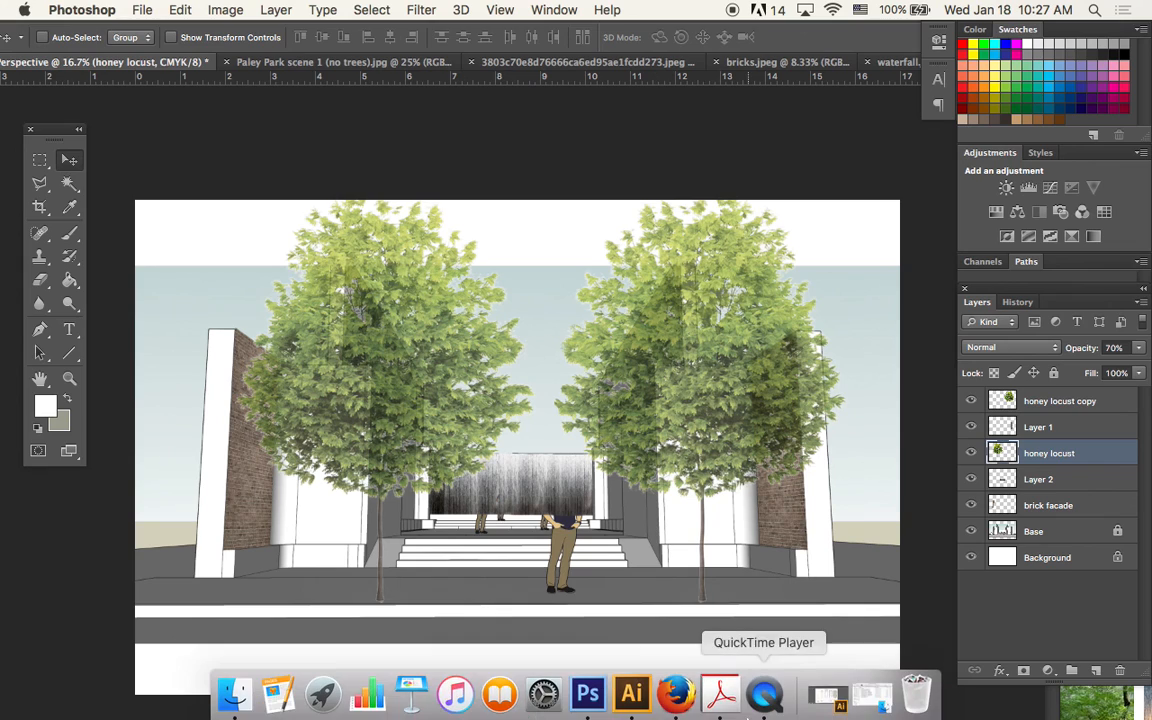
- Switch to Firefox, try to load the Google home page, and return to Photoshop
{"action": "left_click", "coordinate": [676, 697]}
{"action": "left_click_drag", "start_coordinate": [537, 375], "coordinate": [492, 118]}
{"action": "left_click", "coordinate": [489, 155]}
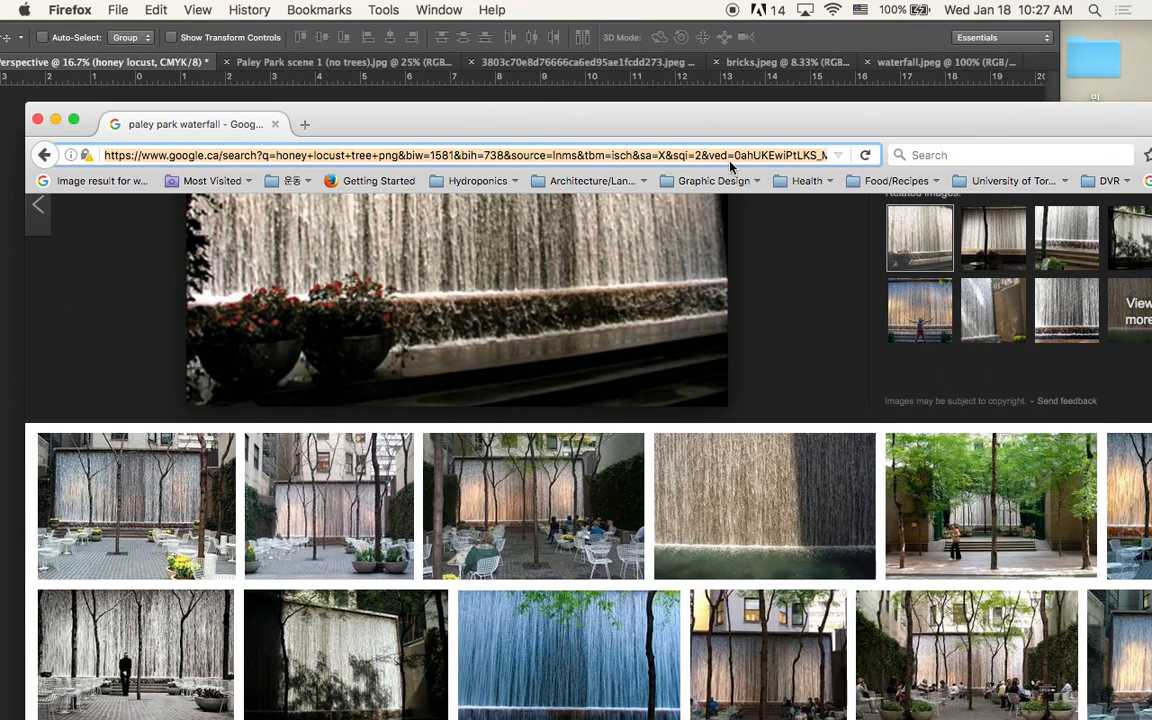
{"action": "type", "text": "goog"}
{"action": "key", "text": "Return"}
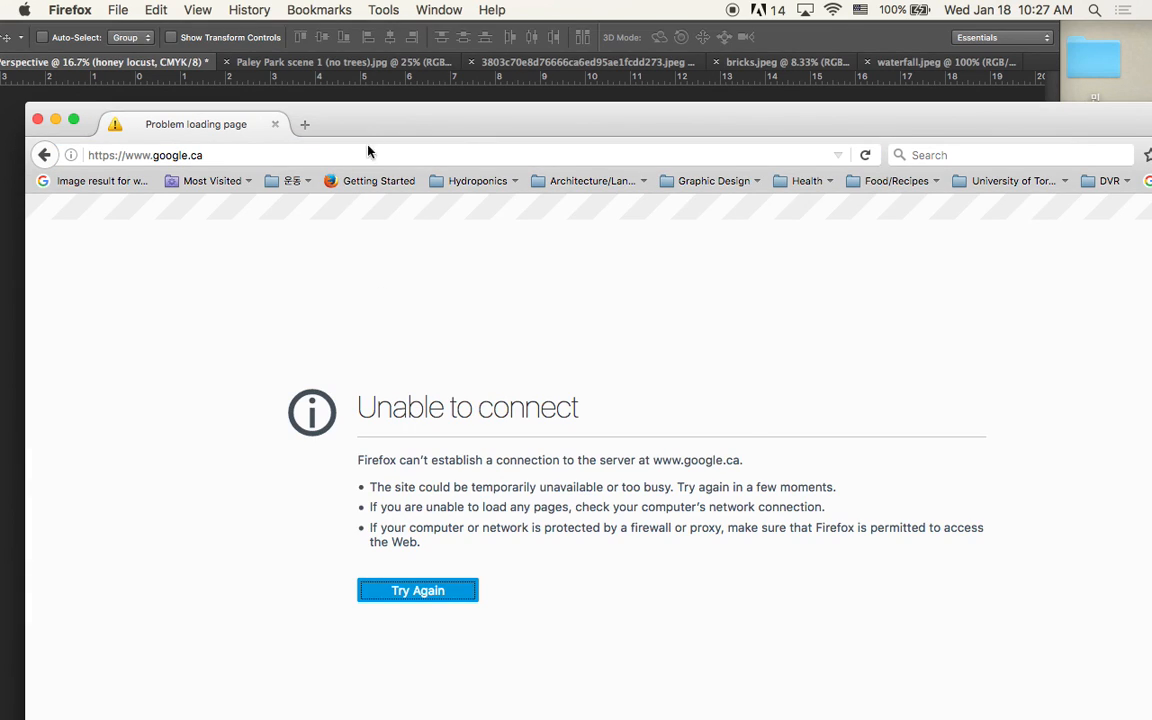
{"action": "left_click", "coordinate": [314, 149]}
{"action": "left_click_drag", "start_coordinate": [313, 110], "coordinate": [386, 267]}
{"action": "left_click", "coordinate": [395, 240]}
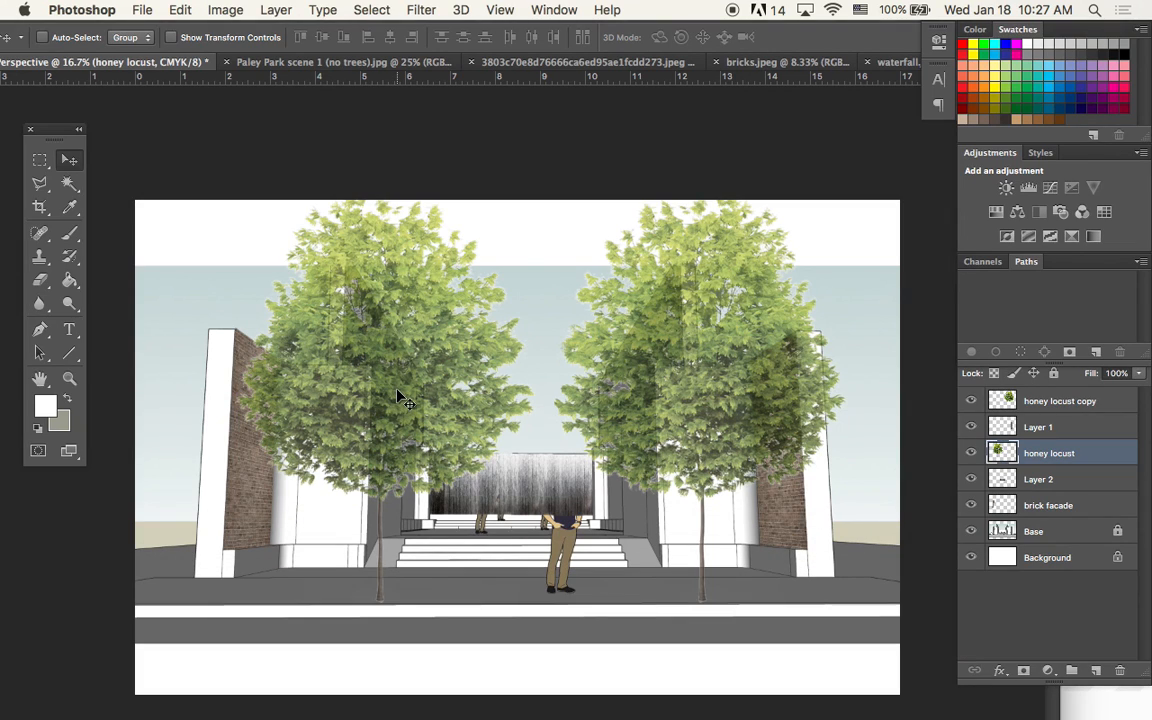
- Preview the people images in the Images folder and open ppl_sitting_woman.psd
{"action": "key", "text": "super+o"}
{"action": "left_click", "coordinate": [347, 337]}
{"action": "scroll", "coordinate": [348, 340], "scroll_direction": "down", "scroll_amount": 3}
{"action": "left_click", "coordinate": [348, 349]}
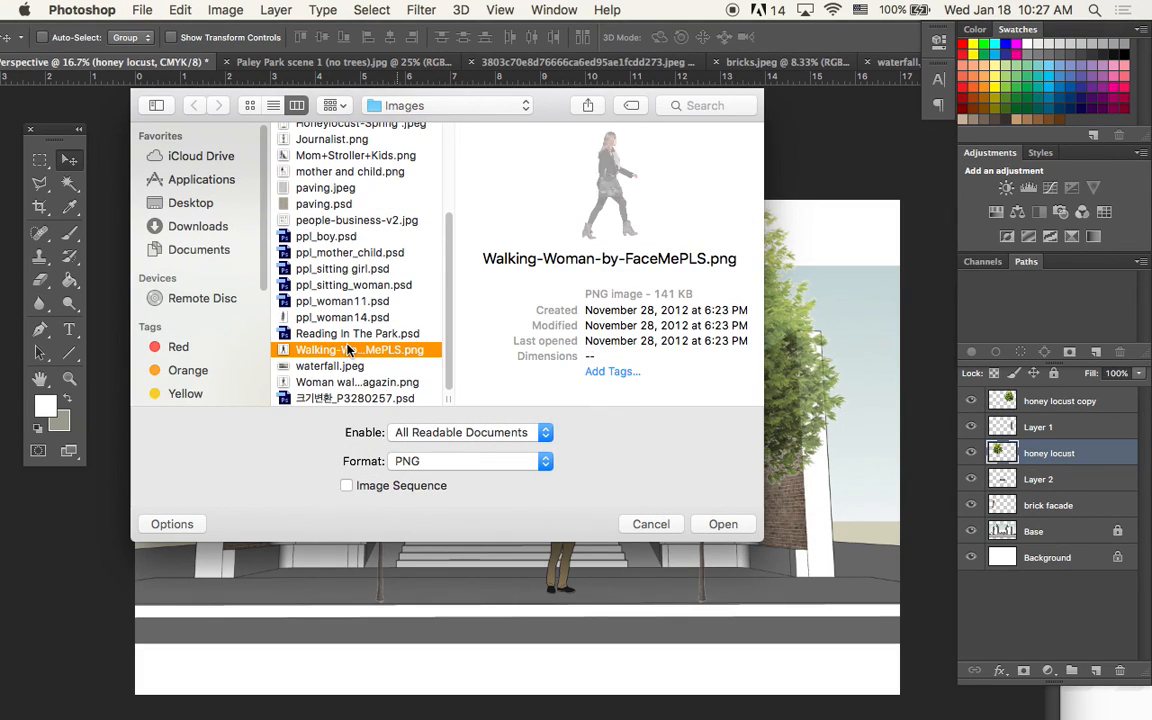
{"action": "left_click", "coordinate": [336, 334]}
{"action": "left_click", "coordinate": [342, 317]}
{"action": "left_click", "coordinate": [357, 301]}
{"action": "left_click", "coordinate": [364, 286]}
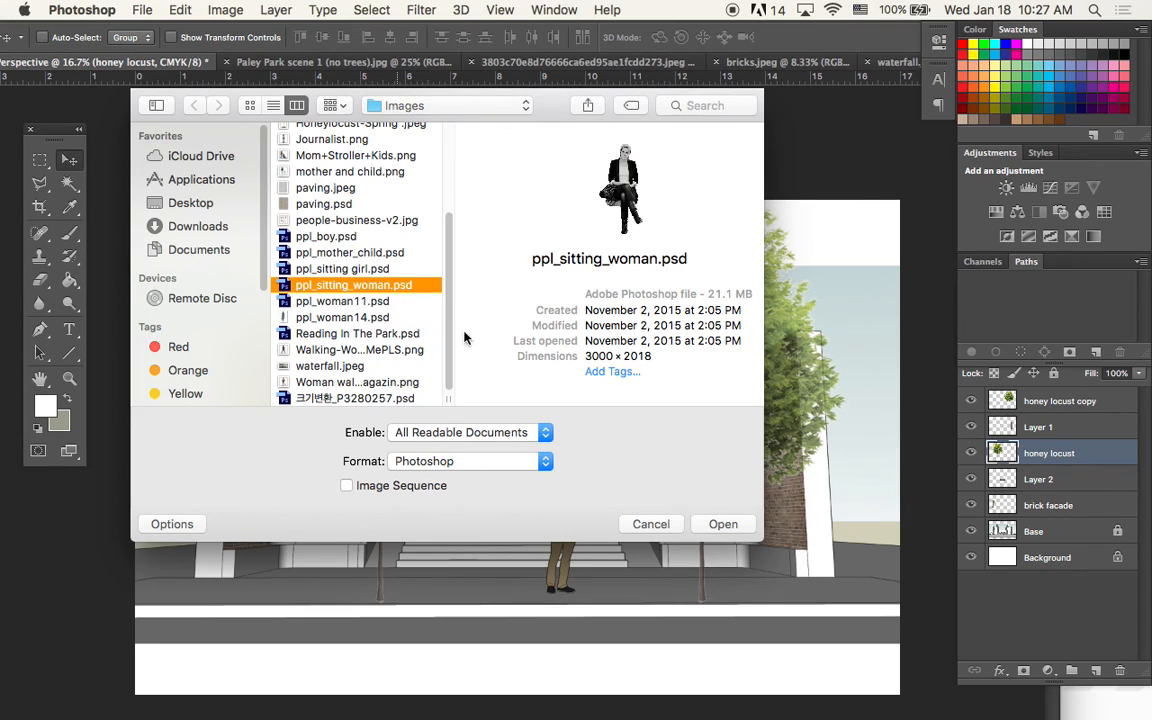
{"action": "left_click", "coordinate": [385, 253]}
{"action": "left_click", "coordinate": [382, 268]}
{"action": "left_click", "coordinate": [380, 285]}
{"action": "left_click", "coordinate": [720, 525]}
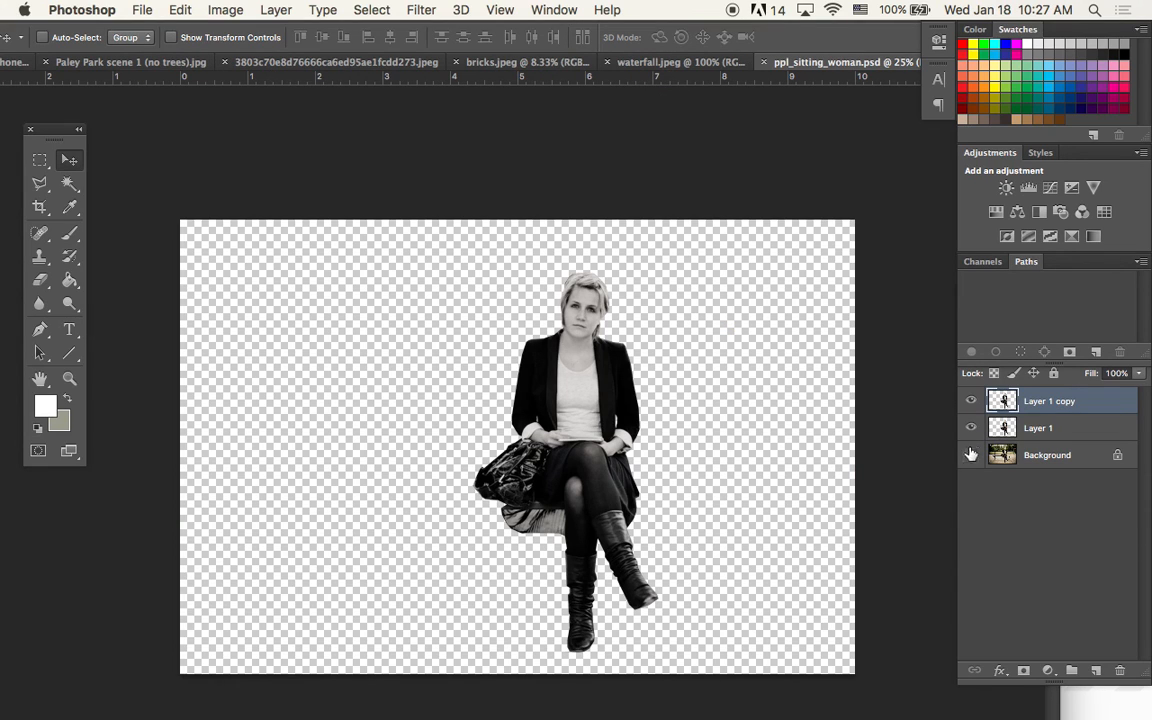
- Show the Background layer with the park bench photo and hide both cut-out layers of the seated woman
{"action": "left_click", "coordinate": [971, 456]}
{"action": "left_click", "coordinate": [971, 402]}
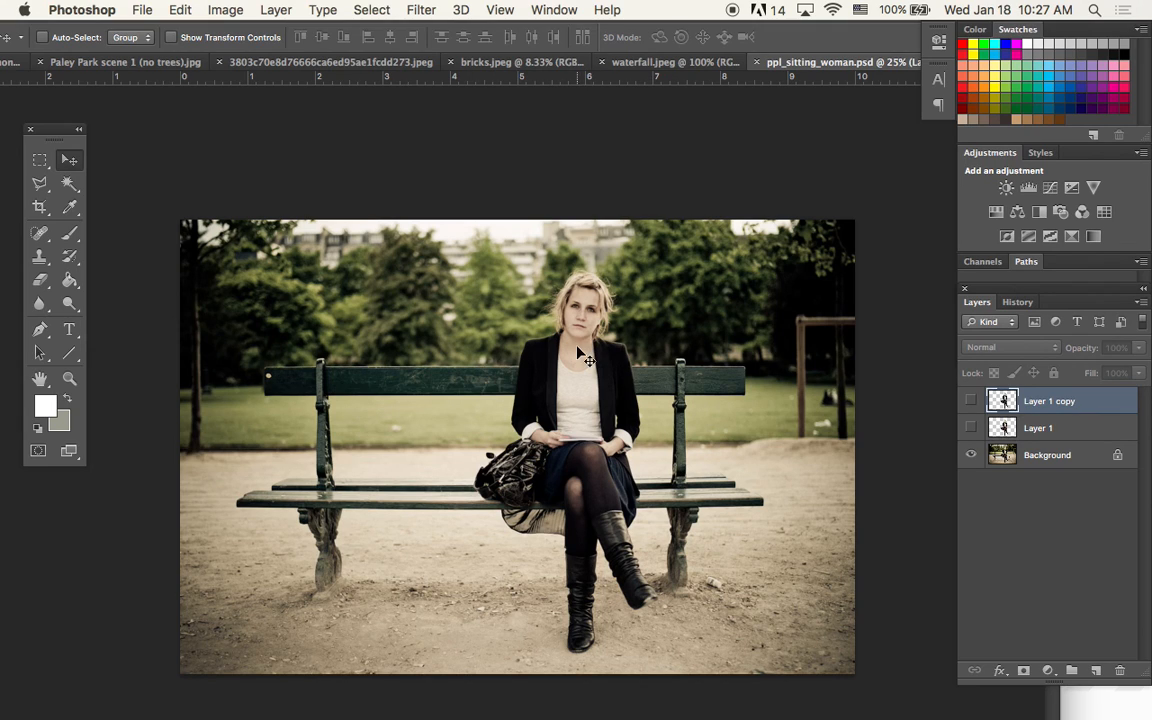
- Duplicate the Background layer of the bench photo and hide the original
{"action": "left_click", "coordinate": [1027, 483]}
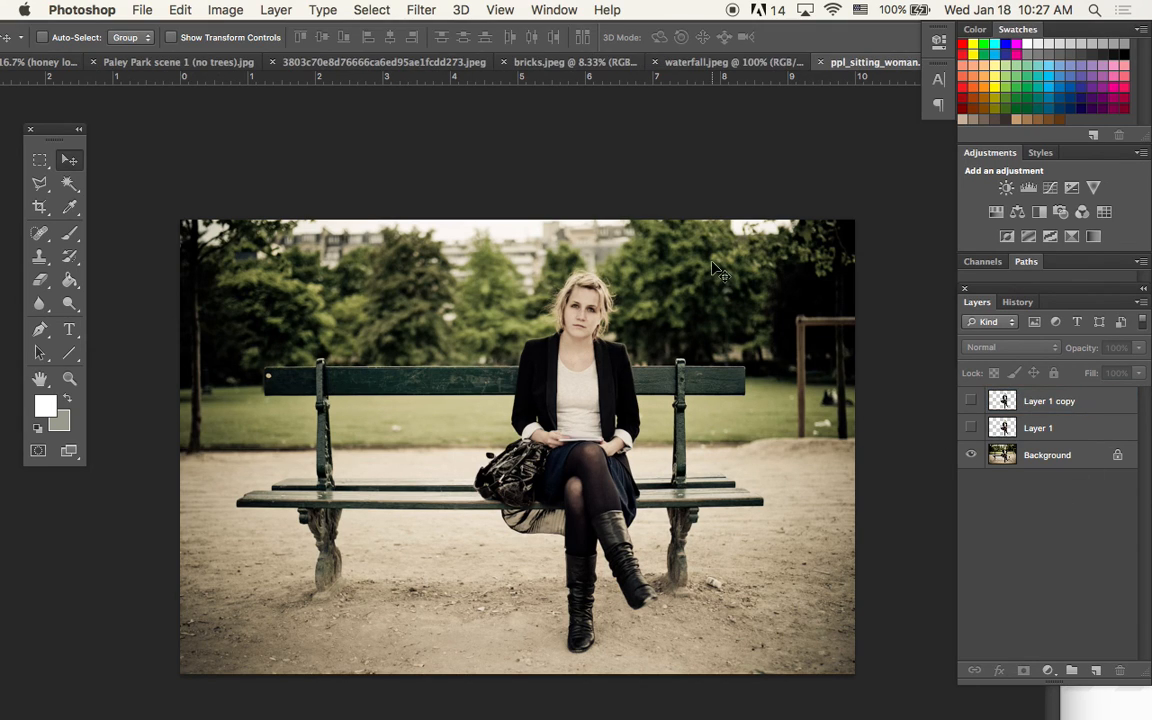
{"action": "key", "text": "super+equal"}
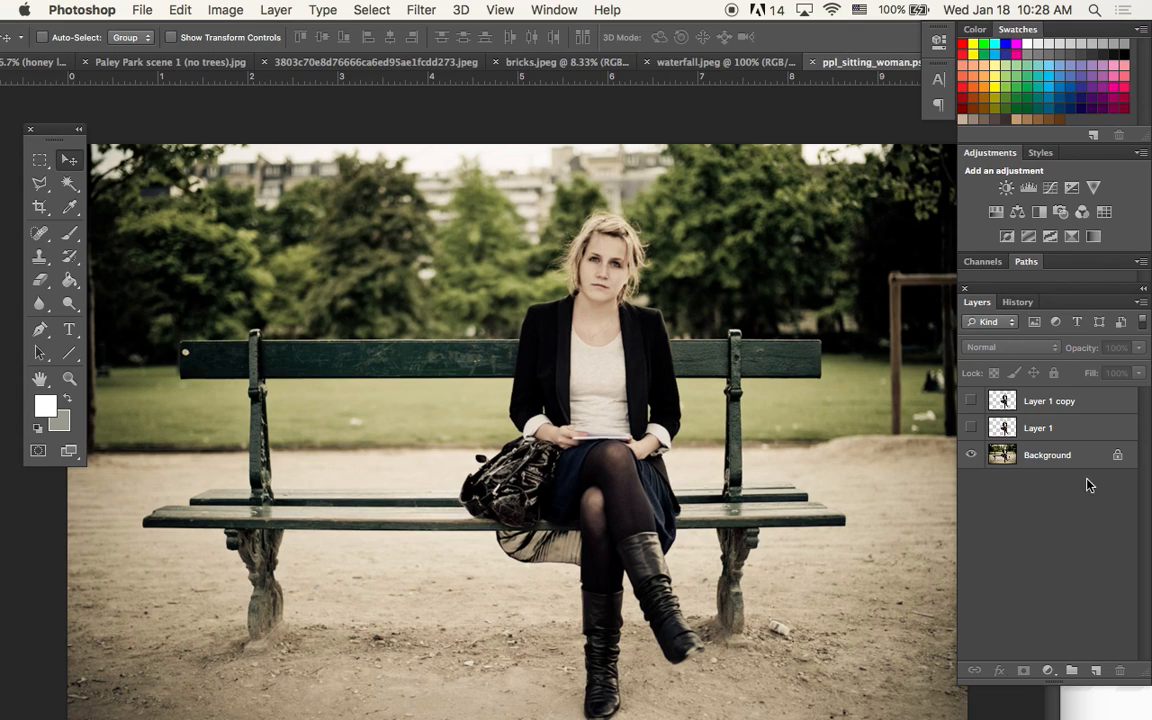
{"action": "left_click", "coordinate": [1062, 455]}
{"action": "key", "text": "super+j"}
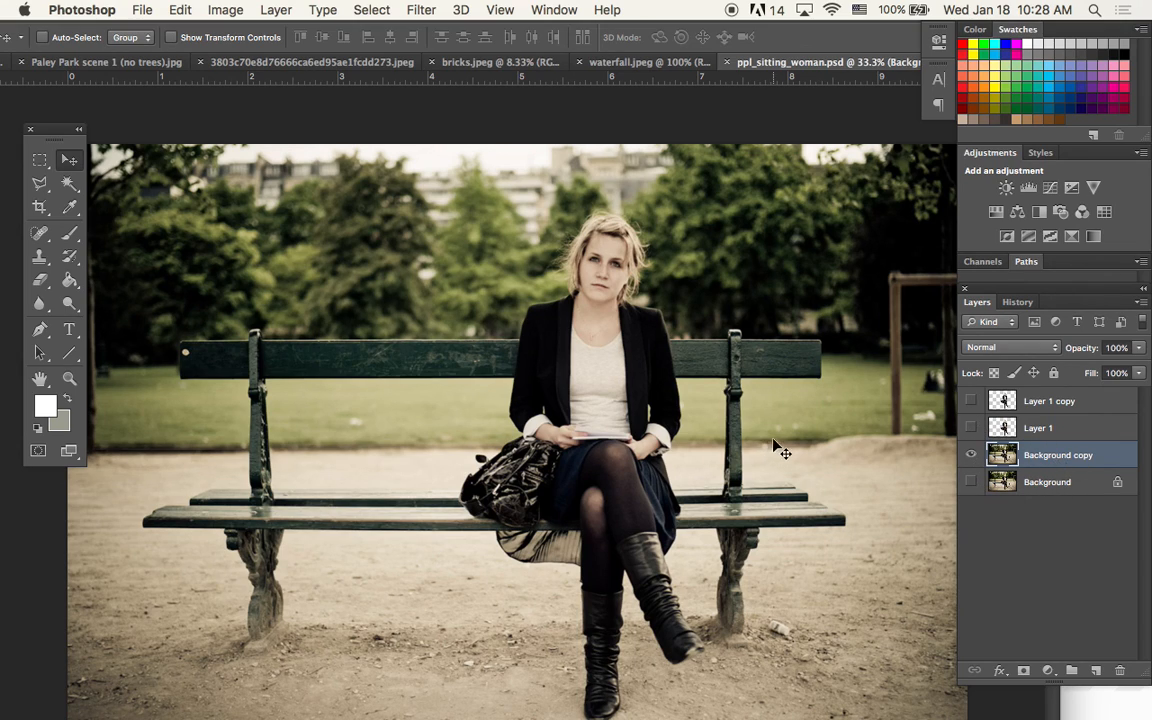
- Start a Pen tool path at the woman's elbow beside the bag and trace up the sleeve and shoulder to her collar
{"action": "left_click_drag", "start_coordinate": [59, 137], "coordinate": [753, 110]}
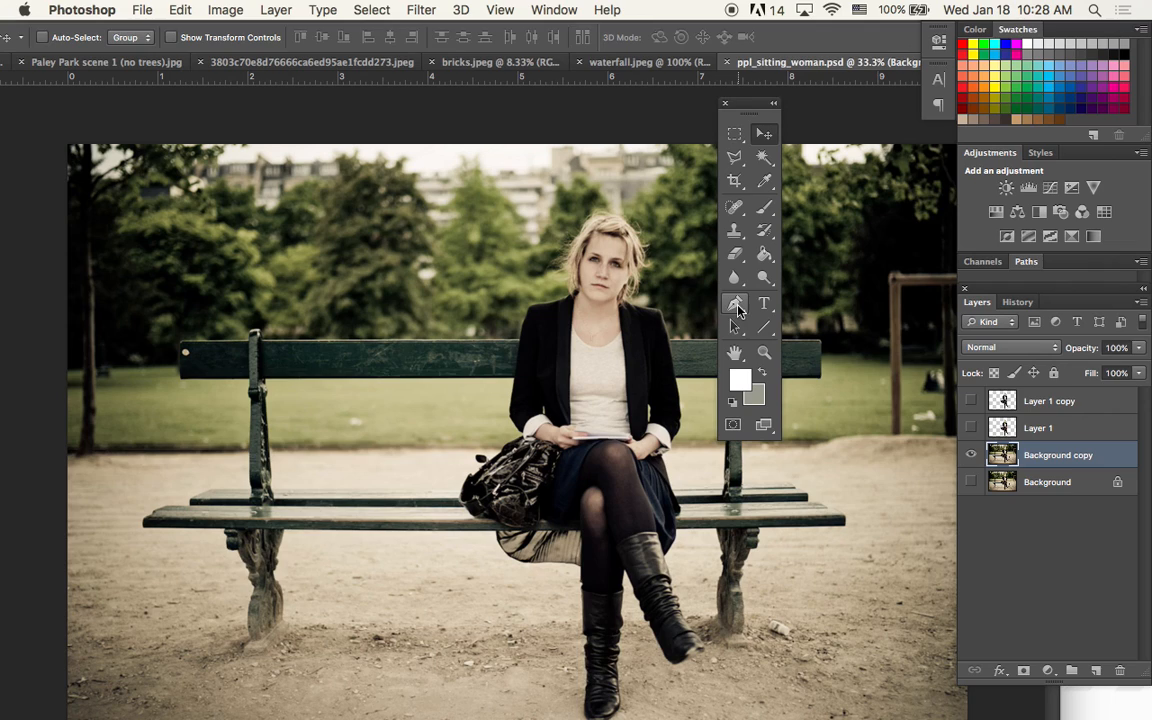
{"action": "left_click", "coordinate": [735, 305]}
{"action": "left_click_drag", "start_coordinate": [755, 101], "coordinate": [66, 106]}
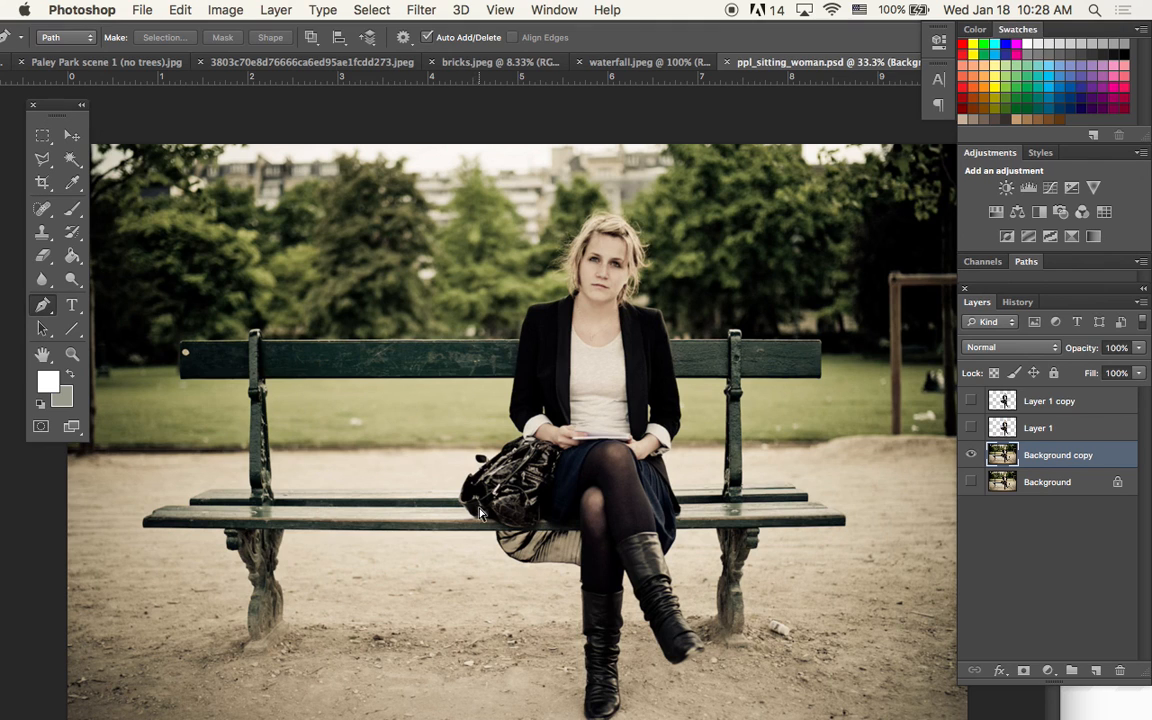
{"action": "key", "text": "super+plus"}
{"action": "key", "text": "super+plus"}
{"action": "key", "text": "super+plus"}
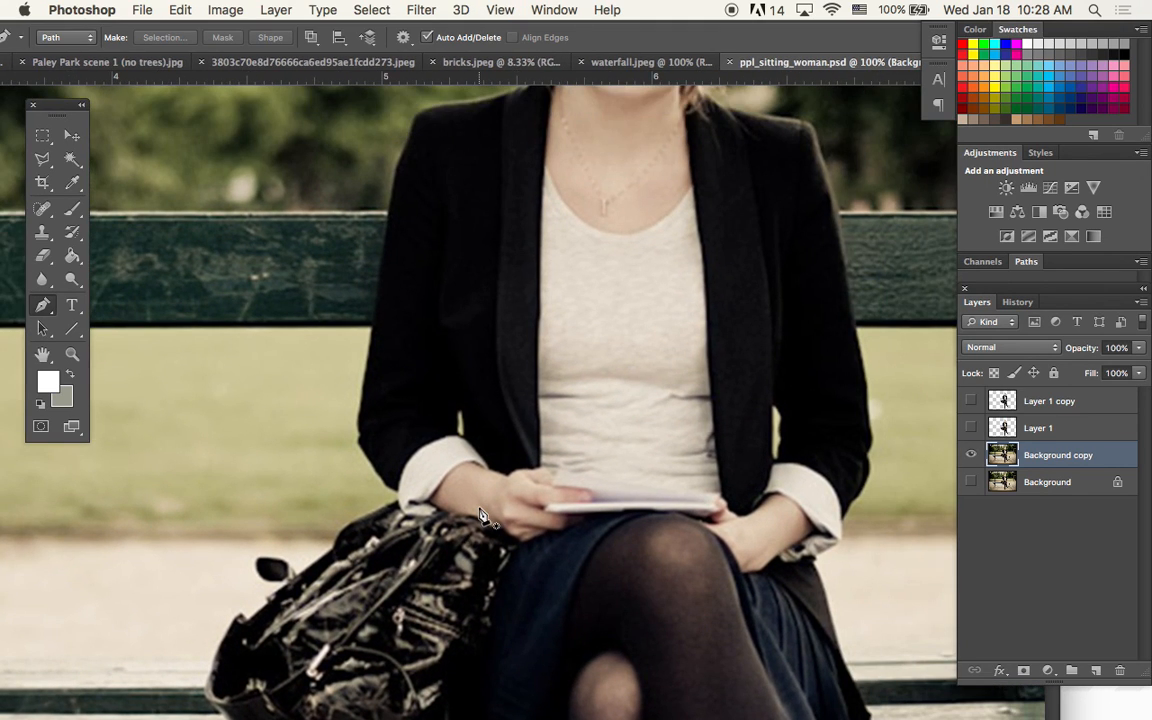
{"action": "scroll", "coordinate": [480, 515], "scroll_direction": "left", "scroll_amount": 5}
{"action": "scroll", "coordinate": [480, 515], "scroll_direction": "up", "scroll_amount": 2}
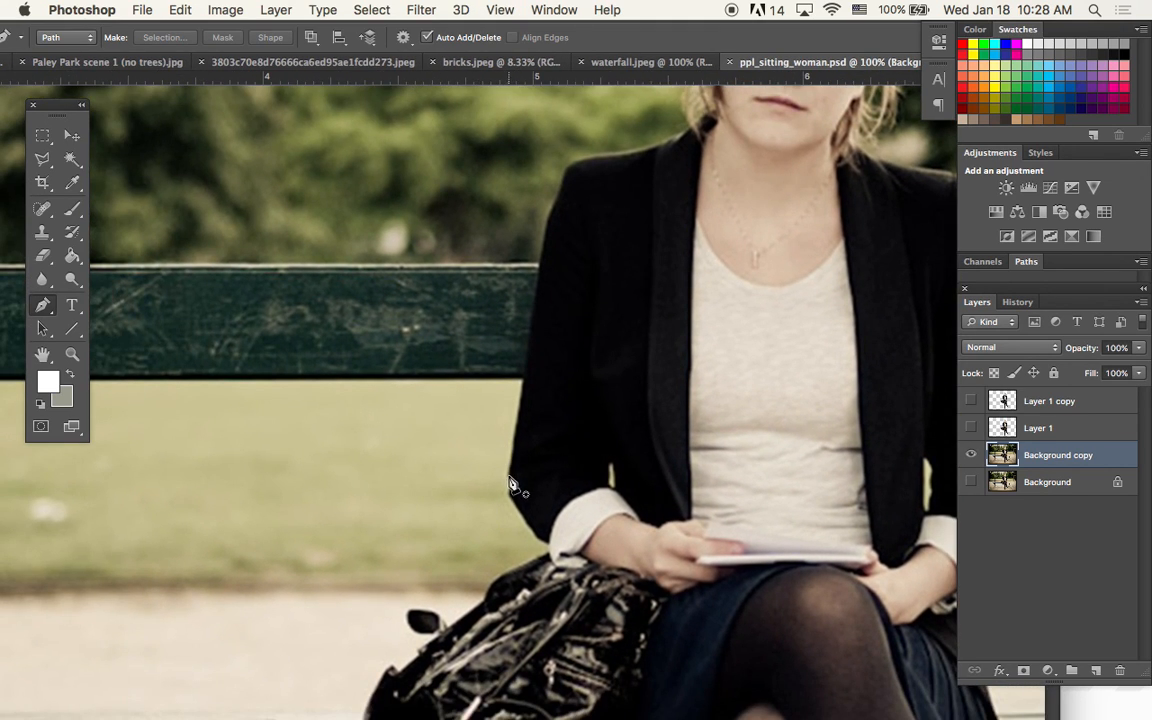
{"action": "left_click", "coordinate": [510, 477]}
{"action": "left_click", "coordinate": [519, 400]}
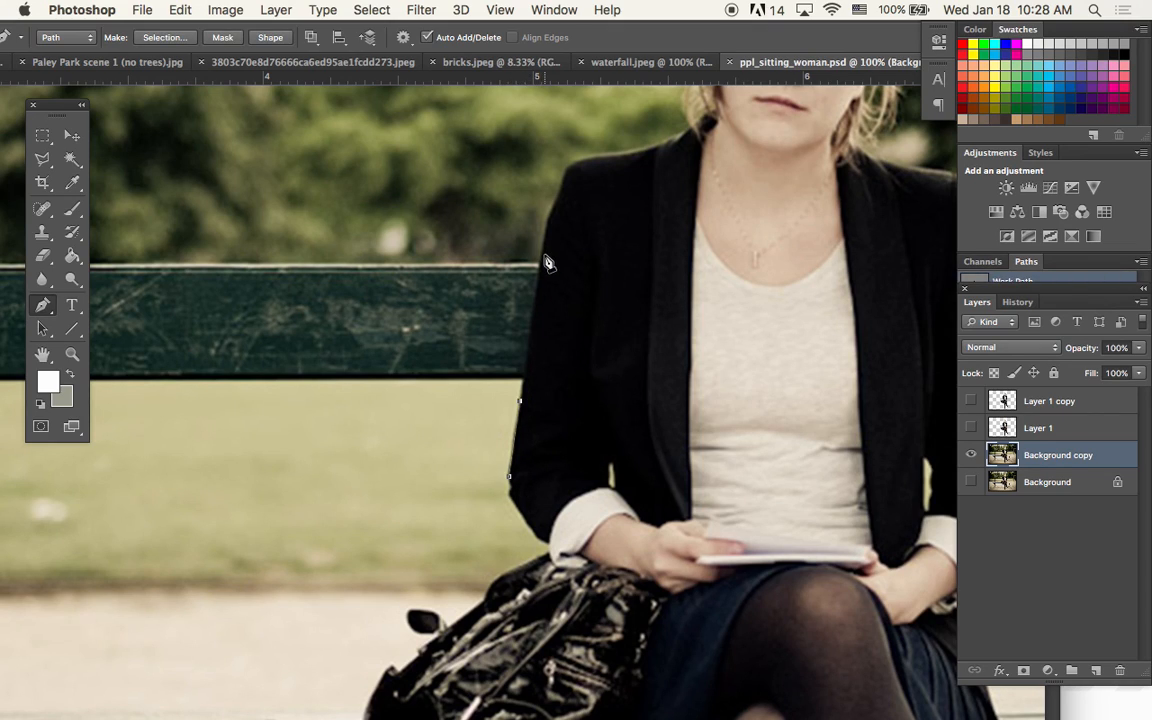
{"action": "left_click", "coordinate": [543, 239]}
{"action": "left_click_drag", "start_coordinate": [554, 204], "coordinate": [657, 156]}
{"action": "left_click", "coordinate": [643, 150]}
{"action": "left_click", "coordinate": [663, 143]}
{"action": "scroll", "coordinate": [693, 133], "scroll_direction": "up", "scroll_amount": 5}
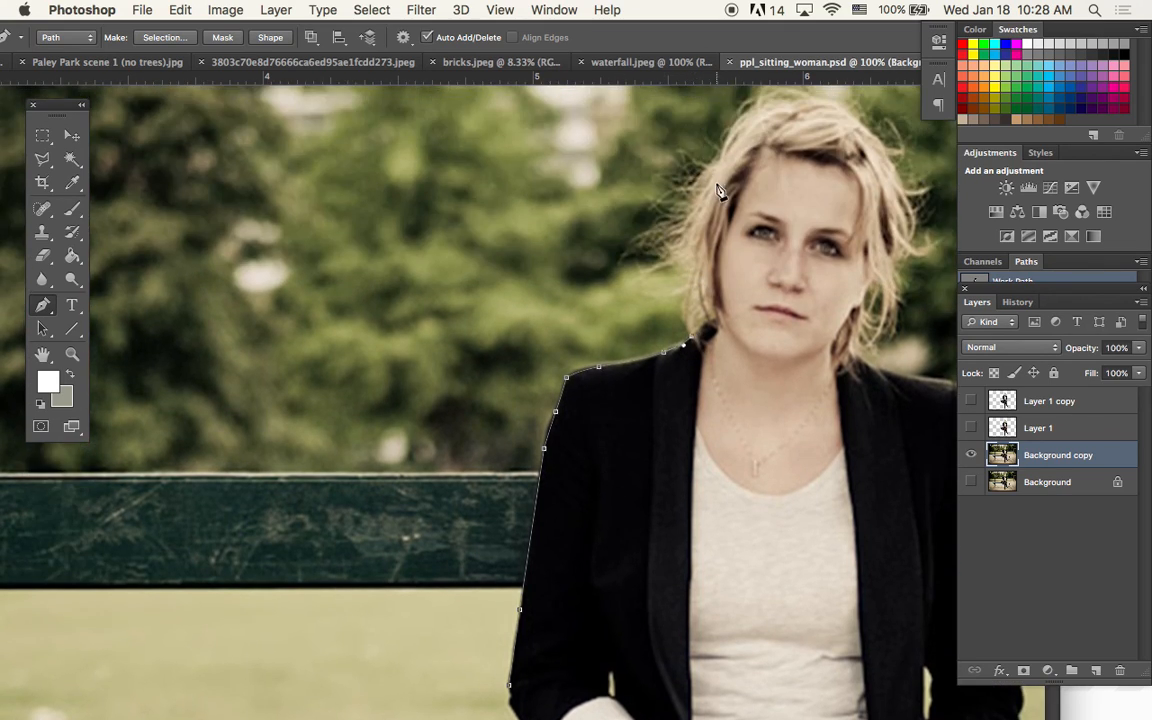
- Continue the path around the woman's hair and head, down to the collar on the far side
{"action": "left_click", "coordinate": [705, 218]}
{"action": "left_click_drag", "start_coordinate": [712, 172], "coordinate": [720, 170]}
{"action": "key", "text": "super+z"}
{"action": "left_click", "coordinate": [720, 163]}
{"action": "scroll", "coordinate": [725, 170], "scroll_direction": "up", "scroll_amount": 2}
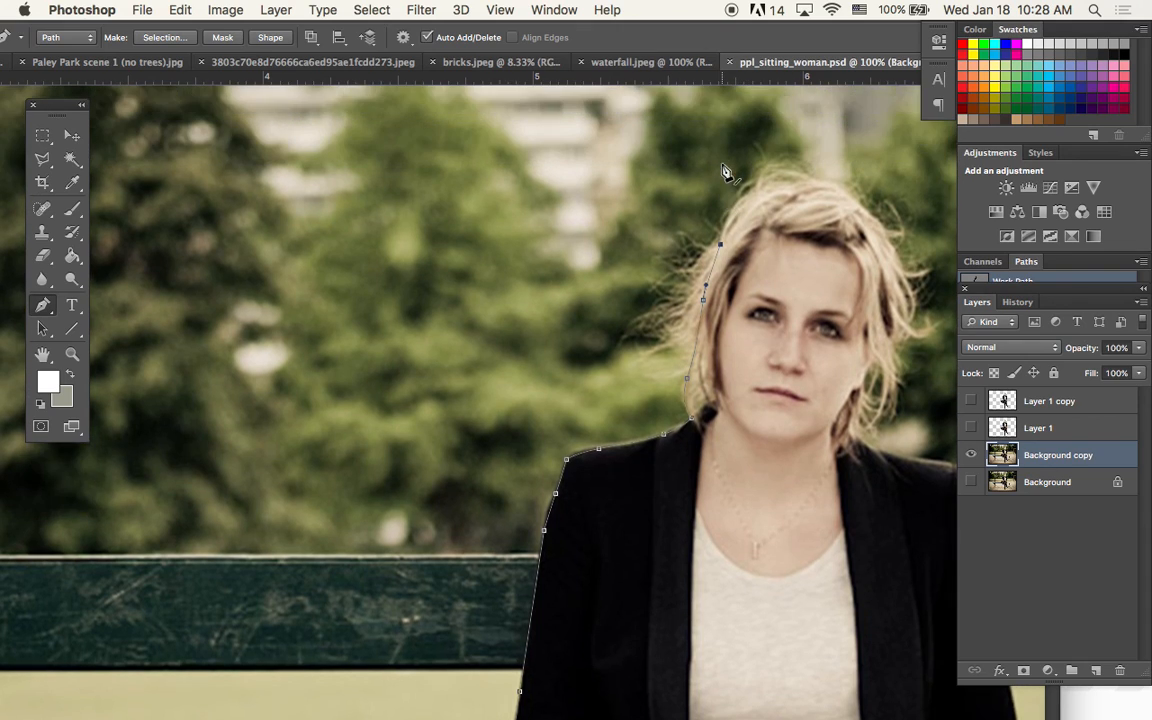
{"action": "left_click_drag", "start_coordinate": [763, 185], "coordinate": [908, 288]}
{"action": "left_click", "coordinate": [792, 184]}
{"action": "left_click_drag", "start_coordinate": [877, 374], "coordinate": [869, 377]}
{"action": "left_click_drag", "start_coordinate": [852, 430], "coordinate": [852, 456]}
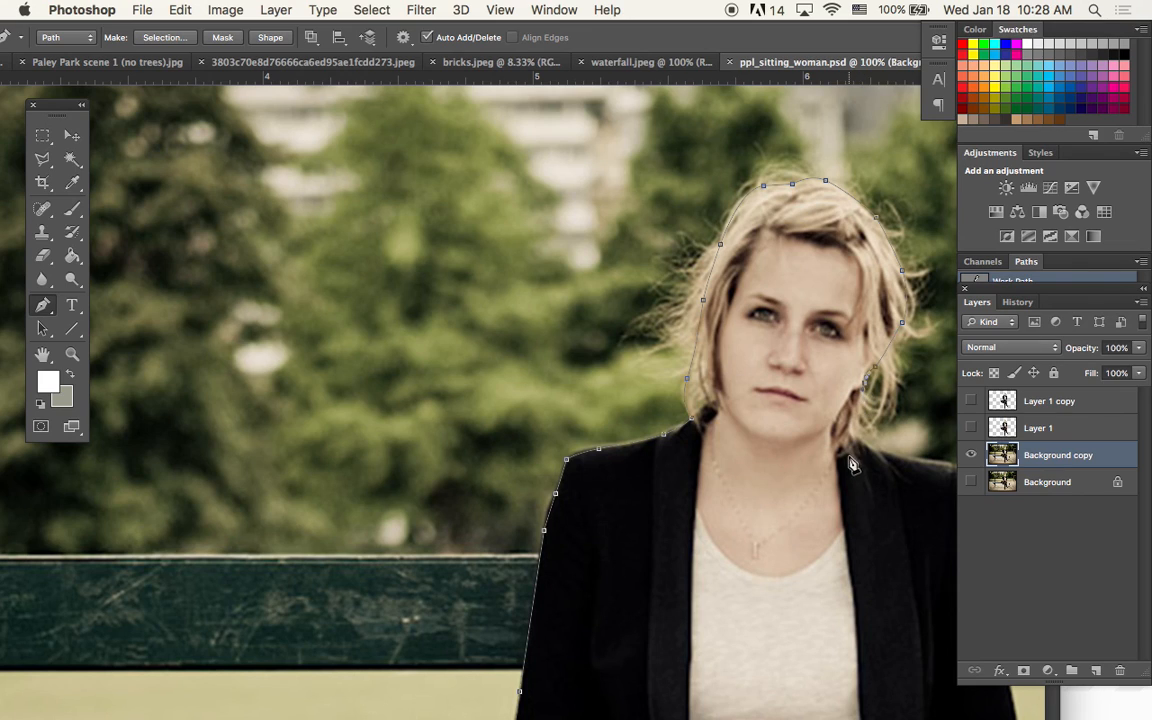
- Continue the path over the woman's second shoulder and down the outside of that jacket sleeve
{"action": "scroll", "coordinate": [852, 456], "scroll_direction": "down", "scroll_amount": 2}
{"action": "scroll", "coordinate": [852, 456], "scroll_direction": "right", "scroll_amount": 5}
{"action": "scroll", "coordinate": [836, 446], "scroll_direction": "right", "scroll_amount": 3}
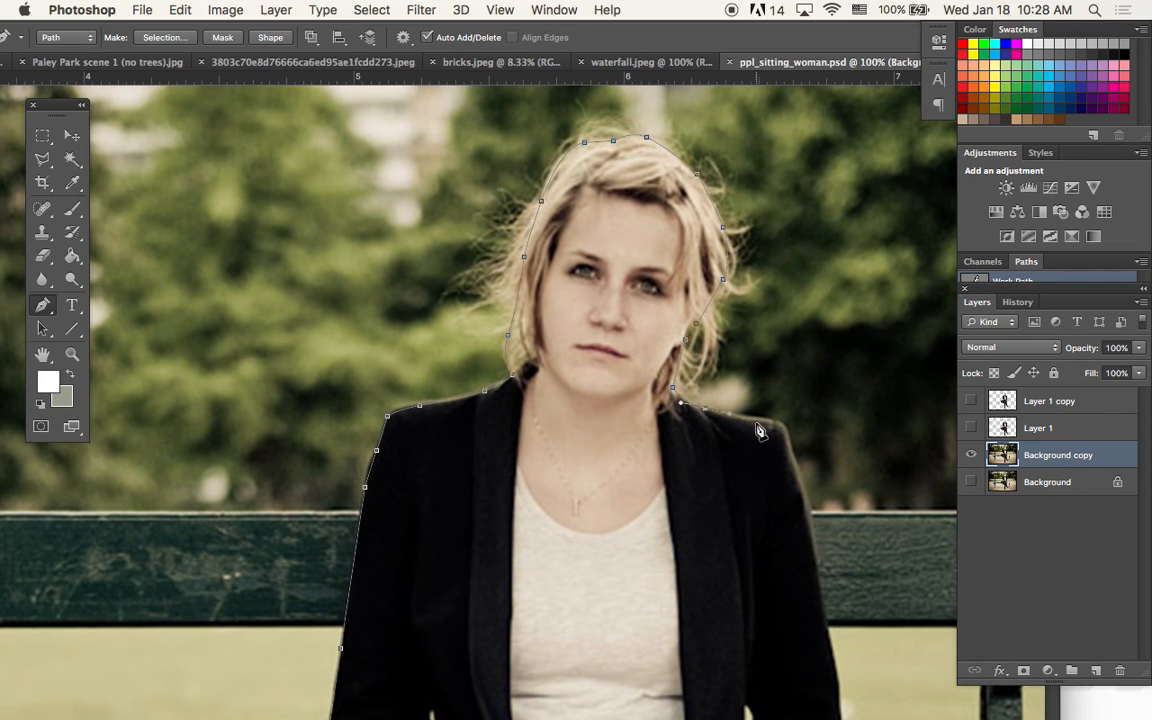
{"action": "left_click_drag", "start_coordinate": [786, 424], "coordinate": [788, 445]}
{"action": "left_click", "coordinate": [821, 584]}
{"action": "scroll", "coordinate": [790, 500], "scroll_direction": "down", "scroll_amount": 5}
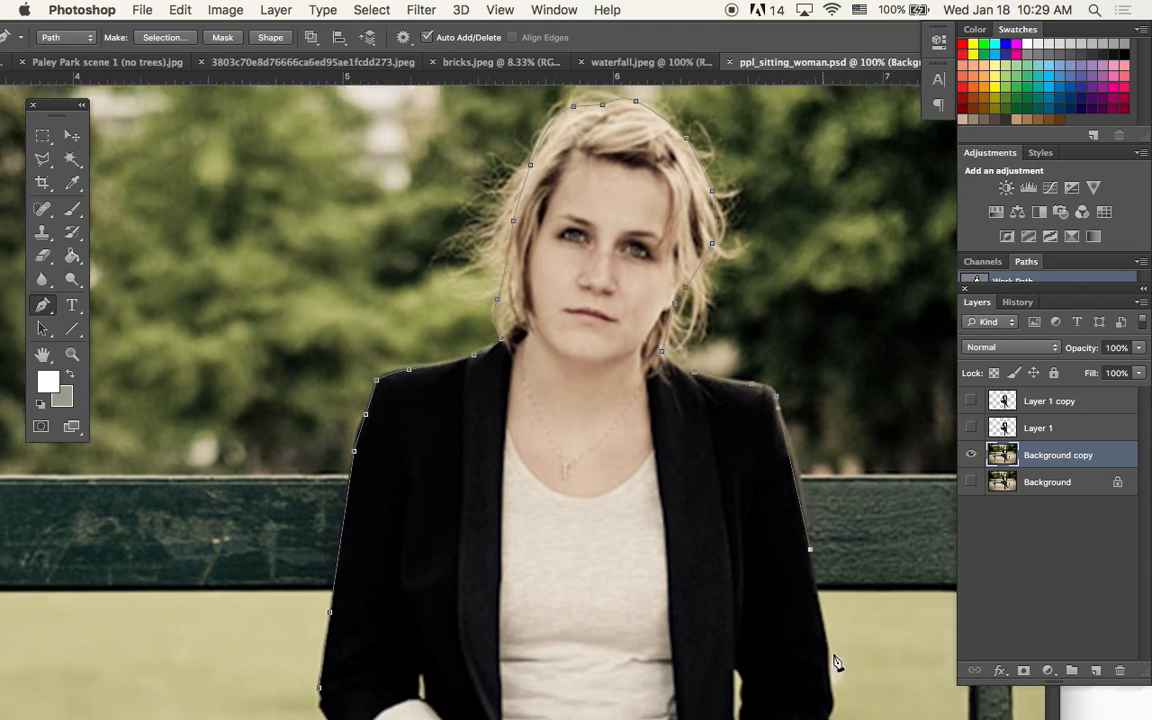
{"action": "key", "text": "super+z"}
{"action": "left_click_drag", "start_coordinate": [760, 331], "coordinate": [768, 374]}
{"action": "left_click_drag", "start_coordinate": [784, 467], "coordinate": [630, 412]}
- Continue the path along the jacket hem and skirt edge down to the raised boot
{"action": "left_click", "coordinate": [664, 509]}
{"action": "left_click", "coordinate": [676, 549]}
{"action": "left_click", "coordinate": [658, 560]}
{"action": "left_click_drag", "start_coordinate": [663, 622], "coordinate": [569, 285]}
{"action": "left_click", "coordinate": [606, 485]}
{"action": "left_click", "coordinate": [589, 353]}
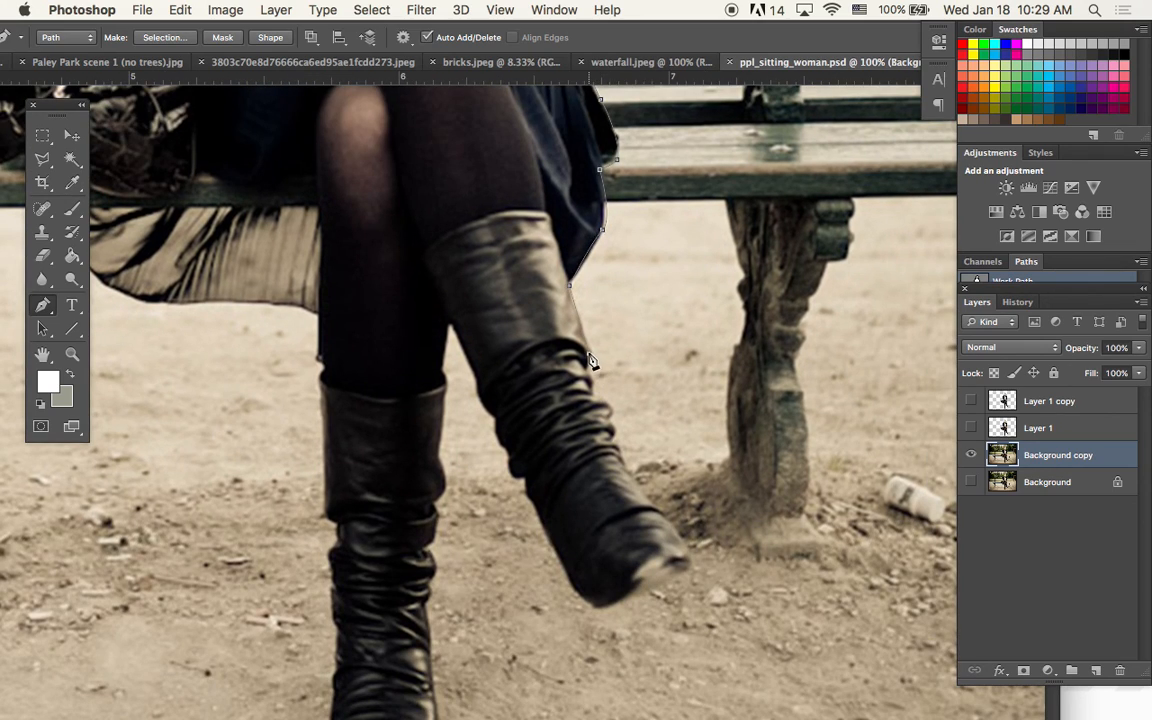
- Trace the path around the raised boot and back up to the gap between the legs
{"action": "left_click", "coordinate": [585, 378]}
{"action": "left_click", "coordinate": [650, 501]}
{"action": "left_click", "coordinate": [671, 520]}
{"action": "left_click", "coordinate": [684, 566]}
{"action": "left_click", "coordinate": [598, 610]}
{"action": "left_click", "coordinate": [572, 592]}
{"action": "left_click", "coordinate": [552, 546]}
{"action": "left_click", "coordinate": [532, 498]}
{"action": "left_click", "coordinate": [446, 323]}
- Continue the path down the inner edge of the standing boot and around its toe
{"action": "left_click", "coordinate": [432, 524]}
{"action": "left_click", "coordinate": [432, 575]}
{"action": "left_click", "coordinate": [424, 610]}
{"action": "scroll", "coordinate": [426, 610], "scroll_direction": "down", "scroll_amount": 3}
{"action": "left_click", "coordinate": [430, 601]}
{"action": "left_click", "coordinate": [432, 677]}
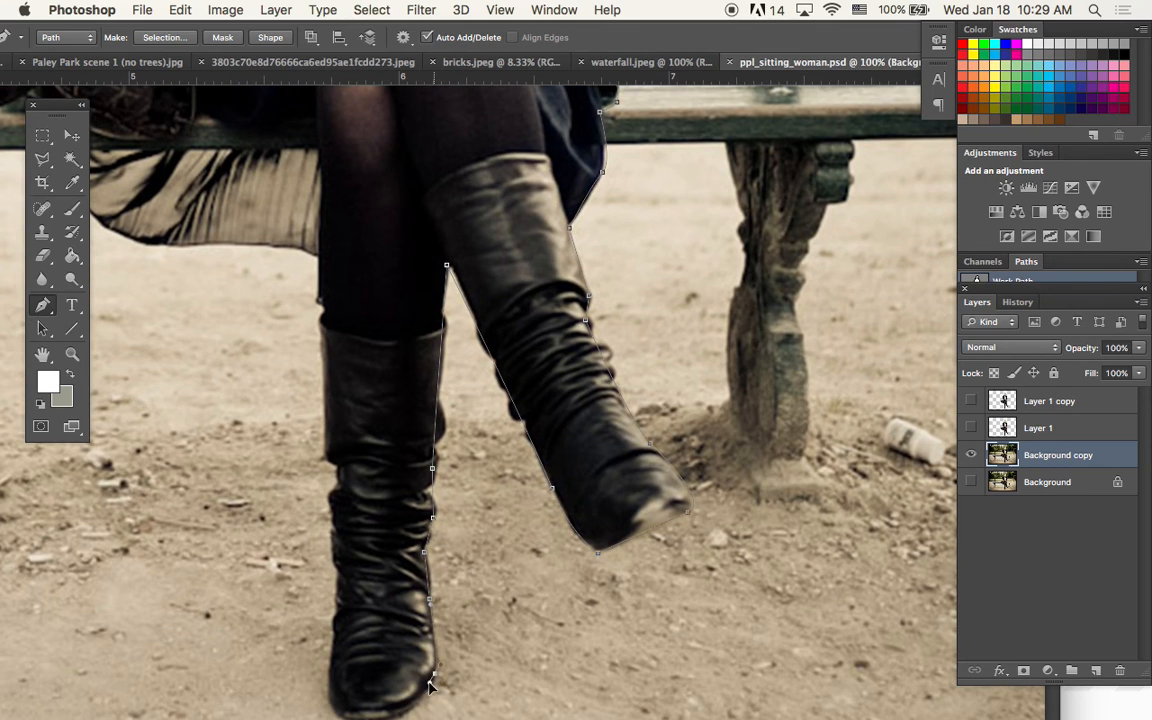
{"action": "scroll", "coordinate": [433, 690], "scroll_direction": "down", "scroll_amount": 1}
{"action": "scroll", "coordinate": [432, 690], "scroll_direction": "down", "scroll_amount": 2}
{"action": "left_click_drag", "start_coordinate": [373, 665], "coordinate": [345, 670]}
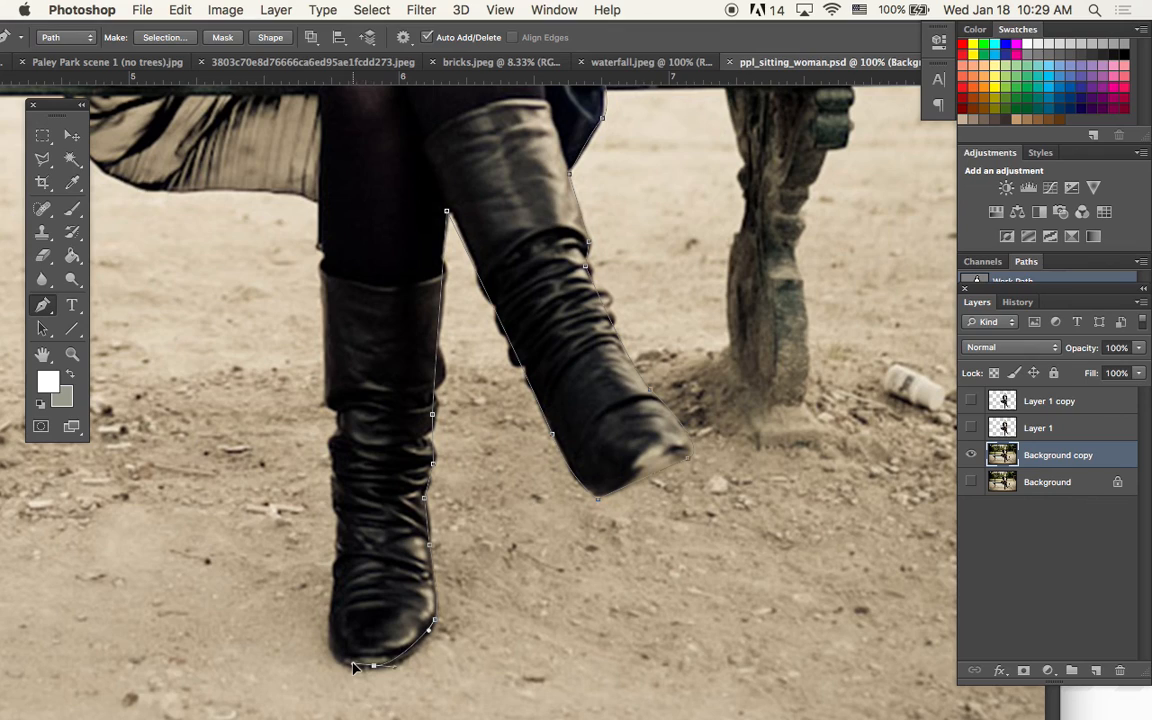
- Continue the path up the outer edge of the standing boot towards the calf
{"action": "left_click", "coordinate": [330, 610]}
{"action": "left_click", "coordinate": [332, 576]}
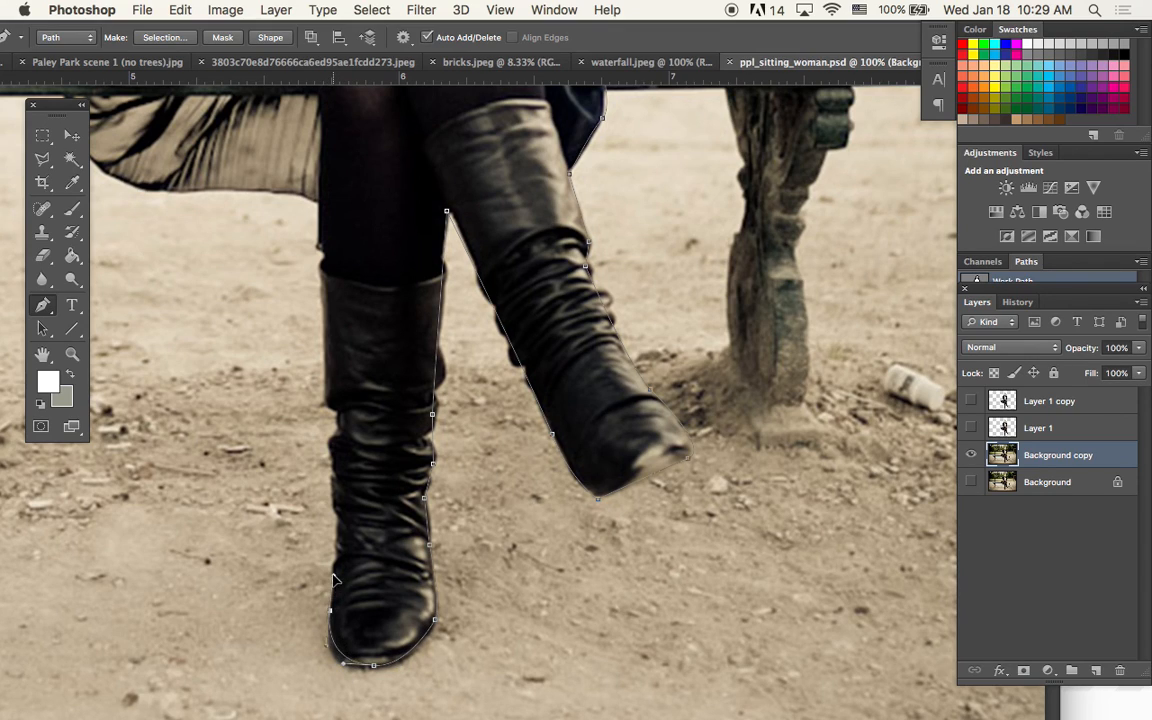
{"action": "left_click", "coordinate": [333, 495]}
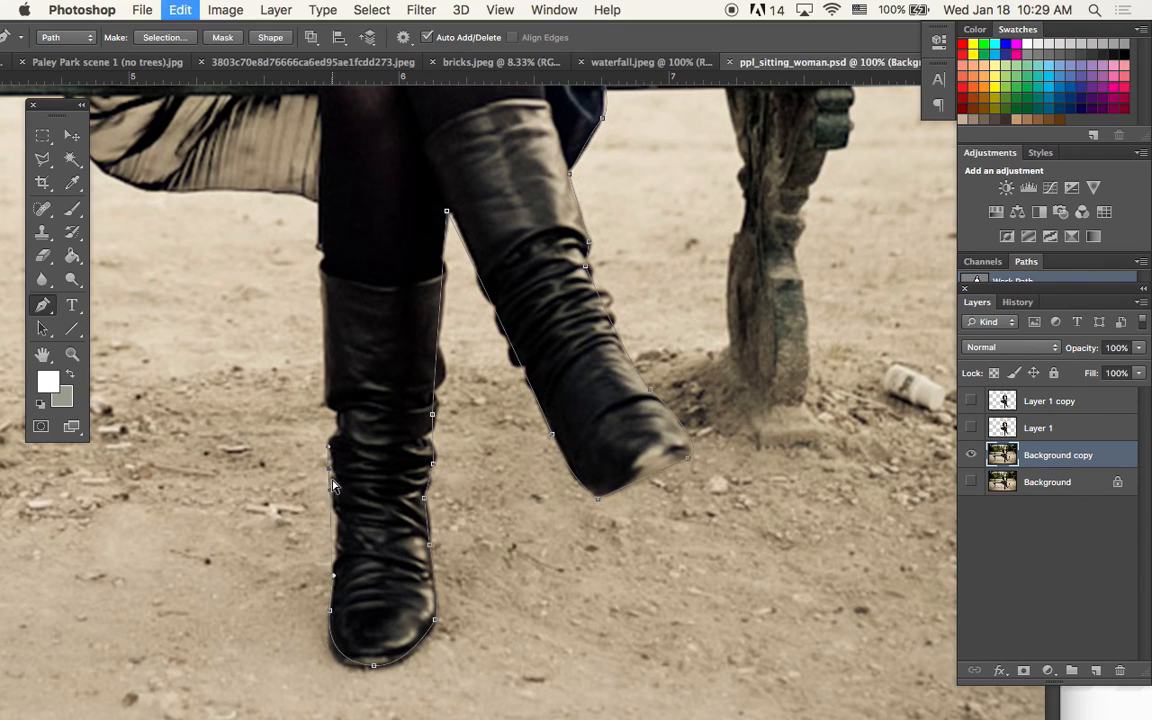
{"action": "left_click", "coordinate": [333, 438]}
{"action": "left_click", "coordinate": [337, 413]}
{"action": "left_click", "coordinate": [324, 401]}
- Continue the path up the standing leg and around the striped fabric hanging below the bench seat
{"action": "scroll", "coordinate": [331, 402], "scroll_direction": "up", "scroll_amount": 10}
{"action": "scroll", "coordinate": [331, 402], "scroll_direction": "left", "scroll_amount": 4}
{"action": "left_click", "coordinate": [424, 497]}
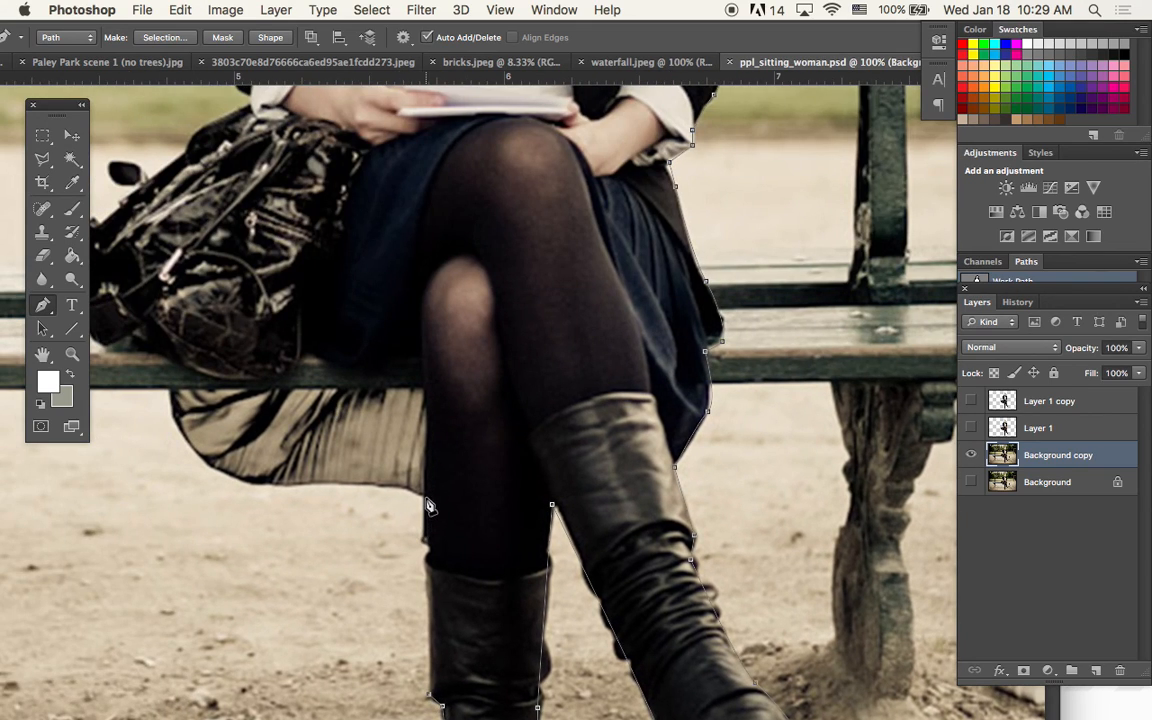
{"action": "left_click", "coordinate": [335, 484]}
{"action": "left_click", "coordinate": [244, 482]}
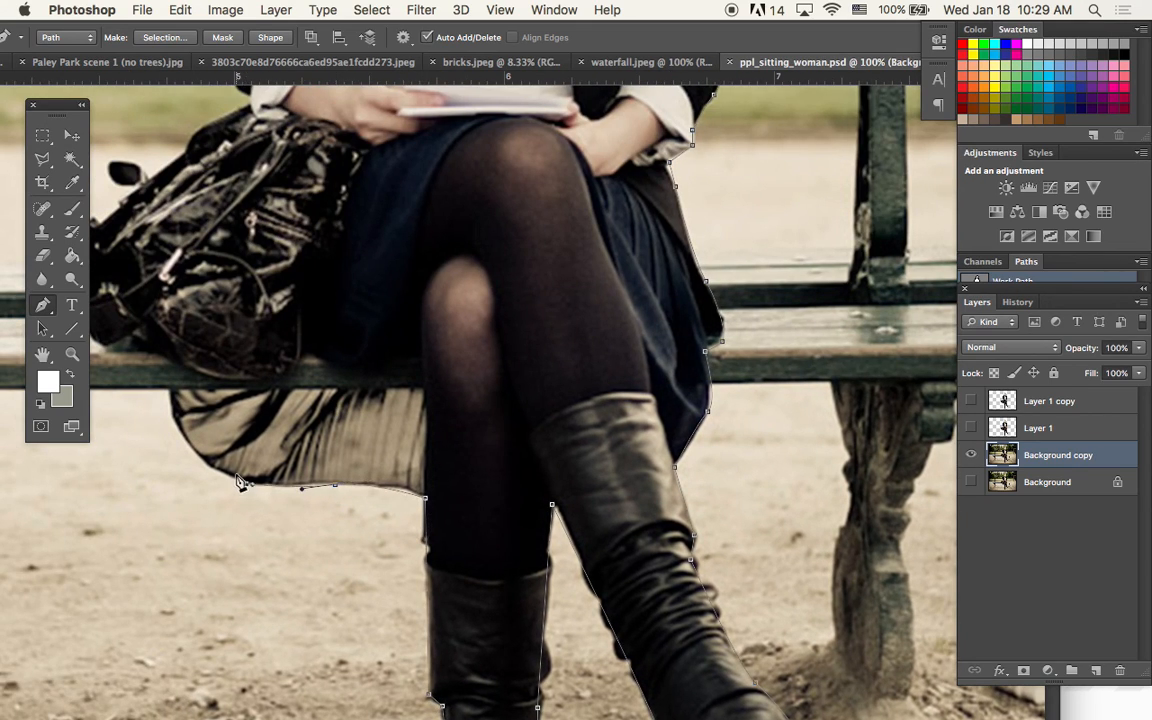
{"action": "scroll", "coordinate": [220, 440], "scroll_direction": "up", "scroll_amount": 5}
{"action": "scroll", "coordinate": [220, 440], "scroll_direction": "left", "scroll_amount": 3}
{"action": "left_click", "coordinate": [233, 520]}
{"action": "left_click", "coordinate": [205, 447]}
{"action": "left_click", "coordinate": [233, 441]}
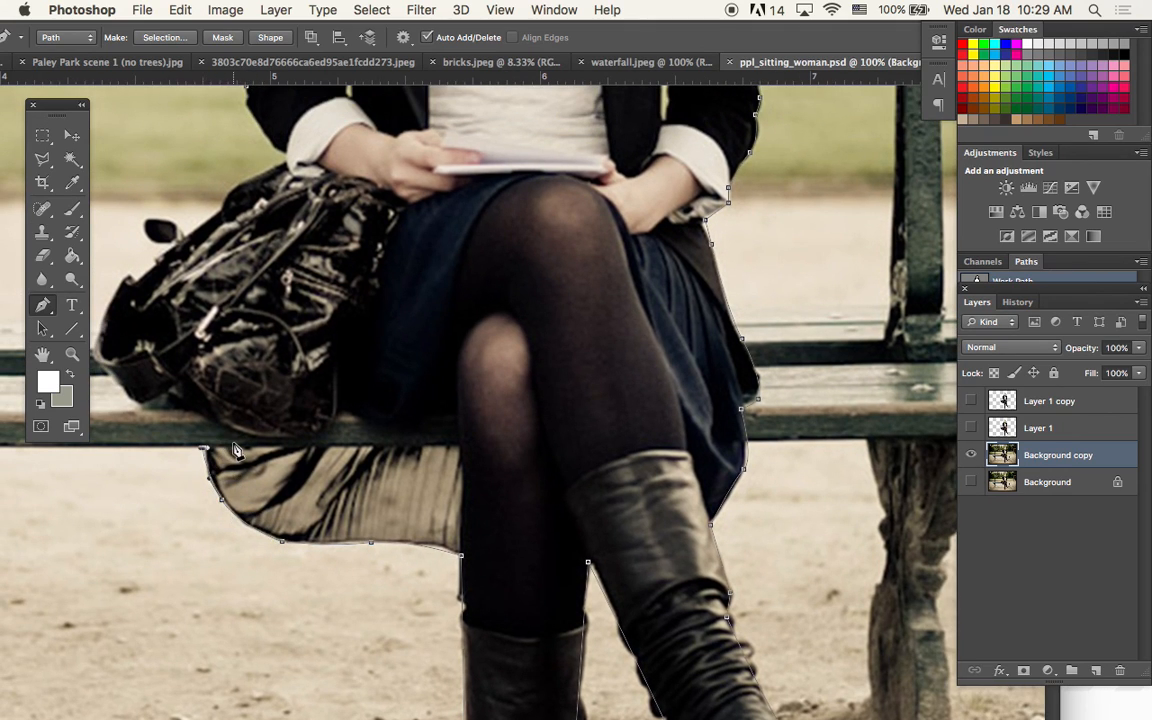
- Trace the path around the black handbag and up the cuff and sleeve, closing it at the elbow starting point
{"action": "left_click_drag", "start_coordinate": [185, 412], "coordinate": [156, 421]}
{"action": "scroll", "coordinate": [144, 414], "scroll_direction": "up", "scroll_amount": 7}
{"action": "scroll", "coordinate": [144, 414], "scroll_direction": "left", "scroll_amount": 5}
{"action": "left_click_drag", "start_coordinate": [180, 359], "coordinate": [197, 362]}
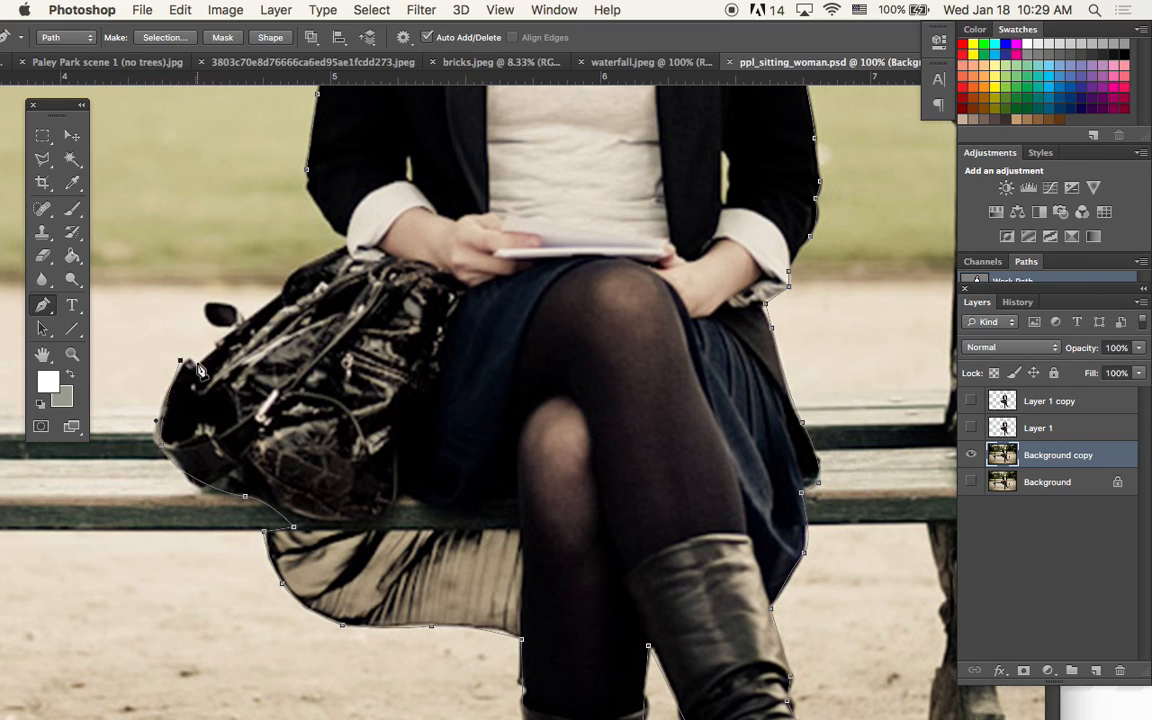
{"action": "left_click", "coordinate": [283, 294]}
{"action": "left_click", "coordinate": [311, 266]}
{"action": "left_click", "coordinate": [349, 246]}
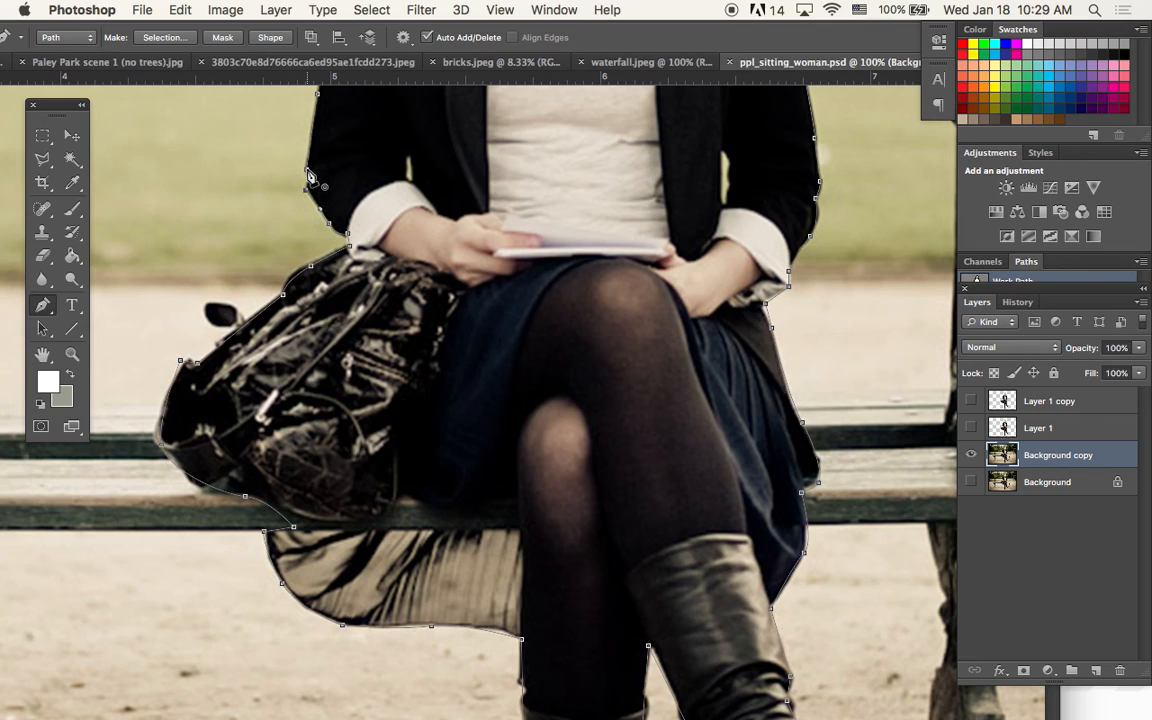
{"action": "left_click", "coordinate": [309, 176]}
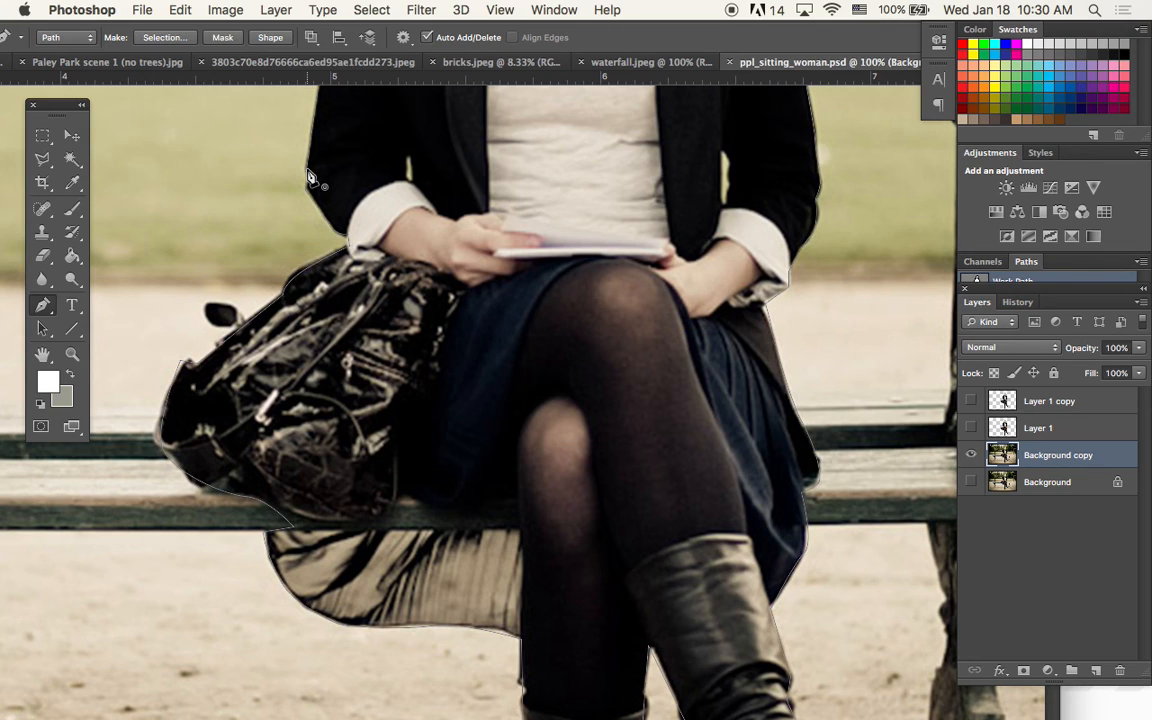
- Convert the closed path into a new anti-aliased selection with a feather radius of 0 pixels
{"action": "scroll", "coordinate": [463, 366], "scroll_direction": "up", "scroll_amount": 4}
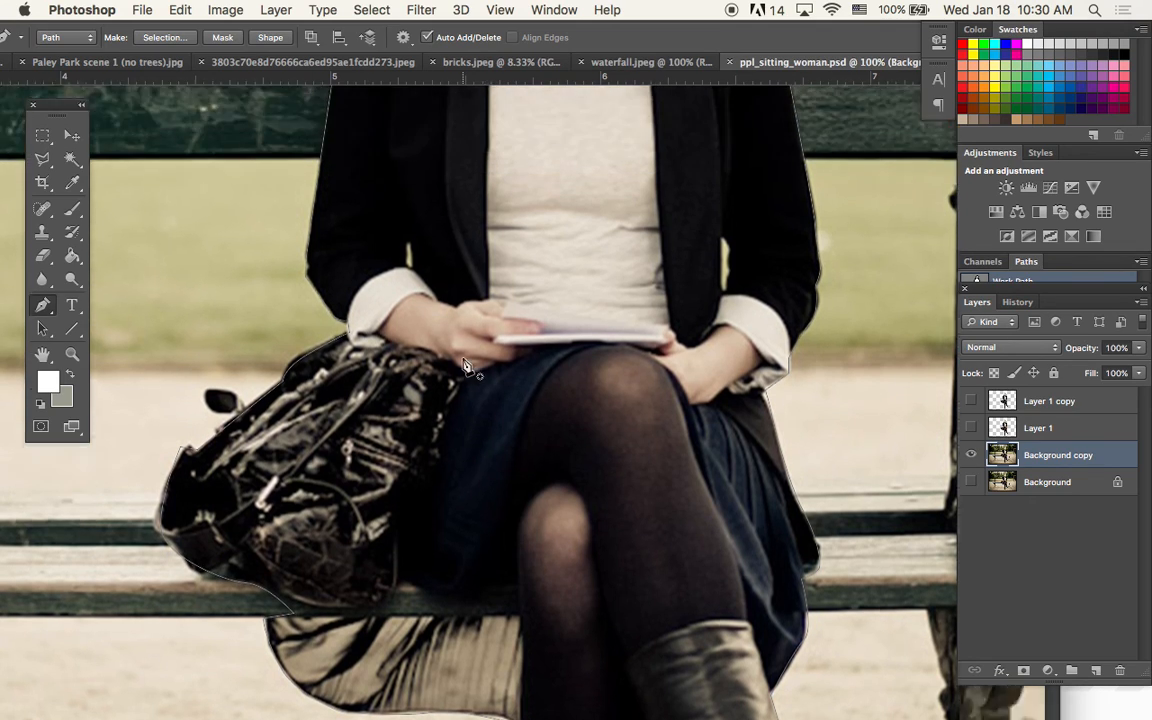
{"action": "right_click", "coordinate": [465, 366]}
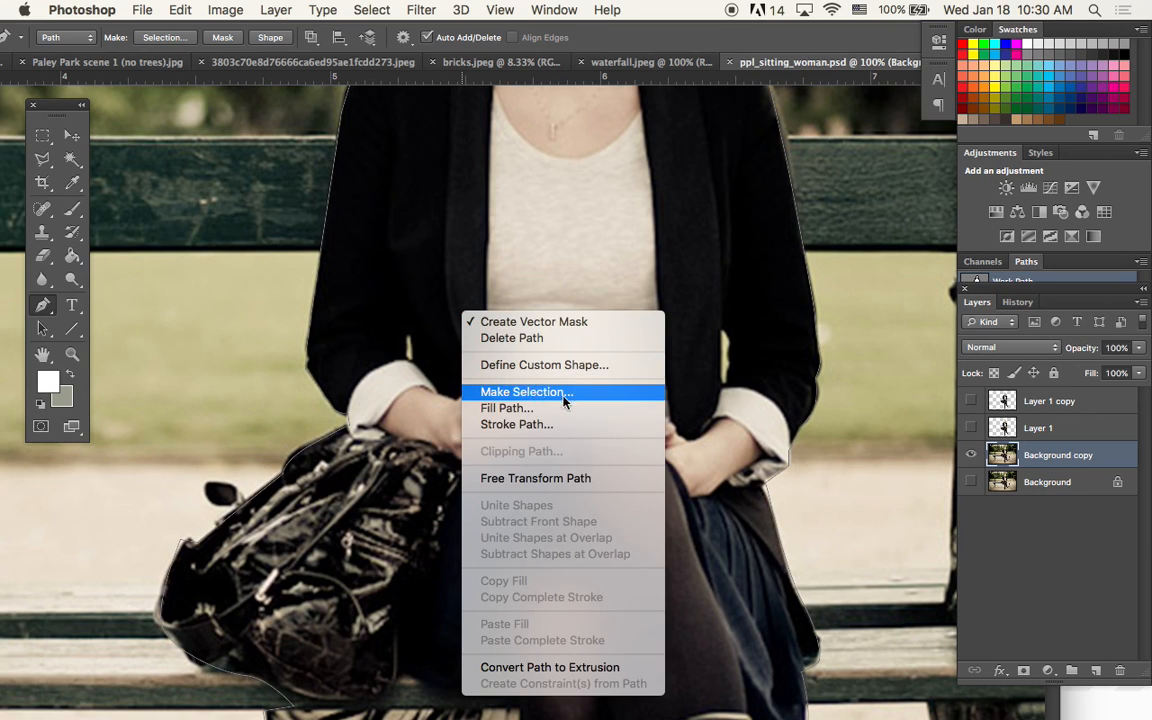
{"action": "left_click", "coordinate": [596, 393]}
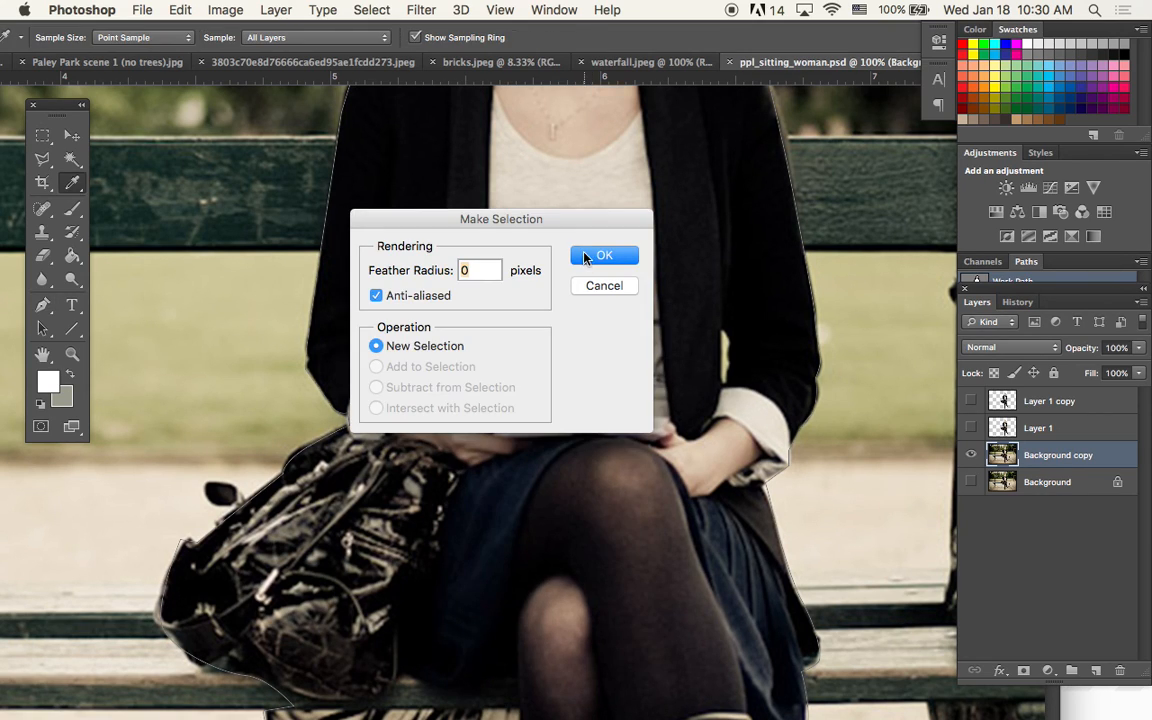
{"action": "left_click", "coordinate": [604, 257]}
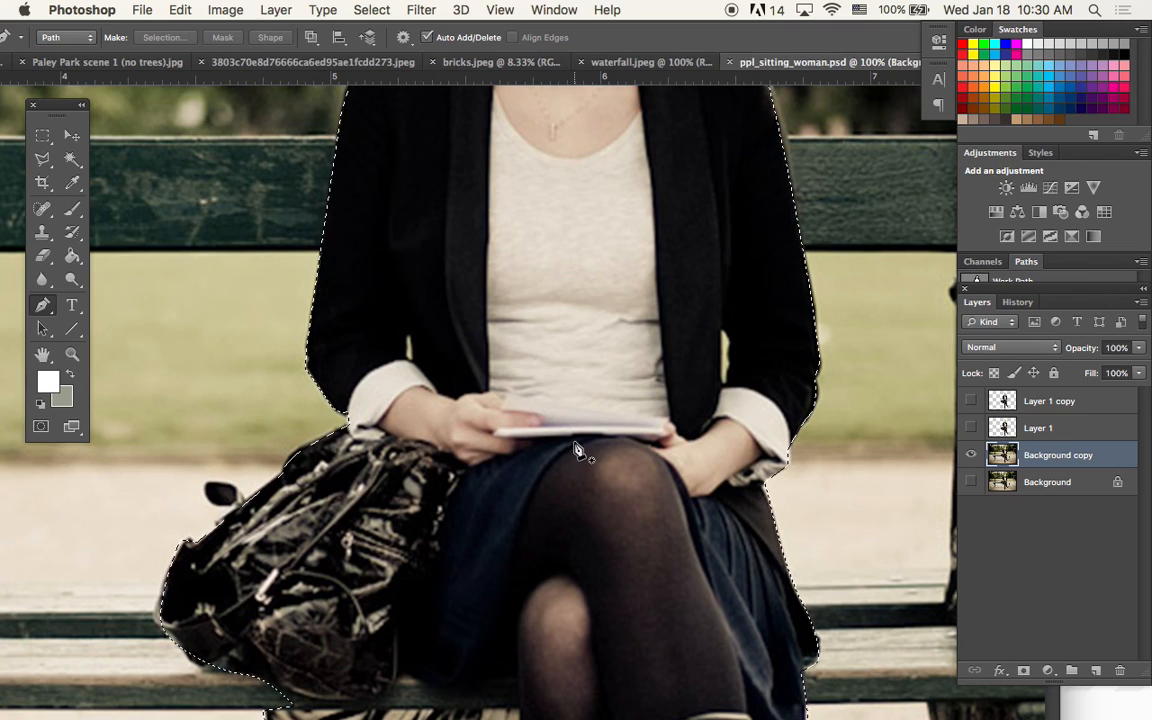
- Invert the selection, delete the park background around the woman on the Background copy layer, and deselect
{"action": "scroll", "coordinate": [578, 449], "scroll_direction": "up", "scroll_amount": 1}
{"action": "scroll", "coordinate": [576, 449], "scroll_direction": "up", "scroll_amount": 3}
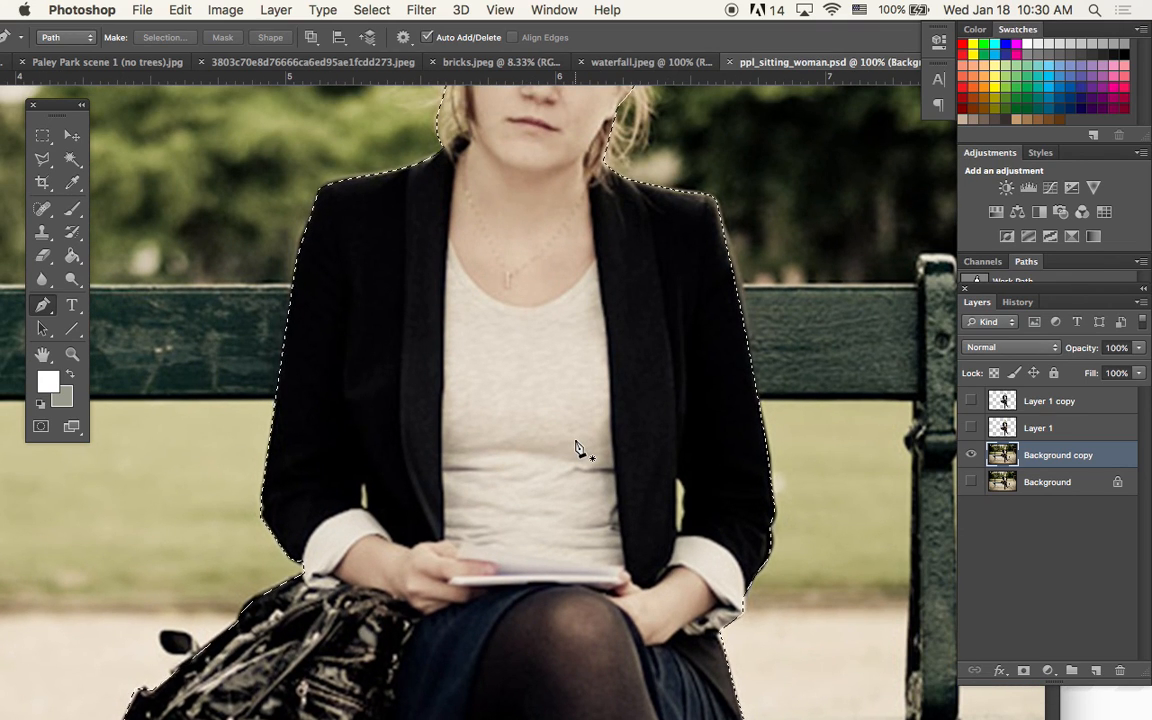
{"action": "scroll", "coordinate": [576, 447], "scroll_direction": "up", "scroll_amount": 5}
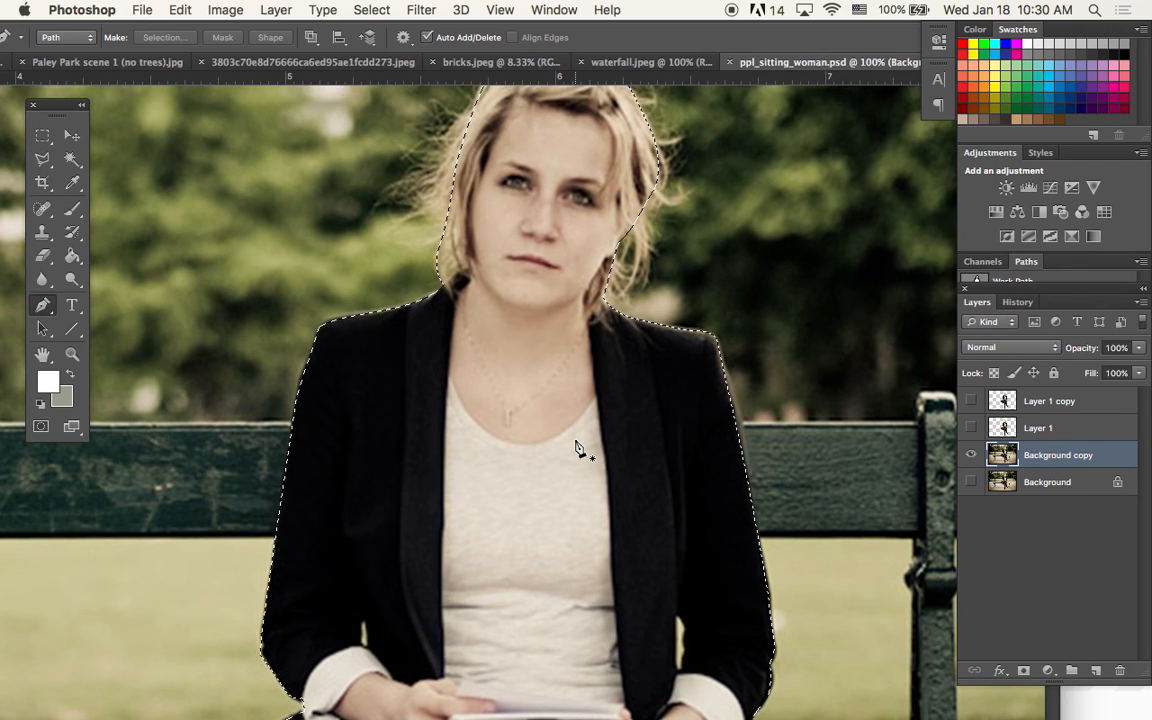
{"action": "key", "text": "super+minus"}
{"action": "key", "text": "super+minus"}
{"action": "key", "text": "super+minus"}
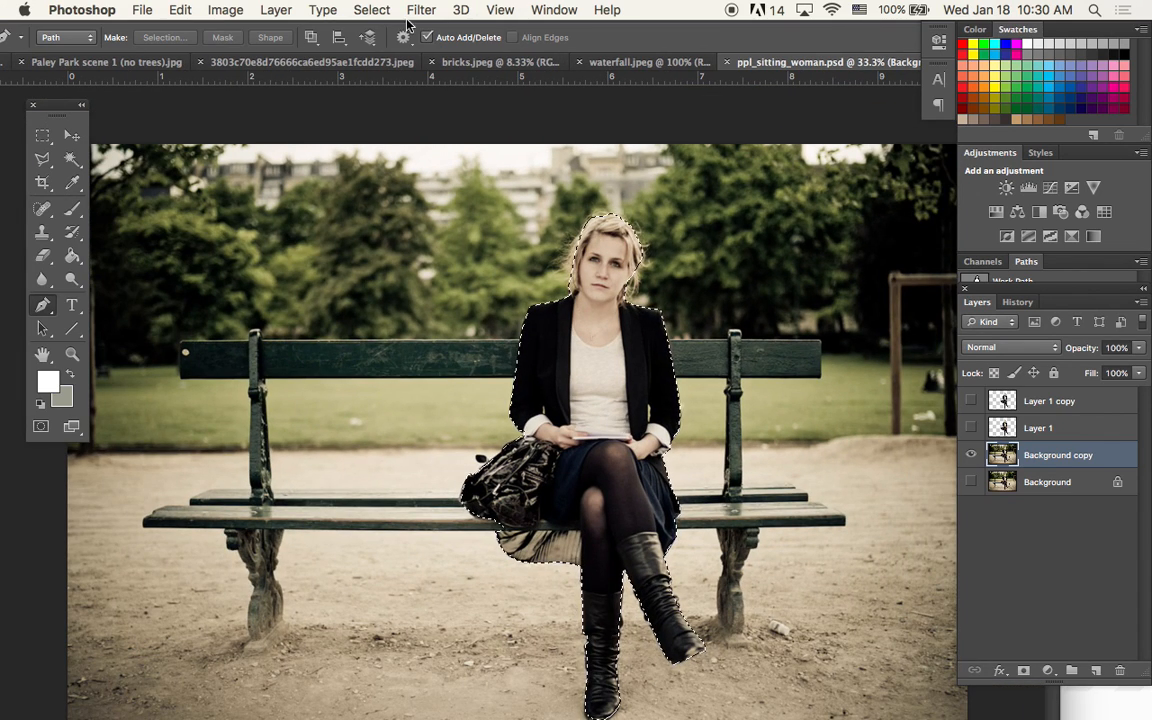
{"action": "left_click", "coordinate": [371, 9]}
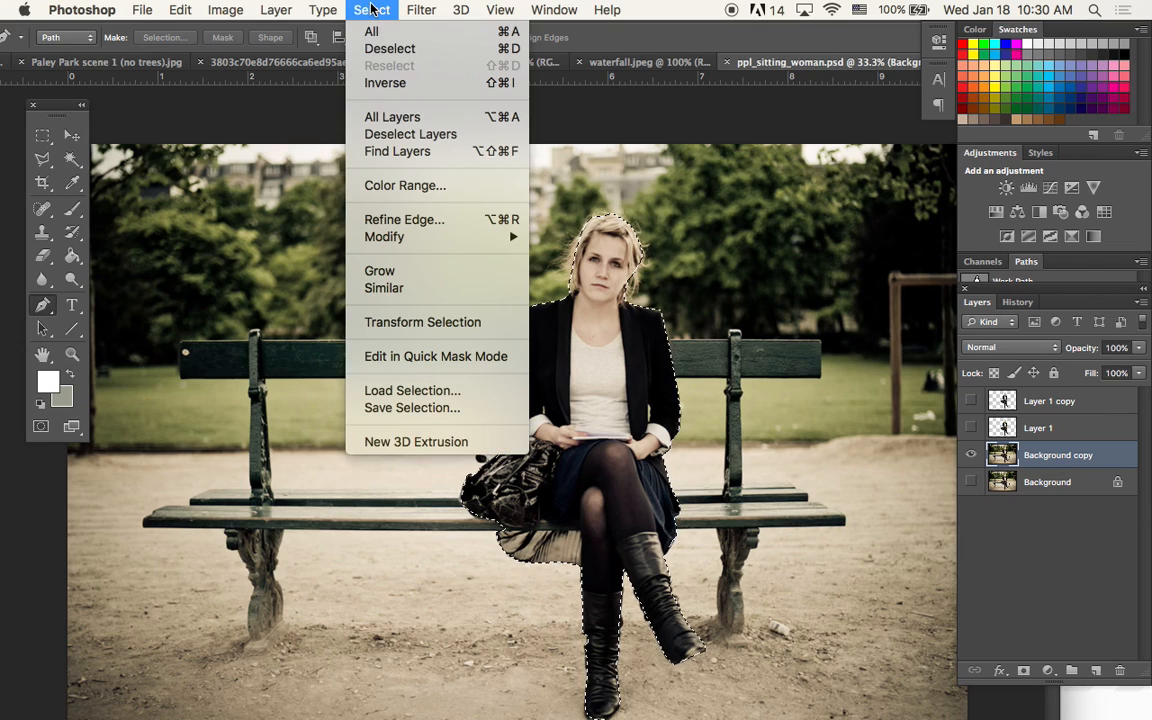
{"action": "left_click", "coordinate": [401, 85]}
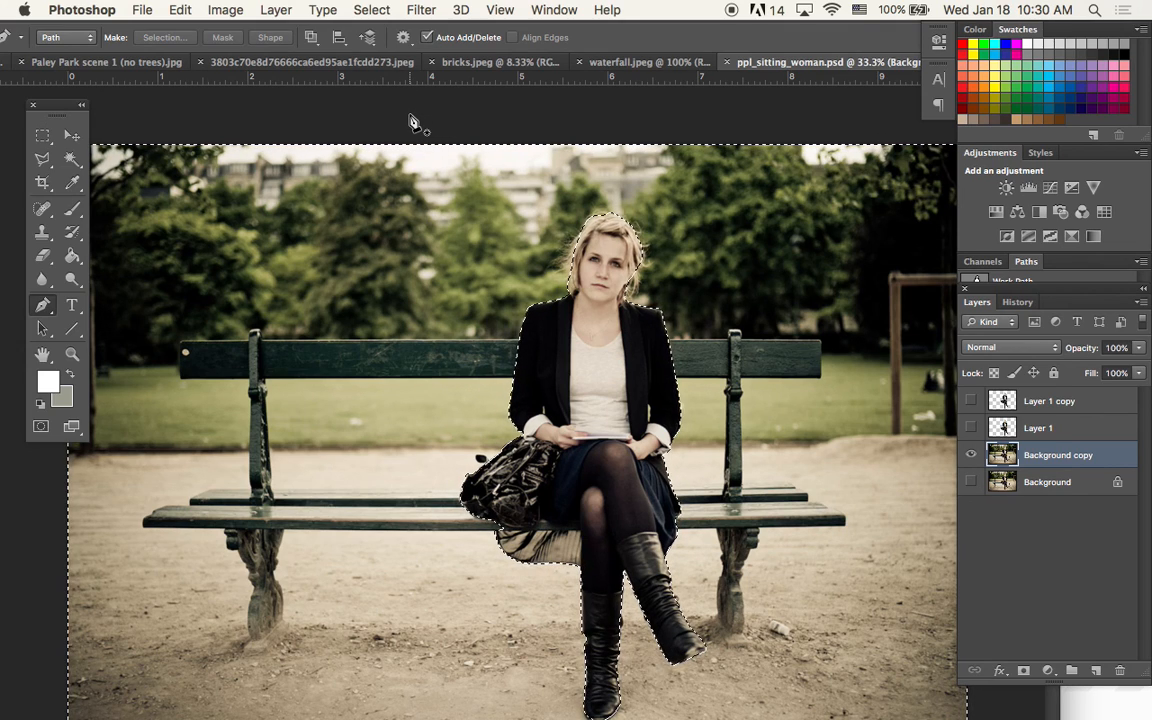
{"action": "key", "text": "Delete"}
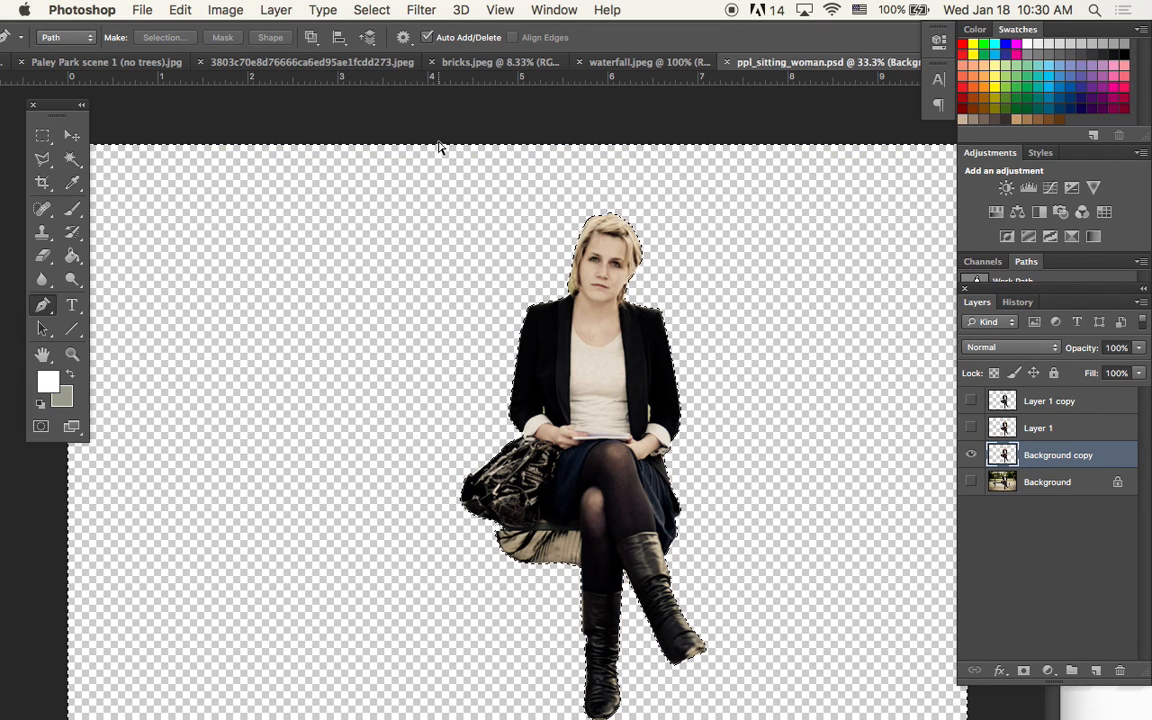
{"action": "key", "text": "ctrl+d"}
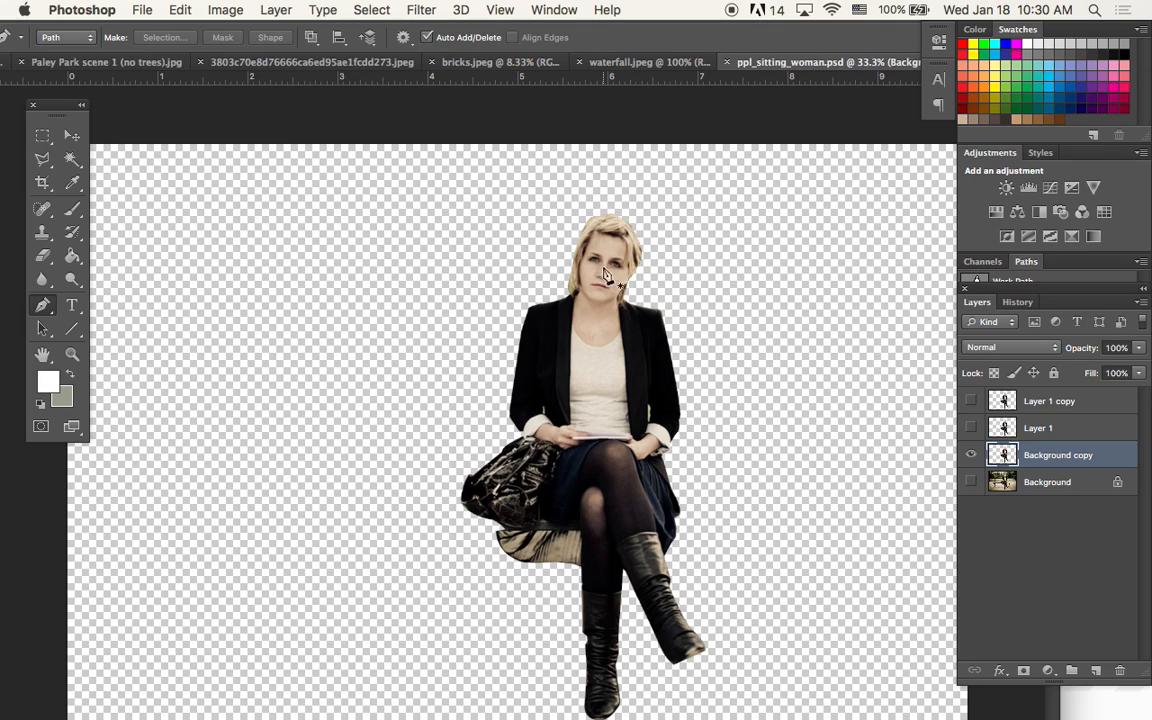
- Move the cut-out woman slightly up on her canvas and enclose her in a rectangular marquee selection
{"action": "left_click", "coordinate": [71, 136]}
{"action": "left_click_drag", "start_coordinate": [597, 318], "coordinate": [635, 301]}
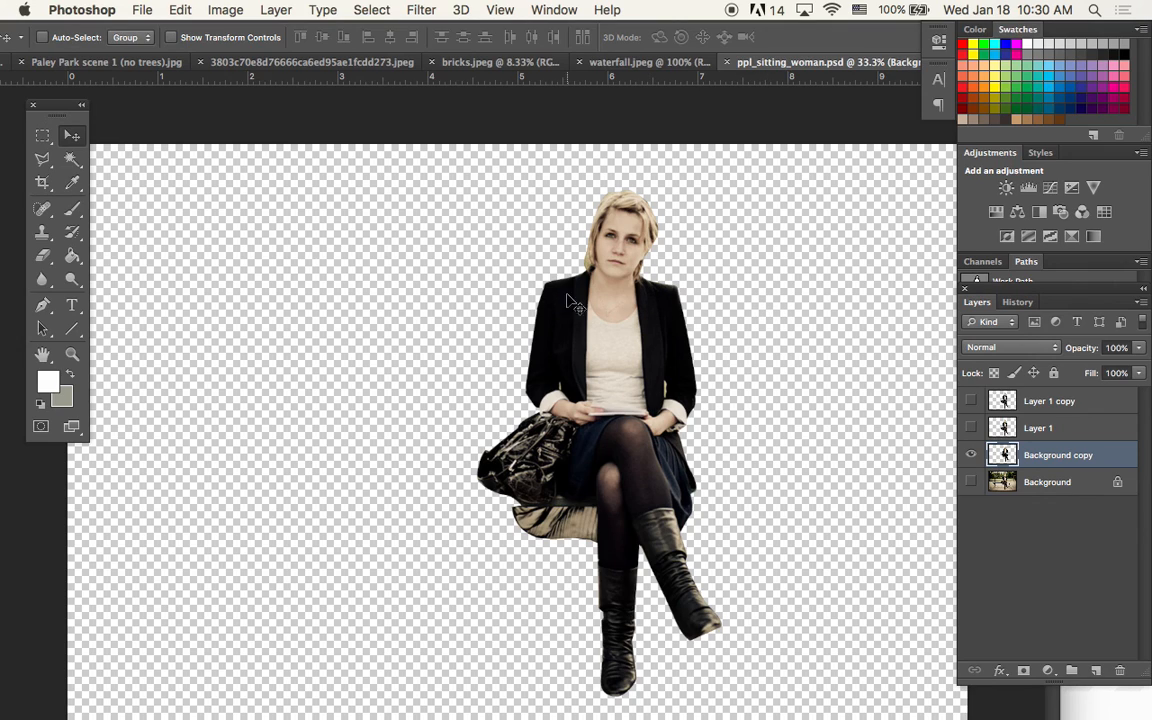
{"action": "left_click", "coordinate": [42, 135]}
{"action": "left_click_drag", "start_coordinate": [438, 161], "coordinate": [796, 716]}
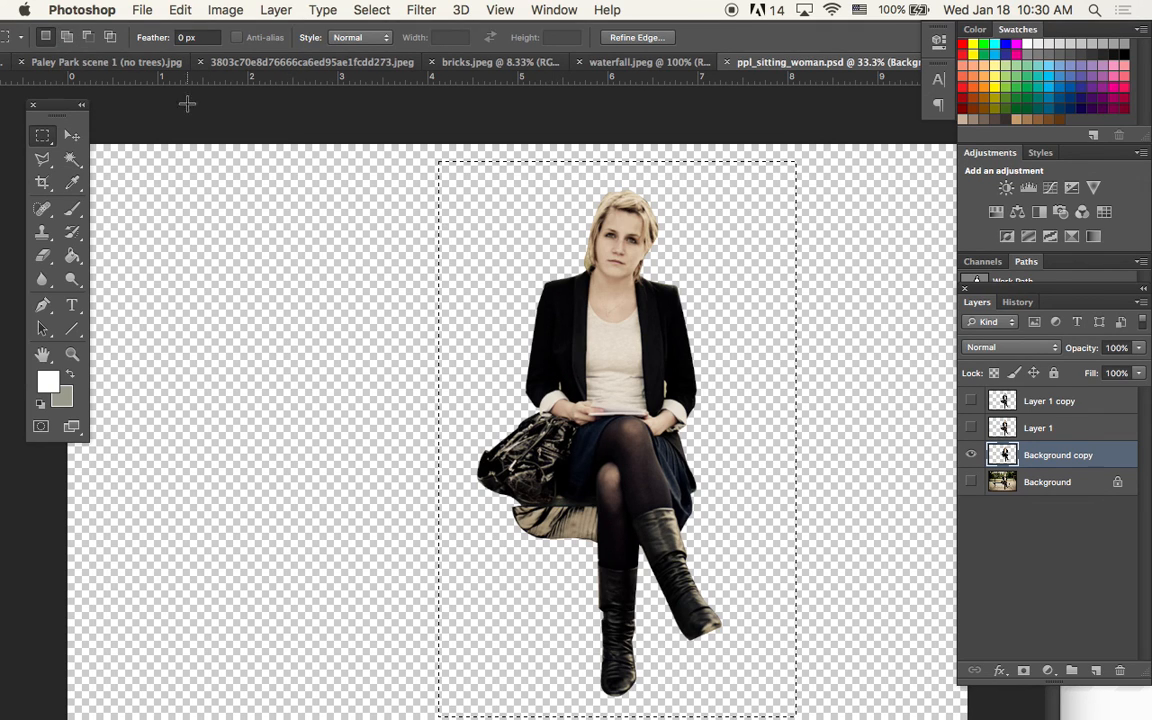
- Paste the cut-out woman into the perspective document and move her in front of the left tree
{"action": "left_click", "coordinate": [7, 64]}
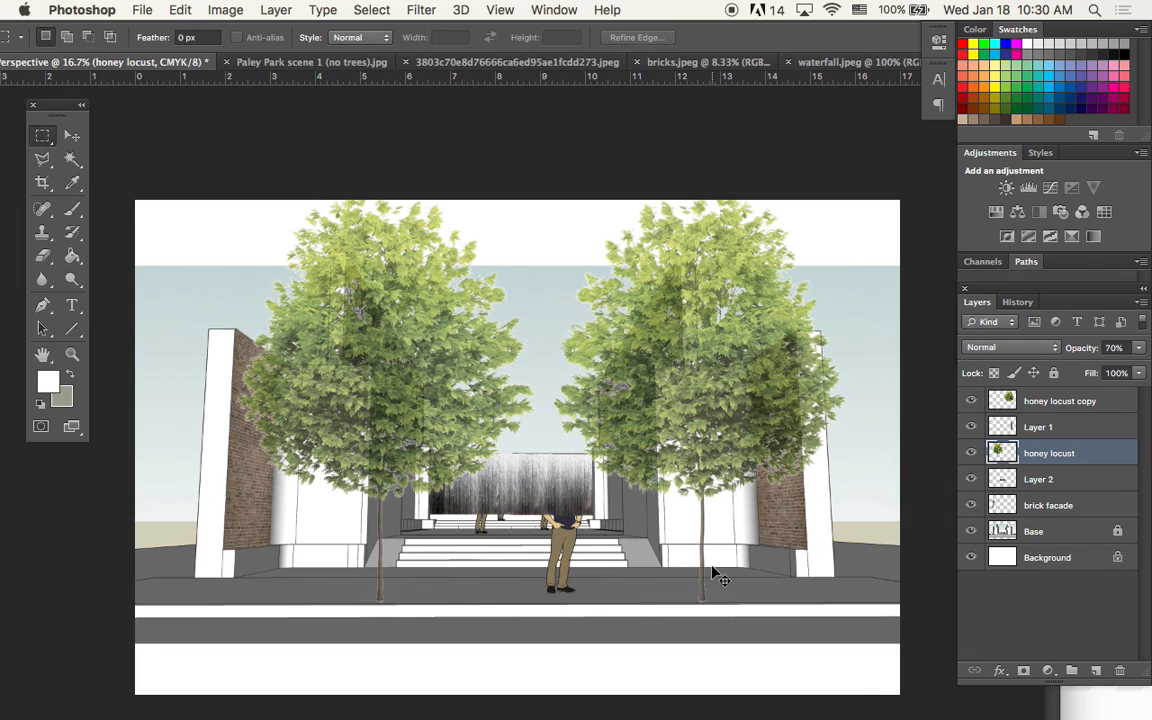
{"action": "key", "text": "ctrl+v"}
{"action": "left_click", "coordinate": [71, 135]}
{"action": "left_click_drag", "start_coordinate": [548, 410], "coordinate": [370, 410]}
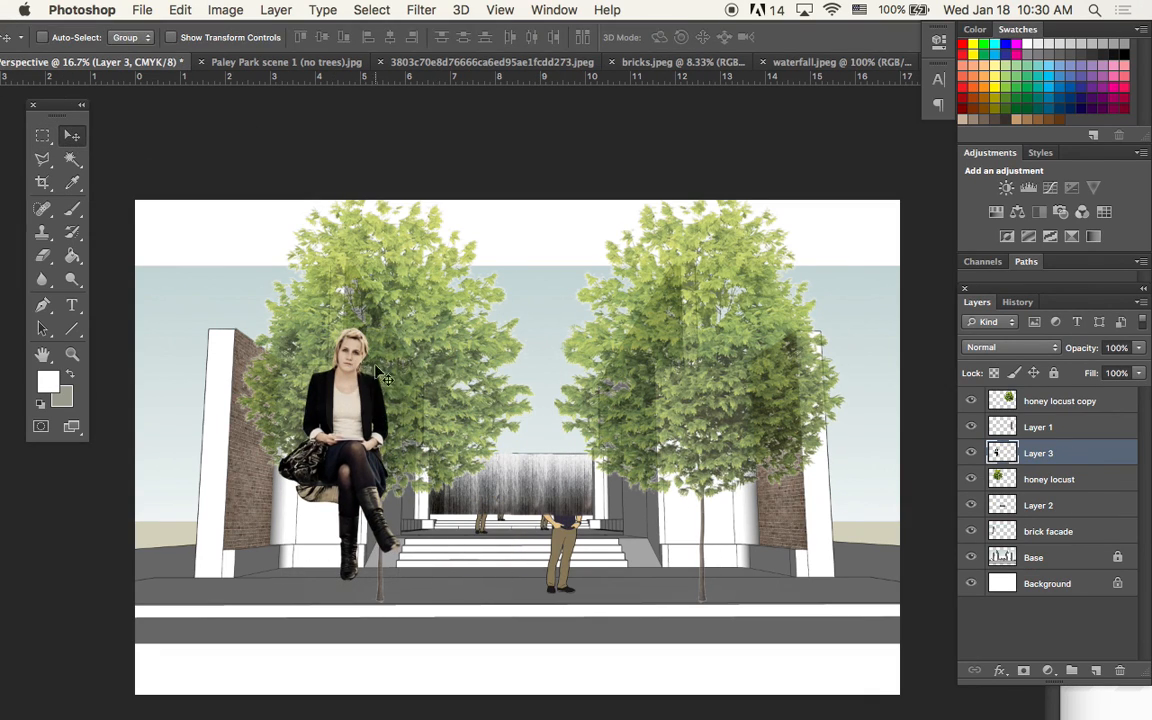
- Scale the woman down to the size of the scene and seat her on the low ledge beside the left brick wall
{"action": "key", "text": "ctrl+t"}
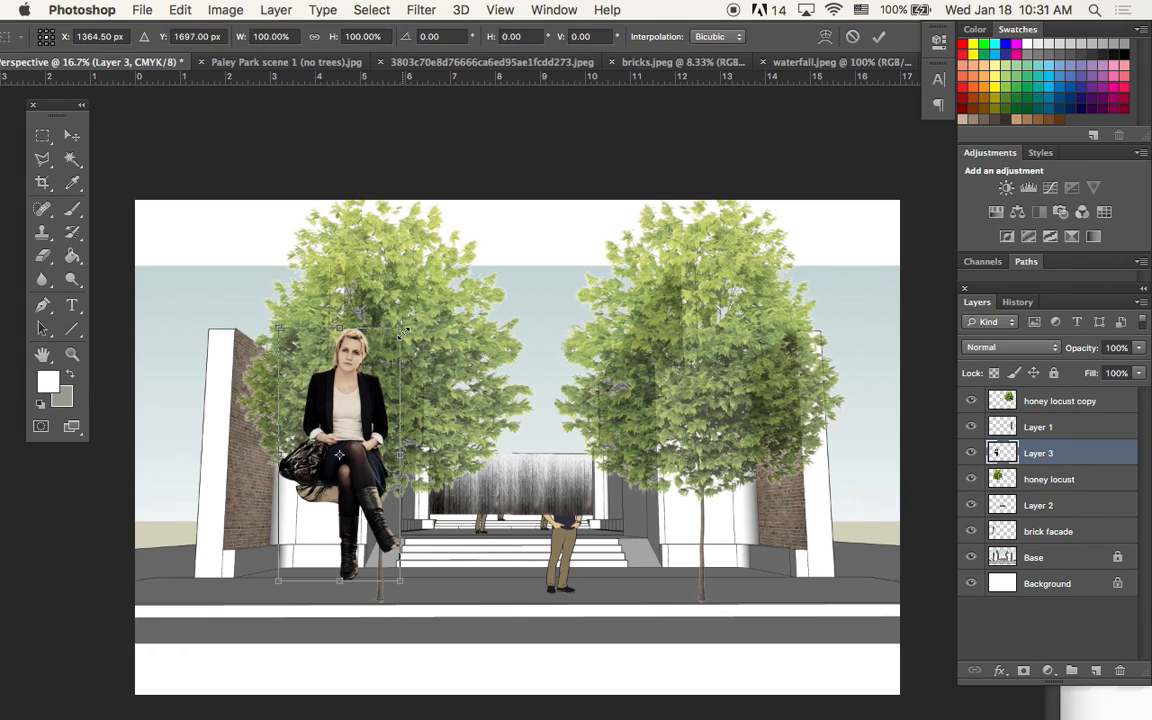
{"action": "left_click_drag", "start_coordinate": [401, 326], "coordinate": [299, 476]}
{"action": "key", "text": "Return"}
{"action": "scroll", "coordinate": [362, 524], "scroll_direction": "up", "scroll_amount": 4}
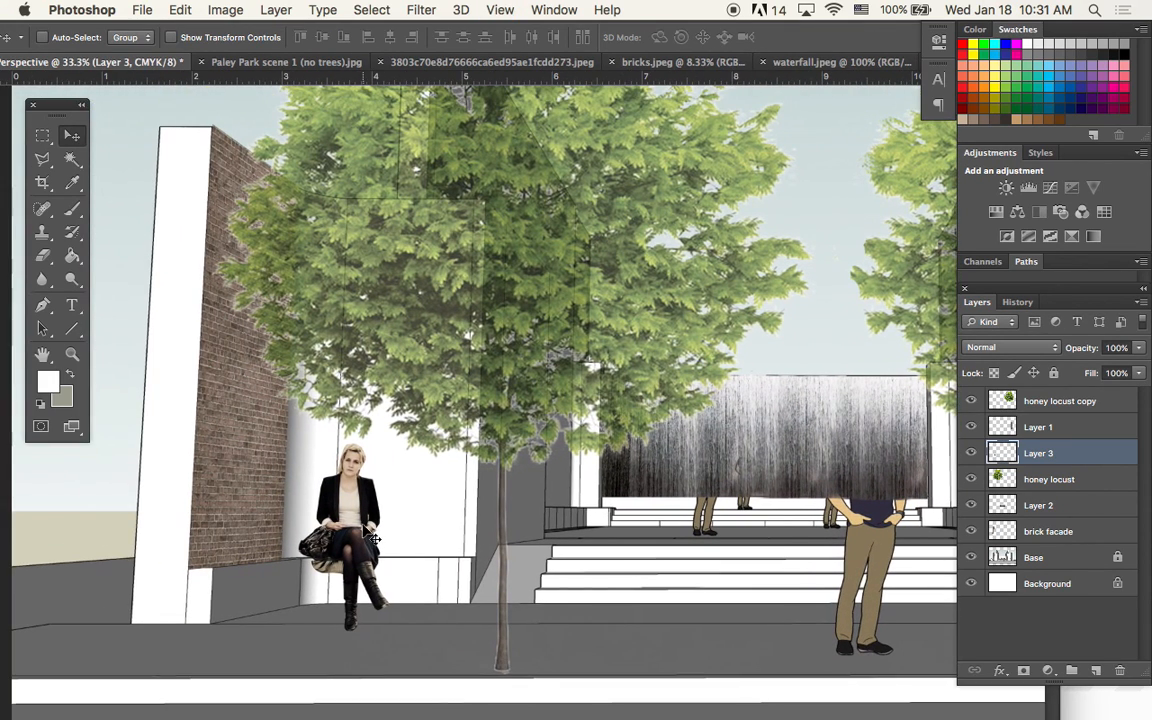
{"action": "left_click_drag", "start_coordinate": [372, 539], "coordinate": [407, 521]}
{"action": "key", "text": "ctrl+t"}
{"action": "left_click_drag", "start_coordinate": [410, 421], "coordinate": [392, 513]}
{"action": "key", "text": "Return"}
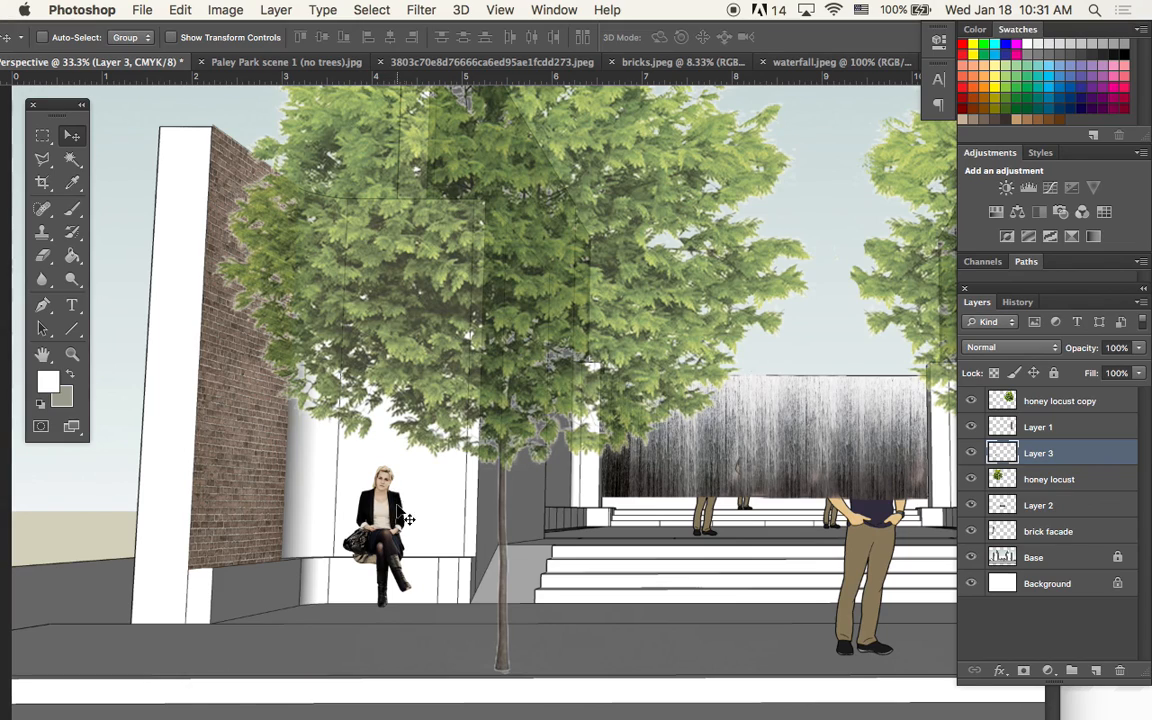
- Set the woman's layer opacity to 60% and nudge her slightly along the ledge
{"action": "left_click", "coordinate": [1136, 351]}
{"action": "left_click_drag", "start_coordinate": [1138, 366], "coordinate": [1090, 372]}
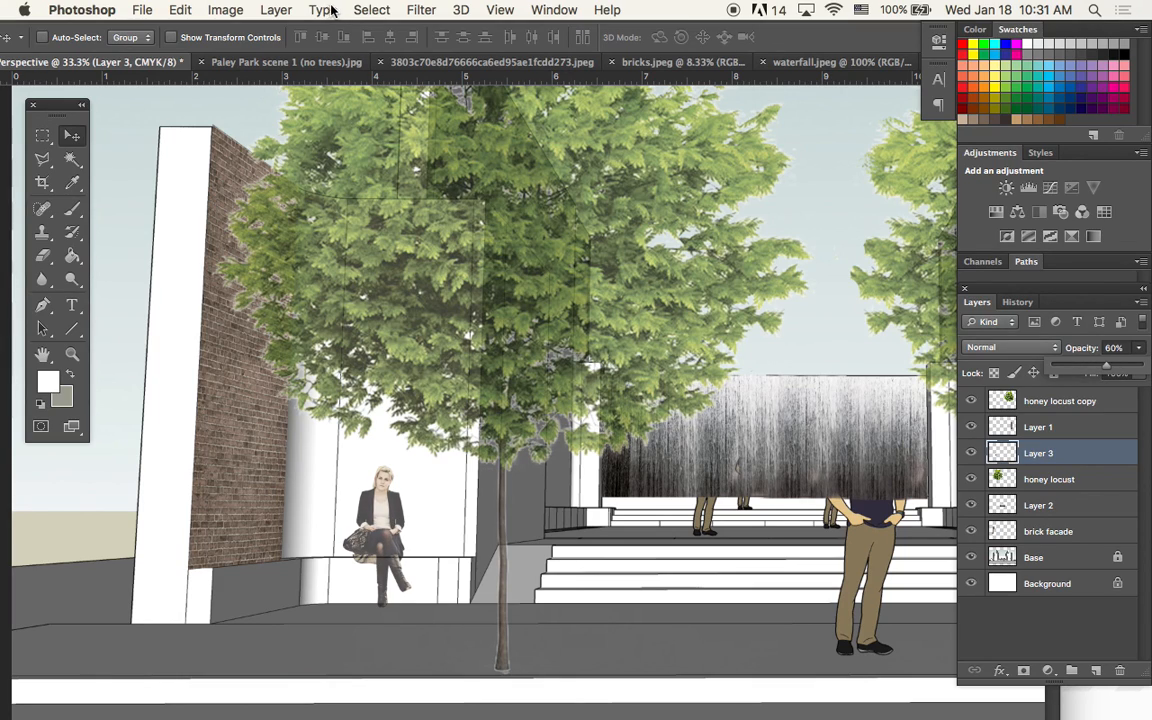
{"action": "left_click", "coordinate": [216, 9]}
{"action": "left_click", "coordinate": [226, 12]}
{"action": "left_click_drag", "start_coordinate": [390, 526], "coordinate": [398, 533]}
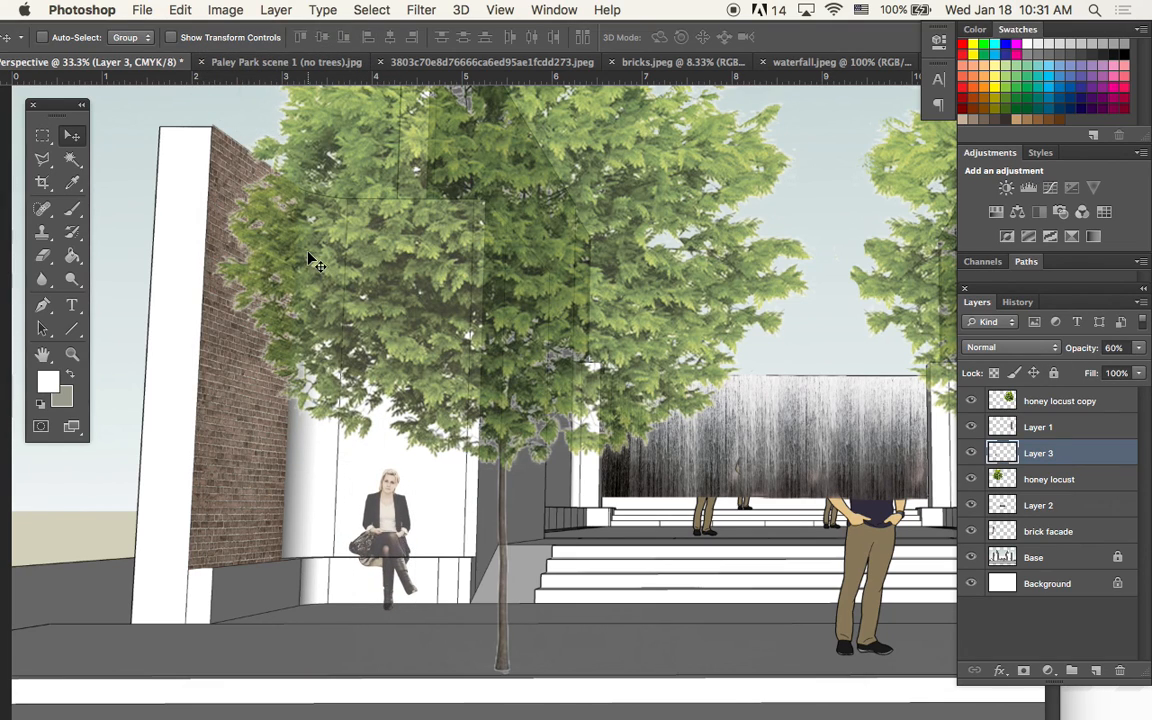
- Desaturate the seated woman with a Hue/Saturation adjustment, setting Saturation to -77
{"action": "left_click", "coordinate": [217, 9]}
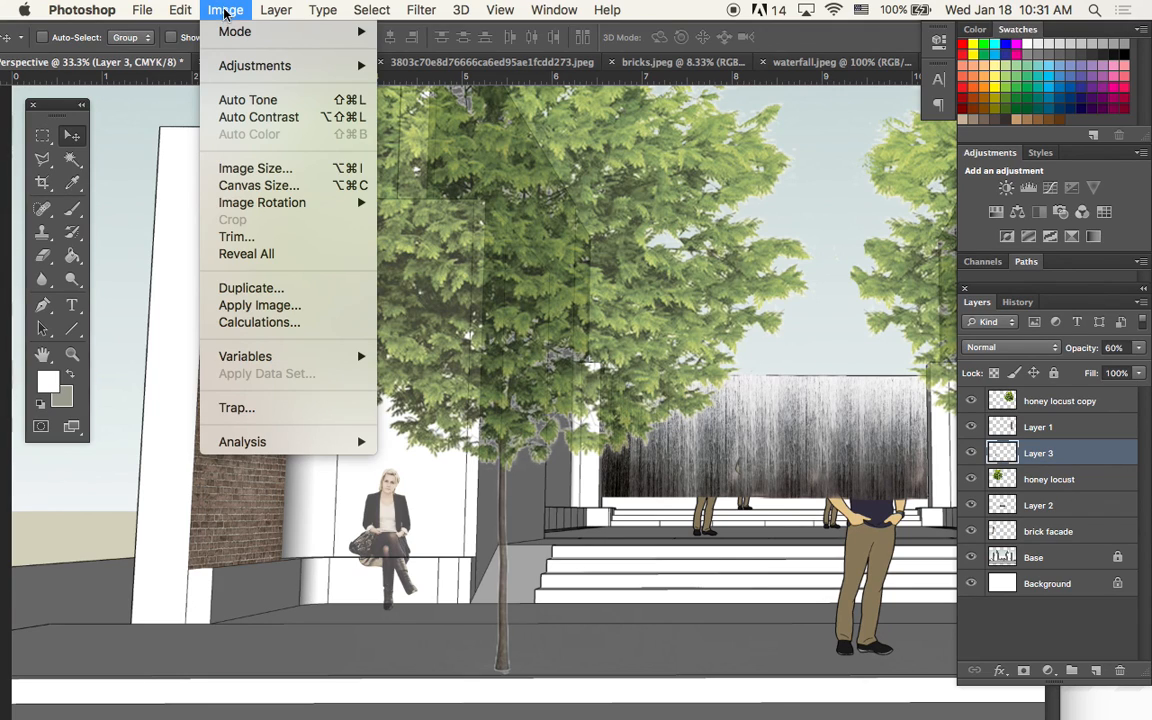
{"action": "mouse_move", "coordinate": [231, 66]}
{"action": "left_click", "coordinate": [226, 10]}
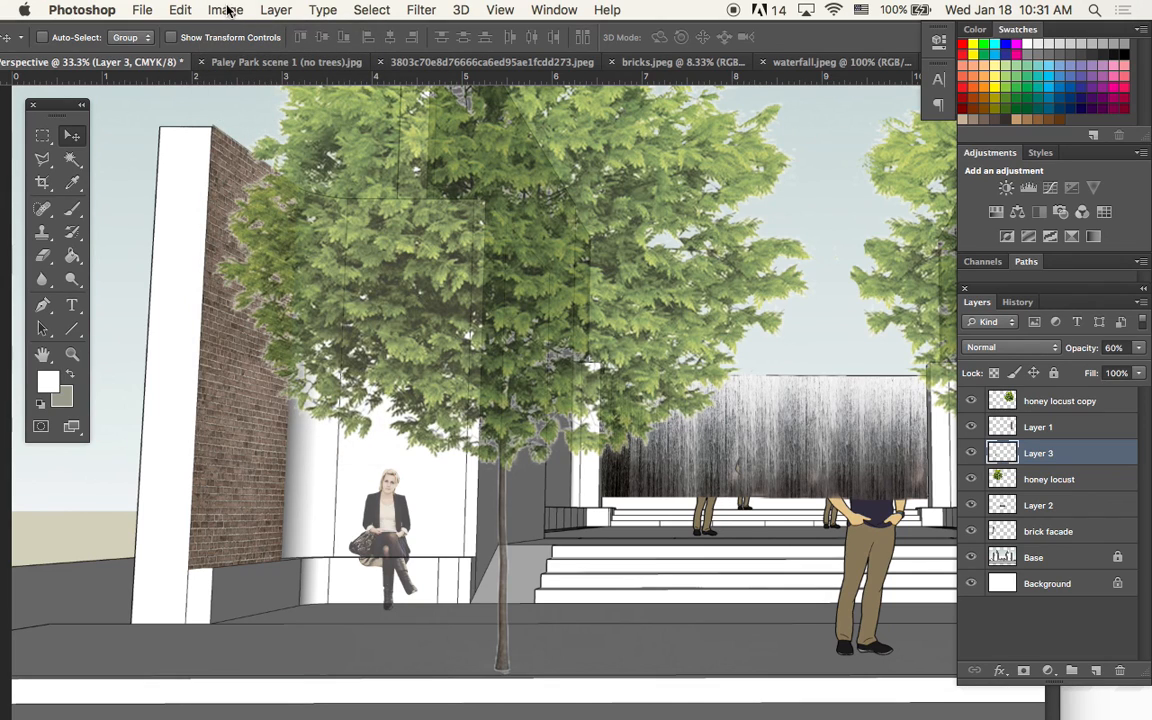
{"action": "right_click", "coordinate": [377, 512]}
{"action": "left_click", "coordinate": [380, 480]}
{"action": "left_click", "coordinate": [178, 10]}
{"action": "mouse_move", "coordinate": [220, 12]}
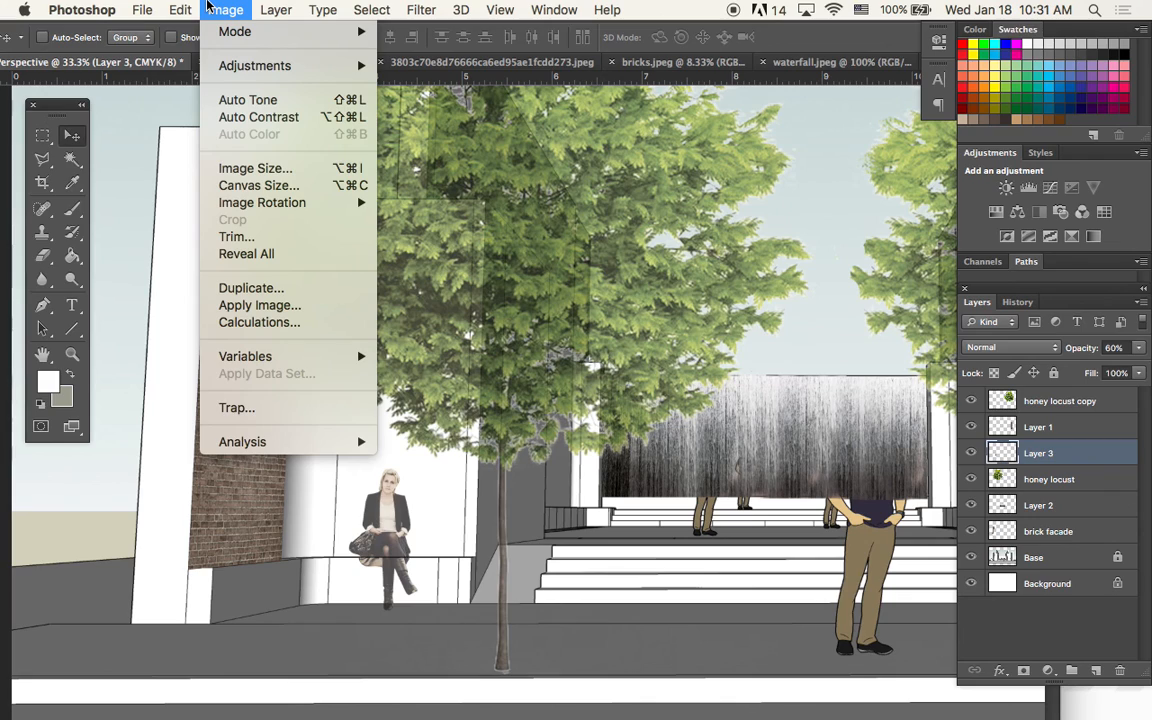
{"action": "mouse_move", "coordinate": [253, 76]}
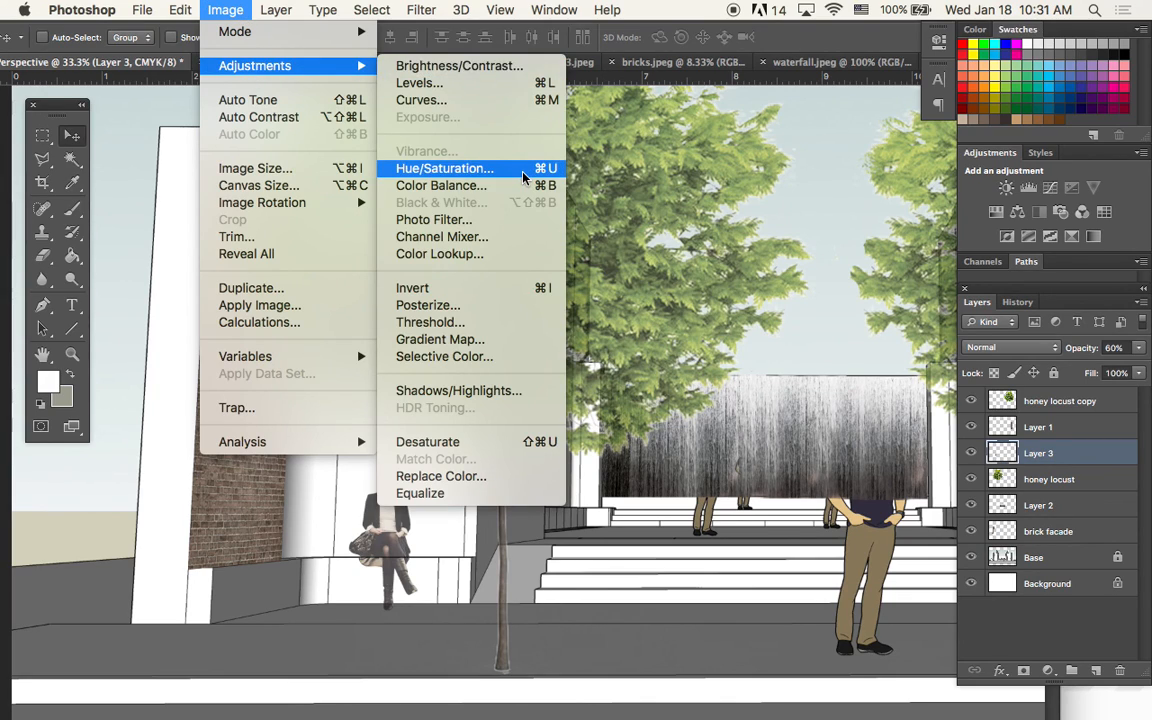
{"action": "left_click", "coordinate": [462, 172]}
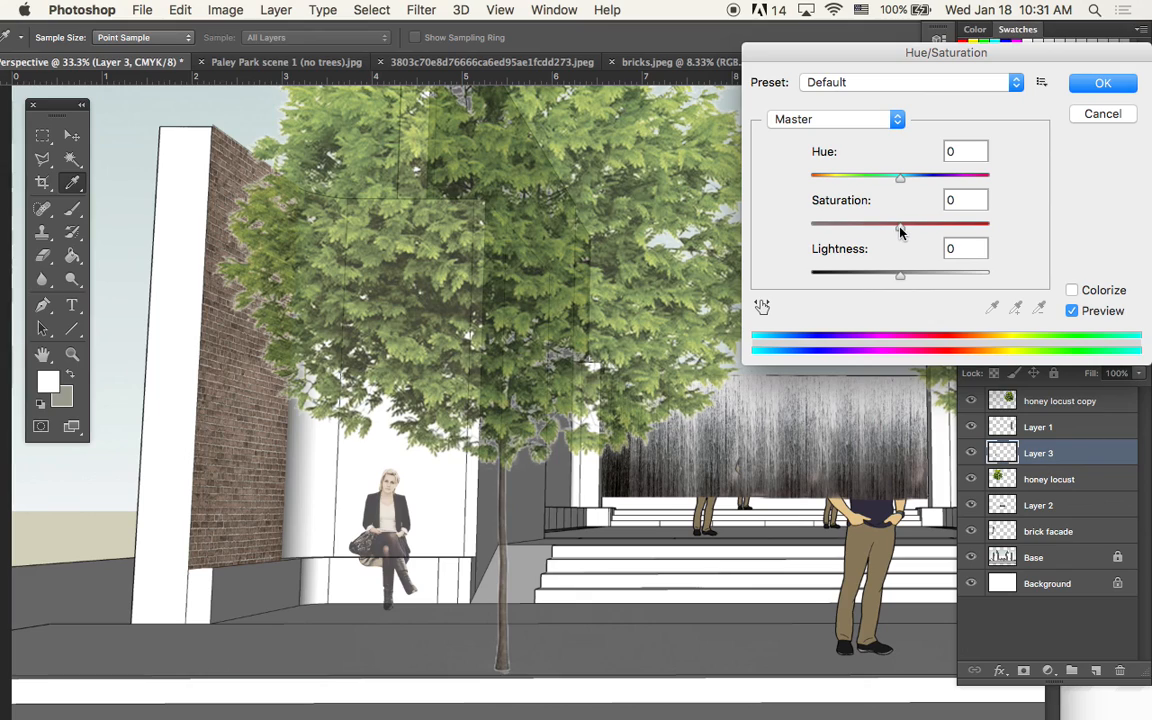
{"action": "left_click_drag", "start_coordinate": [899, 231], "coordinate": [828, 239]}
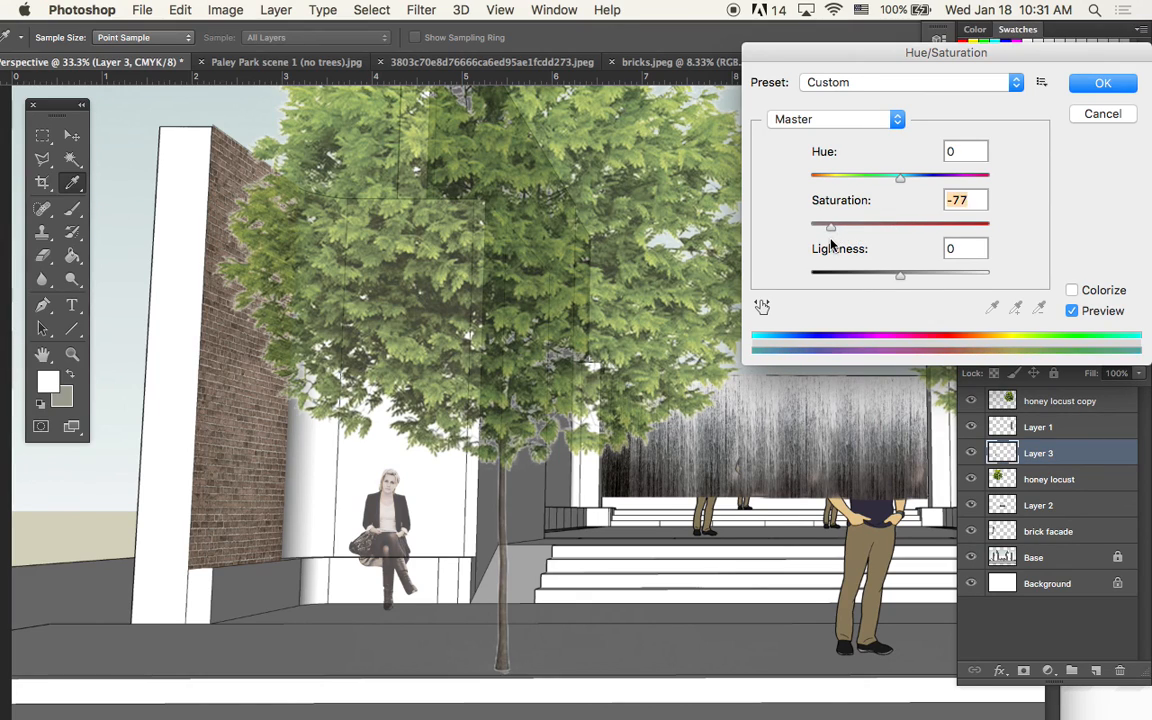
{"action": "left_click", "coordinate": [1100, 84]}
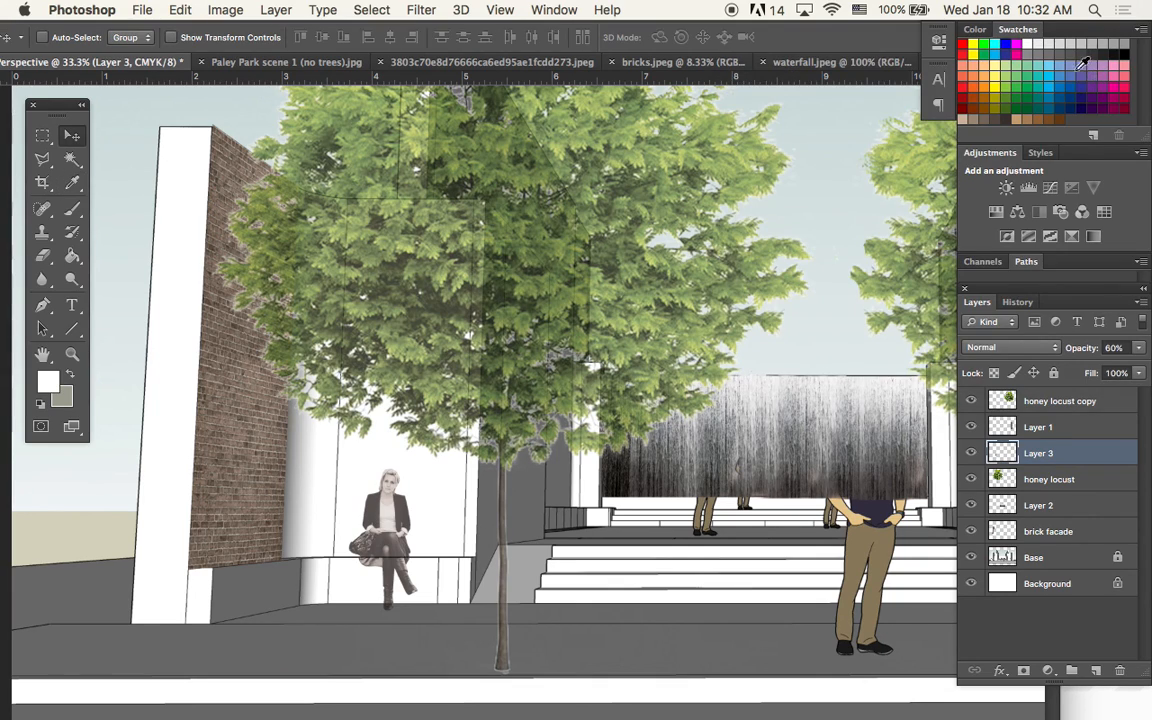
- Reduce the seated woman's layer opacity to 44%
{"action": "left_click", "coordinate": [1138, 347]}
{"action": "left_click_drag", "start_coordinate": [1108, 367], "coordinate": [1107, 374]}
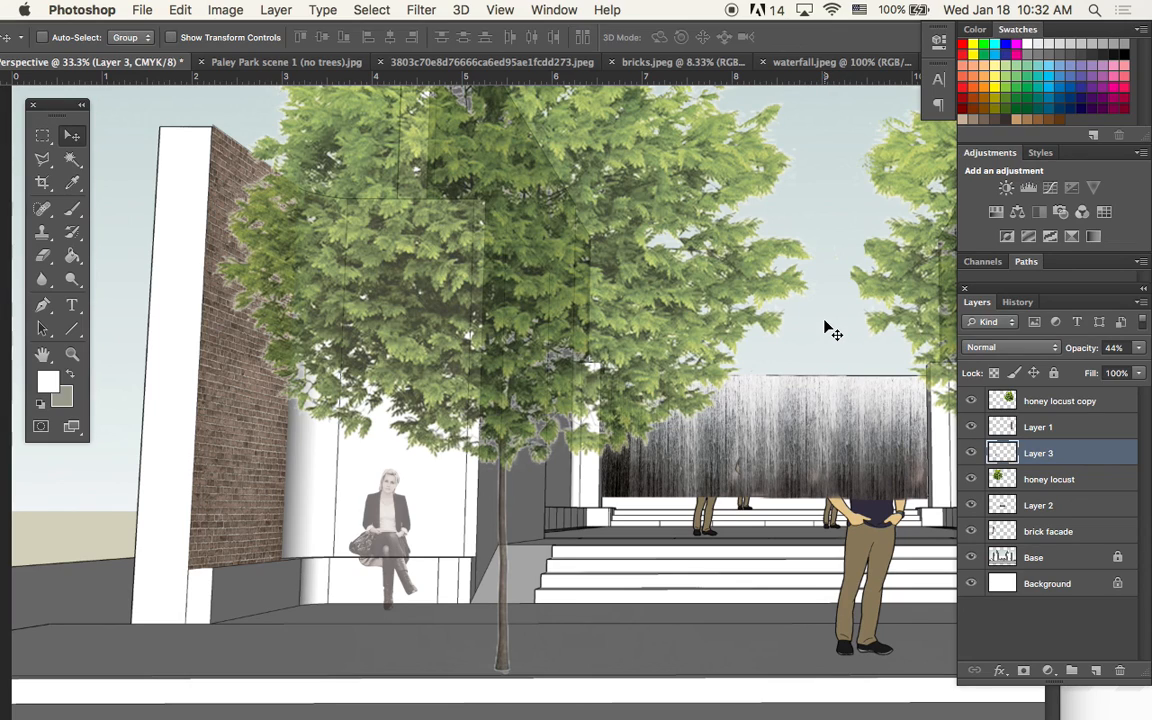
{"action": "scroll", "coordinate": [829, 330], "scroll_direction": "right", "scroll_amount": 2}
{"action": "key", "text": "super+minus"}
{"action": "key", "text": "super+minus"}
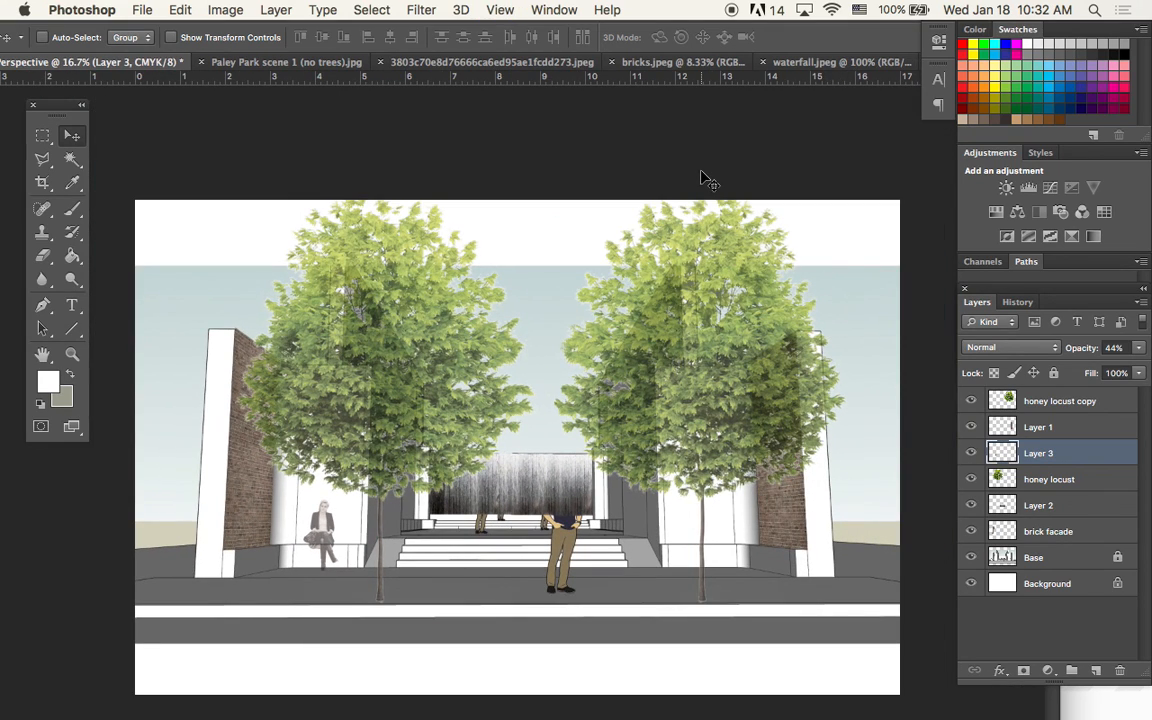
- Duplicate the left honey locust tree and place the copy between the two trees, with its trunk reaching down into the street
{"action": "right_click", "coordinate": [396, 391]}
{"action": "left_click", "coordinate": [442, 395]}
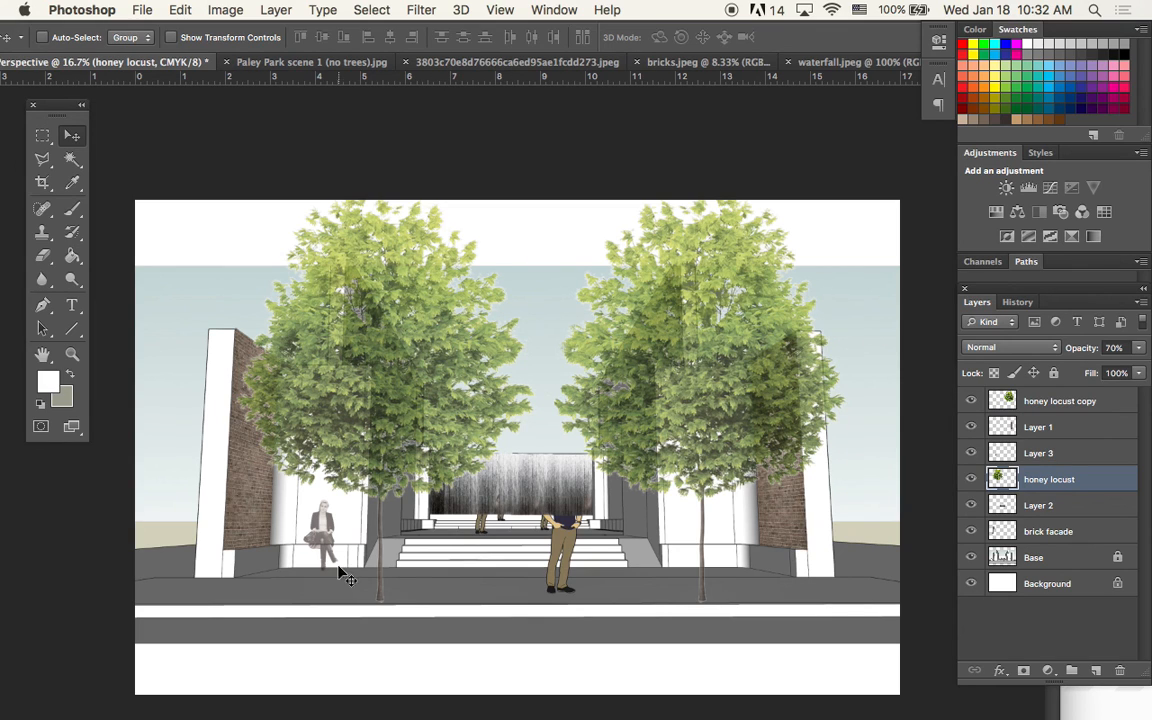
{"action": "key", "text": "super+minus"}
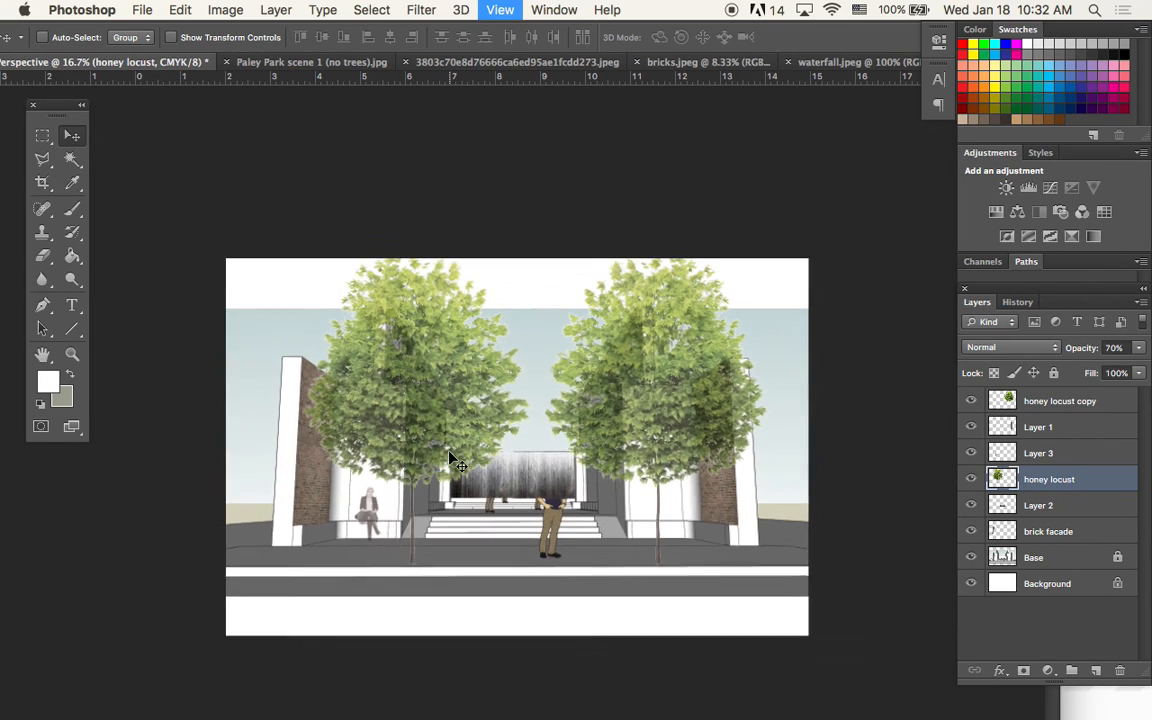
{"action": "key", "text": "super+equal"}
{"action": "key", "text": "super+equal"}
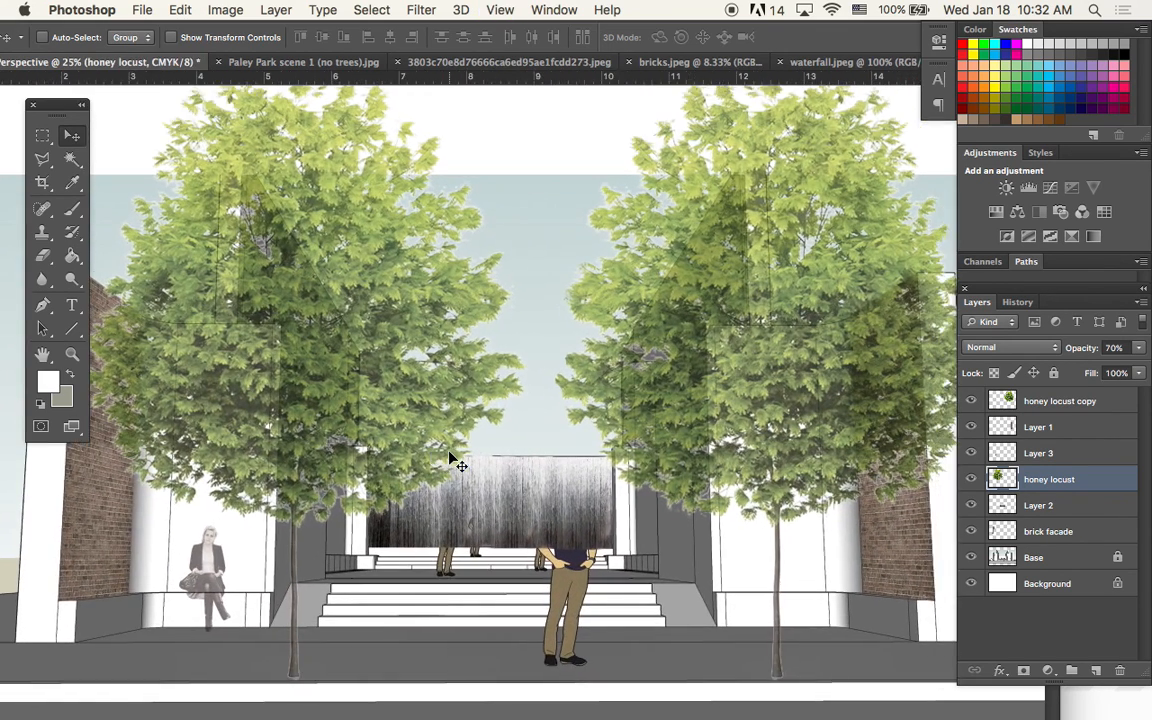
{"action": "right_click", "coordinate": [365, 266]}
{"action": "left_click", "coordinate": [411, 273]}
{"action": "left_click_drag", "start_coordinate": [330, 295], "coordinate": [514, 293]}
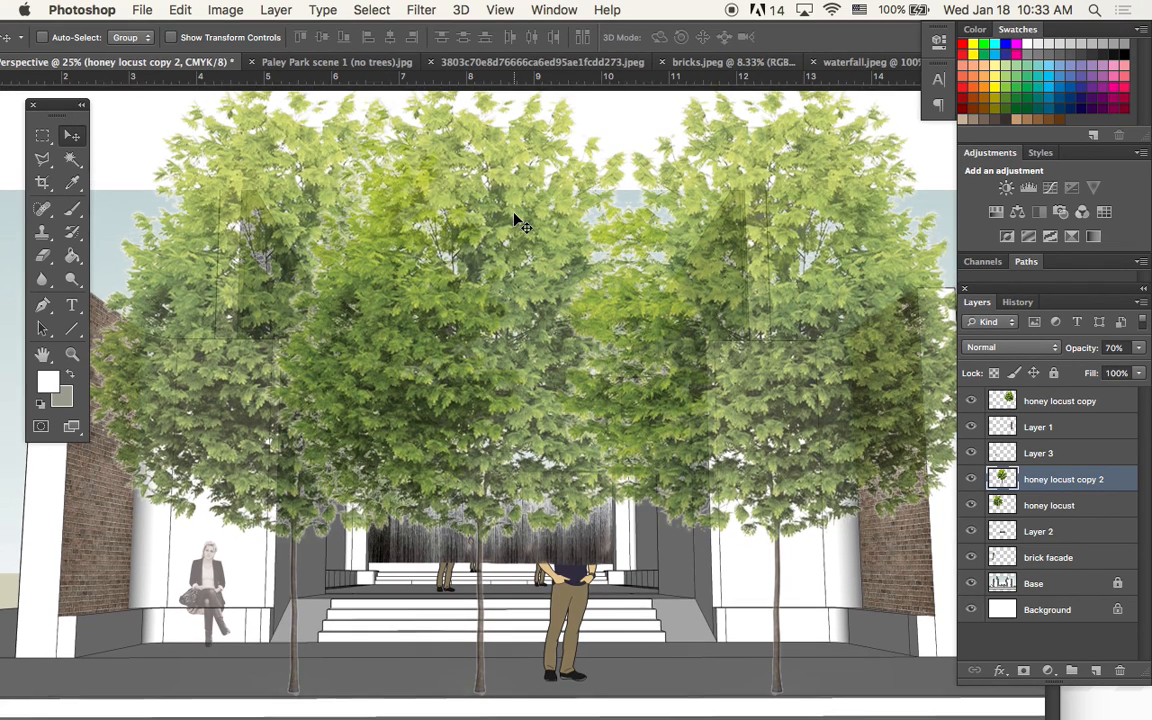
{"action": "key", "text": "super+minus"}
{"action": "key", "text": "super+minus"}
{"action": "left_click_drag", "start_coordinate": [542, 316], "coordinate": [512, 343]}
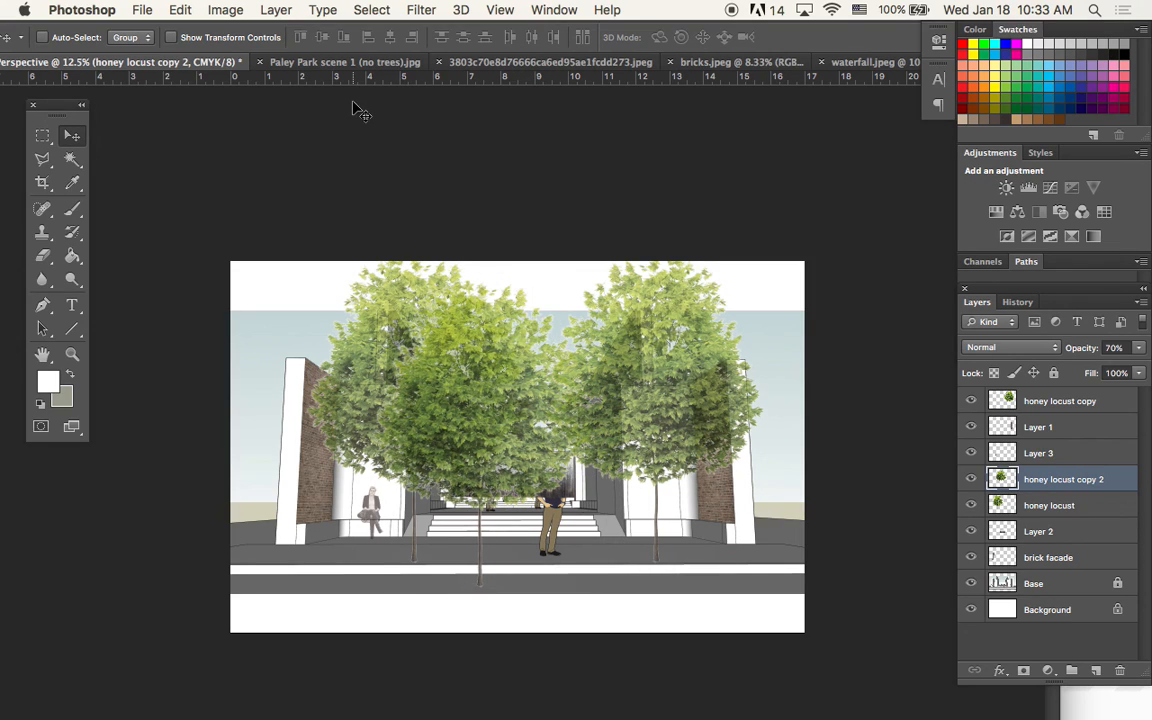
- Turn the duplicated tree into a black silhouette with Levels by lowering the white output level to its minimum
{"action": "left_click", "coordinate": [225, 9]}
{"action": "left_click", "coordinate": [225, 9]}
{"action": "left_click", "coordinate": [226, 9]}
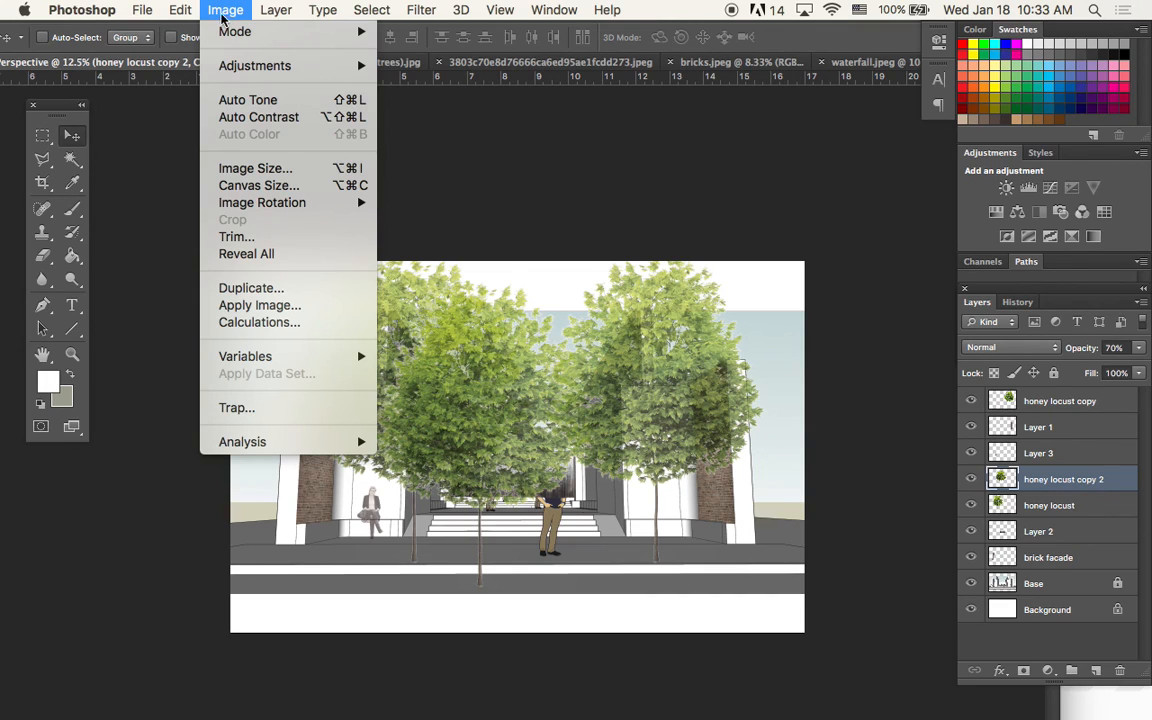
{"action": "mouse_move", "coordinate": [237, 70]}
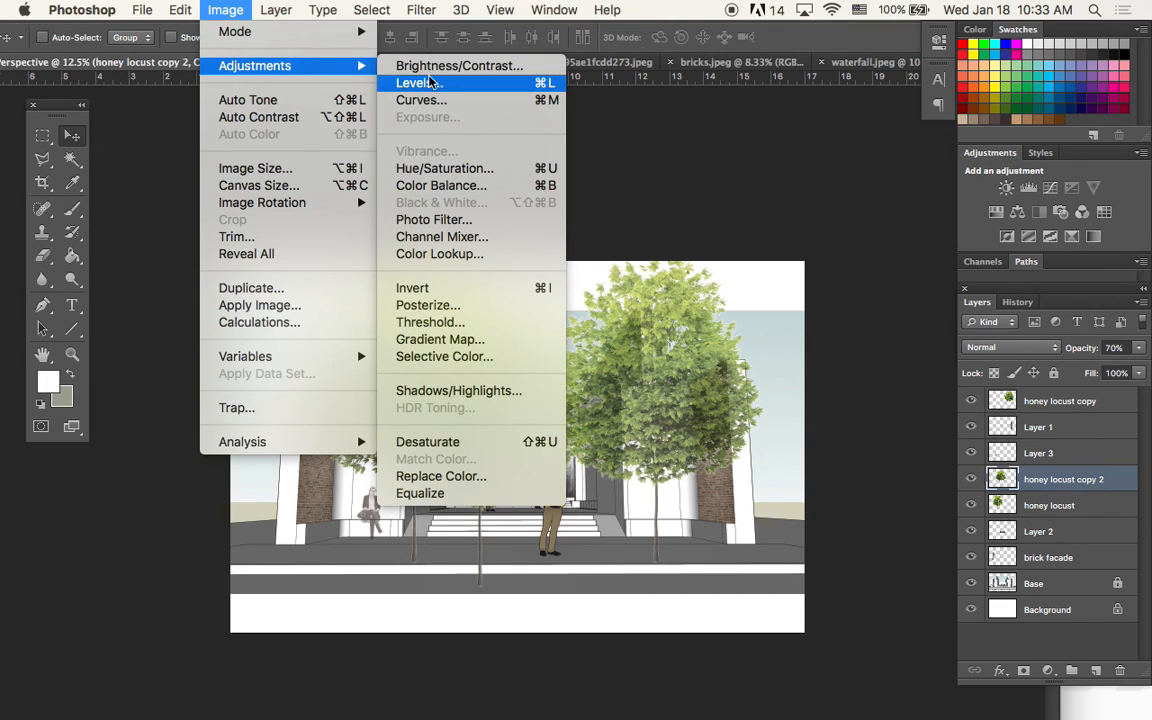
{"action": "left_click", "coordinate": [455, 84]}
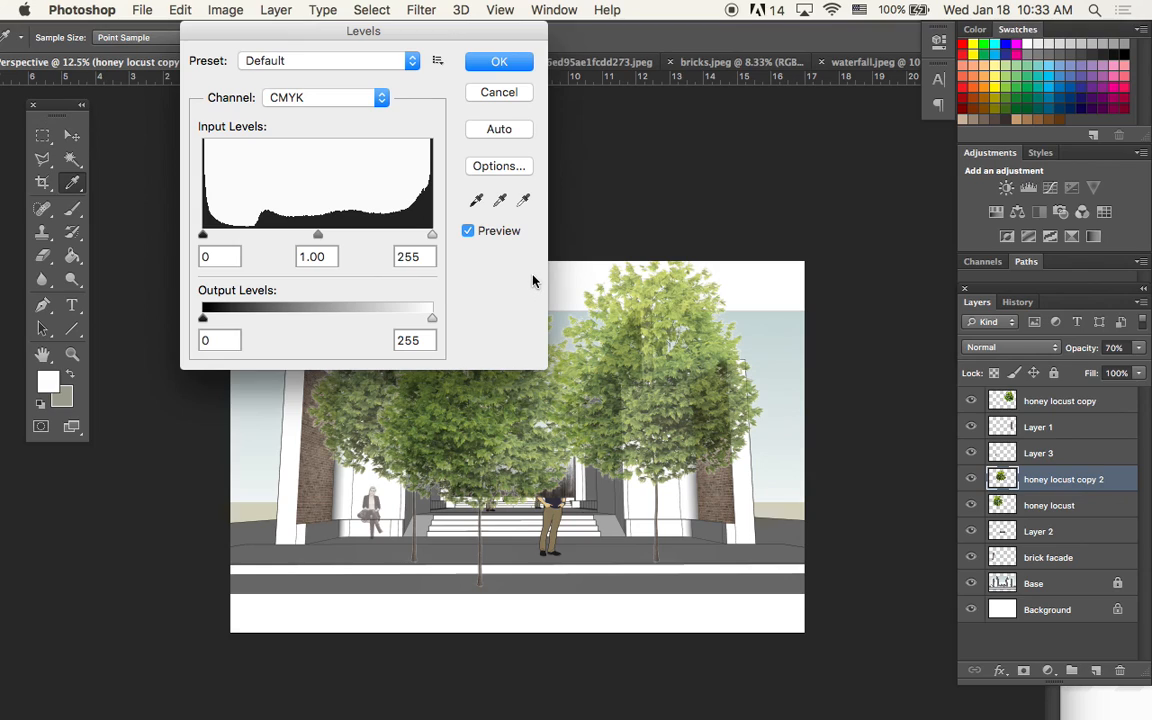
{"action": "left_click_drag", "start_coordinate": [391, 30], "coordinate": [626, 30]}
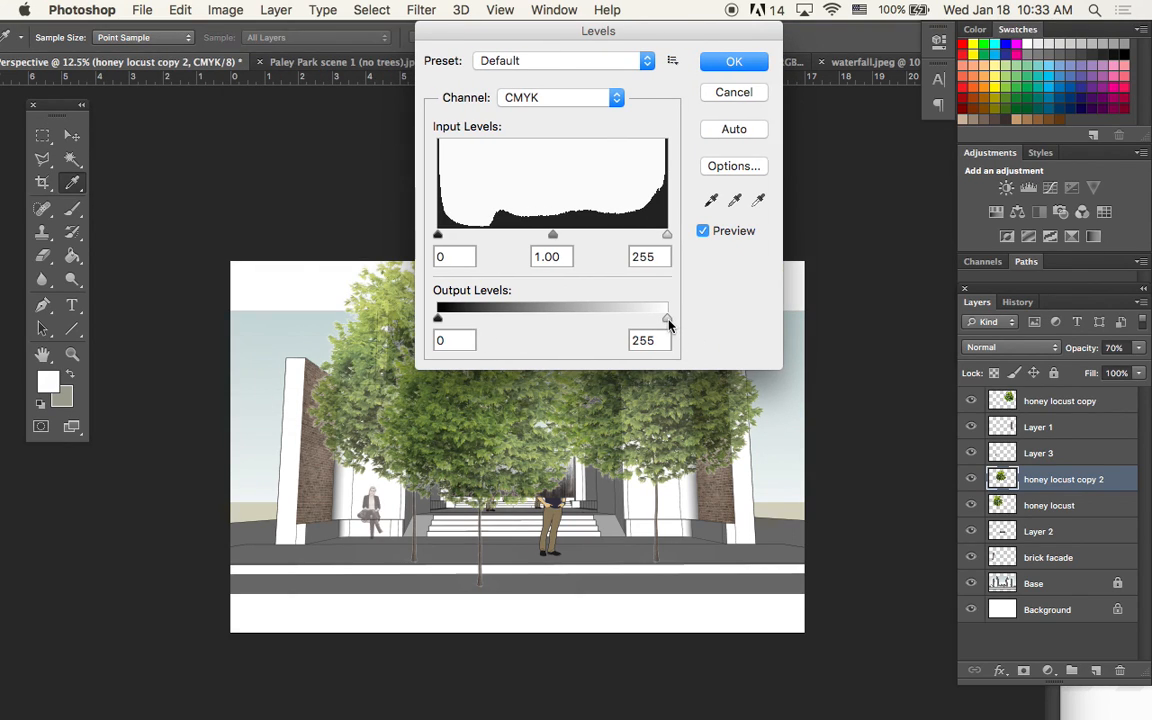
{"action": "left_click_drag", "start_coordinate": [669, 325], "coordinate": [416, 320]}
{"action": "left_click_drag", "start_coordinate": [493, 31], "coordinate": [669, 17]}
{"action": "key", "text": "Return"}
{"action": "key", "text": "v"}
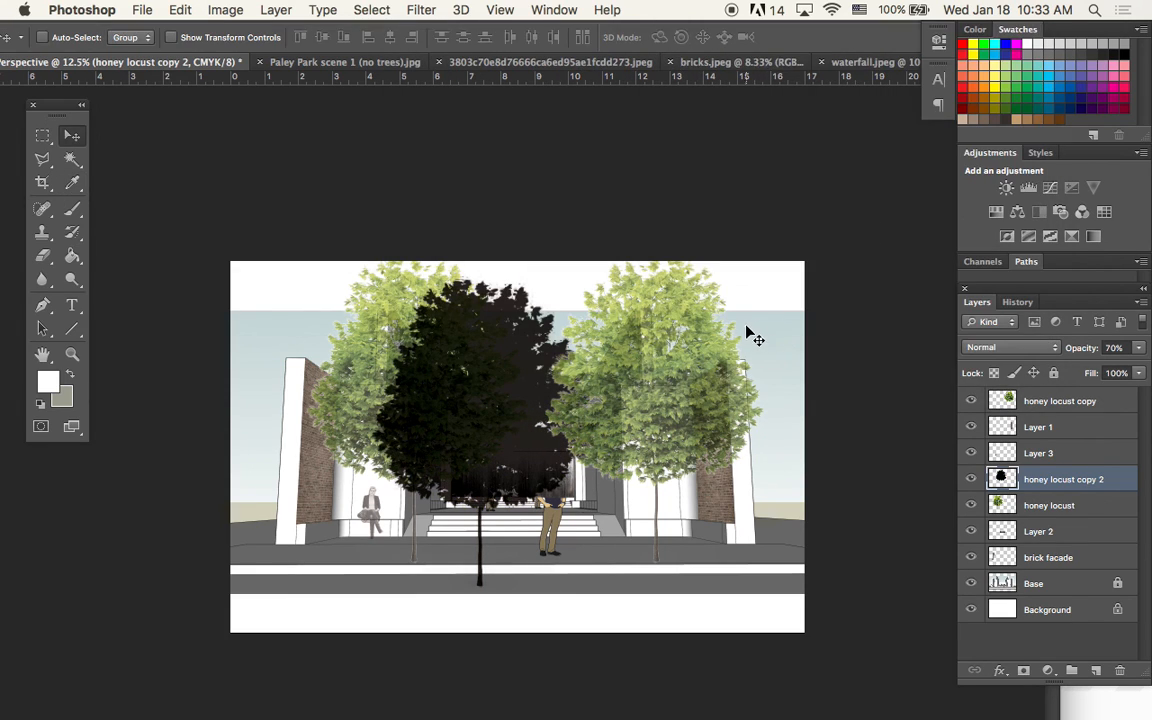
- Set the black tree silhouette's opacity to 14% and position it in the gap between the two trees
{"action": "left_click_drag", "start_coordinate": [506, 386], "coordinate": [478, 371]}
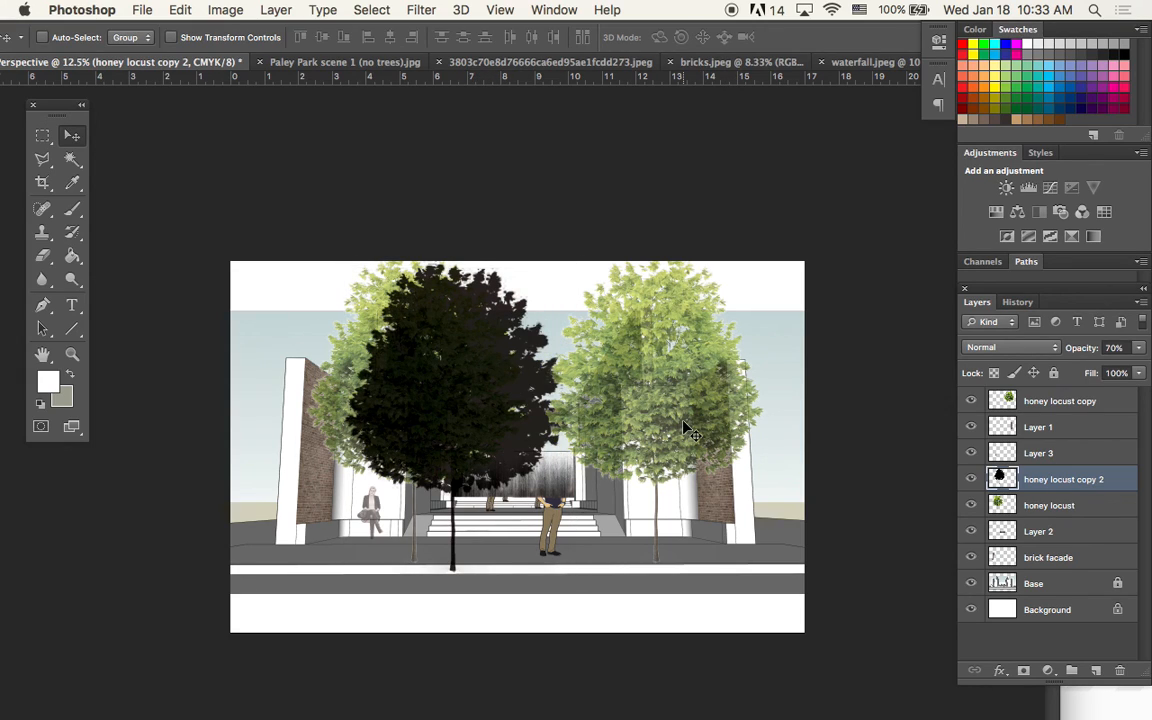
{"action": "left_click_drag", "start_coordinate": [1092, 366], "coordinate": [1065, 369]}
{"action": "left_click_drag", "start_coordinate": [497, 352], "coordinate": [568, 378]}
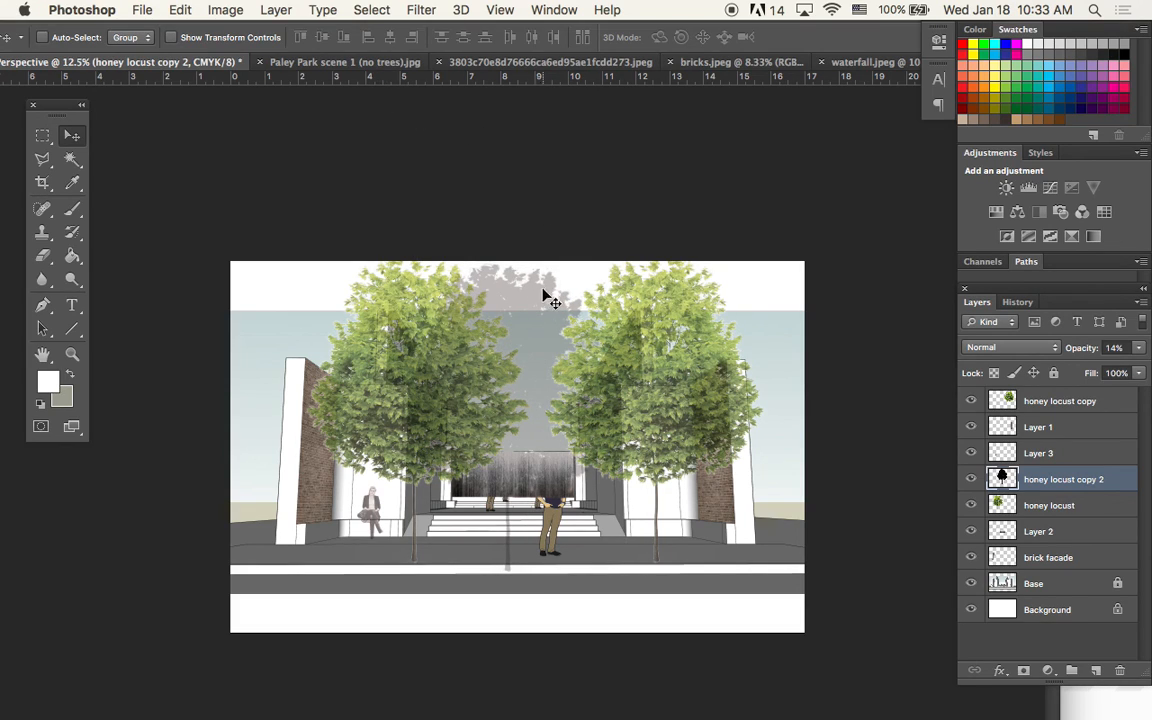
- Soften the black tree silhouette with a Gaussian Blur of about 7 pixels radius
{"action": "left_click", "coordinate": [427, 8]}
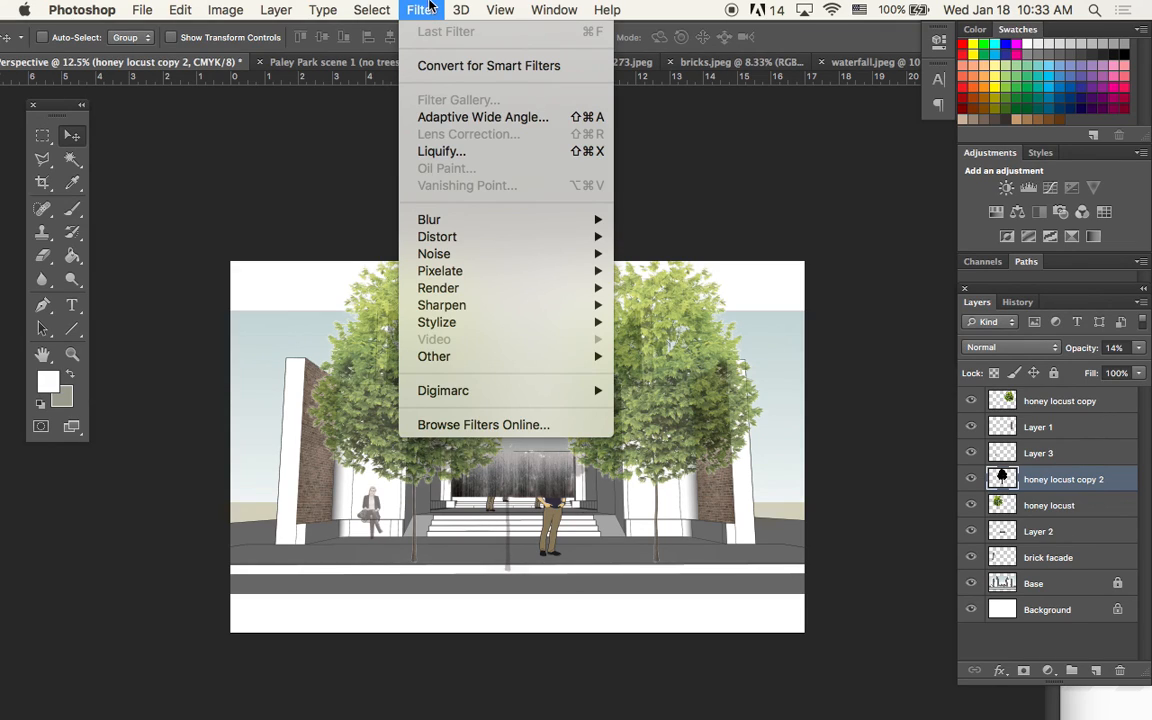
{"action": "mouse_move", "coordinate": [489, 222]}
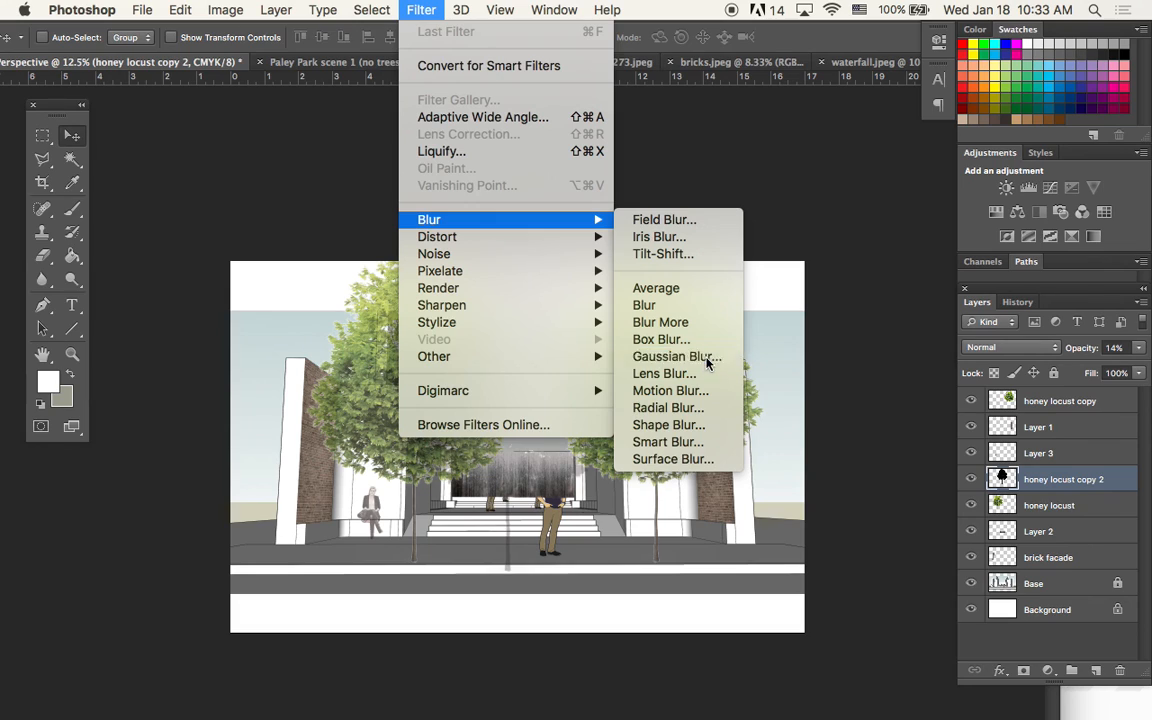
{"action": "left_click", "coordinate": [707, 363]}
{"action": "left_click_drag", "start_coordinate": [627, 127], "coordinate": [571, 124]}
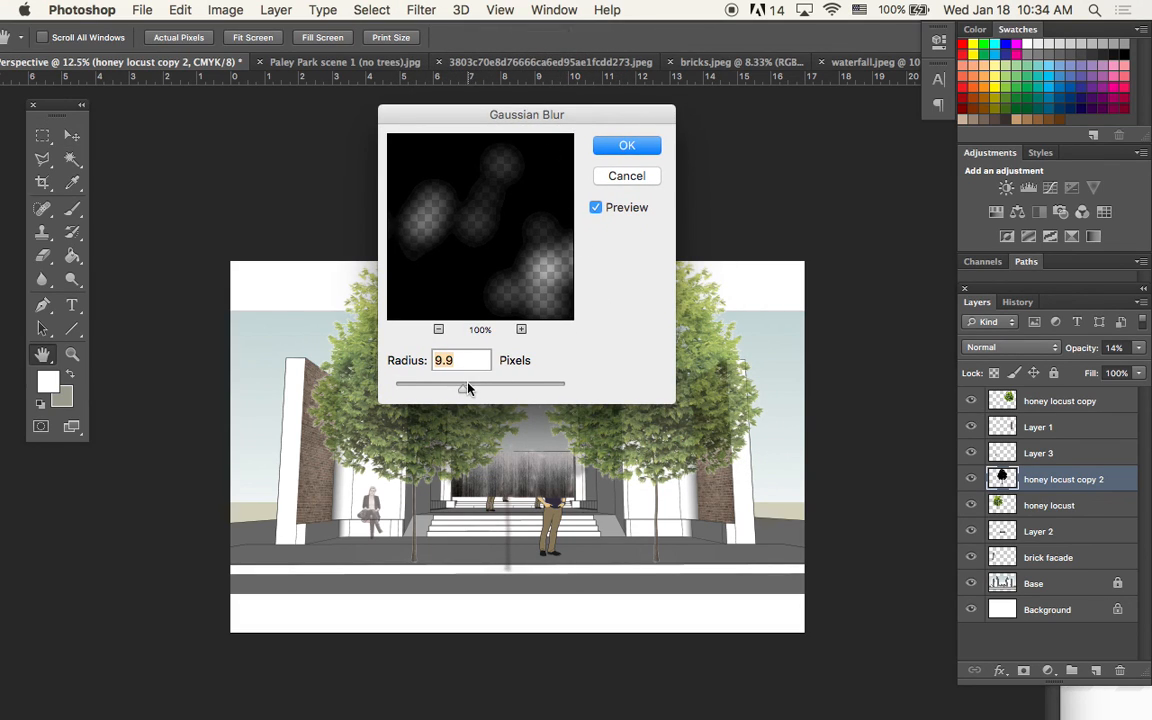
{"action": "left_click_drag", "start_coordinate": [454, 392], "coordinate": [451, 392]}
{"action": "left_click_drag", "start_coordinate": [494, 119], "coordinate": [897, 117]}
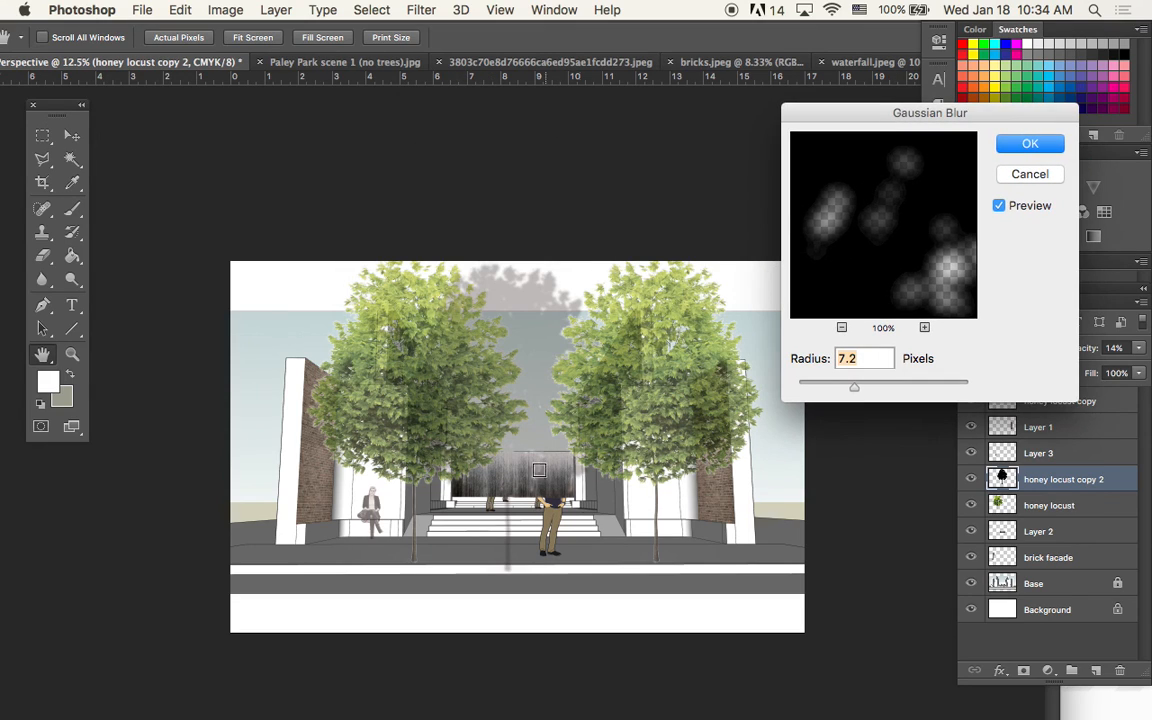
{"action": "key", "text": "super+equal"}
{"action": "key", "text": "super+equal"}
{"action": "scroll", "coordinate": [531, 478], "scroll_direction": "up", "scroll_amount": 5}
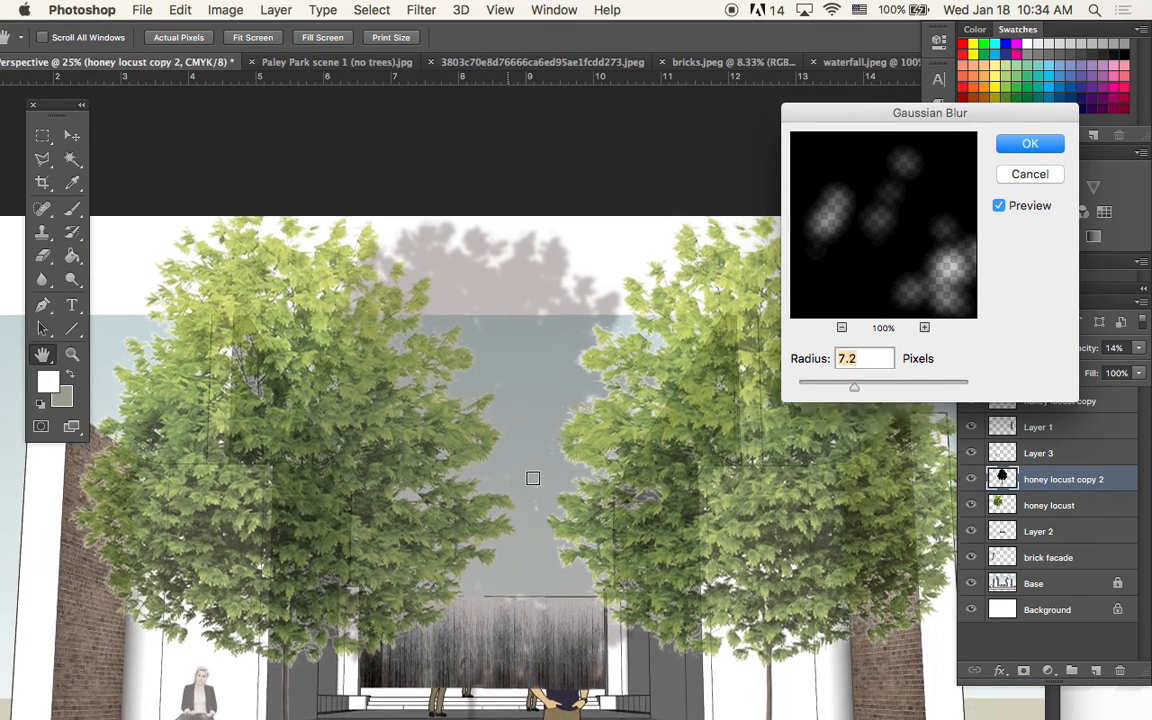
{"action": "key", "text": "super+equal"}
{"action": "scroll", "coordinate": [532, 478], "scroll_direction": "up", "scroll_amount": 3}
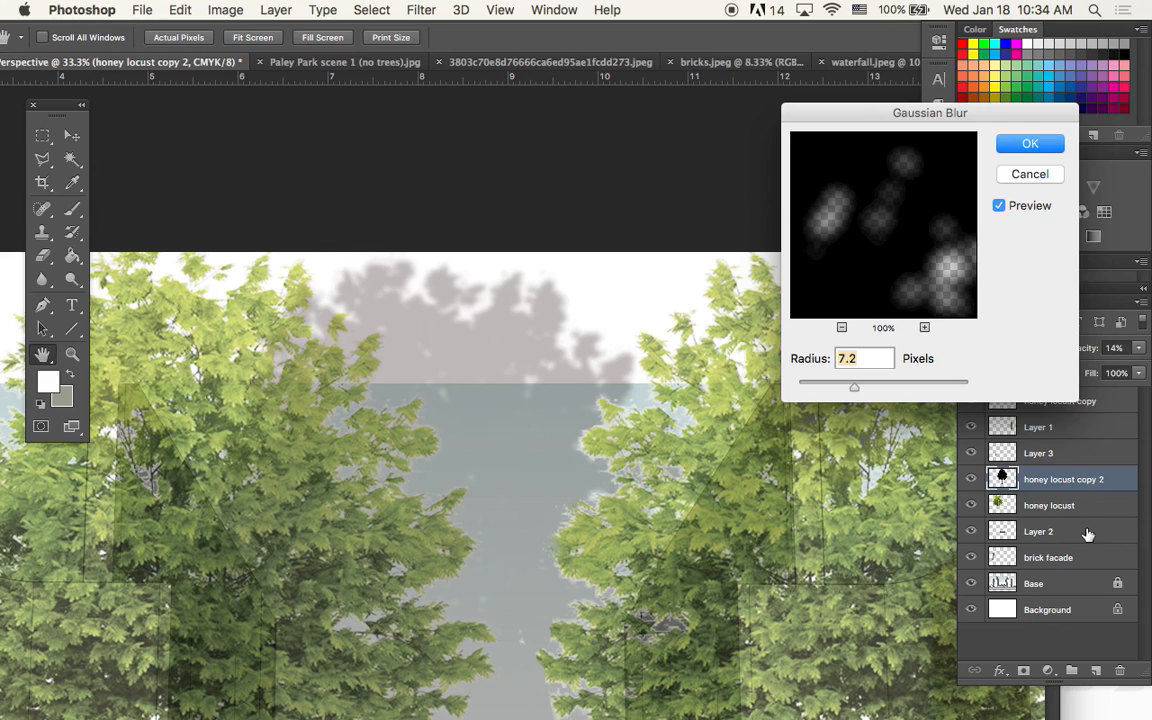
{"action": "mouse_move", "coordinate": [855, 391]}
{"action": "left_mouse_down"}
{"action": "mouse_move", "coordinate": [953, 388]}
{"action": "mouse_move", "coordinate": [853, 389]}
{"action": "left_mouse_up"}
{"action": "left_click", "coordinate": [1032, 147]}
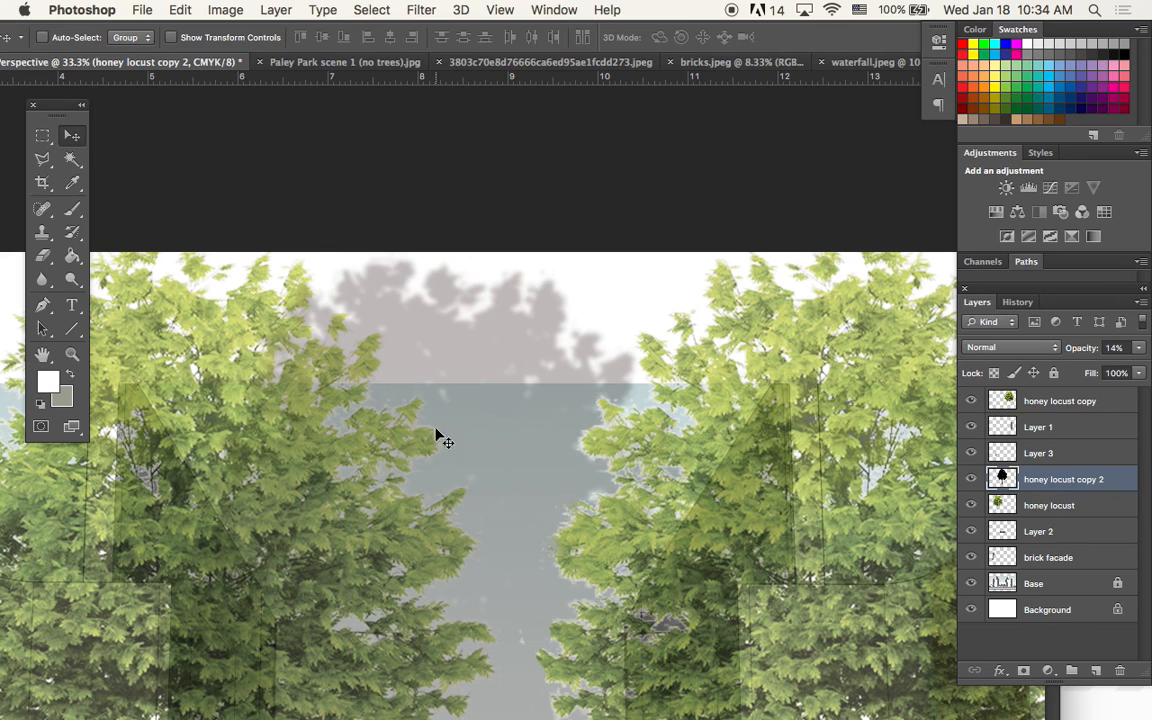
- Flip the blurred silhouette upside down, squash it to about -29% height, and place it on the ground below the left tree
{"action": "key", "text": "super+minus"}
{"action": "key", "text": "super+minus"}
{"action": "key", "text": "super+minus"}
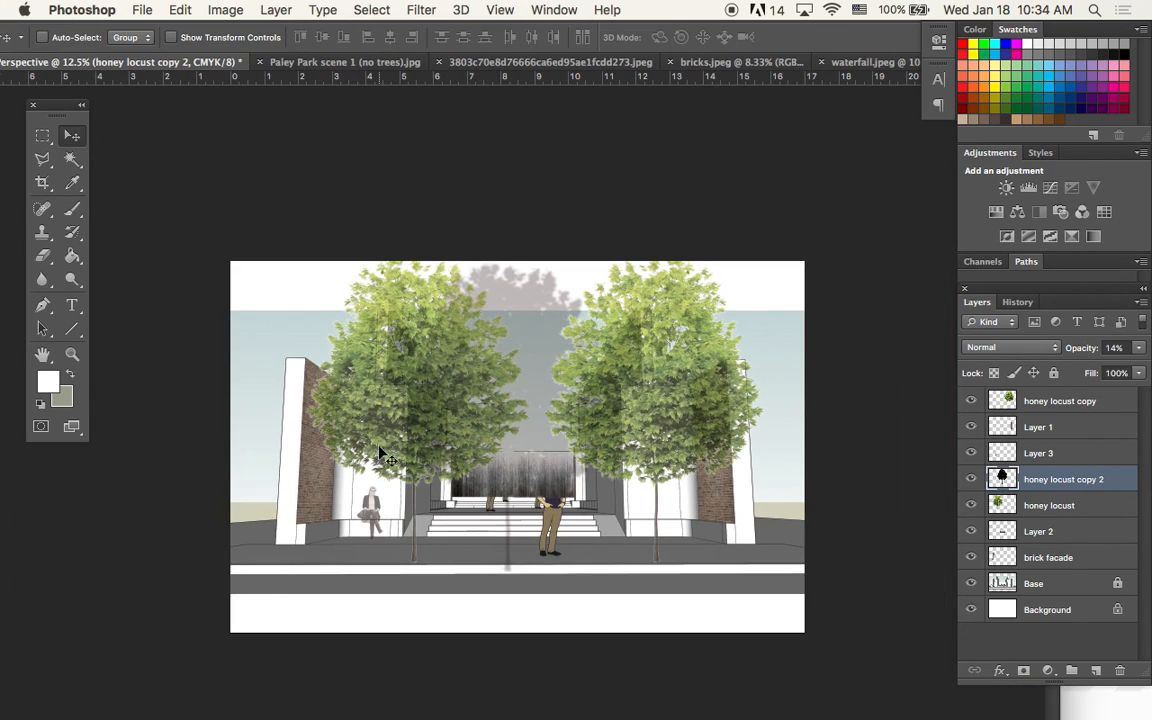
{"action": "key", "text": "super+t"}
{"action": "left_click_drag", "start_coordinate": [521, 308], "coordinate": [523, 269]}
{"action": "left_click_drag", "start_coordinate": [513, 221], "coordinate": [420, 620]}
{"action": "key", "text": "super+equal"}
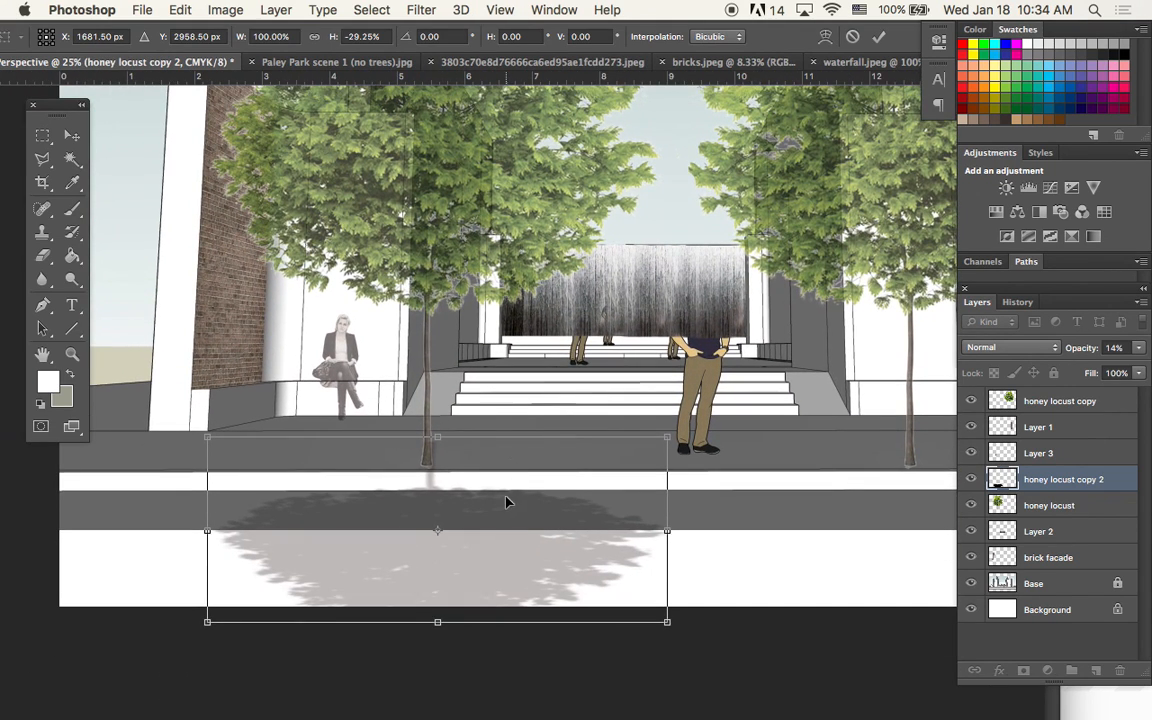
{"action": "left_click_drag", "start_coordinate": [506, 502], "coordinate": [501, 523]}
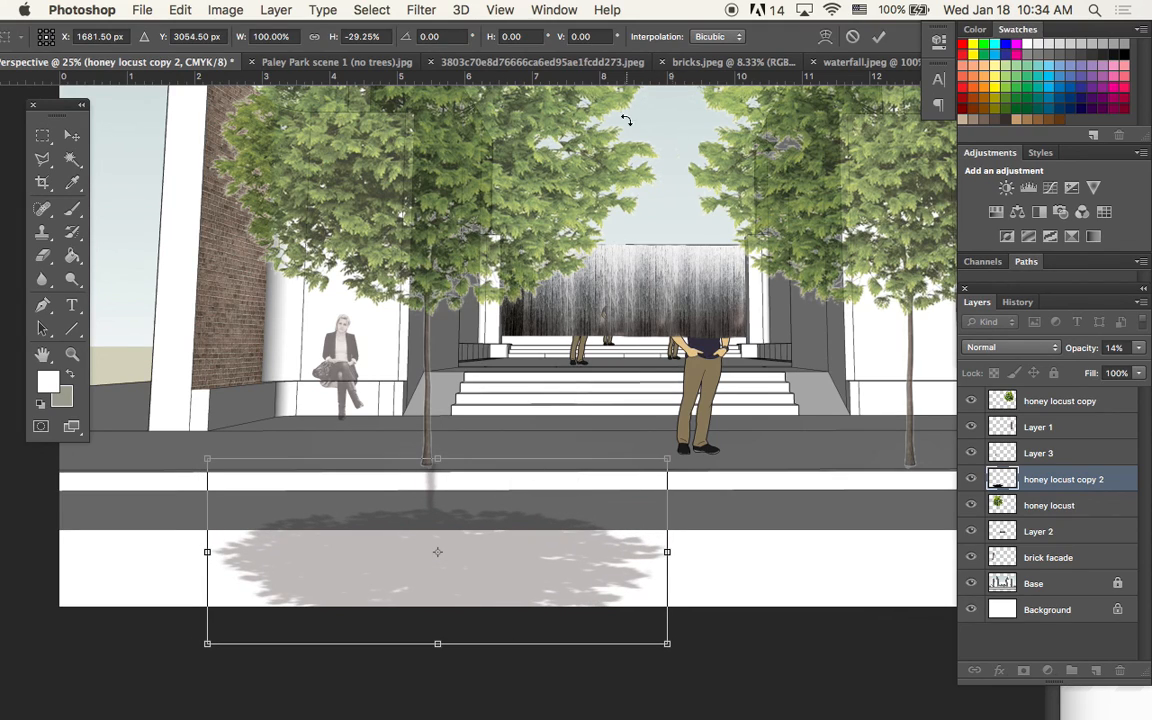
- Stretch the flipped shadow to about -32.65% height and nudge it left so its trunk lines up with the left tree's base
{"action": "left_click_drag", "start_coordinate": [478, 582], "coordinate": [477, 583]}
{"action": "left_click_drag", "start_coordinate": [437, 651], "coordinate": [437, 664]}
{"action": "left_click_drag", "start_coordinate": [463, 607], "coordinate": [466, 605]}
{"action": "key", "text": "Left"}
{"action": "key", "text": "Left"}
{"action": "key", "text": "Left"}
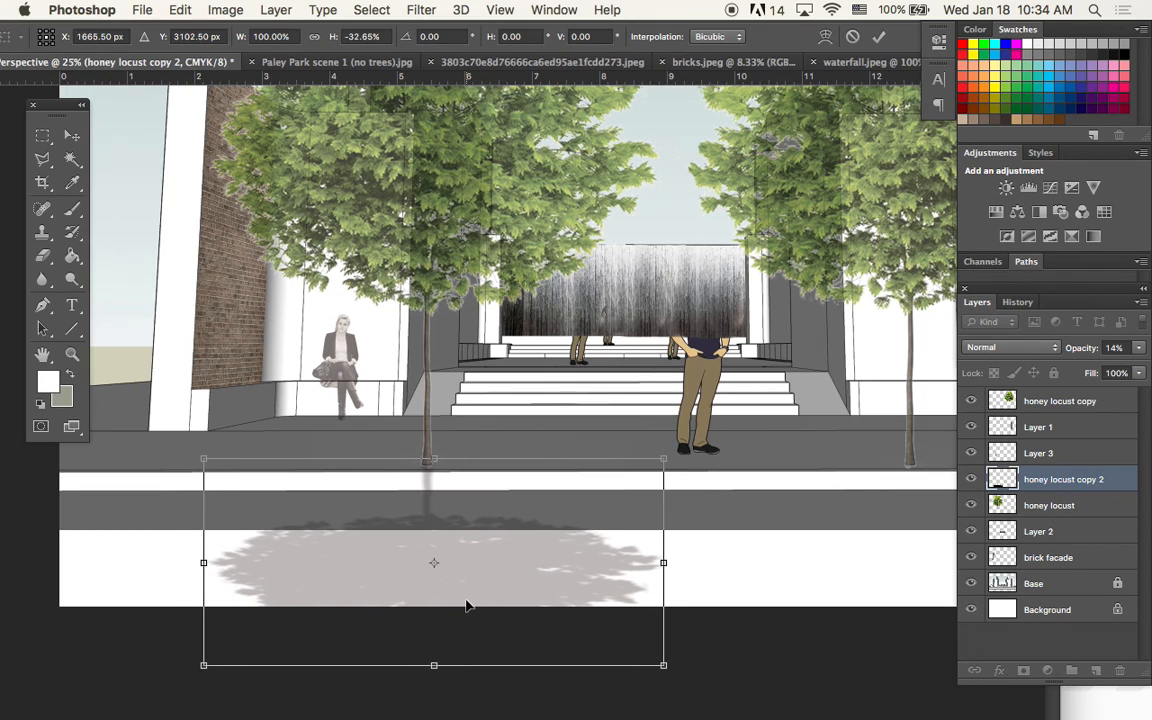
{"action": "key", "text": "Left"}
- Skew the shadow about 41 degrees so it falls to the left of the trunk, then realign and apply the transform
{"action": "left_click_drag", "start_coordinate": [434, 666], "coordinate": [282, 634]}
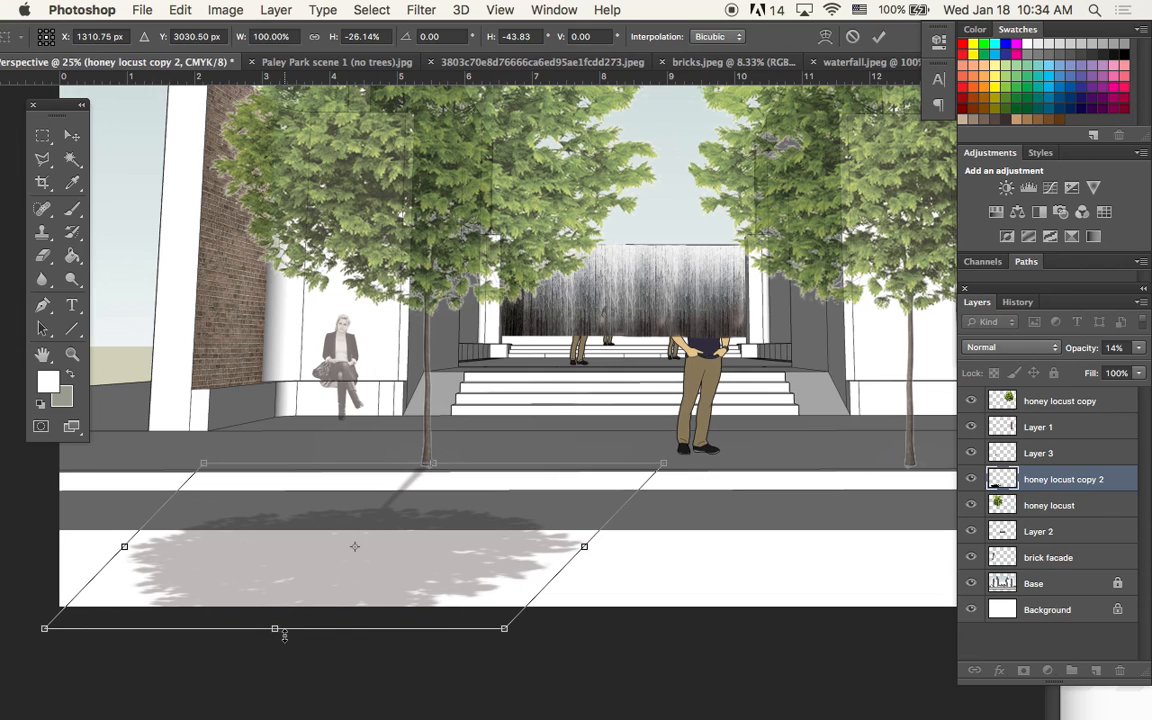
{"action": "left_click_drag", "start_coordinate": [277, 632], "coordinate": [313, 624]}
{"action": "left_click_drag", "start_coordinate": [541, 625], "coordinate": [547, 628]}
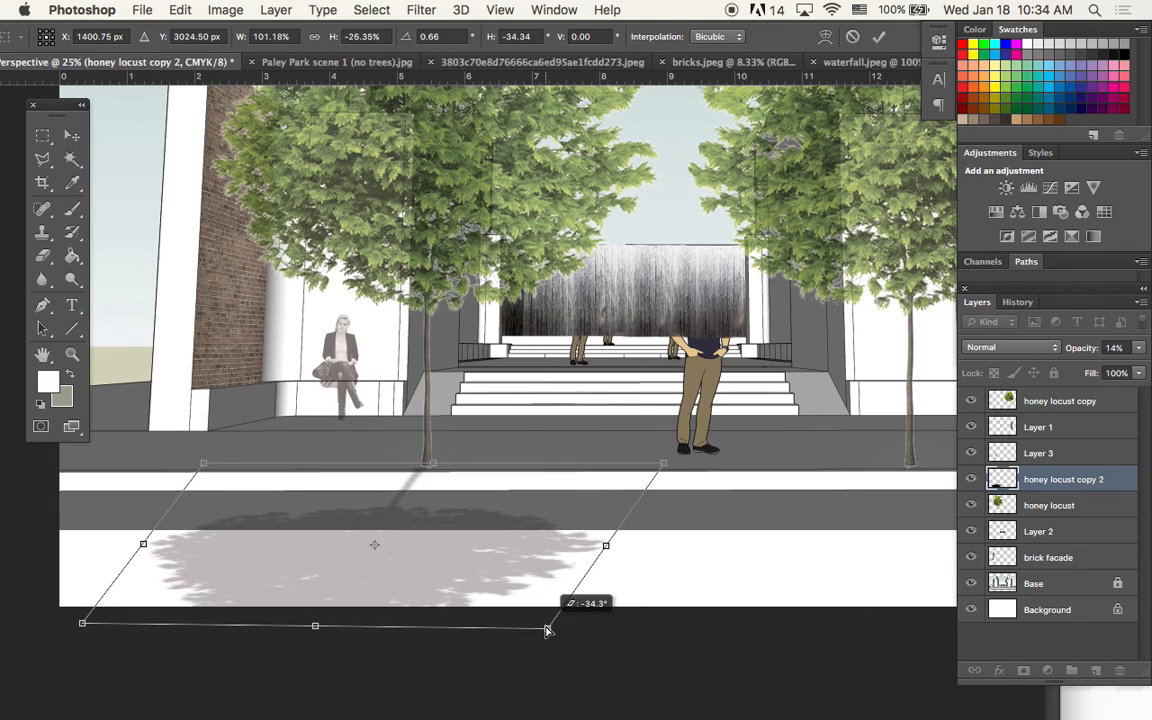
{"action": "left_click_drag", "start_coordinate": [82, 623], "coordinate": [62, 626]}
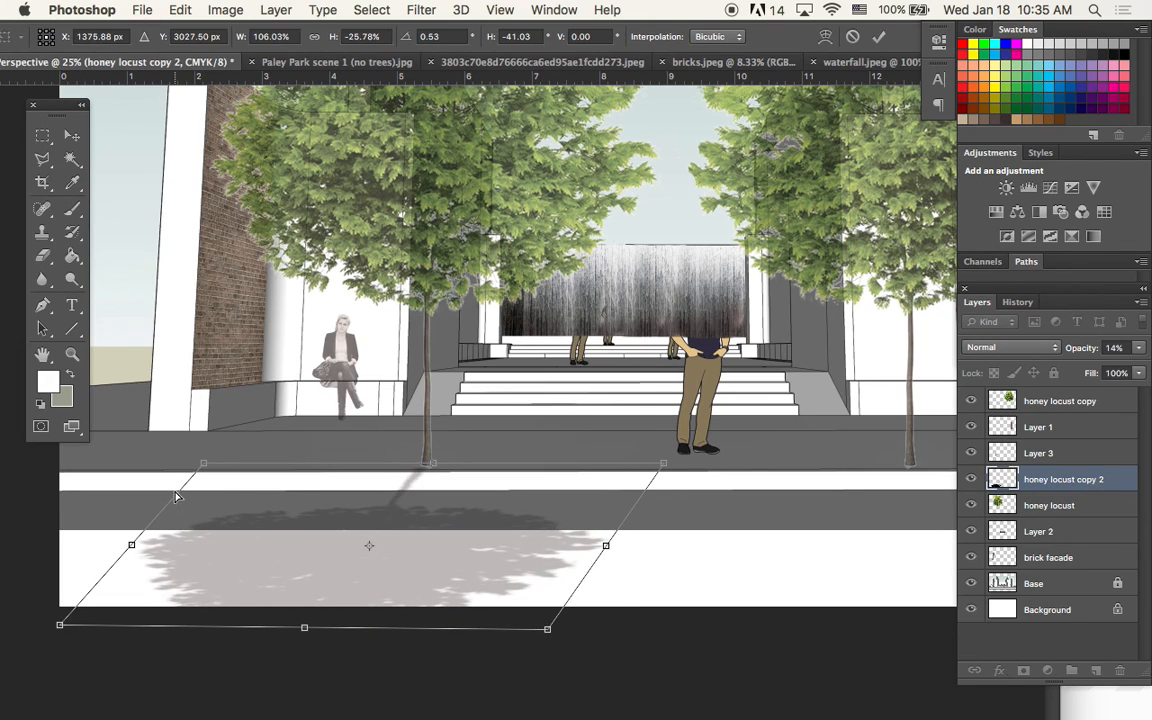
{"action": "left_click", "coordinate": [365, 572]}
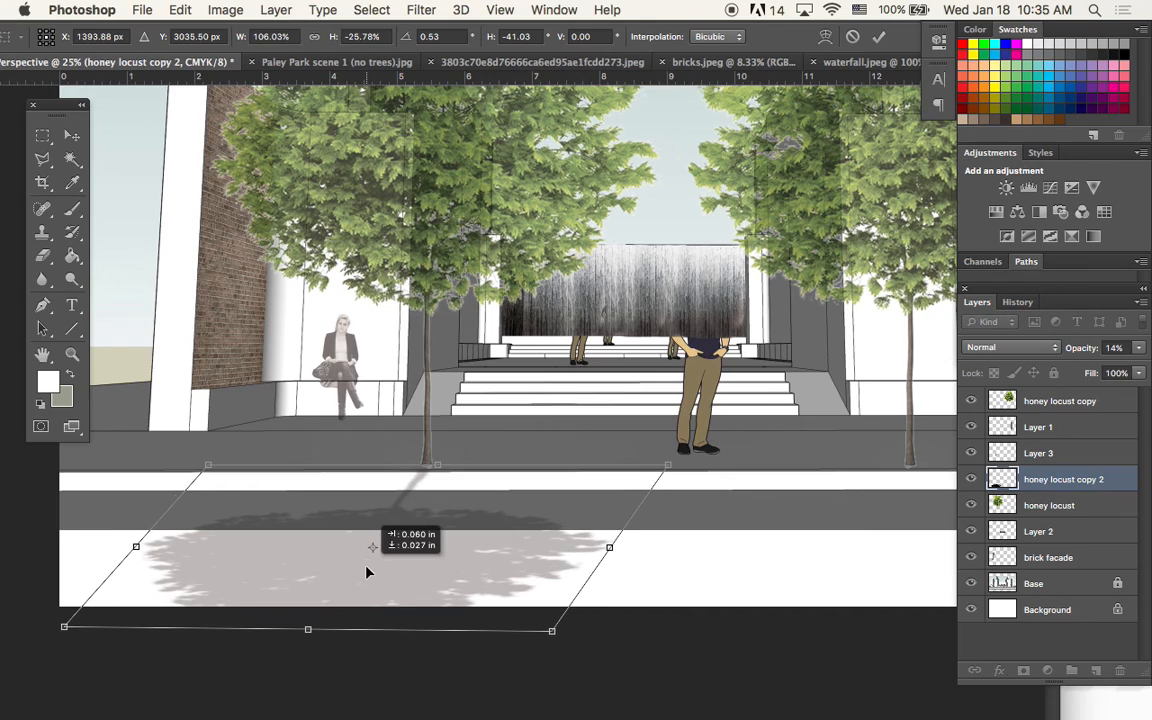
{"action": "key", "text": "Return"}
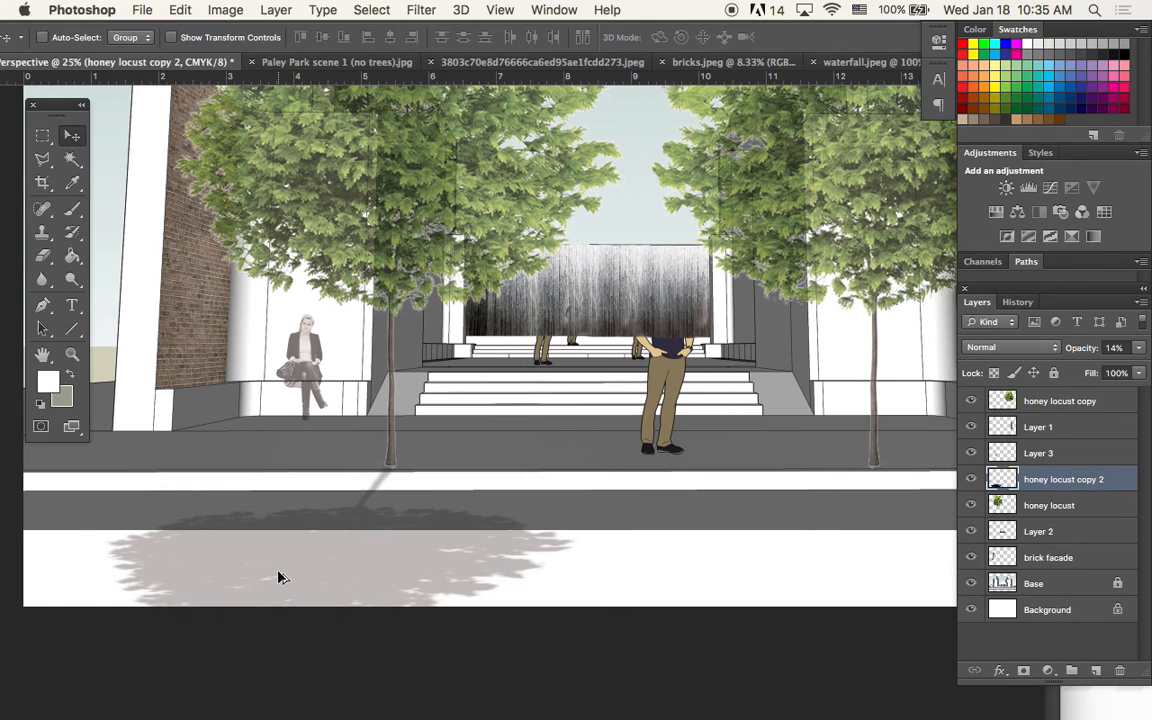
- Duplicate the left tree's shadow and place the copy at the base of the right tree
{"action": "left_click_drag", "start_coordinate": [285, 570], "coordinate": [697, 570]}
{"action": "scroll", "coordinate": [697, 570], "scroll_direction": "right", "scroll_amount": 5}
{"action": "left_click_drag", "start_coordinate": [509, 566], "coordinate": [558, 563]}
- Skew the copied shadow to the opposite side so it falls to the right of the right tree's trunk, keeping it at the base
{"action": "key", "text": "ctrl+t"}
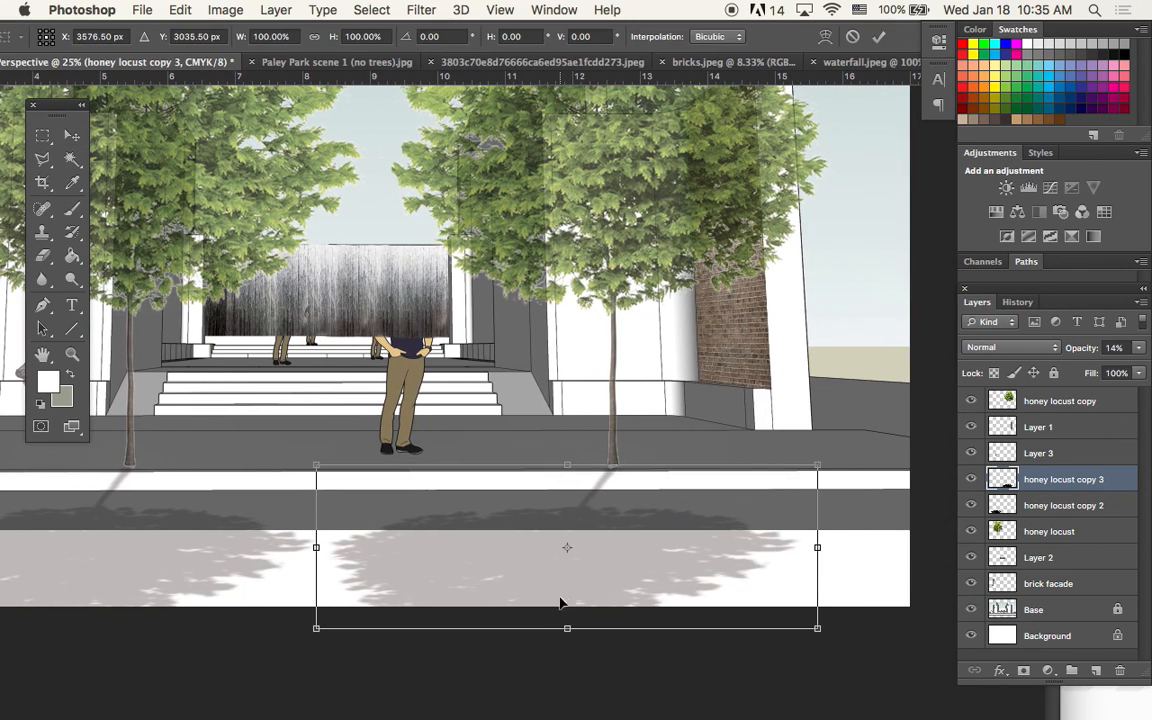
{"action": "left_click_drag", "start_coordinate": [568, 631], "coordinate": [790, 614]}
{"action": "left_click_drag", "start_coordinate": [567, 466], "coordinate": [560, 466]}
{"action": "left_click_drag", "start_coordinate": [675, 590], "coordinate": [671, 589]}
{"action": "key", "text": "Return"}
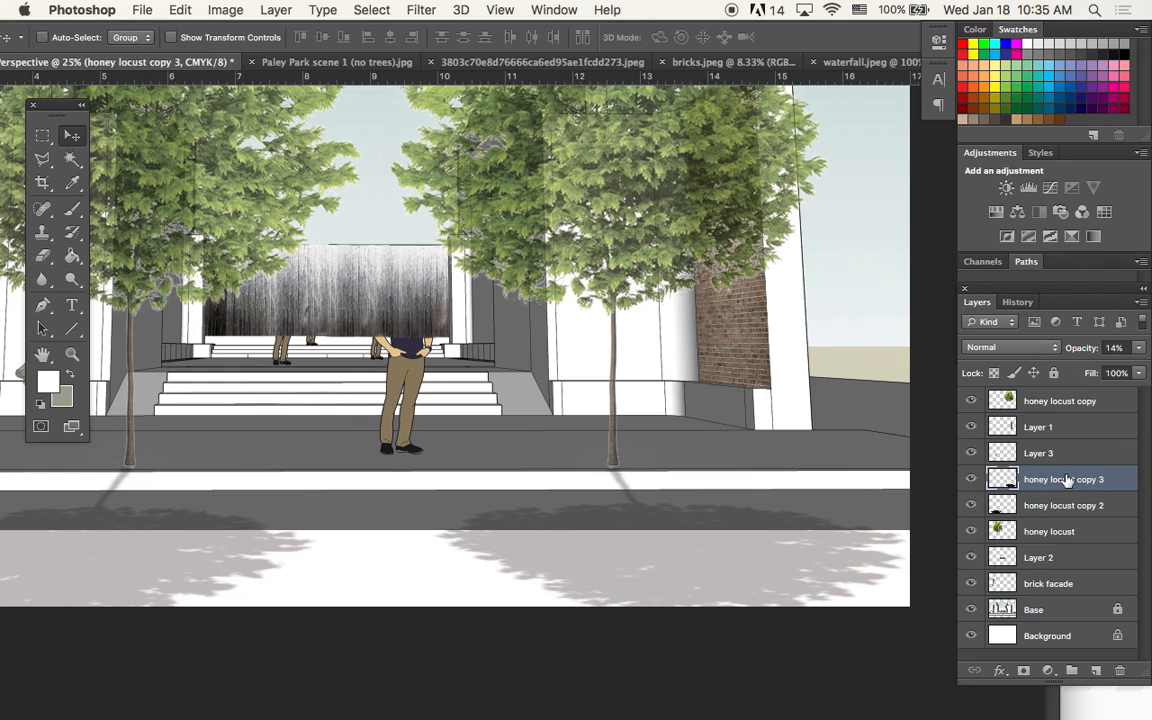
- Move both shadow layers, honey locust copy 3 and honey locust copy 2, beneath the honey locust layer
{"action": "left_click_drag", "start_coordinate": [1068, 481], "coordinate": [1056, 545]}
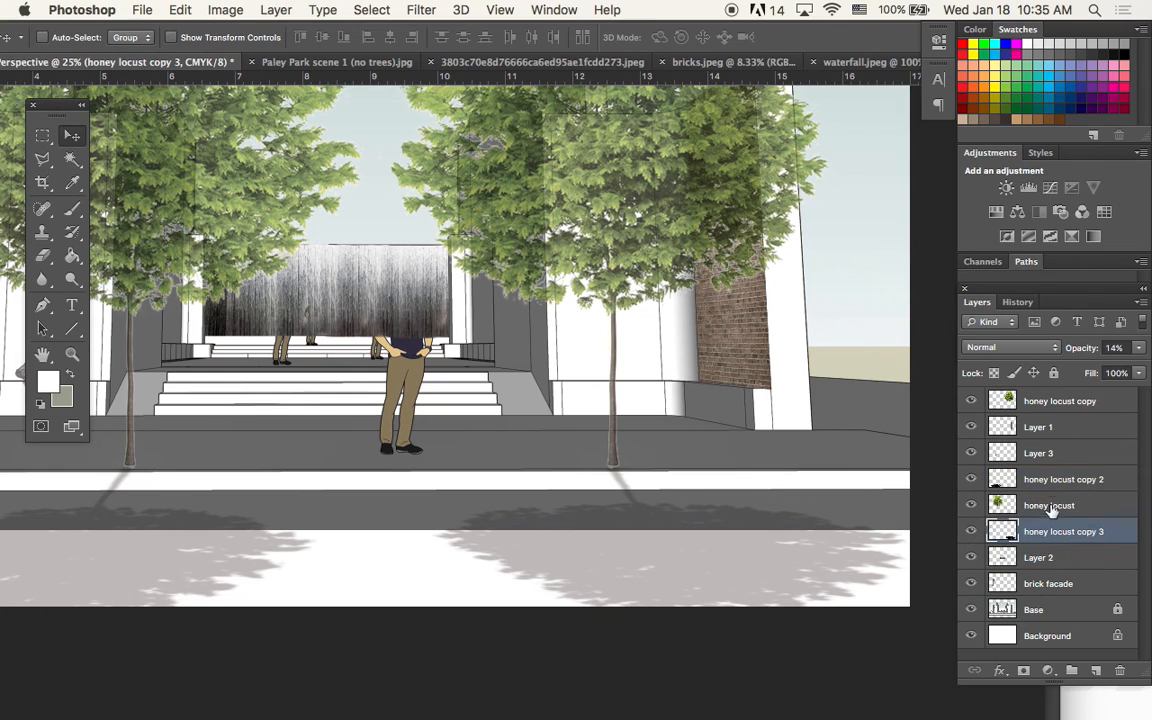
{"action": "left_click_drag", "start_coordinate": [1052, 487], "coordinate": [1050, 518]}
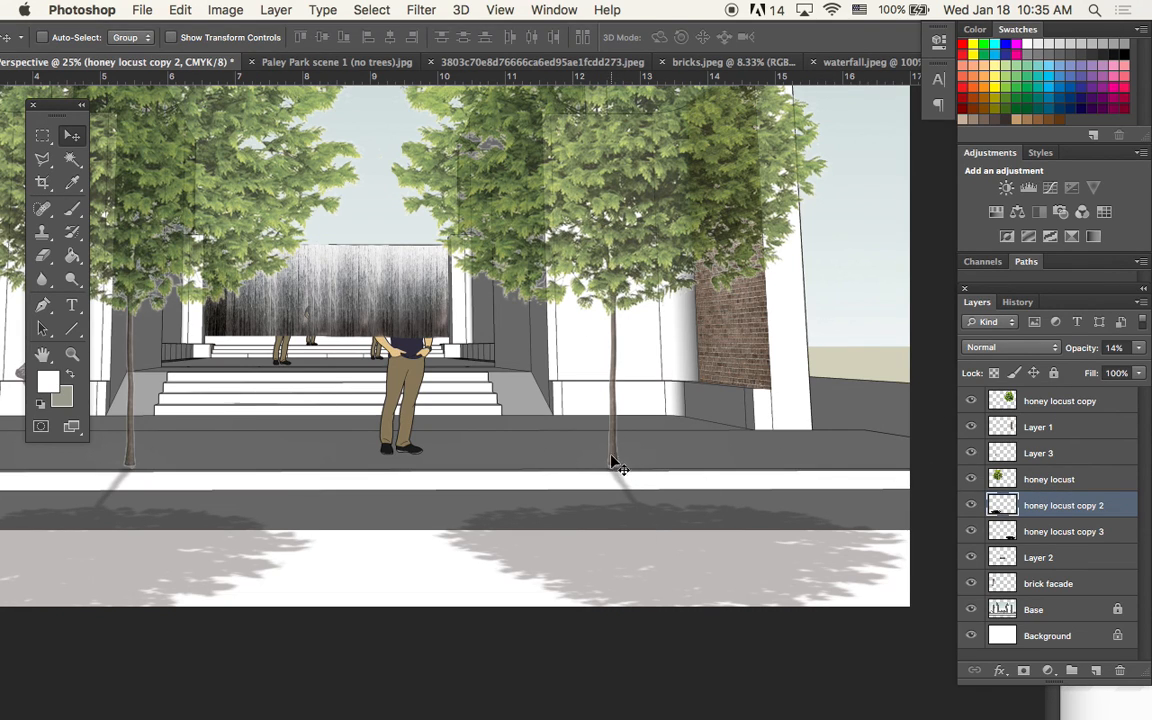
{"action": "key", "text": "super+minus"}
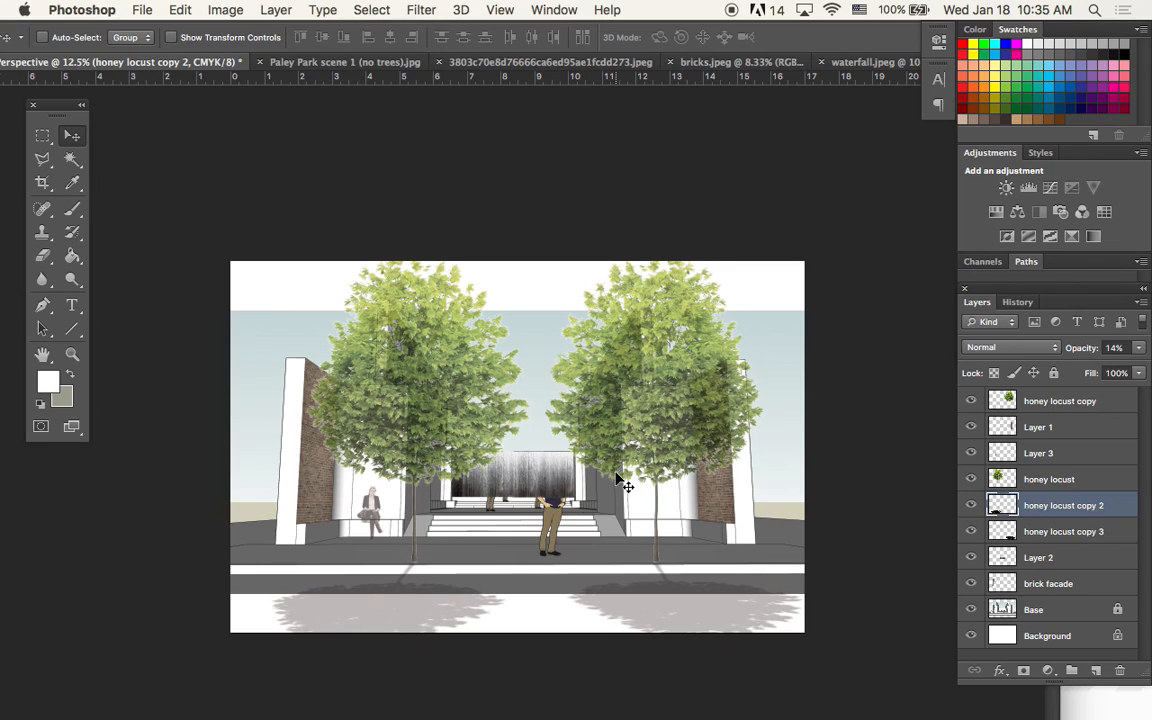
{"action": "right_click", "coordinate": [680, 434]}
{"action": "left_click", "coordinate": [717, 342]}
- Open Paley Park_Final.psd from the 17.01.18 Photoshop folder
{"action": "key", "text": "super+o"}
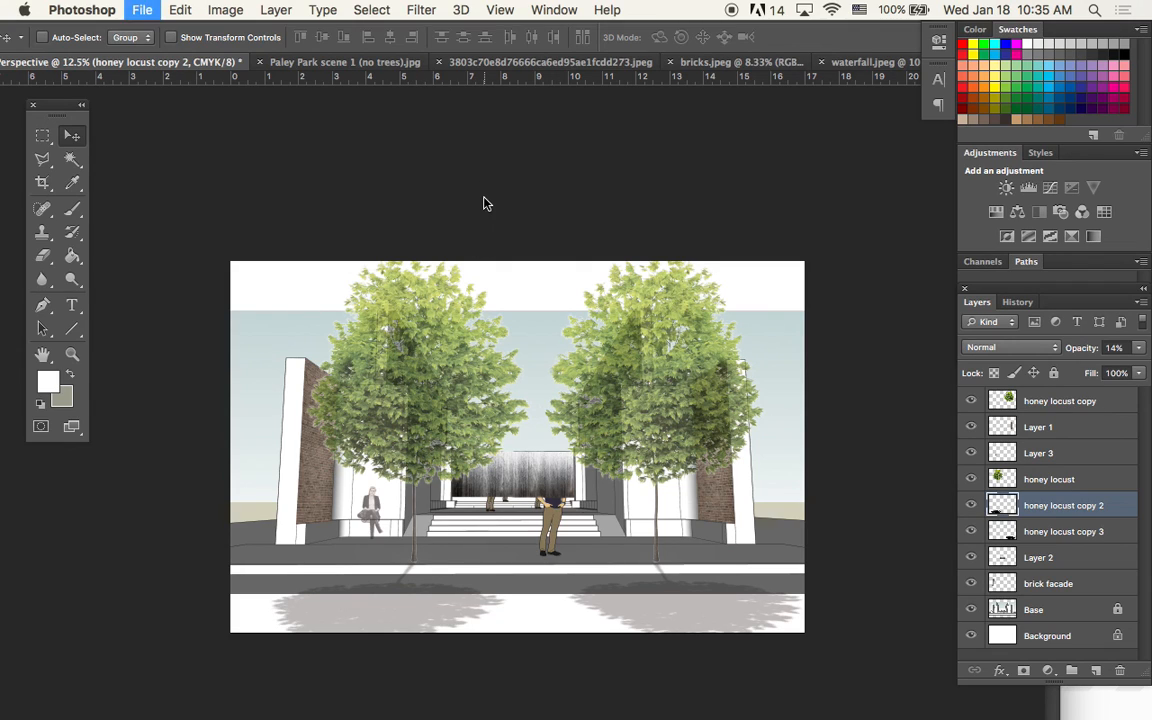
{"action": "scroll", "coordinate": [405, 290], "scroll_direction": "down", "scroll_amount": 3}
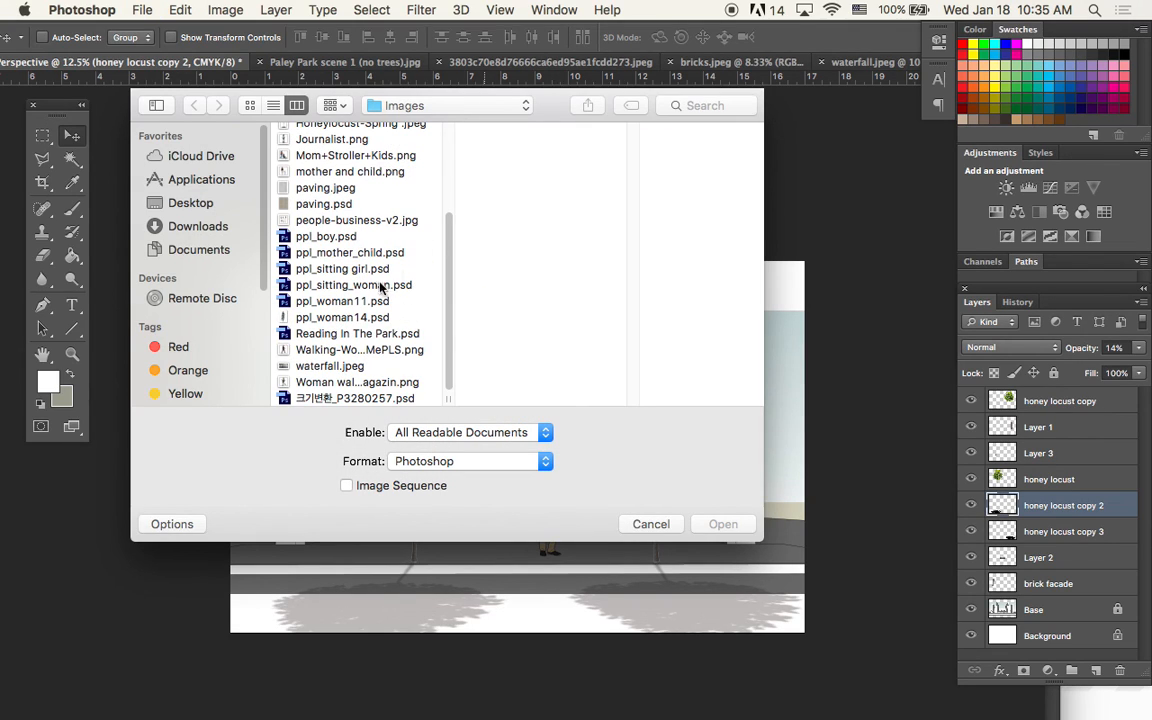
{"action": "scroll", "coordinate": [410, 225], "scroll_direction": "up", "scroll_amount": 3}
{"action": "left_click", "coordinate": [455, 107]}
{"action": "left_click", "coordinate": [457, 122]}
{"action": "left_click", "coordinate": [517, 277]}
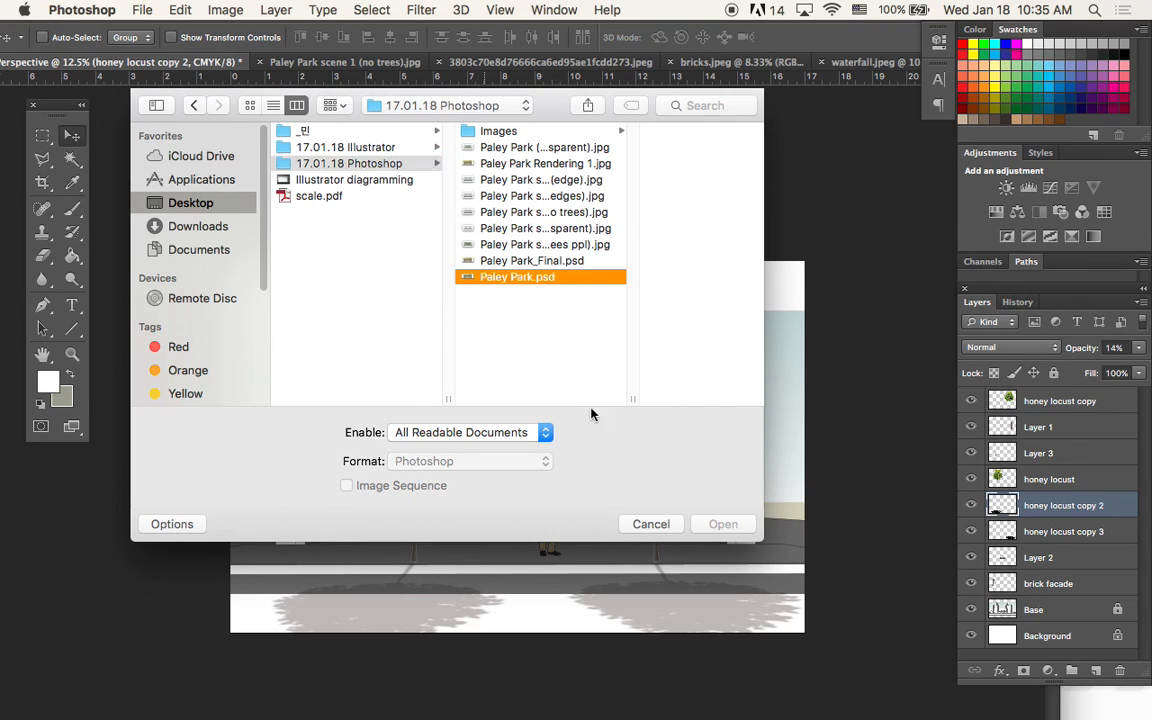
{"action": "key", "text": "Up"}
{"action": "left_click", "coordinate": [721, 525]}
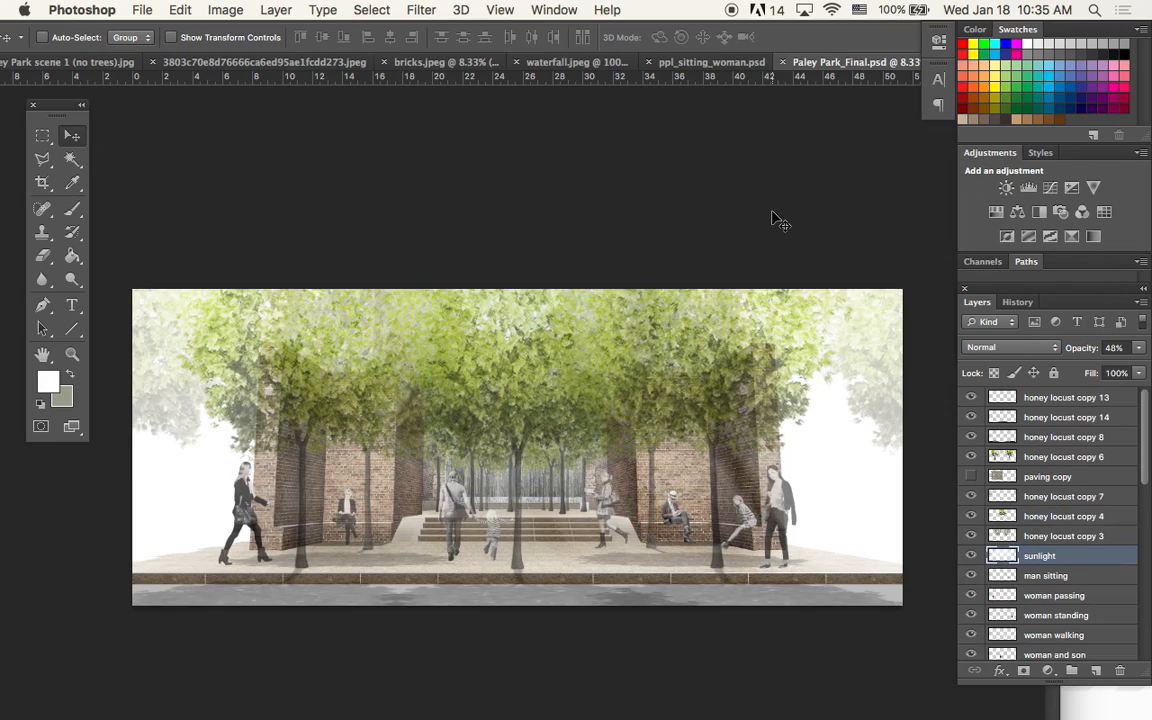
- Examine the finished Paley Park rendering and its layer stack for the trees, sunlight, people, steps and brick walls
{"action": "key", "text": "super+equal"}
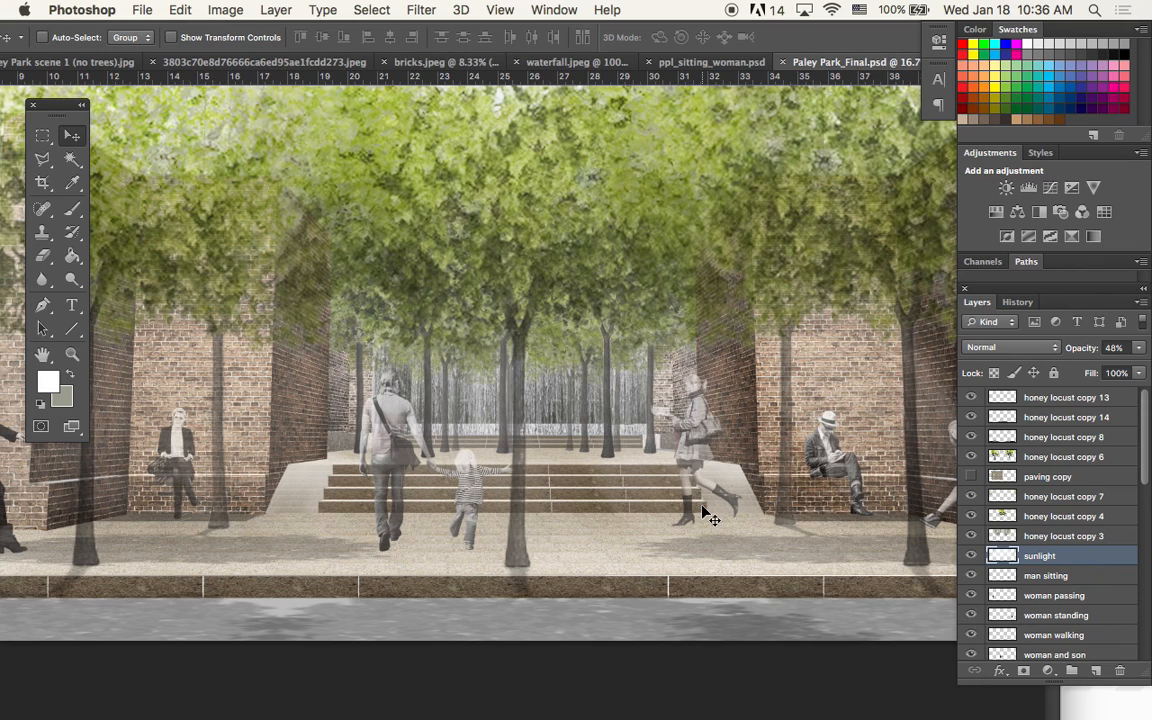
{"action": "key", "text": "super+minus"}
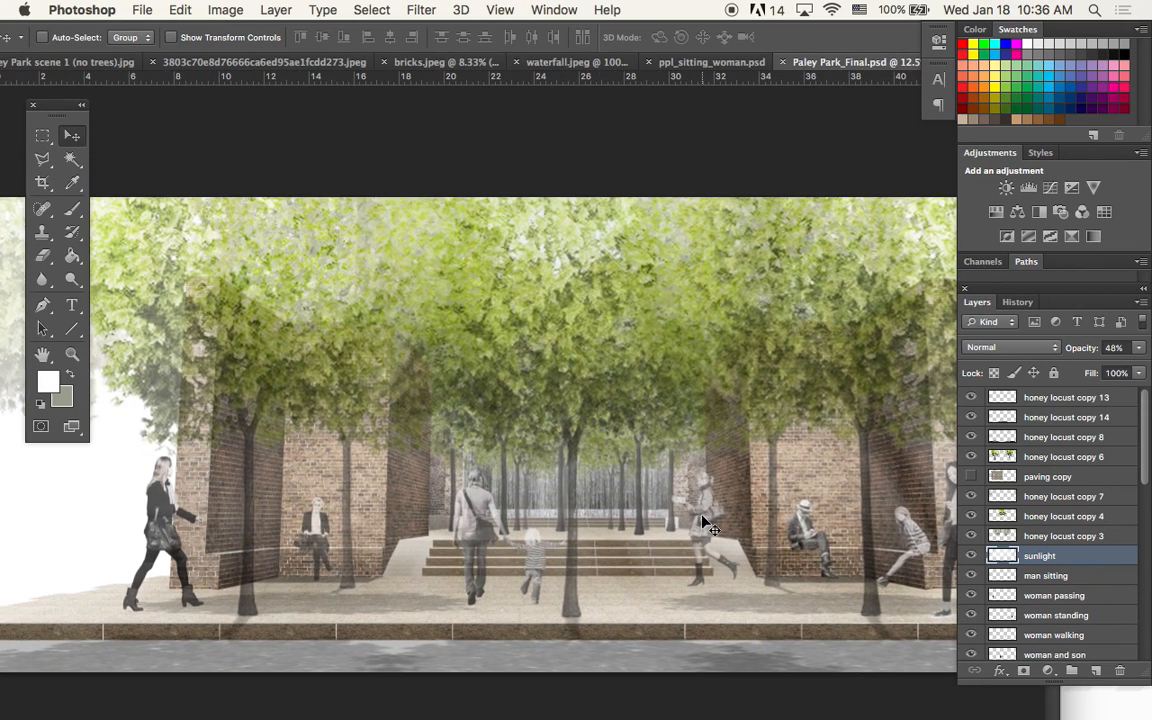
{"action": "scroll", "coordinate": [705, 525], "scroll_direction": "right", "scroll_amount": 2}
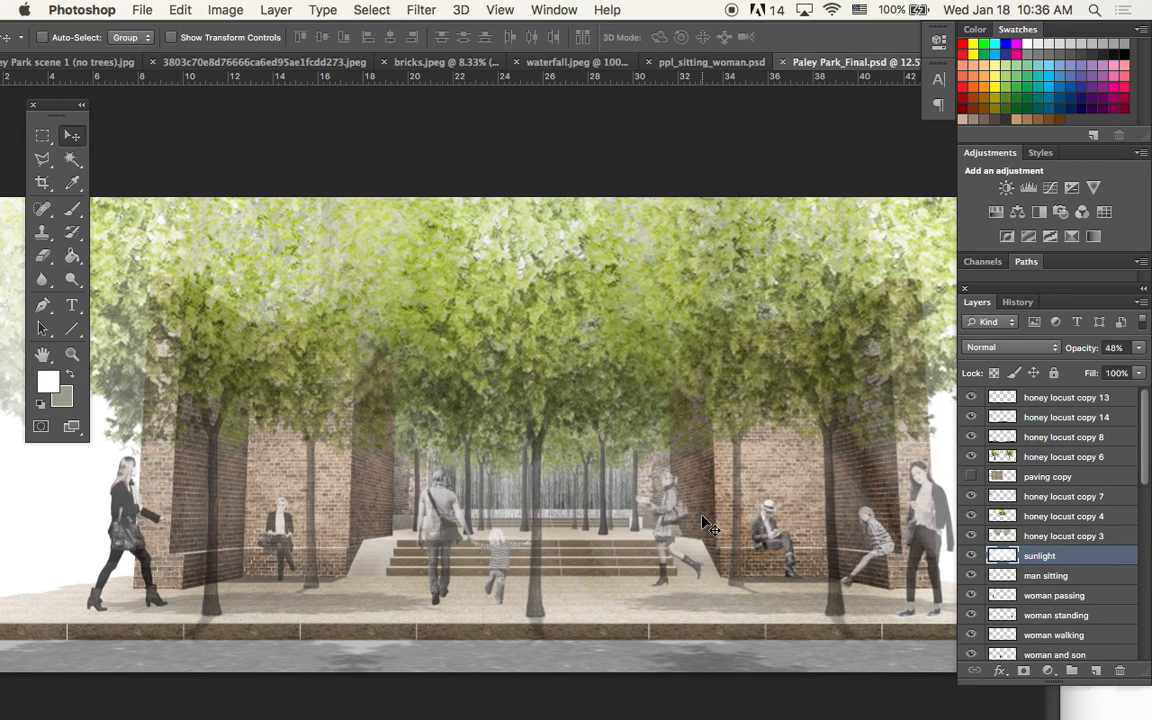
{"action": "key", "text": "super+equal"}
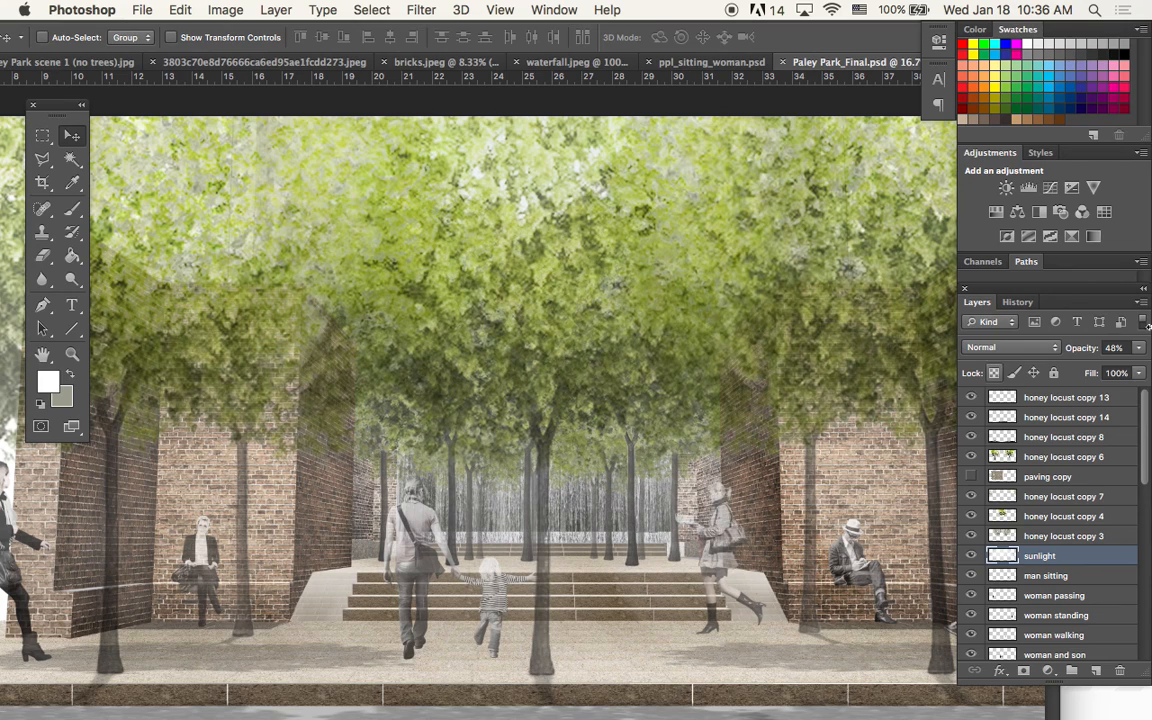
{"action": "left_click_drag", "start_coordinate": [1037, 295], "coordinate": [520, 118]}
{"action": "scroll", "coordinate": [548, 350], "scroll_direction": "down", "scroll_amount": 5}
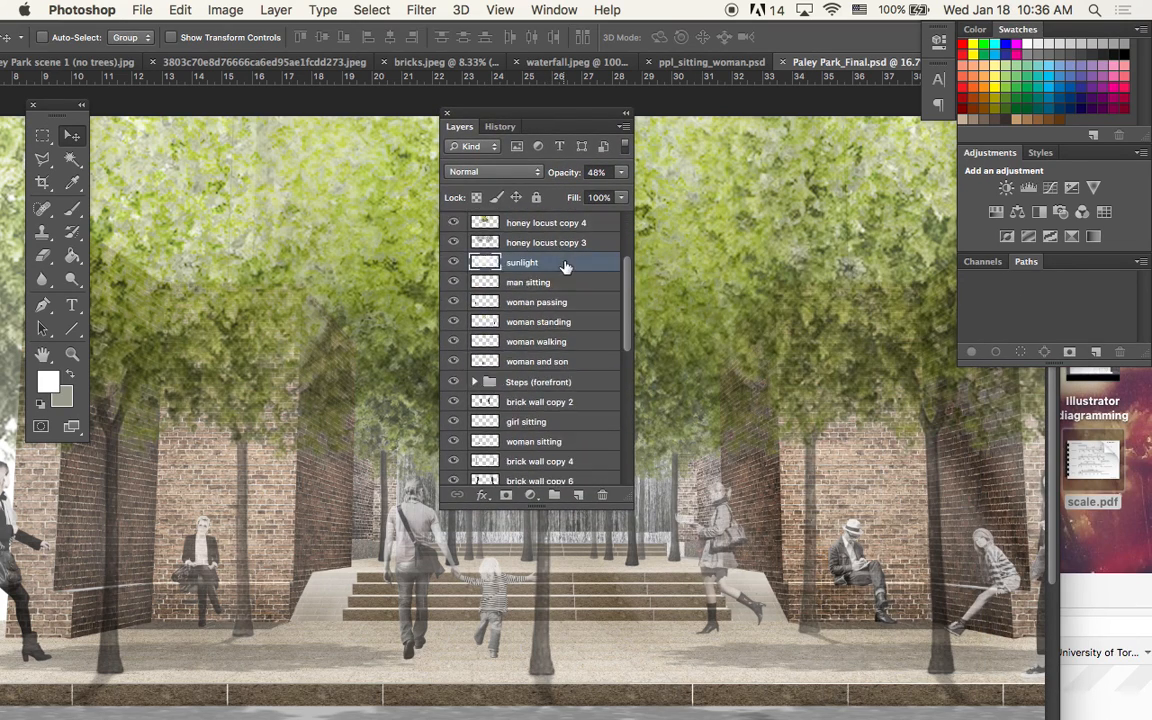
{"action": "scroll", "coordinate": [580, 292], "scroll_direction": "up", "scroll_amount": 5}
{"action": "scroll", "coordinate": [567, 262], "scroll_direction": "down", "scroll_amount": 10}
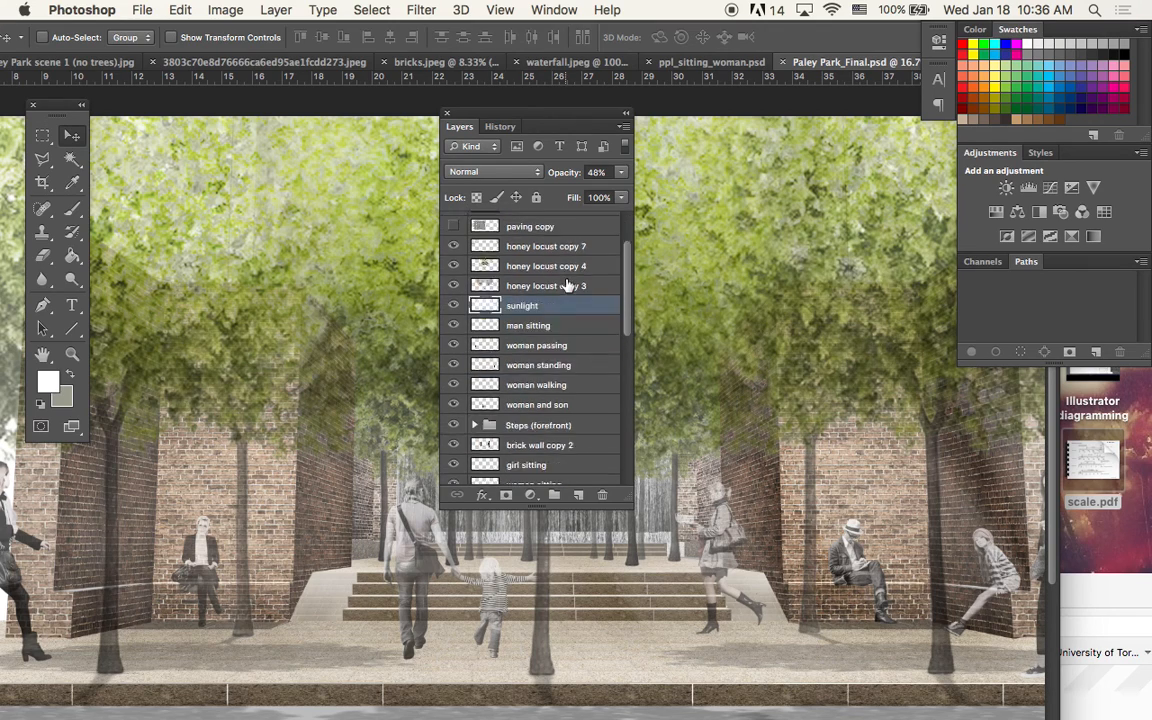
{"action": "scroll", "coordinate": [569, 287], "scroll_direction": "up", "scroll_amount": 3}
{"action": "scroll", "coordinate": [569, 287], "scroll_direction": "up", "scroll_amount": 4}
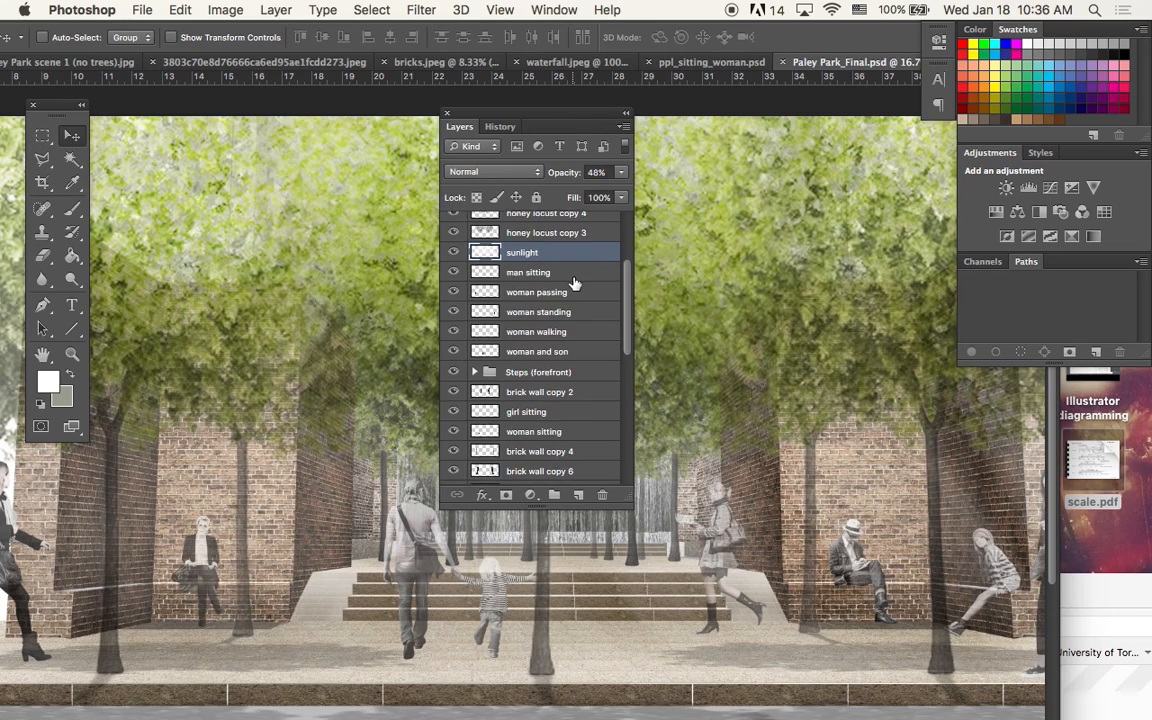
{"action": "scroll", "coordinate": [574, 283], "scroll_direction": "down", "scroll_amount": 1}
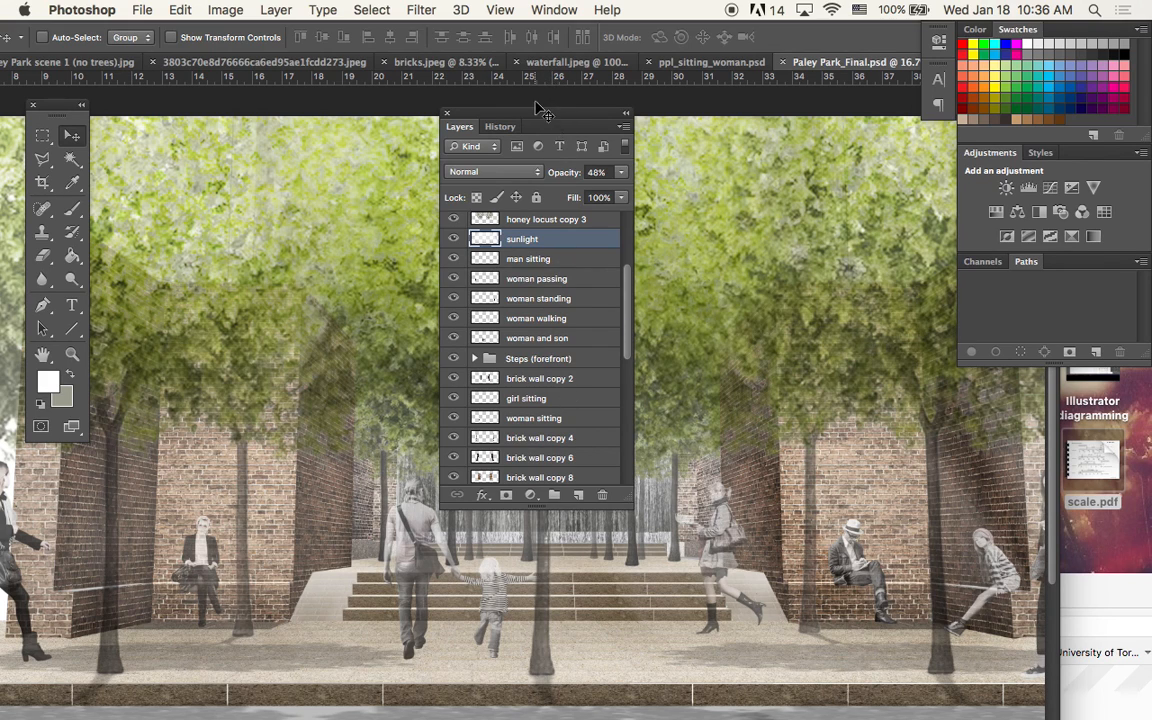
{"action": "left_click_drag", "start_coordinate": [533, 116], "coordinate": [1049, 319]}
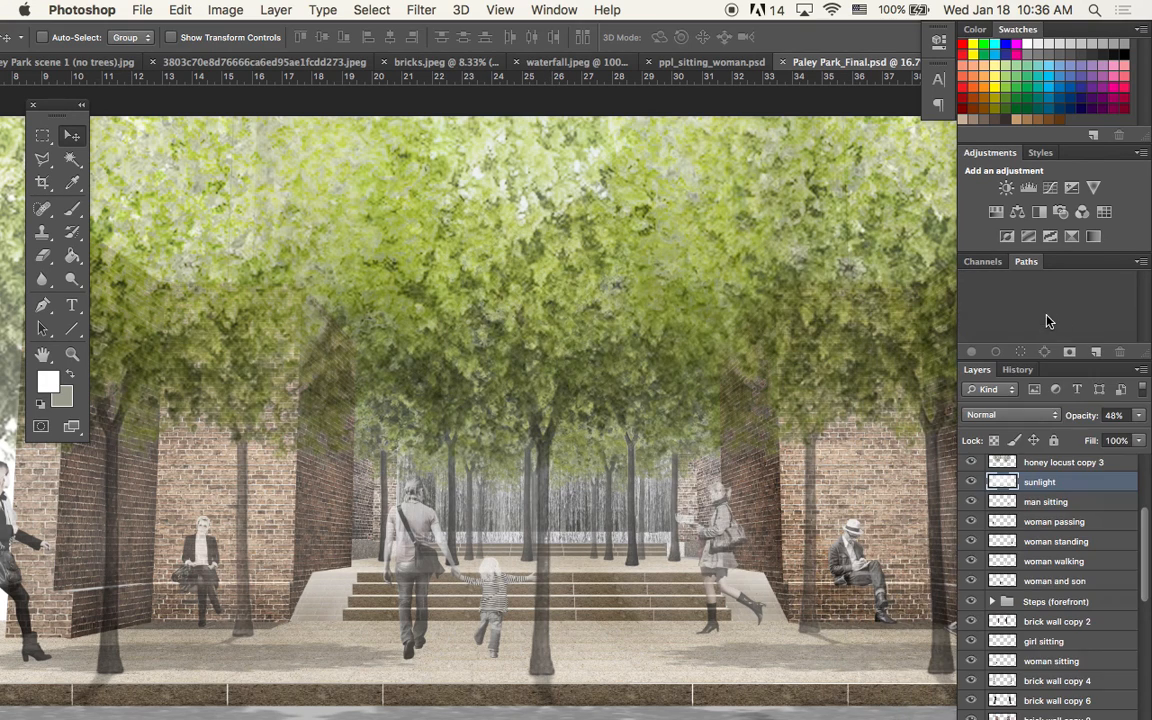
{"action": "scroll", "coordinate": [731, 437], "scroll_direction": "down", "scroll_amount": 1}
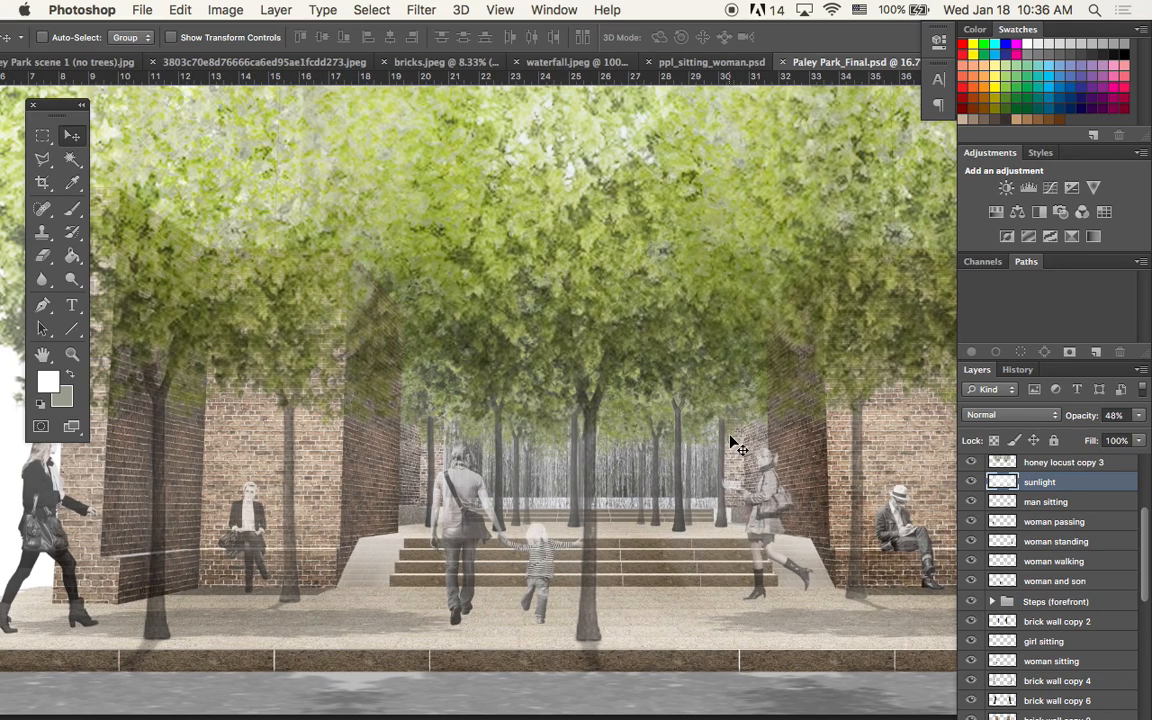
- Set the opacity of the central foreground tree layer, honey locust copy 4, to 57%
{"action": "scroll", "coordinate": [735, 445], "scroll_direction": "down", "scroll_amount": 1}
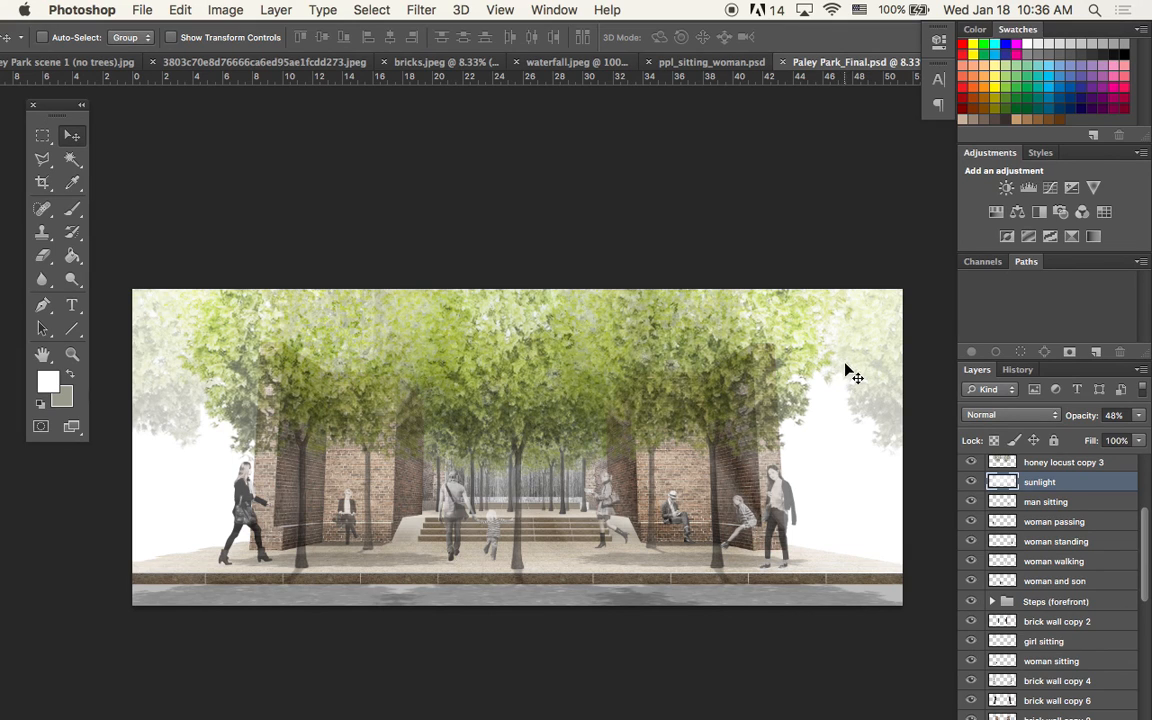
{"action": "scroll", "coordinate": [848, 372], "scroll_direction": "up", "scroll_amount": 1}
{"action": "scroll", "coordinate": [278, 400], "scroll_direction": "right", "scroll_amount": 1}
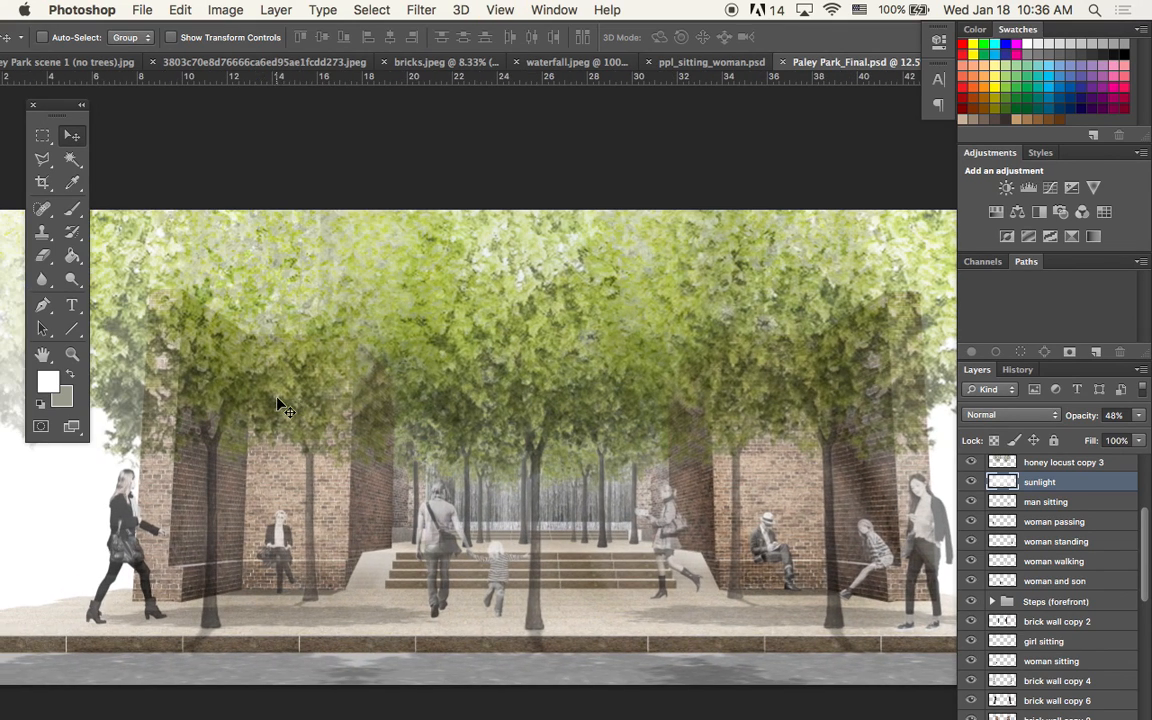
{"action": "scroll", "coordinate": [272, 380], "scroll_direction": "right", "scroll_amount": 1}
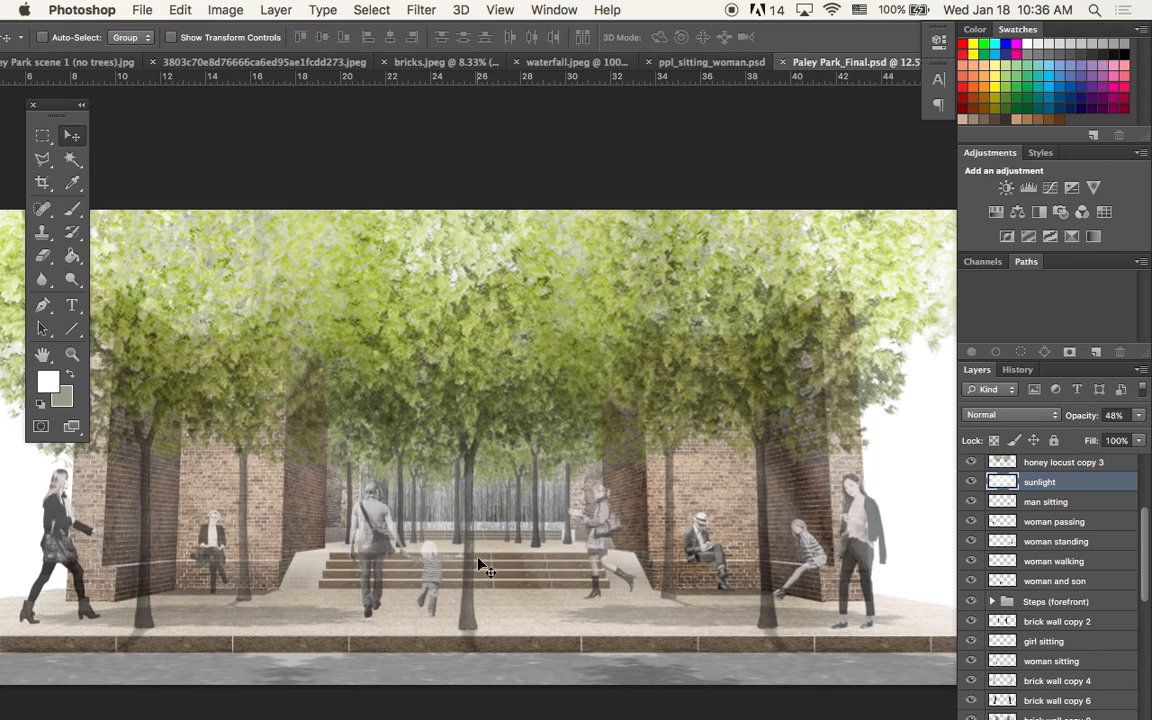
{"action": "right_click", "coordinate": [475, 565]}
{"action": "left_click", "coordinate": [500, 556]}
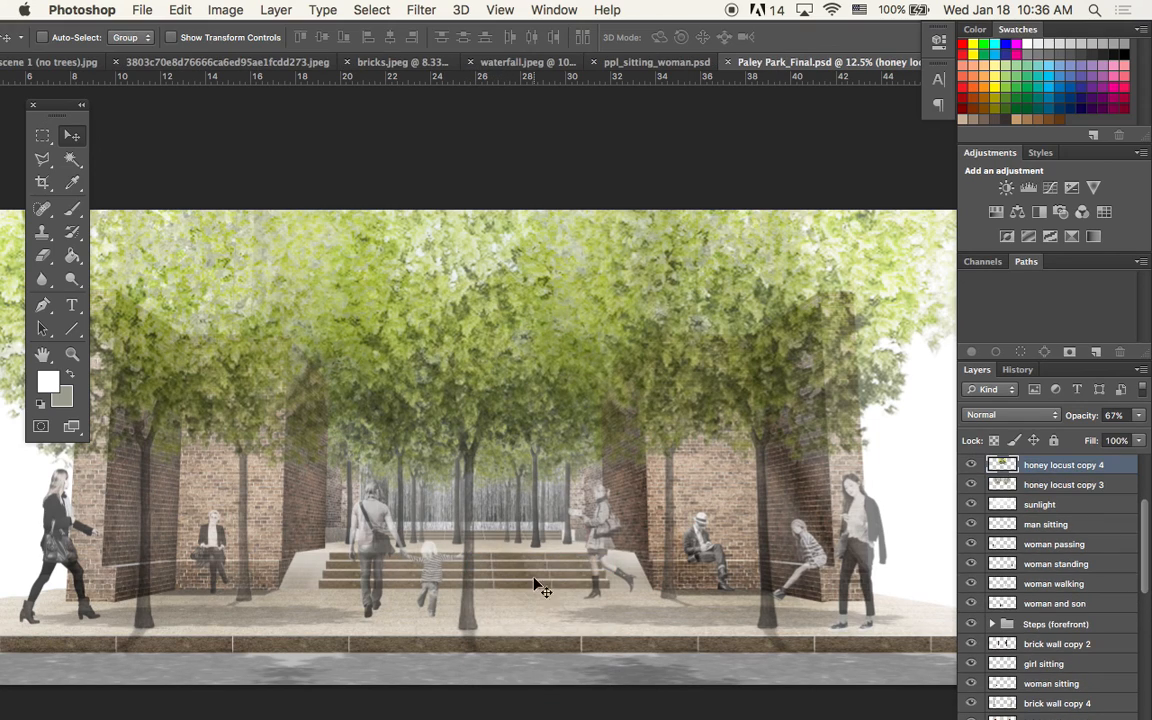
{"action": "left_click_drag", "start_coordinate": [1138, 414], "coordinate": [1148, 437]}
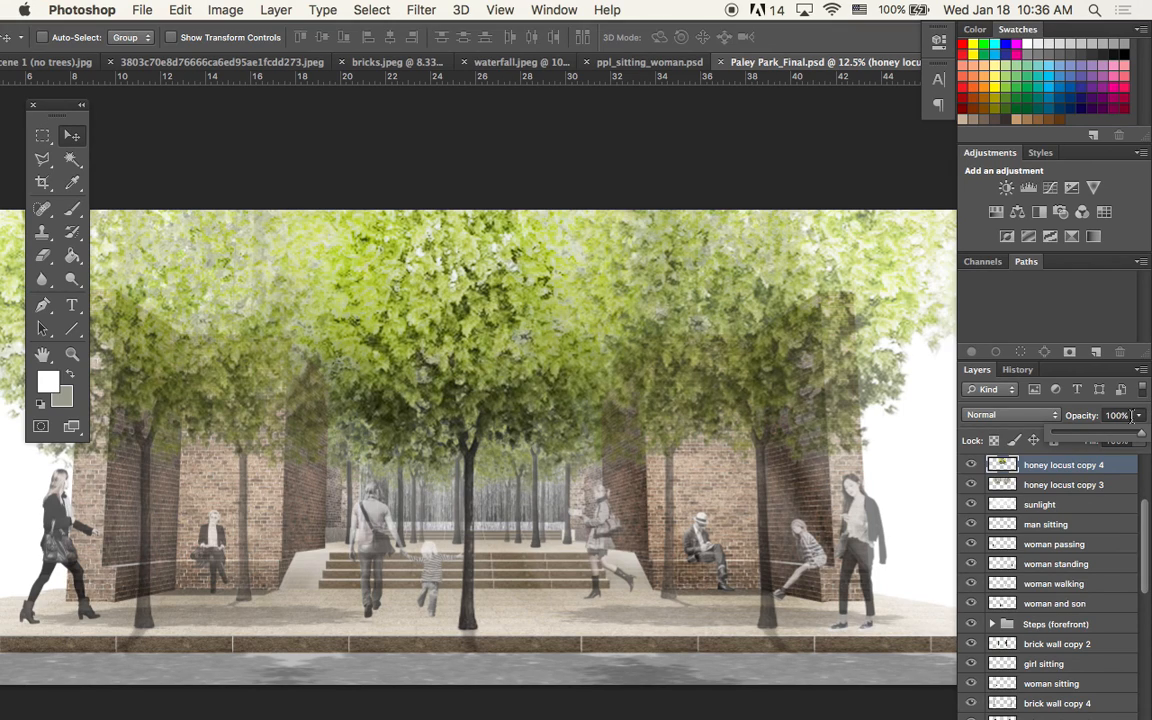
{"action": "left_click_drag", "start_coordinate": [1115, 432], "coordinate": [1101, 437]}
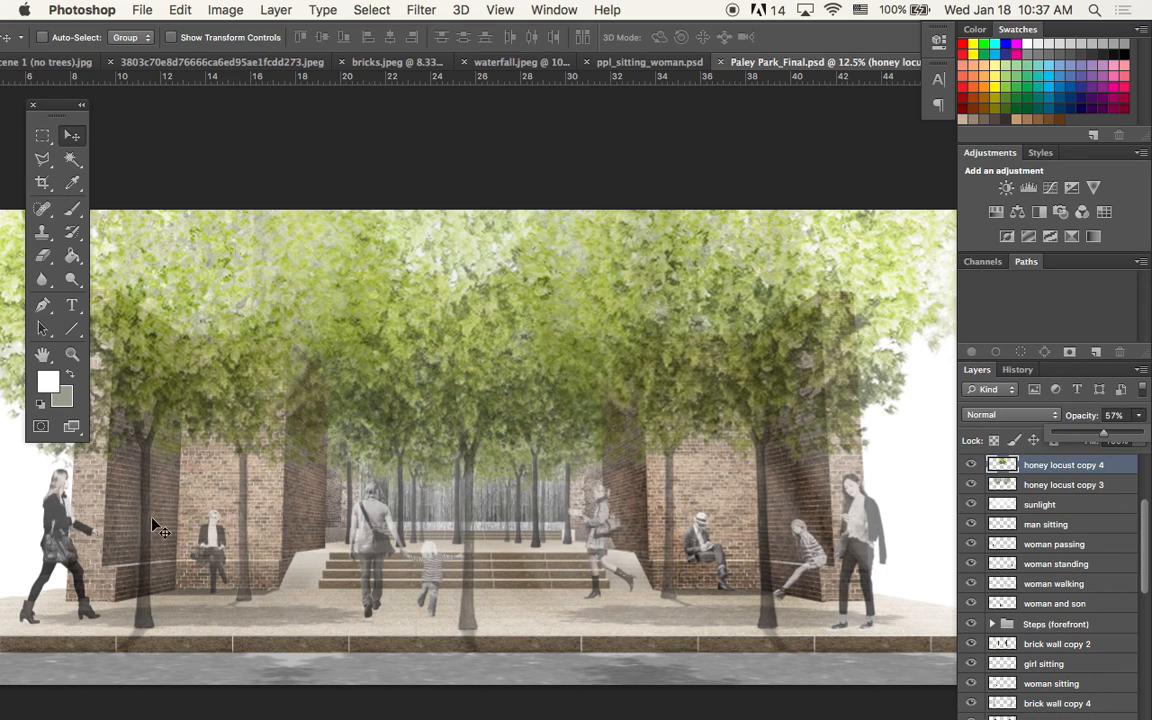
- Try a black silhouette on the woman and son layer with a Levels output white of 0, and undo it
{"action": "scroll", "coordinate": [150, 530], "scroll_direction": "left", "scroll_amount": 3}
{"action": "scroll", "coordinate": [453, 558], "scroll_direction": "right", "scroll_amount": 2}
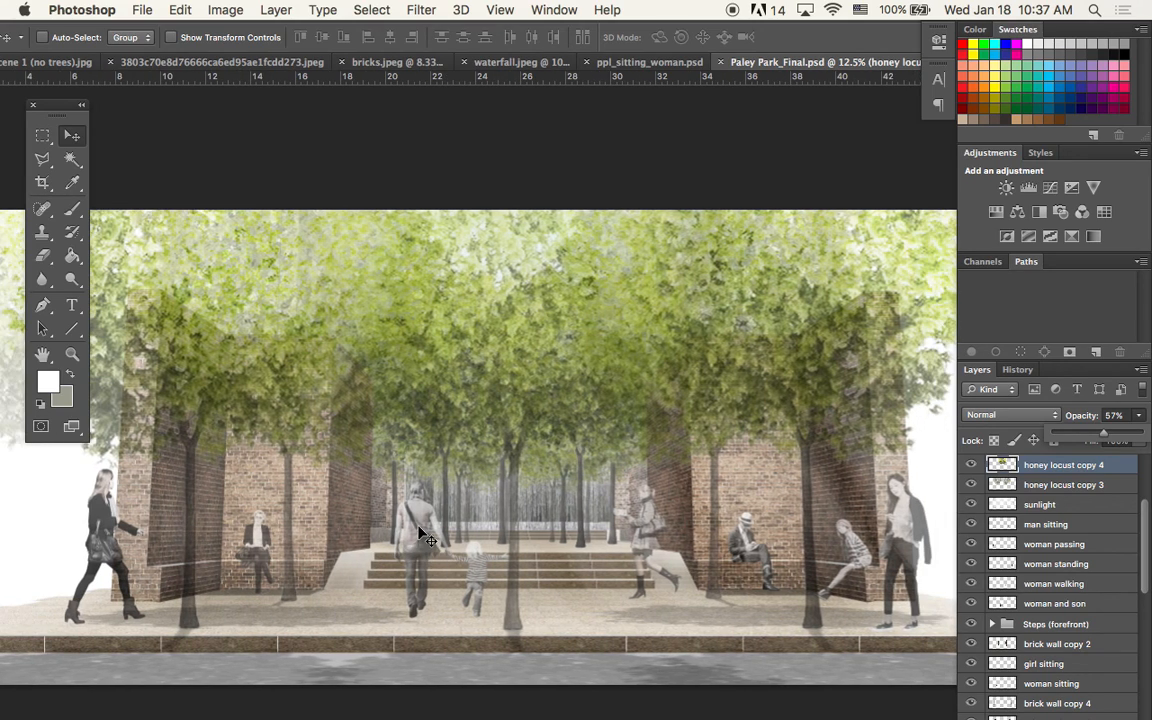
{"action": "right_click", "coordinate": [414, 523]}
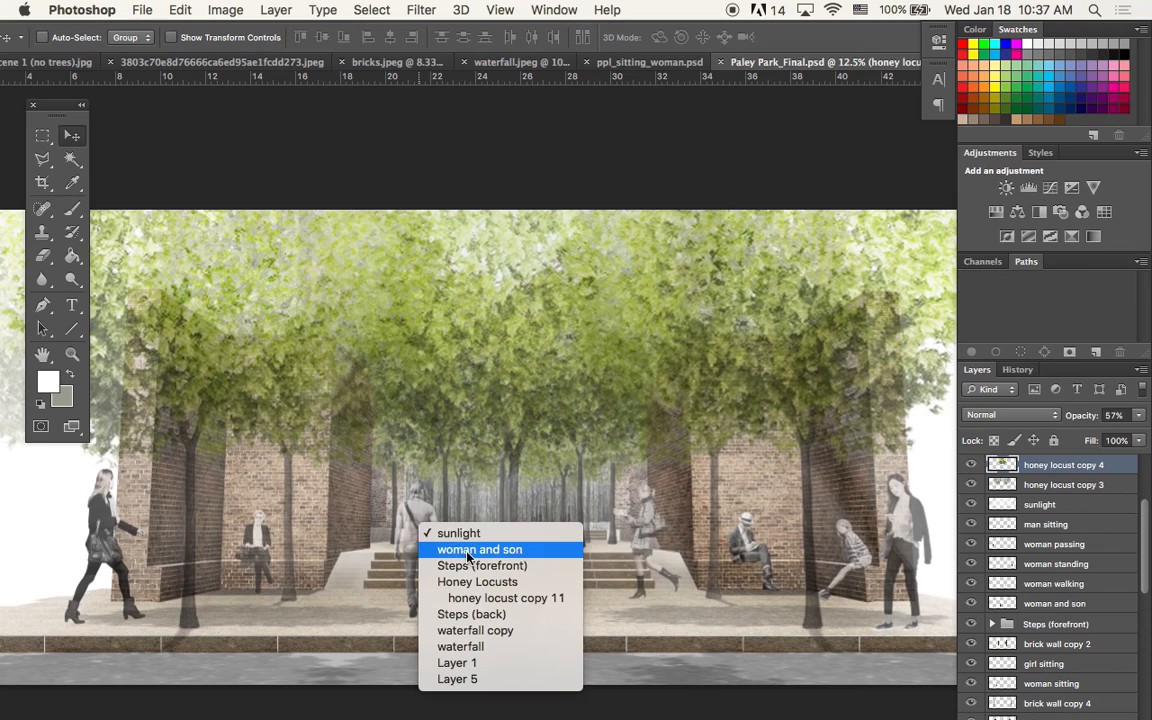
{"action": "left_click", "coordinate": [432, 549]}
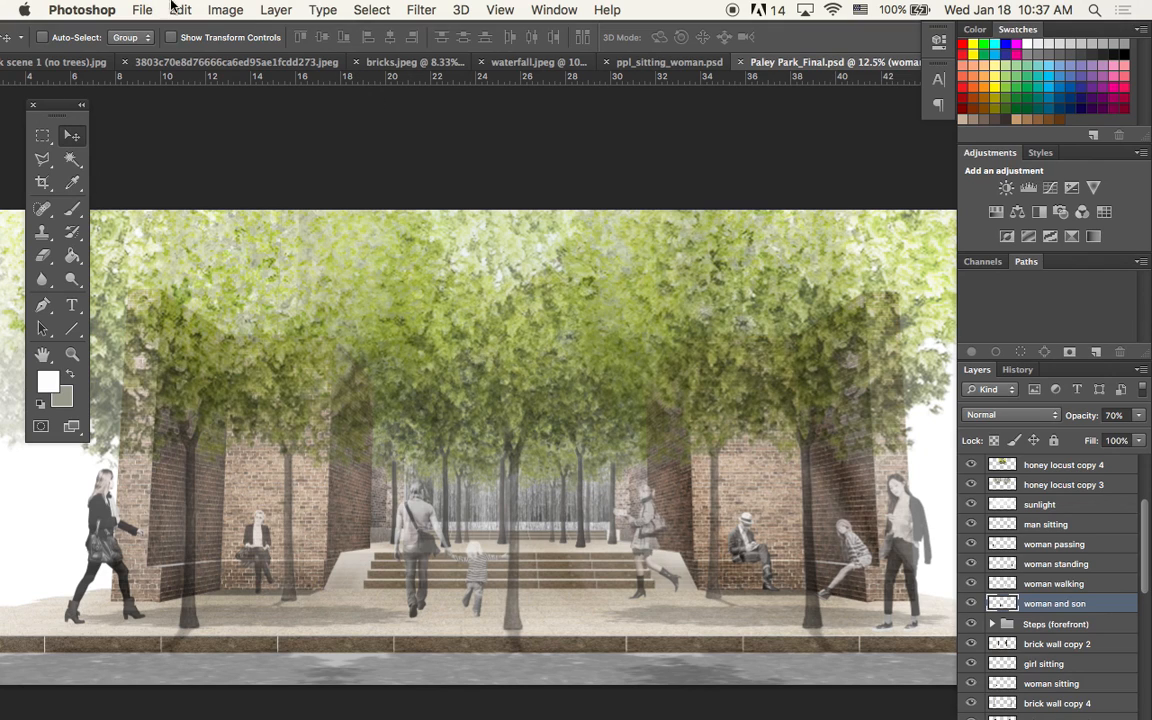
{"action": "left_click", "coordinate": [225, 10]}
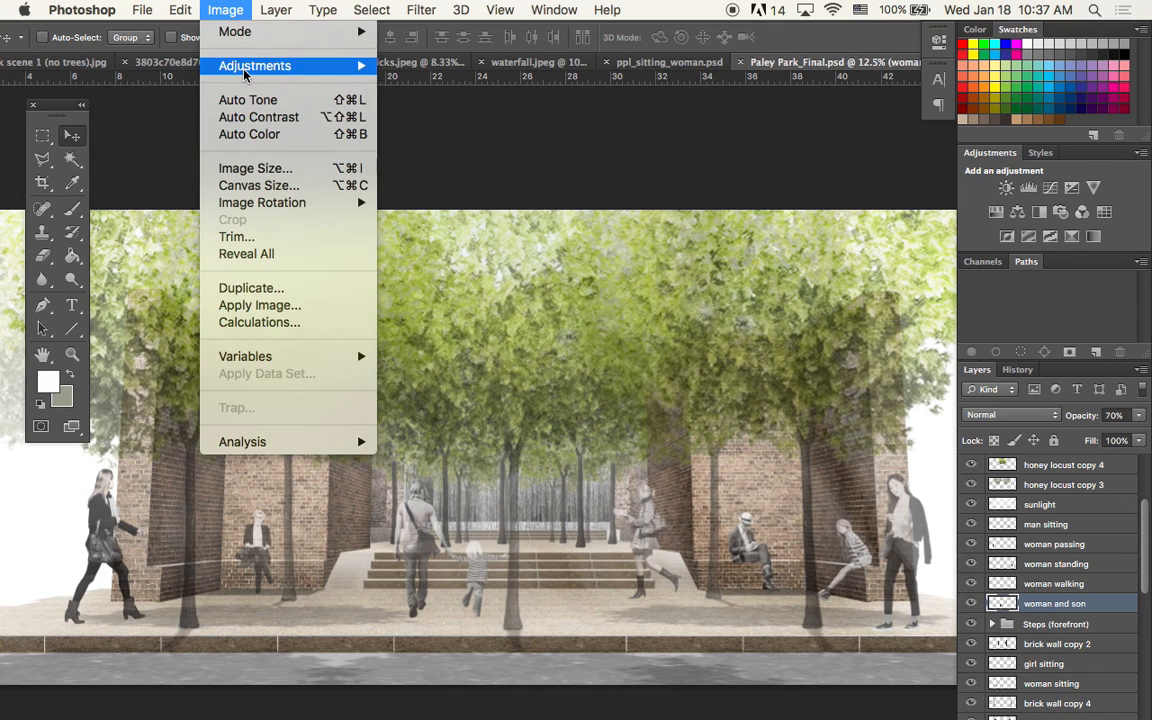
{"action": "mouse_move", "coordinate": [244, 75]}
{"action": "left_click", "coordinate": [482, 84]}
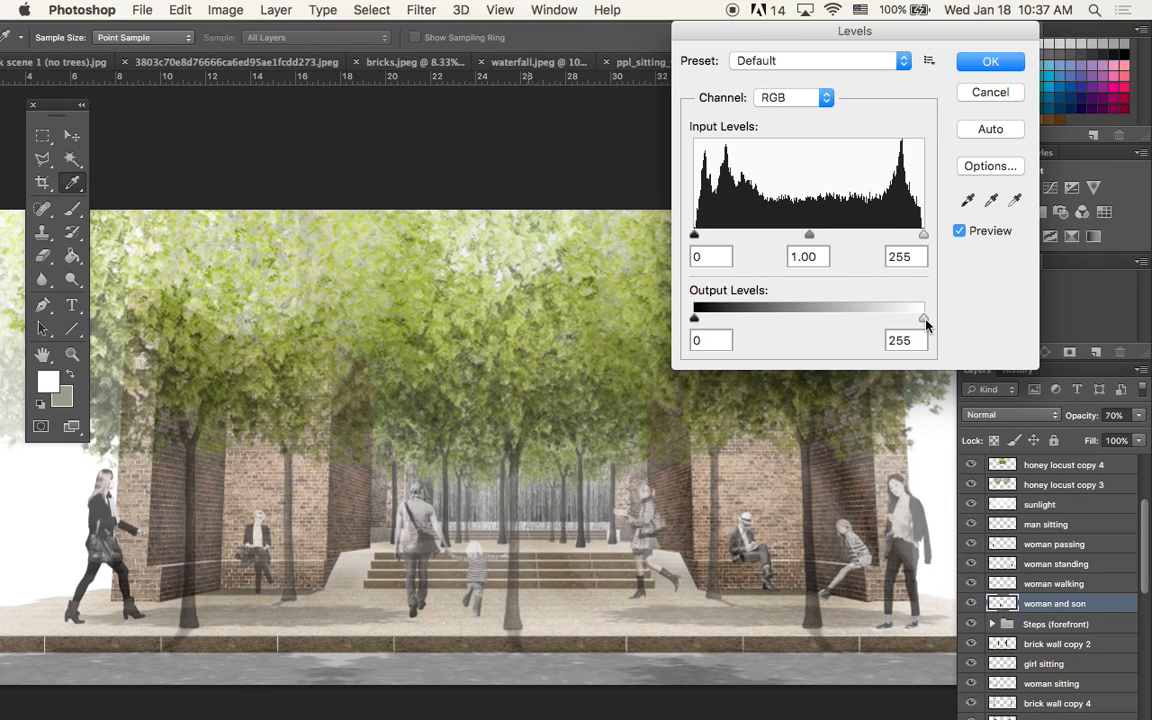
{"action": "left_click_drag", "start_coordinate": [924, 320], "coordinate": [673, 320]}
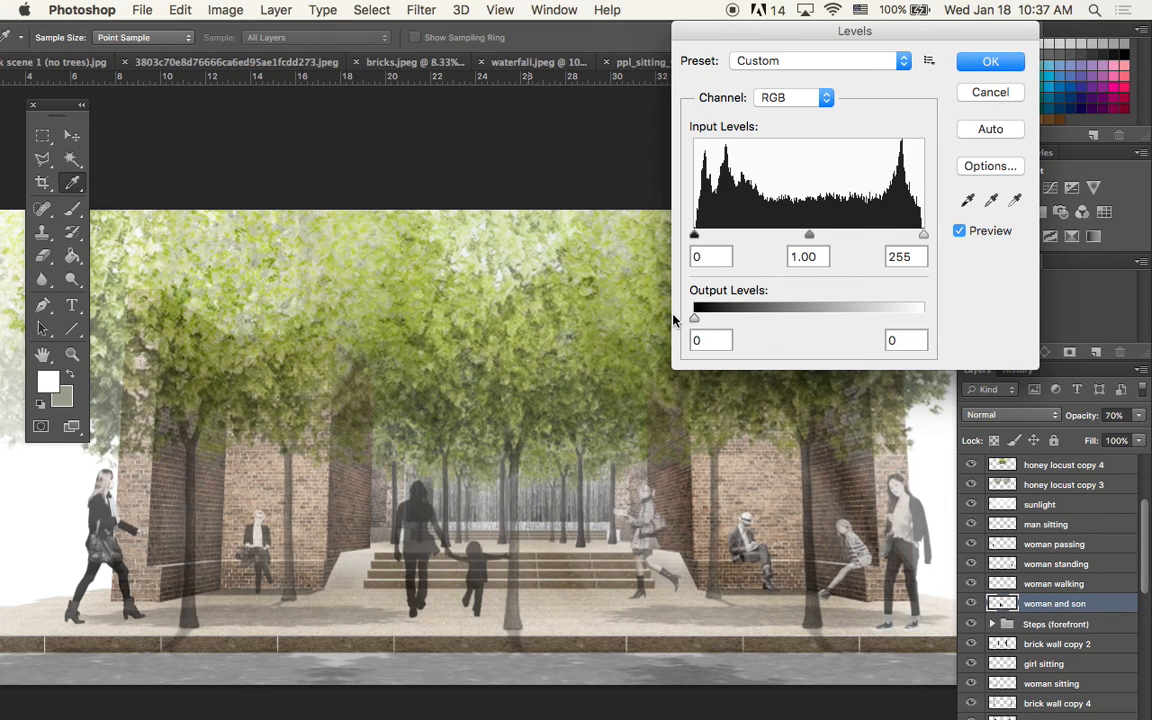
{"action": "key", "text": "super+z"}
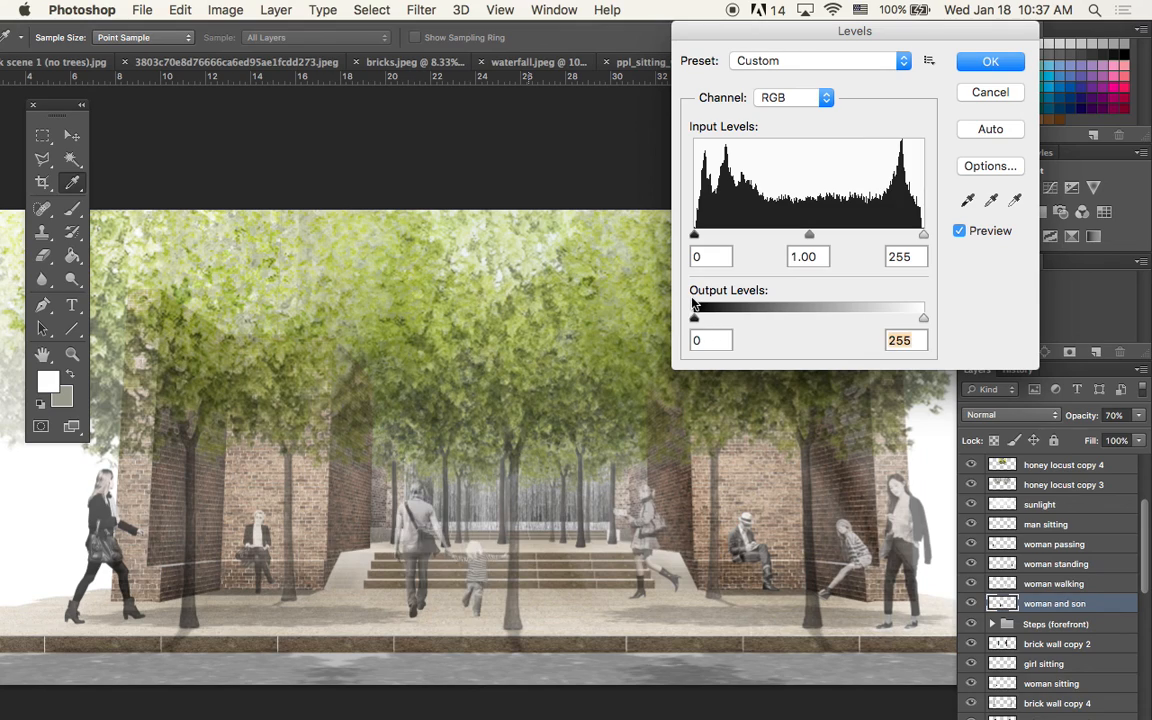
- Turn the woman and son into a white silhouette by setting the Levels output black value to 255
{"action": "left_click_drag", "start_coordinate": [693, 320], "coordinate": [937, 314]}
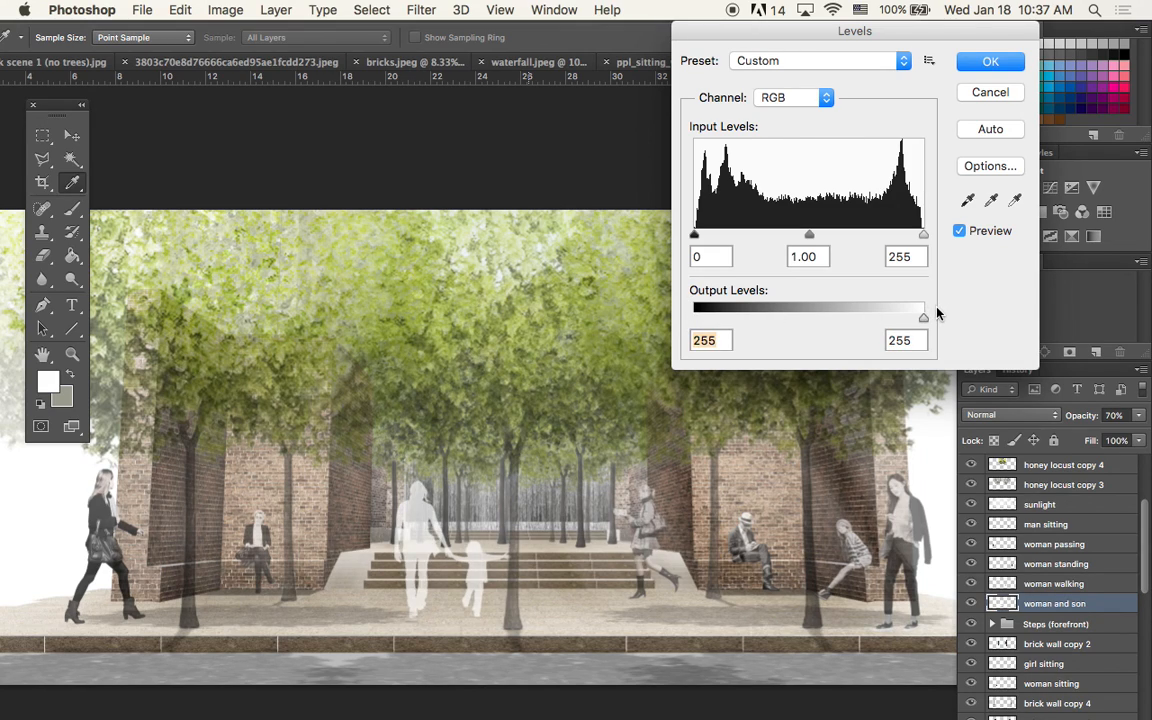
{"action": "left_click", "coordinate": [967, 64]}
{"action": "mouse_move", "coordinate": [424, 537]}
{"action": "left_mouse_down"}
{"action": "mouse_move", "coordinate": [500, 320]}
{"action": "mouse_move", "coordinate": [515, 400]}
{"action": "mouse_move", "coordinate": [605, 490]}
{"action": "mouse_move", "coordinate": [568, 528]}
{"action": "mouse_move", "coordinate": [410, 535]}
{"action": "left_mouse_up"}
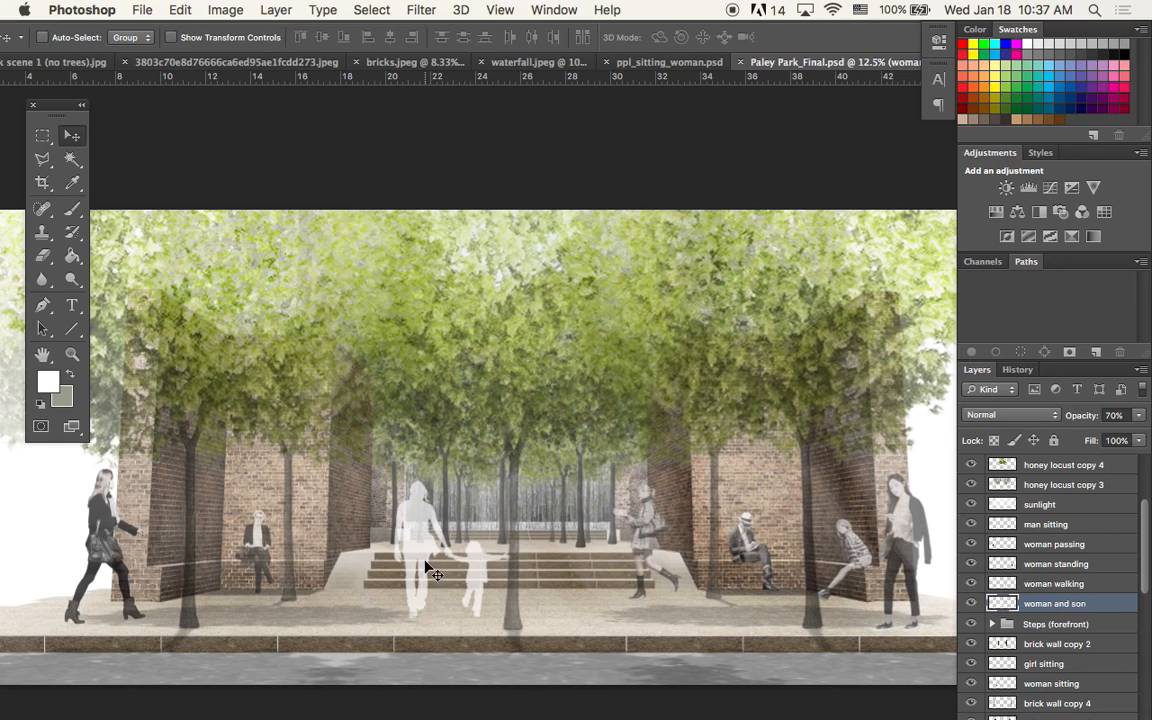
- Make the woman passing layer a white silhouette with a Levels output black of 255, and move it in front of the left brick wall
{"action": "right_click", "coordinate": [112, 530]}
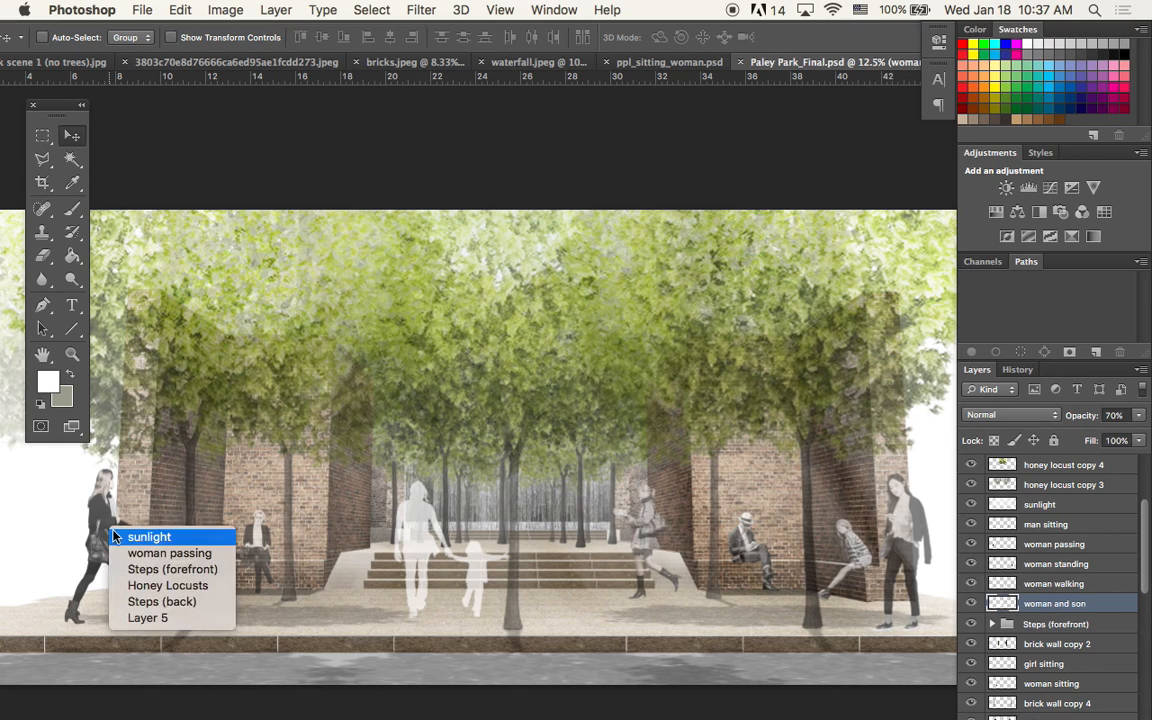
{"action": "left_click", "coordinate": [130, 555]}
{"action": "left_click", "coordinate": [225, 10]}
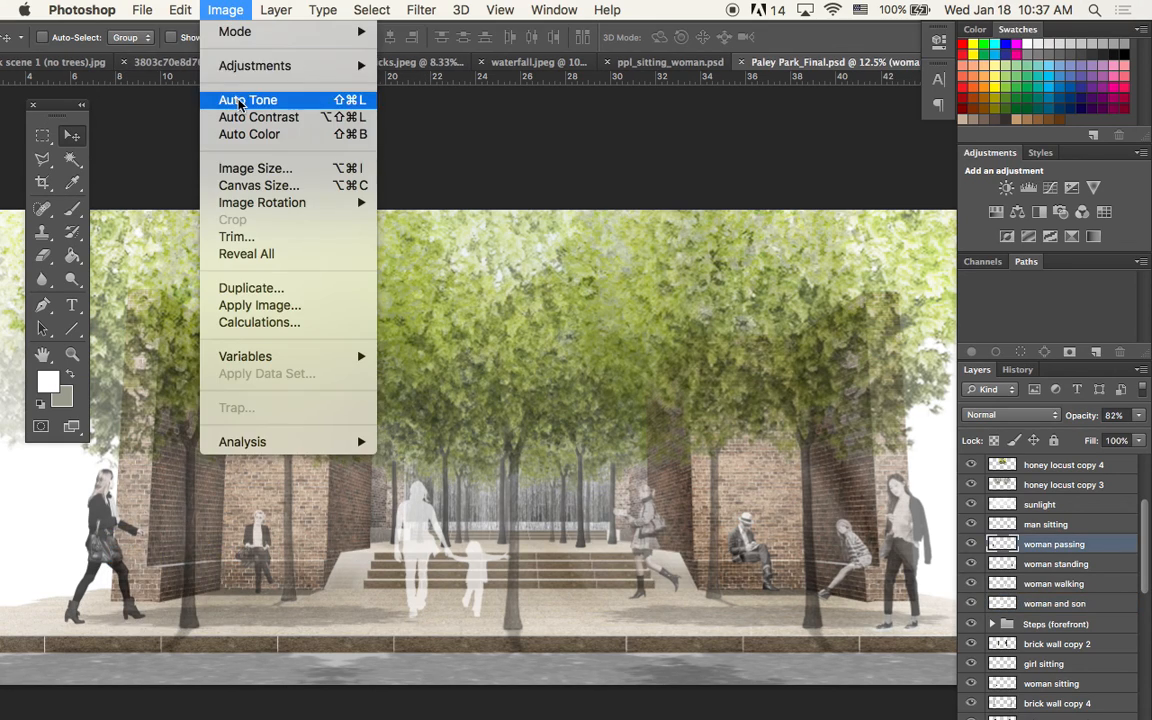
{"action": "mouse_move", "coordinate": [250, 66]}
{"action": "left_click", "coordinate": [485, 87]}
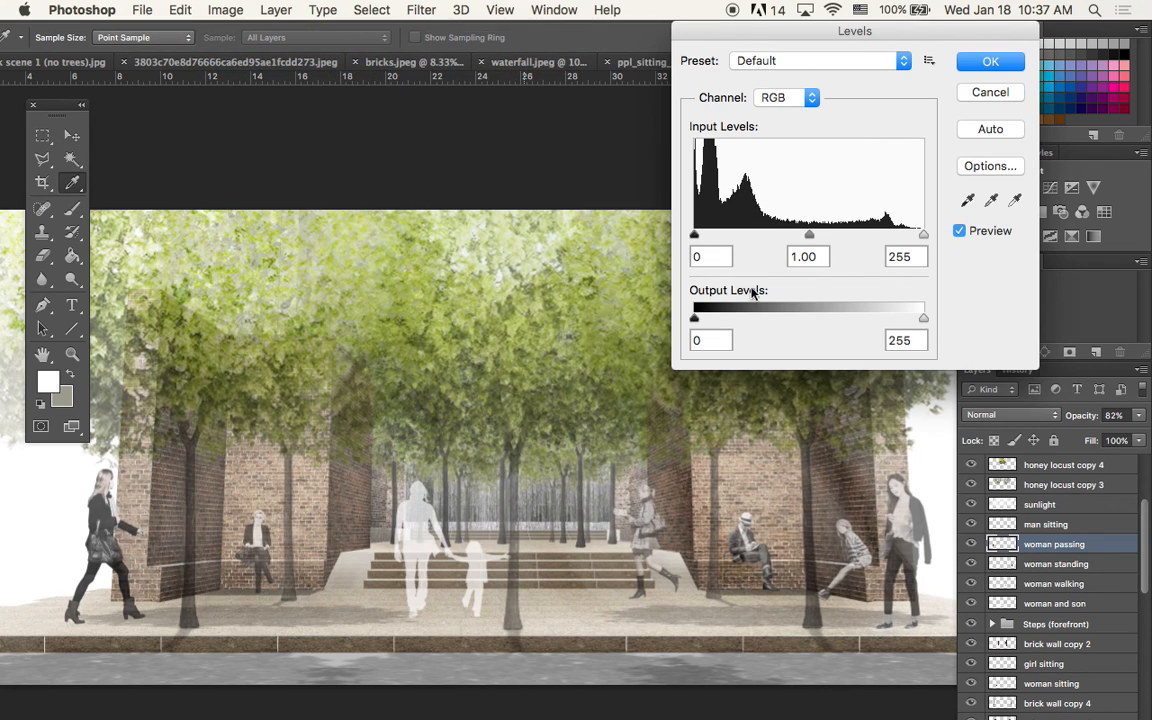
{"action": "left_click_drag", "start_coordinate": [695, 318], "coordinate": [923, 318]}
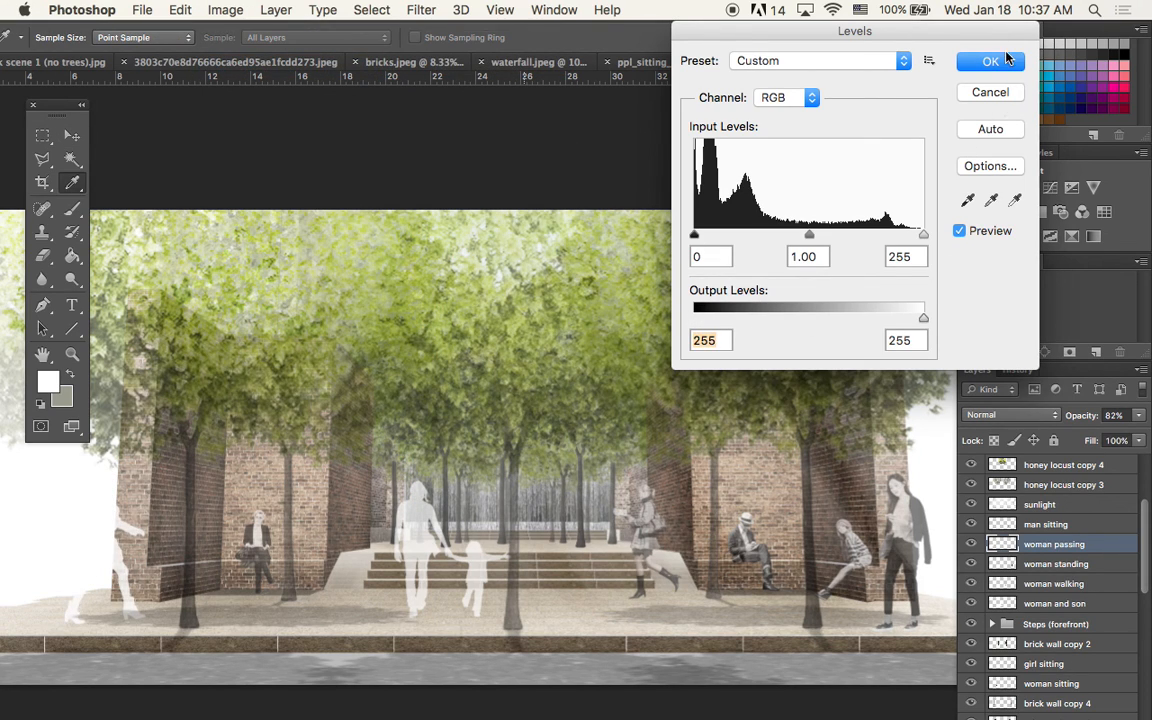
{"action": "left_click", "coordinate": [990, 61]}
{"action": "left_click_drag", "start_coordinate": [110, 515], "coordinate": [158, 515]}
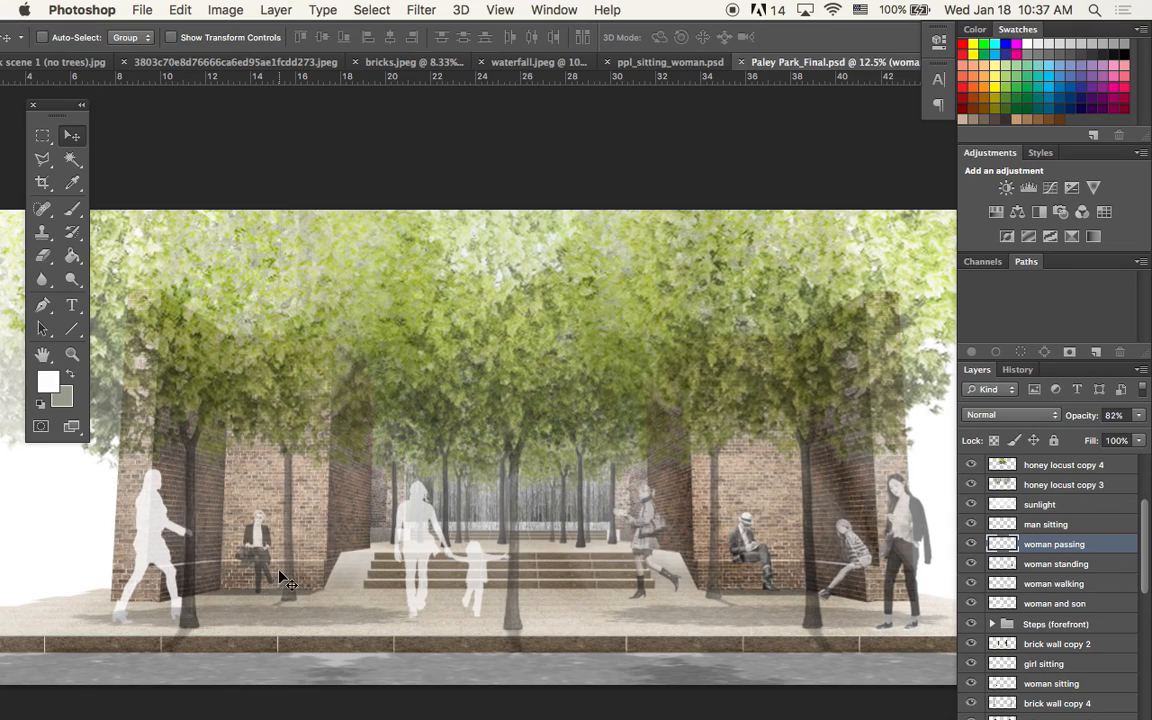
- Undo the move and the Levels silhouettes on the woman passing and the woman and son layers
{"action": "key", "text": "super+alt+z"}
{"action": "key", "text": "super+alt+z"}
{"action": "key", "text": "super+alt+z"}
{"action": "key", "text": "super+alt+z"}
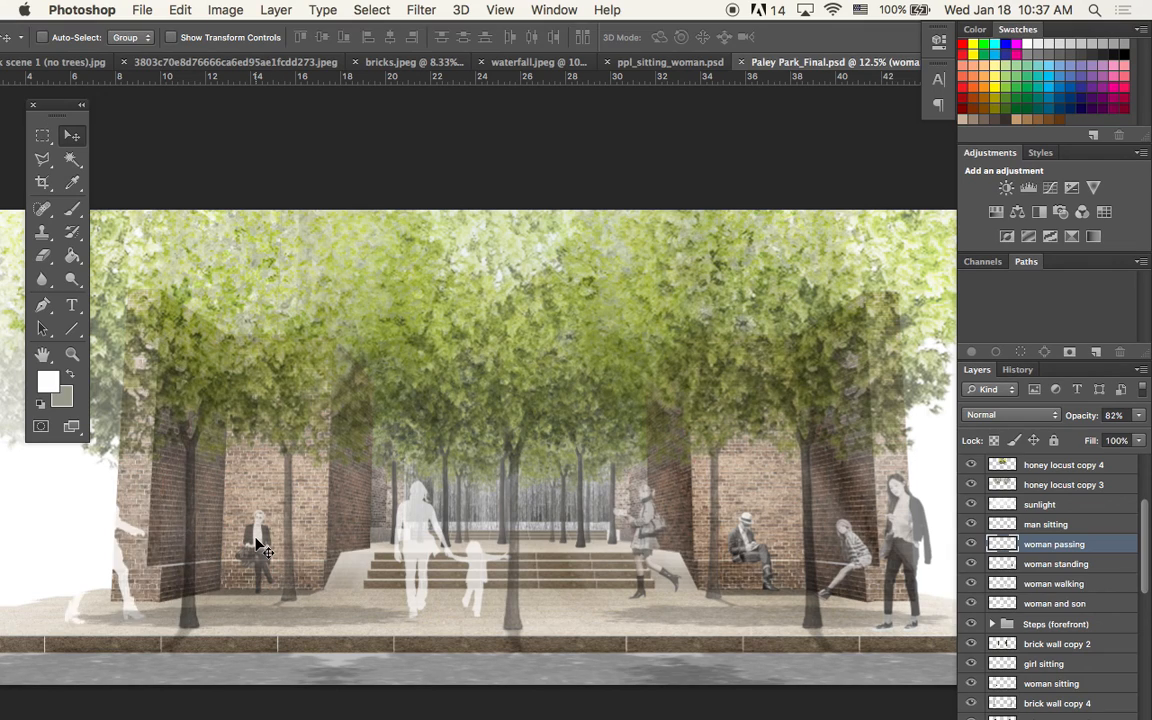
{"action": "key", "text": "super+alt+z"}
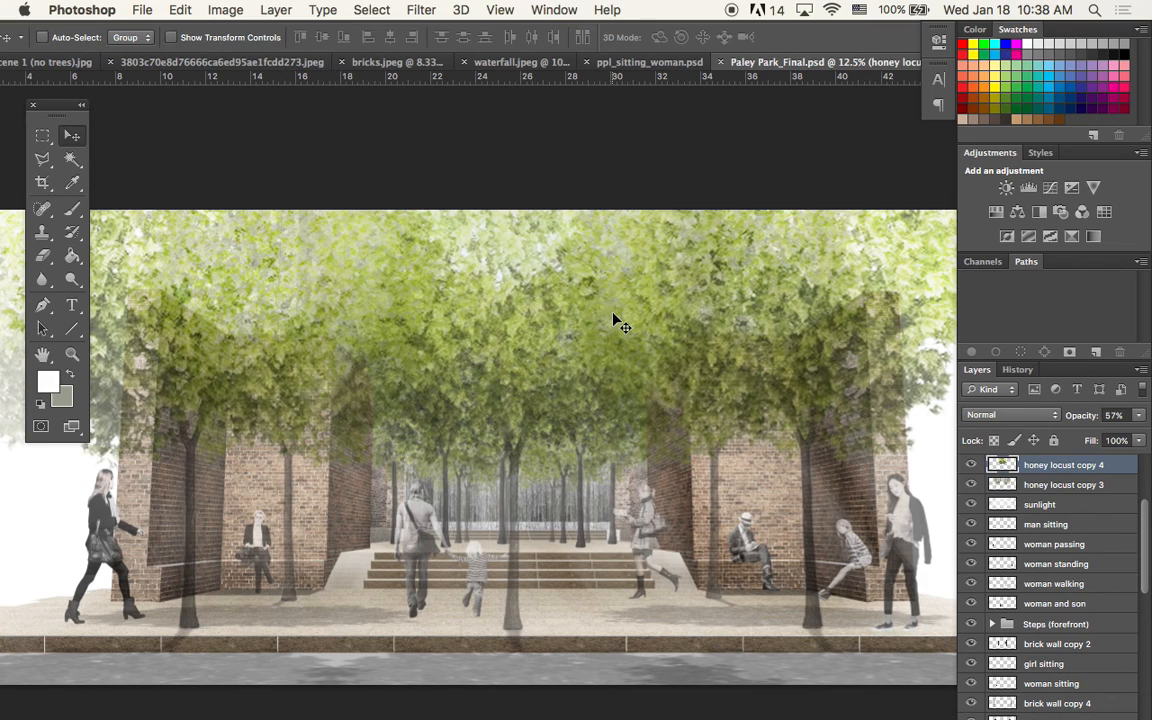
- Switch to Paley Park scene 1 (no trees).jpg and shift the panel dock upward to expose the lower end of the Layers panel
{"action": "scroll", "coordinate": [617, 320], "scroll_direction": "down", "scroll_amount": 3}
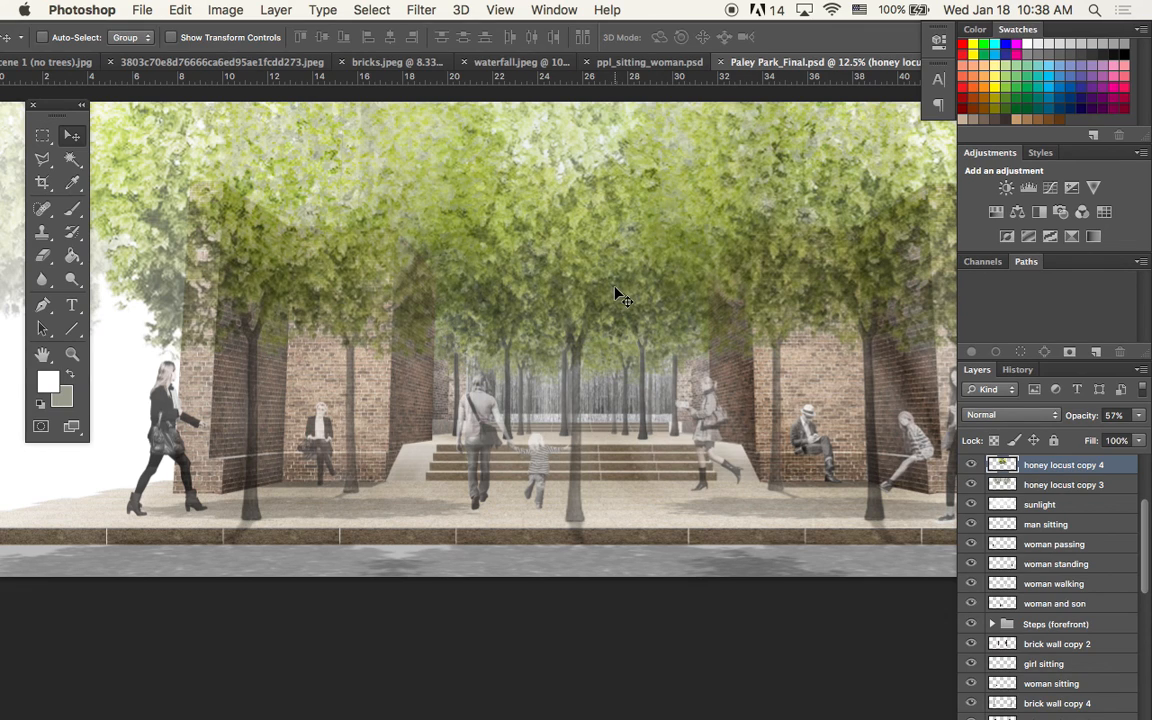
{"action": "left_click", "coordinate": [648, 63]}
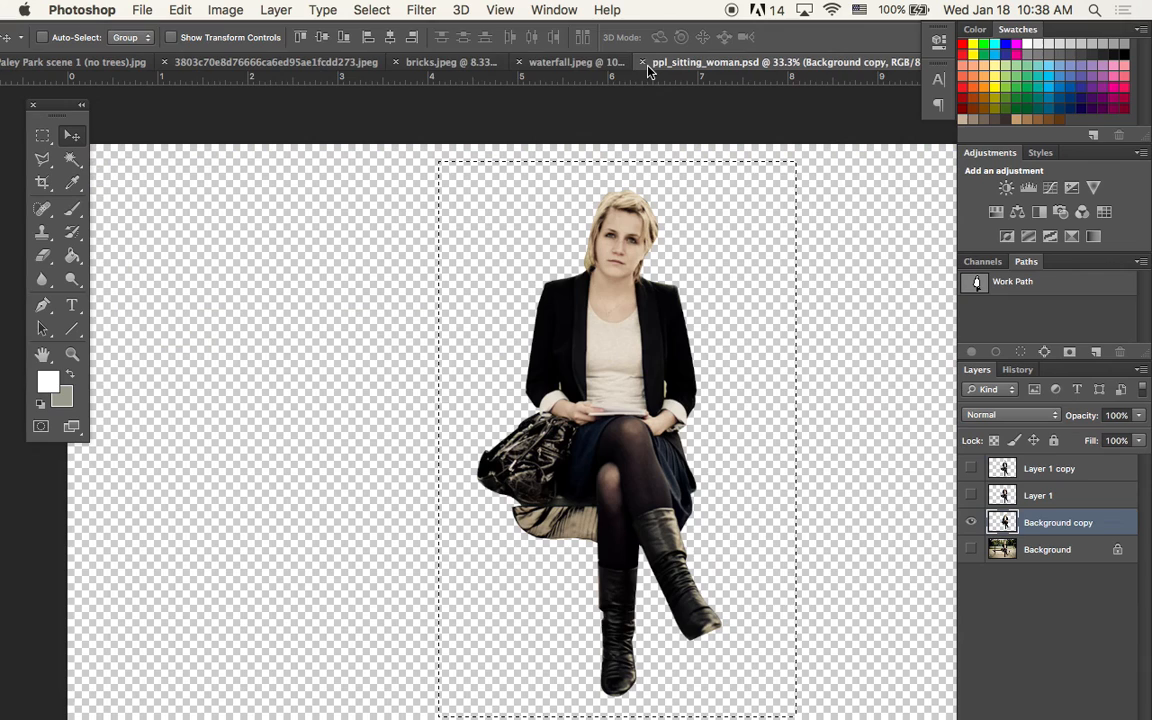
{"action": "left_click", "coordinate": [100, 62]}
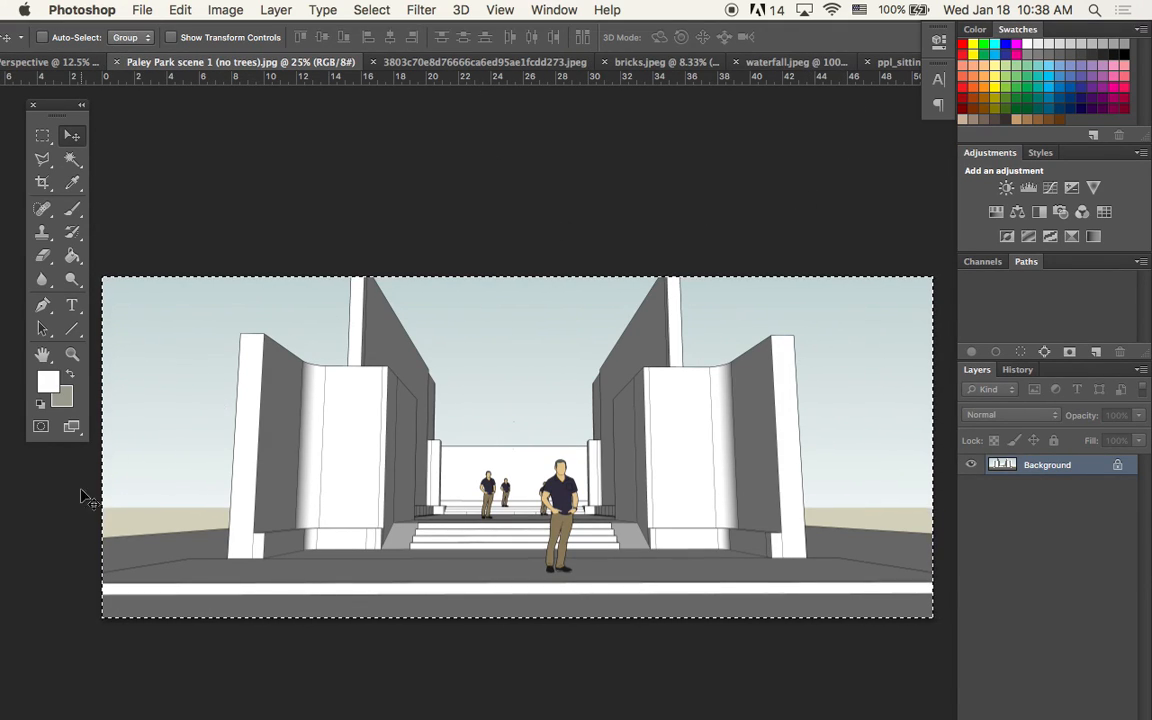
{"action": "left_click", "coordinate": [16, 37]}
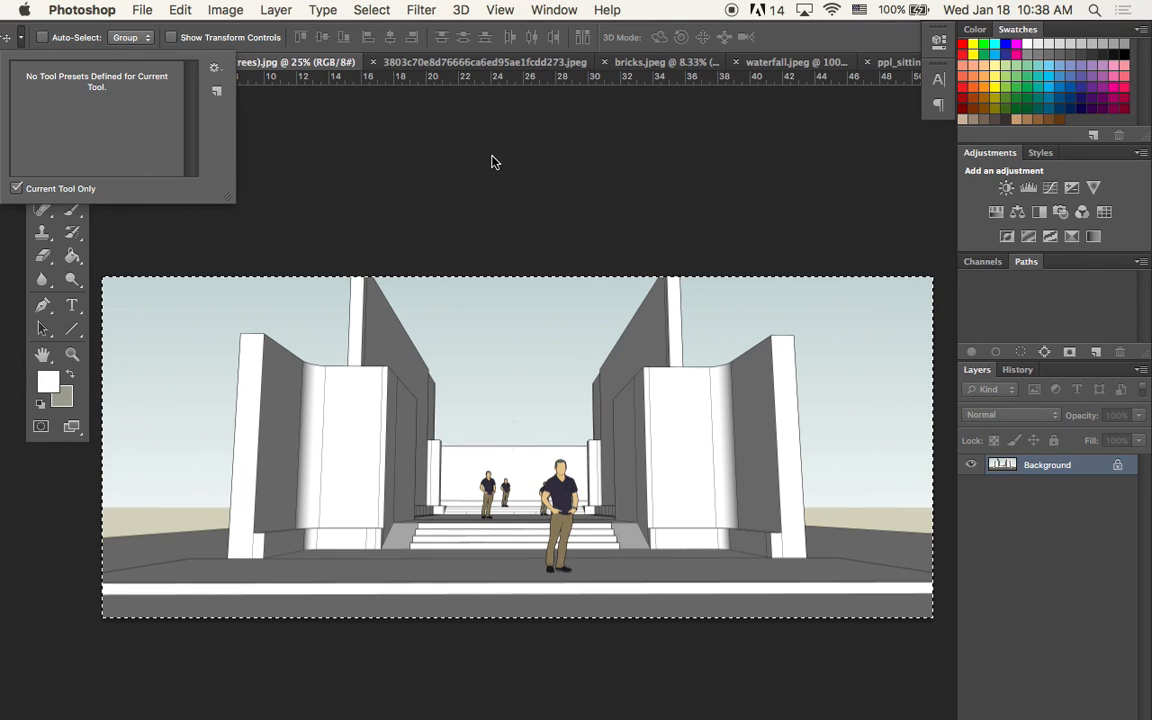
{"action": "left_click", "coordinate": [491, 162]}
{"action": "mouse_move", "coordinate": [1100, 22]}
{"action": "left_mouse_down"}
{"action": "mouse_move", "coordinate": [1124, 67]}
{"action": "mouse_move", "coordinate": [1110, 25]}
{"action": "left_mouse_up"}
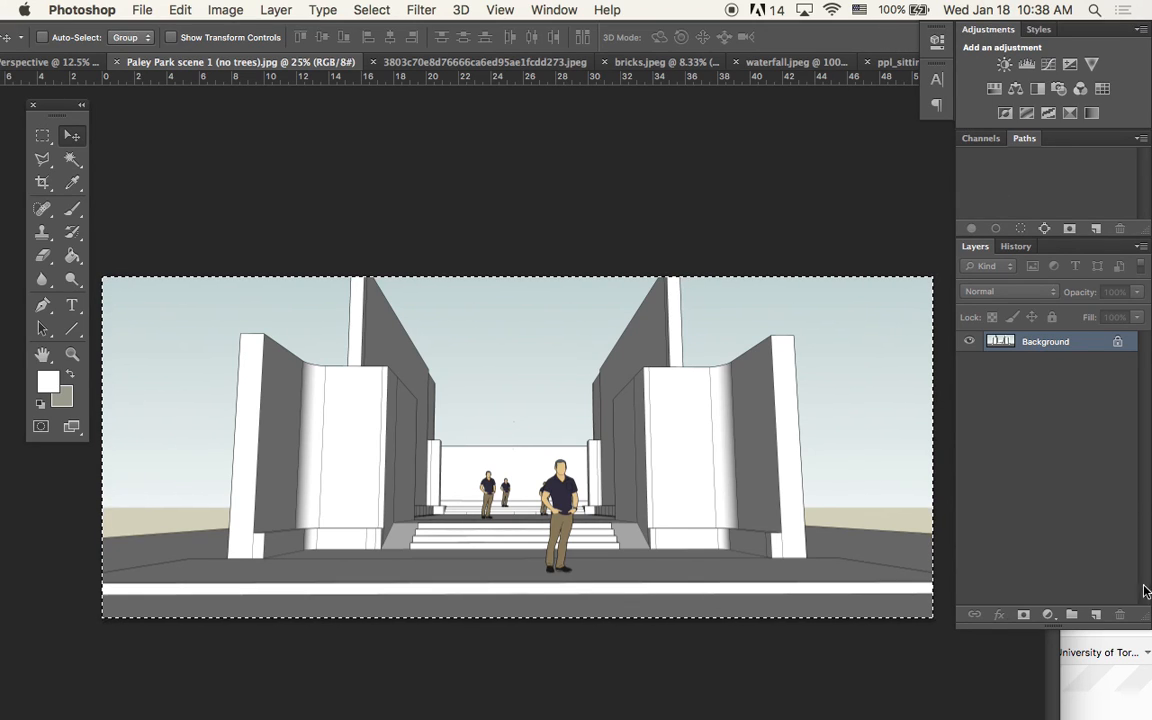
- Close the waterfall.jpeg and bricks.jpeg source images
{"action": "left_click", "coordinate": [771, 64]}
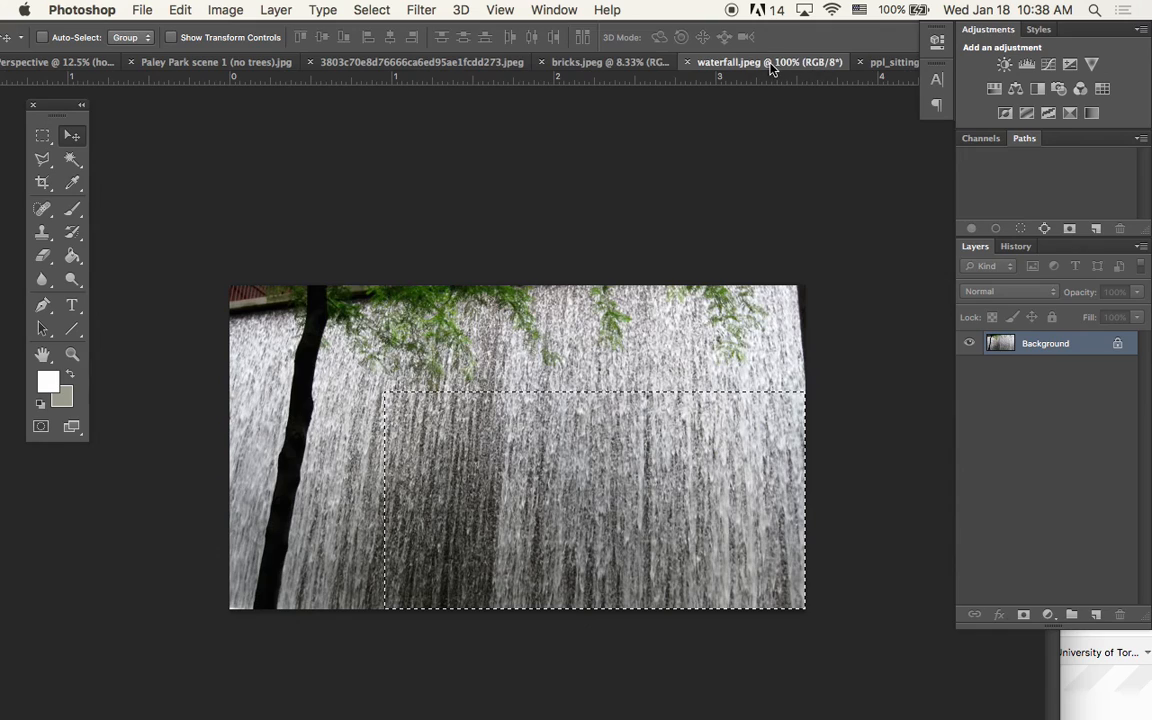
{"action": "left_click", "coordinate": [687, 63]}
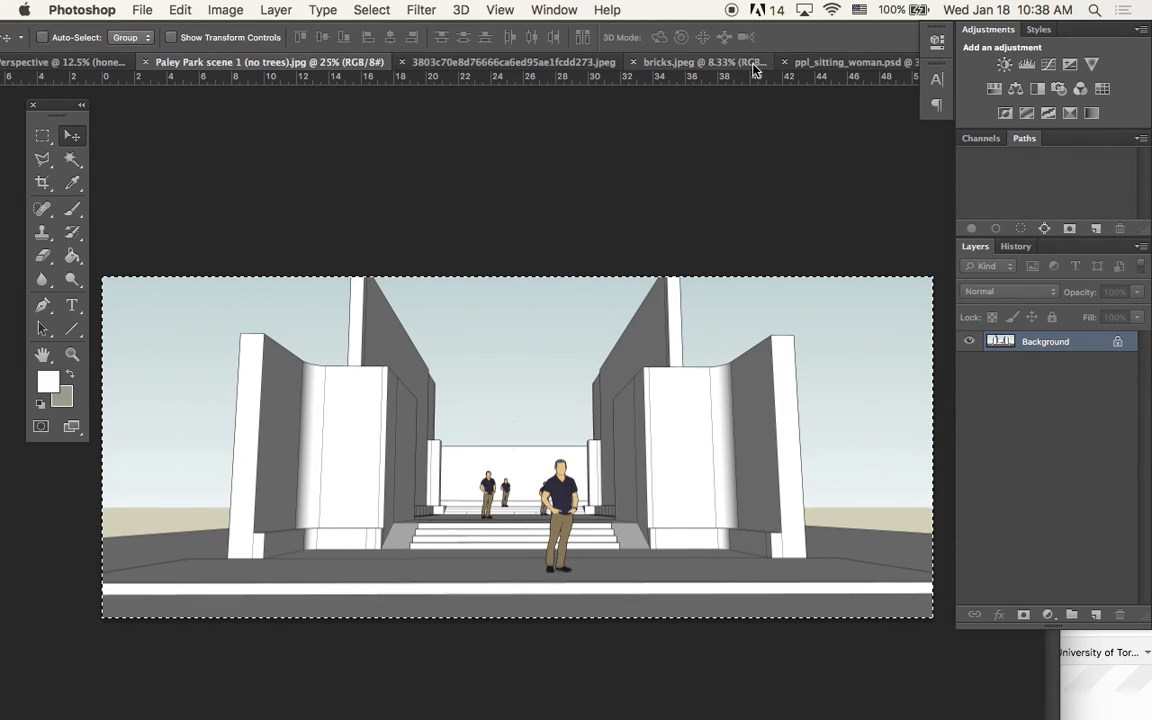
{"action": "left_click", "coordinate": [670, 69]}
{"action": "left_click", "coordinate": [527, 67]}
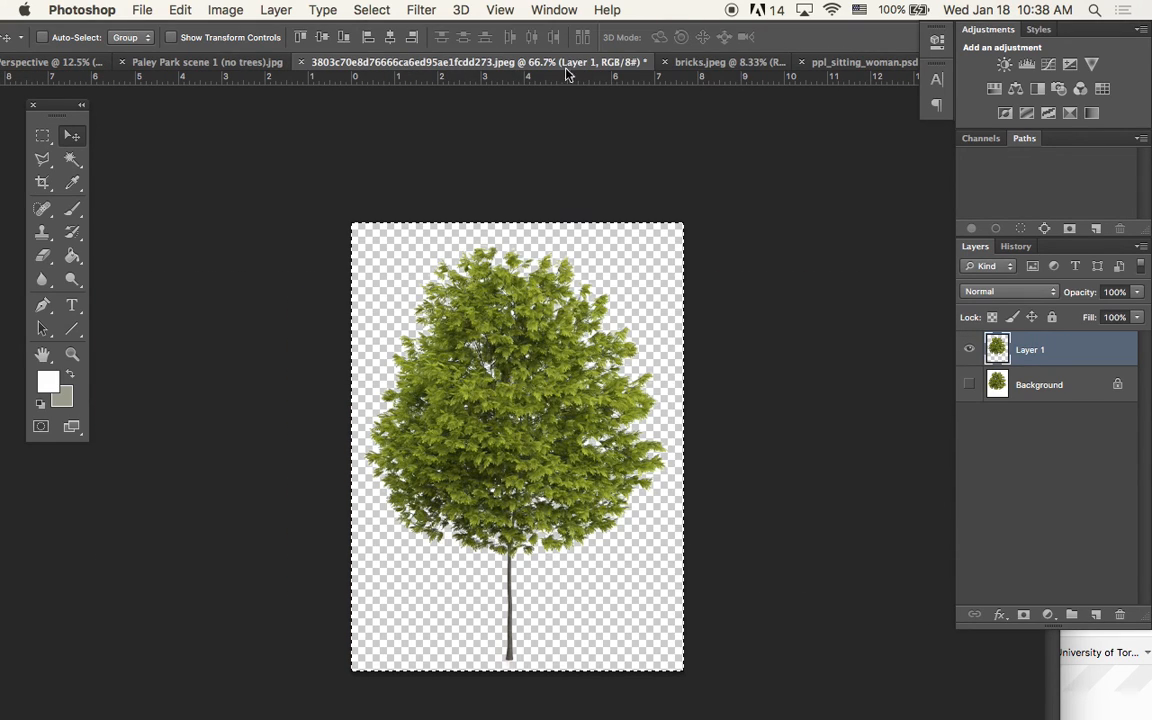
{"action": "left_click", "coordinate": [697, 66]}
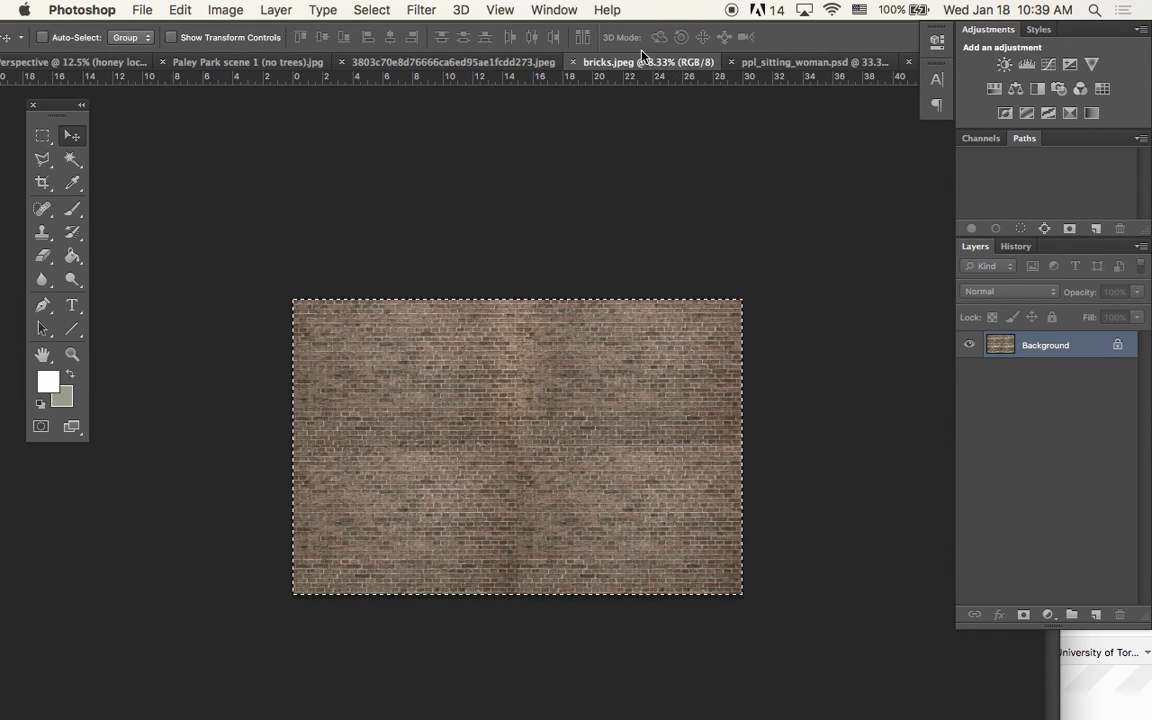
{"action": "left_click", "coordinate": [573, 63]}
- Look over the working perspective and the sitting woman cut-out, and return to Paley Park_Final.psd
{"action": "left_click", "coordinate": [88, 66]}
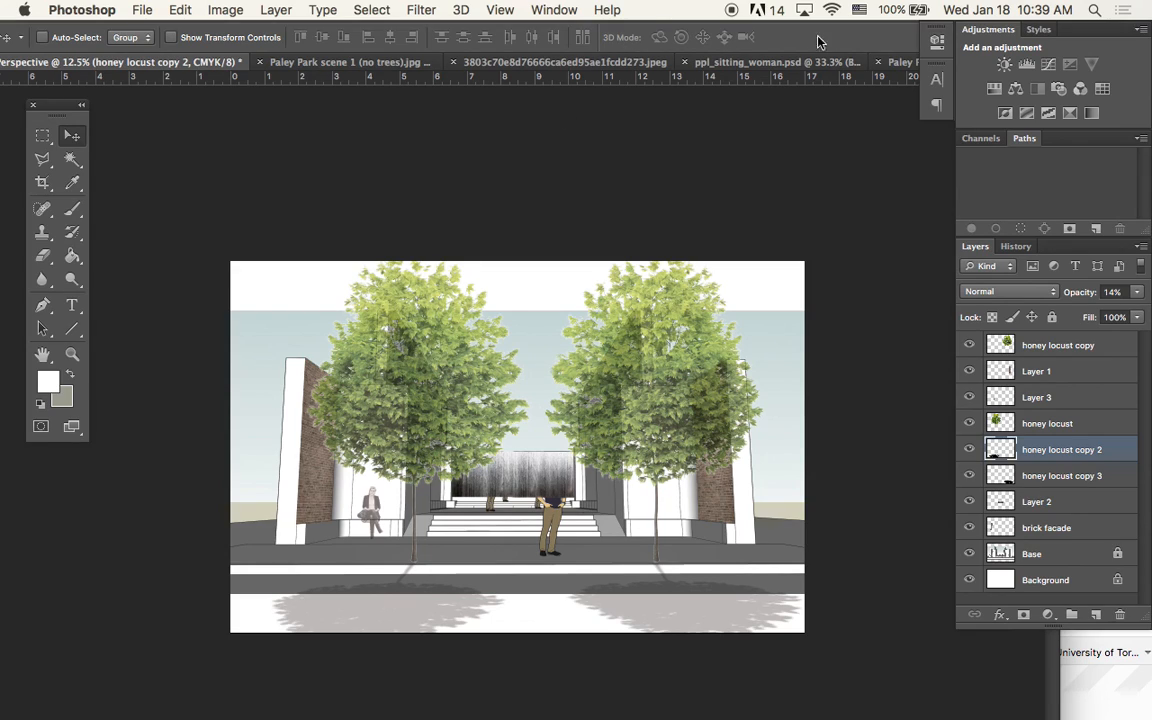
{"action": "left_click", "coordinate": [797, 66]}
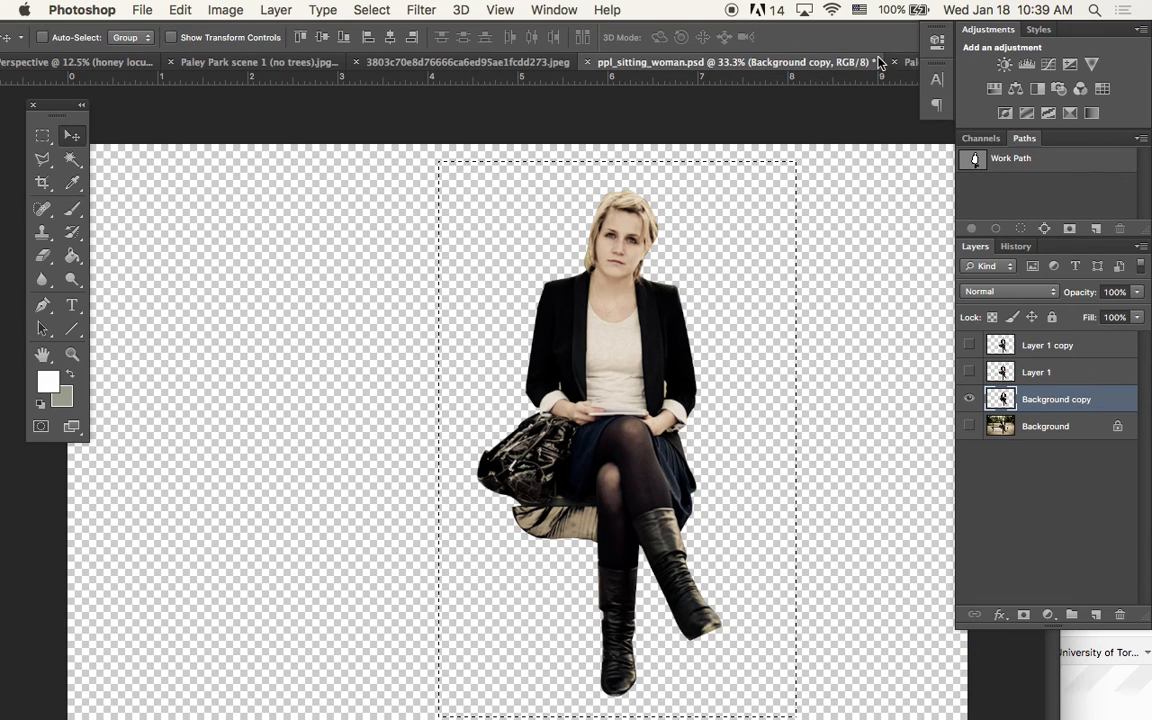
{"action": "left_click", "coordinate": [912, 63]}
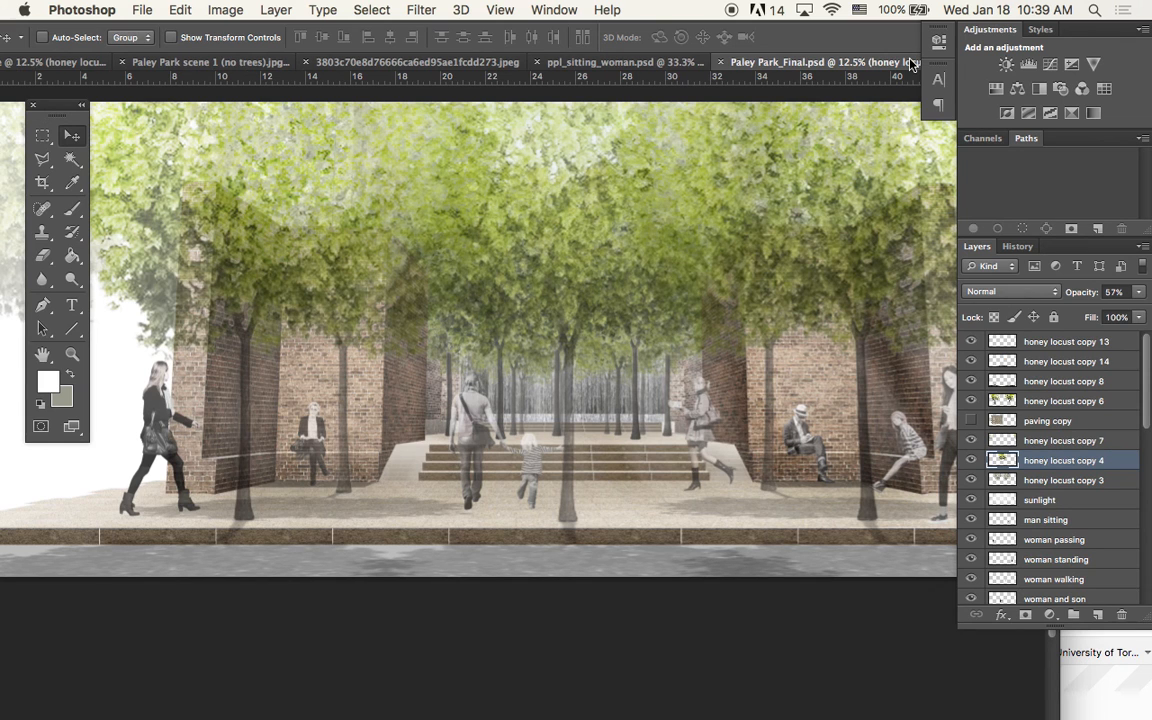
{"action": "scroll", "coordinate": [805, 393], "scroll_direction": "up", "scroll_amount": 3}
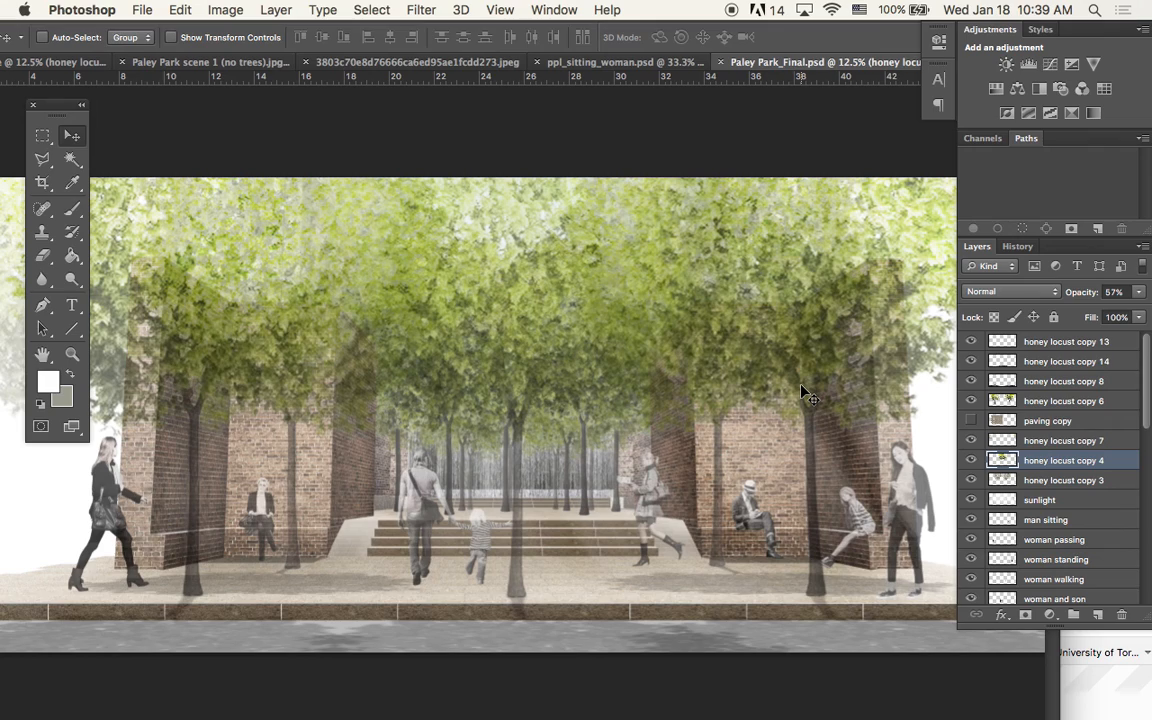